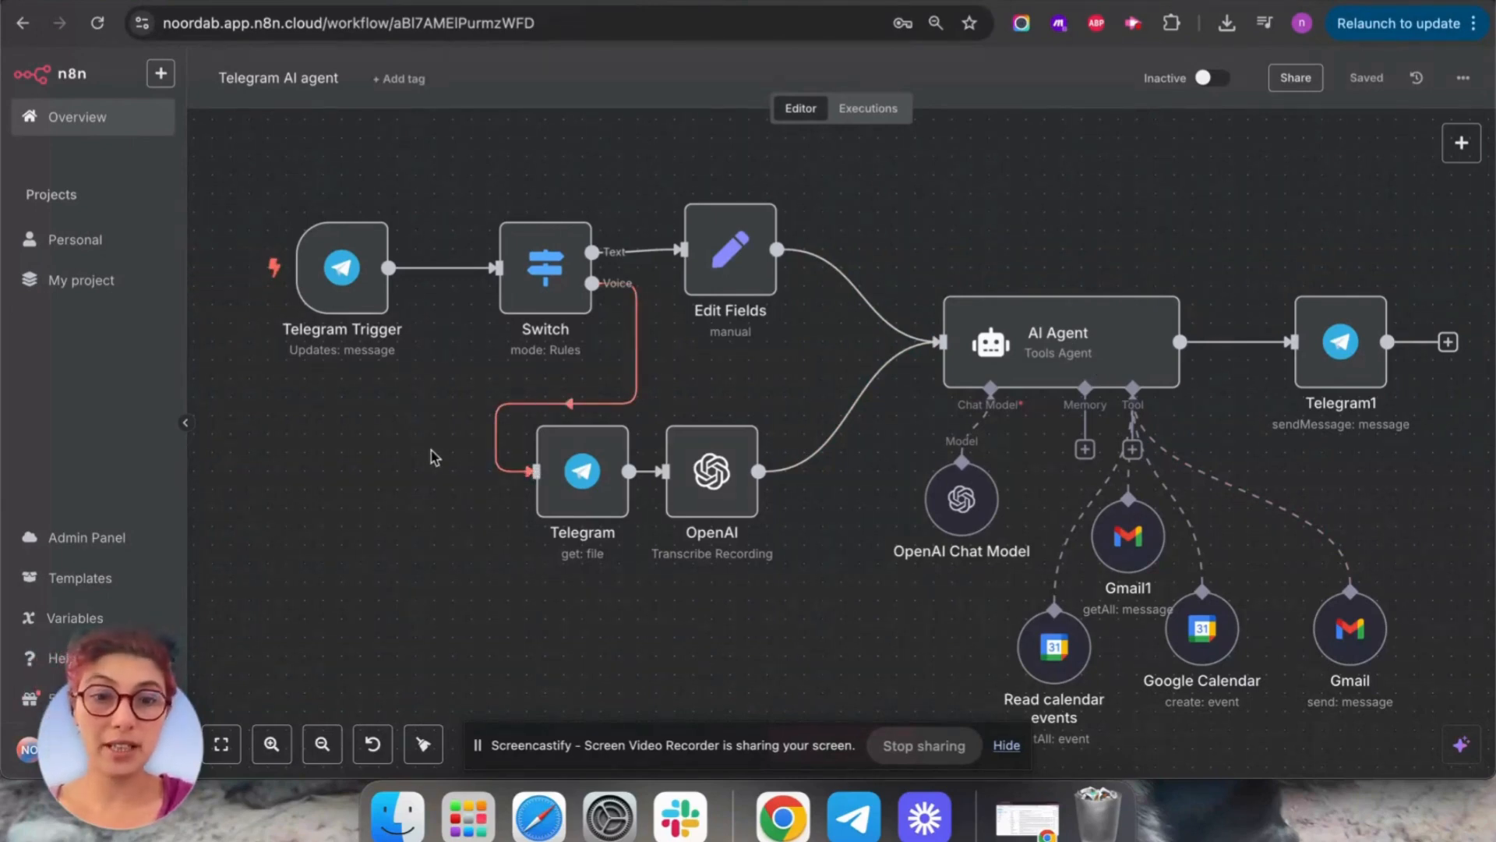
Create a new blank workflow in the personal space.
{"action": "mouse_move", "coordinate": [336, 372]}
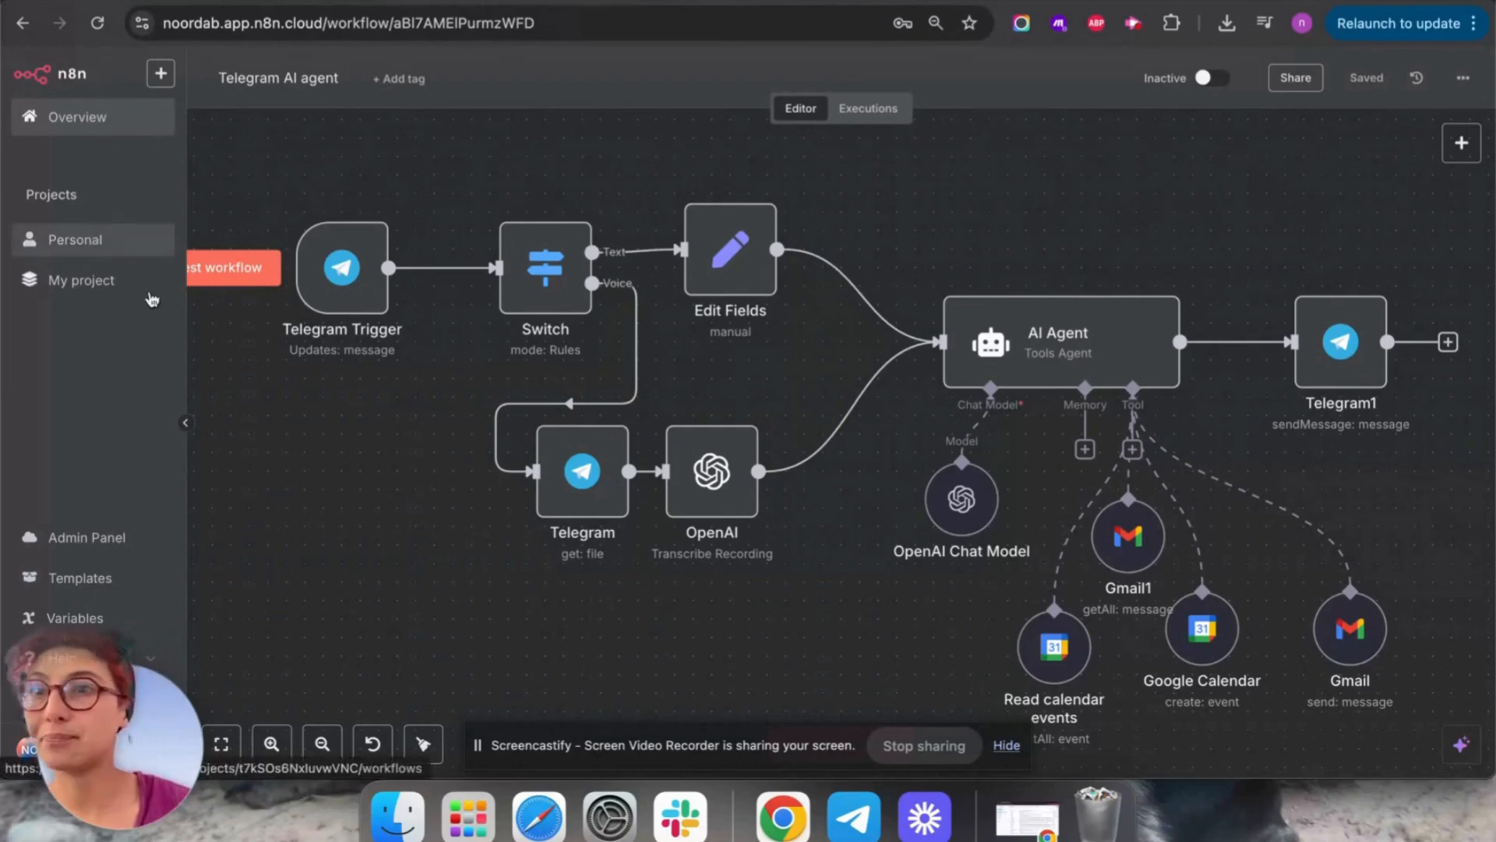
{"action": "left_click", "coordinate": [160, 73]}
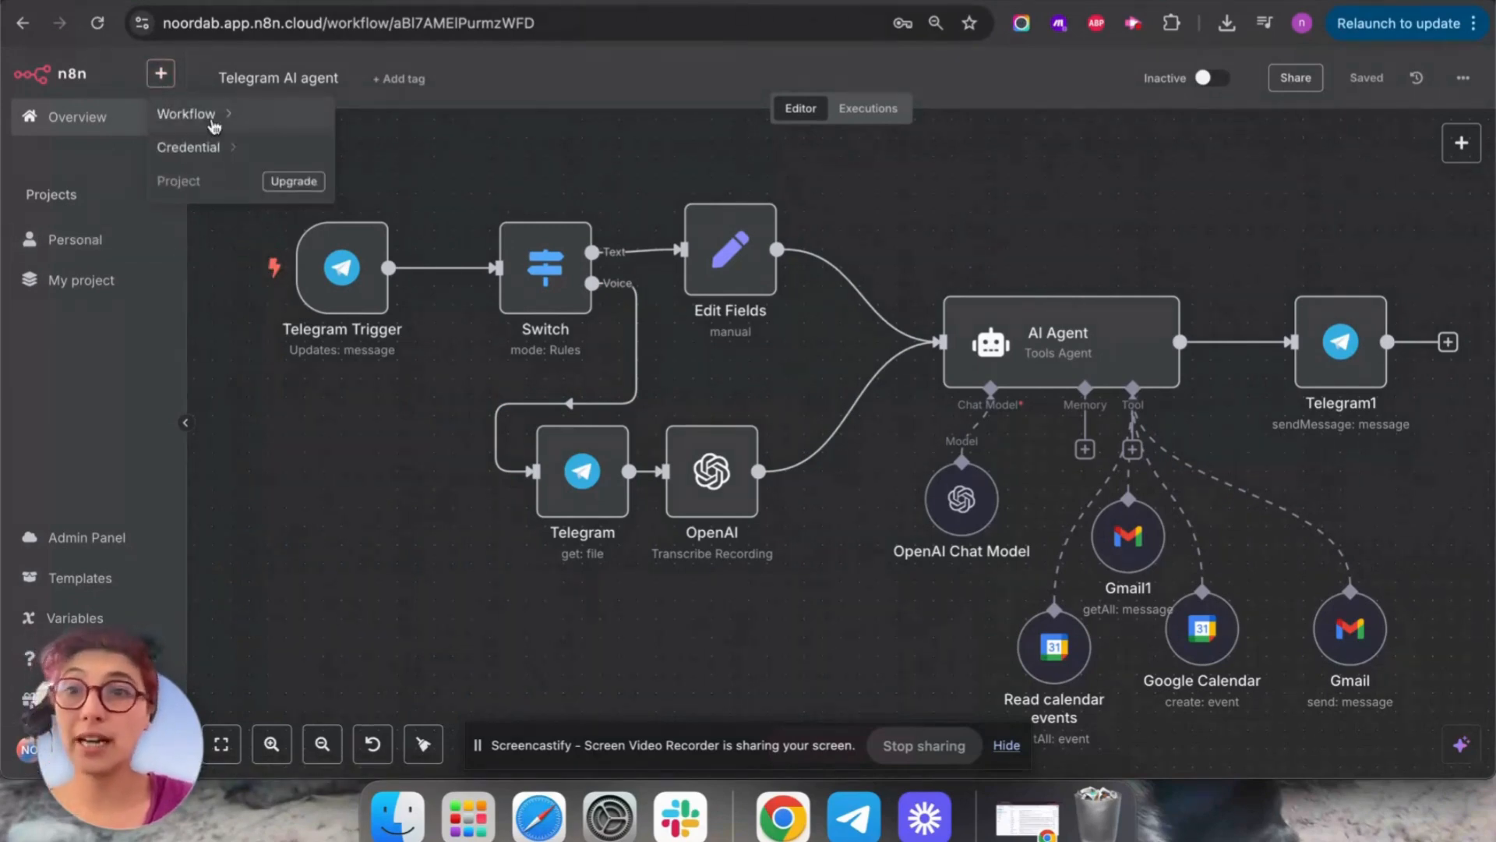
{"action": "mouse_move", "coordinate": [213, 124]}
{"action": "left_click", "coordinate": [436, 160]}
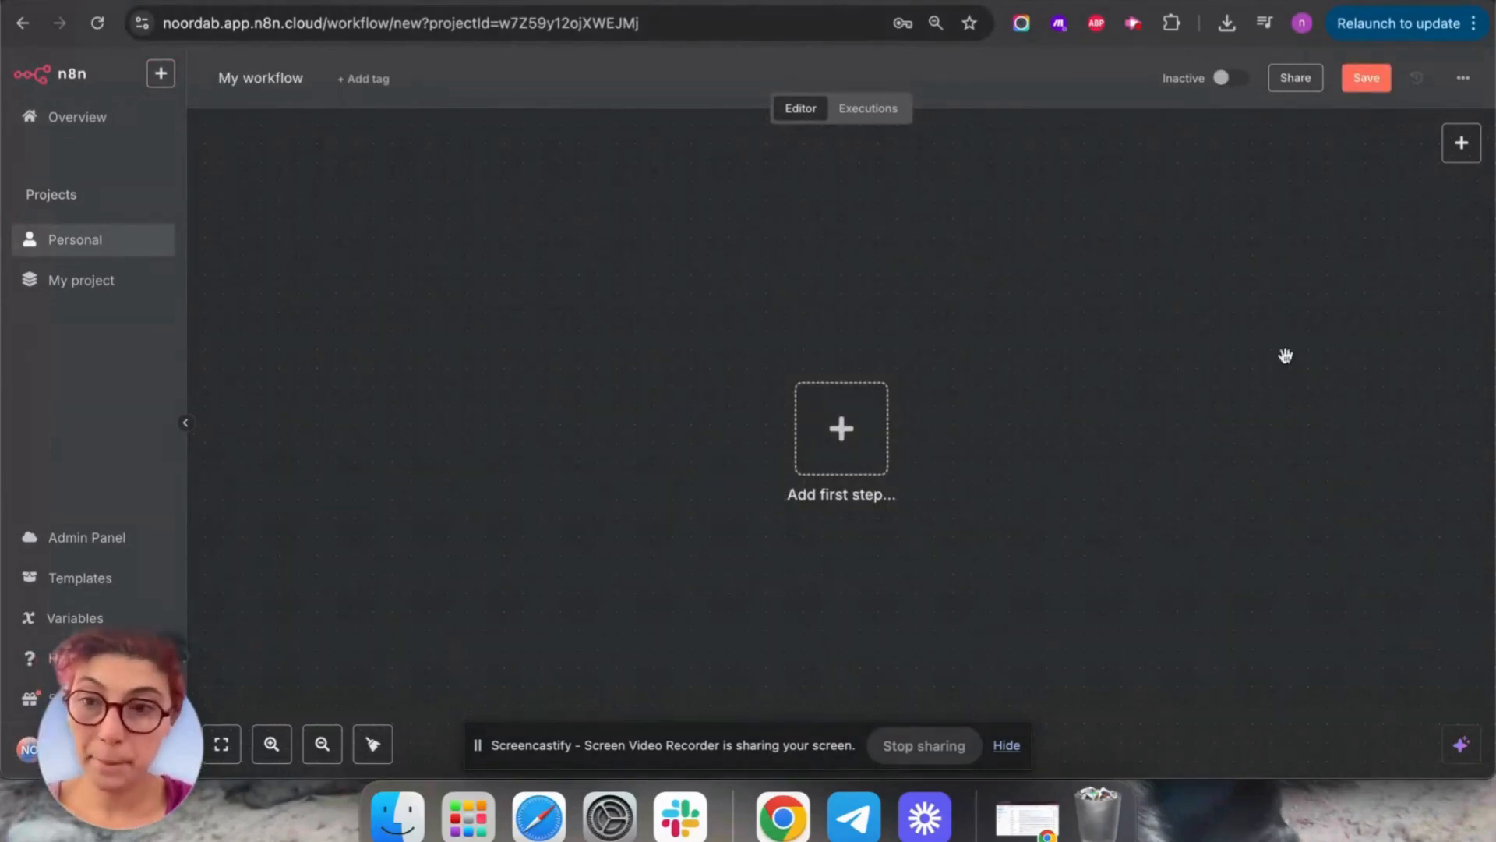
{"action": "left_click", "coordinate": [1317, 444]}
{"action": "left_click_drag", "start_coordinate": [1317, 443], "coordinate": [1272, 421]}
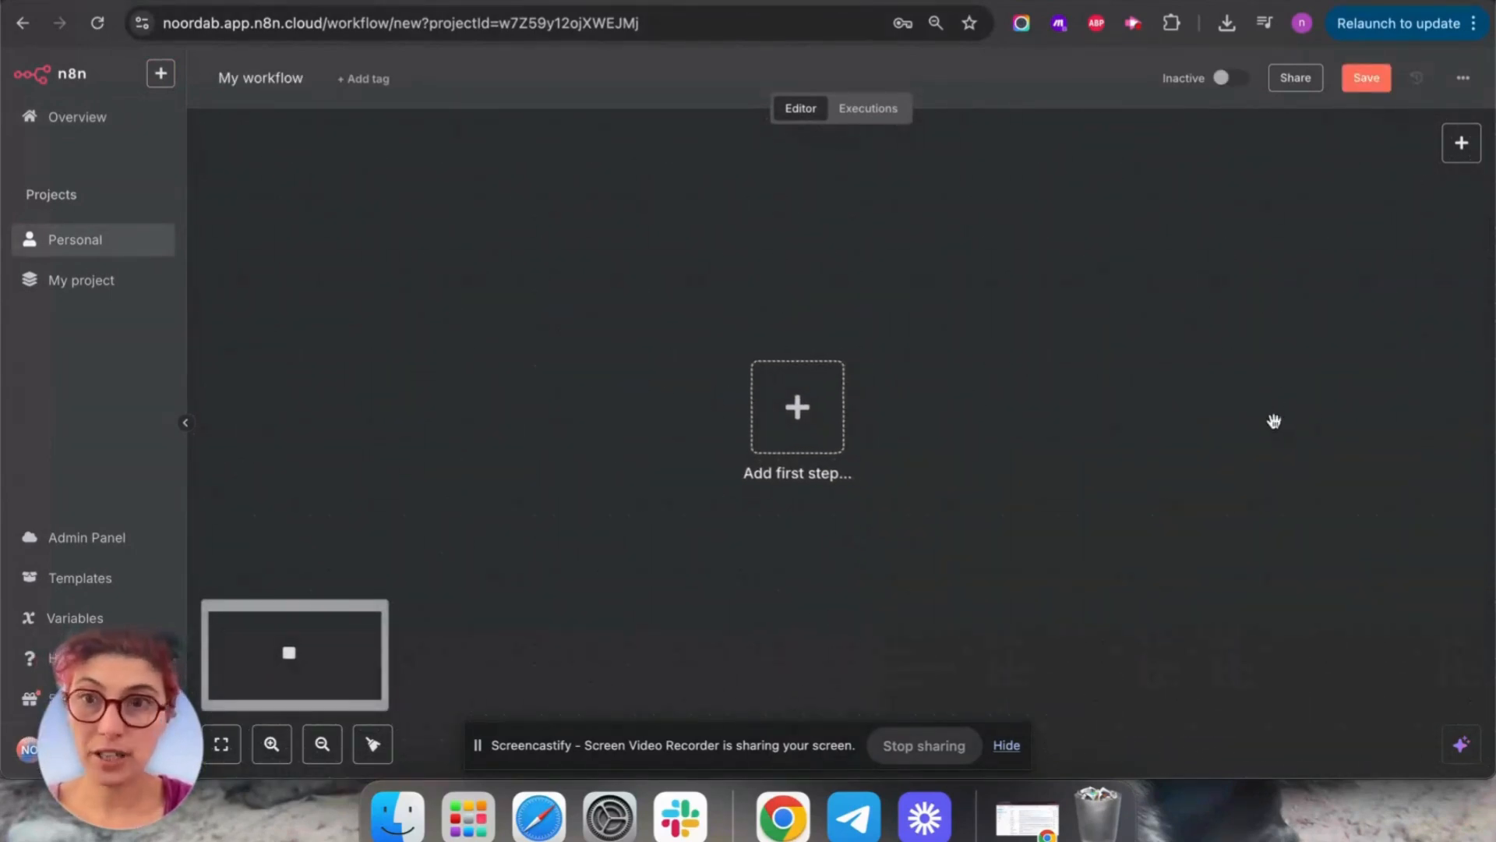
Rename the workflow to 'AI agent telegram Google tools management' and begin adding its first step.
{"action": "left_click", "coordinate": [249, 70]}
{"action": "left_click_drag", "start_coordinate": [320, 75], "coordinate": [185, 72]}
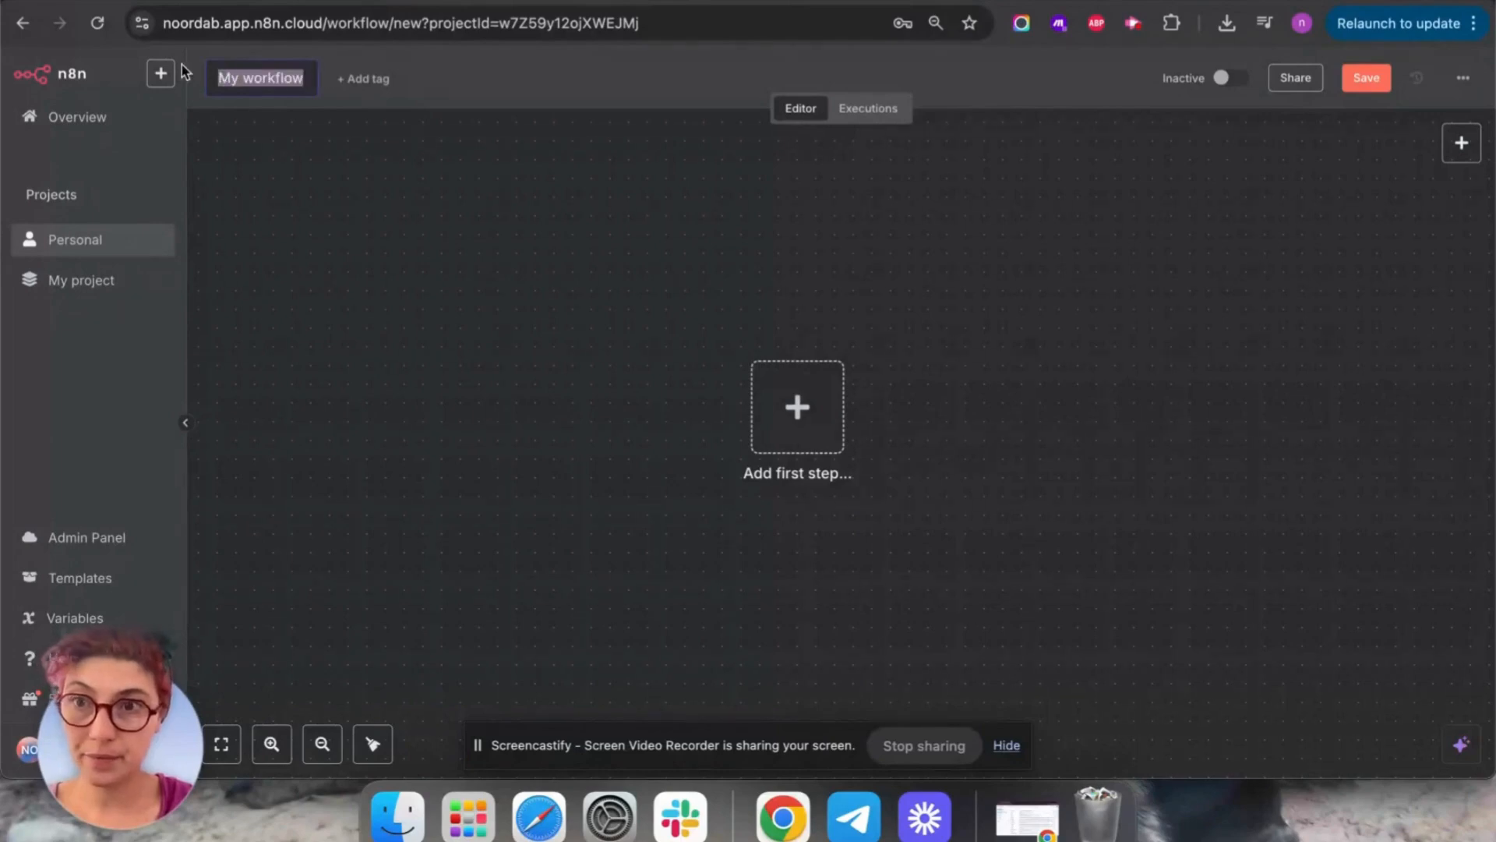
{"action": "type", "text": "AI agent"}
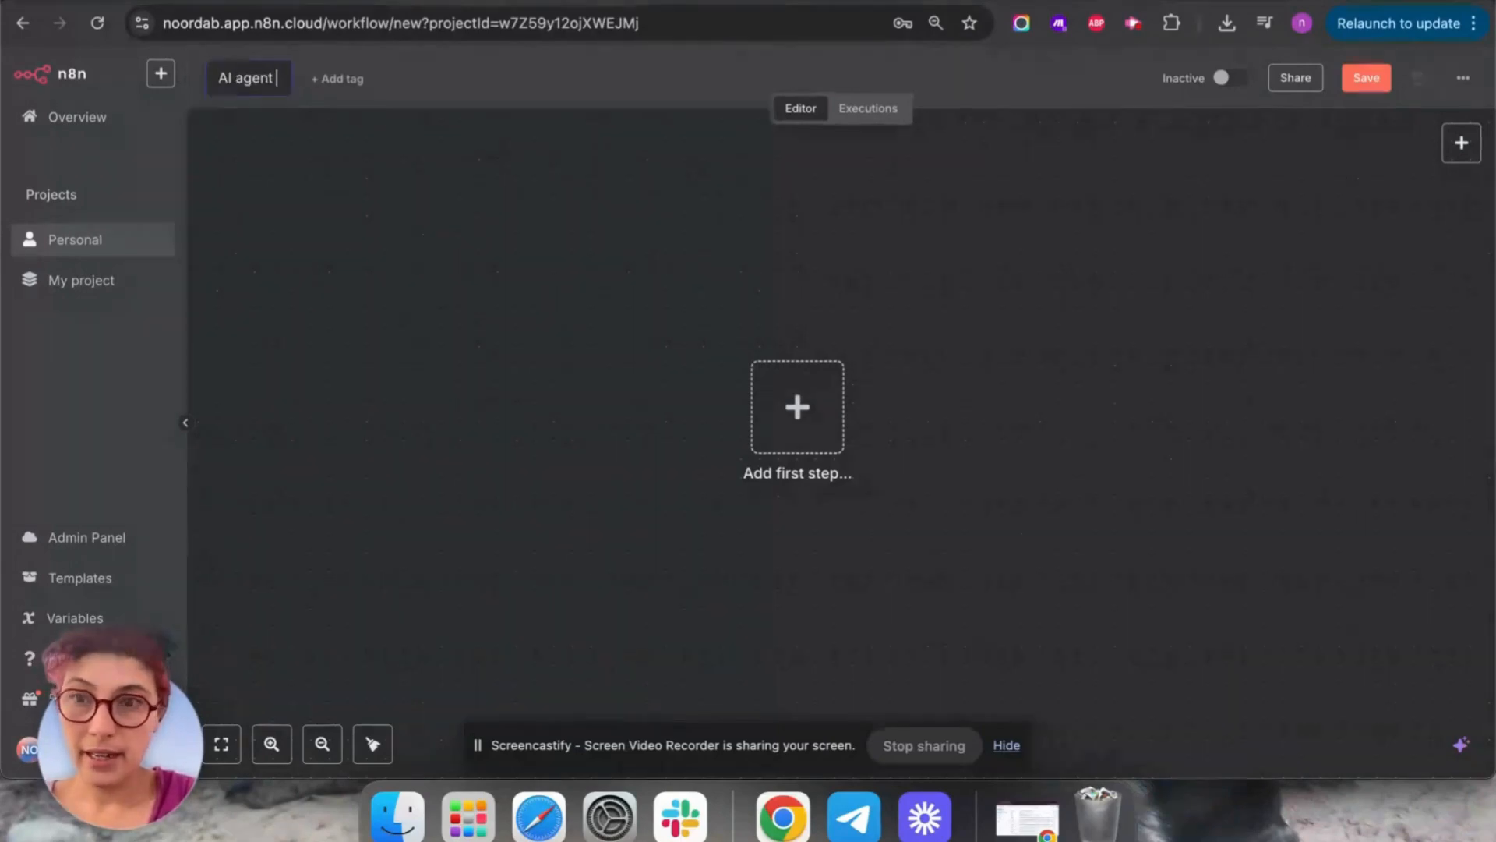
{"action": "key", "text": "Return"}
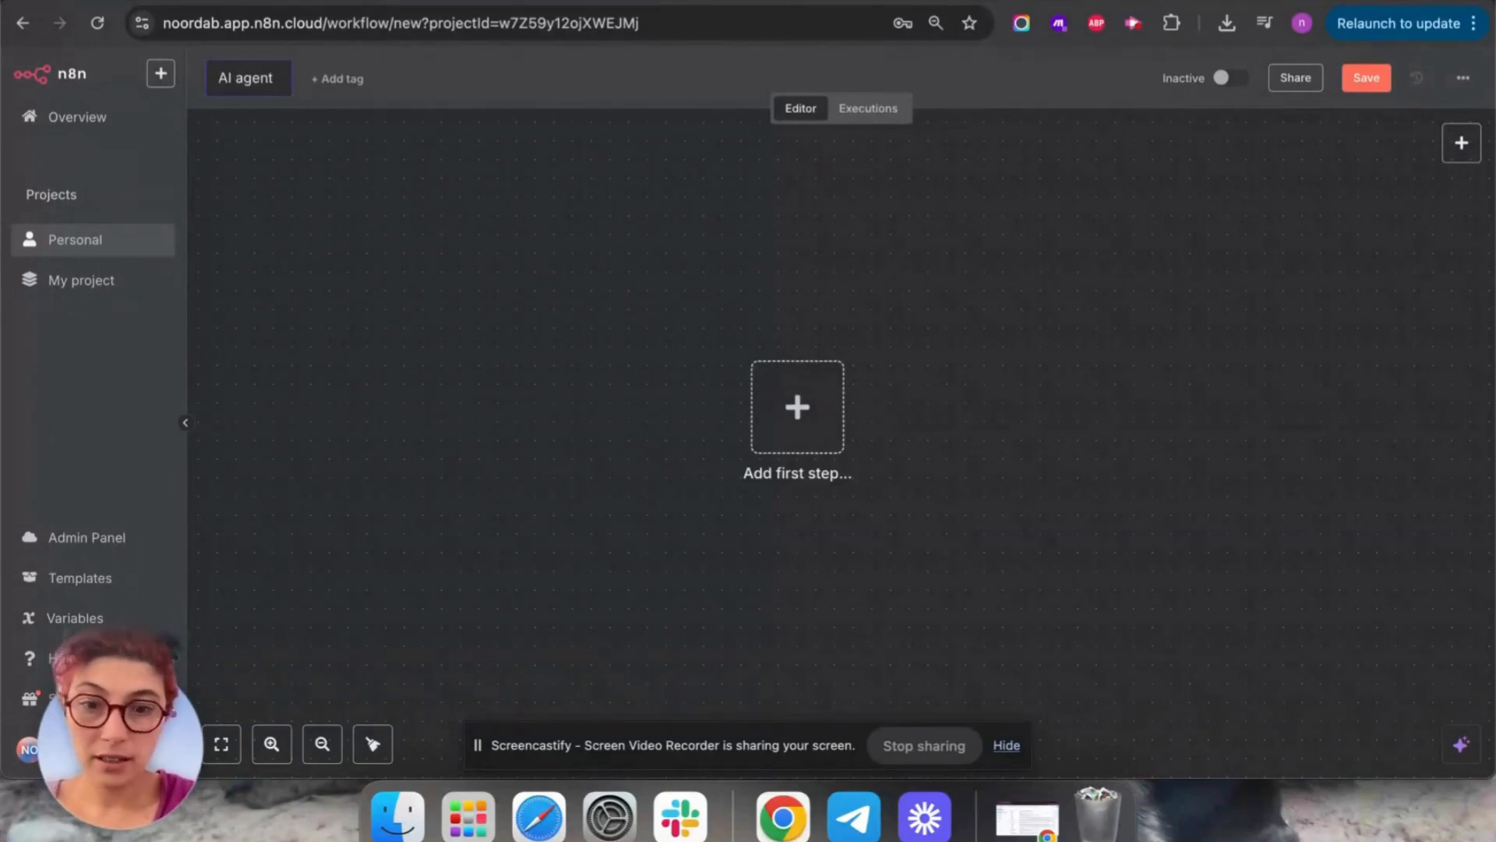
{"action": "type", "text": "telegram Google"}
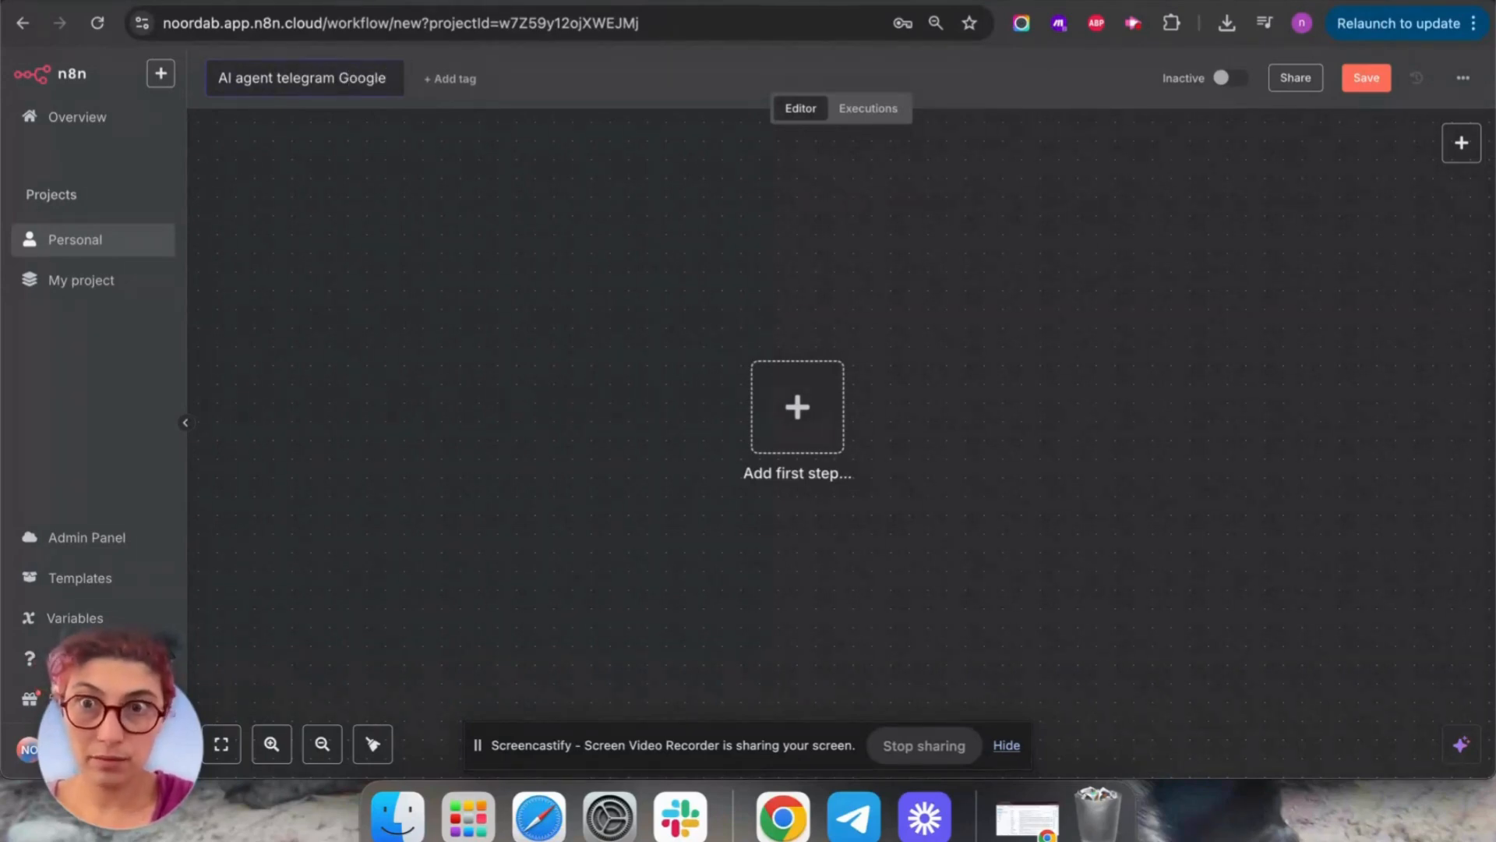
{"action": "type", "text": " tools manage"}
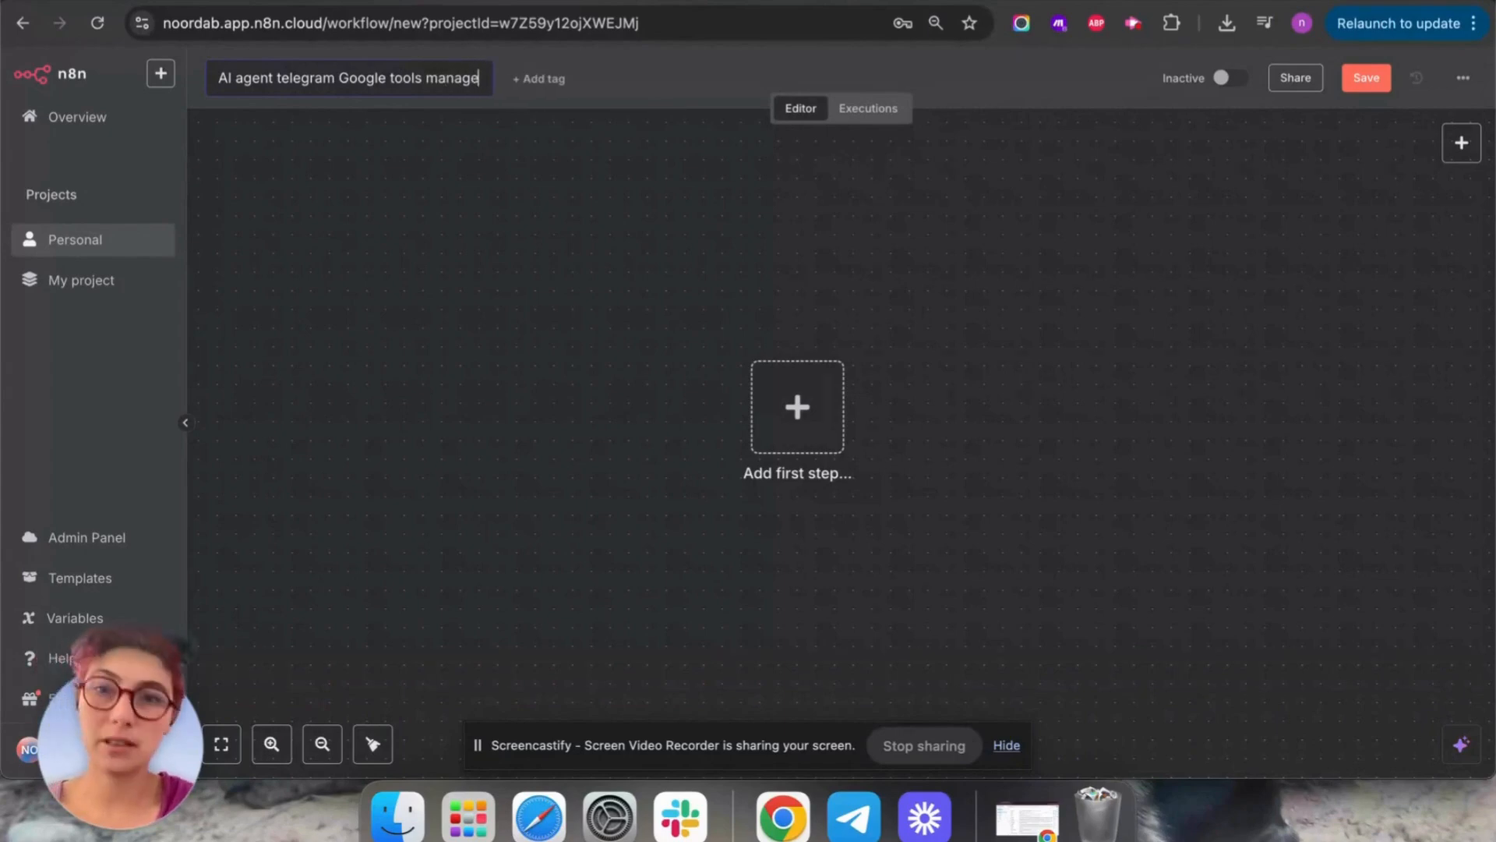
{"action": "type", "text": "ment"}
{"action": "key", "text": "Return"}
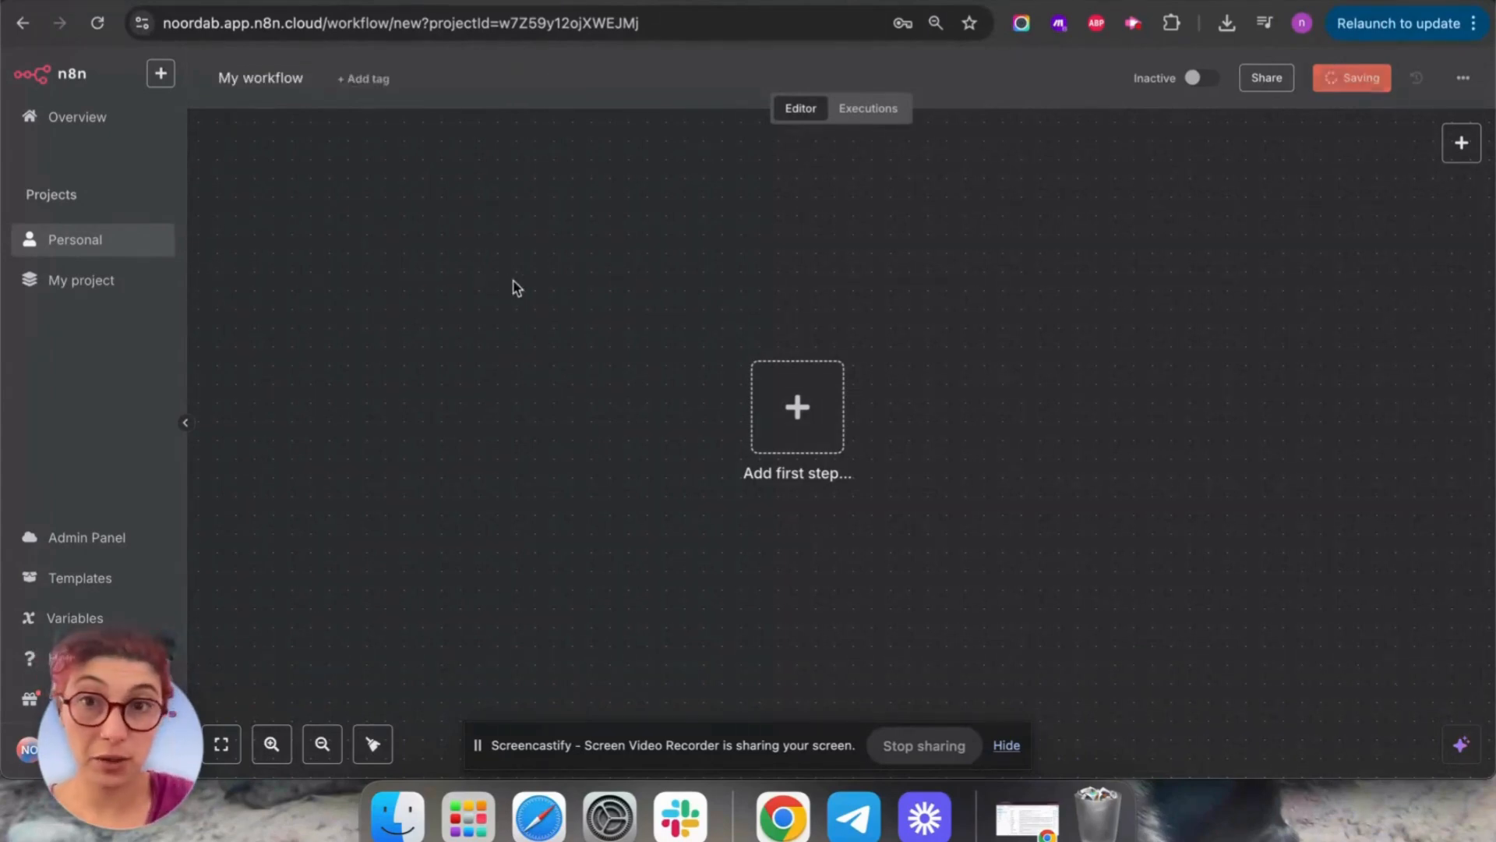
{"action": "left_click", "coordinate": [793, 413]}
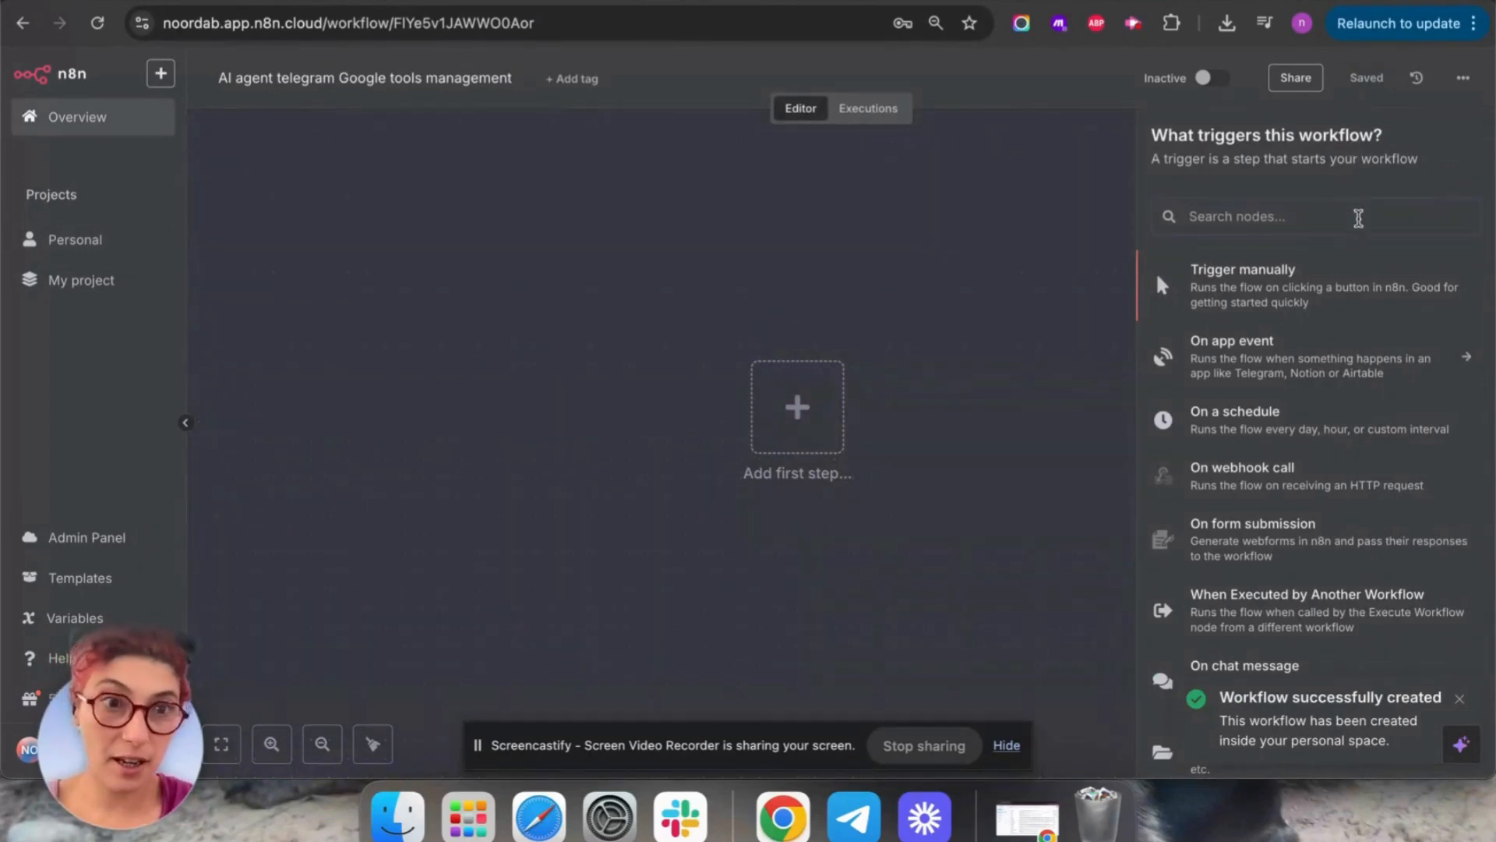
Add a Telegram Trigger firing On message and start a new Telegram credential.
{"action": "left_click", "coordinate": [1359, 218]}
{"action": "type", "text": "telegram"}
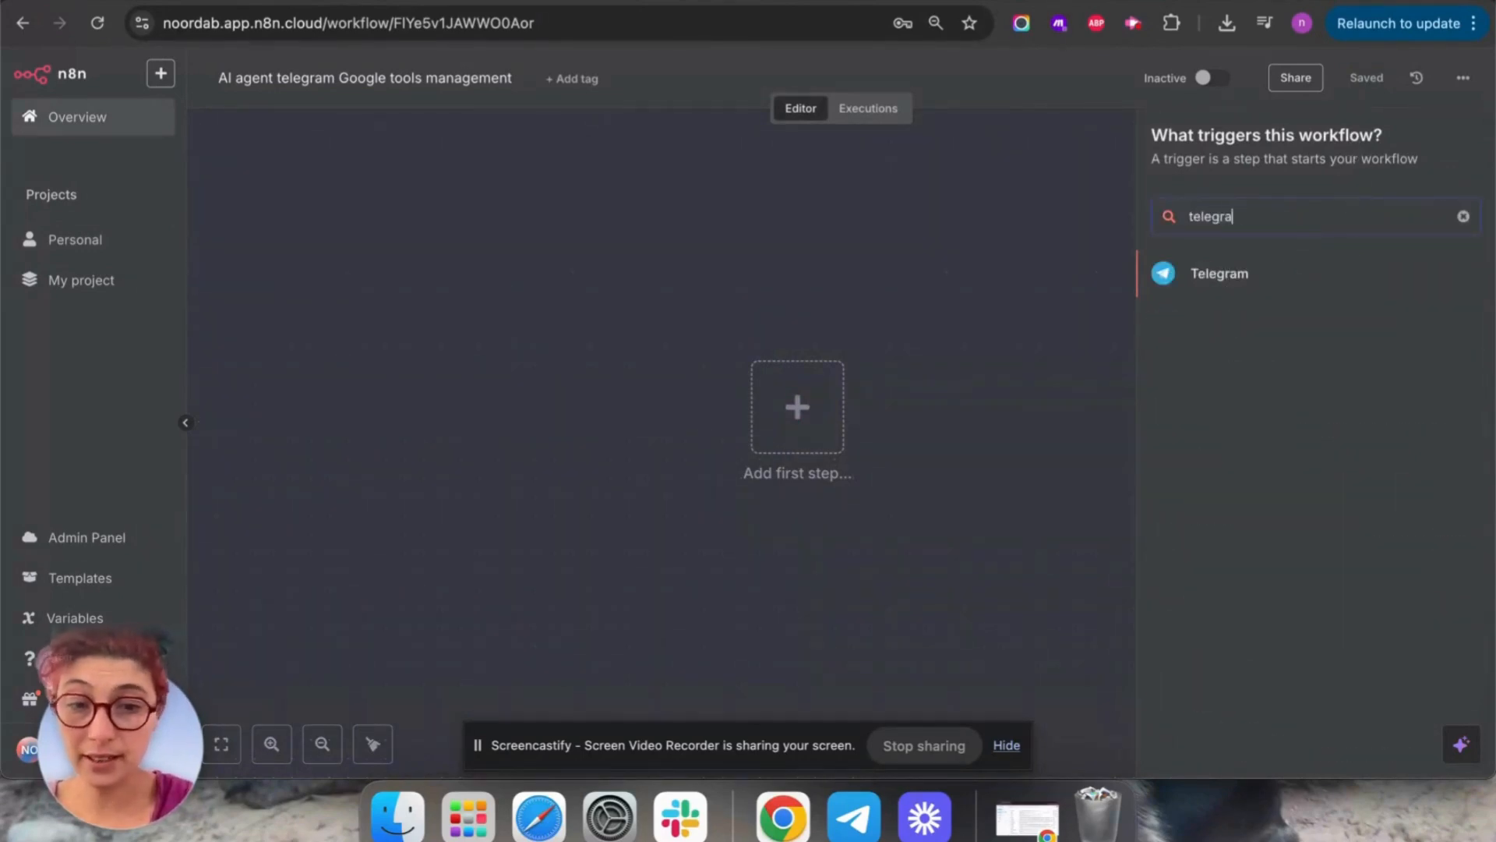
{"action": "left_click", "coordinate": [1181, 274]}
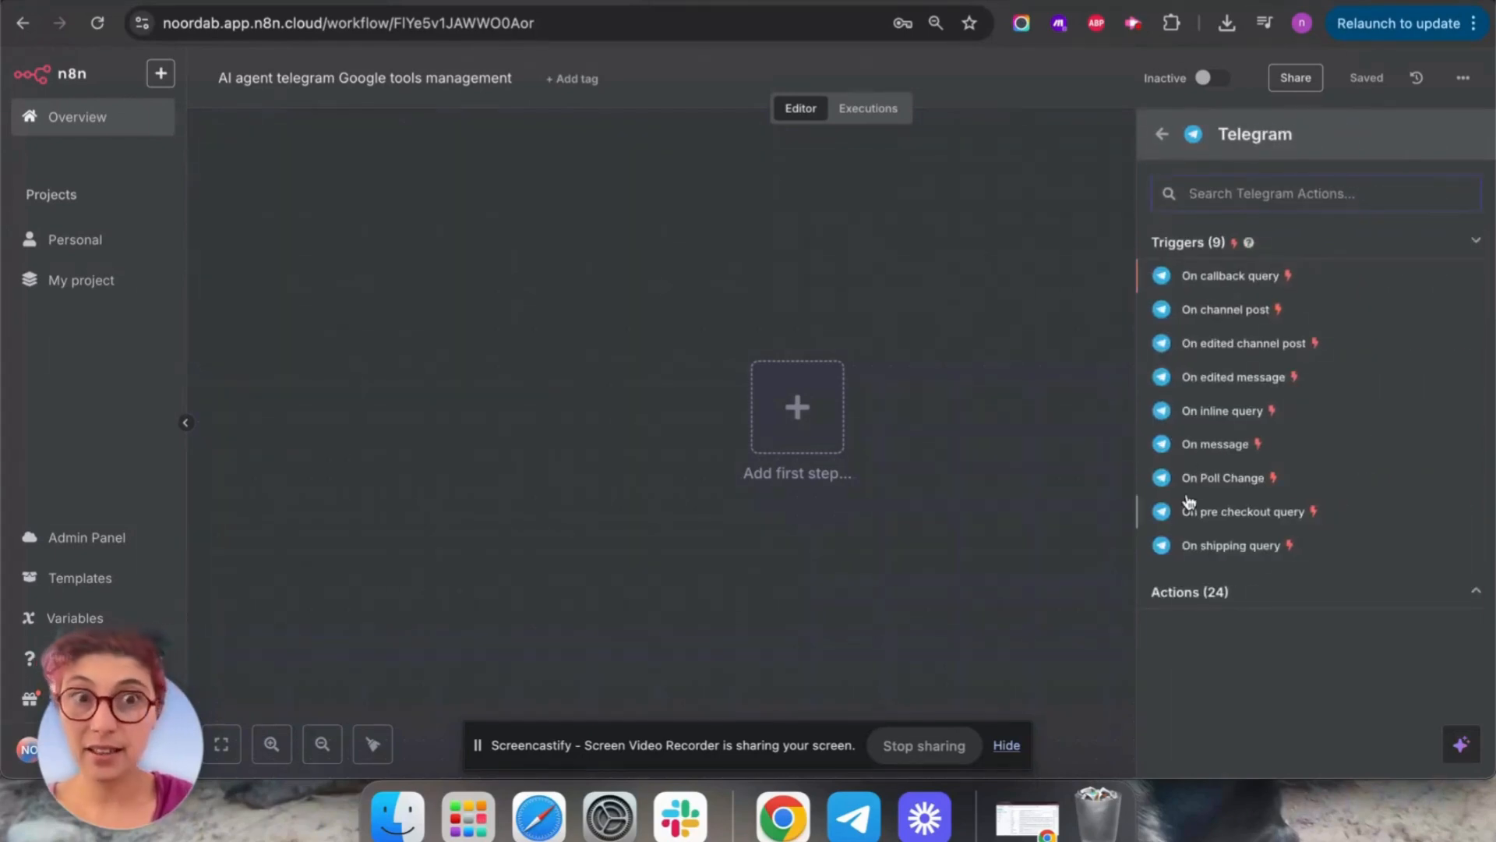
{"action": "left_click", "coordinate": [1206, 447]}
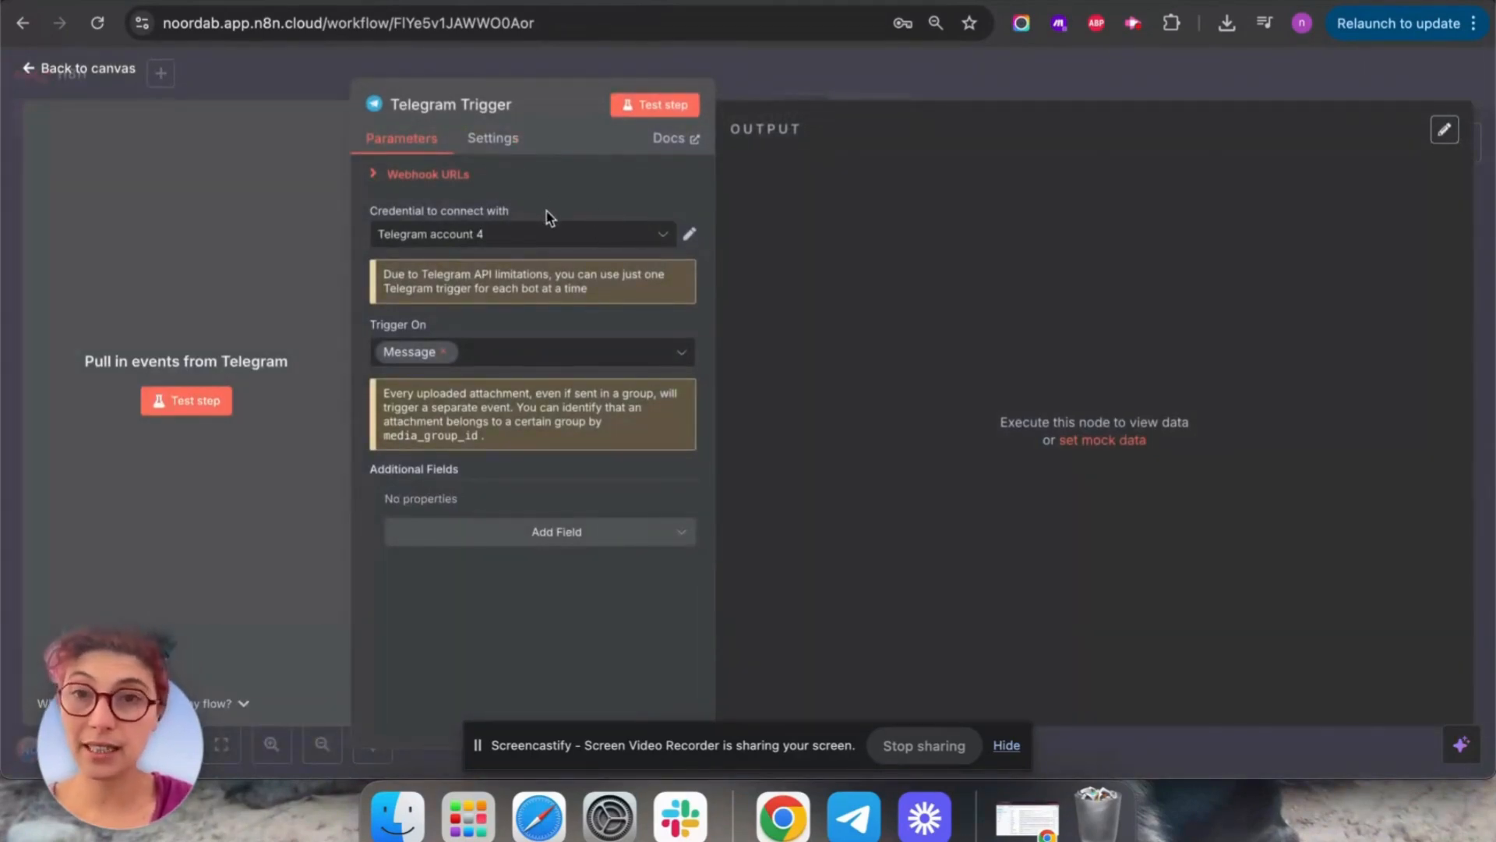
{"action": "left_click", "coordinate": [659, 241]}
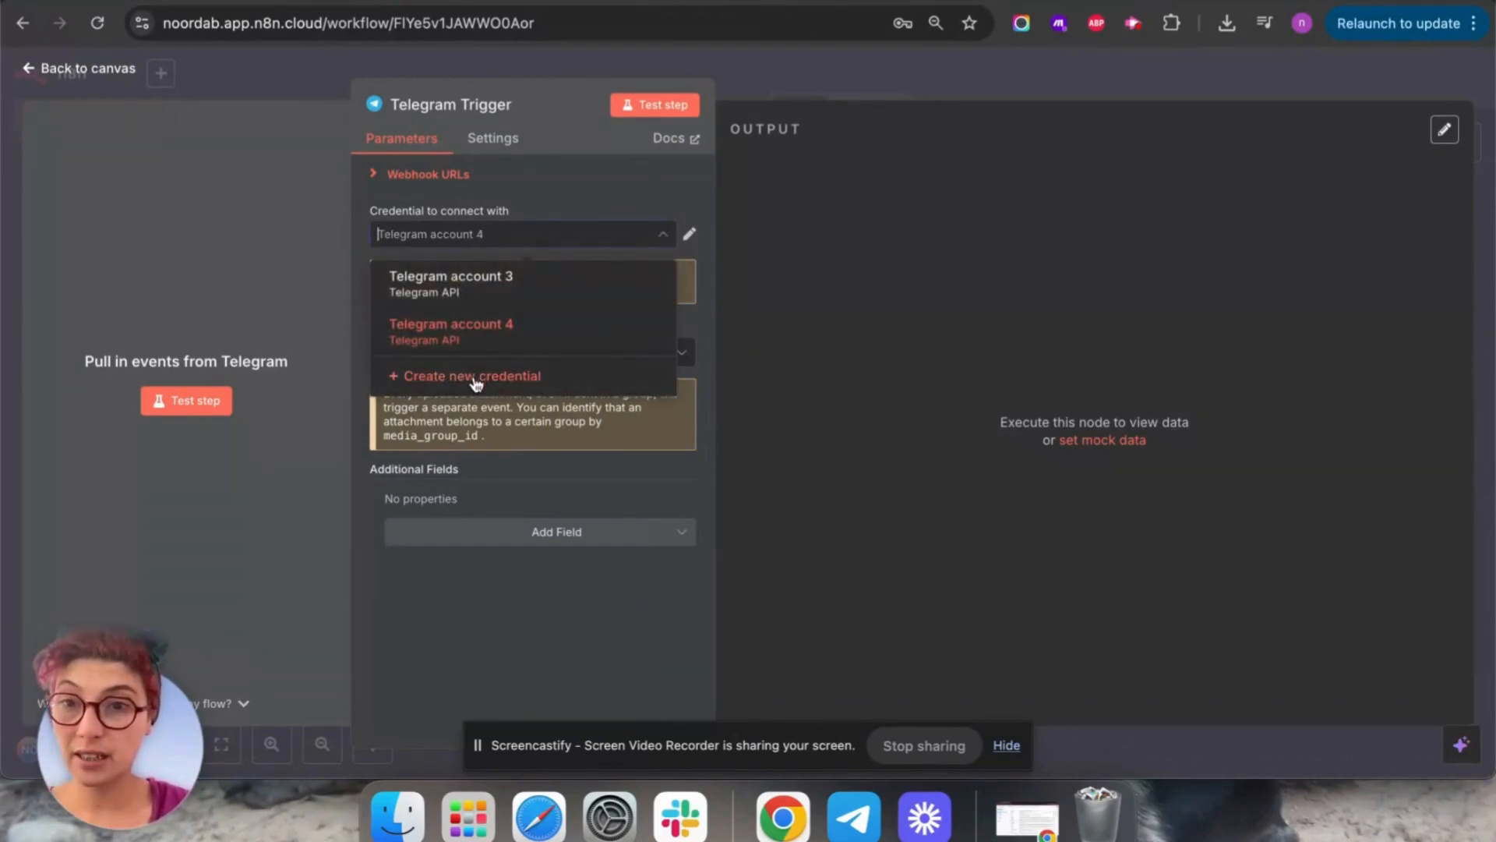
{"action": "left_click", "coordinate": [476, 378]}
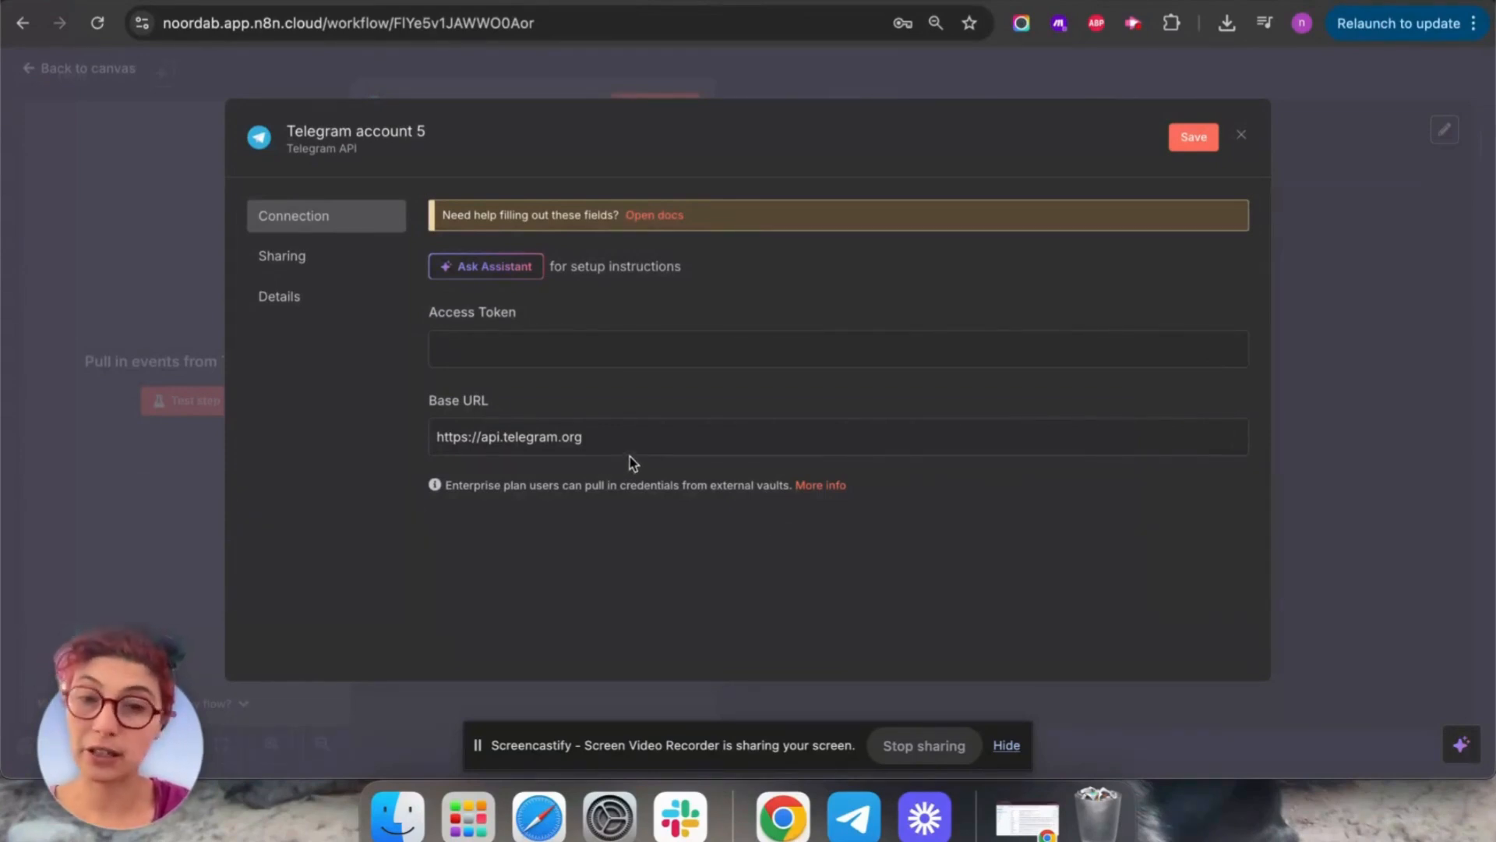
Find the verified BotFather chat in Telegram and start it to see its bot commands.
{"action": "left_click", "coordinate": [852, 815]}
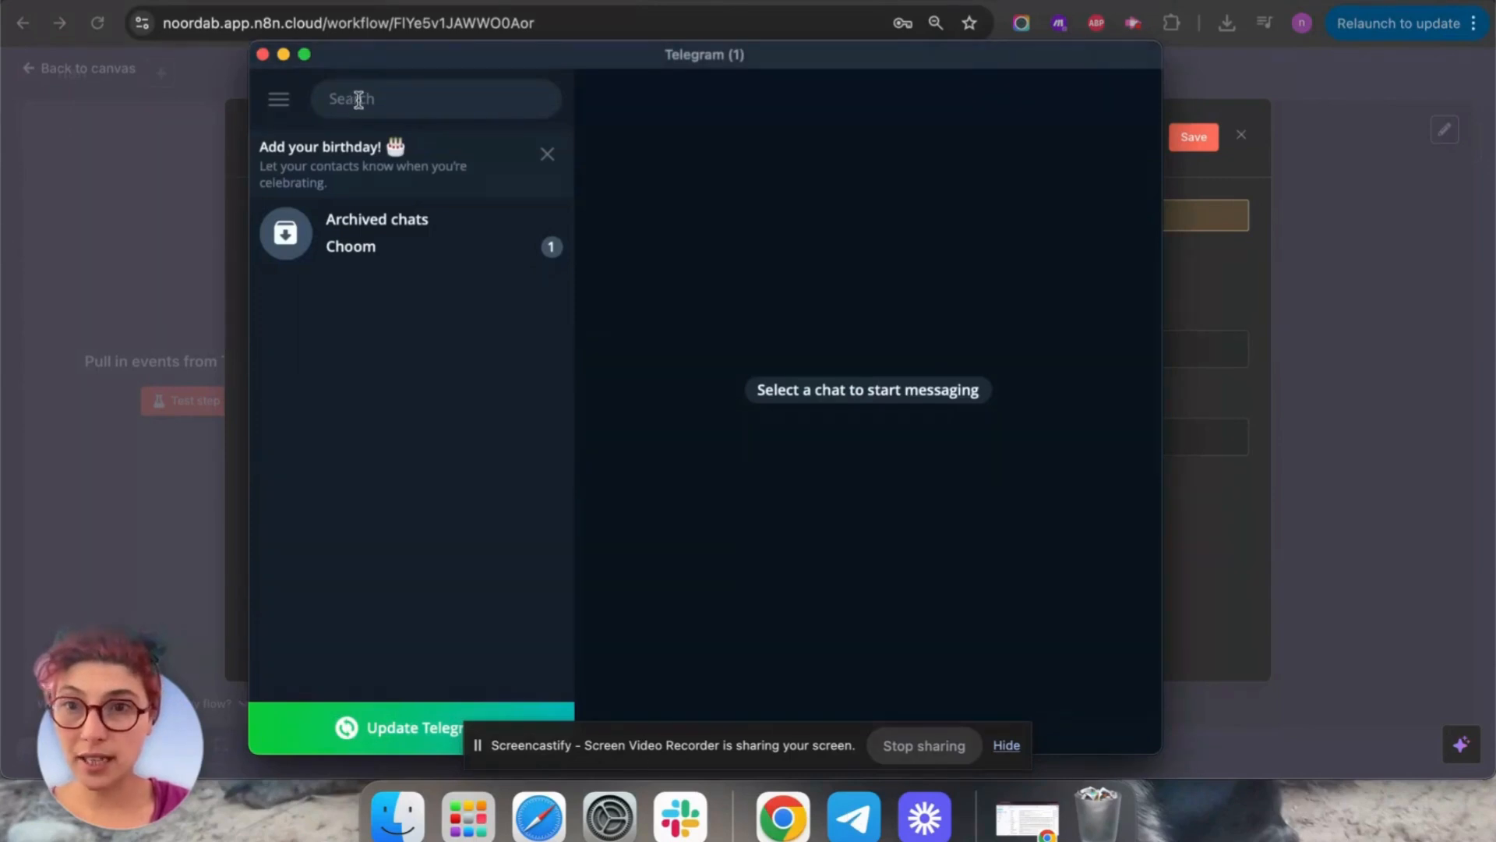
{"action": "left_click", "coordinate": [359, 99]}
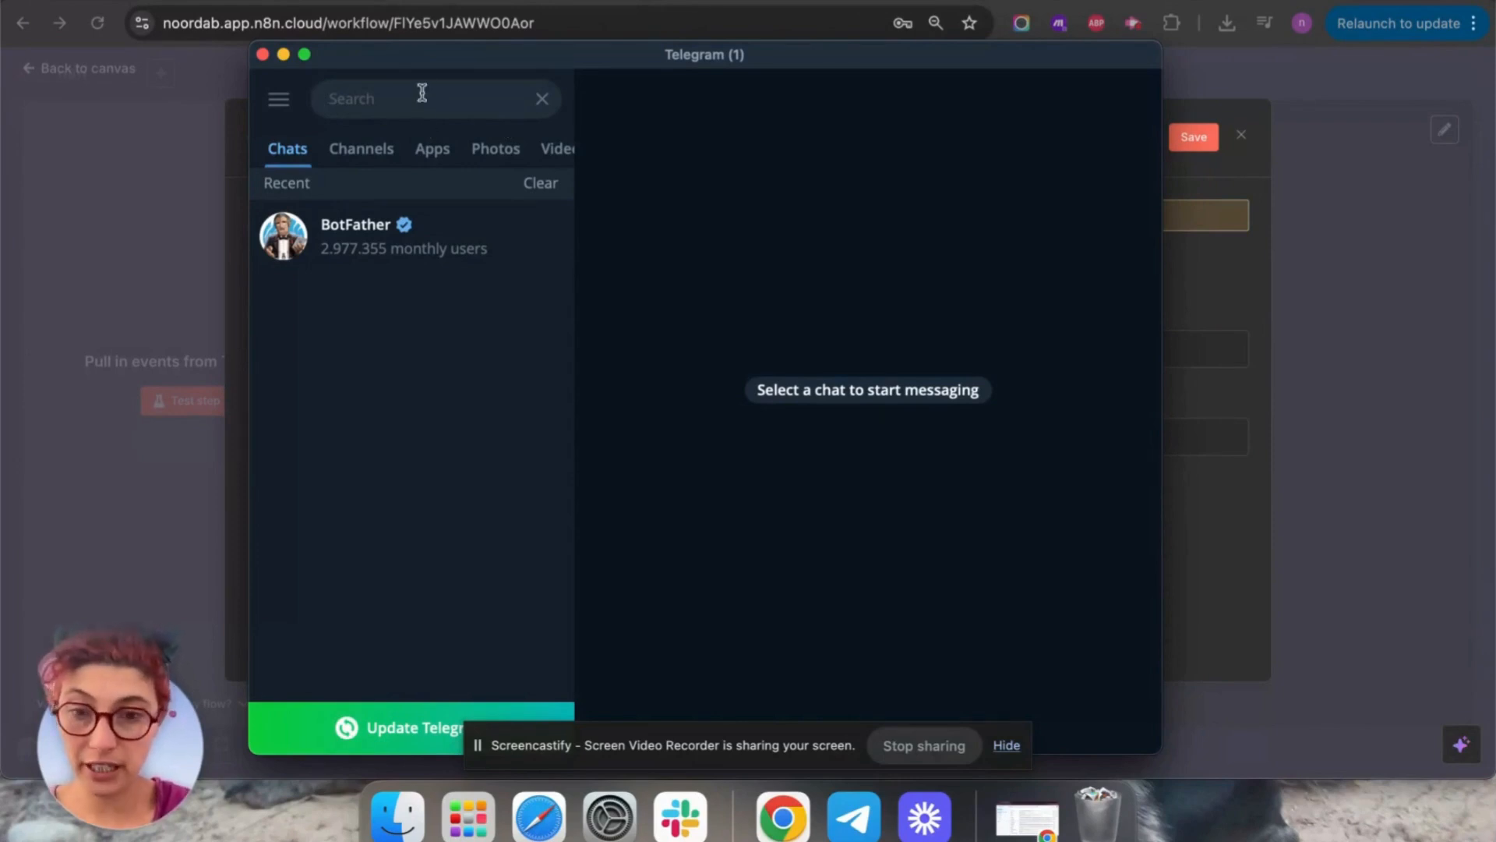
{"action": "type", "text": "botfather"}
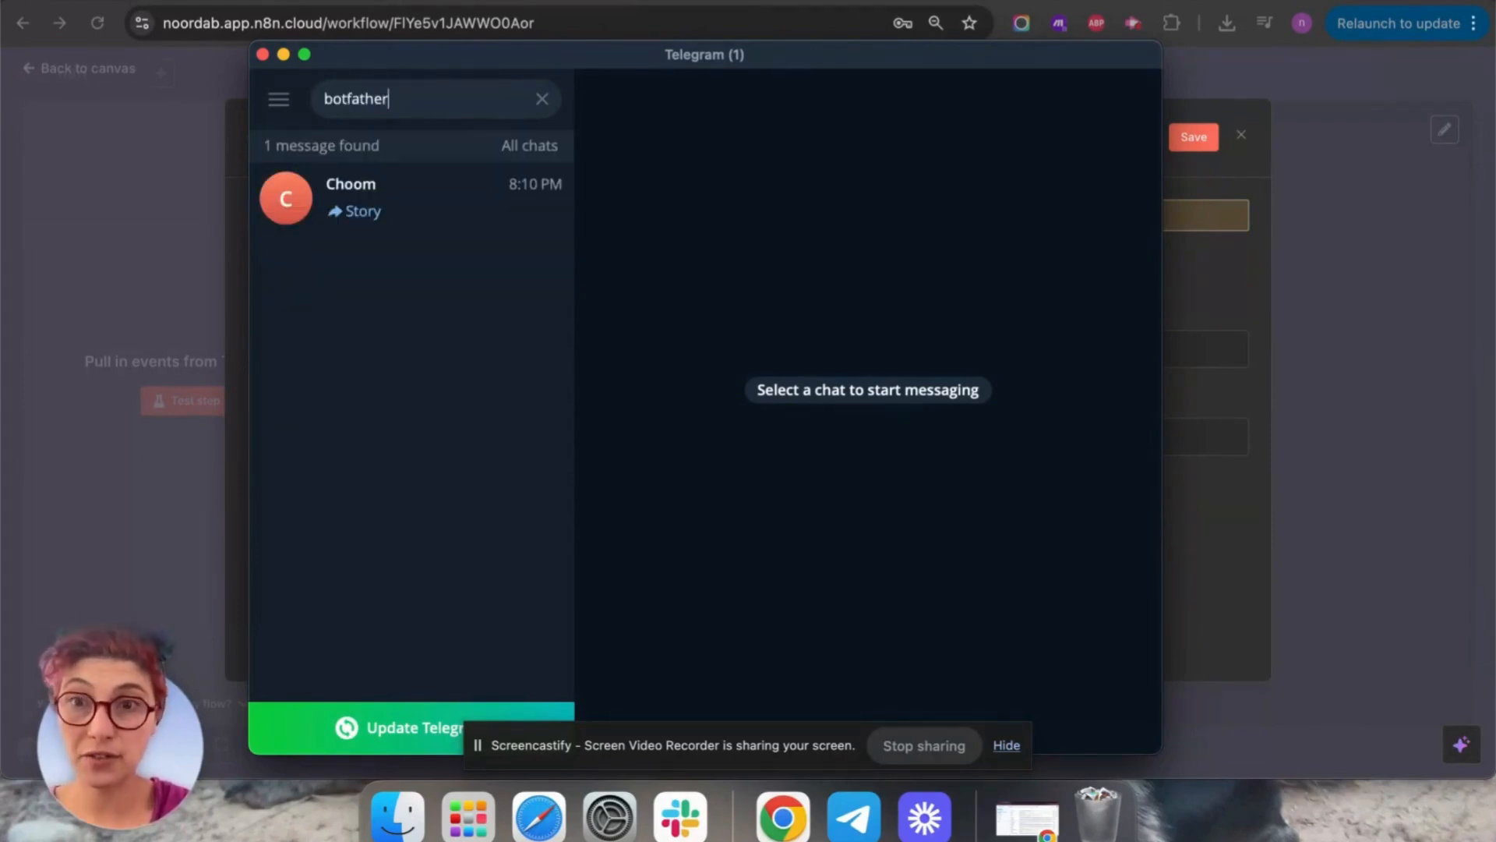
{"action": "double_click", "coordinate": [400, 99]}
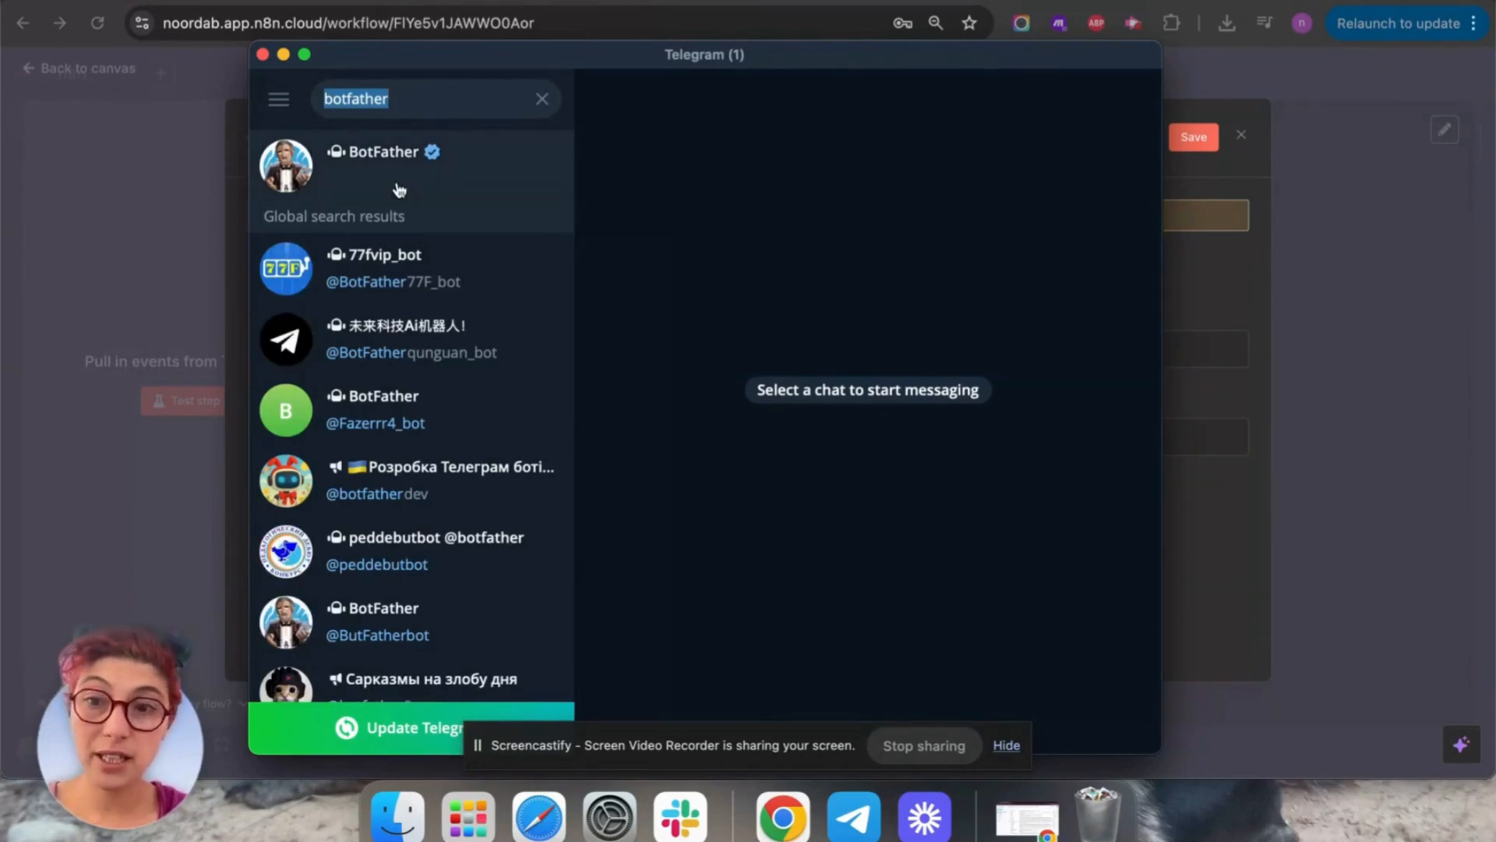
{"action": "left_click", "coordinate": [399, 156]}
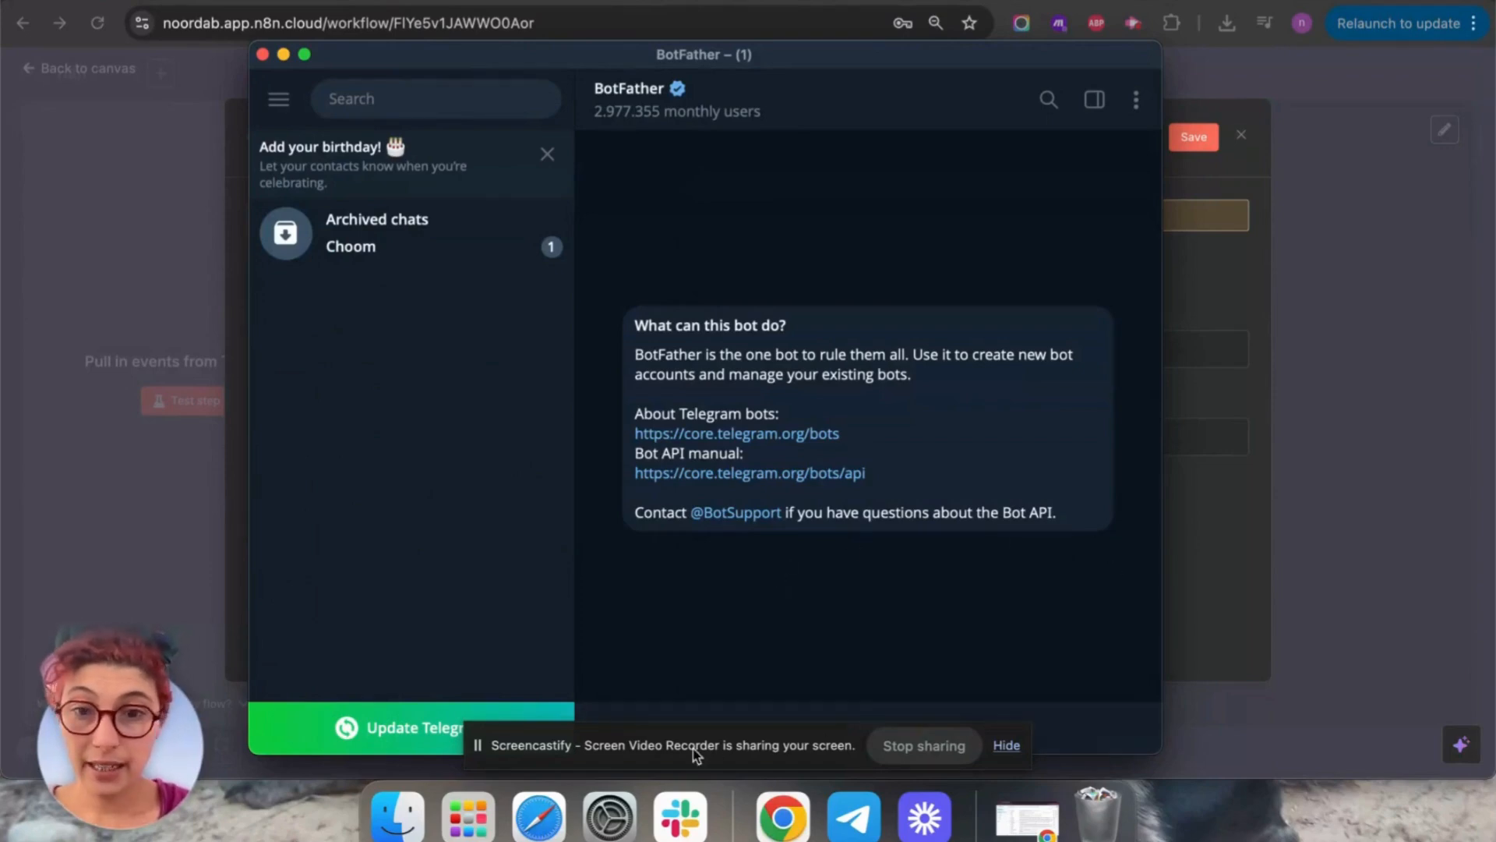
{"action": "left_click", "coordinate": [1006, 745]}
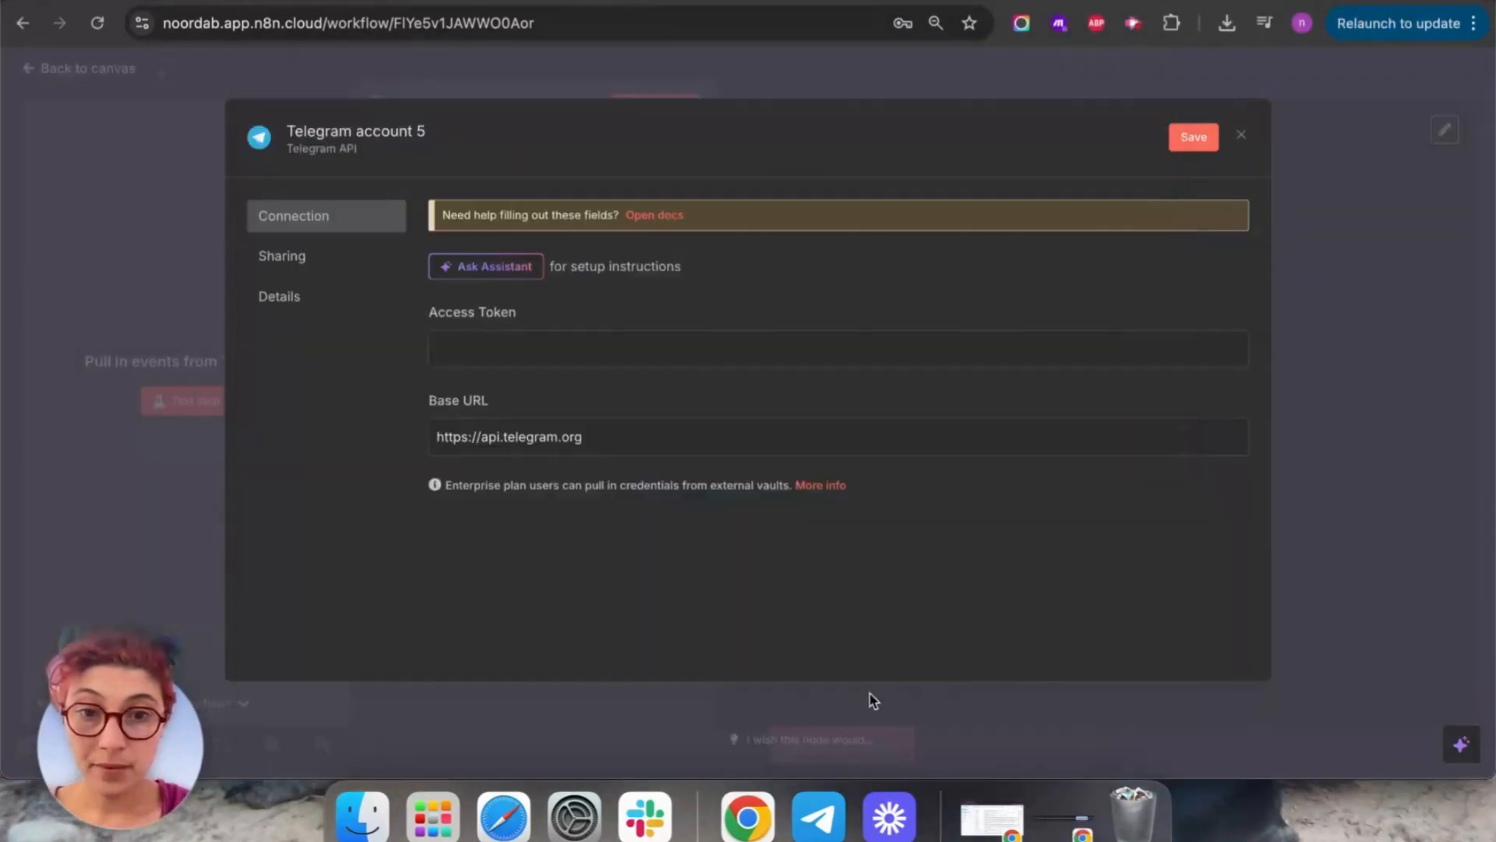
{"action": "left_click", "coordinate": [818, 815]}
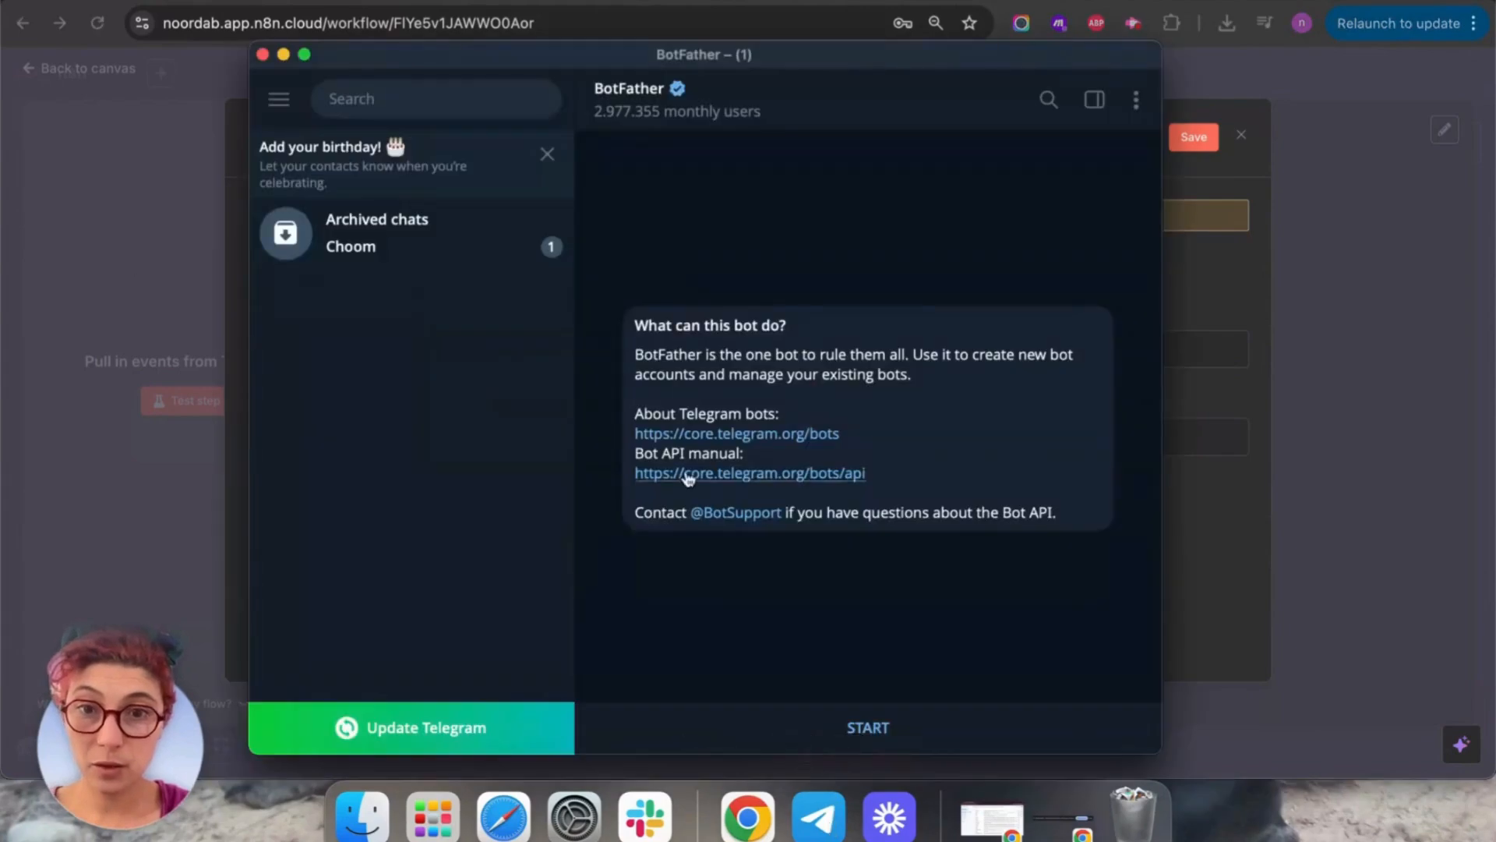
{"action": "left_click", "coordinate": [861, 728]}
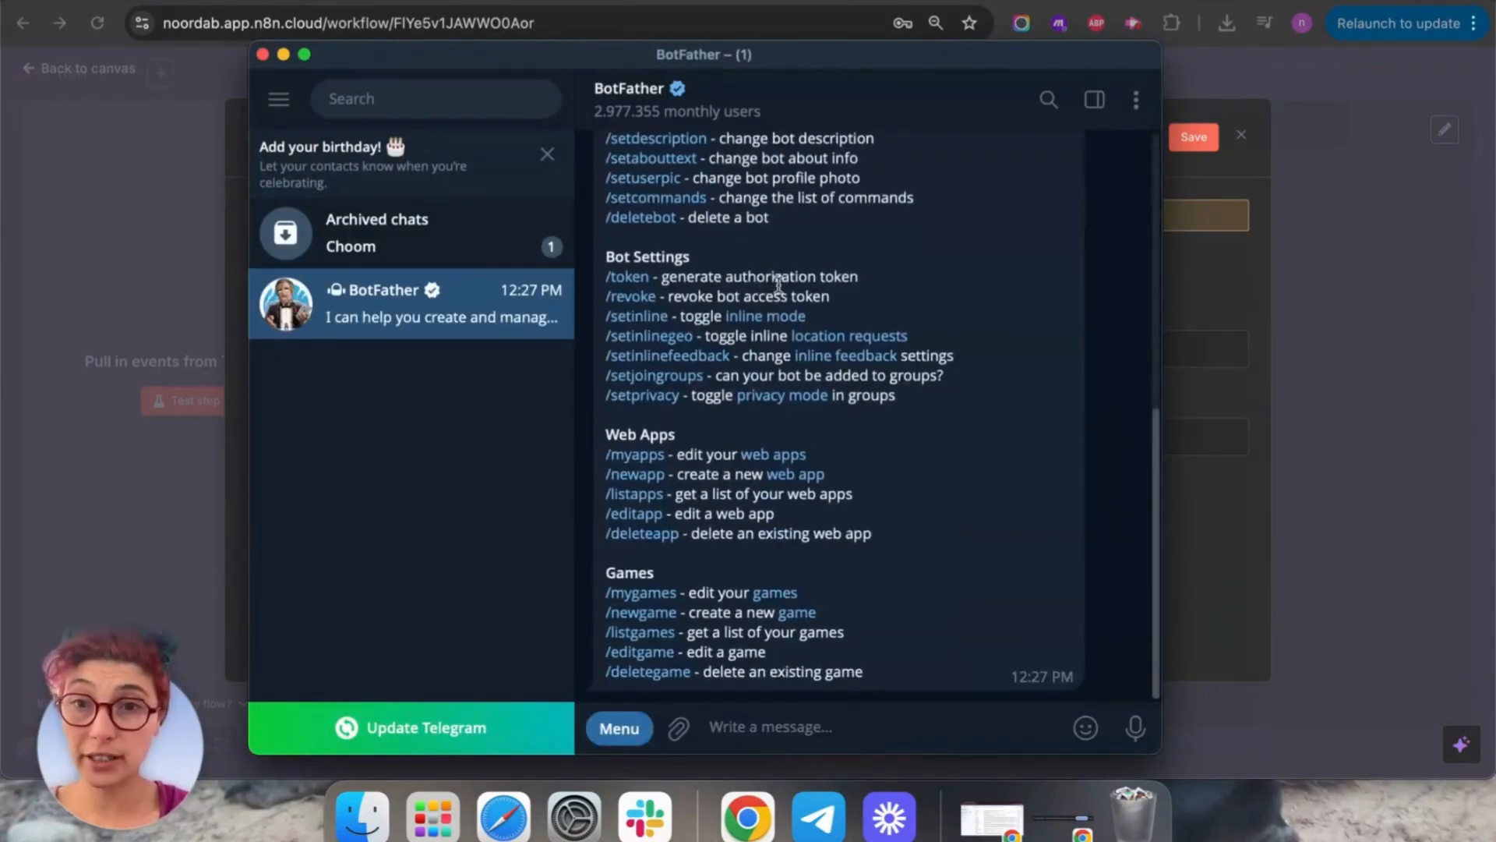
{"action": "scroll", "coordinate": [778, 282], "scroll_direction": "up", "scroll_amount": 5}
{"action": "scroll", "coordinate": [896, 365], "scroll_direction": "down", "scroll_amount": 4}
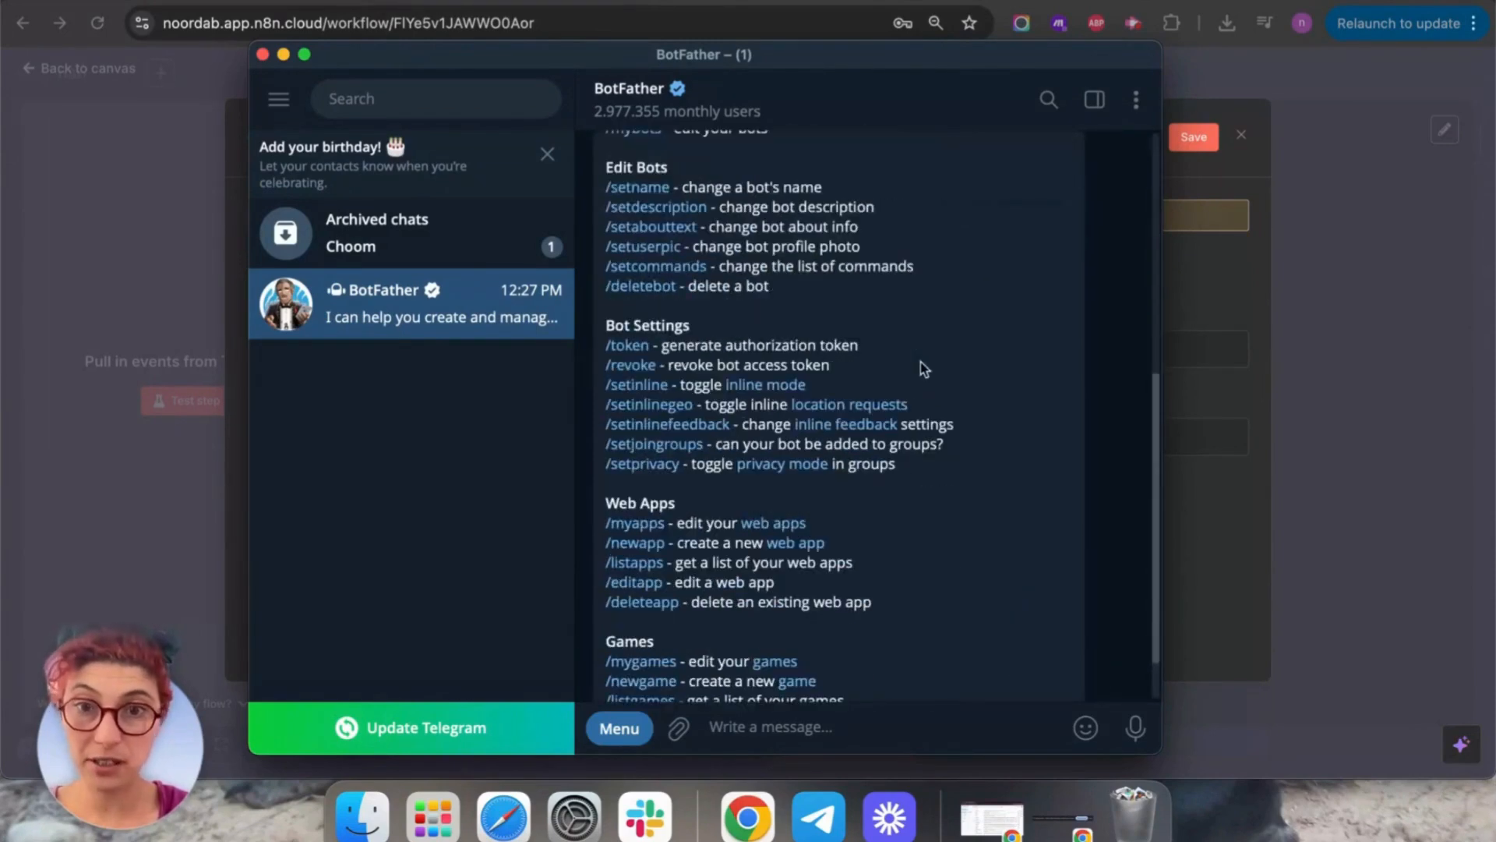
{"action": "scroll", "coordinate": [844, 263], "scroll_direction": "up", "scroll_amount": 3}
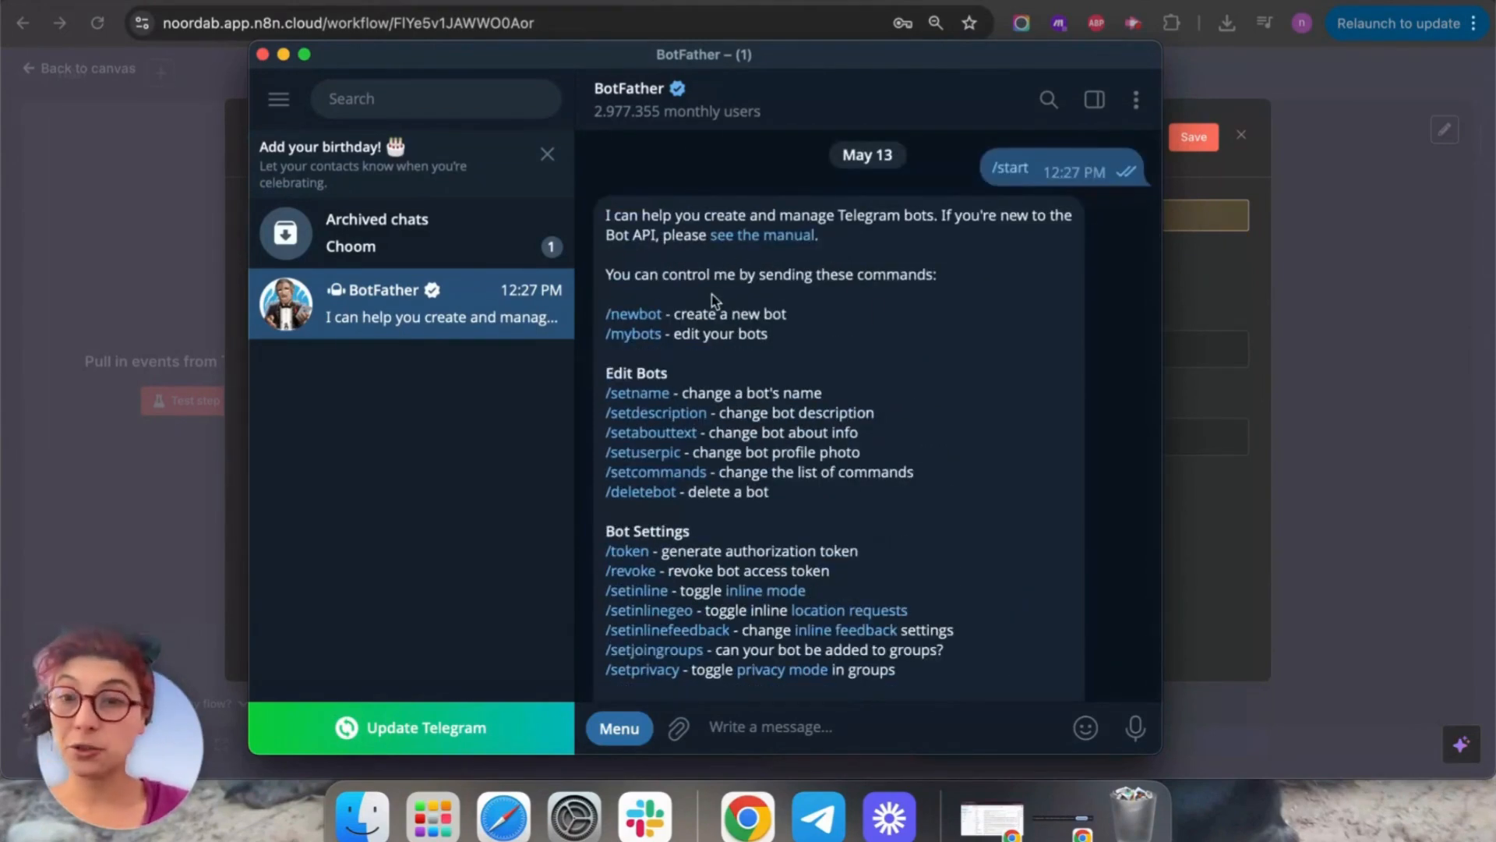
Send /newbot to BotFather and name the bot telegrambotpotbot.
{"action": "left_click", "coordinate": [619, 318]}
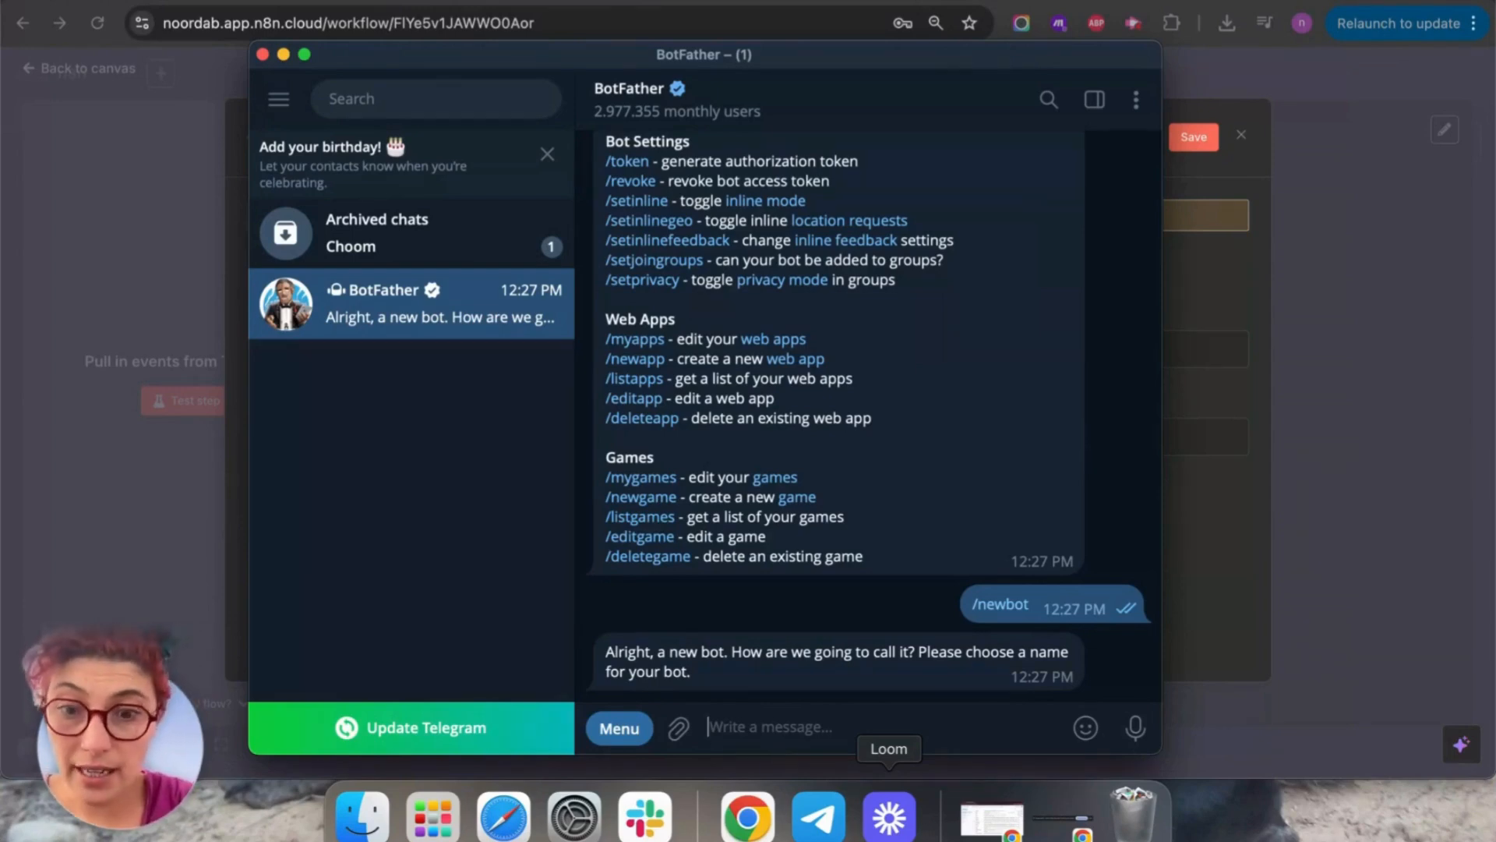
{"action": "type", "text": "tele"}
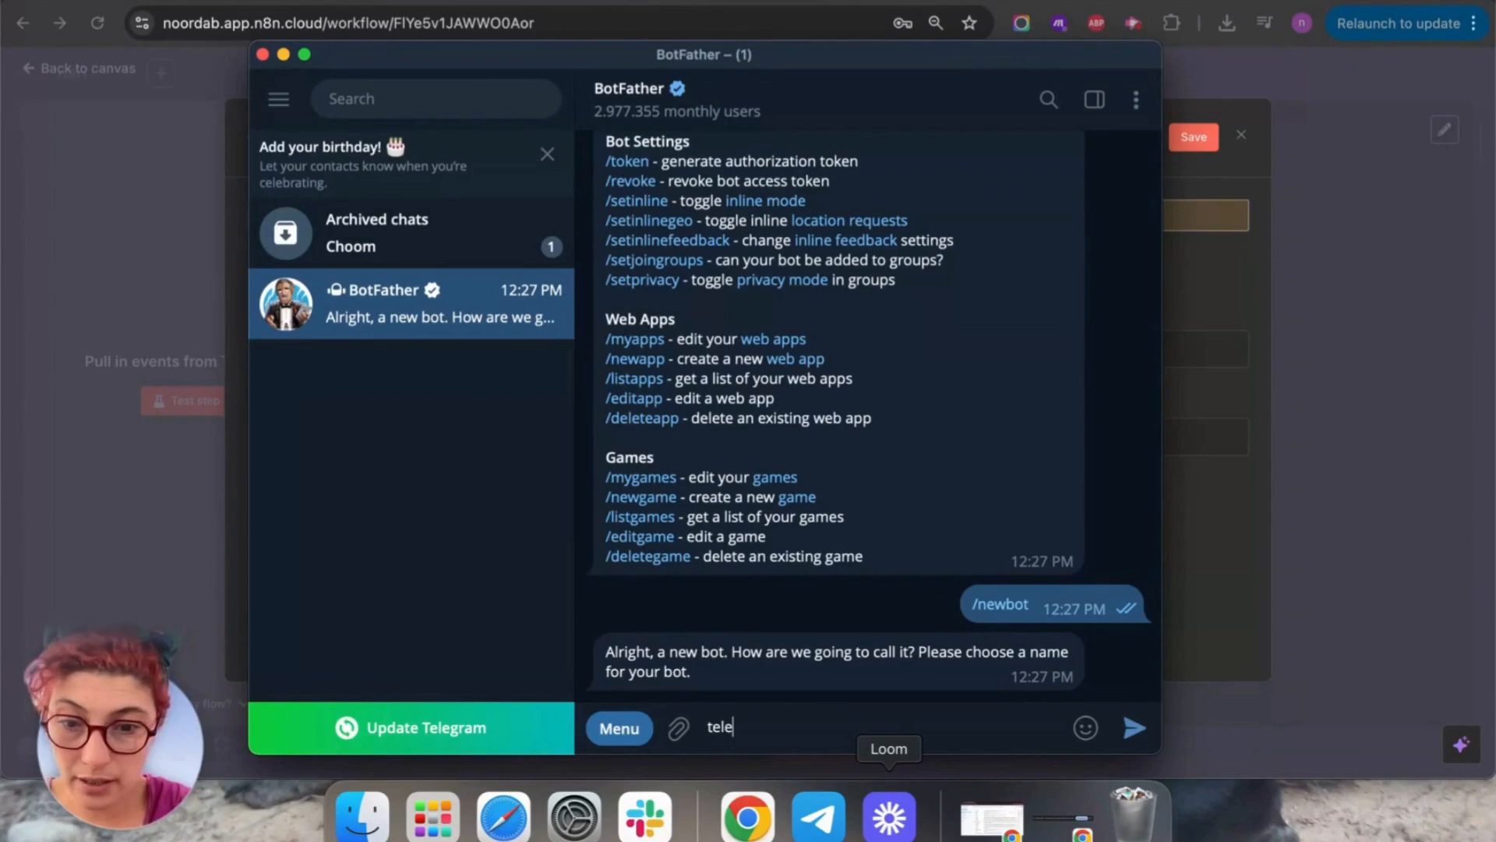
{"action": "type", "text": "grambotpotbot"}
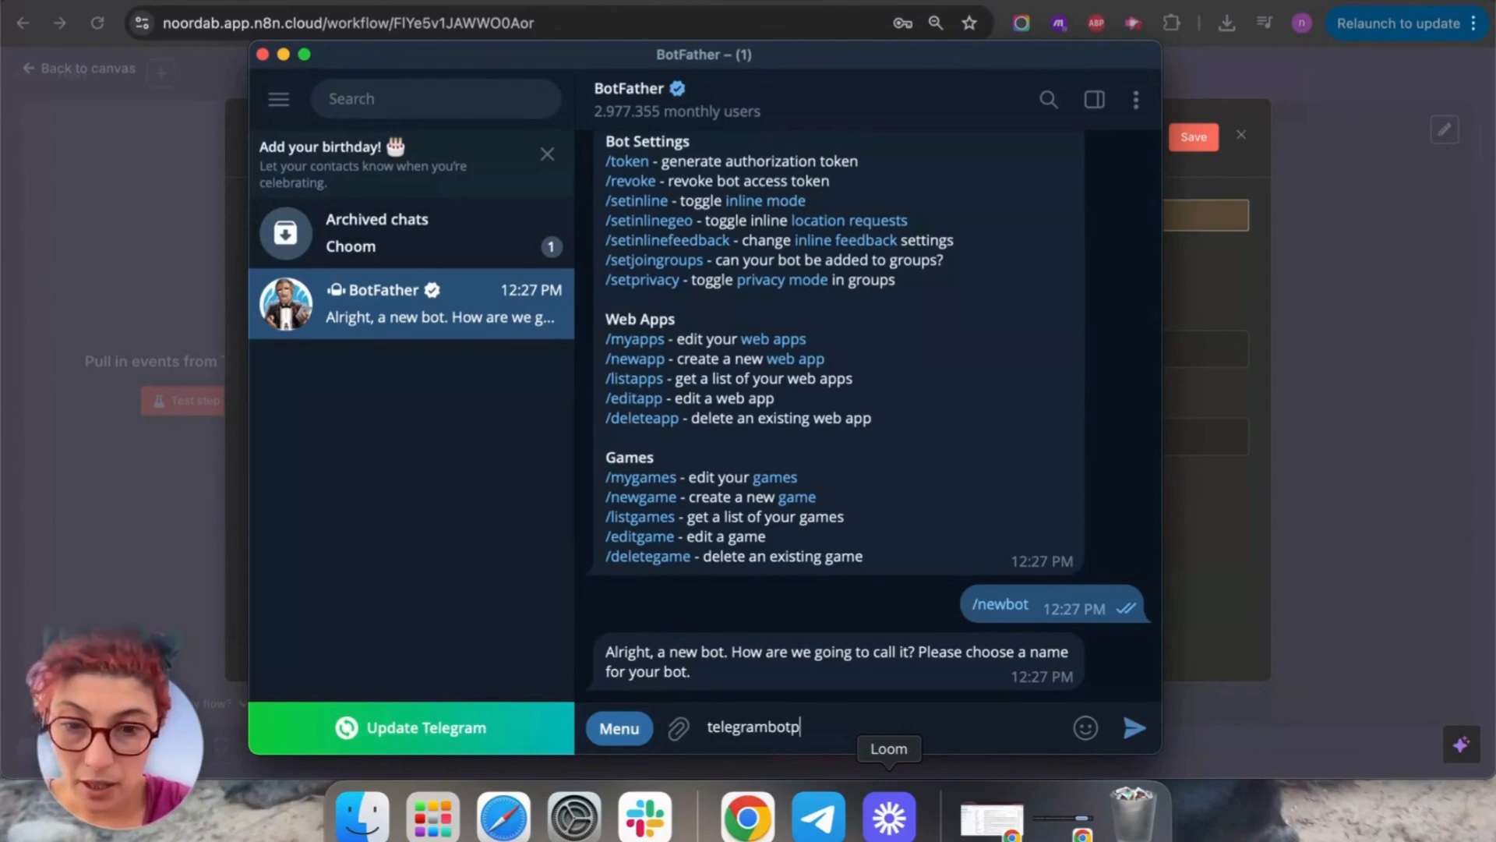
{"action": "key", "text": "Return"}
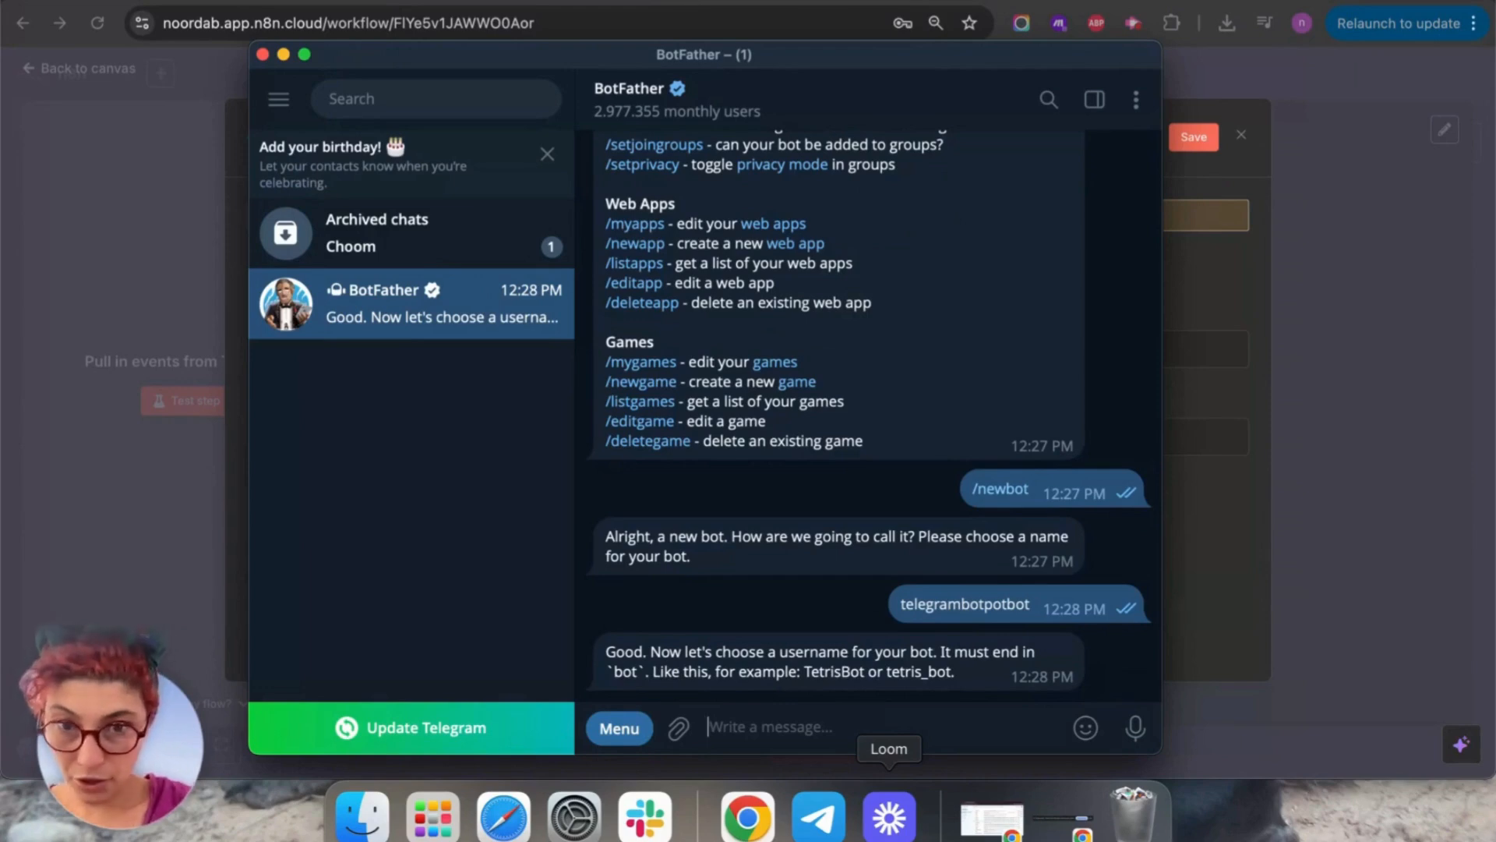
Propose usernames duckling-bot, ducklingyellow-bot, toothpickduckling-bot, Doxyduckling-bot and beaniecloseup-bot to BotFather.
{"action": "type", "text": "duck"}
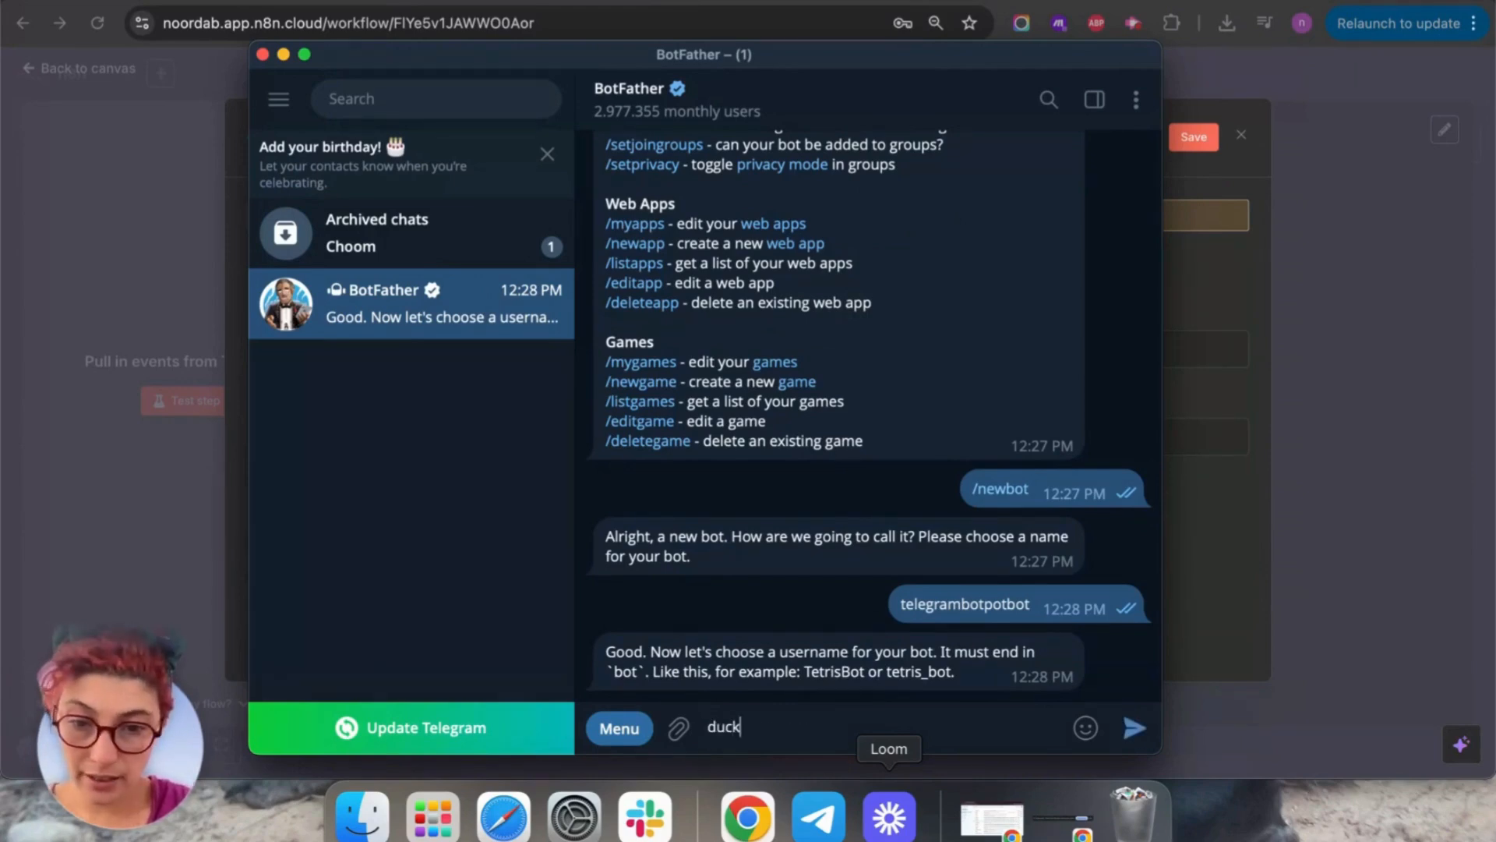
{"action": "type", "text": "ling-bot"}
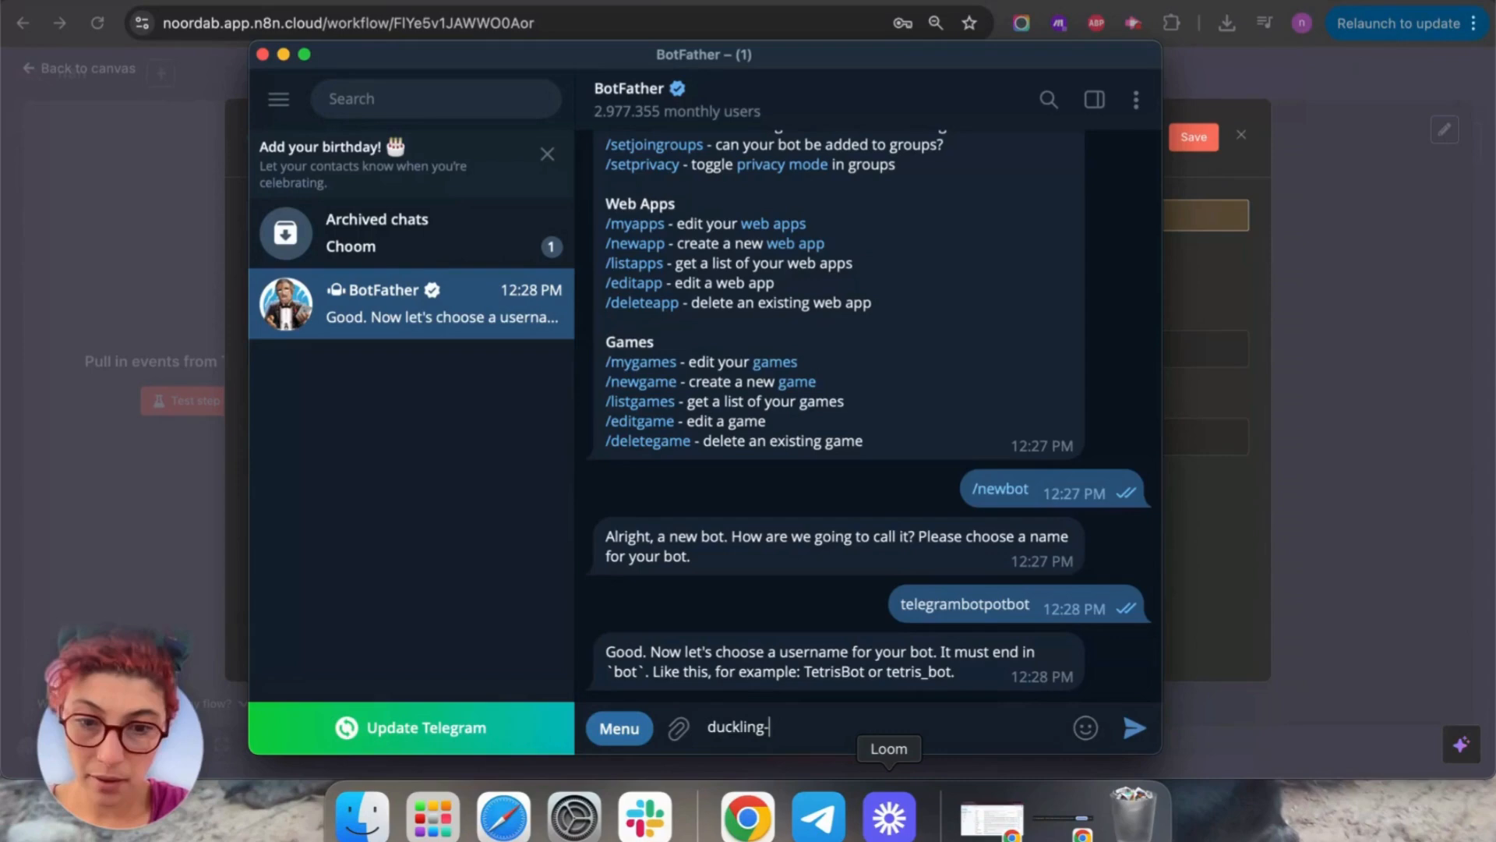
{"action": "key", "text": "Return"}
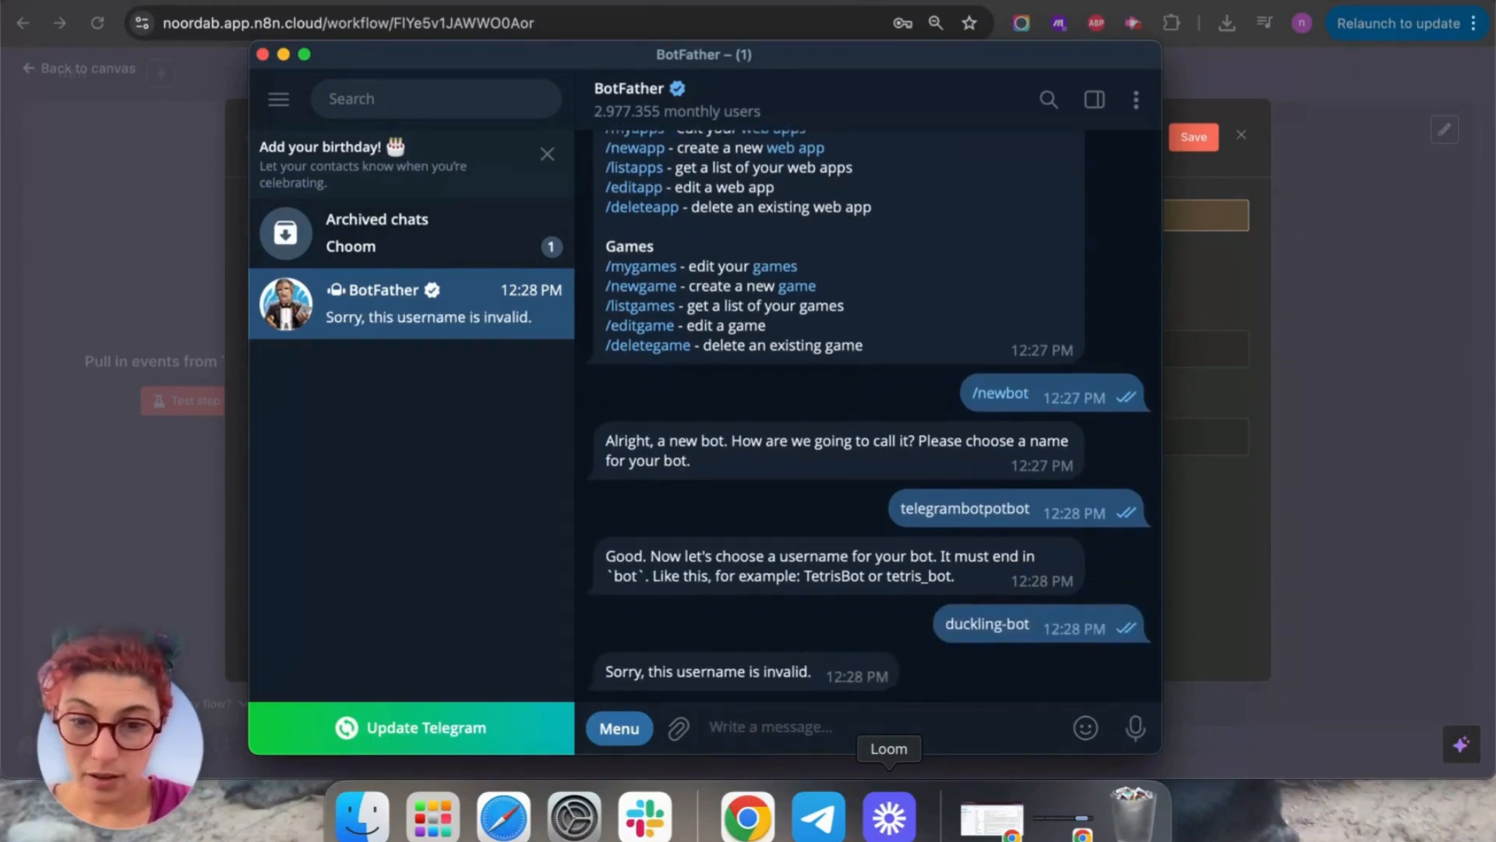
{"action": "type", "text": "ducklingyel"}
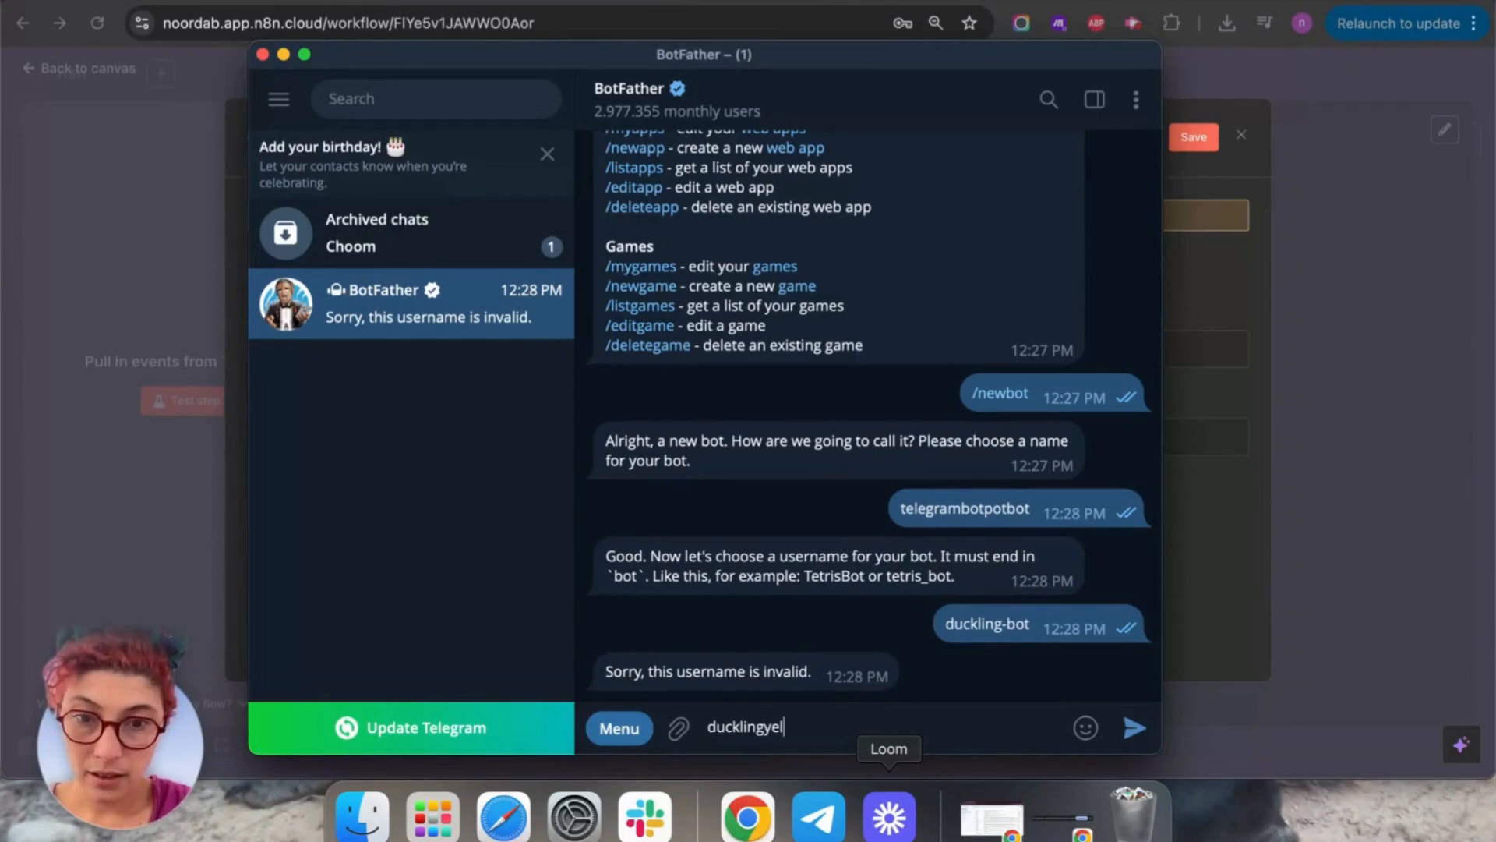
{"action": "type", "text": "low-bot"}
{"action": "key", "text": "Return"}
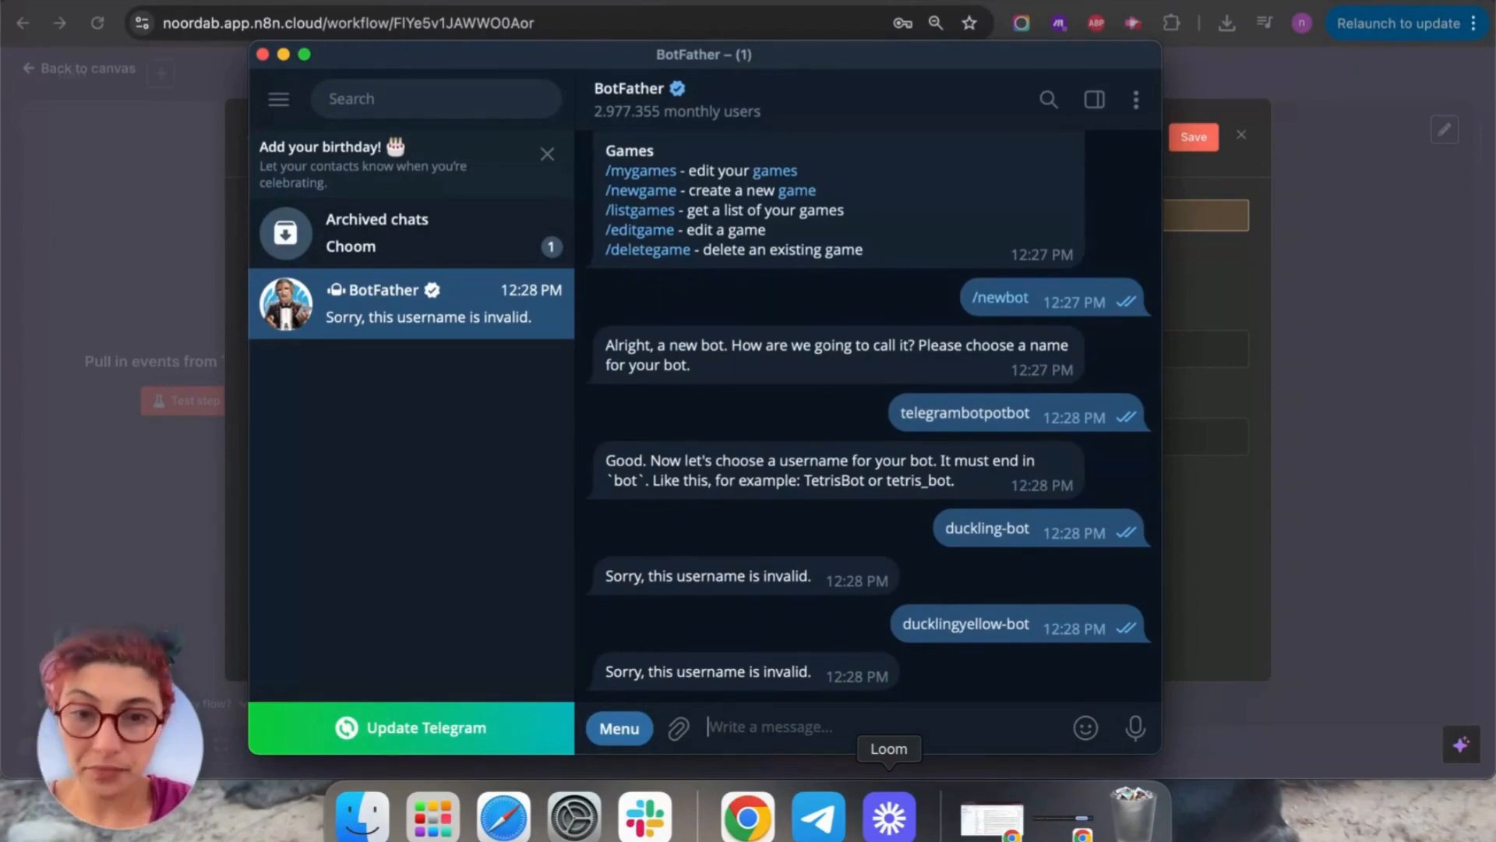
{"action": "type", "text": "toothpic"}
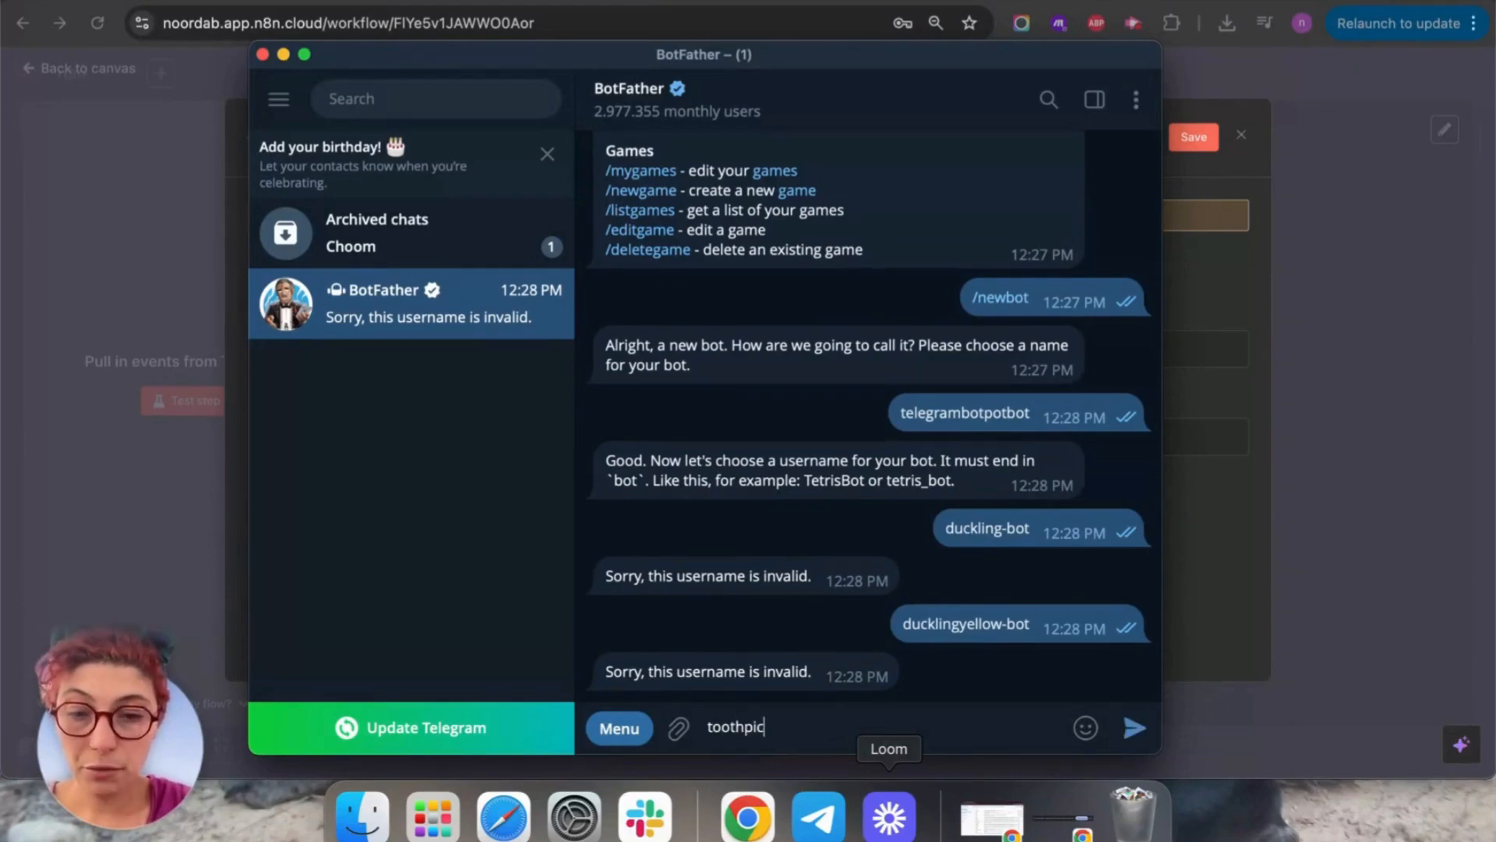
{"action": "type", "text": "kduckl"}
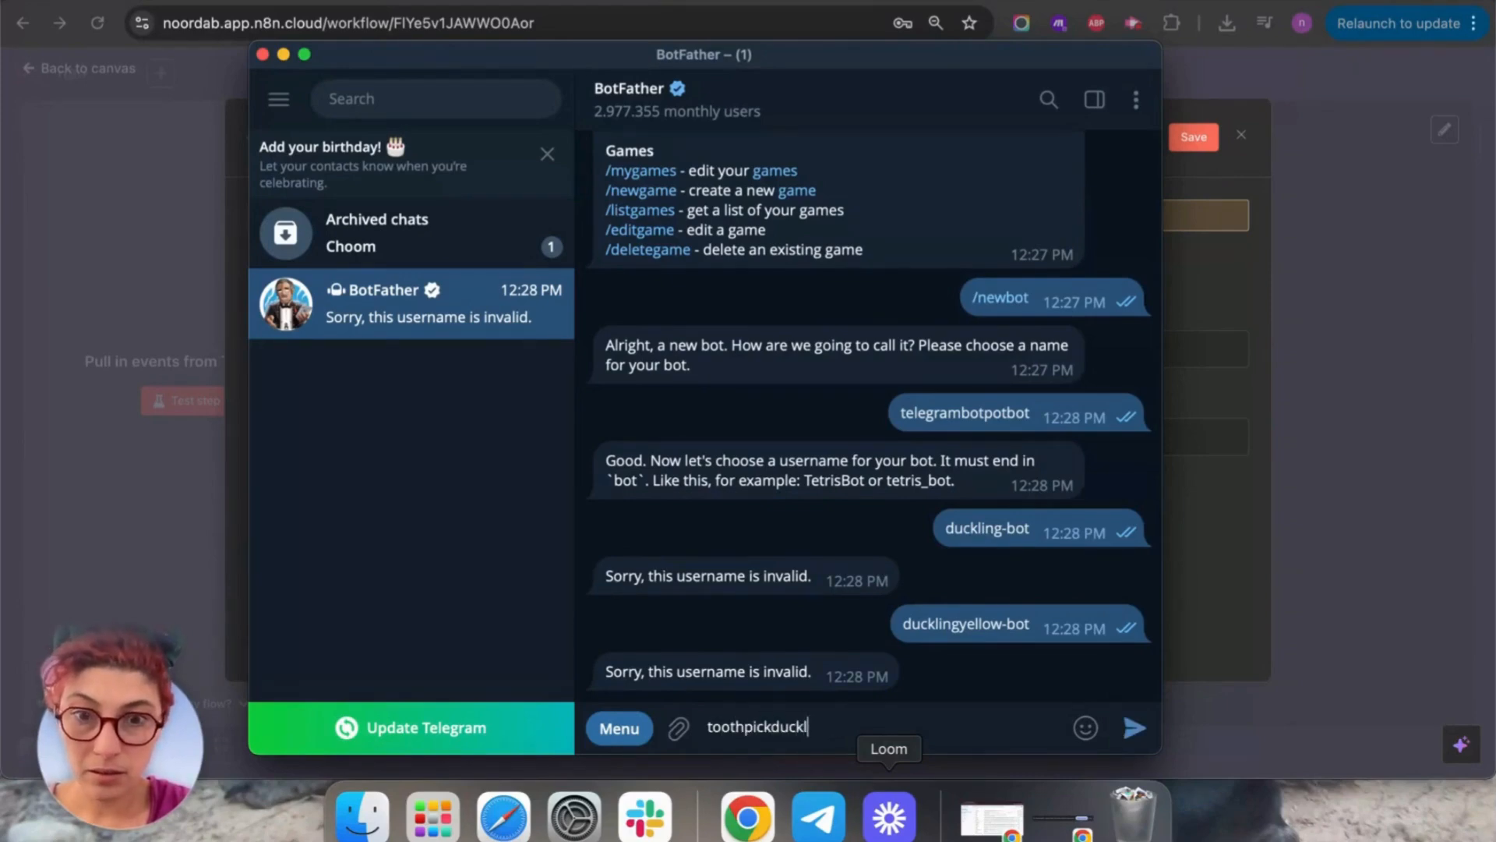
{"action": "type", "text": "ing-bot"}
{"action": "key", "text": "Return"}
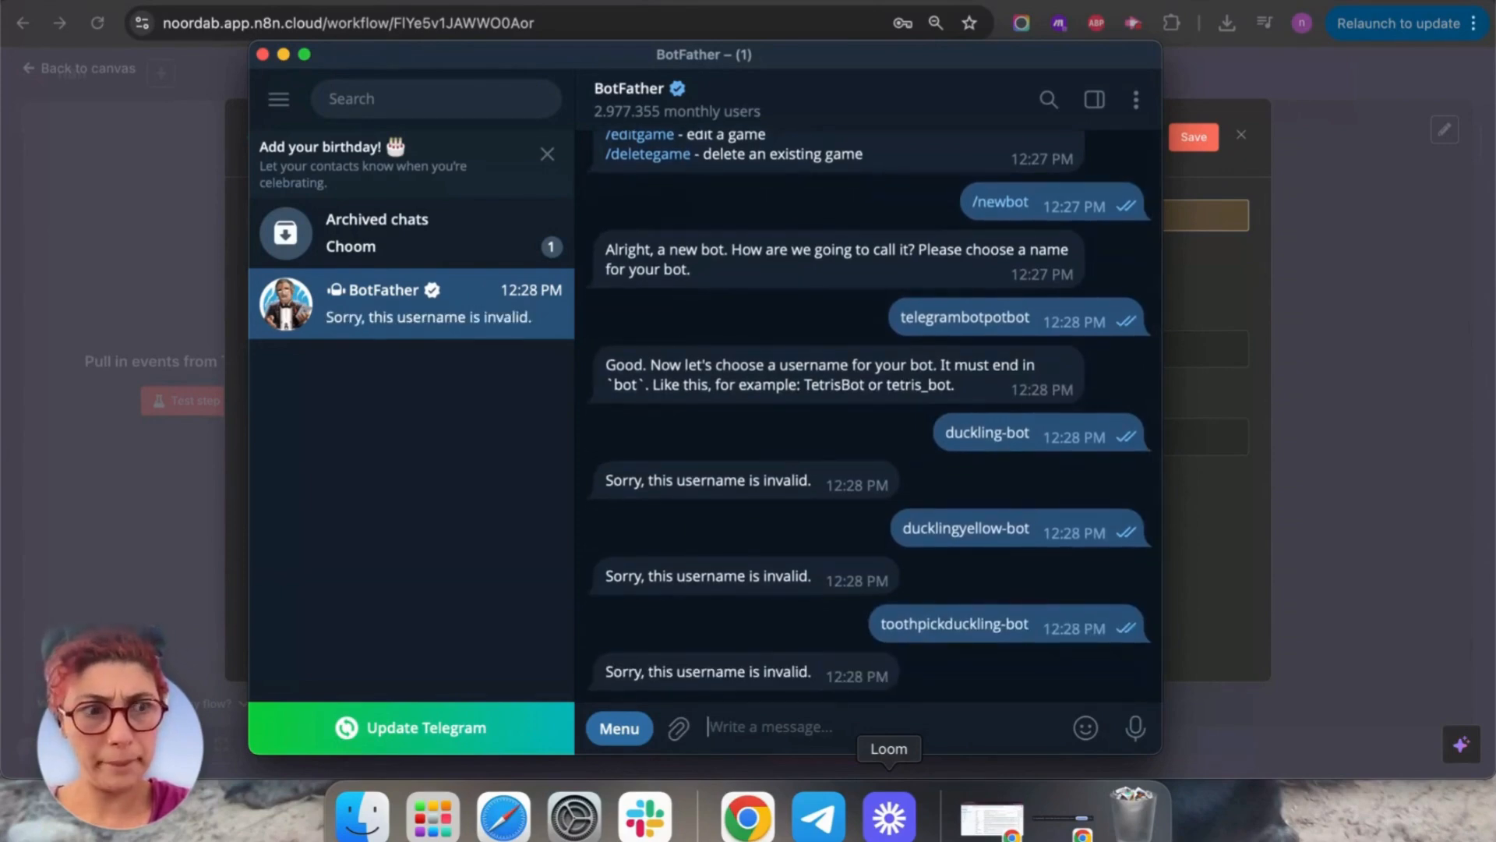
{"action": "type", "text": "Do"}
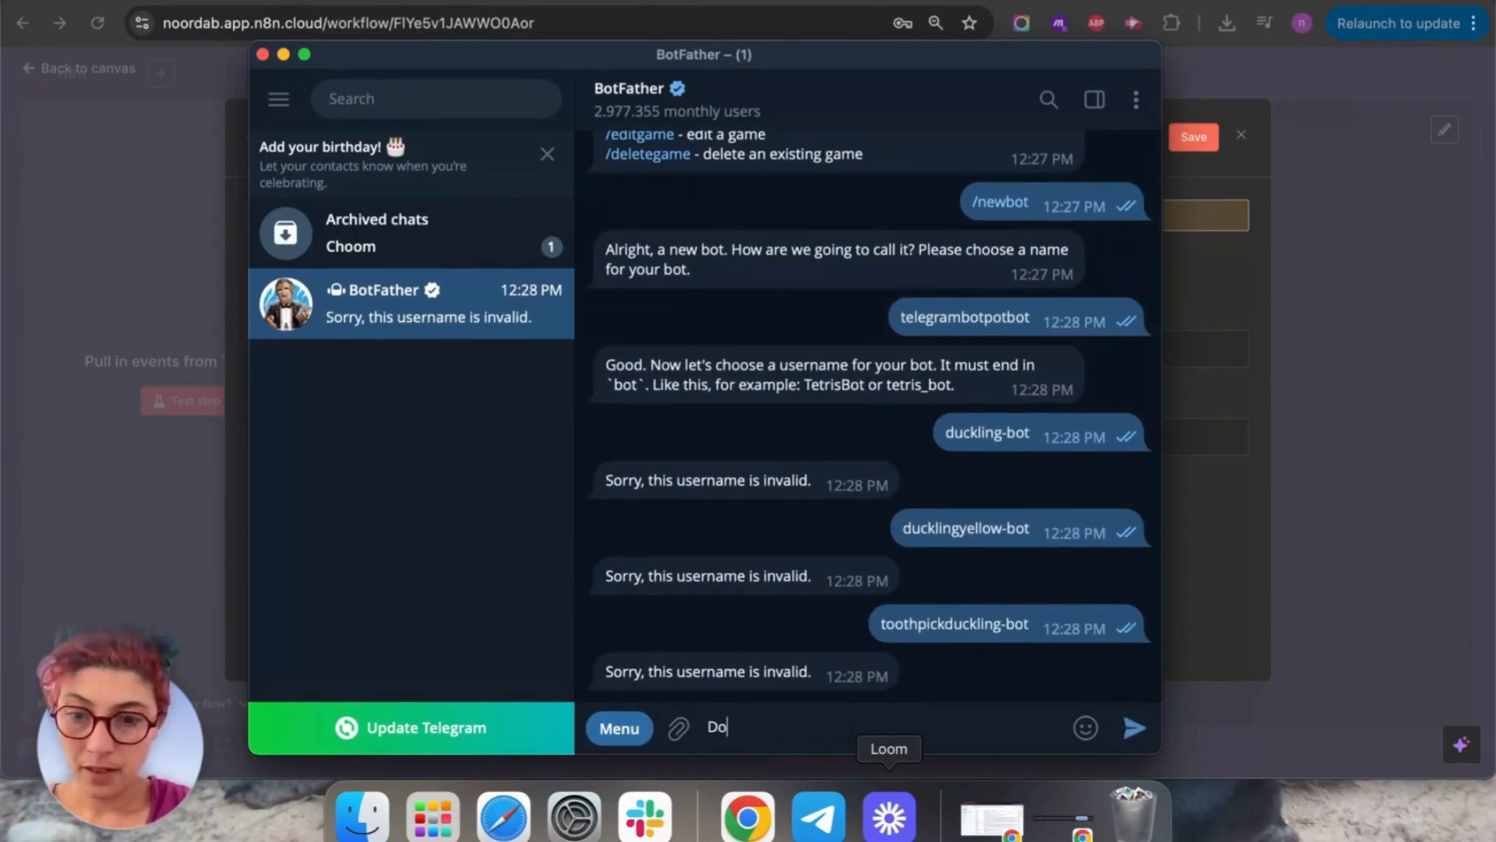
{"action": "type", "text": "xyduckling"}
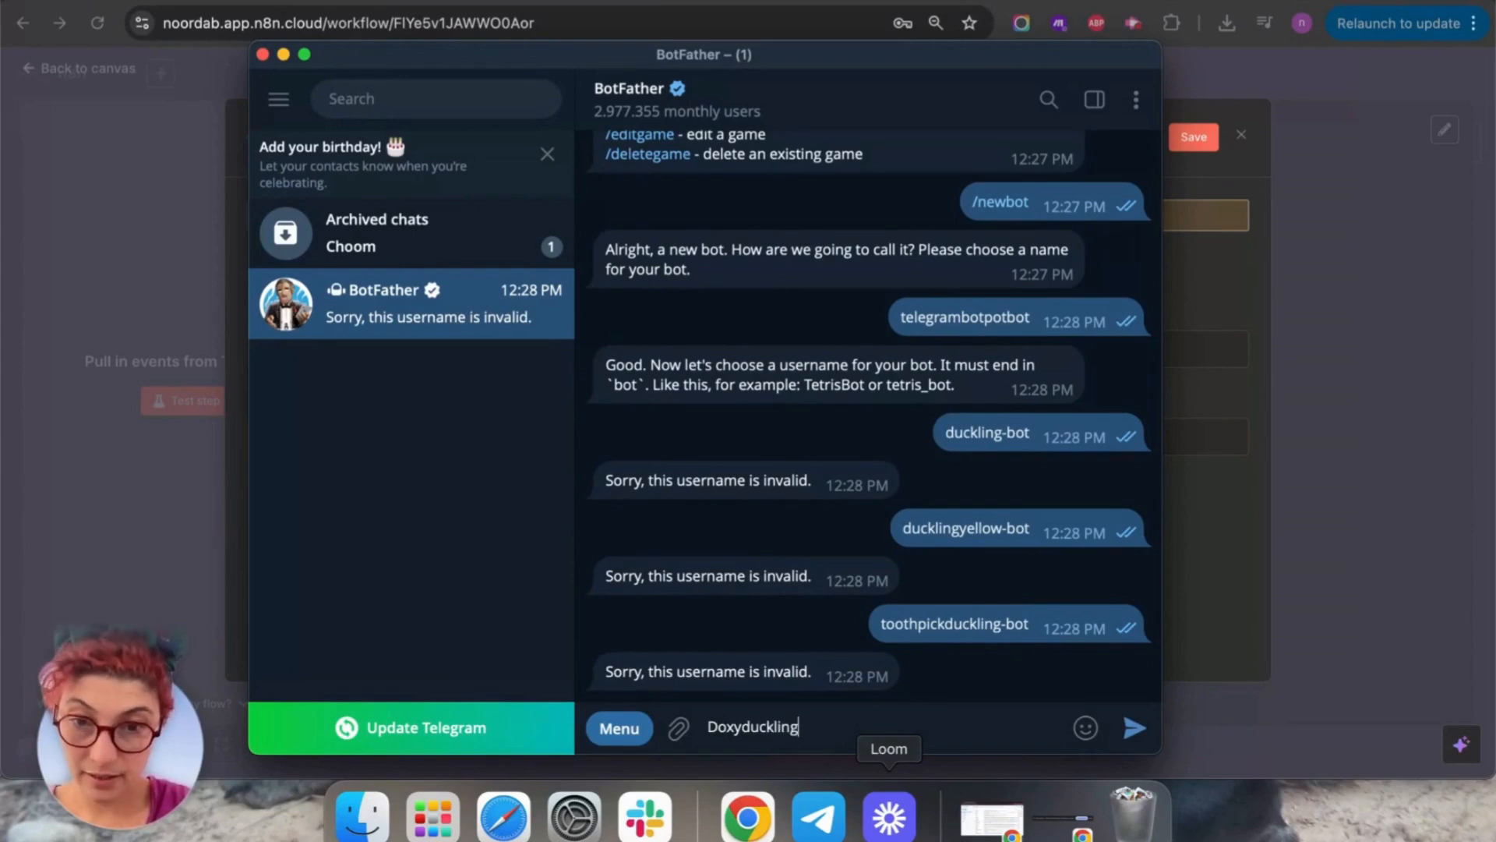
{"action": "type", "text": "-bot"}
{"action": "key", "text": "Return"}
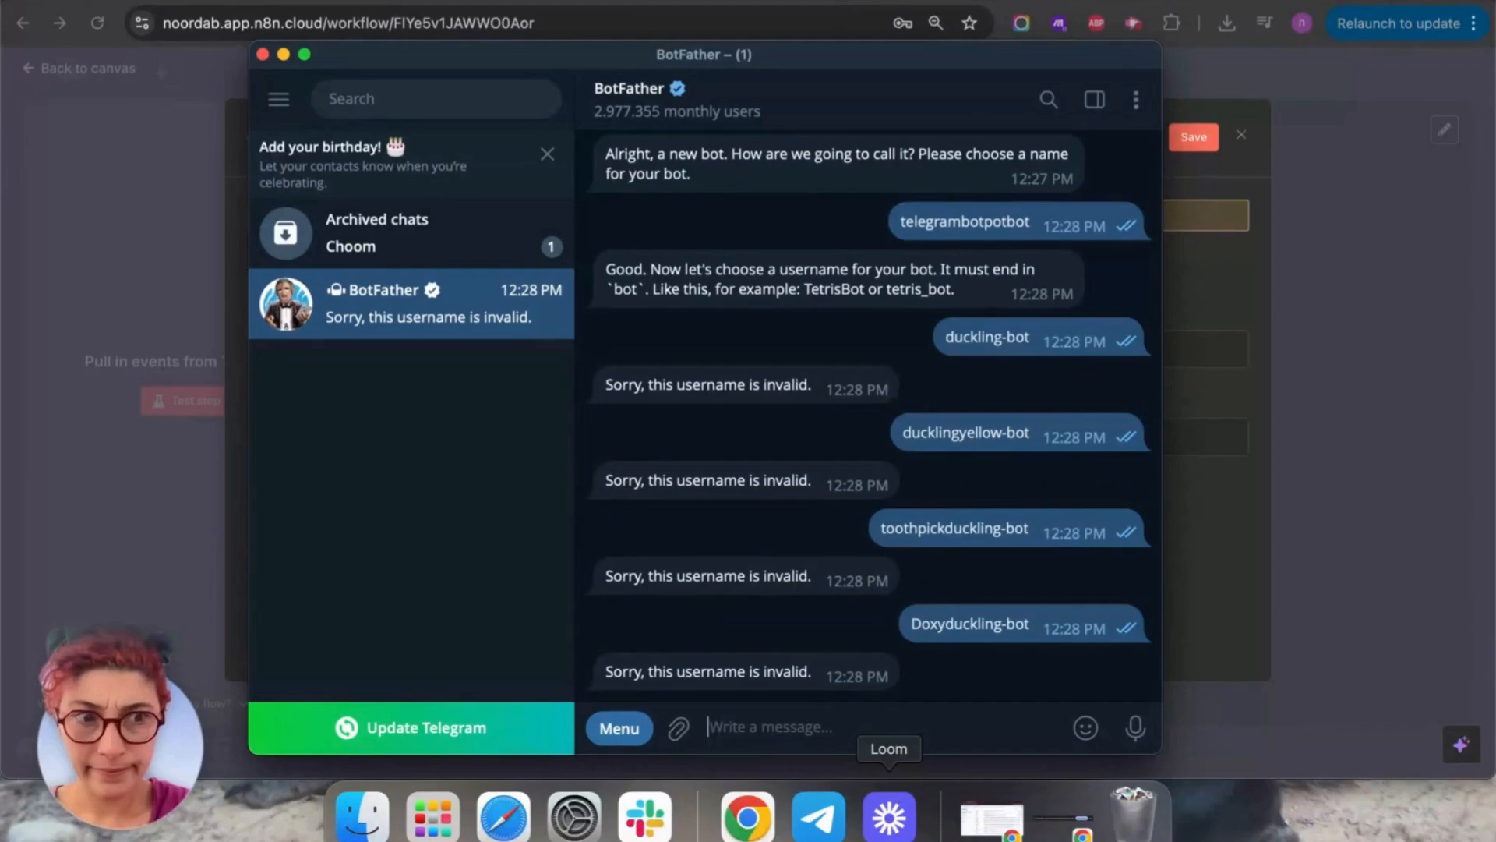
{"action": "type", "text": "beanie"}
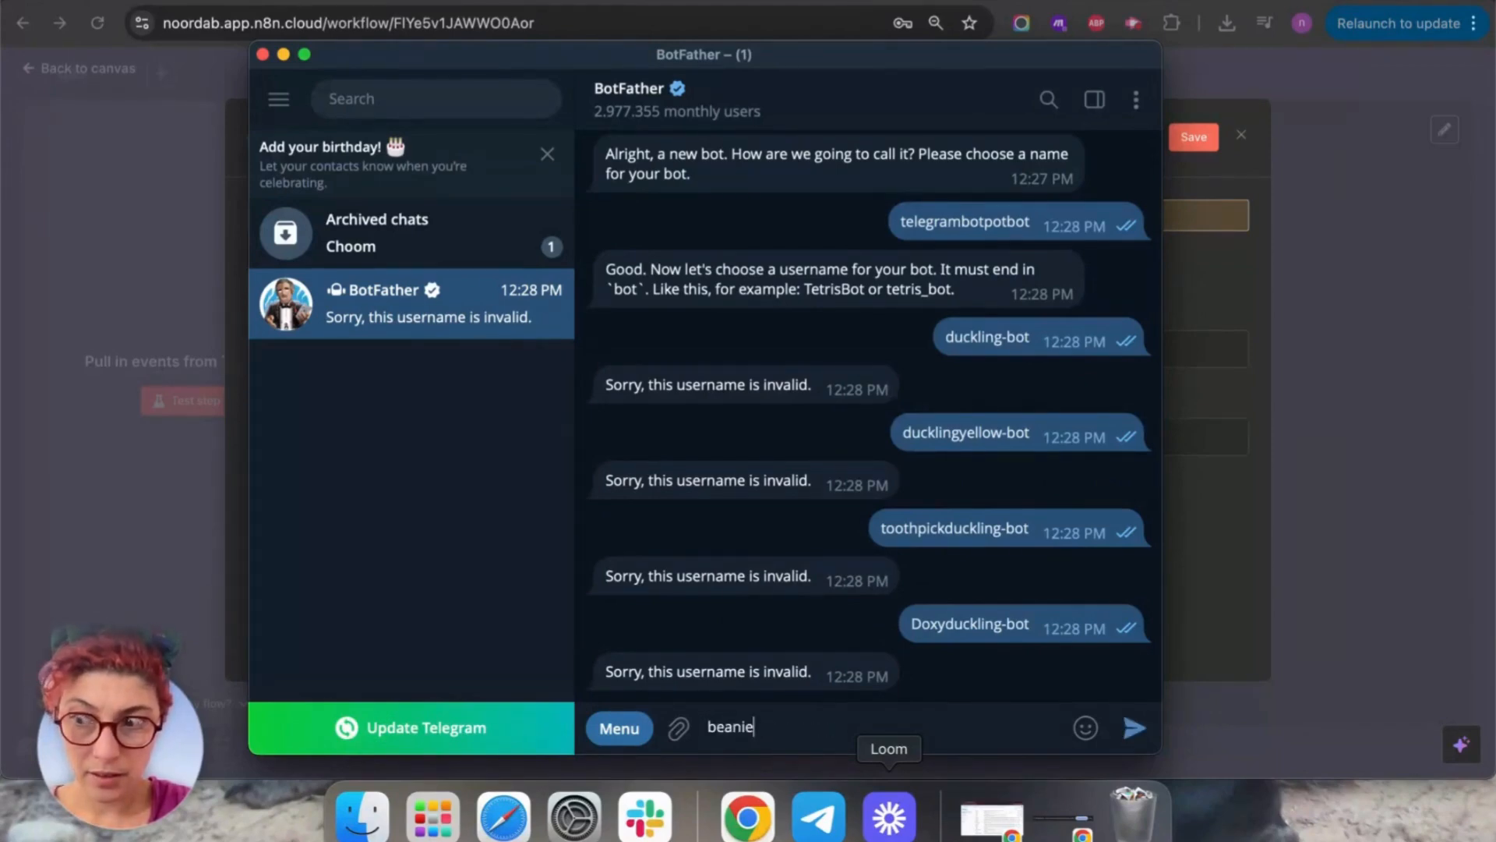
{"action": "type", "text": "closeup"}
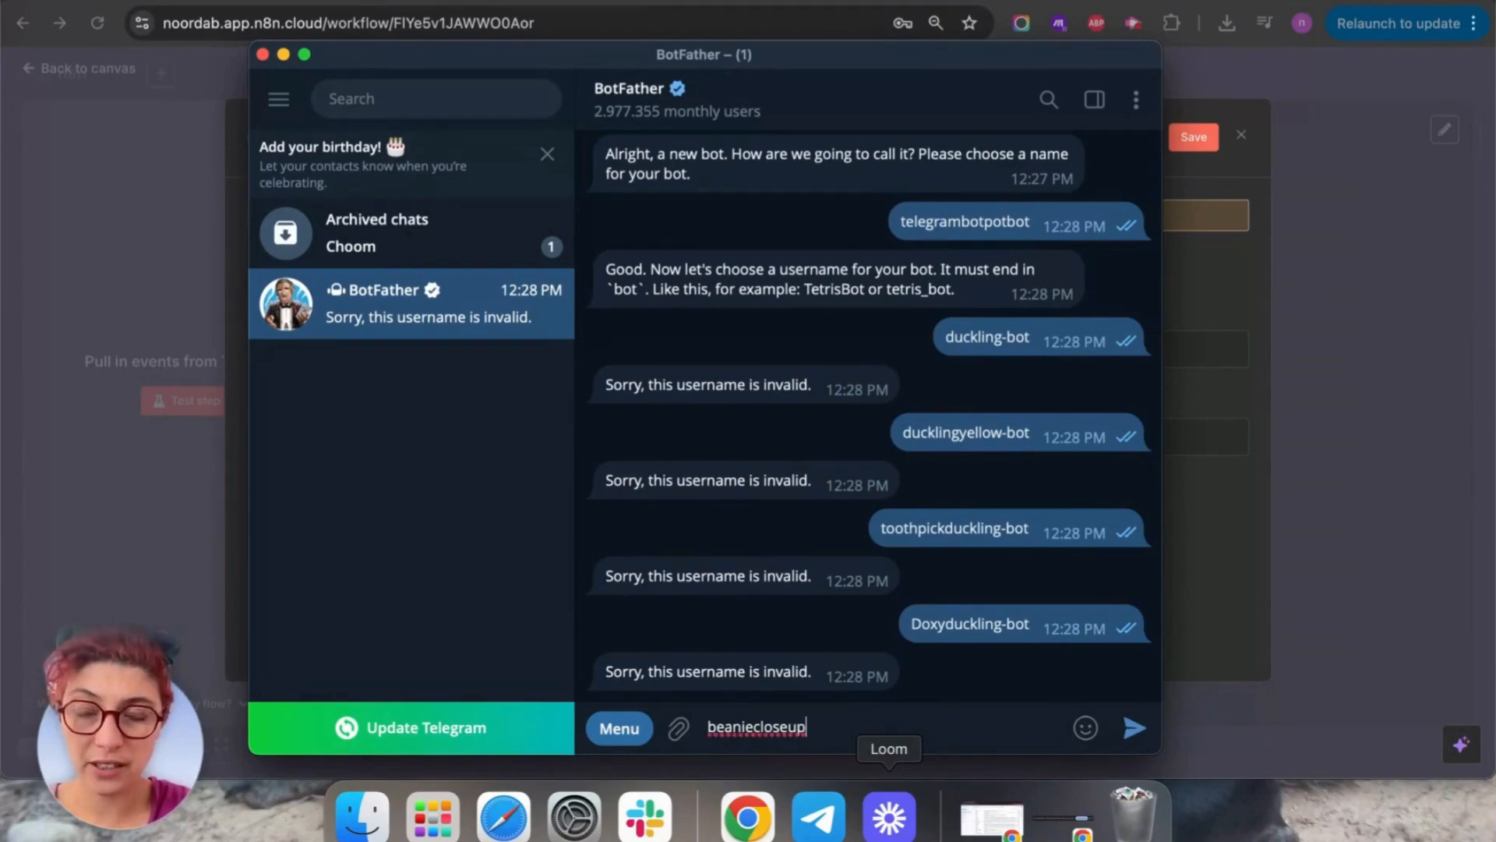
{"action": "type", "text": "-bot"}
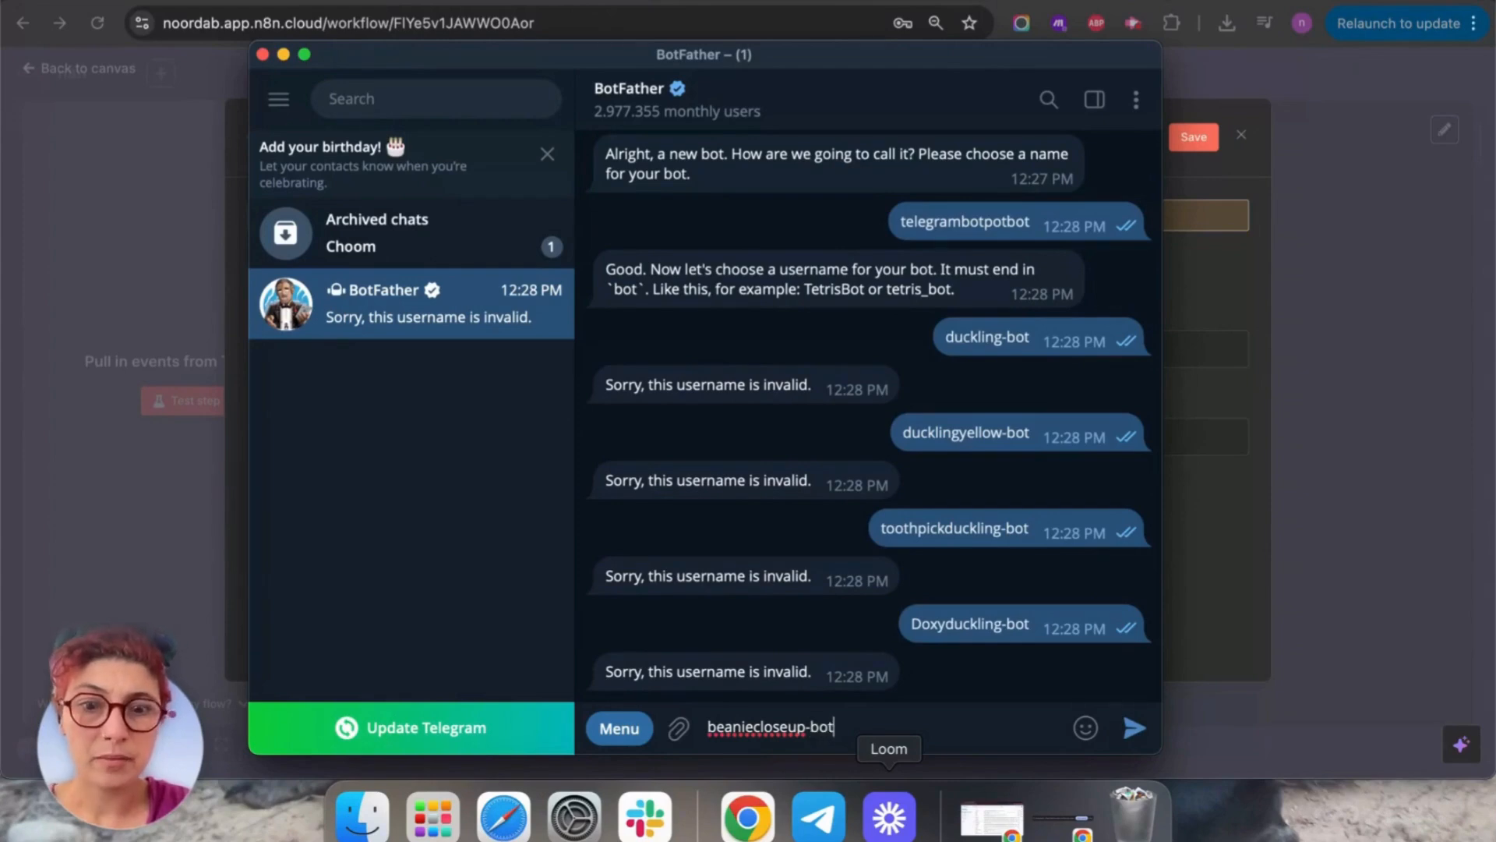
{"action": "key", "text": "Return"}
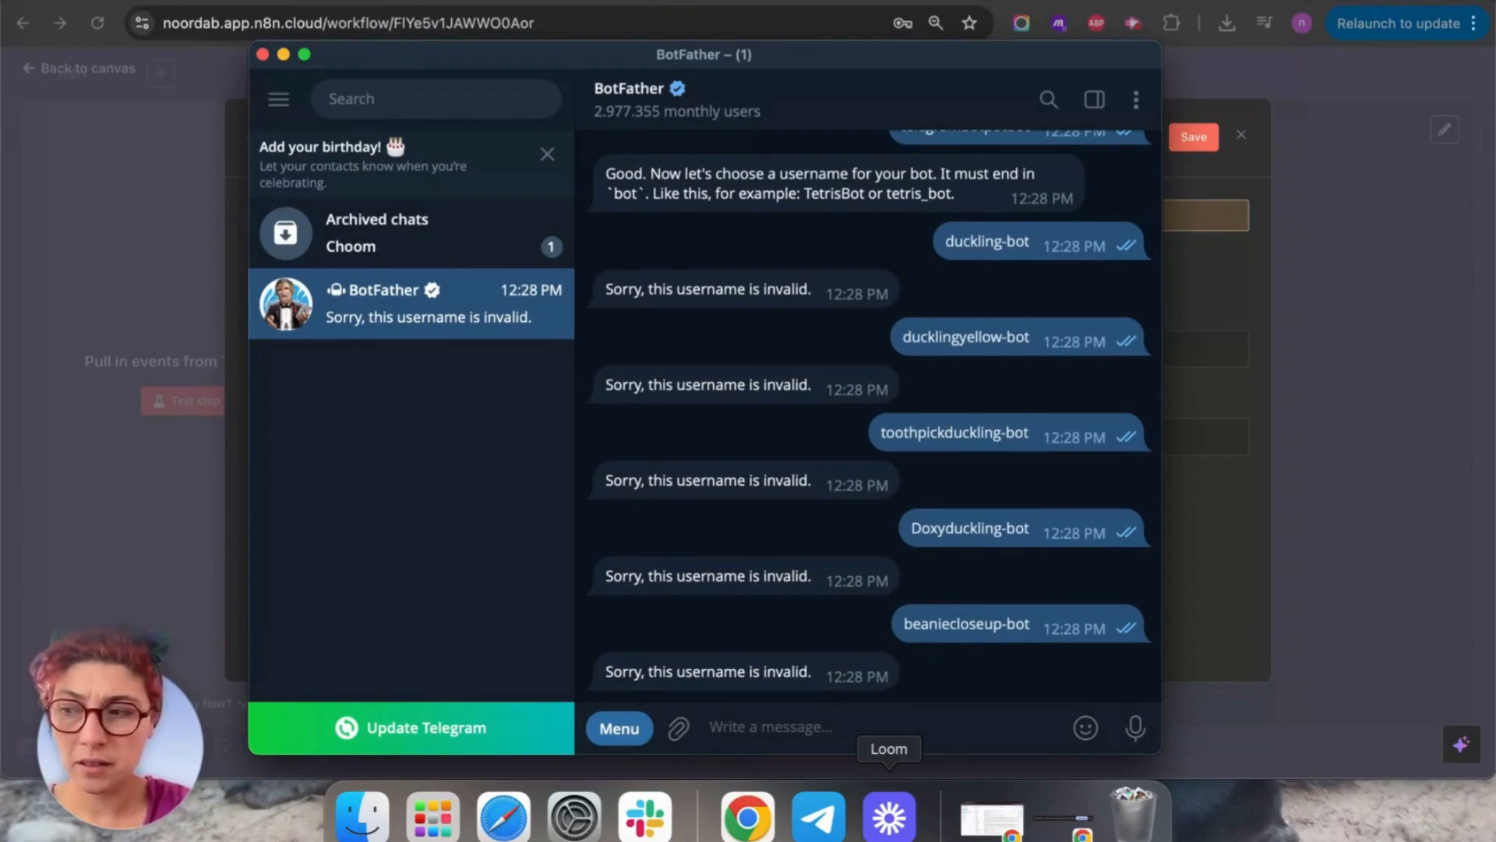
Try usernames vapingvapebotbot-bot, nourdabtelegram-bot and glassesbot with BotFather.
{"action": "type", "text": "digo"}
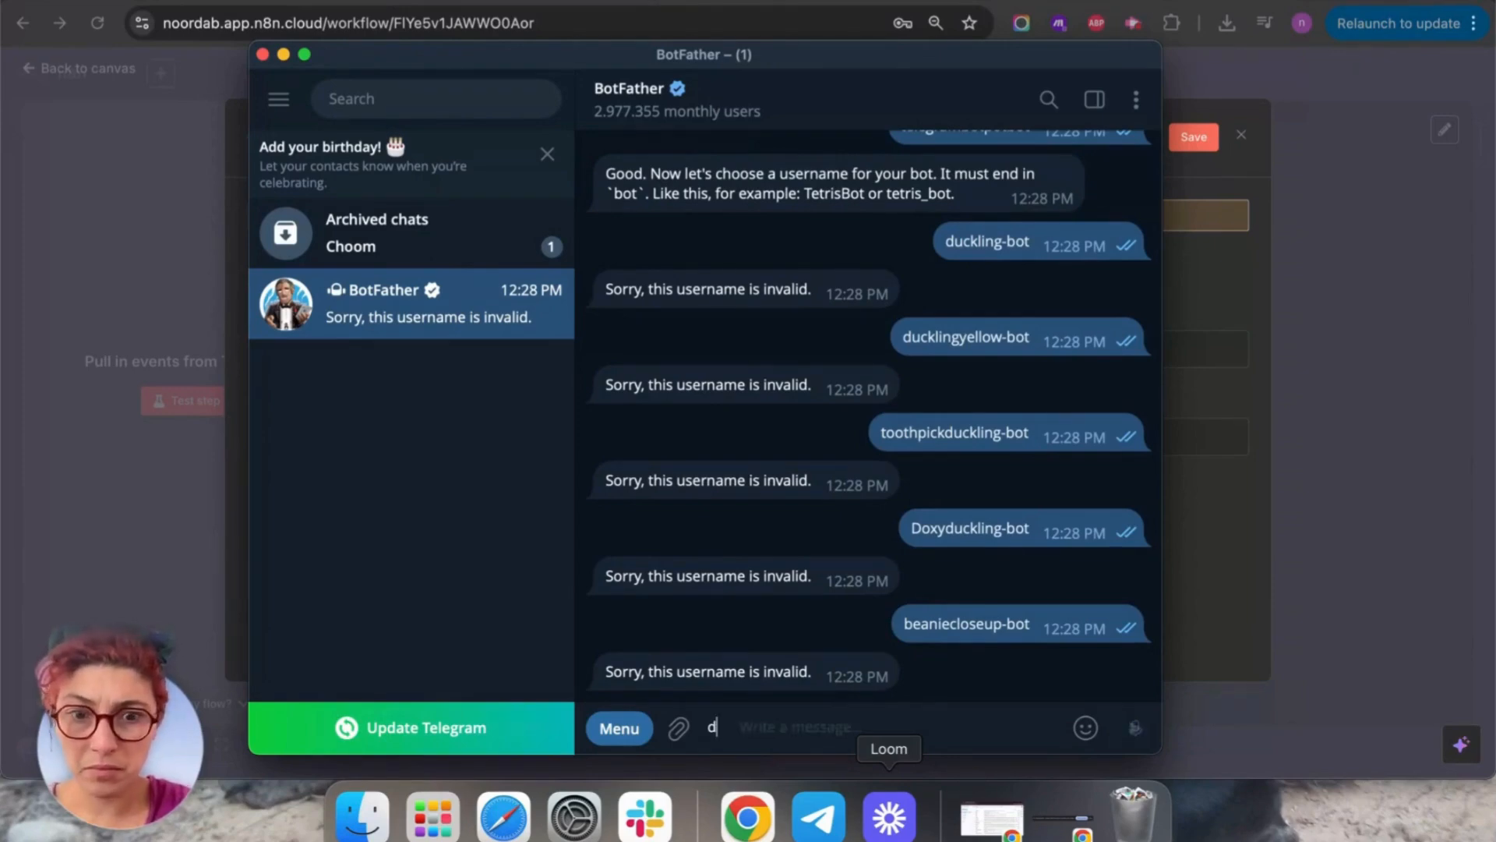
{"action": "key", "text": "BackSpace"}
{"action": "key", "text": "BackSpace"}
{"action": "key", "text": "BackSpace"}
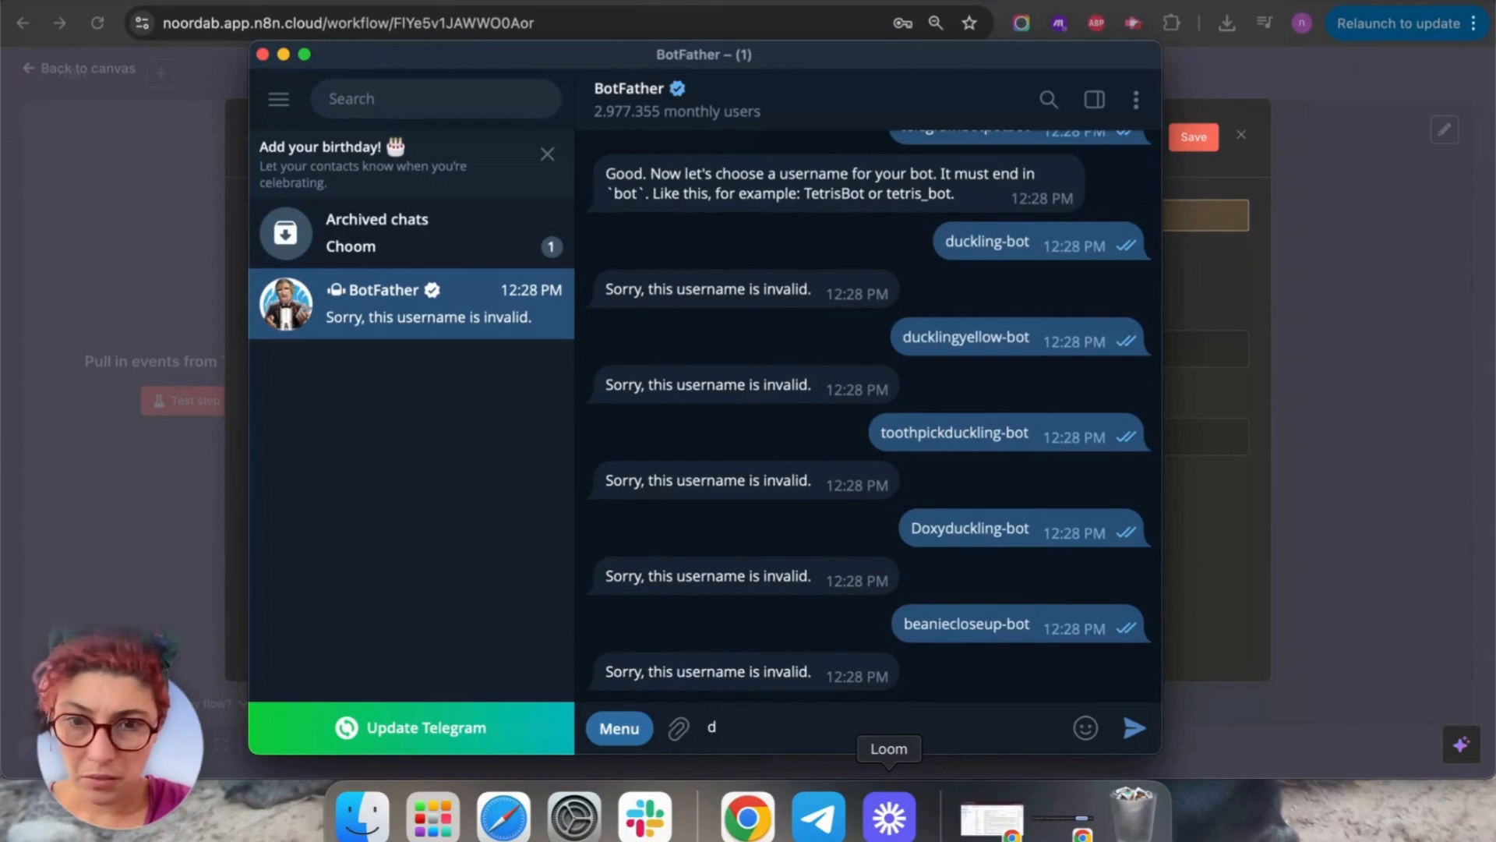
{"action": "key", "text": "BackSpace"}
{"action": "type", "text": "vapingvap"}
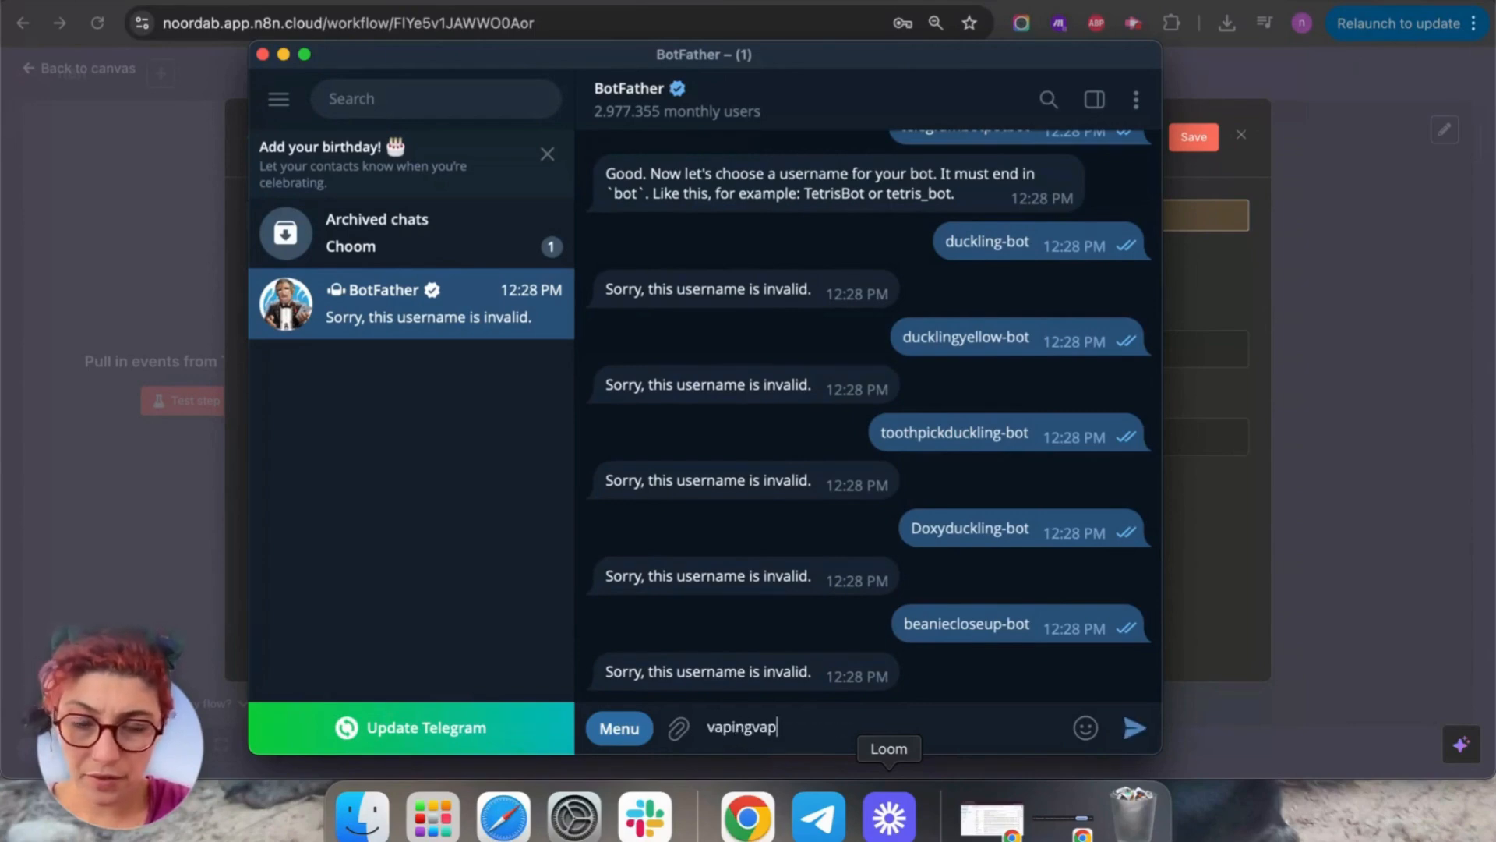
{"action": "type", "text": "ebotbot"}
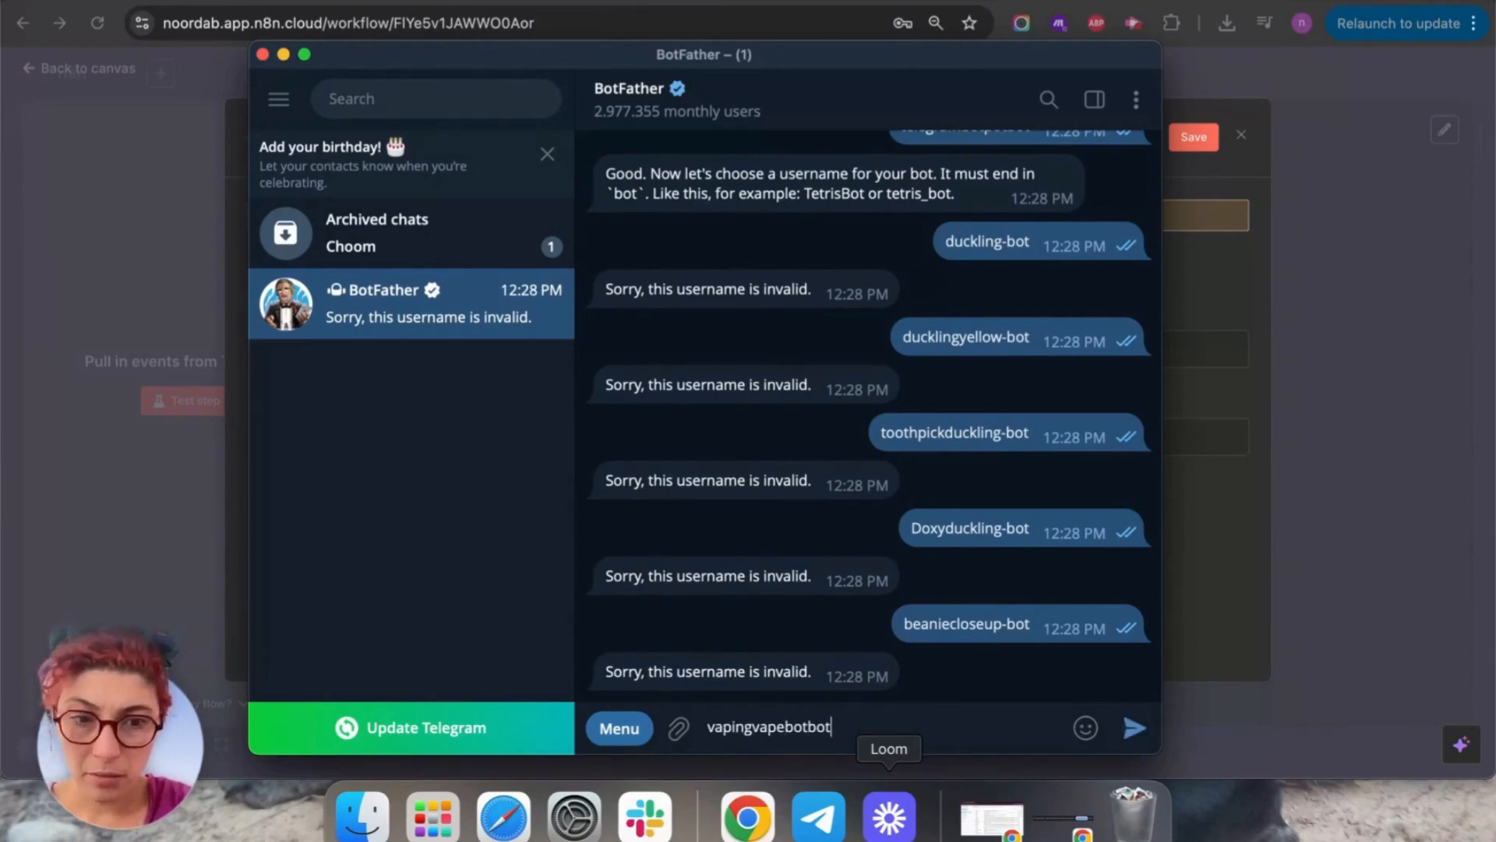
{"action": "type", "text": "-ra"}
{"action": "key", "text": "BackSpace"}
{"action": "key", "text": "BackSpace"}
{"action": "type", "text": "bot"}
{"action": "key", "text": "Return"}
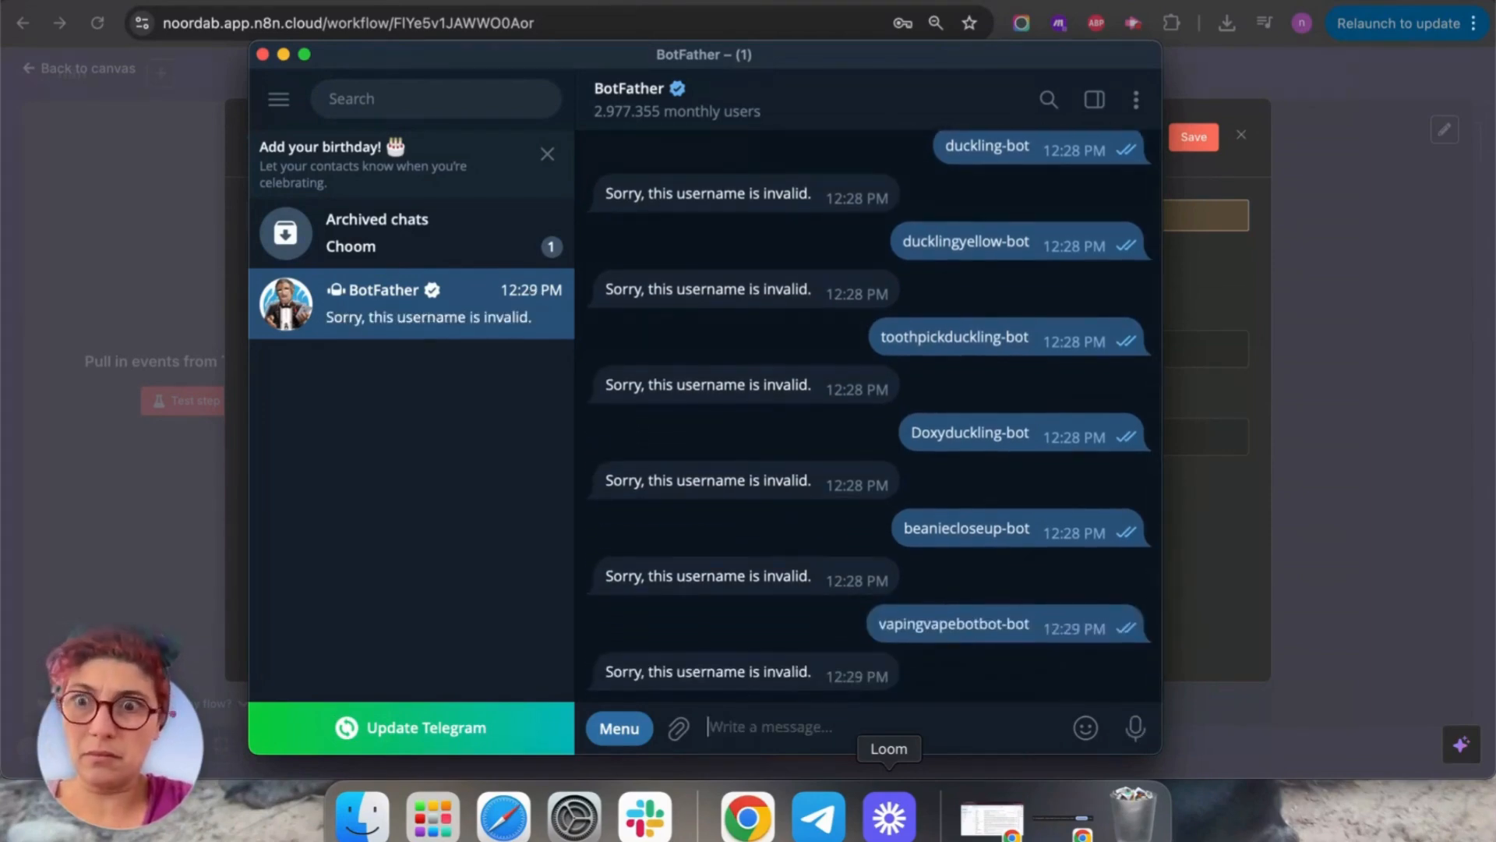
{"action": "type", "text": "nour"}
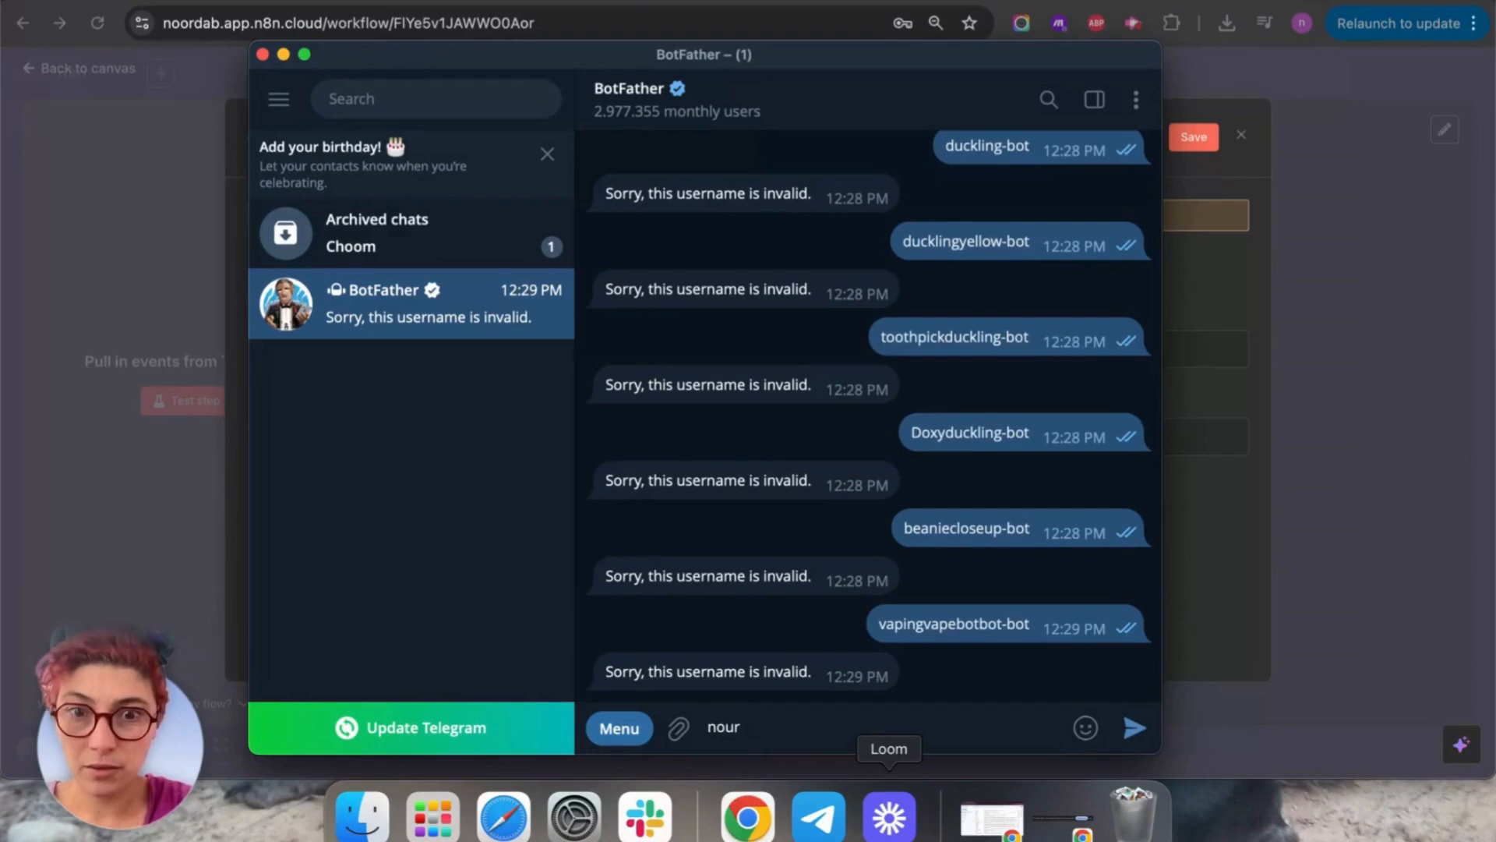
{"action": "type", "text": "dab"}
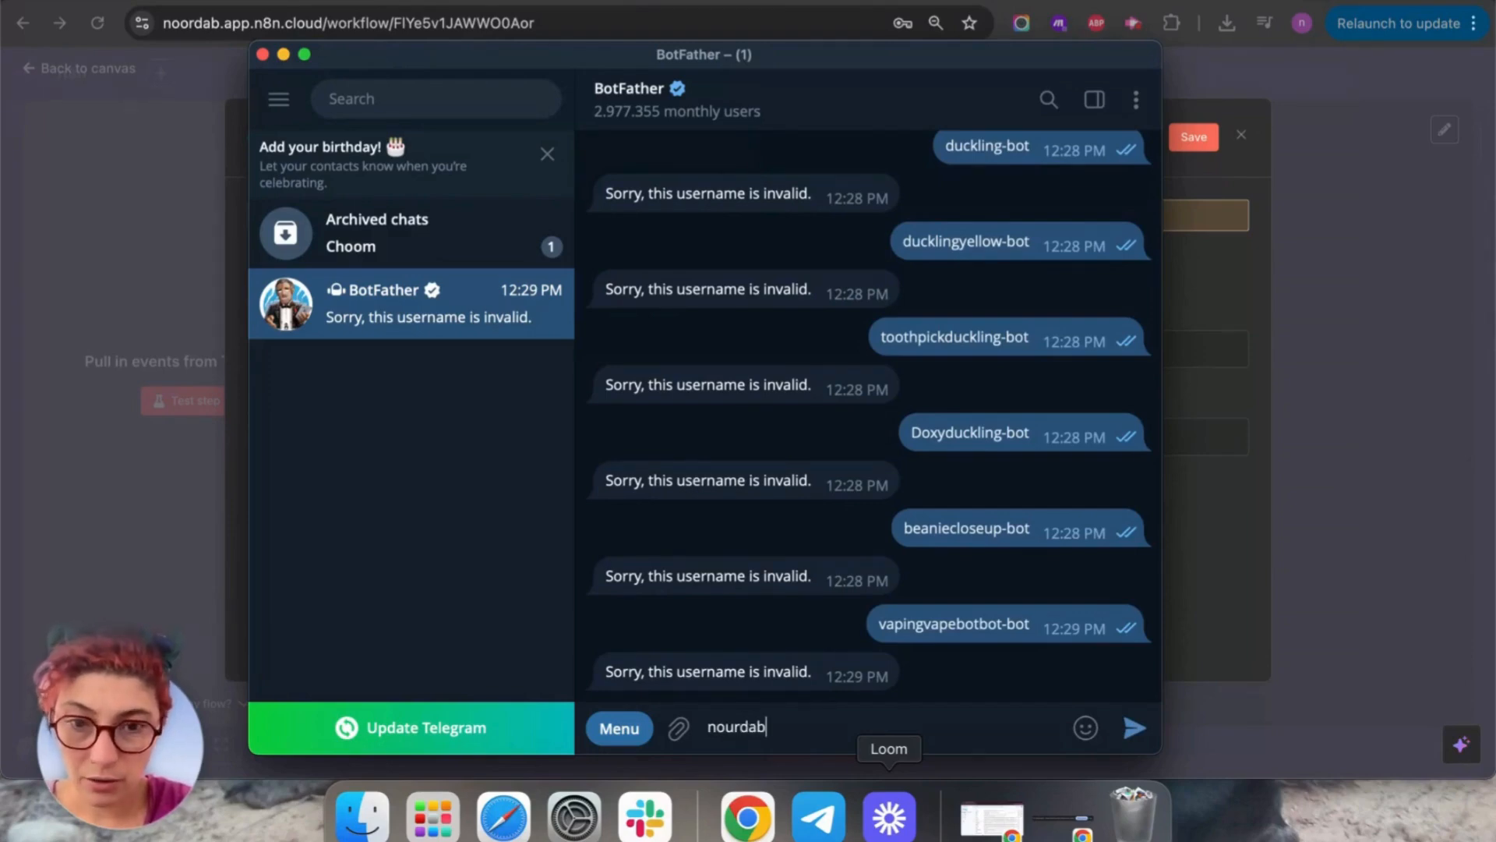
{"action": "type", "text": "telegra"}
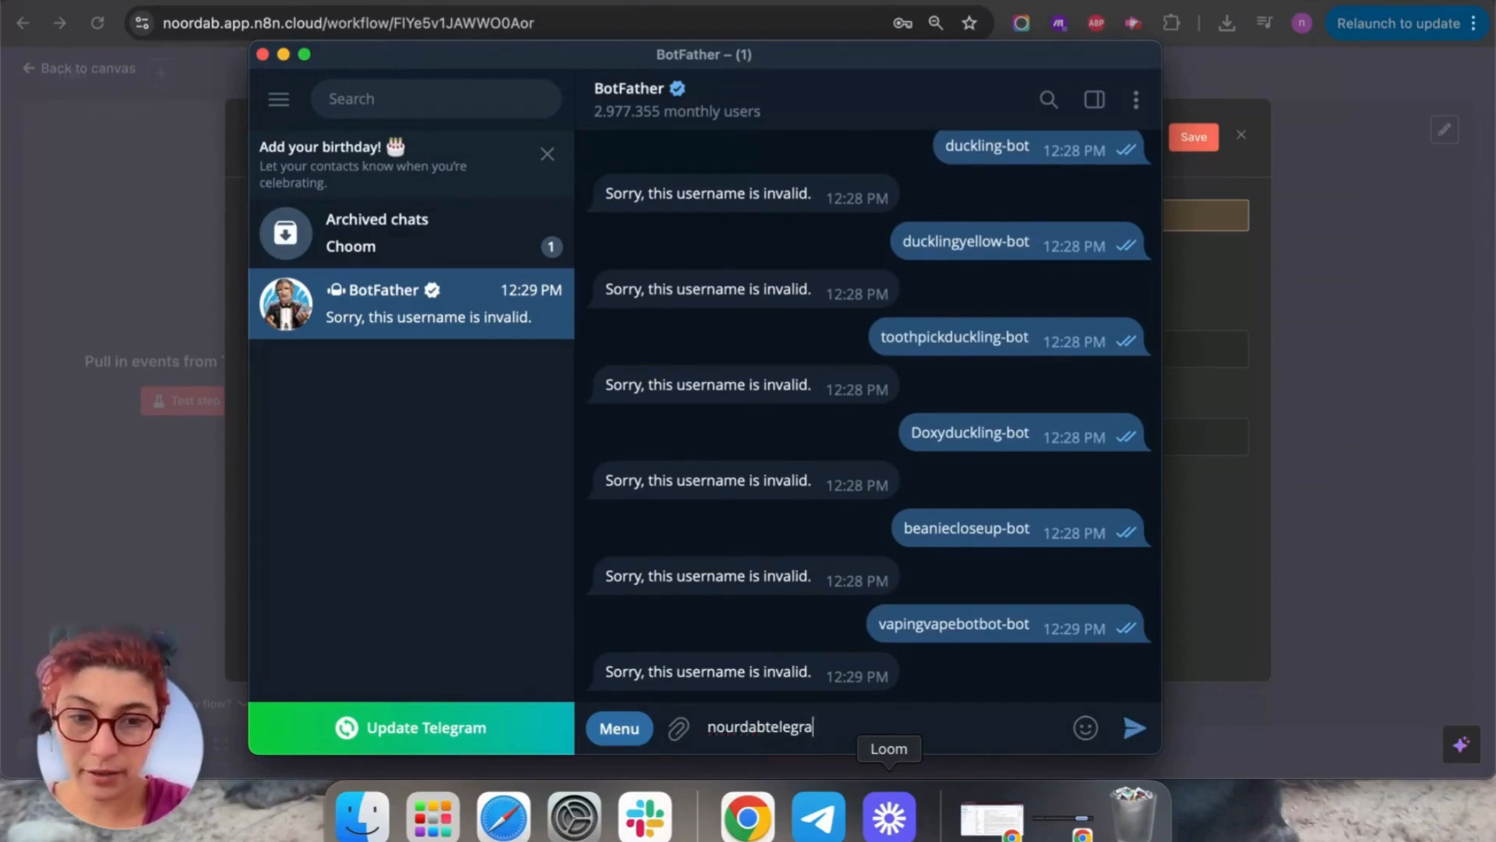
{"action": "type", "text": "m-bot"}
{"action": "key", "text": "Return"}
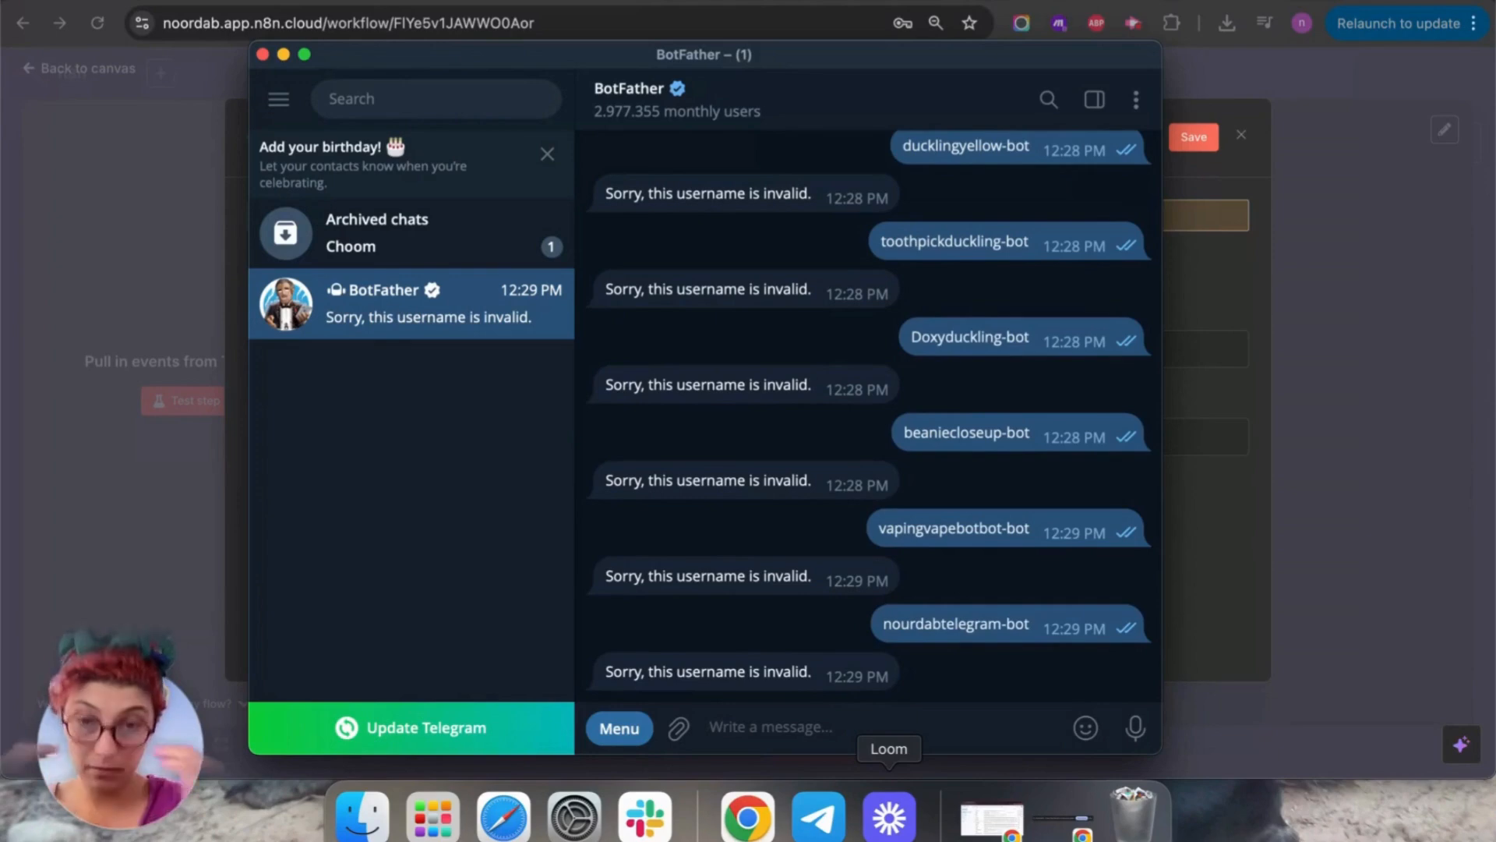
{"action": "type", "text": "g"}
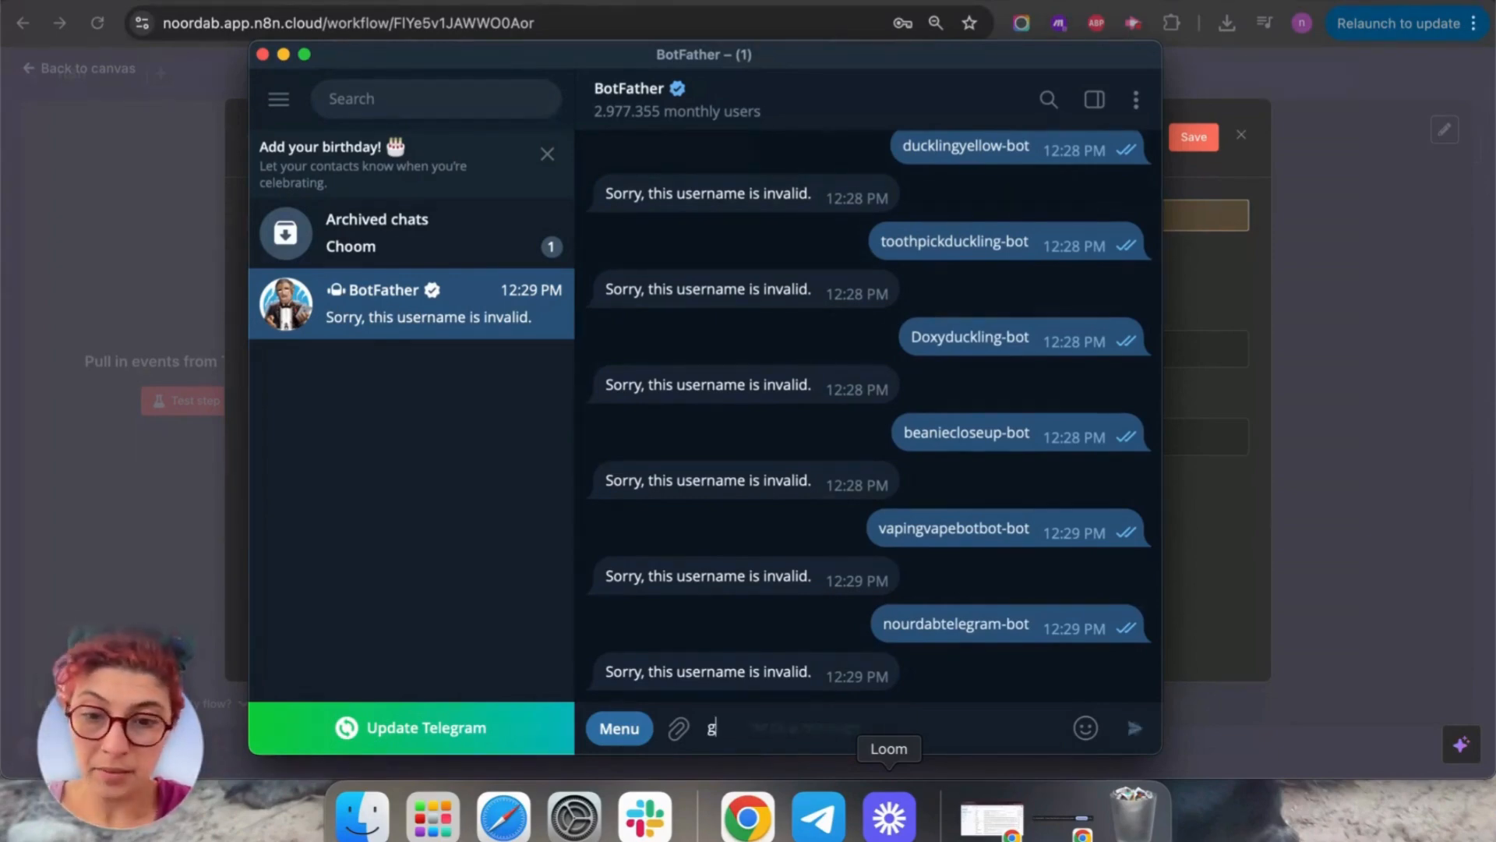
{"action": "type", "text": "lasses"}
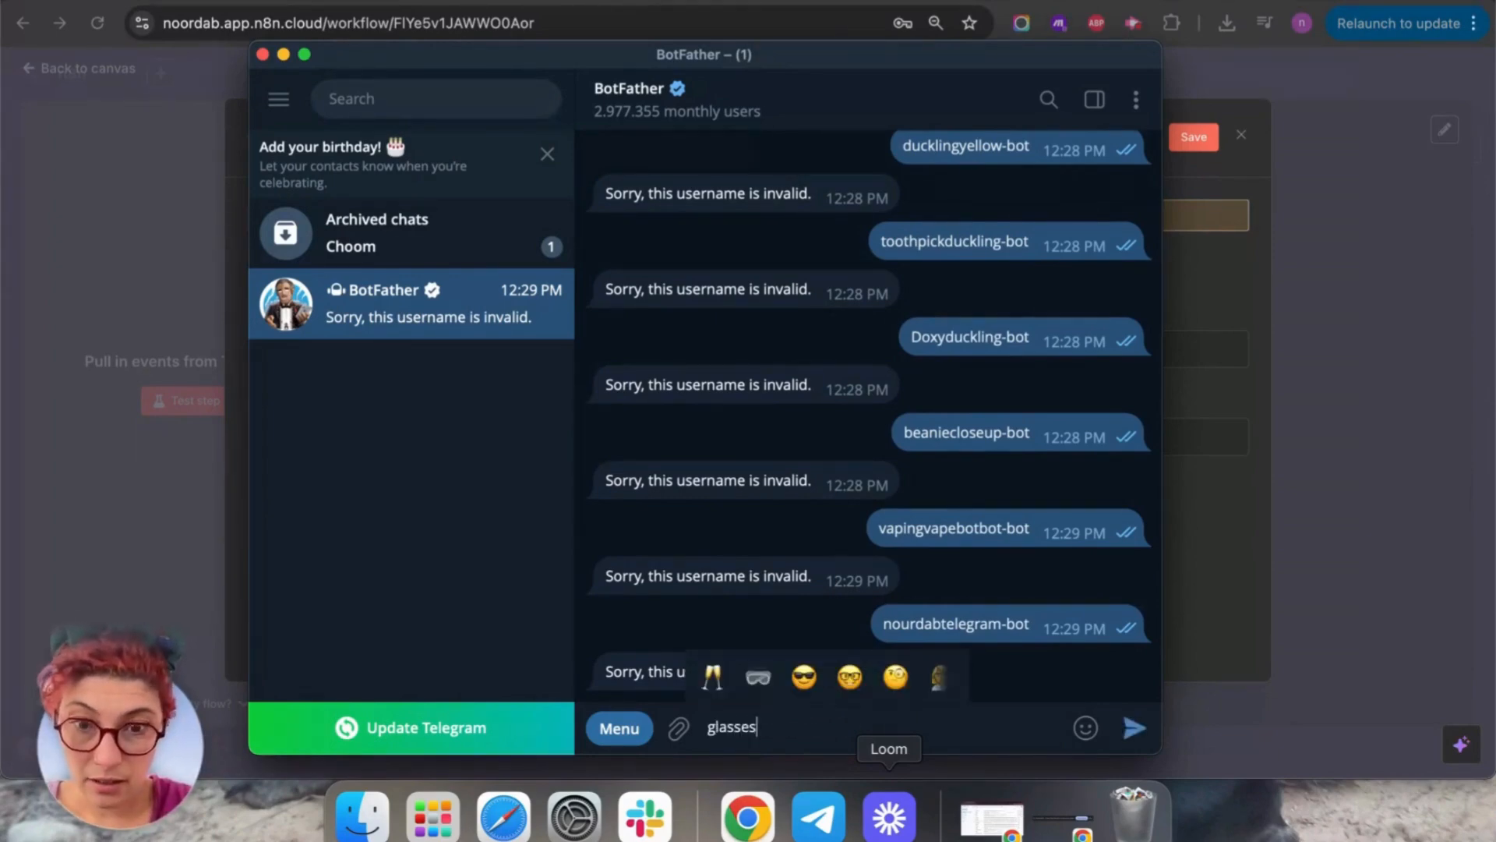
{"action": "type", "text": "bot"}
{"action": "key", "text": "Return"}
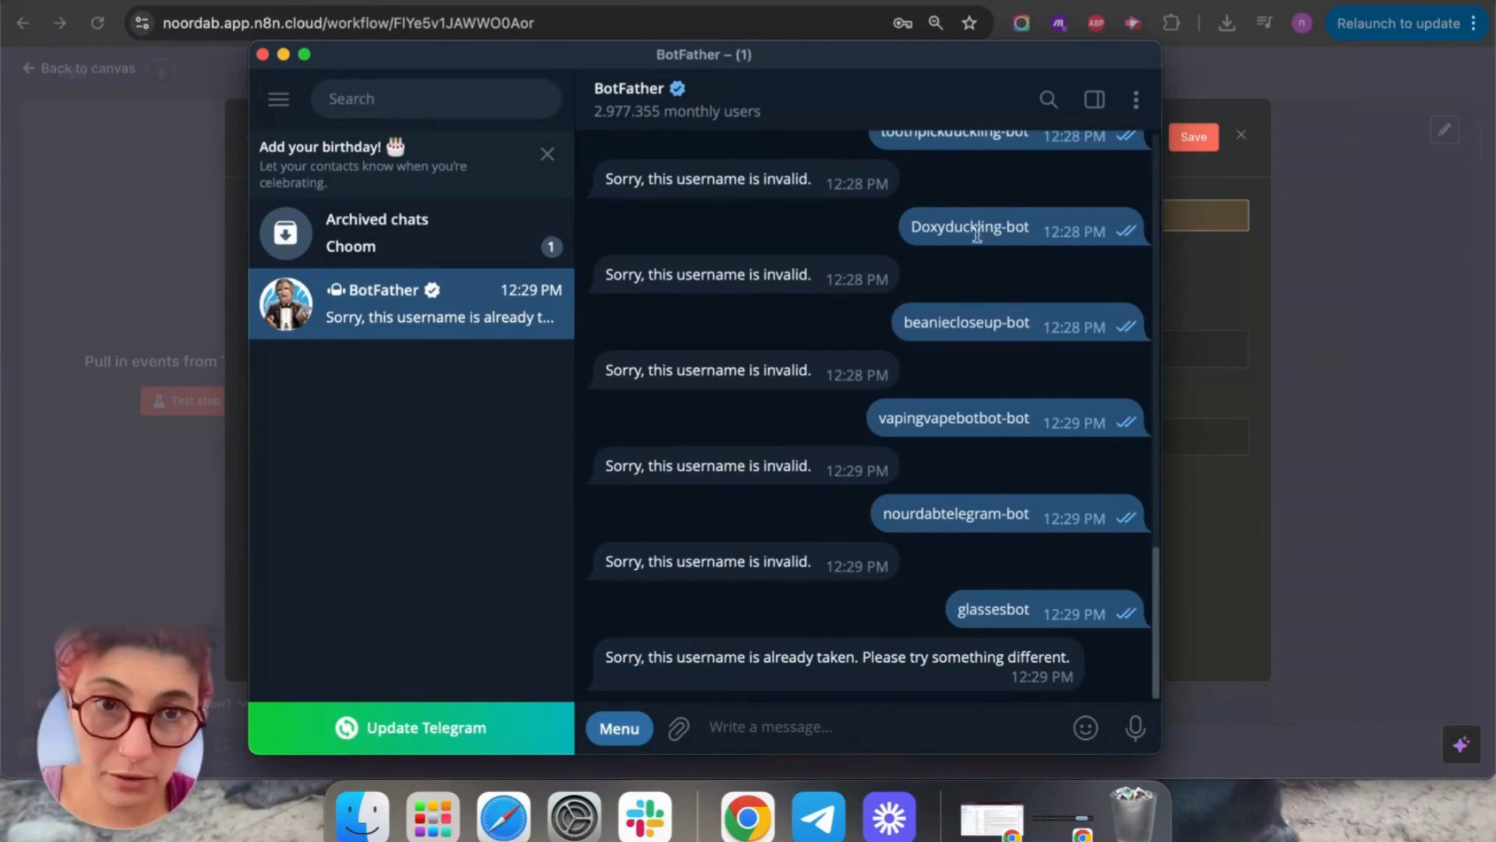
{"action": "left_click_drag", "start_coordinate": [1009, 232], "coordinate": [908, 234]}
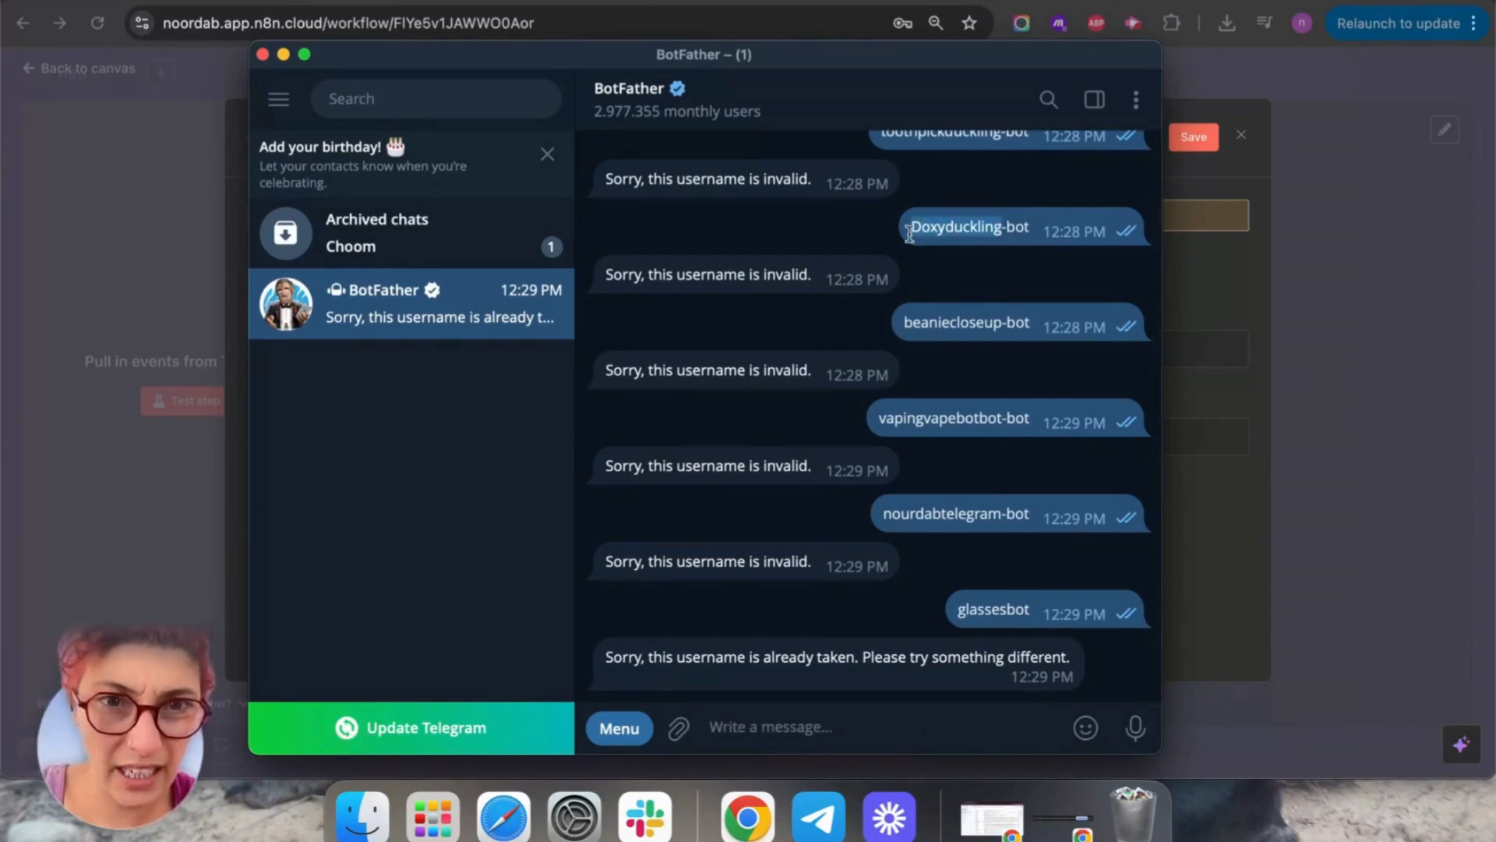
{"action": "key", "text": "super+c"}
{"action": "left_click", "coordinate": [890, 739]}
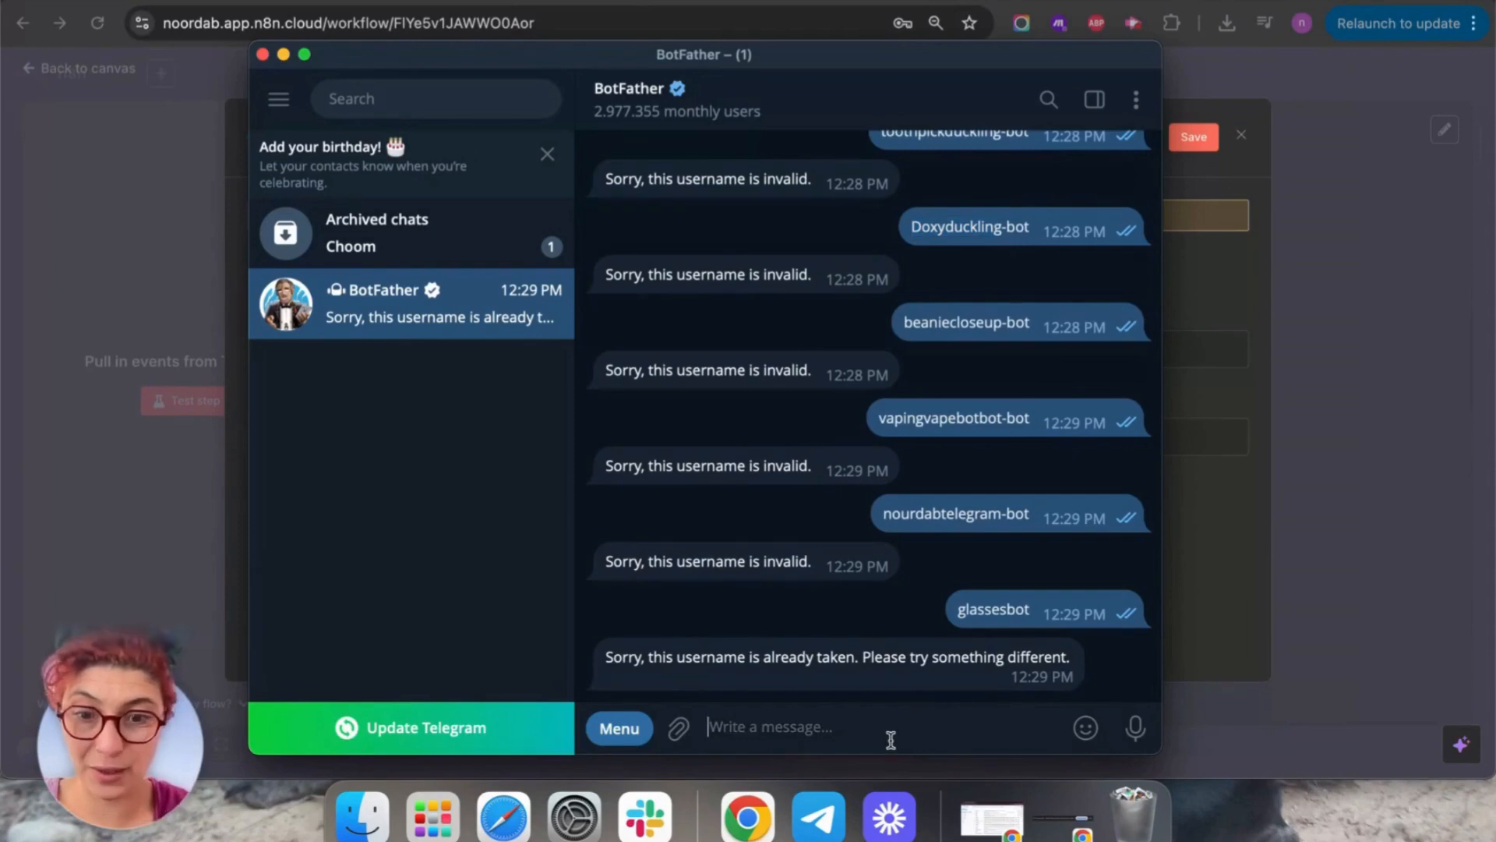
{"action": "key", "text": "super+v"}
{"action": "key", "text": "Return"}
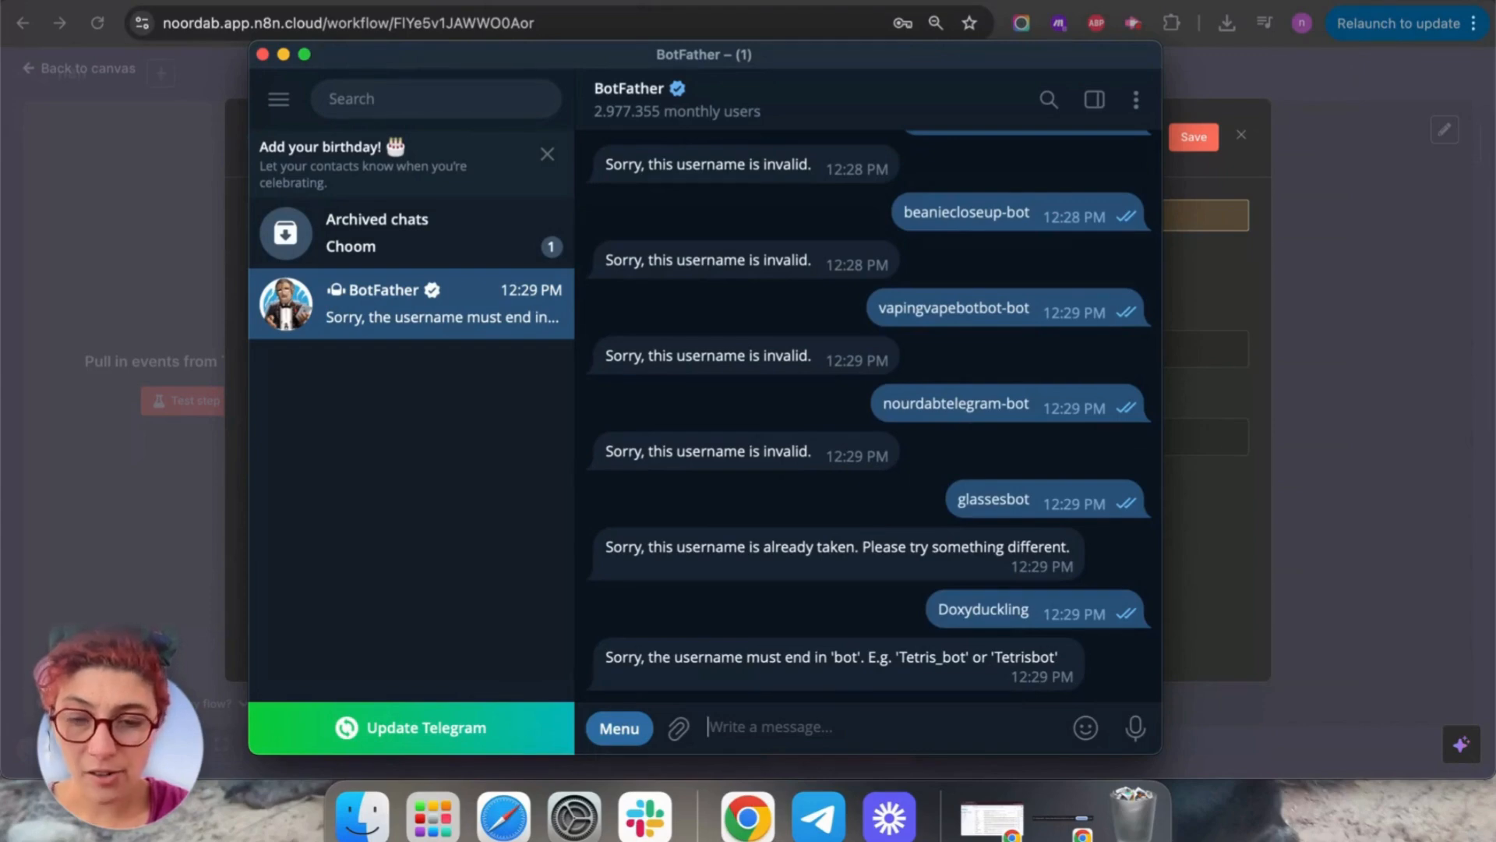
Send Doxyduckling_bot as the username and copy the HTTP API token BotFather returns.
{"action": "key", "text": "super+v"}
{"action": "type", "text": "_bot"}
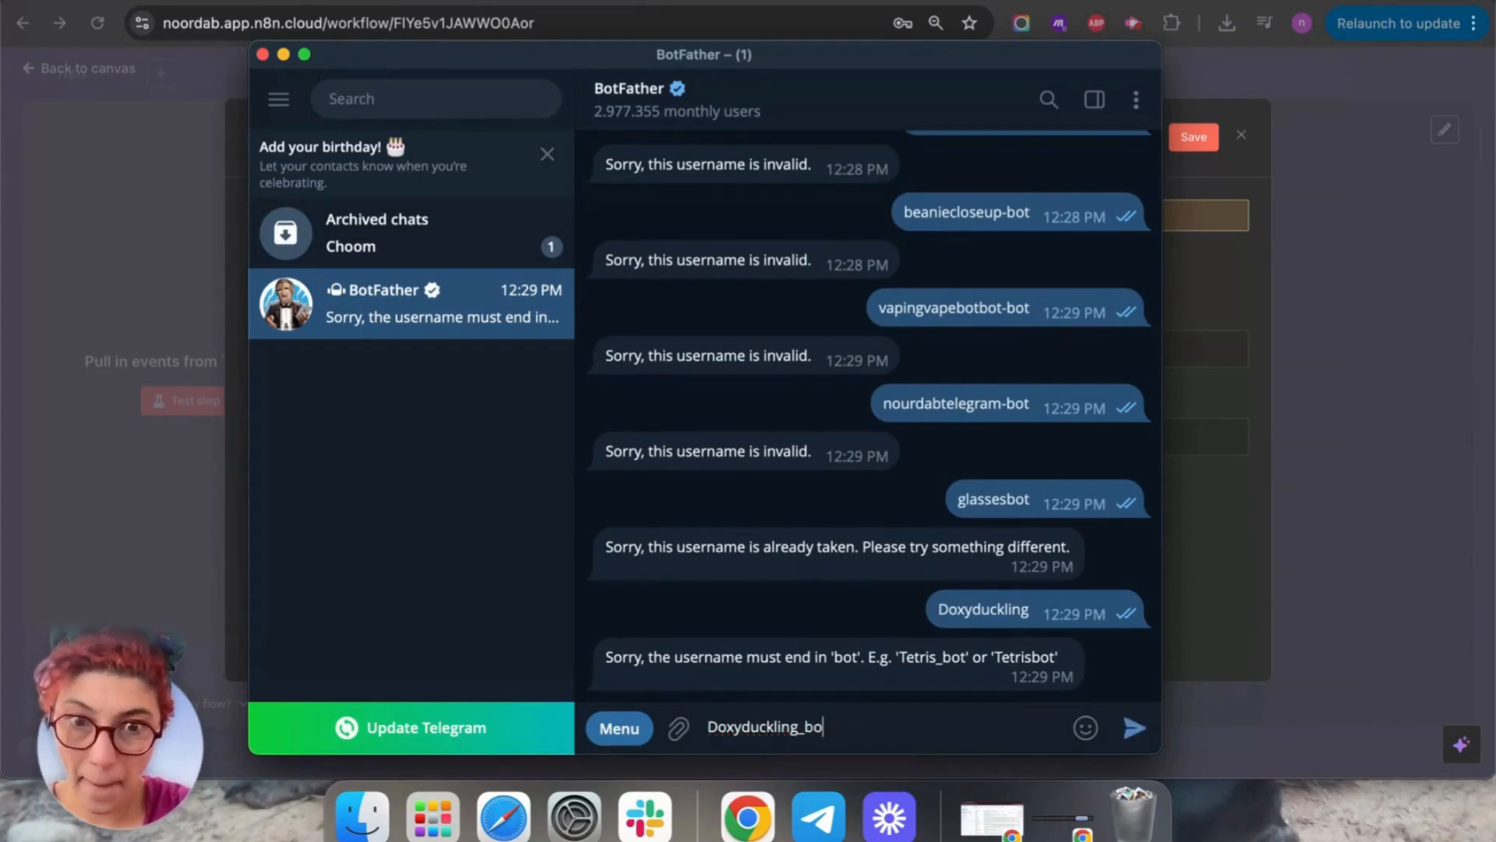
{"action": "key", "text": "Return"}
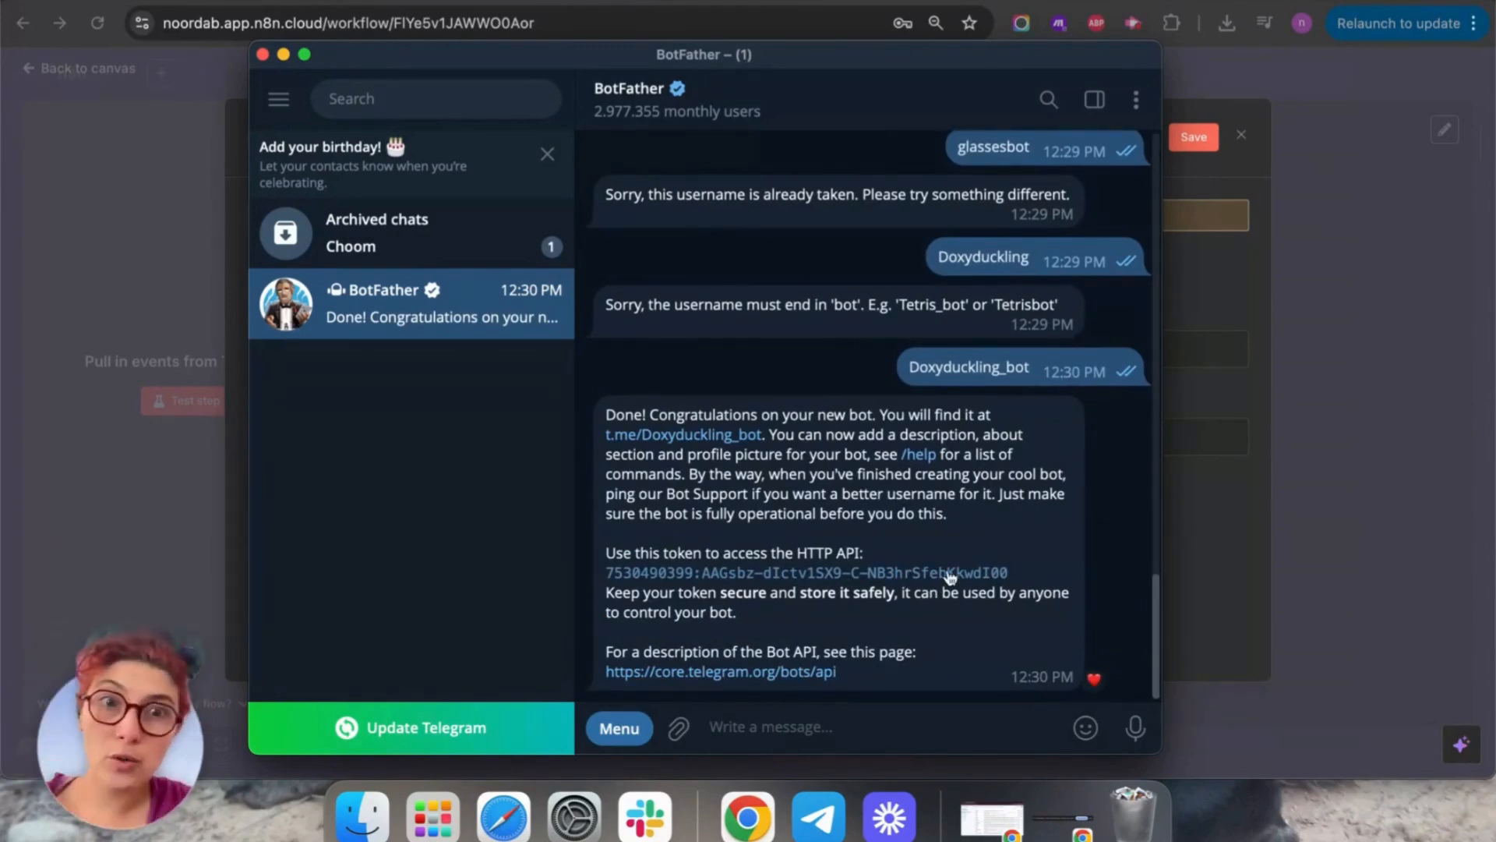
{"action": "double_click", "coordinate": [1034, 407]}
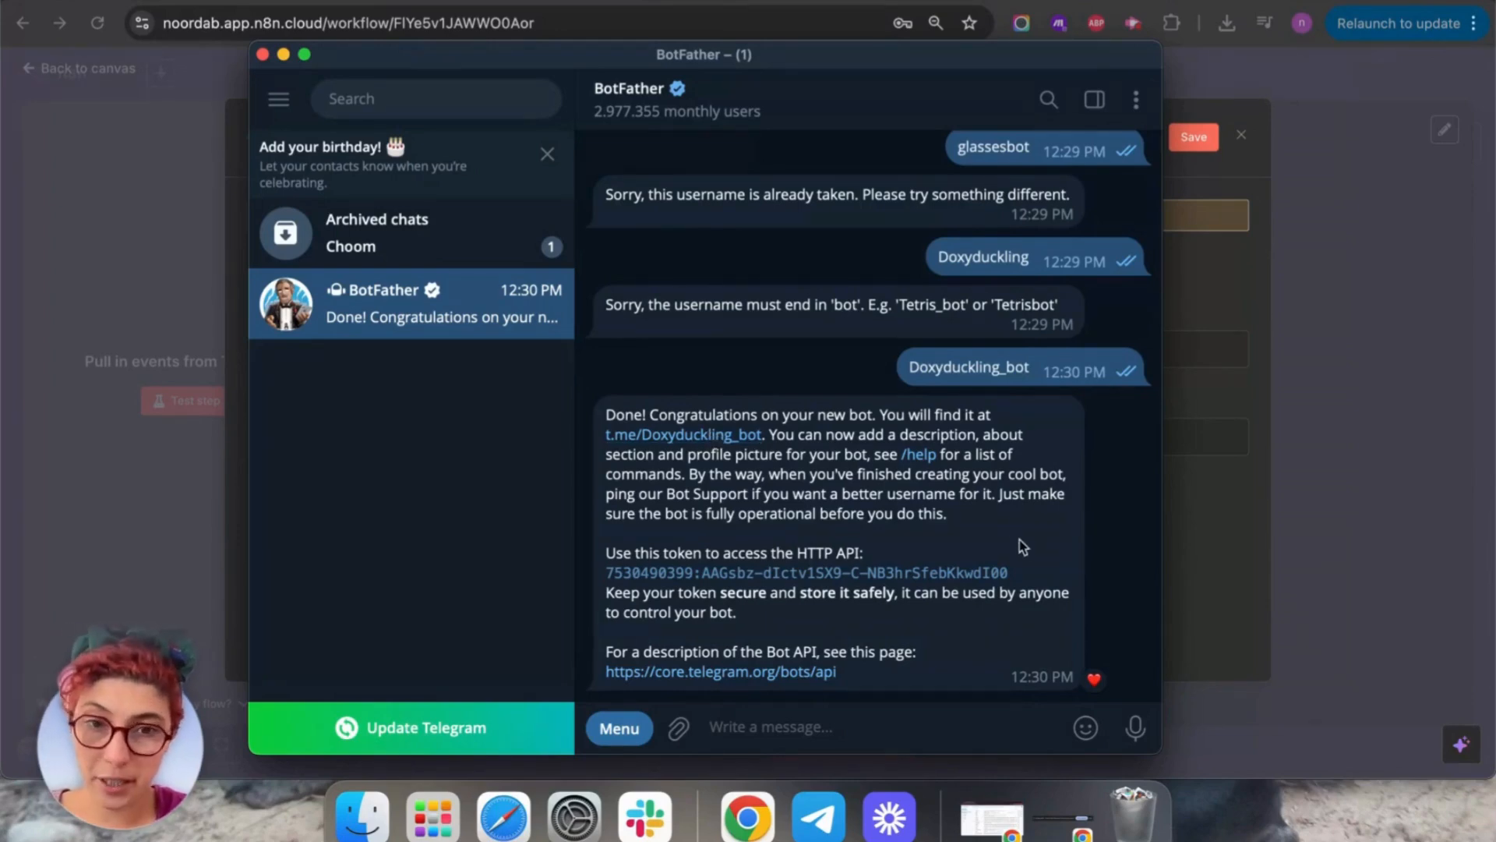
{"action": "left_click_drag", "start_coordinate": [1023, 575], "coordinate": [607, 581]}
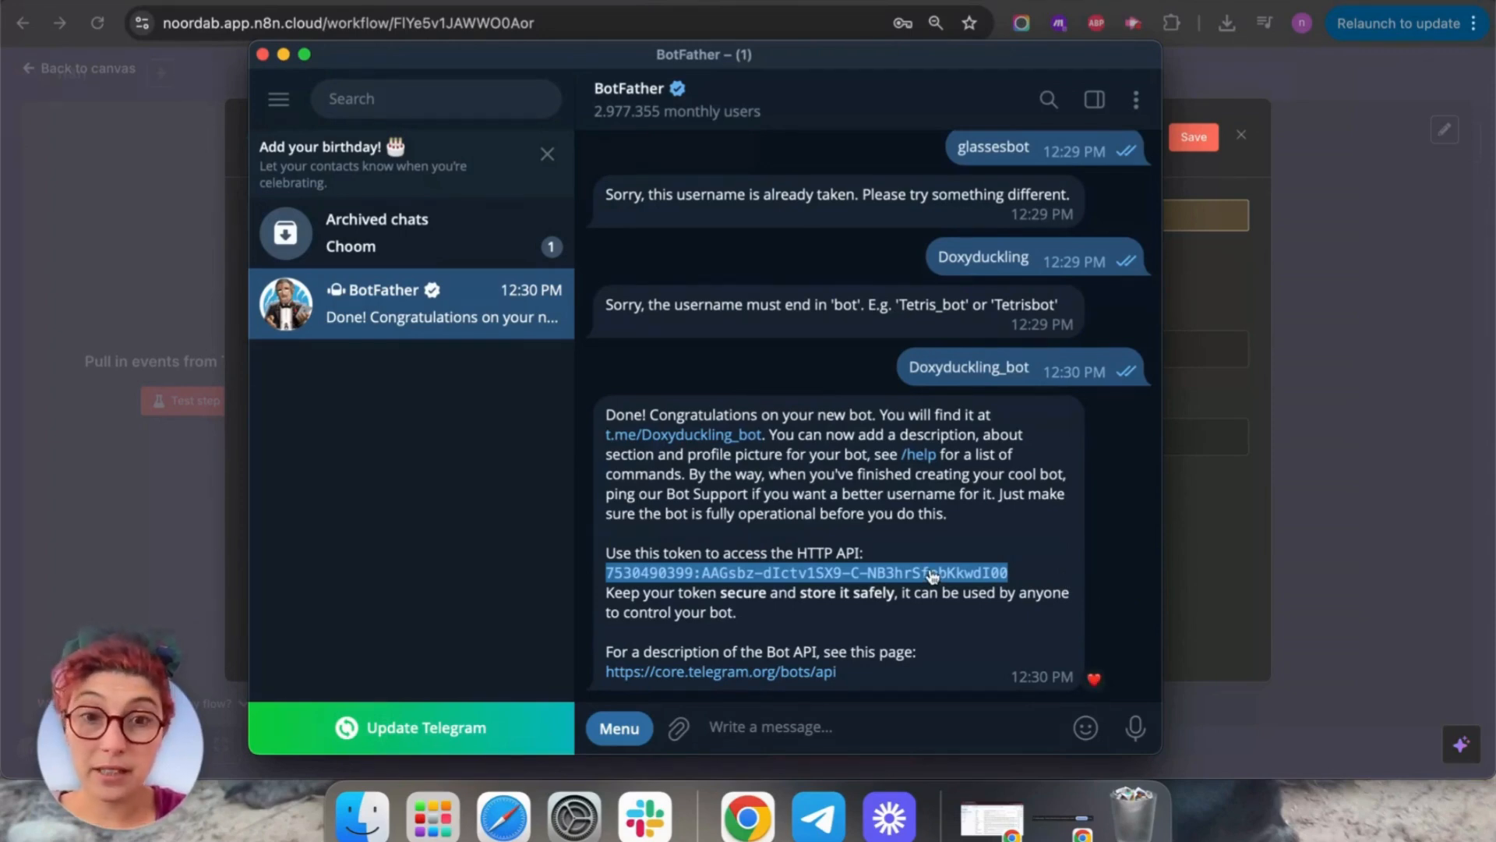
{"action": "left_click", "coordinate": [283, 55]}
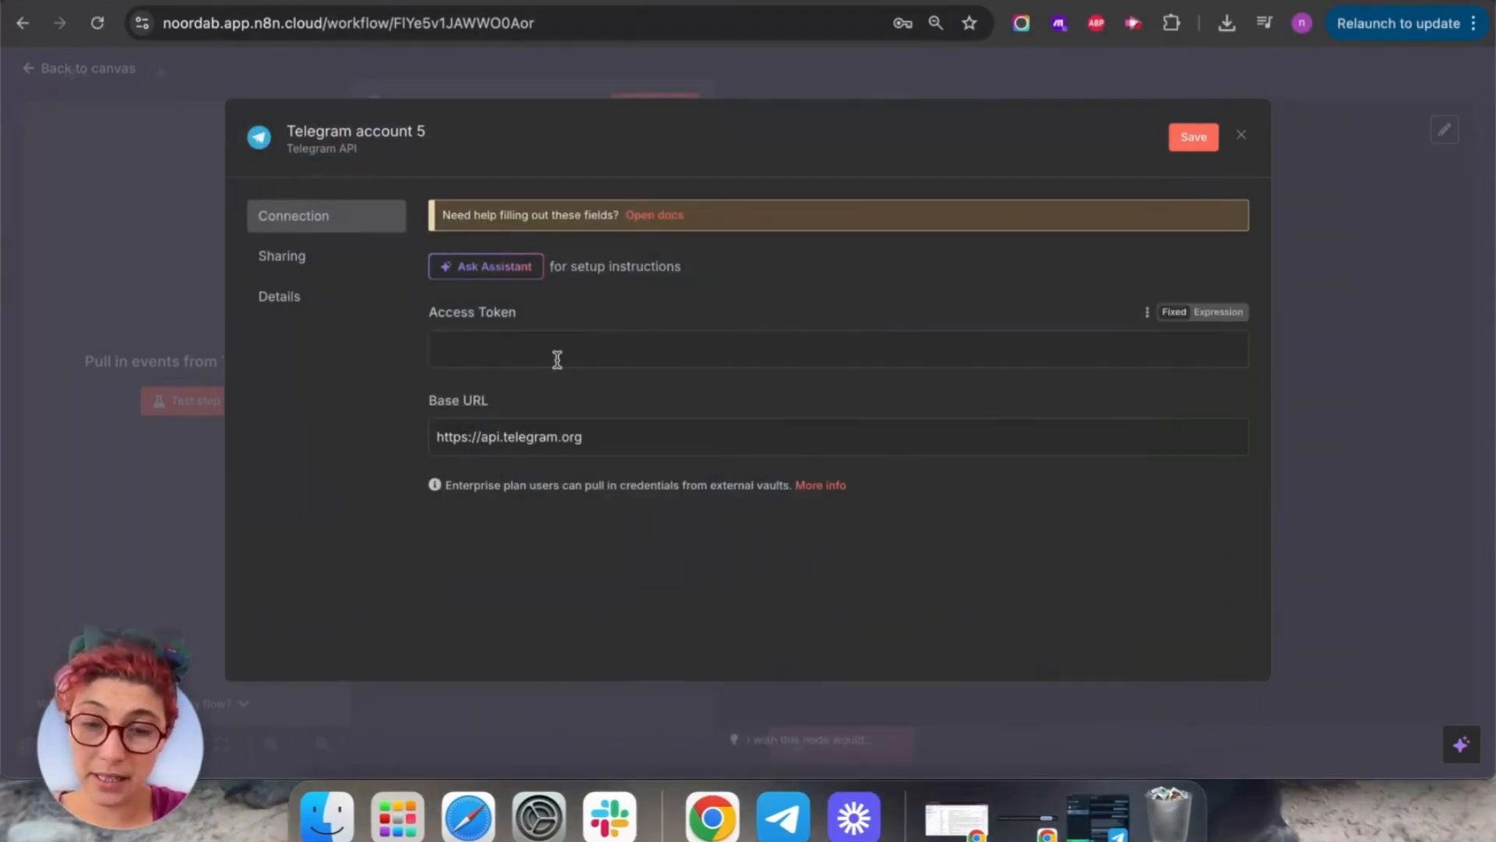
Paste the bot token into Telegram account 5's Access Token, save it and close the form.
{"action": "left_click", "coordinate": [557, 359]}
{"action": "key", "text": "super+v"}
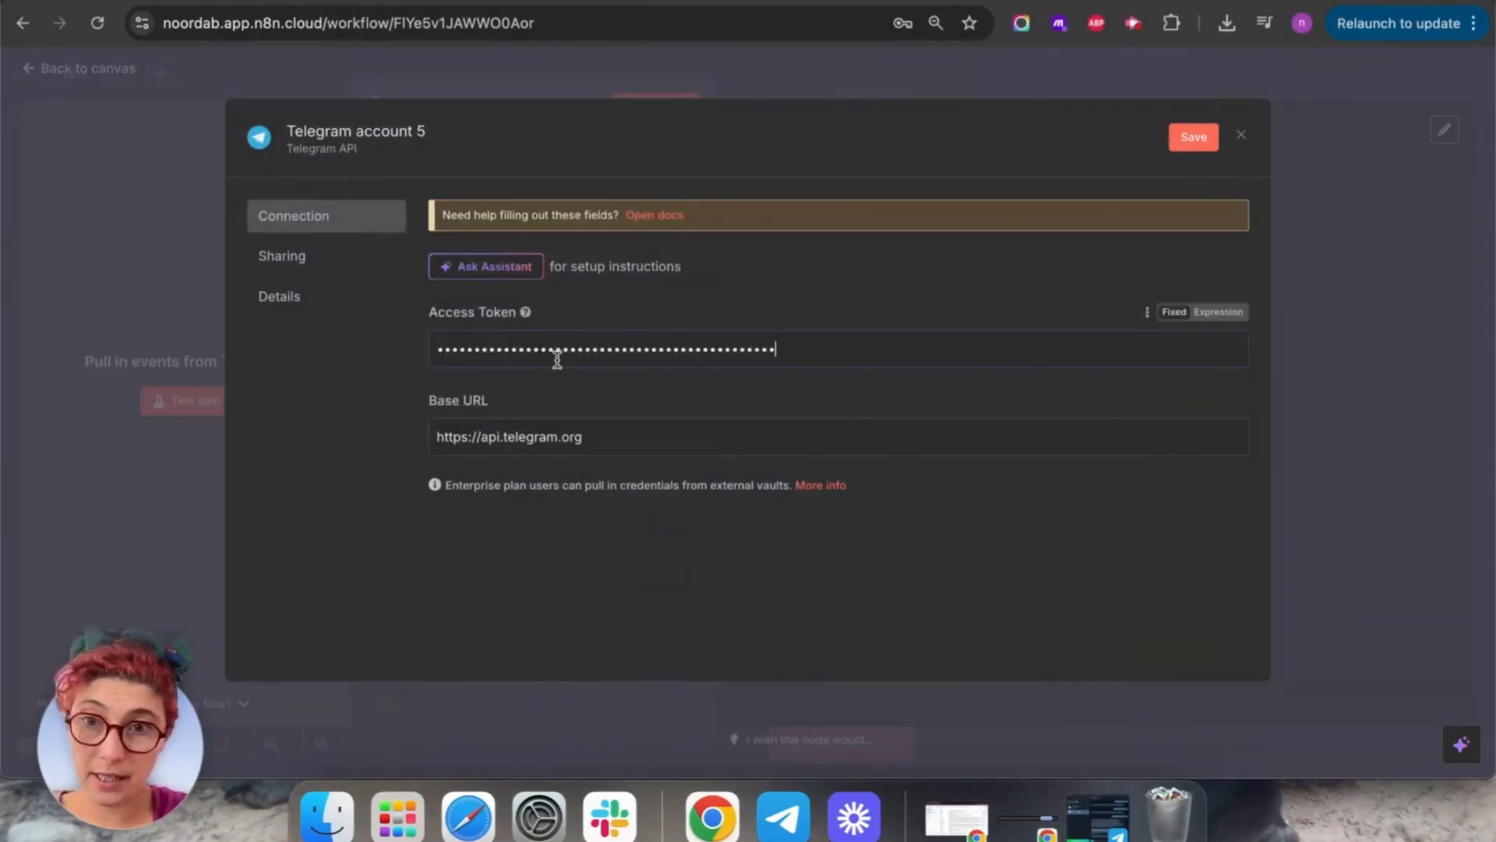
{"action": "left_click", "coordinate": [1181, 145]}
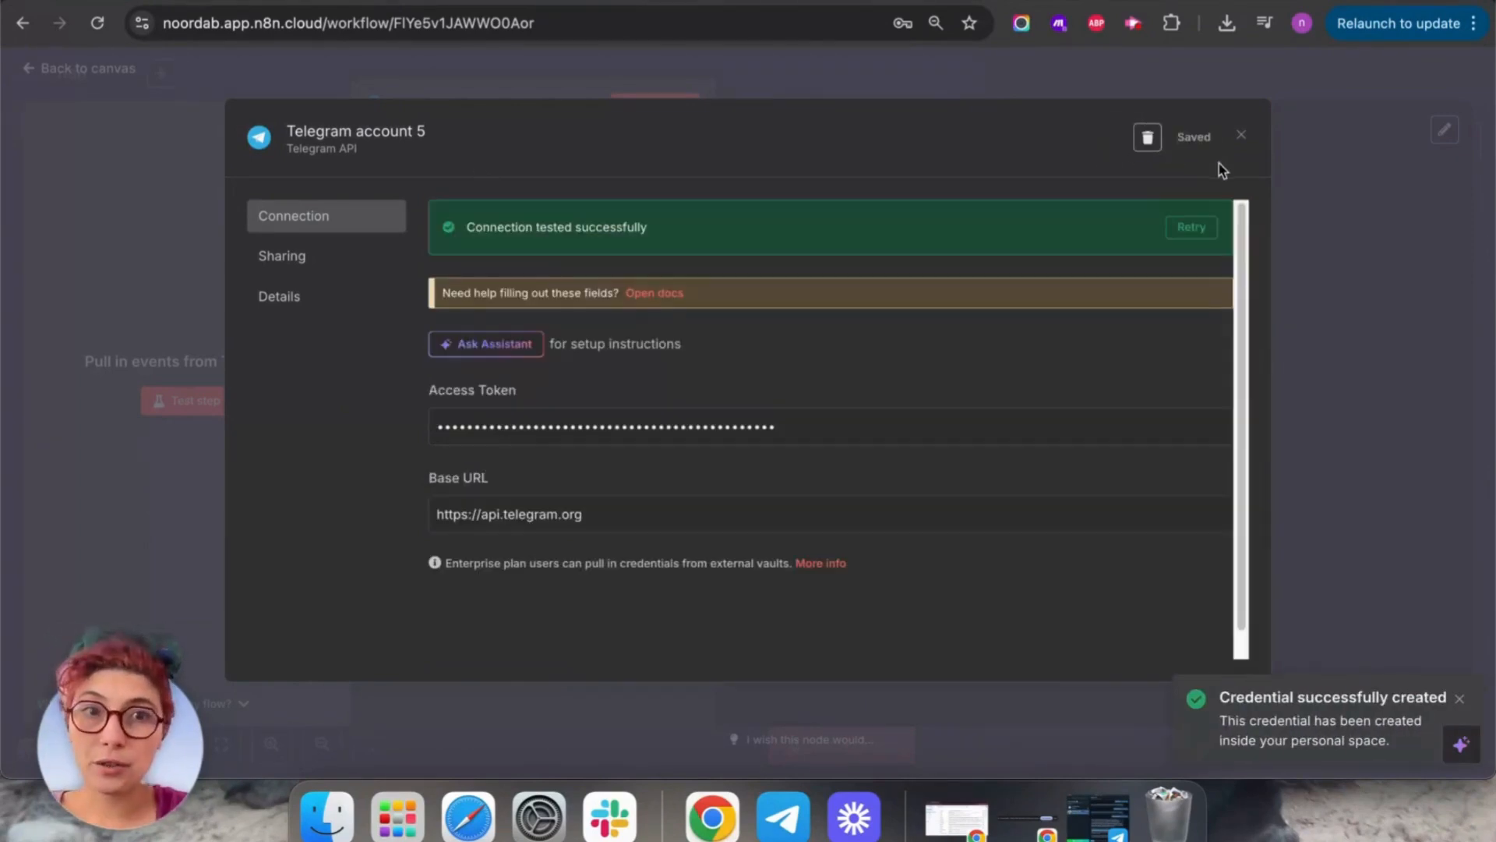
{"action": "left_click", "coordinate": [1241, 135]}
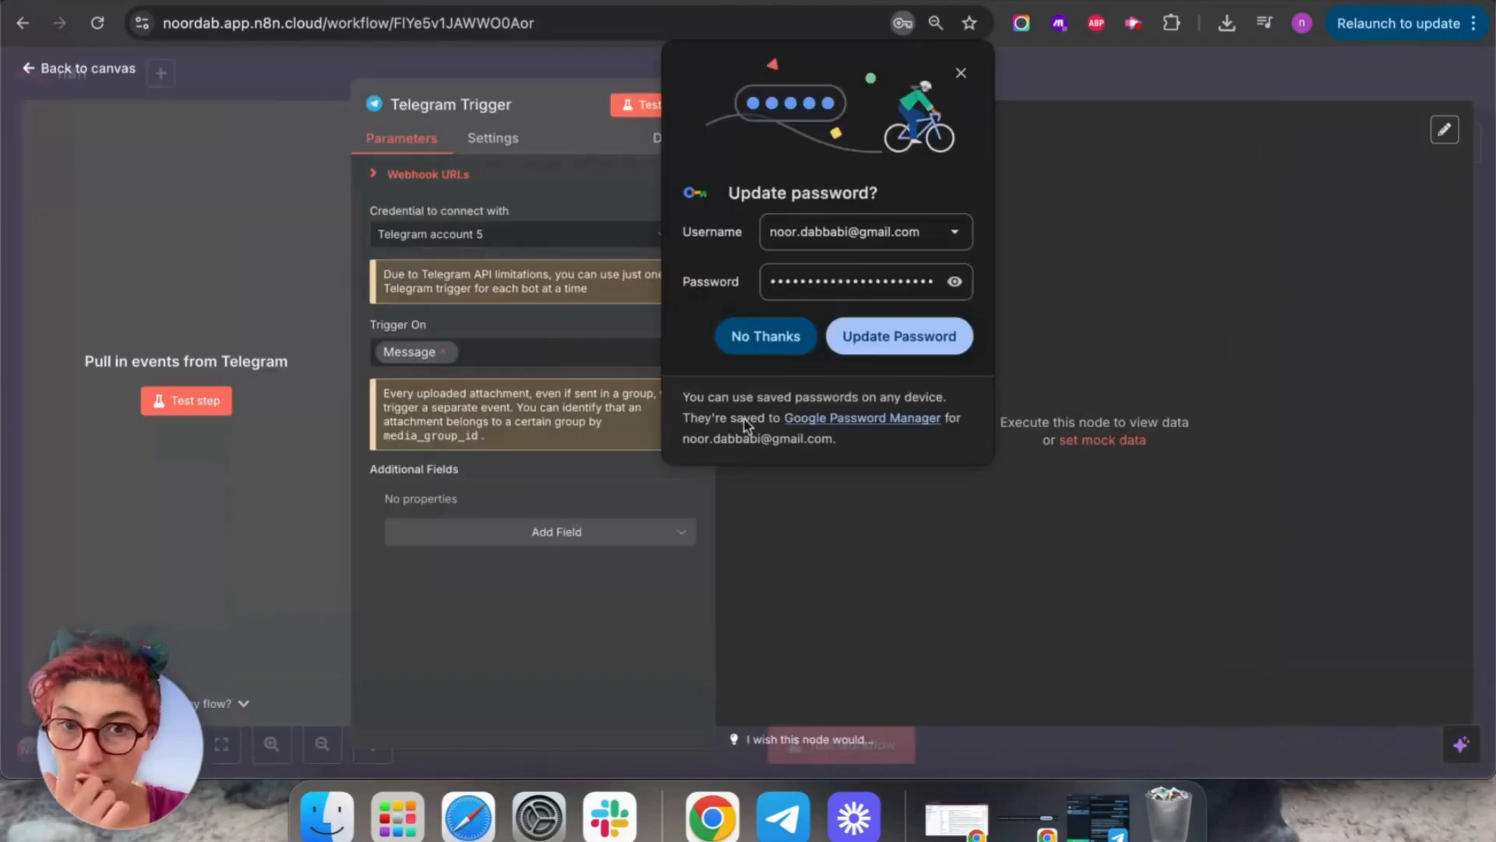
{"action": "left_click", "coordinate": [744, 335]}
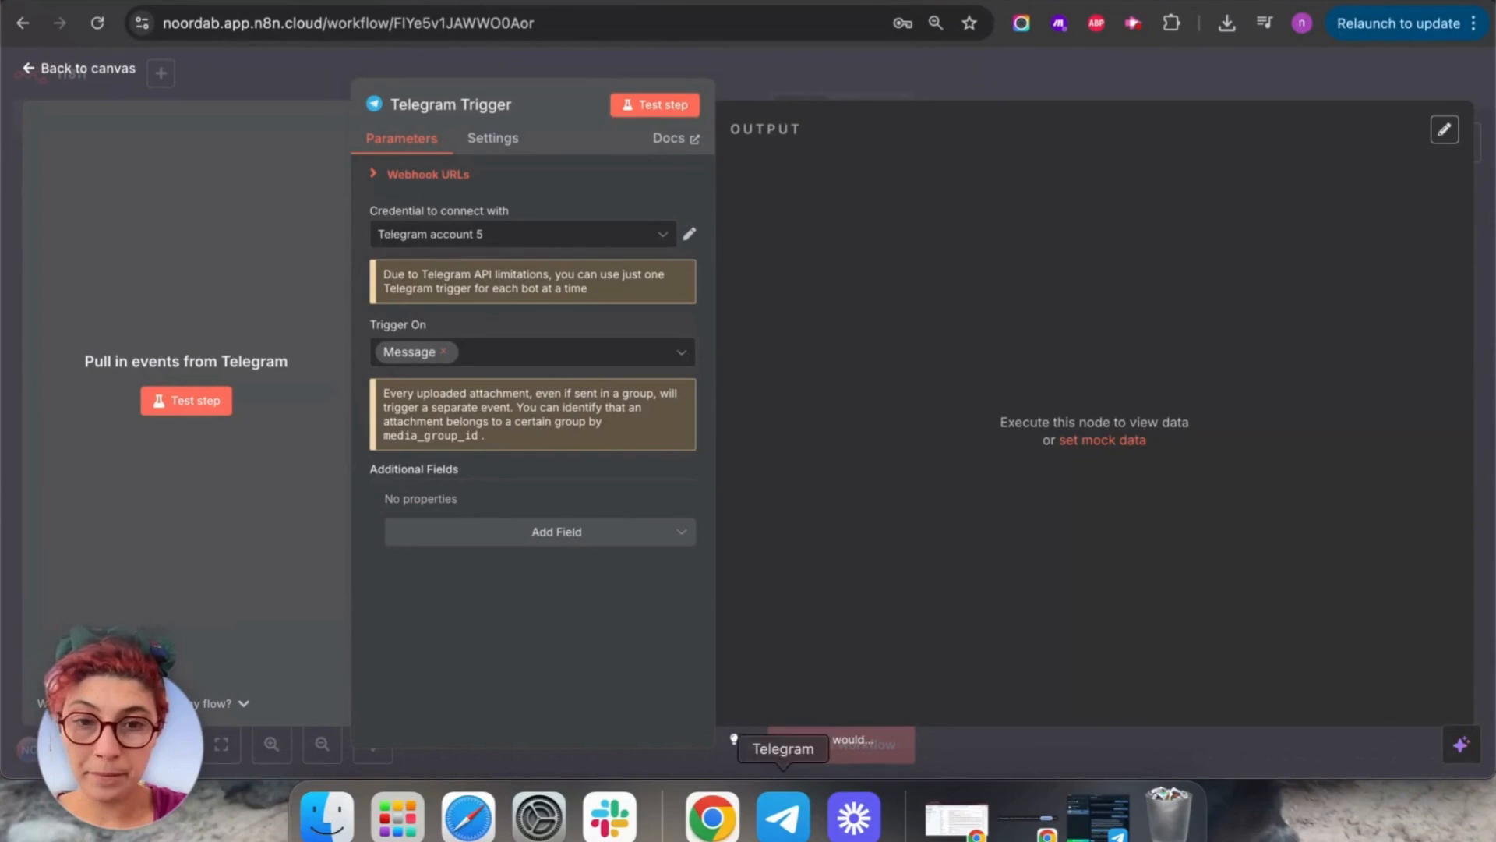
Open the new bot's chat from BotFather's t.me link and press START.
{"action": "left_click", "coordinate": [783, 816]}
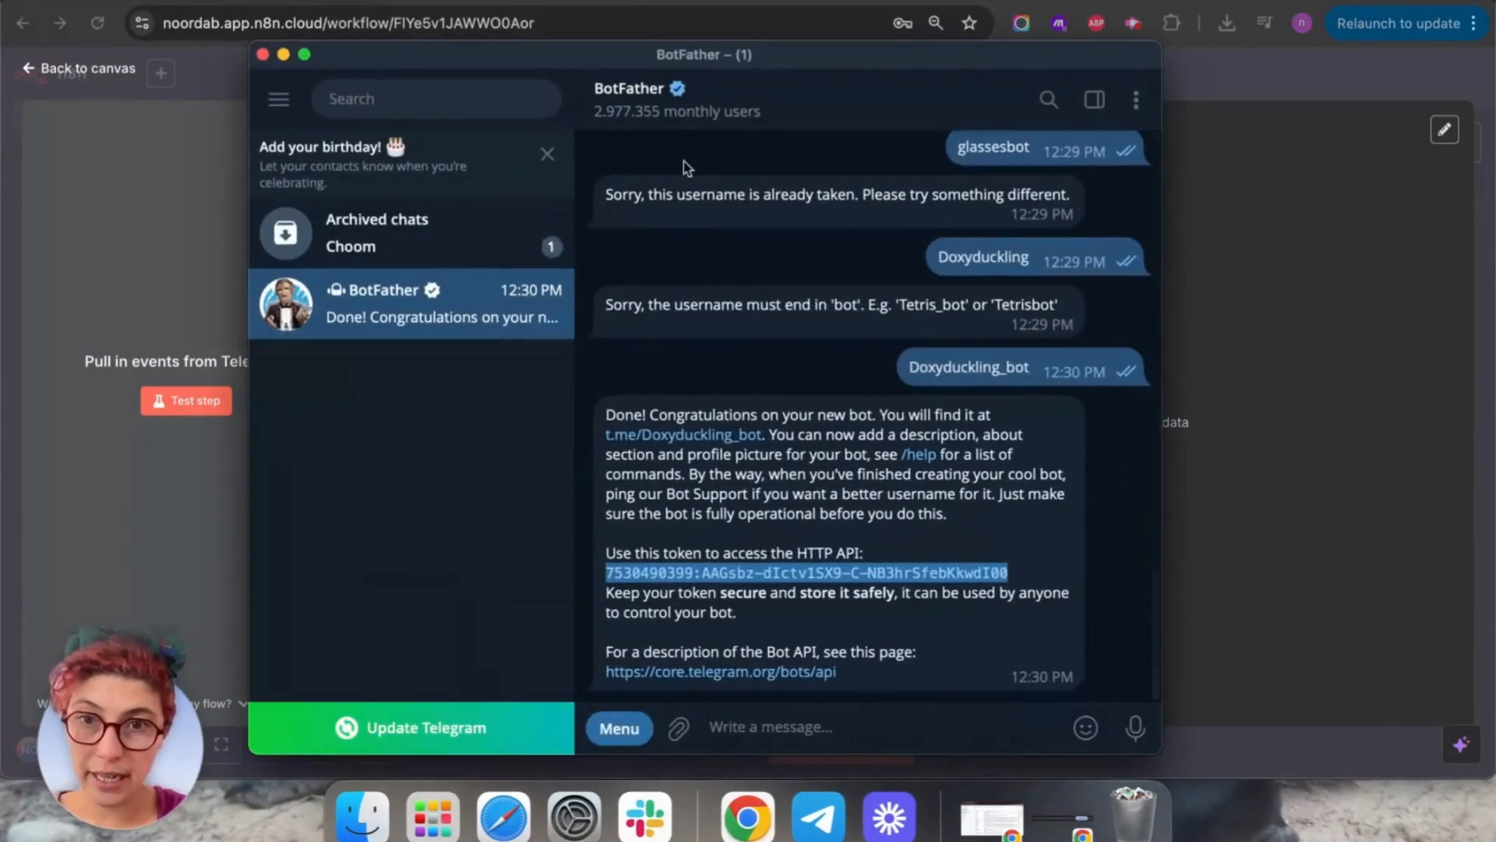
{"action": "double_click", "coordinate": [699, 443]}
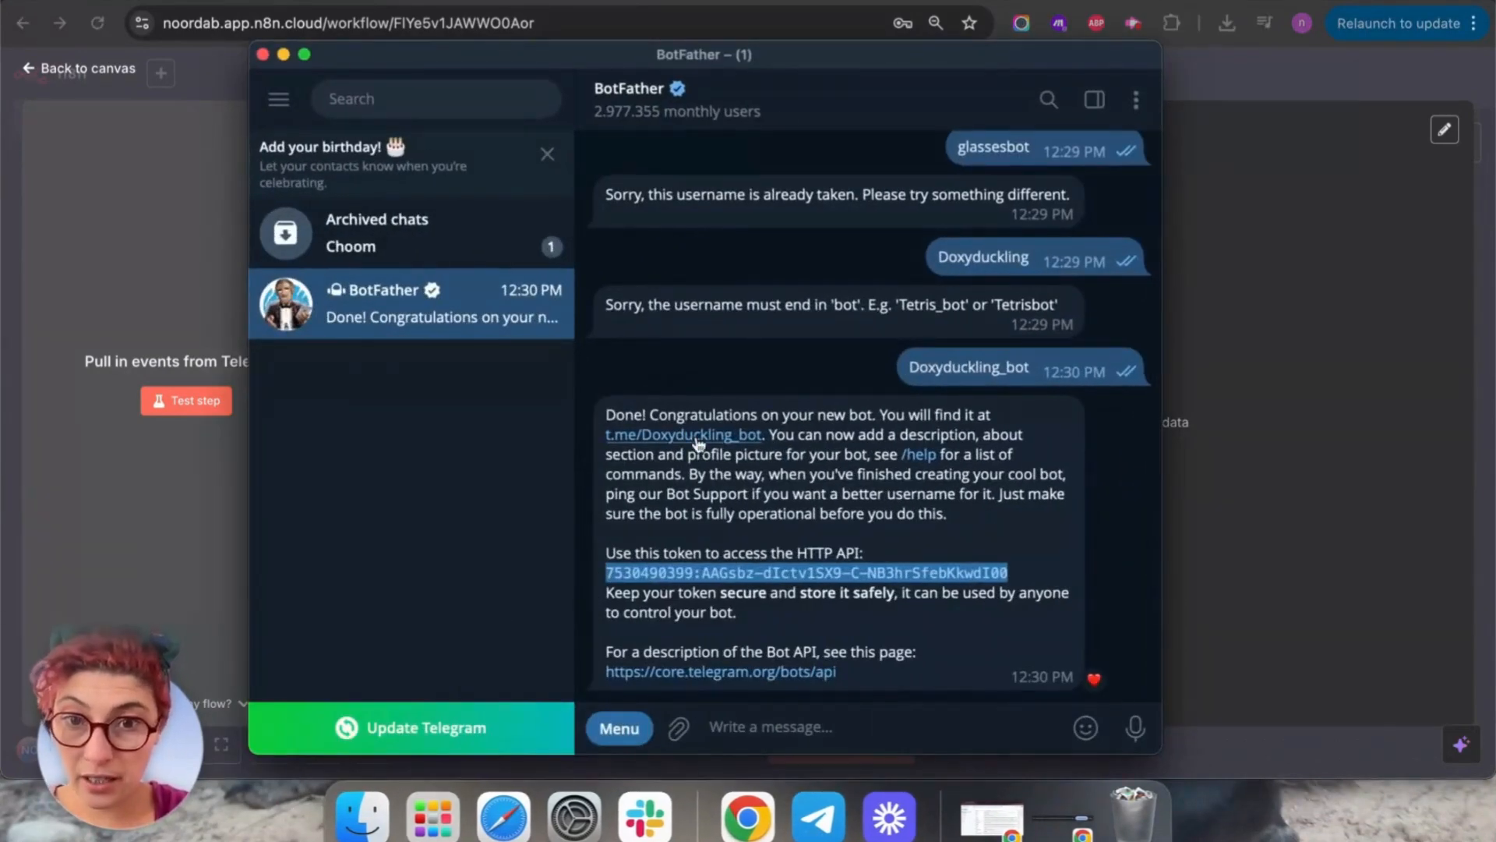
{"action": "left_click", "coordinate": [698, 439]}
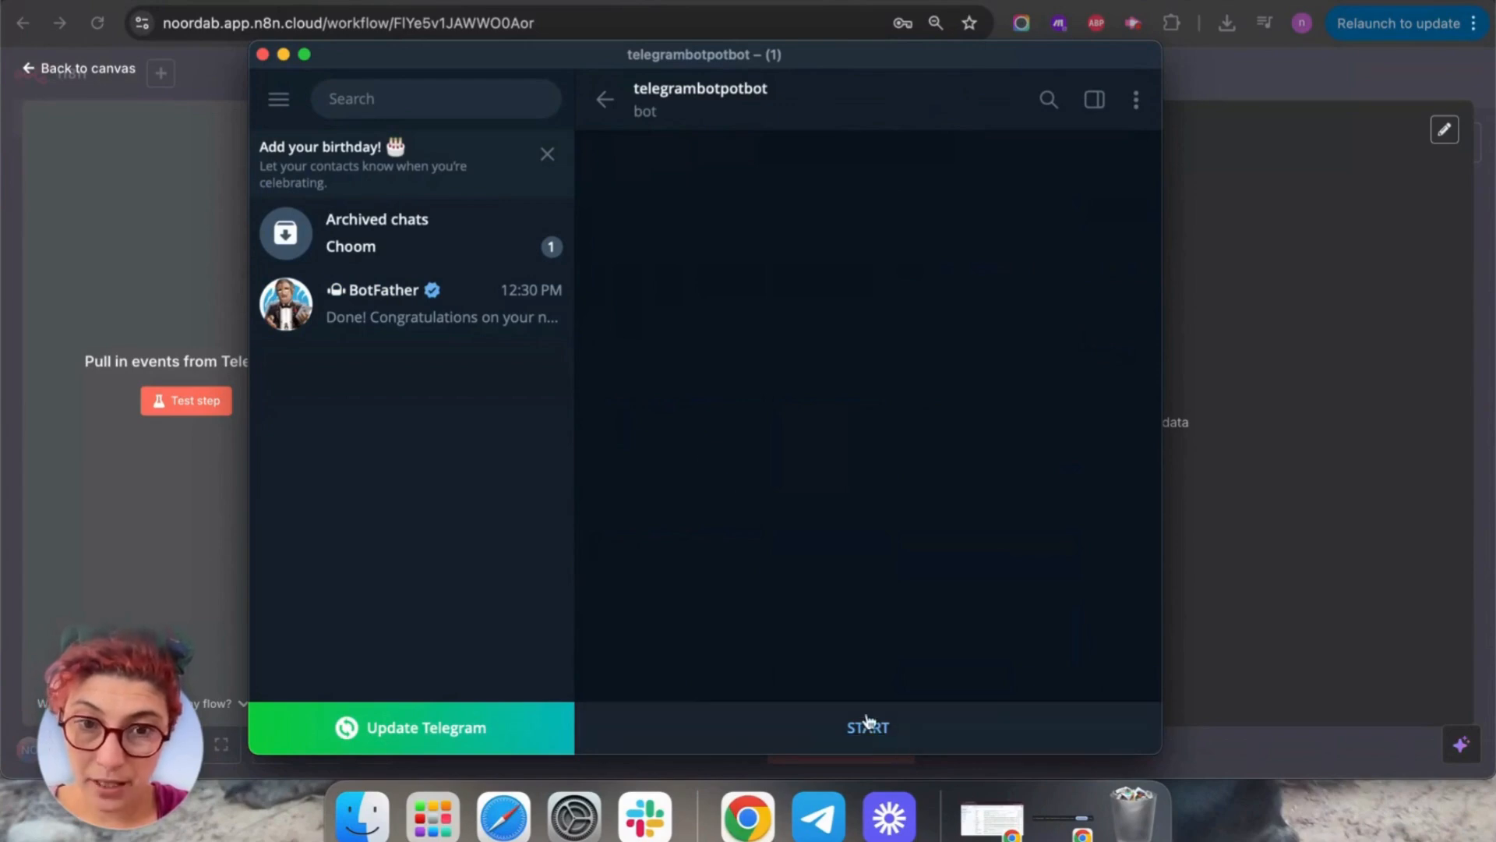
{"action": "left_click", "coordinate": [869, 721]}
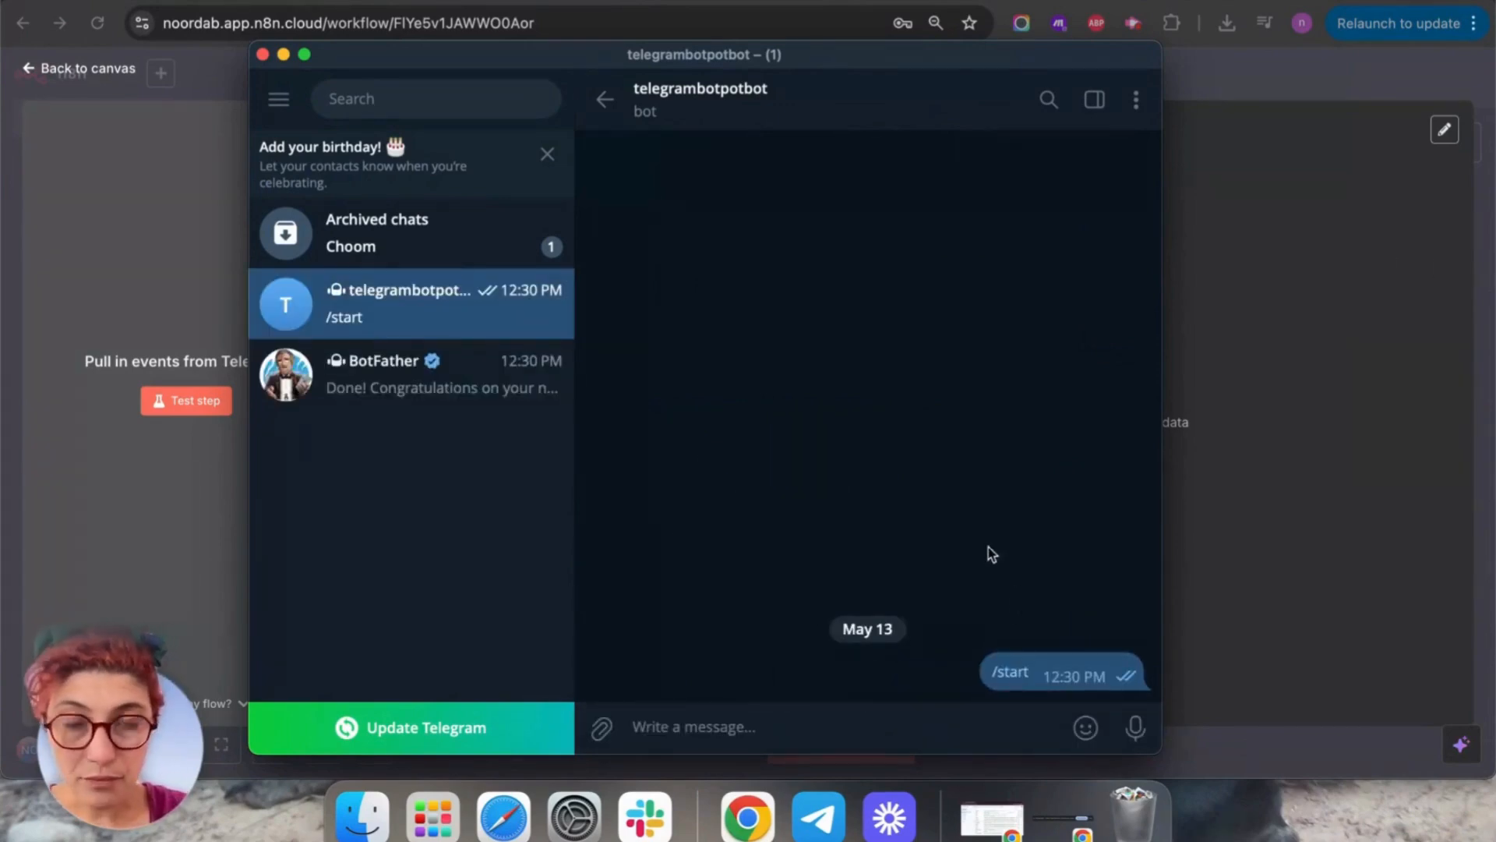
Test the Telegram Trigger to capture the /start message and inspect its output.
{"action": "left_click", "coordinate": [1312, 313]}
{"action": "left_click", "coordinate": [652, 103]}
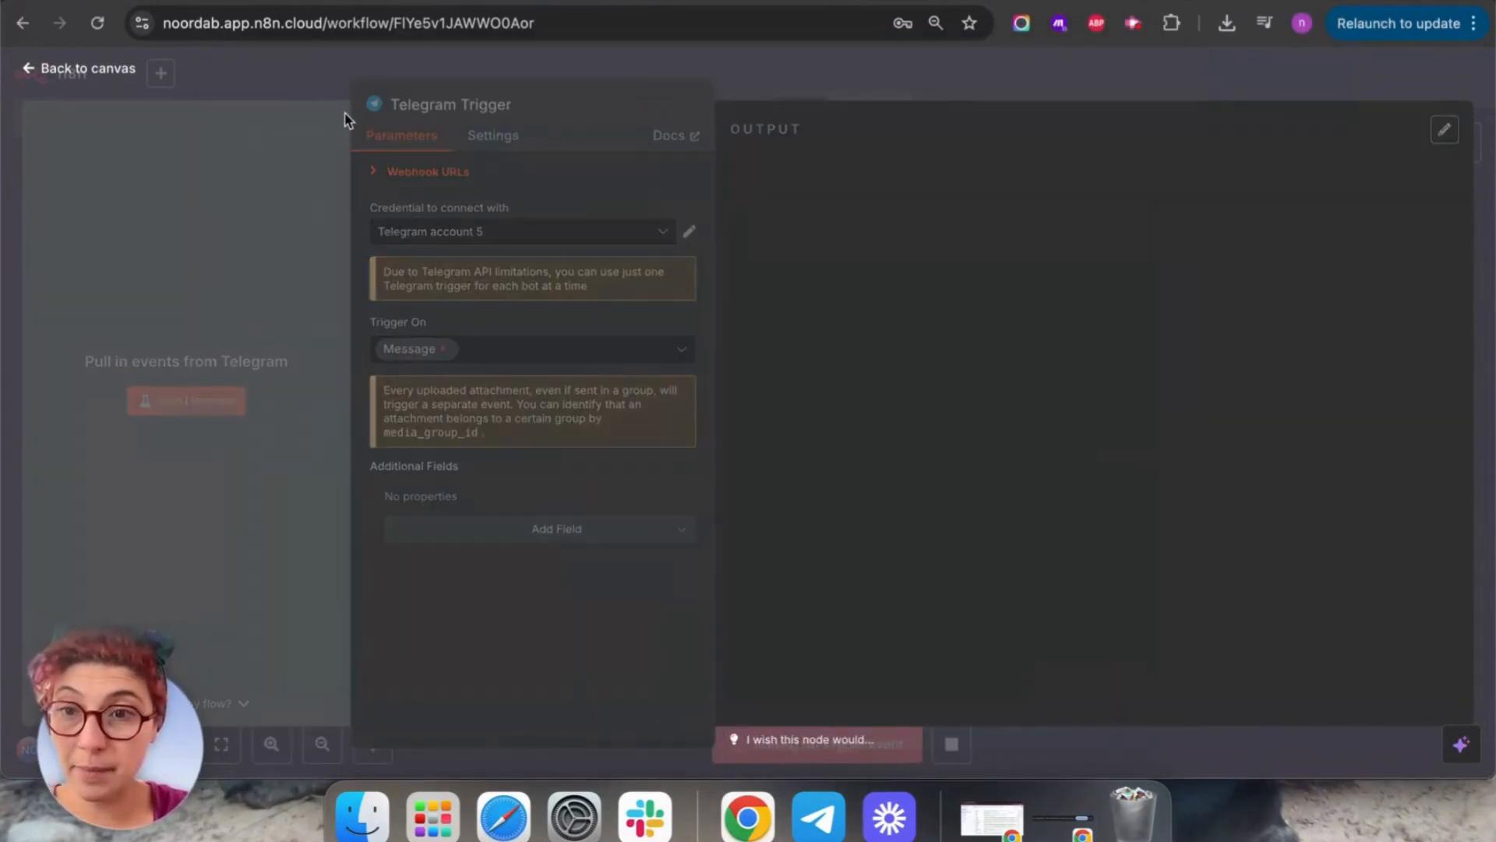
{"action": "scroll", "coordinate": [1246, 639], "scroll_direction": "down", "scroll_amount": 3}
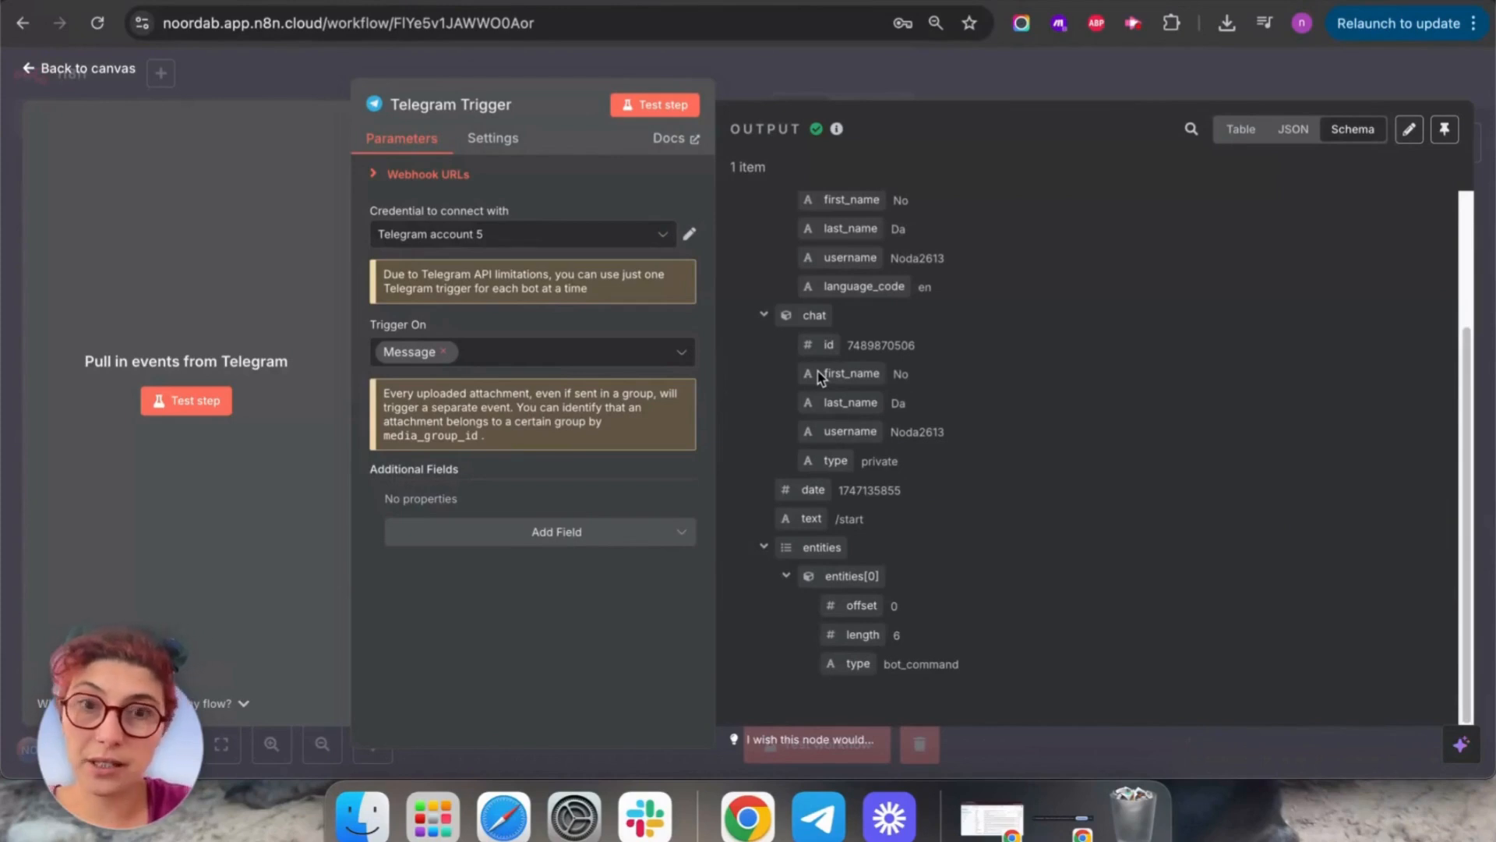
{"action": "left_click_drag", "start_coordinate": [879, 524], "coordinate": [768, 511]}
{"action": "left_click", "coordinate": [151, 246]}
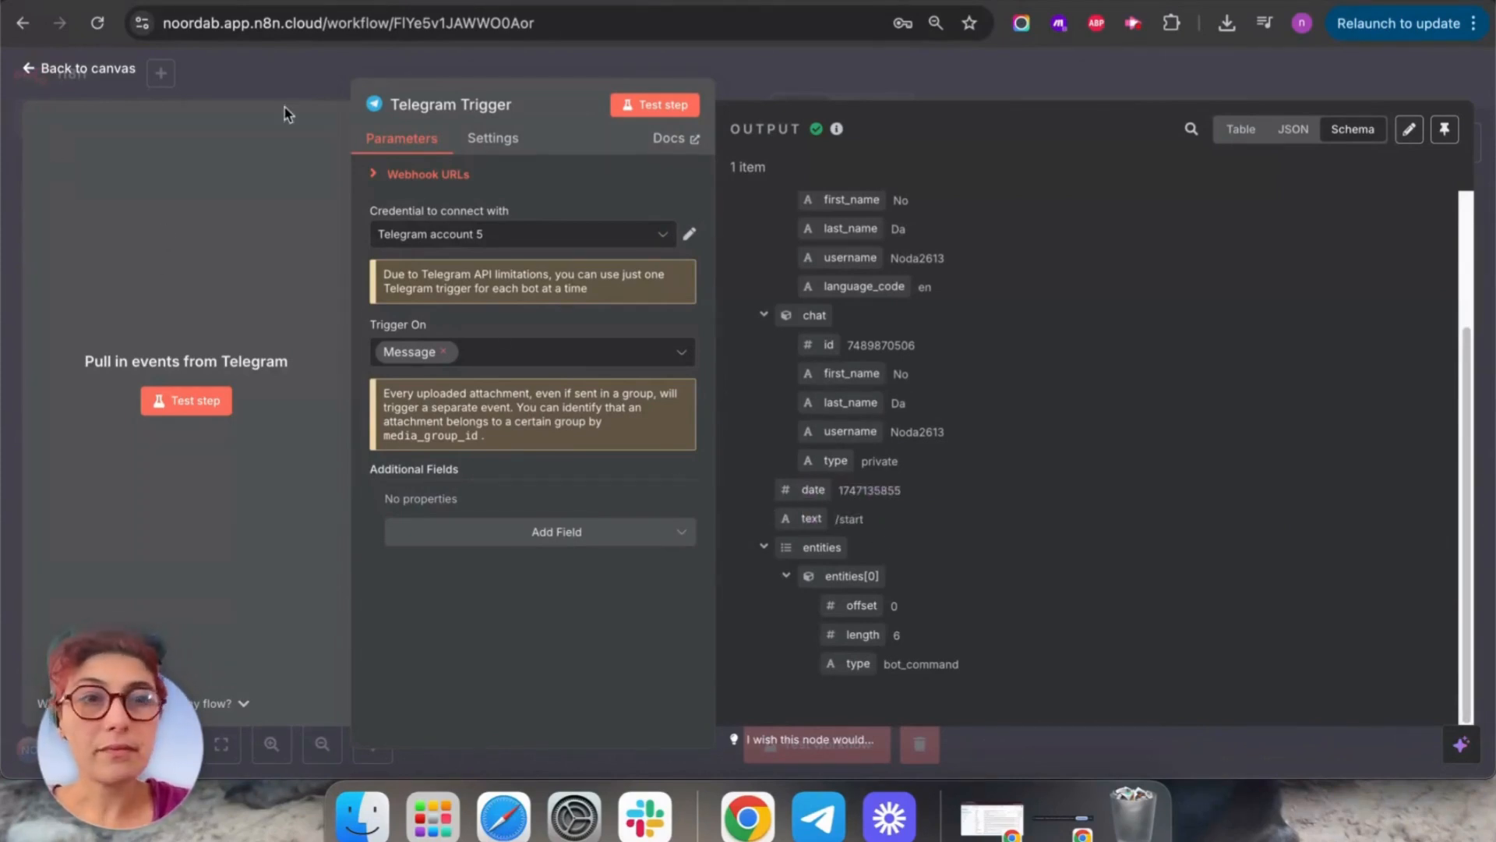
{"action": "left_click", "coordinate": [39, 74]}
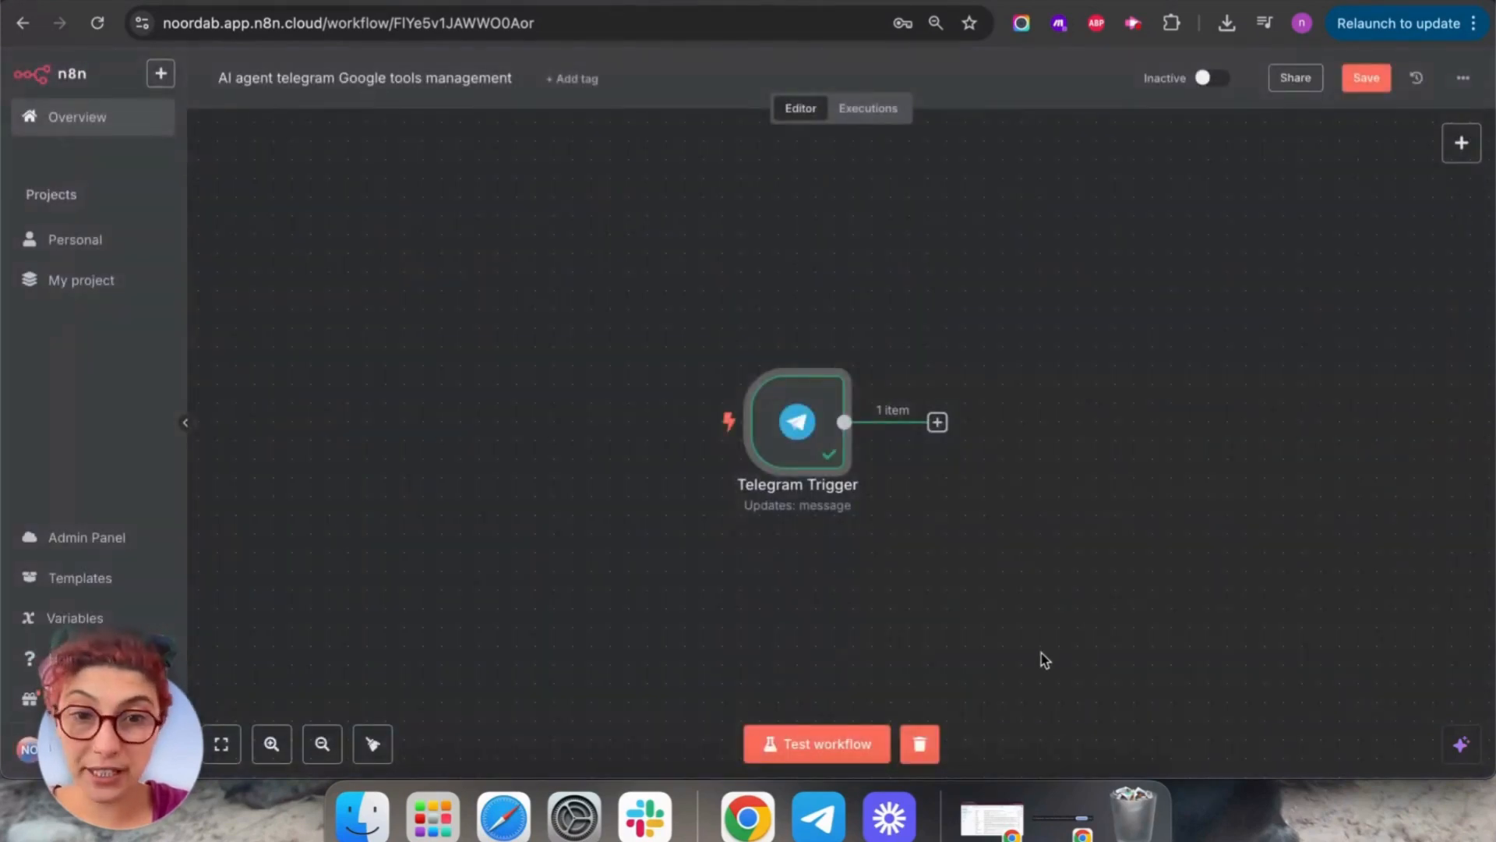
Clear the Telegram Trigger's test execution data and save the workflow.
{"action": "left_click", "coordinate": [930, 746]}
{"action": "scroll", "coordinate": [1112, 501], "scroll_direction": "right", "scroll_amount": 3}
{"action": "left_click", "coordinate": [1366, 77]}
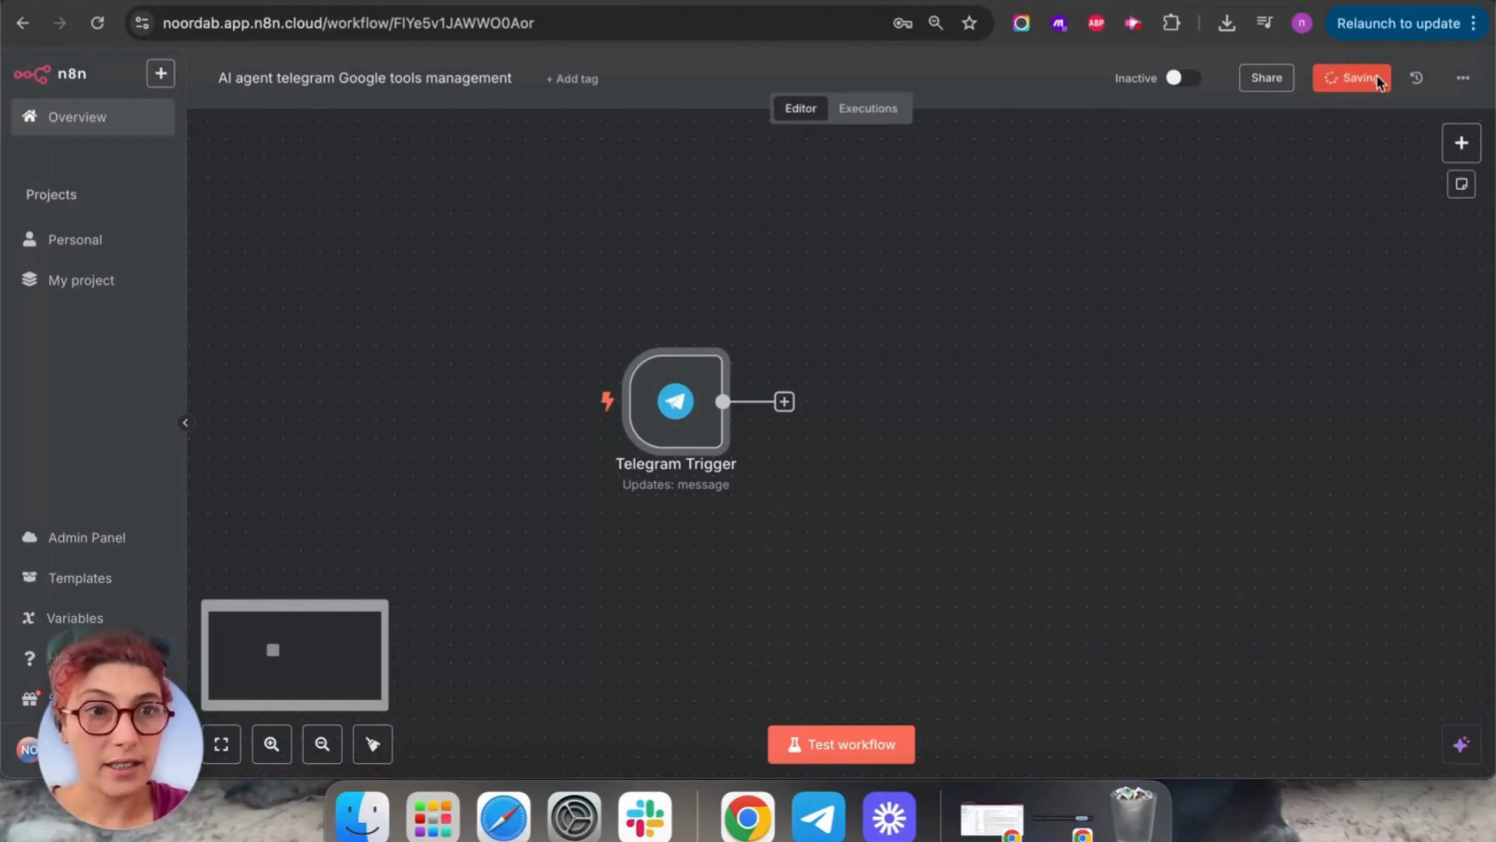
{"action": "left_click_drag", "start_coordinate": [1031, 426], "coordinate": [873, 416]}
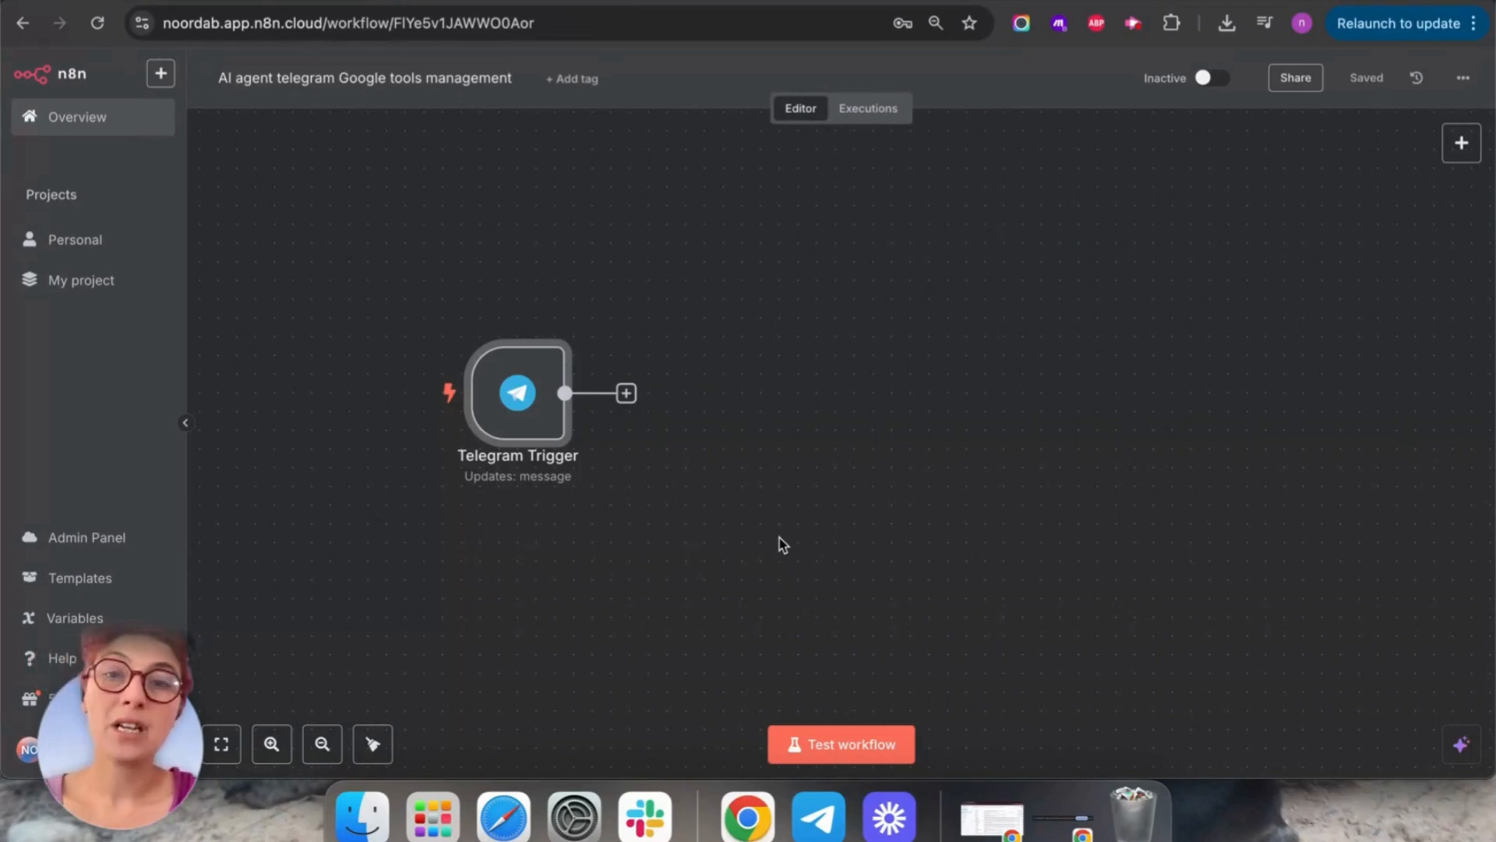
Add a Switch node after the Telegram Trigger and run the previous nodes.
{"action": "left_click", "coordinate": [626, 394]}
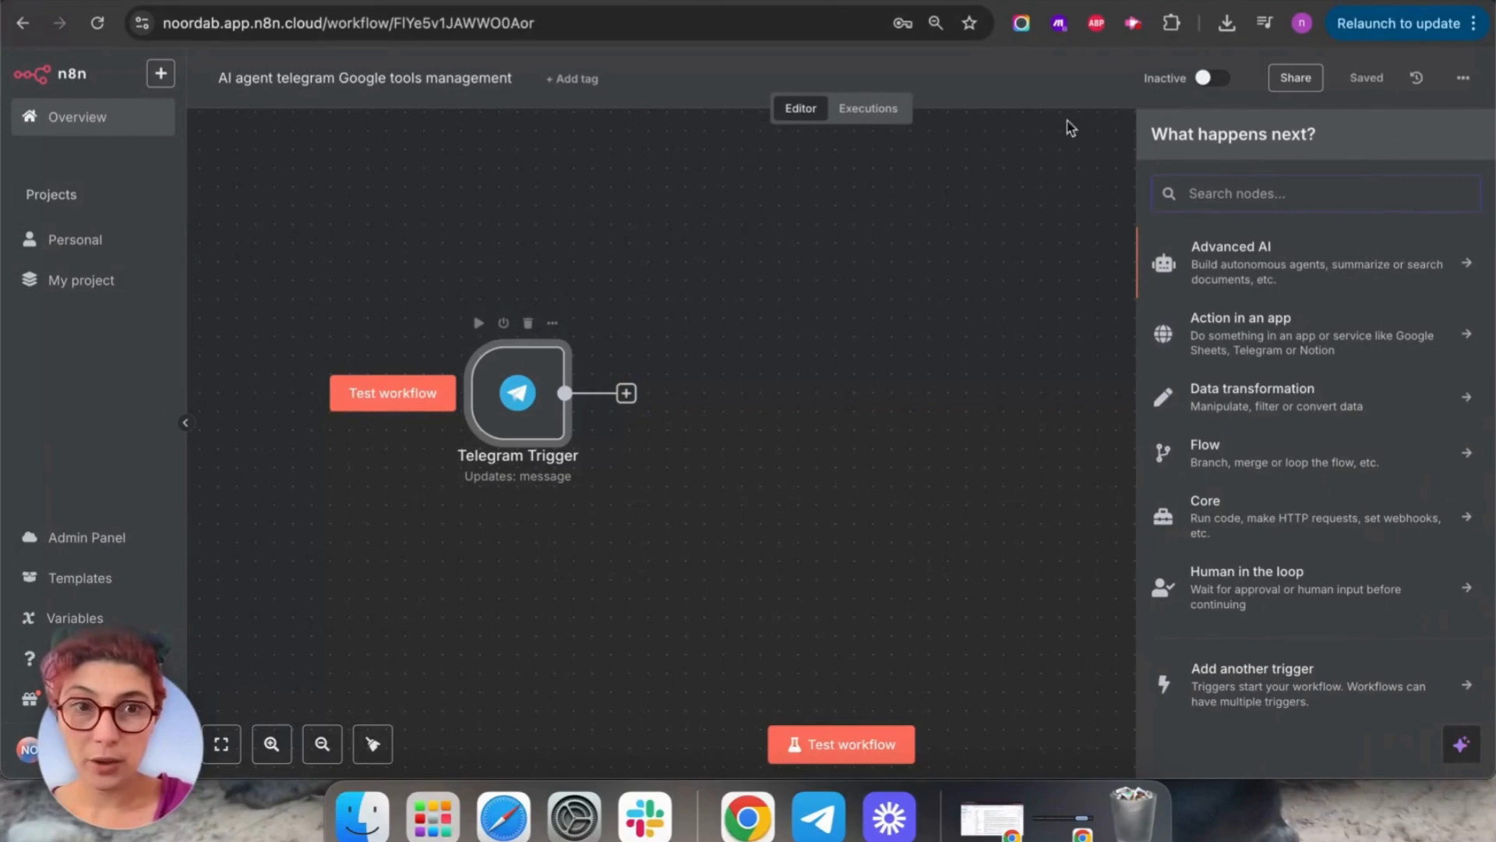
{"action": "type", "text": "switch"}
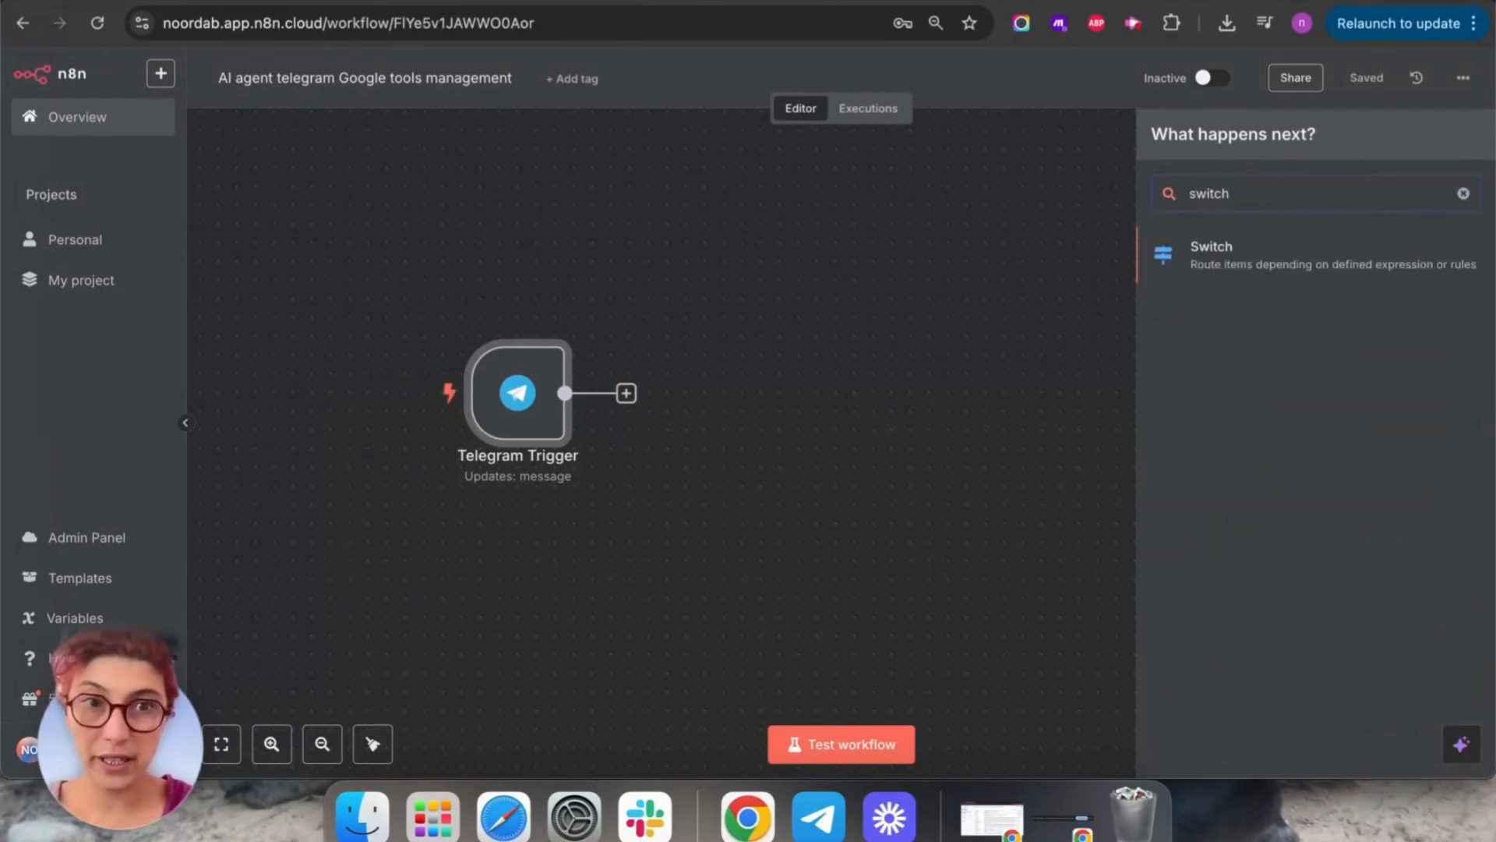
{"action": "left_click", "coordinate": [1235, 266]}
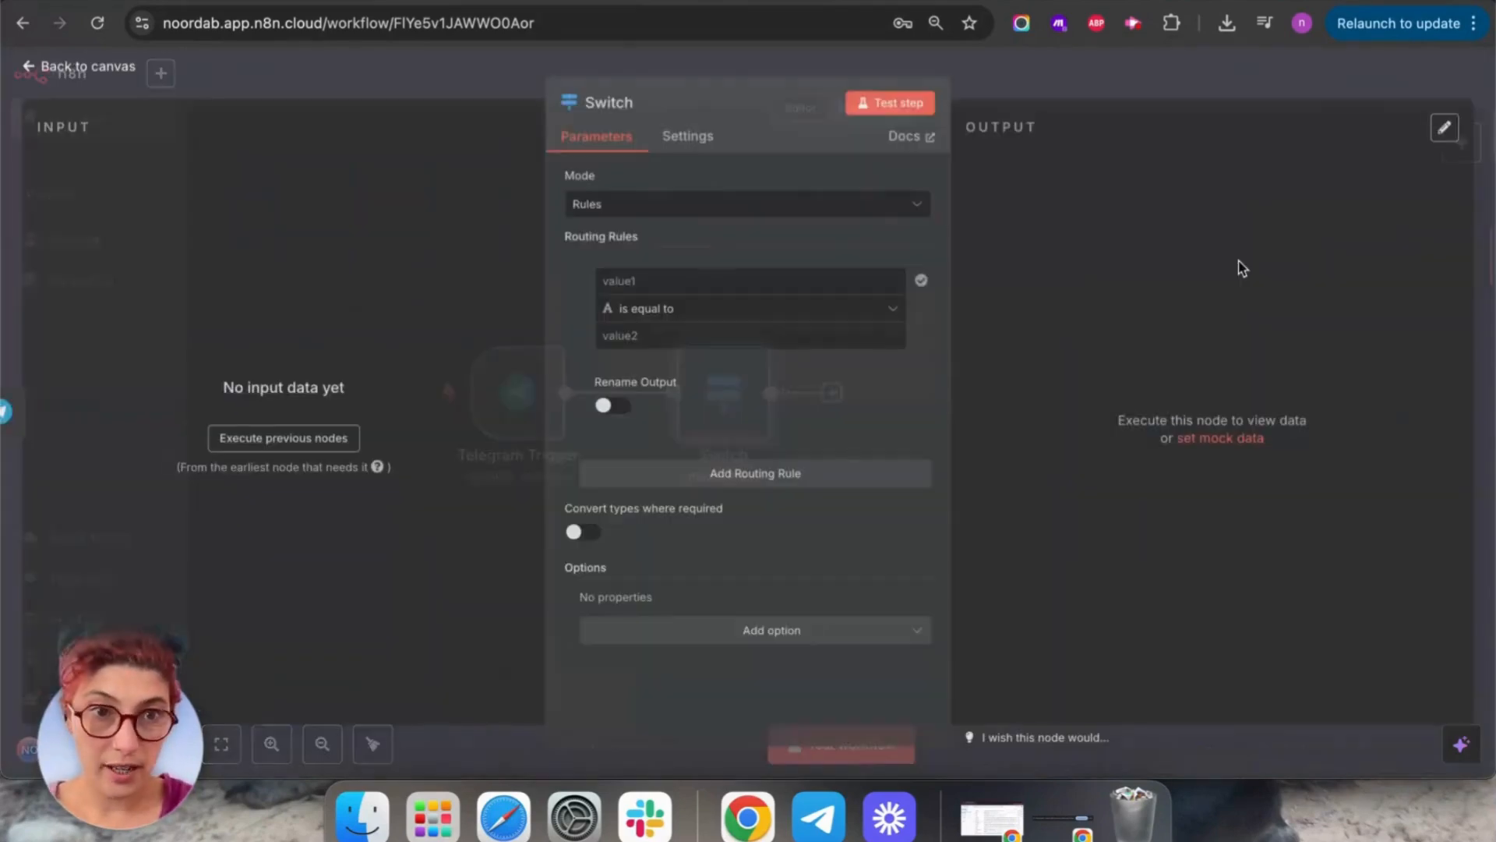
{"action": "left_click", "coordinate": [297, 440]}
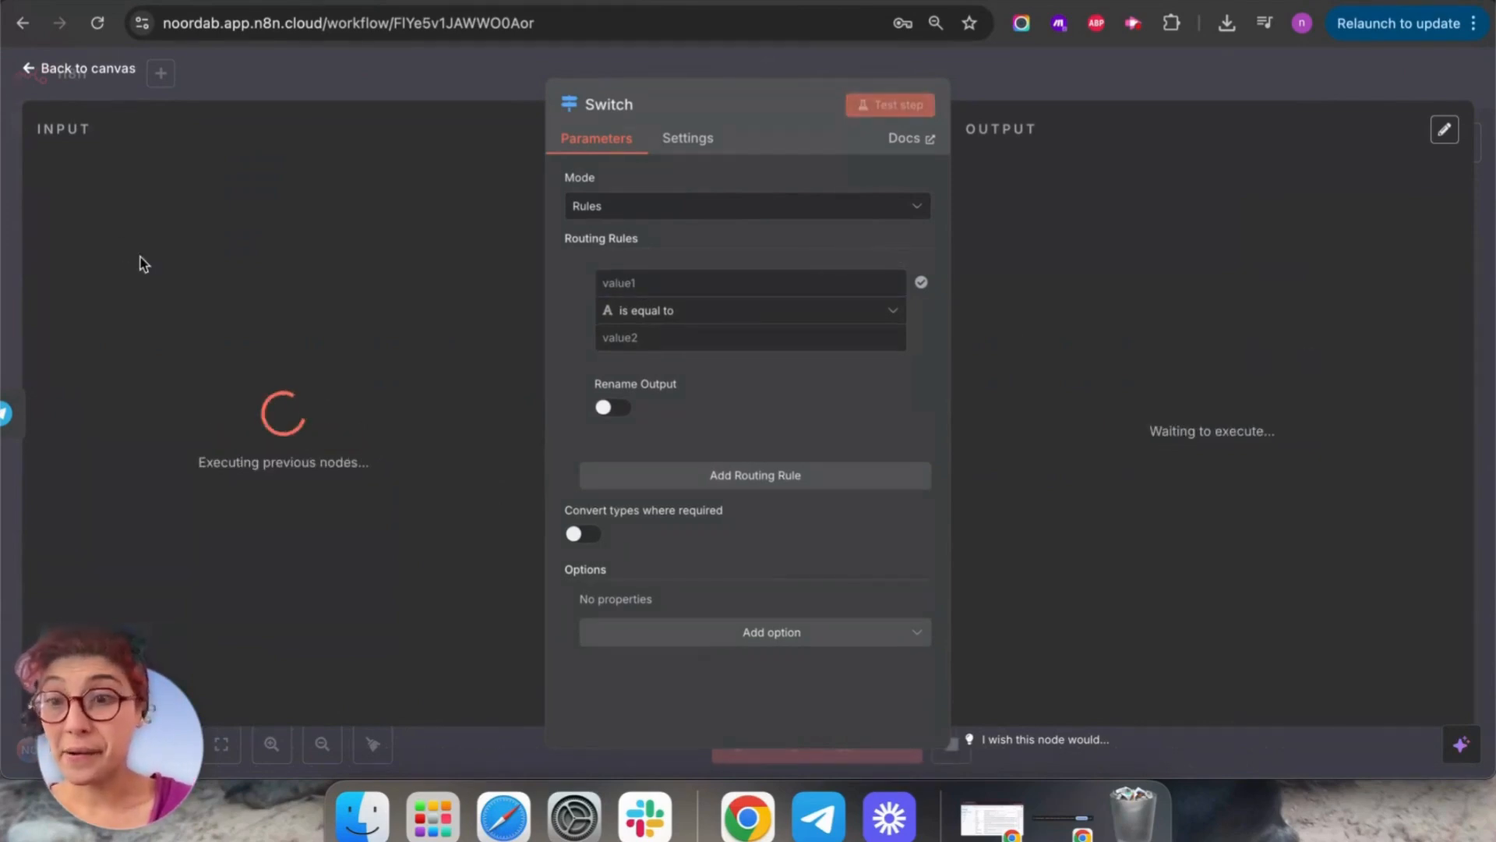
{"action": "left_click", "coordinate": [35, 67]}
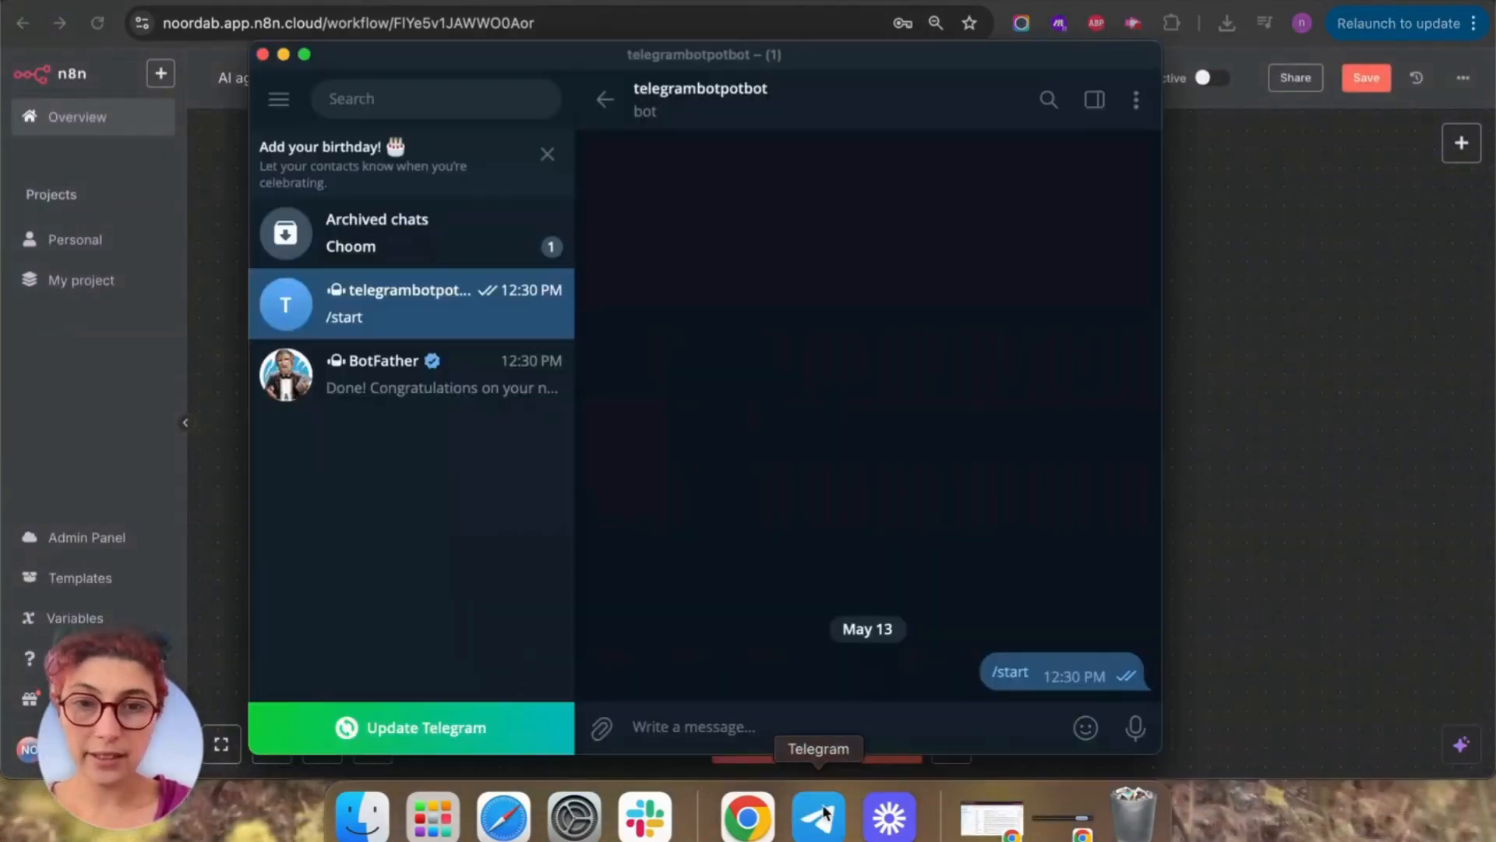
Send 'this is a test' to the bot in Telegram so the trigger passes one item.
{"action": "left_click", "coordinate": [818, 816]}
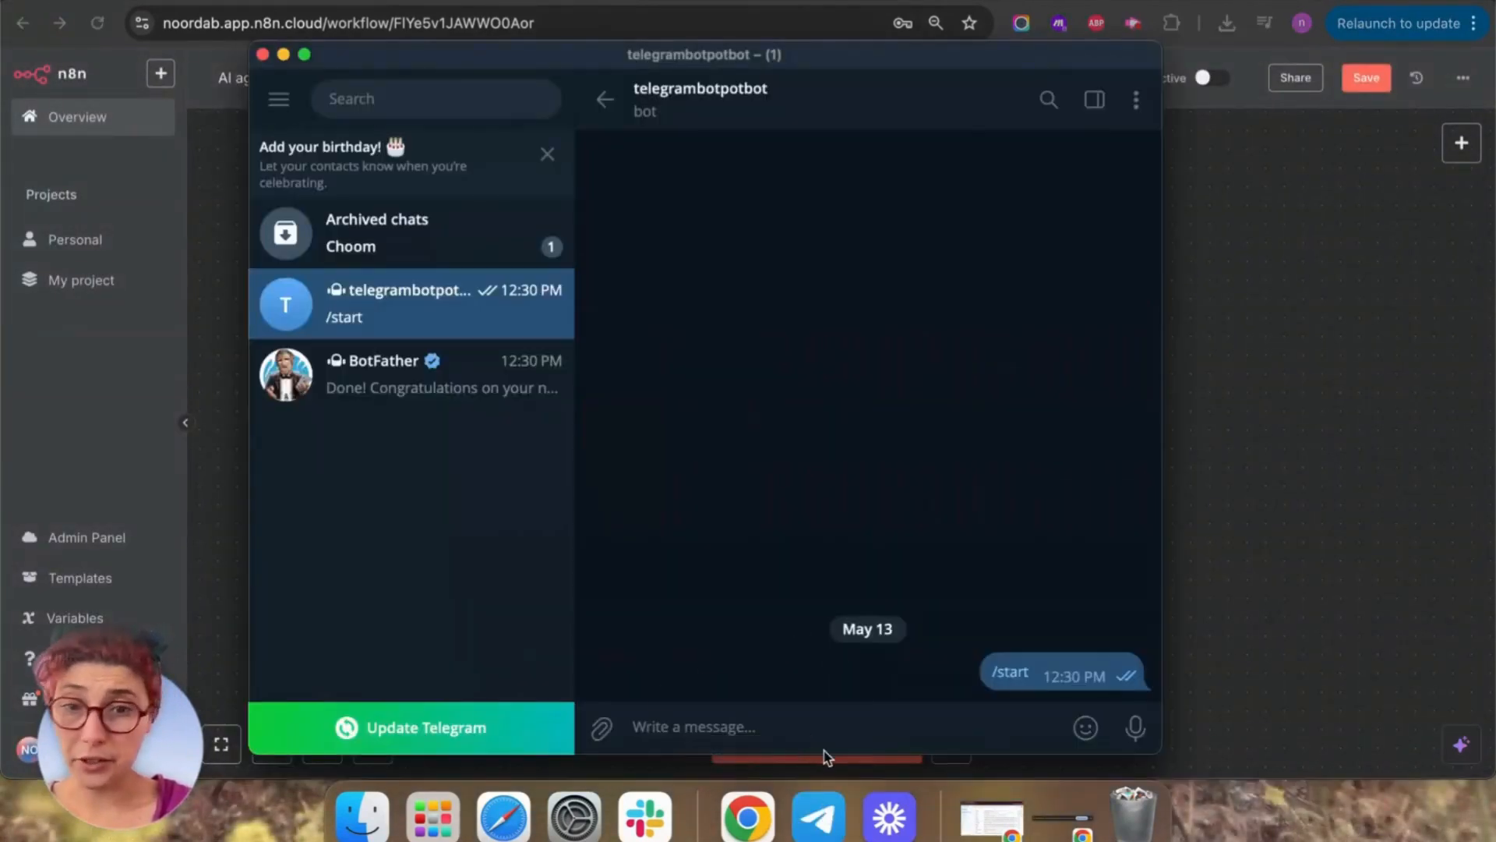
{"action": "type", "text": "this"}
{"action": "key", "text": "BackSpace"}
{"action": "key", "text": "BackSpace"}
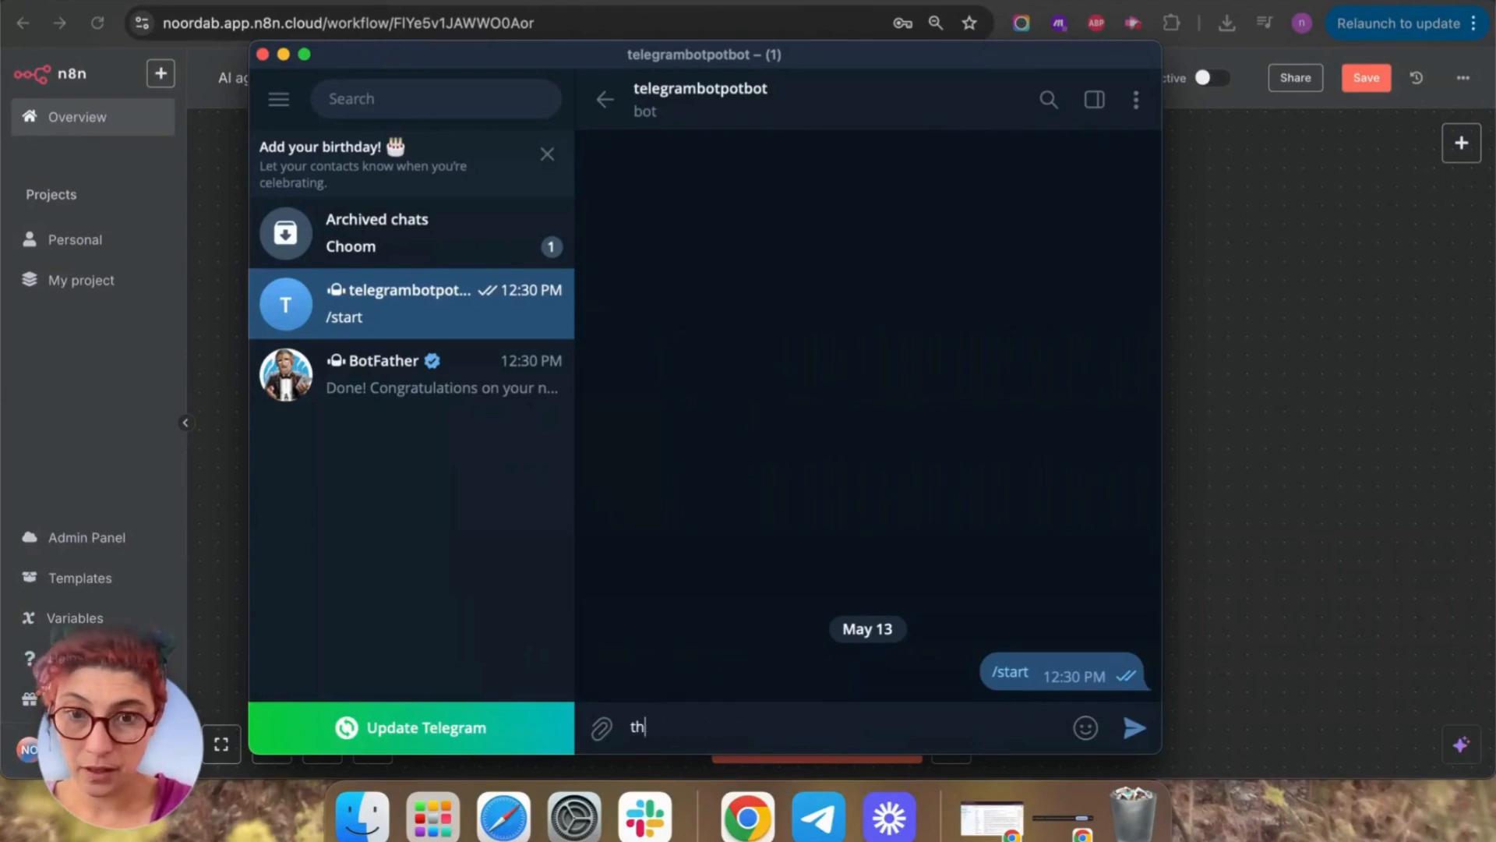
{"action": "type", "text": "is is "}
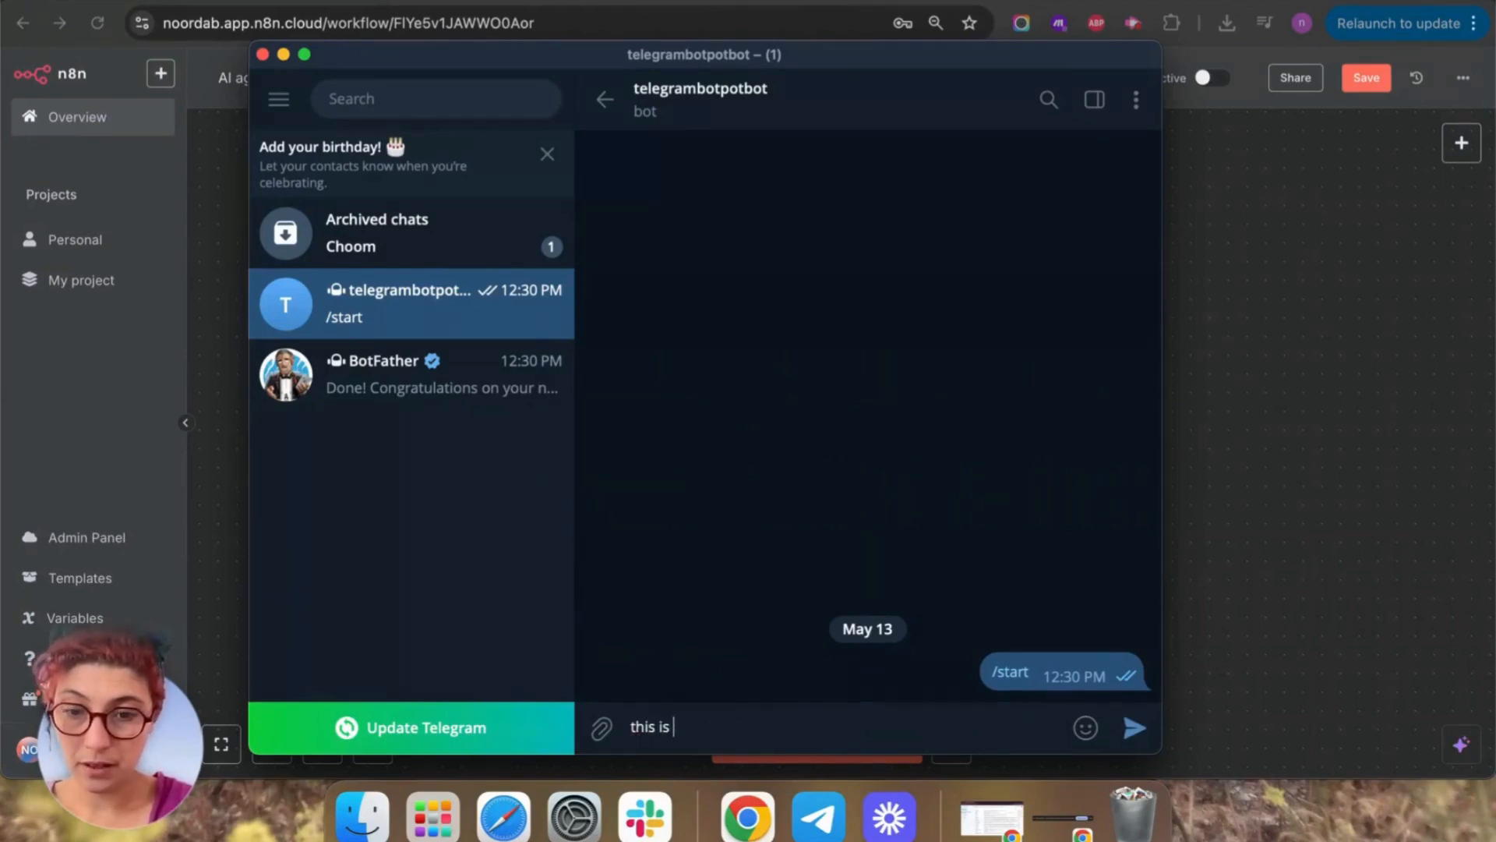
{"action": "type", "text": "a test"}
{"action": "key", "text": "Return"}
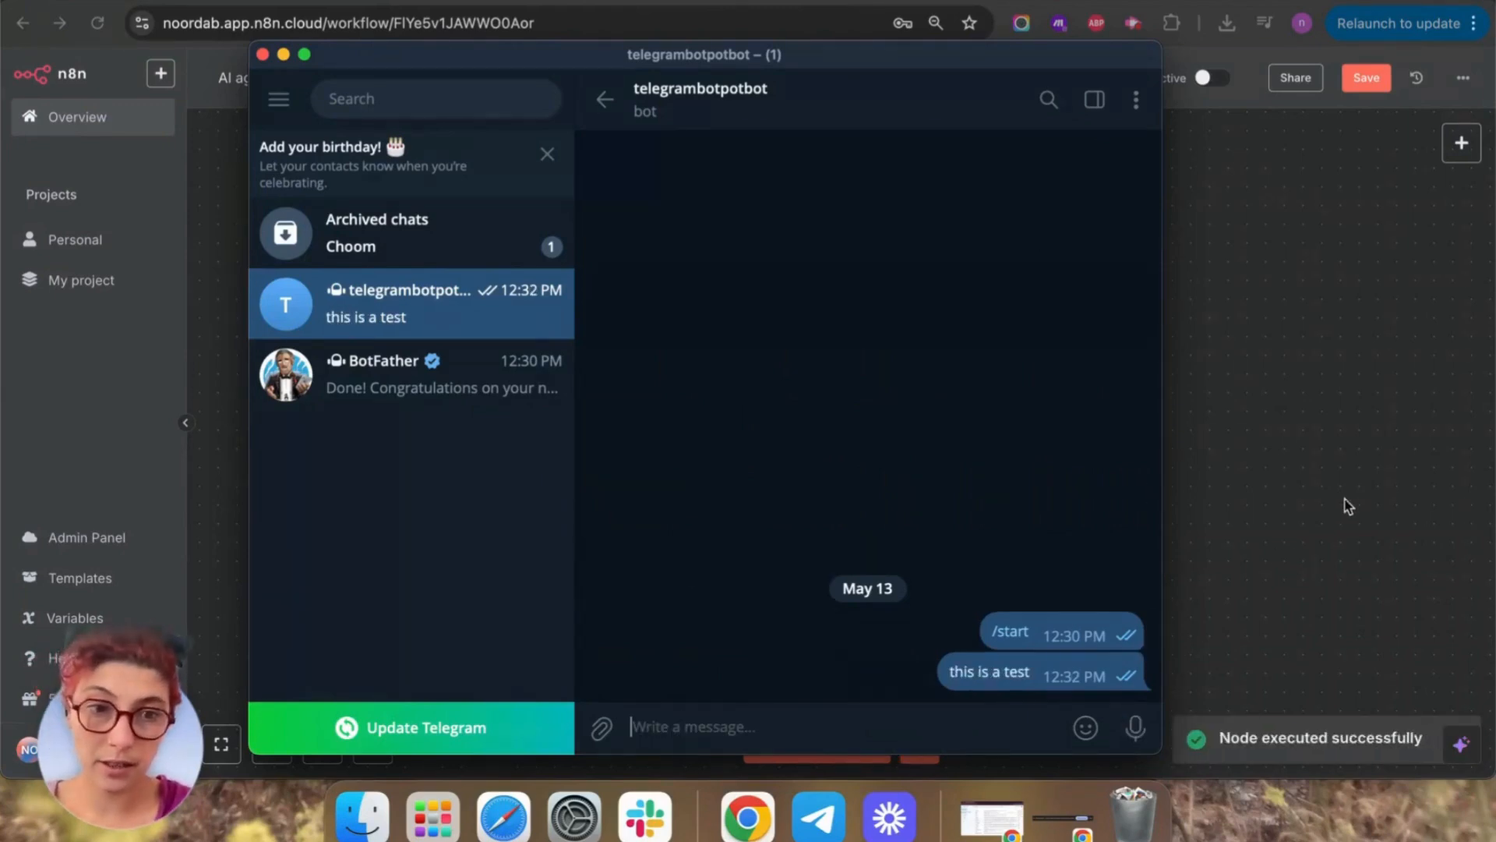
{"action": "left_click", "coordinate": [1346, 508]}
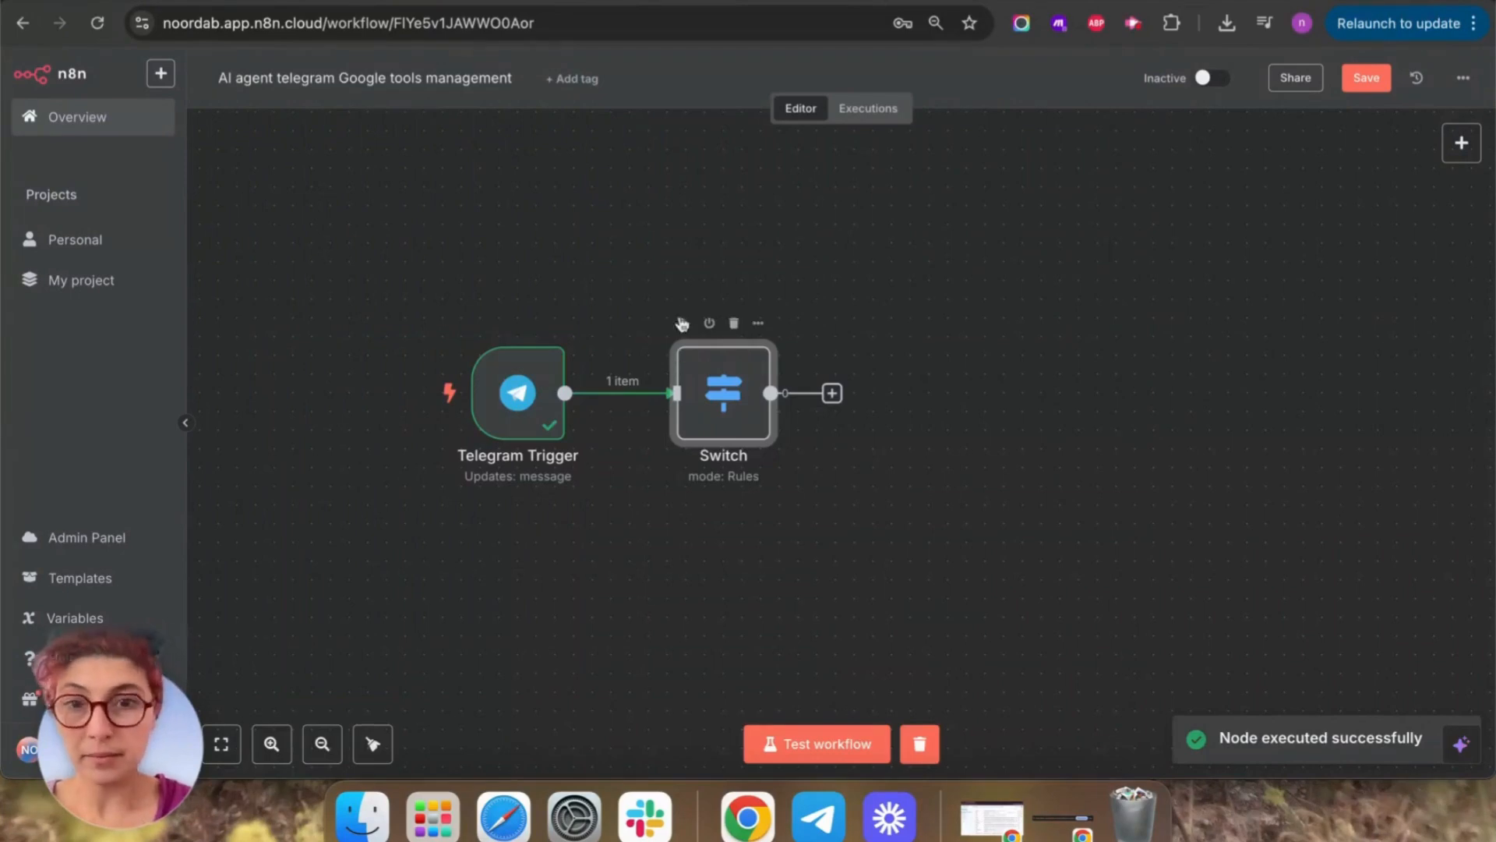
Make the Switch node's first rule check that message.text exists.
{"action": "double_click", "coordinate": [723, 386]}
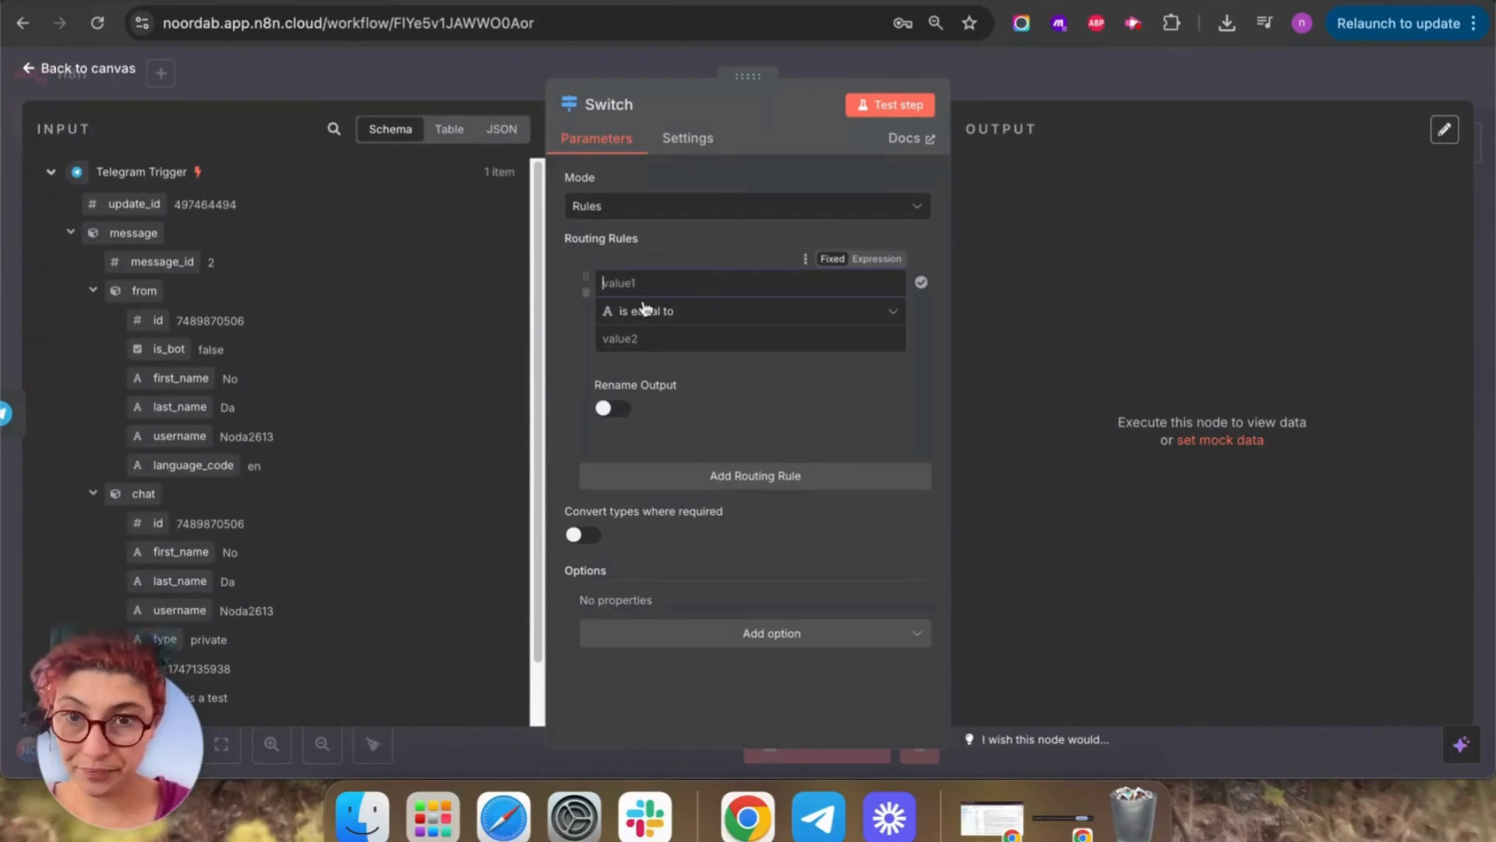
{"action": "scroll", "coordinate": [389, 564], "scroll_direction": "down", "scroll_amount": 2}
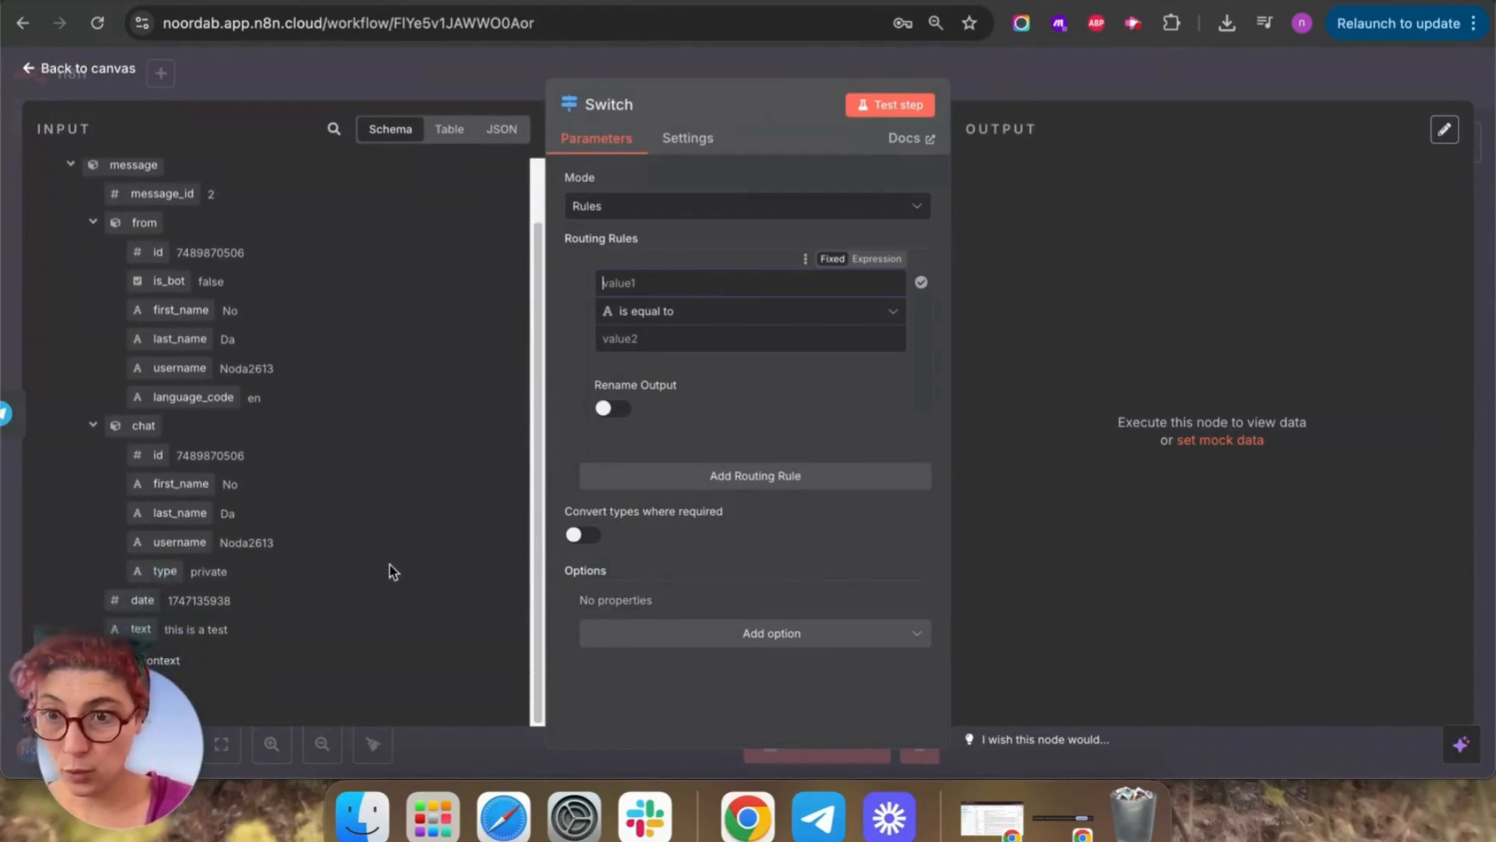
{"action": "left_click_drag", "start_coordinate": [139, 629], "coordinate": [661, 282]}
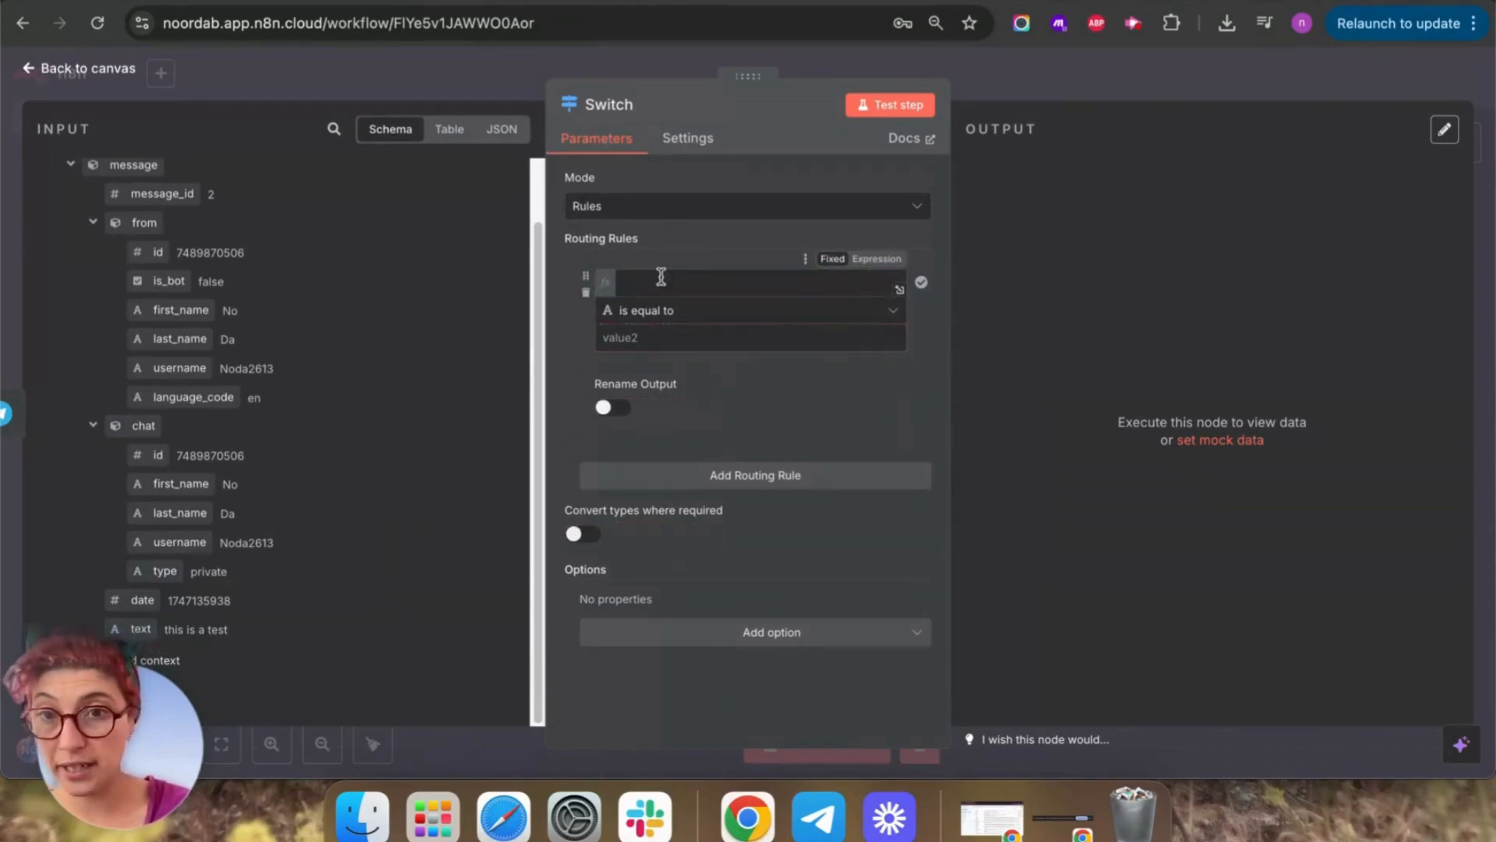
{"action": "left_click", "coordinate": [701, 385]}
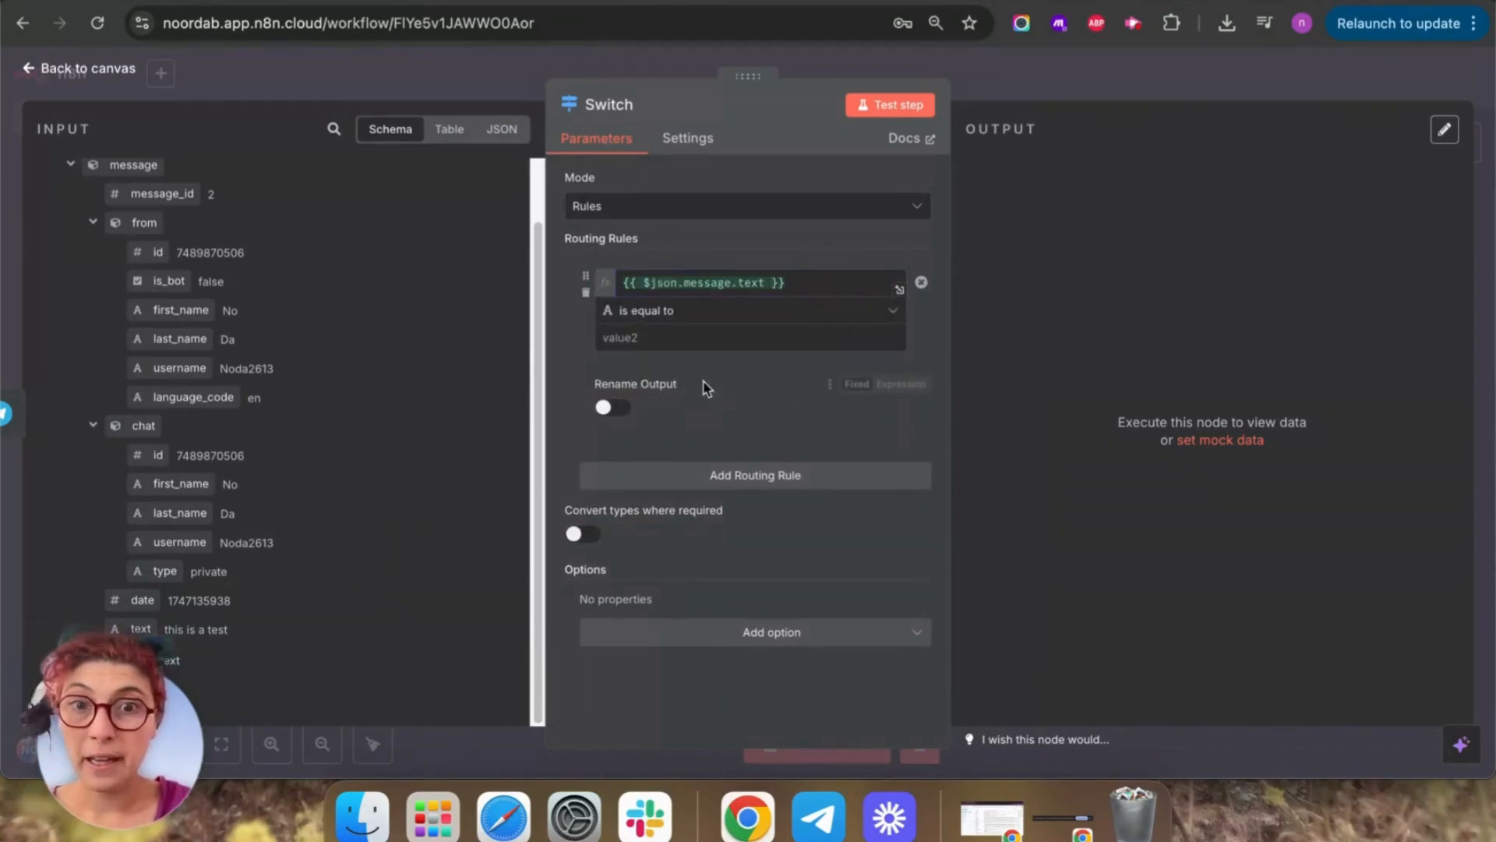
{"action": "left_click", "coordinate": [712, 311]}
{"action": "mouse_move", "coordinate": [748, 362]}
{"action": "left_click", "coordinate": [942, 337]}
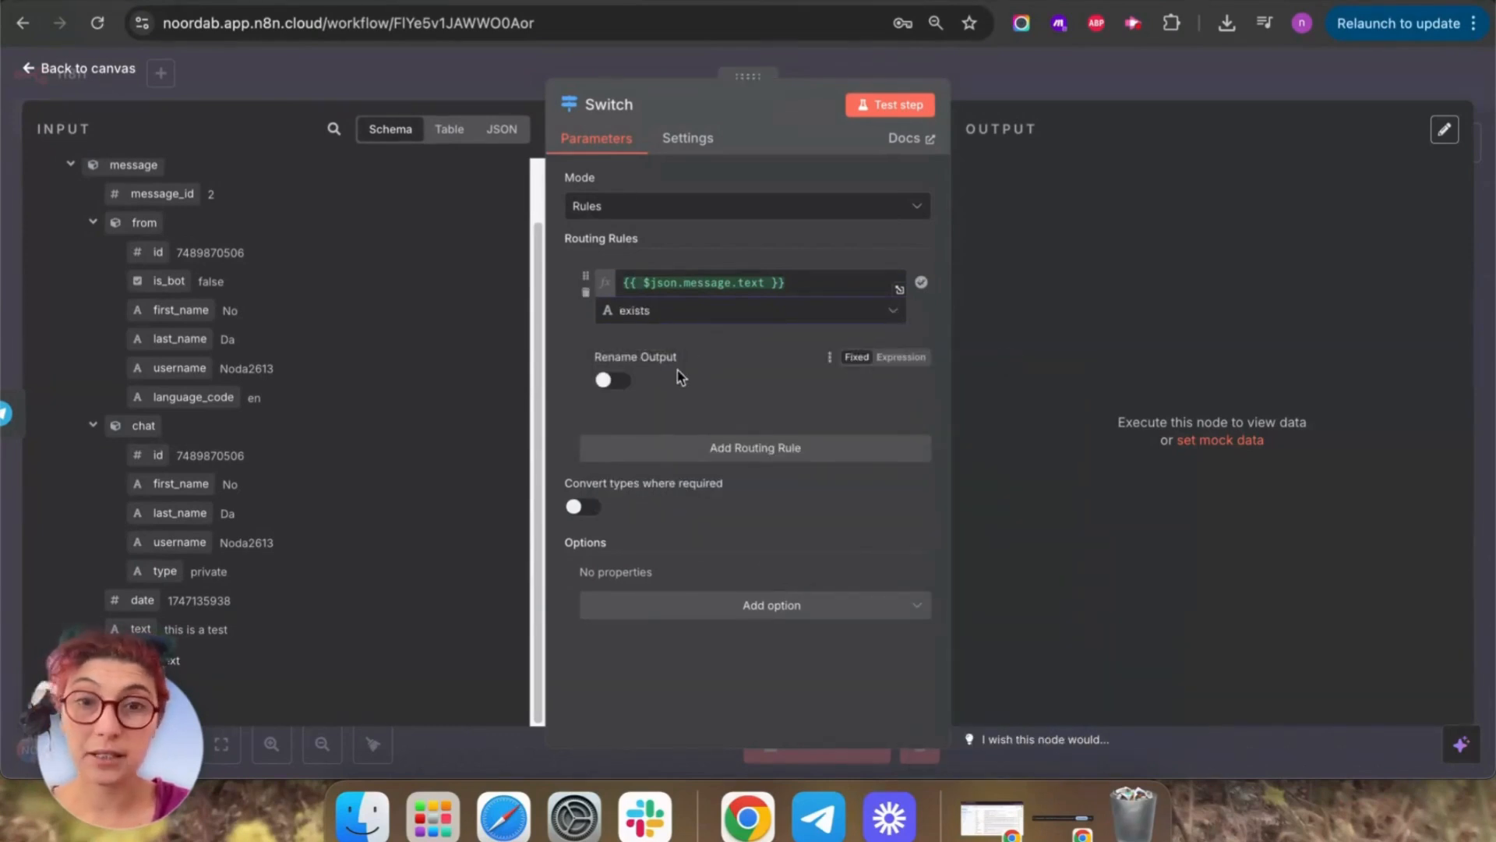
Rename that rule's output to 'Text' and test the Switch node.
{"action": "left_click", "coordinate": [612, 381]}
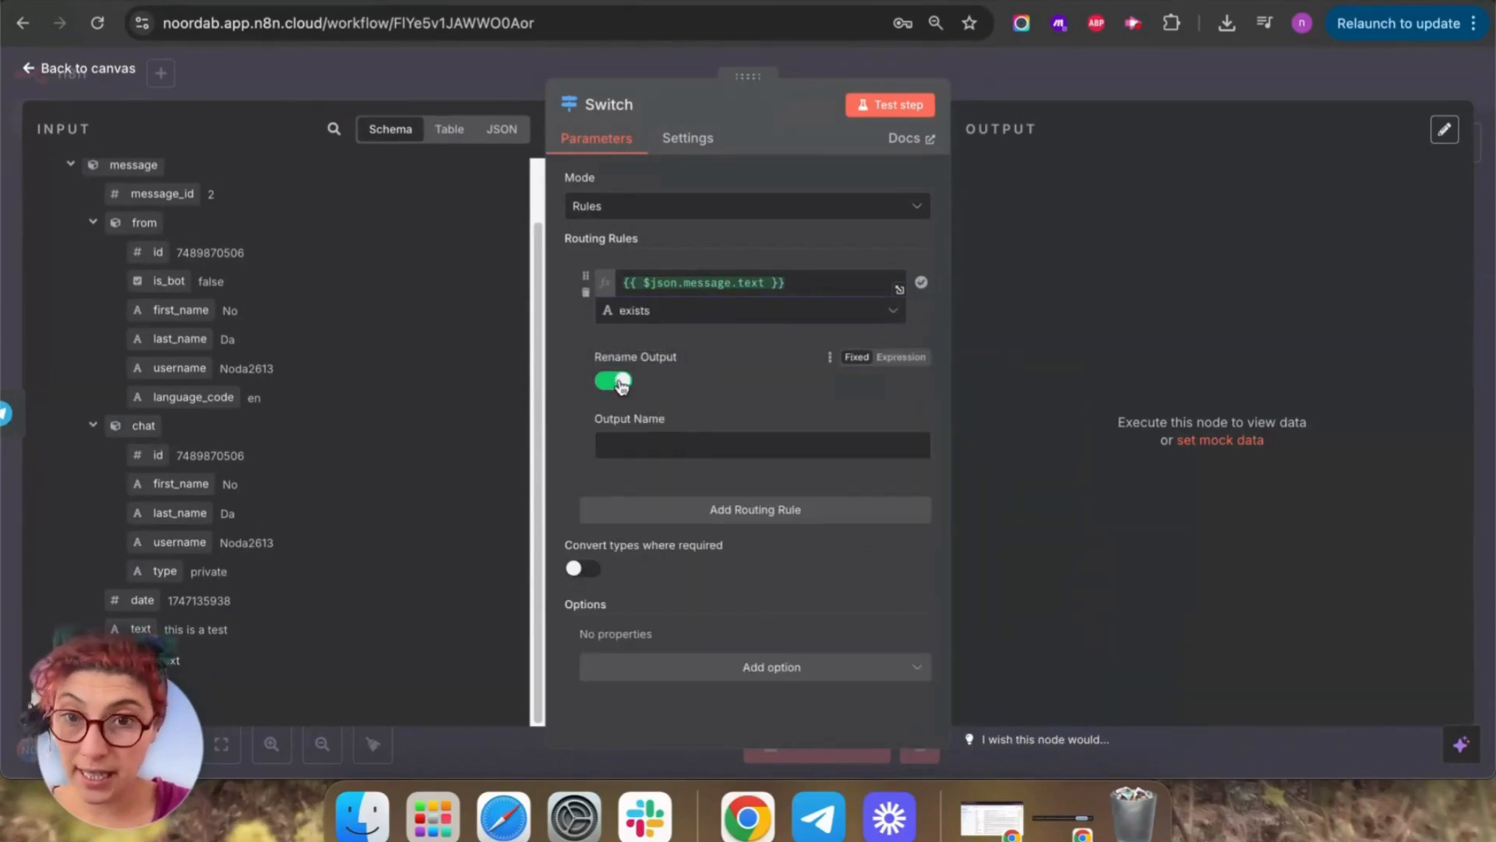
{"action": "left_click", "coordinate": [720, 448]}
{"action": "type", "text": "Text"}
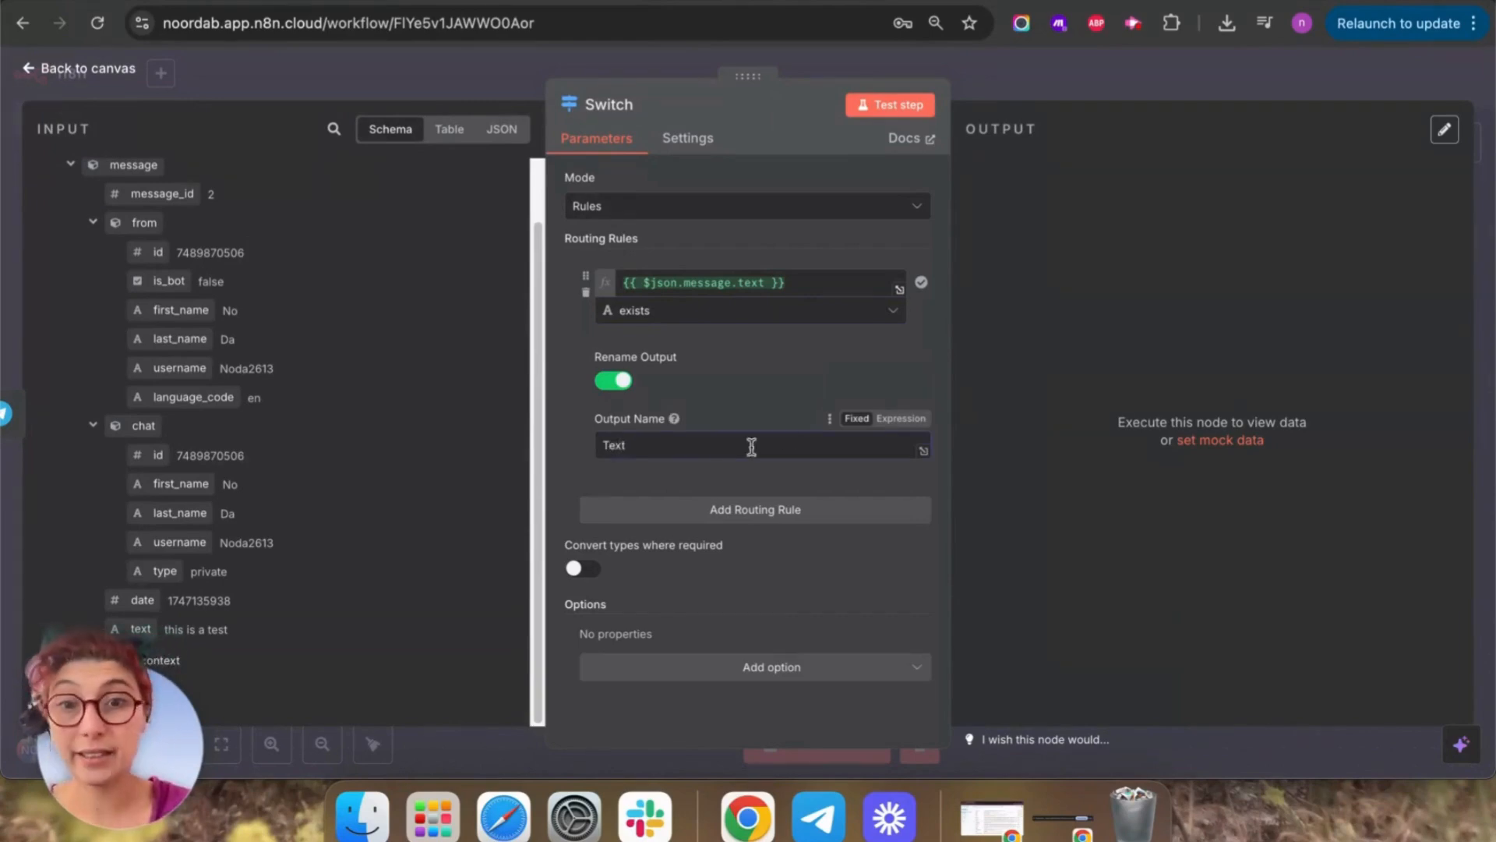
{"action": "left_click", "coordinate": [887, 103]}
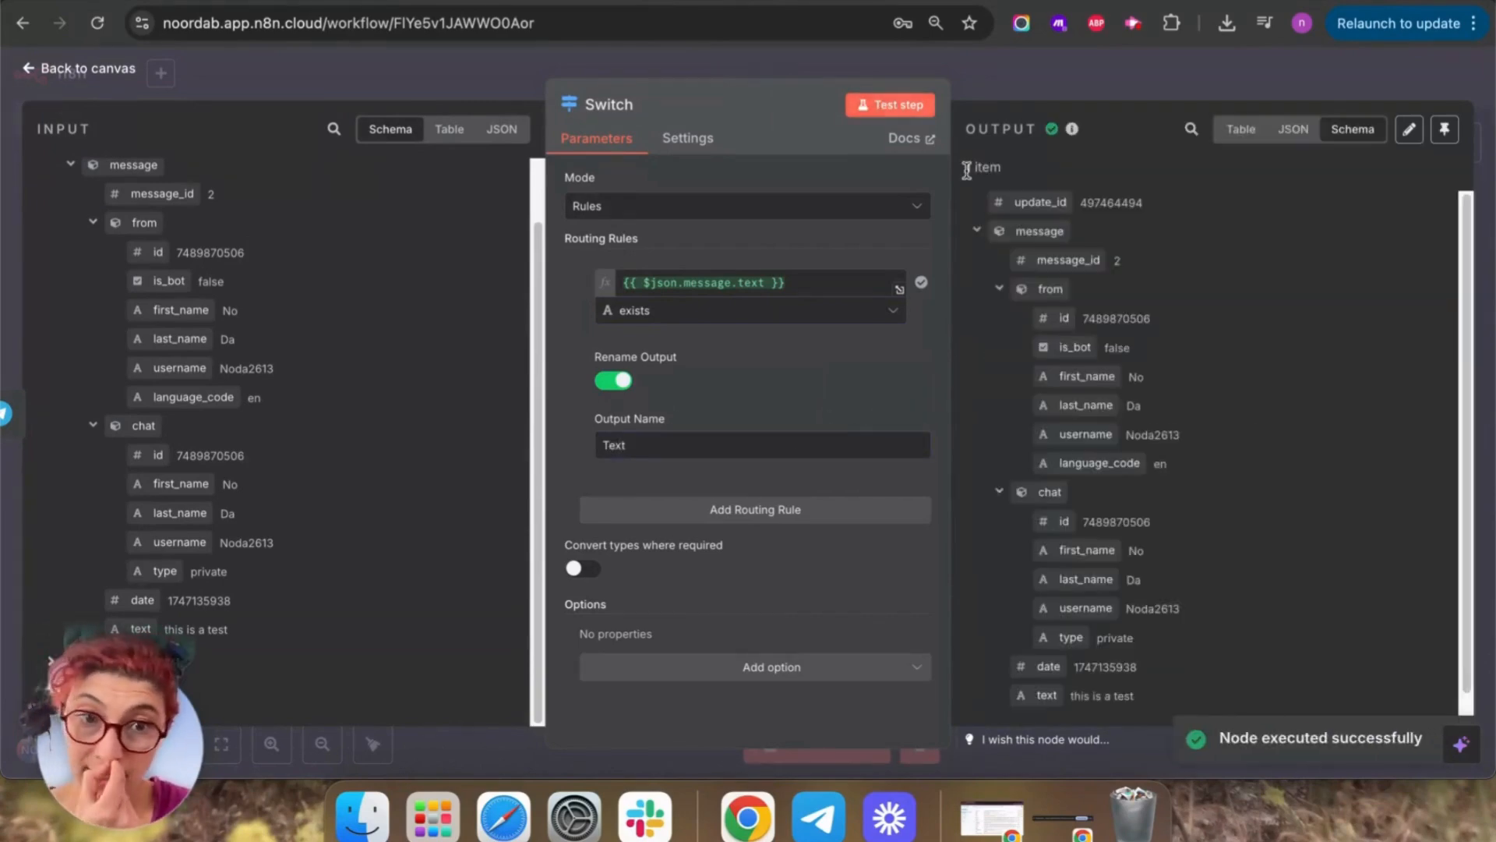
{"action": "scroll", "coordinate": [1282, 465], "scroll_direction": "down", "scroll_amount": 1}
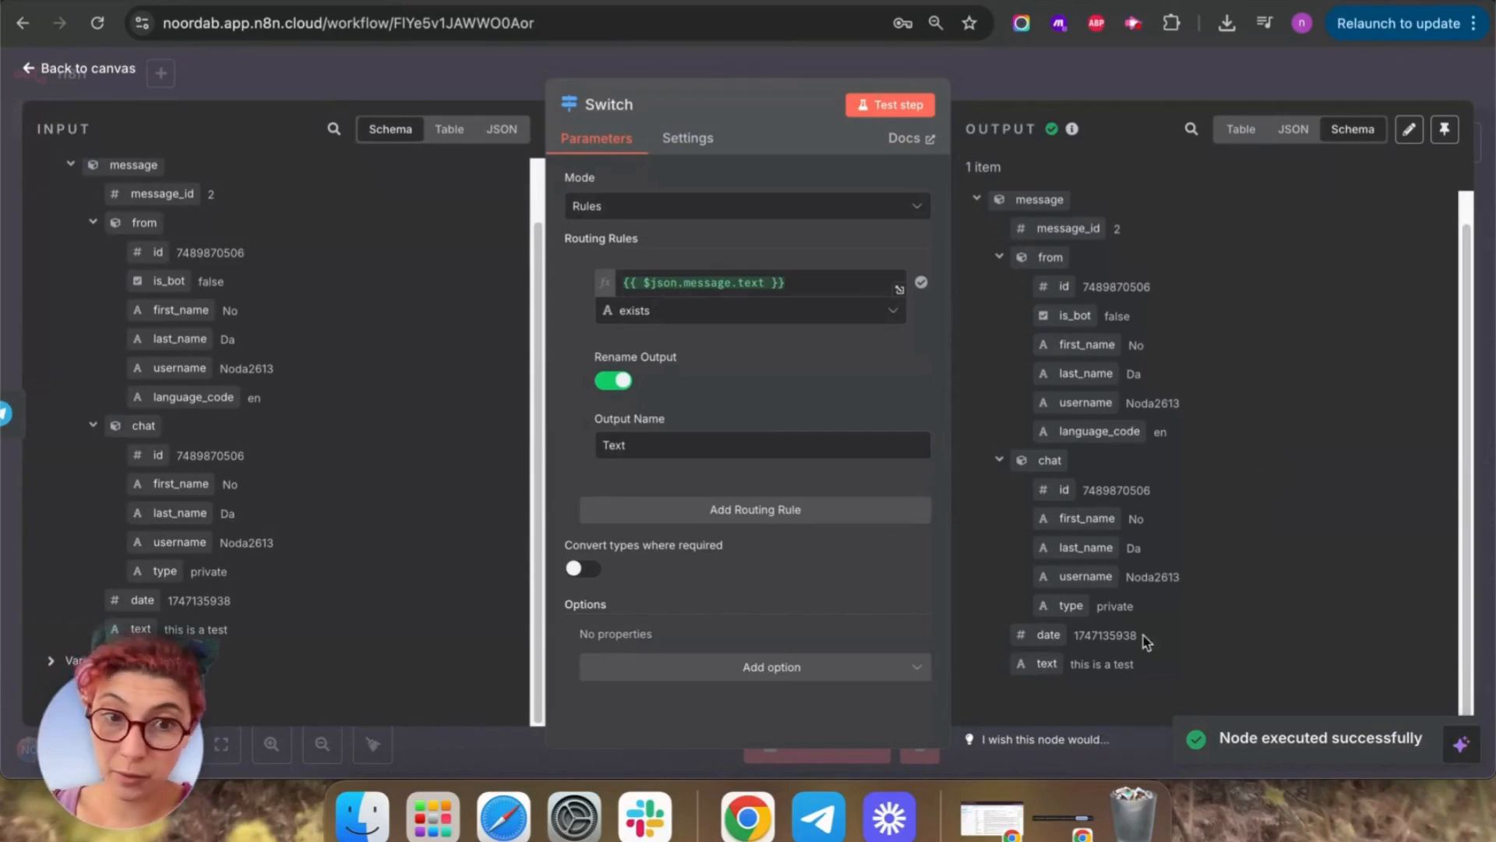
{"action": "left_click_drag", "start_coordinate": [1158, 667], "coordinate": [1015, 683]}
{"action": "left_click", "coordinate": [1416, 668]}
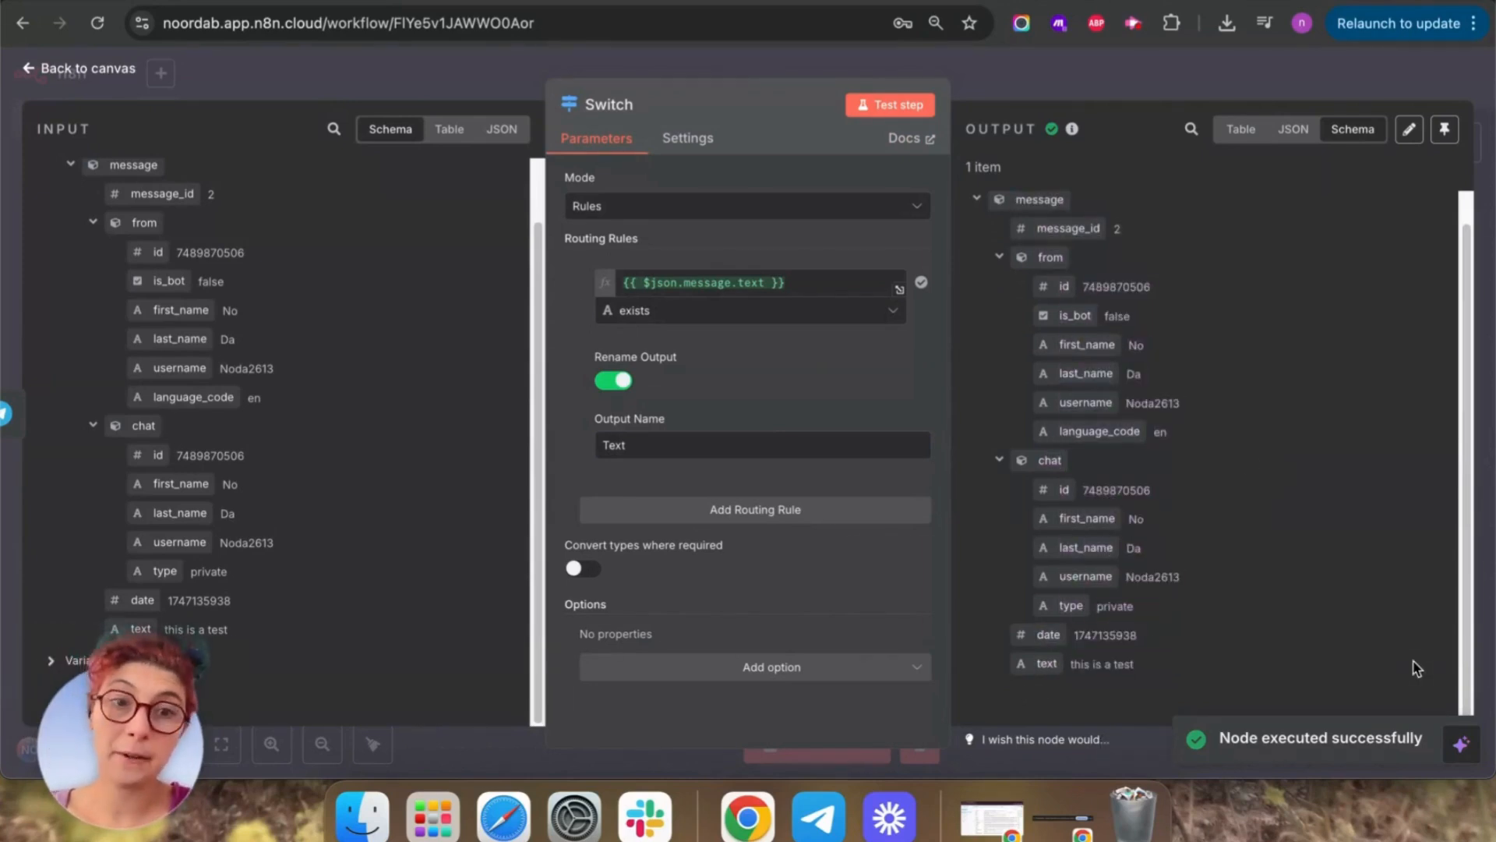
{"action": "left_click", "coordinate": [29, 69]}
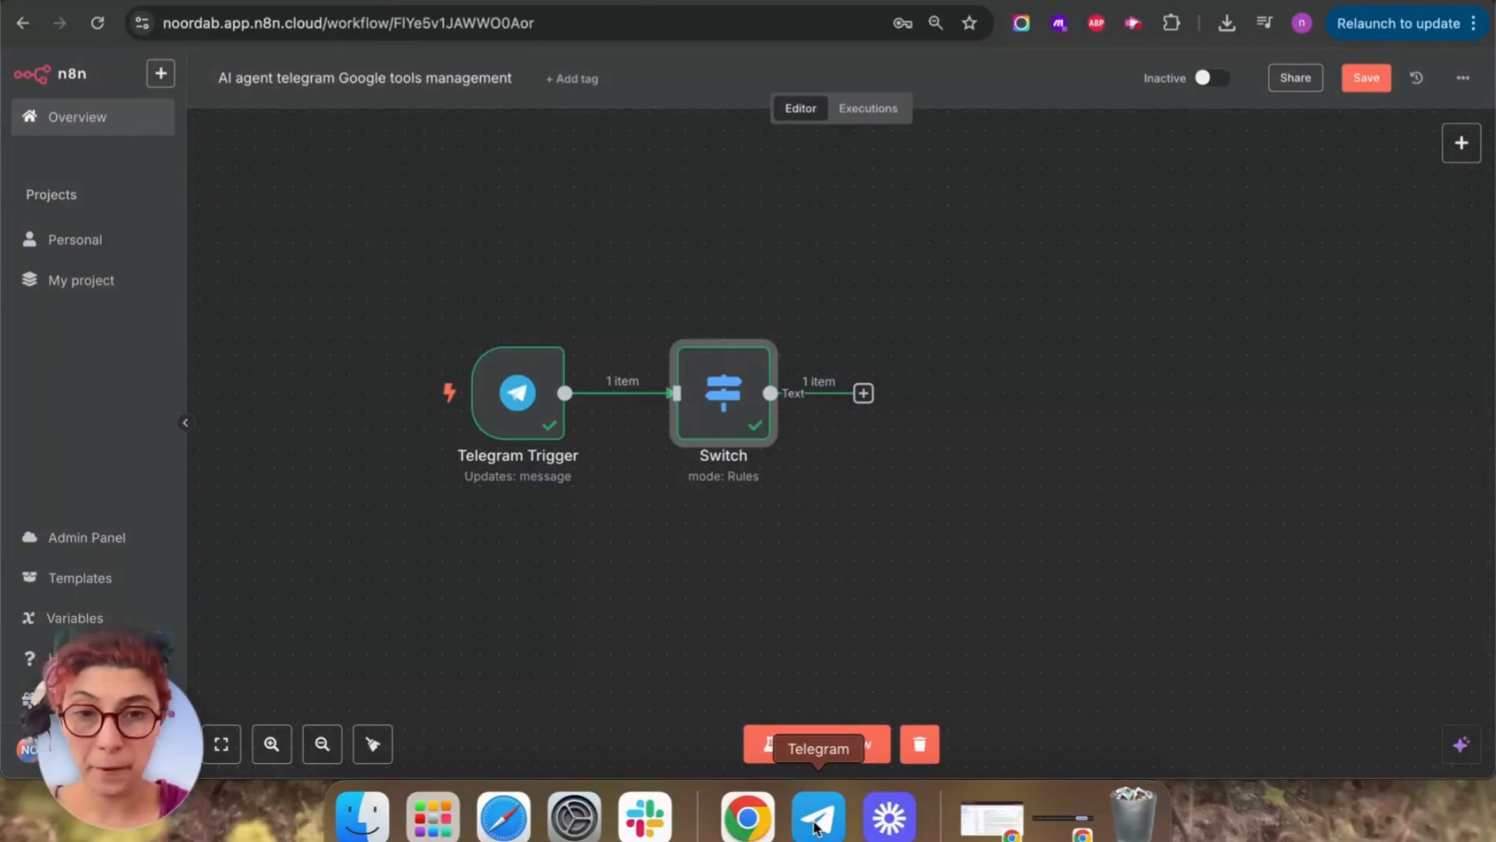
Record and send a short voice message to the bot in Telegram, then return to n8n.
{"action": "left_click", "coordinate": [816, 826]}
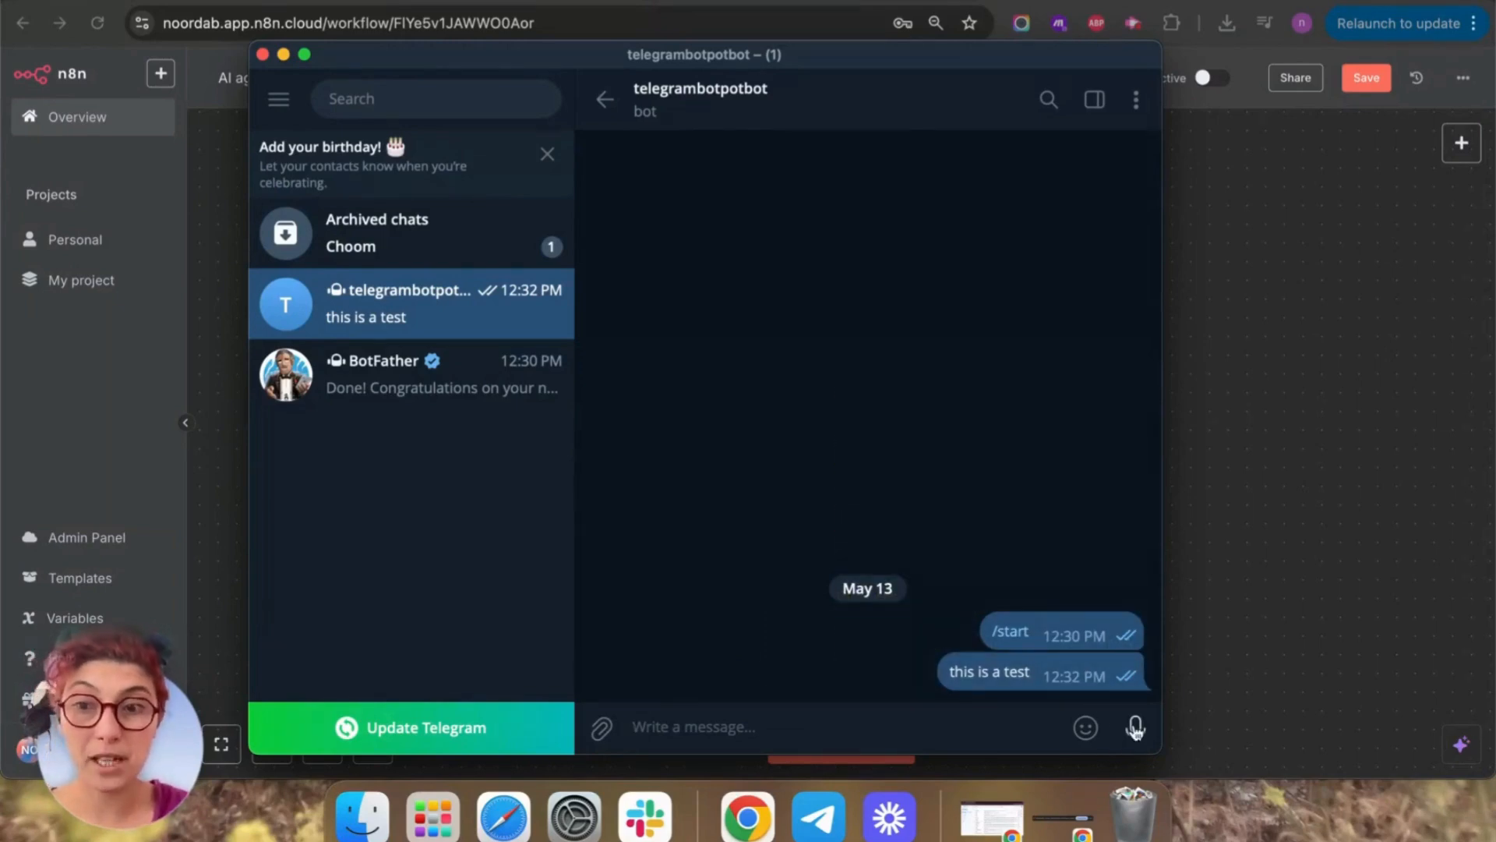
{"action": "left_click_drag", "start_coordinate": [1135, 729], "coordinate": [1072, 345]}
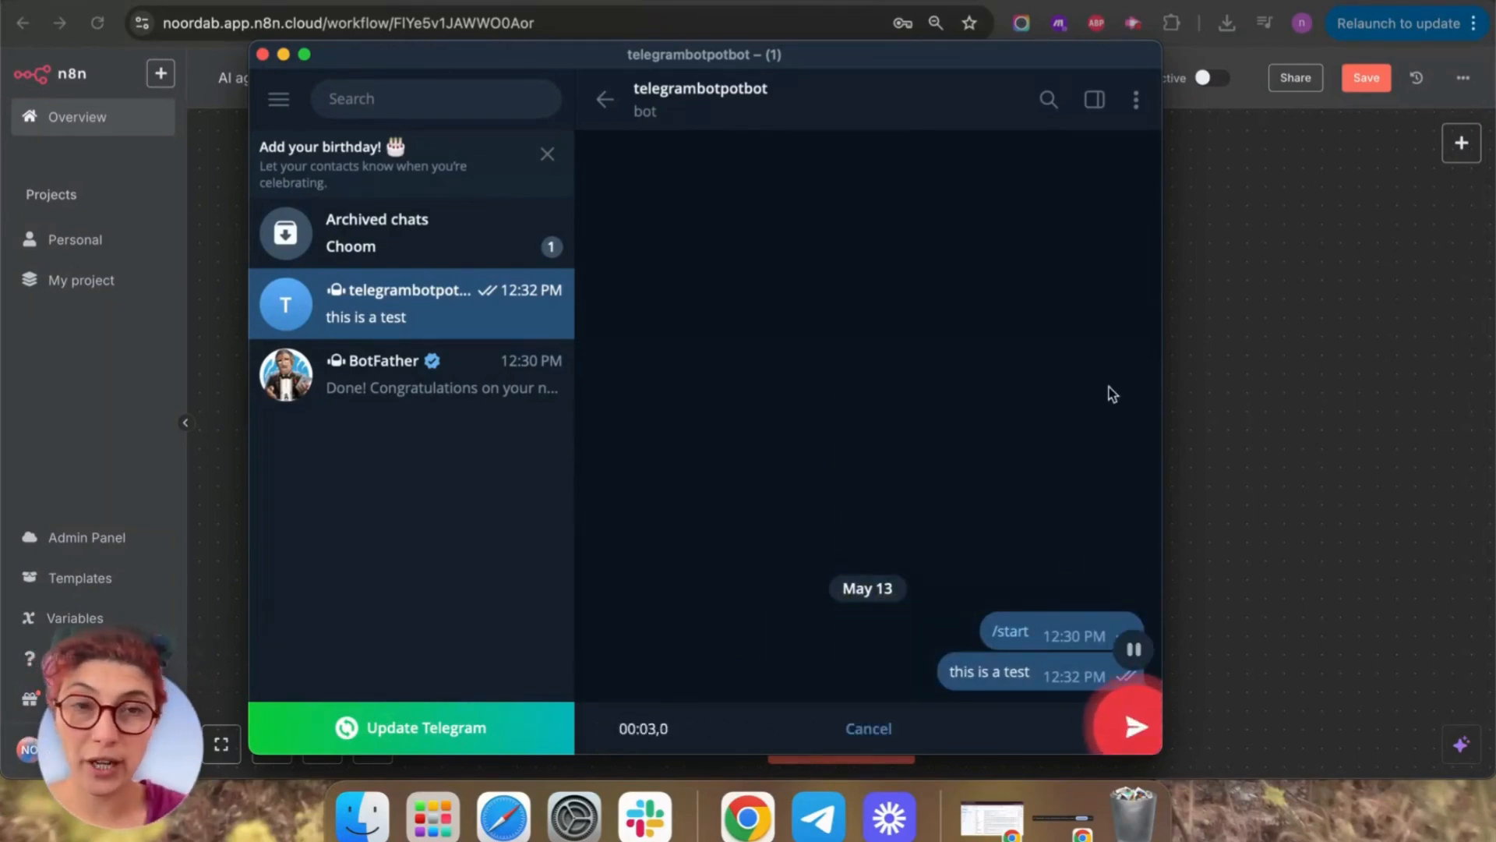
{"action": "left_click", "coordinate": [1136, 727]}
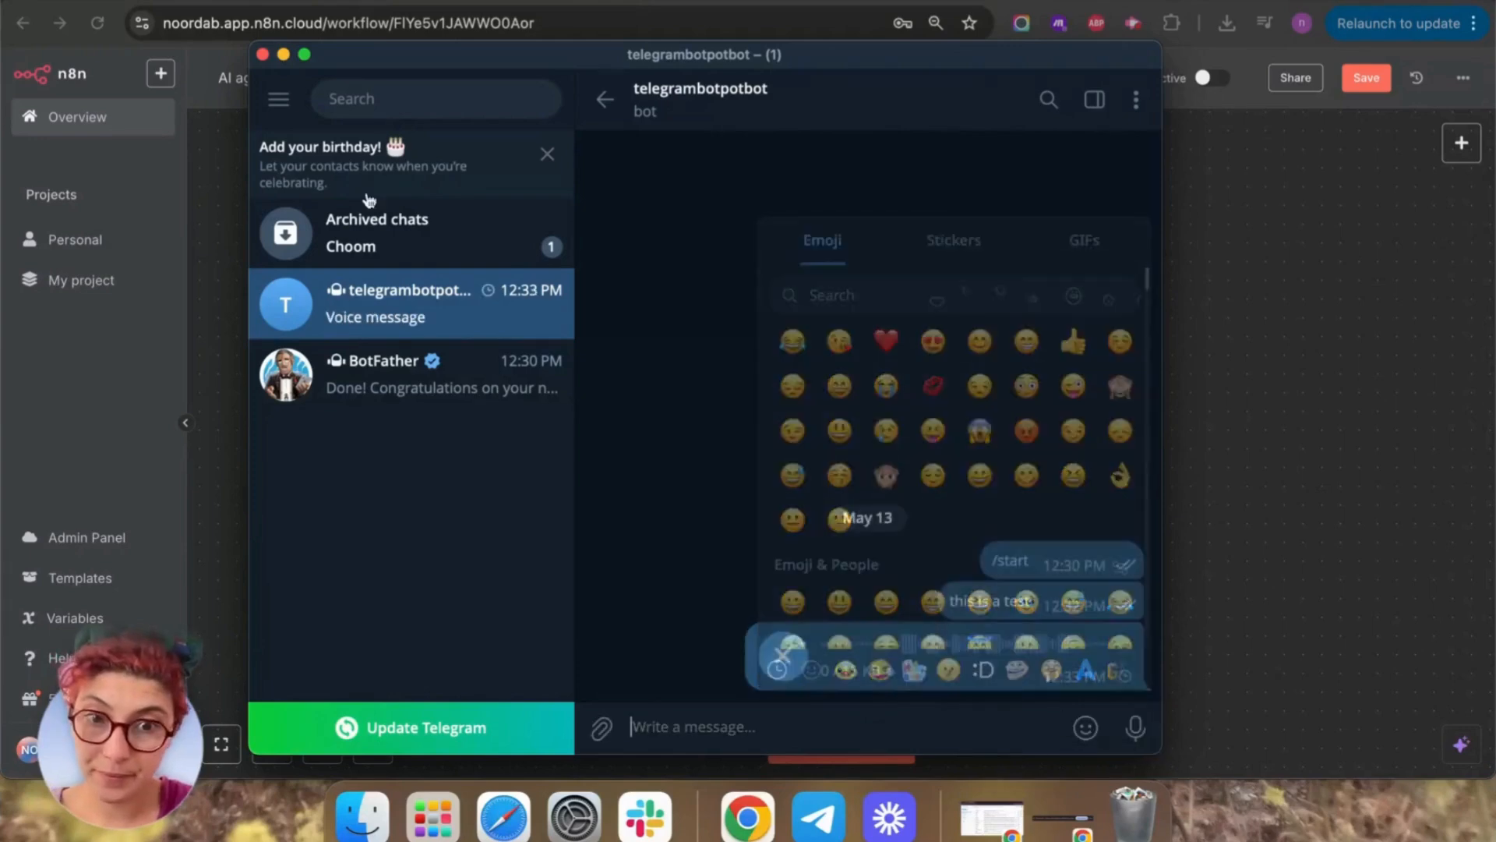
{"action": "left_click", "coordinate": [1339, 446]}
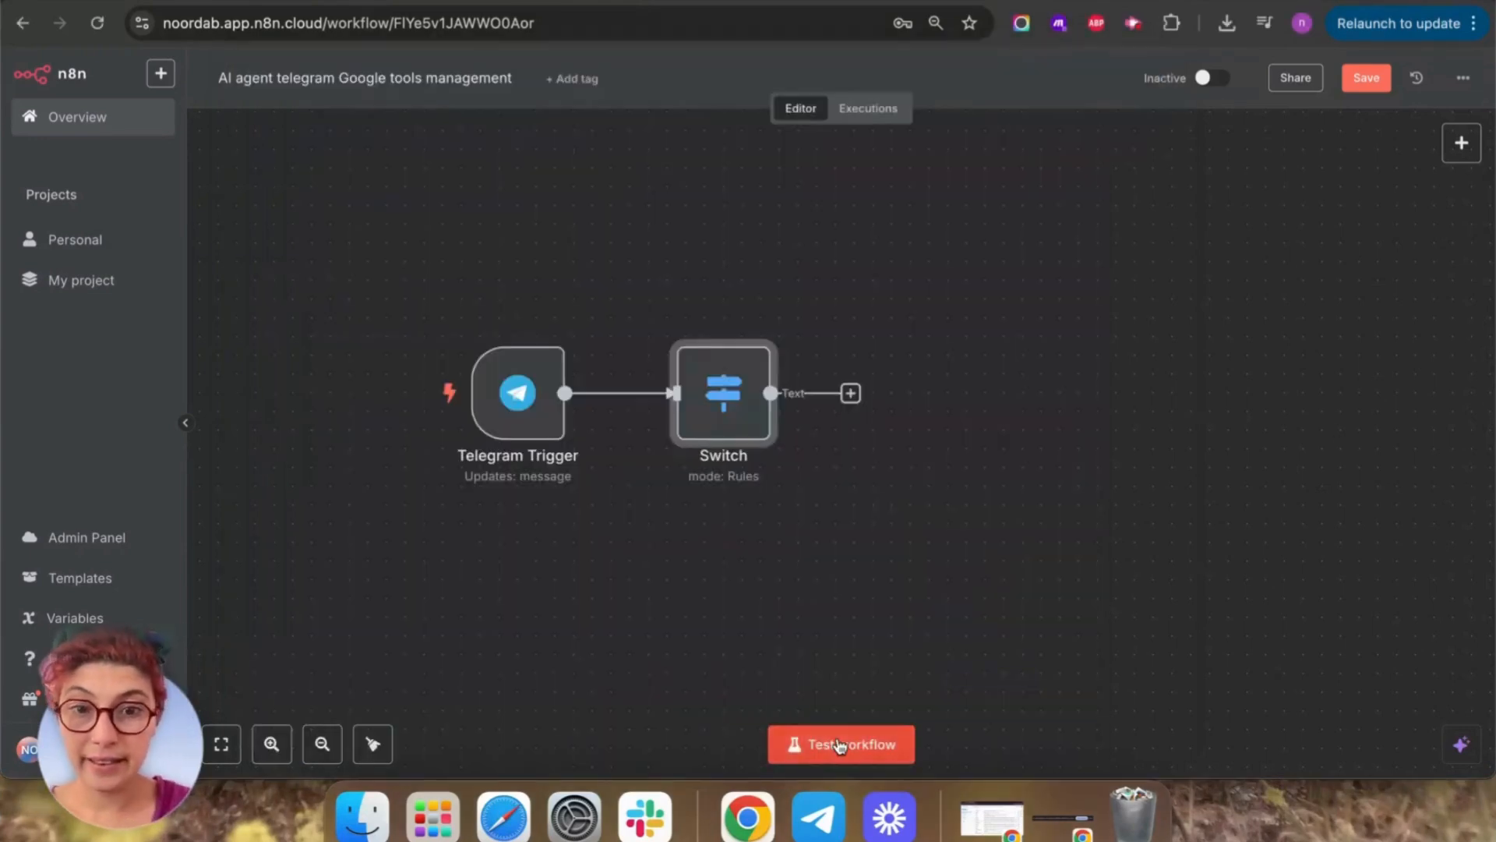
Start a workflow test run and add a second routing rule to the Switch node.
{"action": "left_click", "coordinate": [835, 742]}
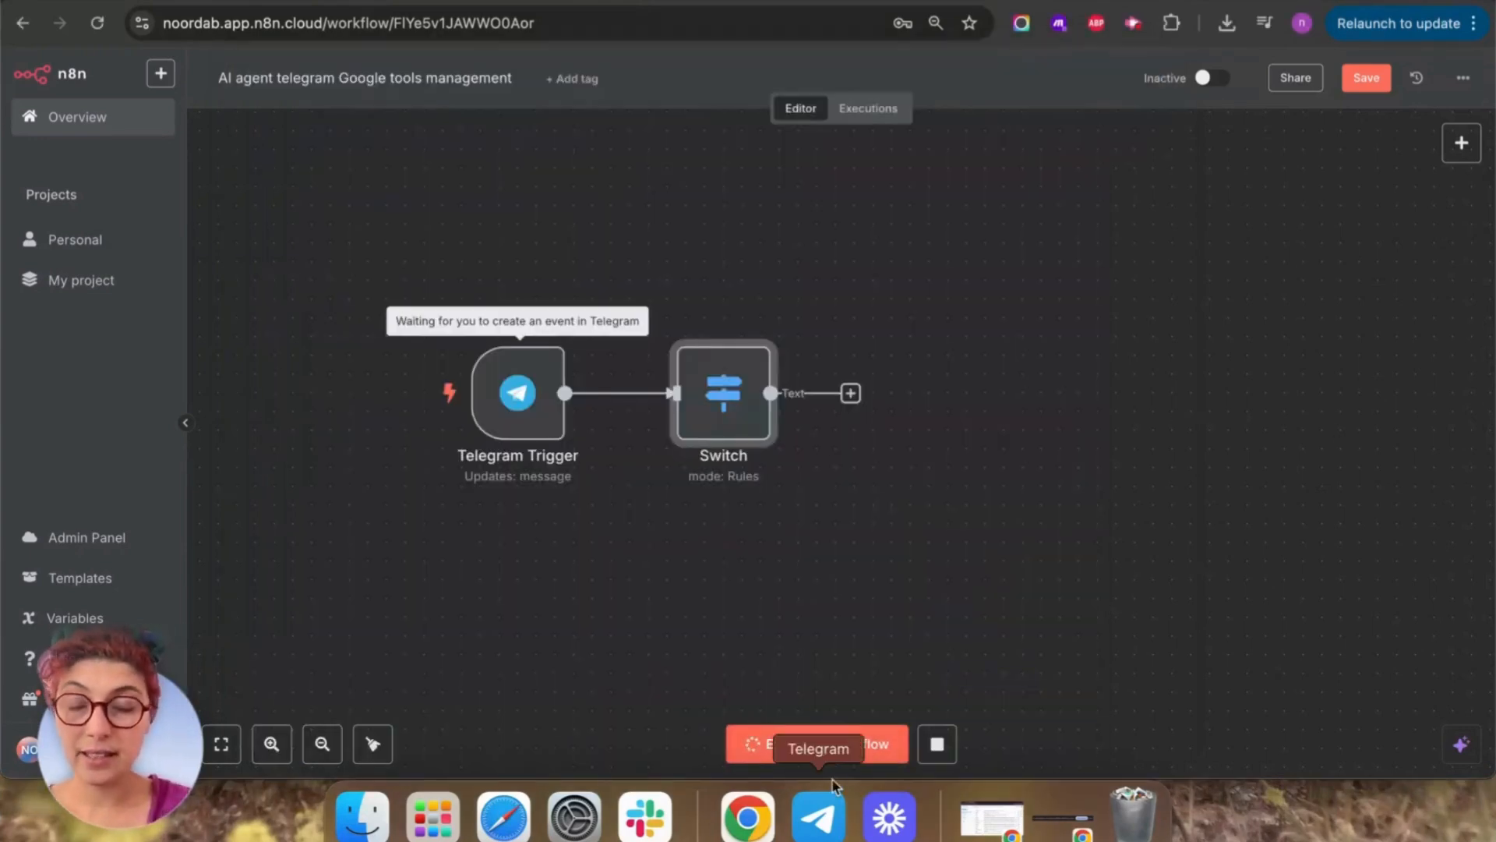
{"action": "double_click", "coordinate": [722, 401]}
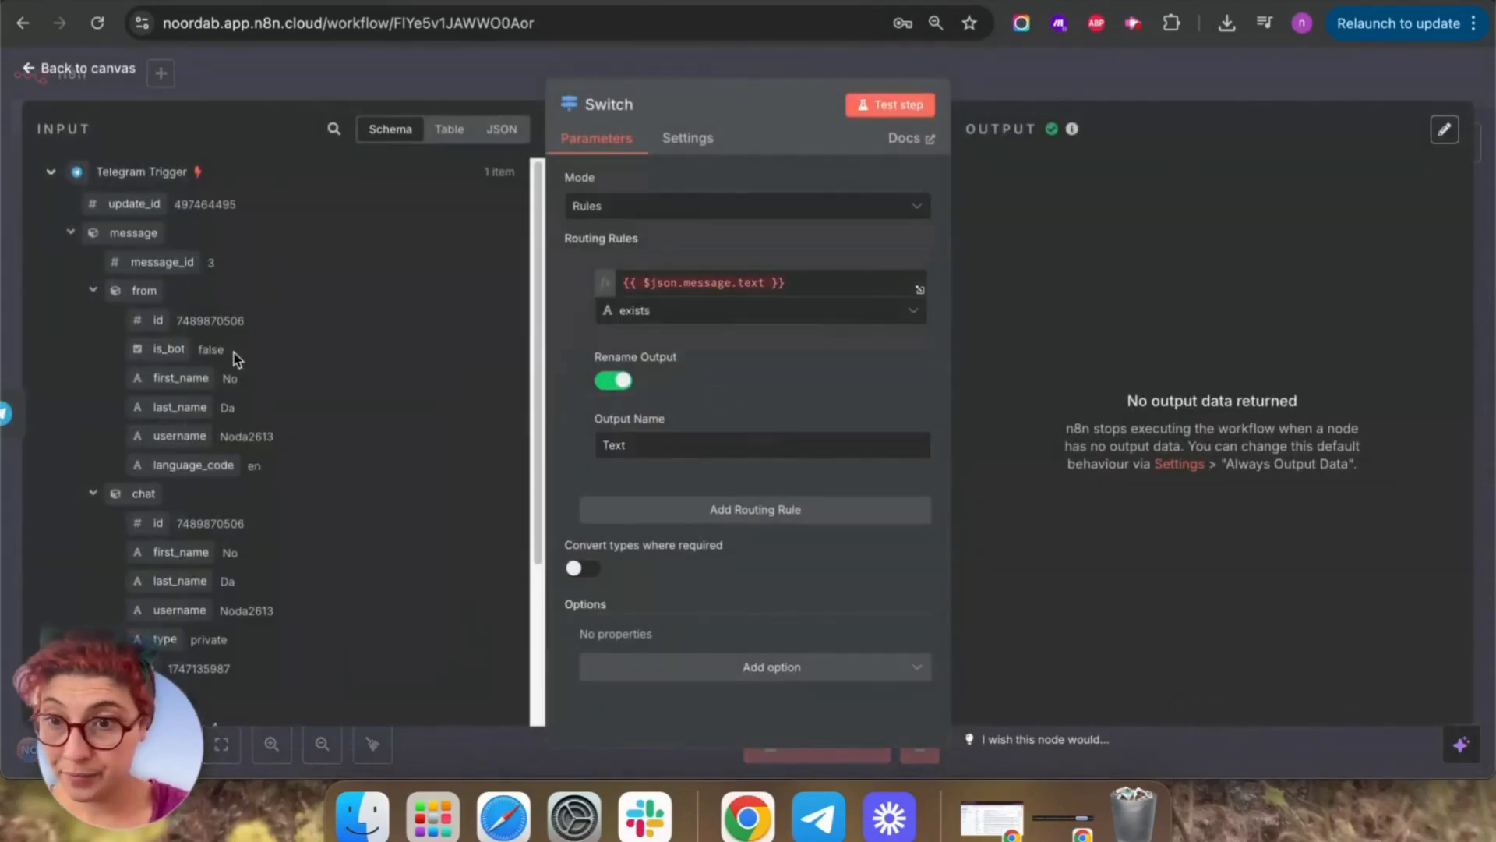
{"action": "scroll", "coordinate": [346, 567], "scroll_direction": "down", "scroll_amount": 5}
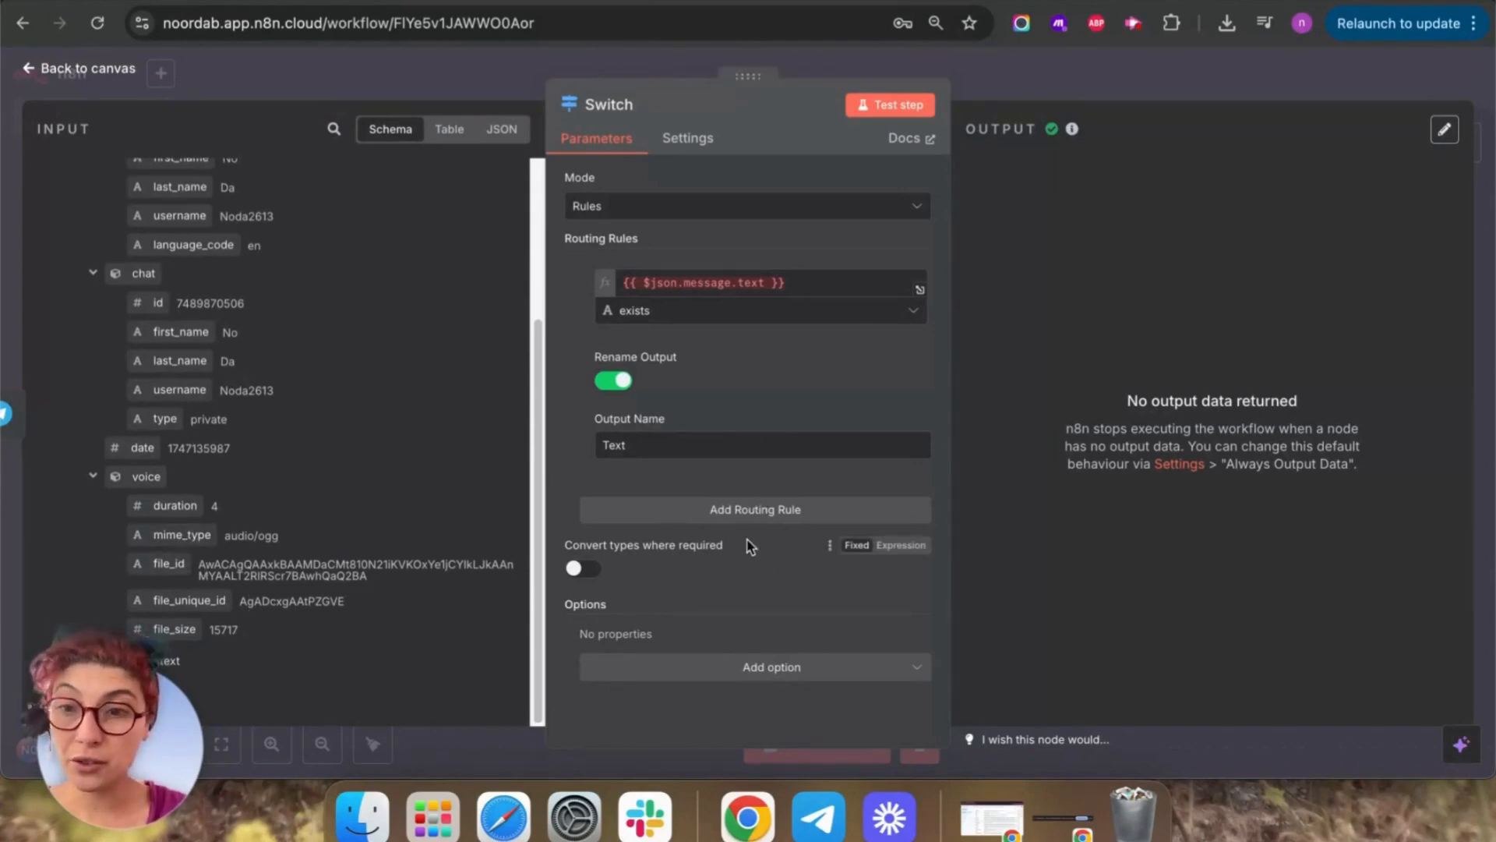
{"action": "left_click", "coordinate": [788, 514]}
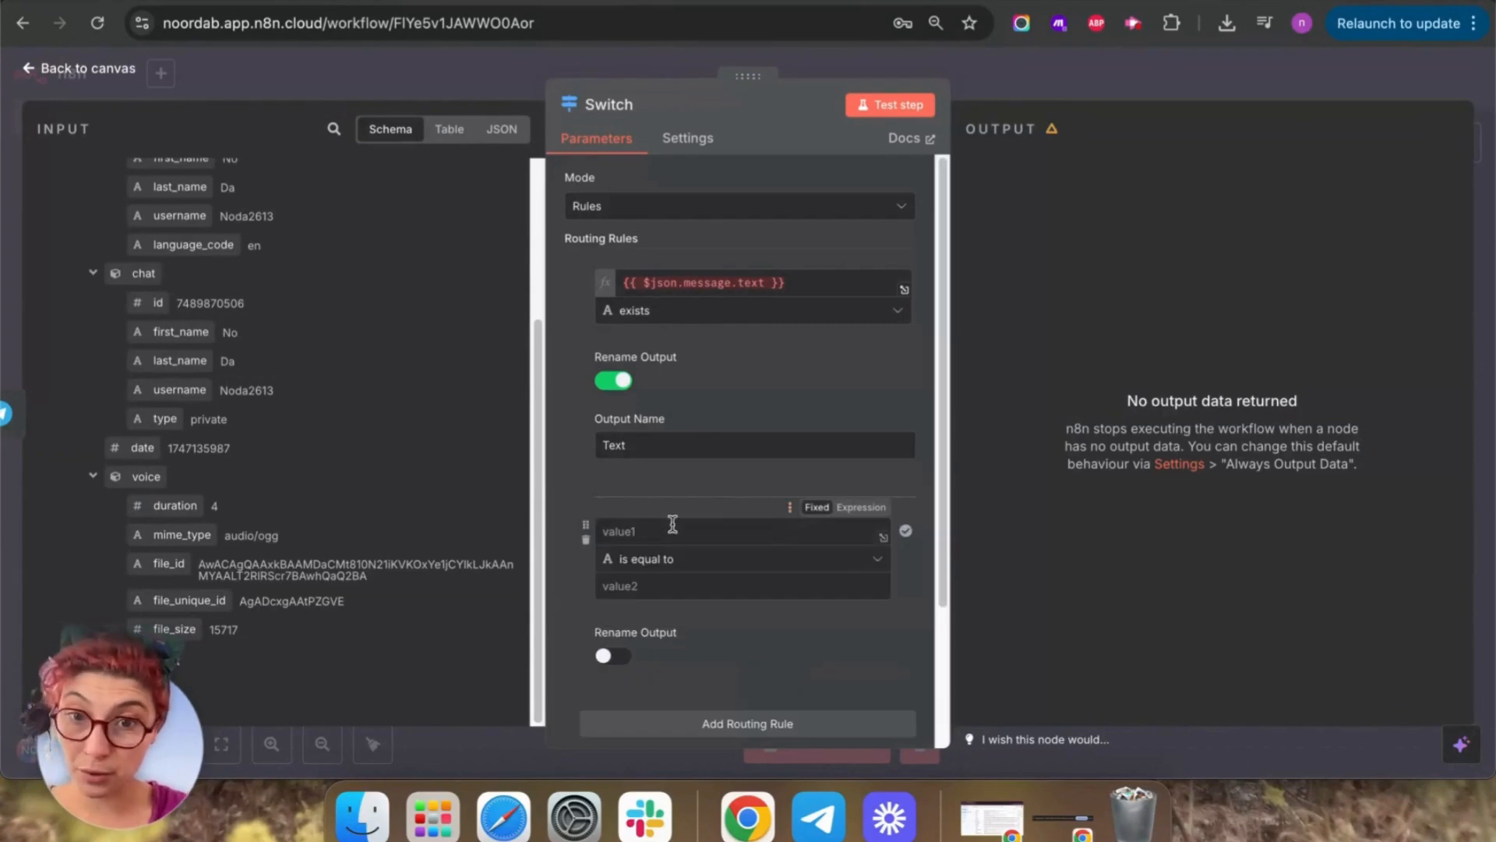
{"action": "scroll", "coordinate": [672, 523], "scroll_direction": "down", "scroll_amount": 2}
Make the new rule check that message.voice.file_id exists, and test it.
{"action": "left_click", "coordinate": [654, 375]}
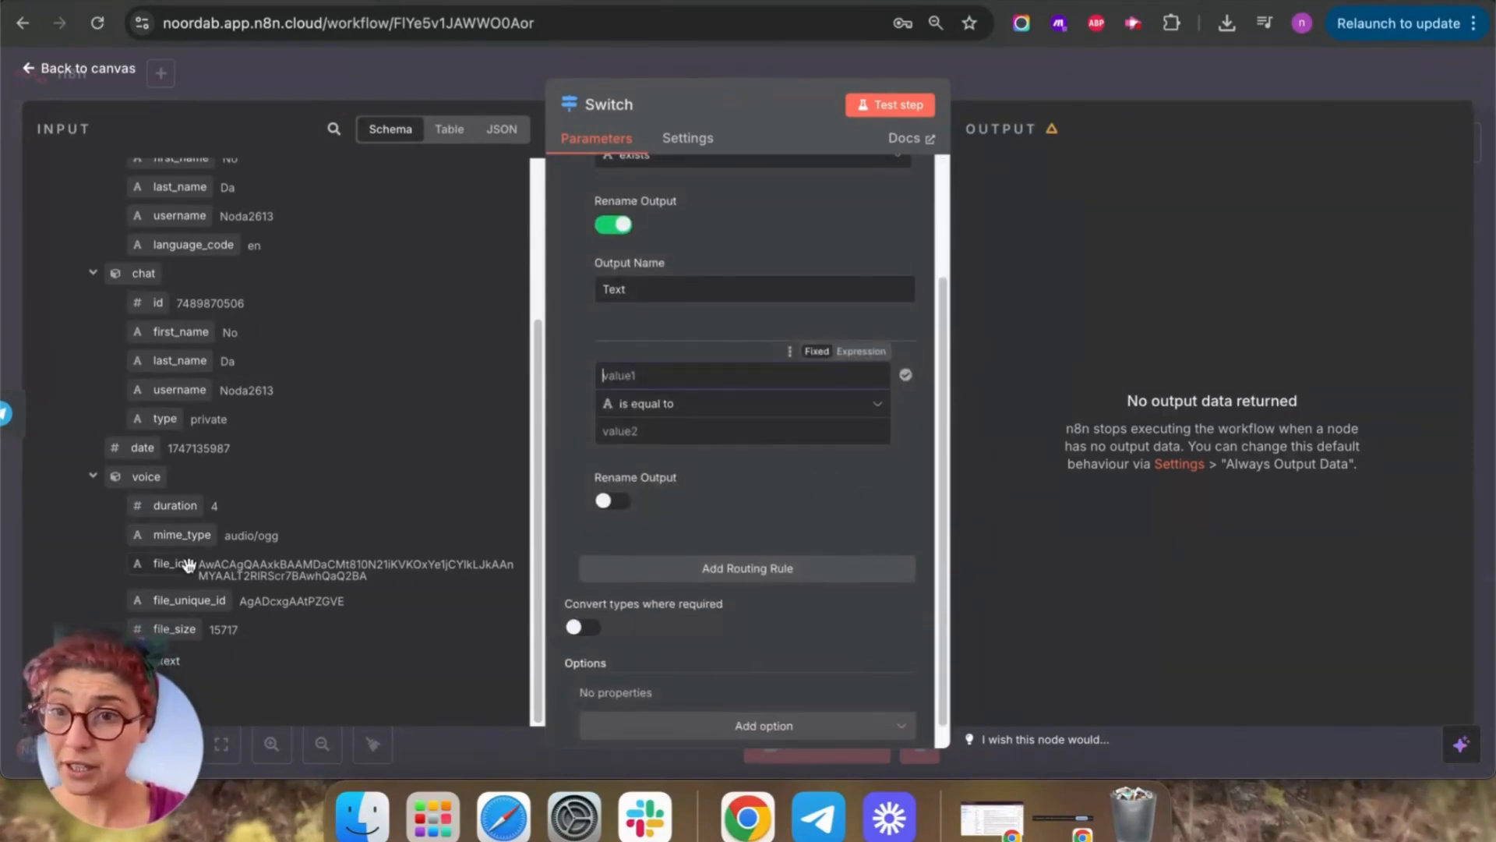
{"action": "left_click_drag", "start_coordinate": [187, 564], "coordinate": [655, 377]}
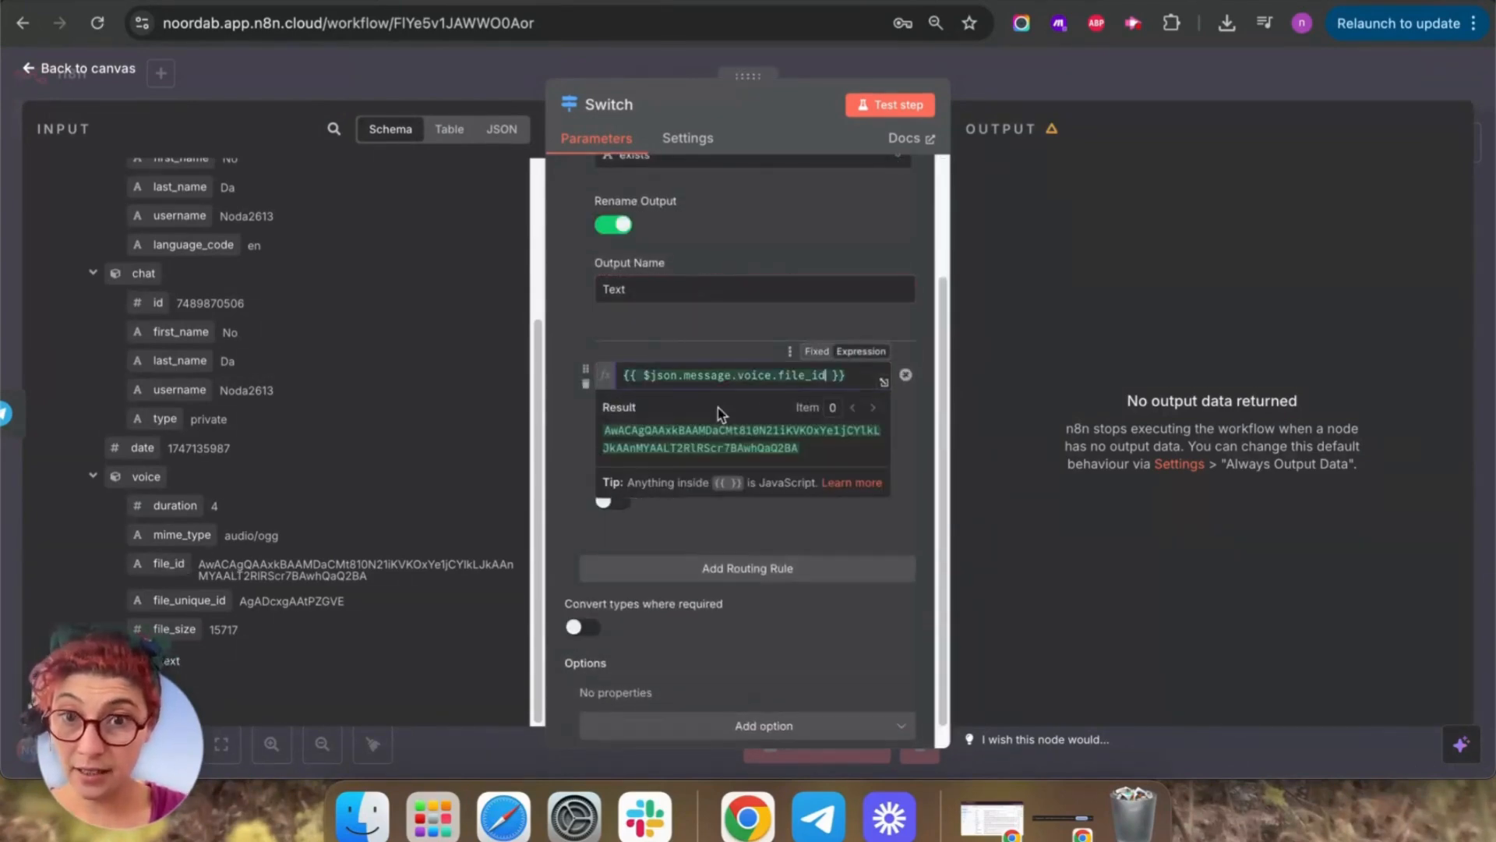
{"action": "left_click", "coordinate": [879, 537]}
{"action": "left_click", "coordinate": [784, 411]}
{"action": "mouse_move", "coordinate": [841, 466]}
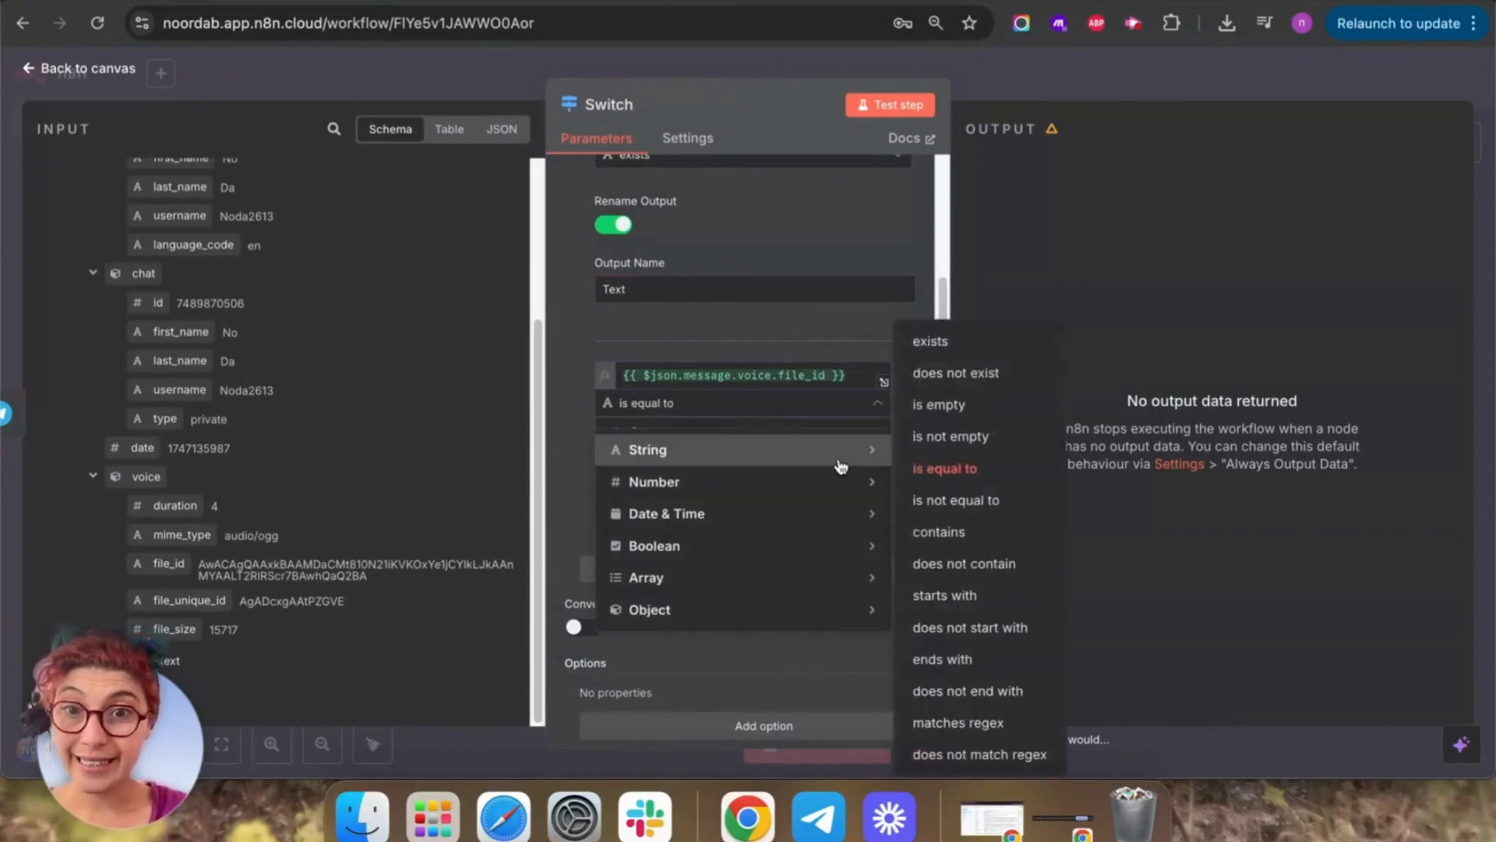
{"action": "left_click", "coordinate": [916, 341]}
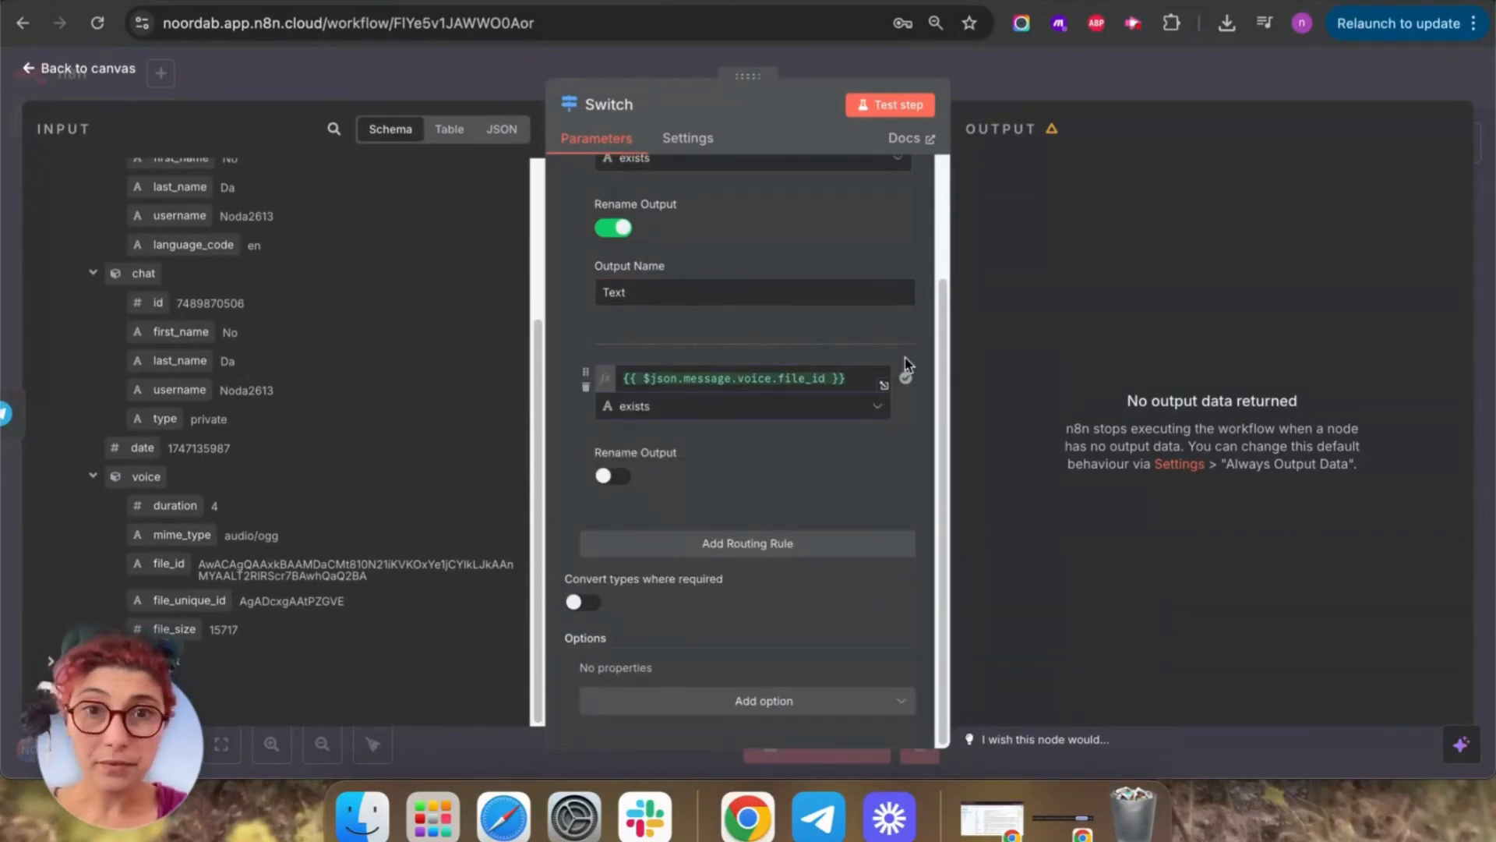
{"action": "left_click", "coordinate": [896, 107]}
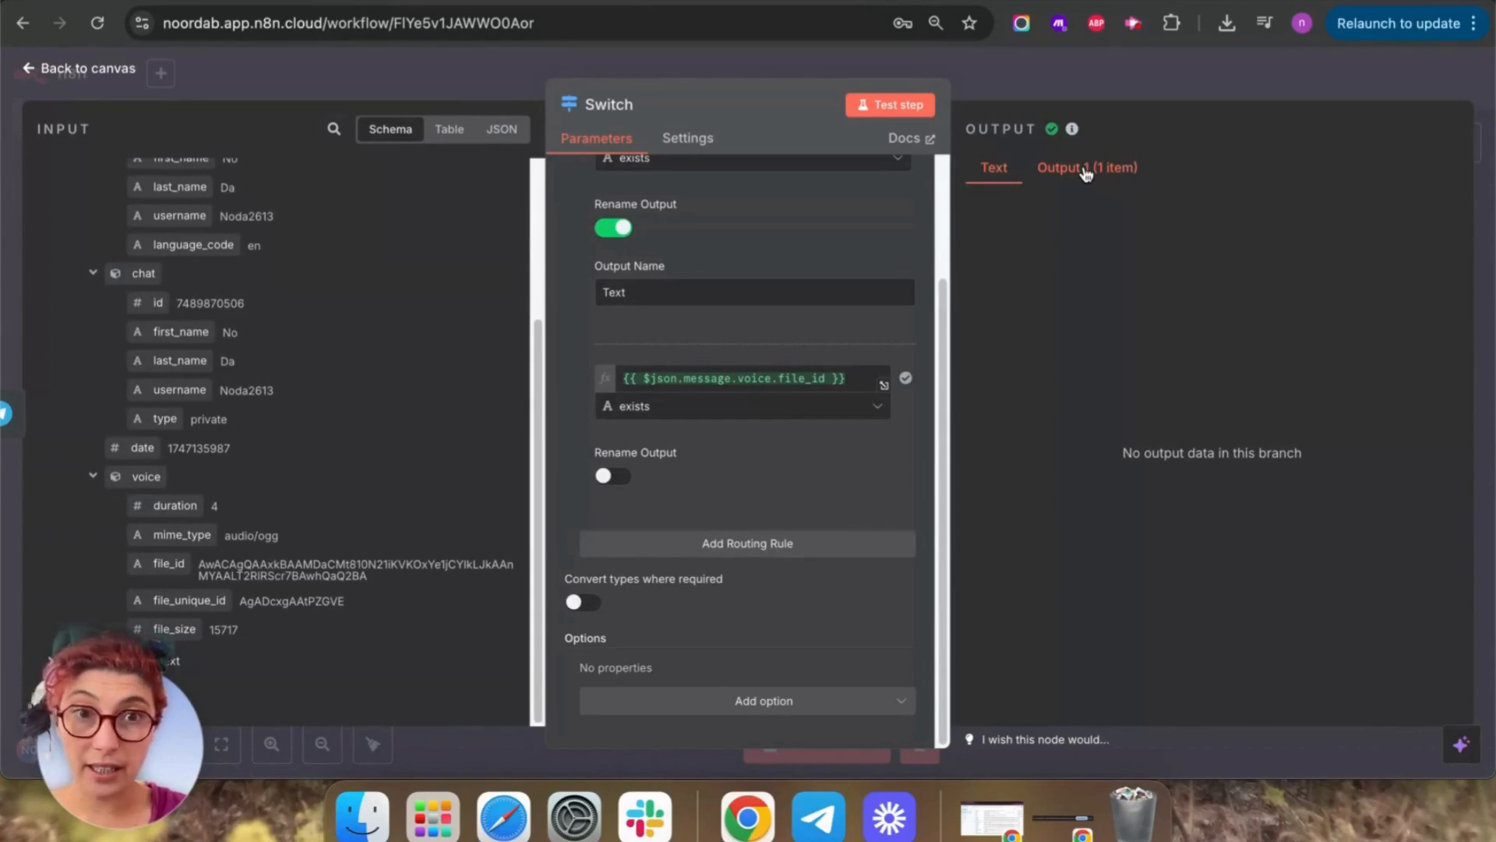
Rename the second output to 'Voice note' and confirm it receives 1 item.
{"action": "left_click", "coordinate": [613, 476]}
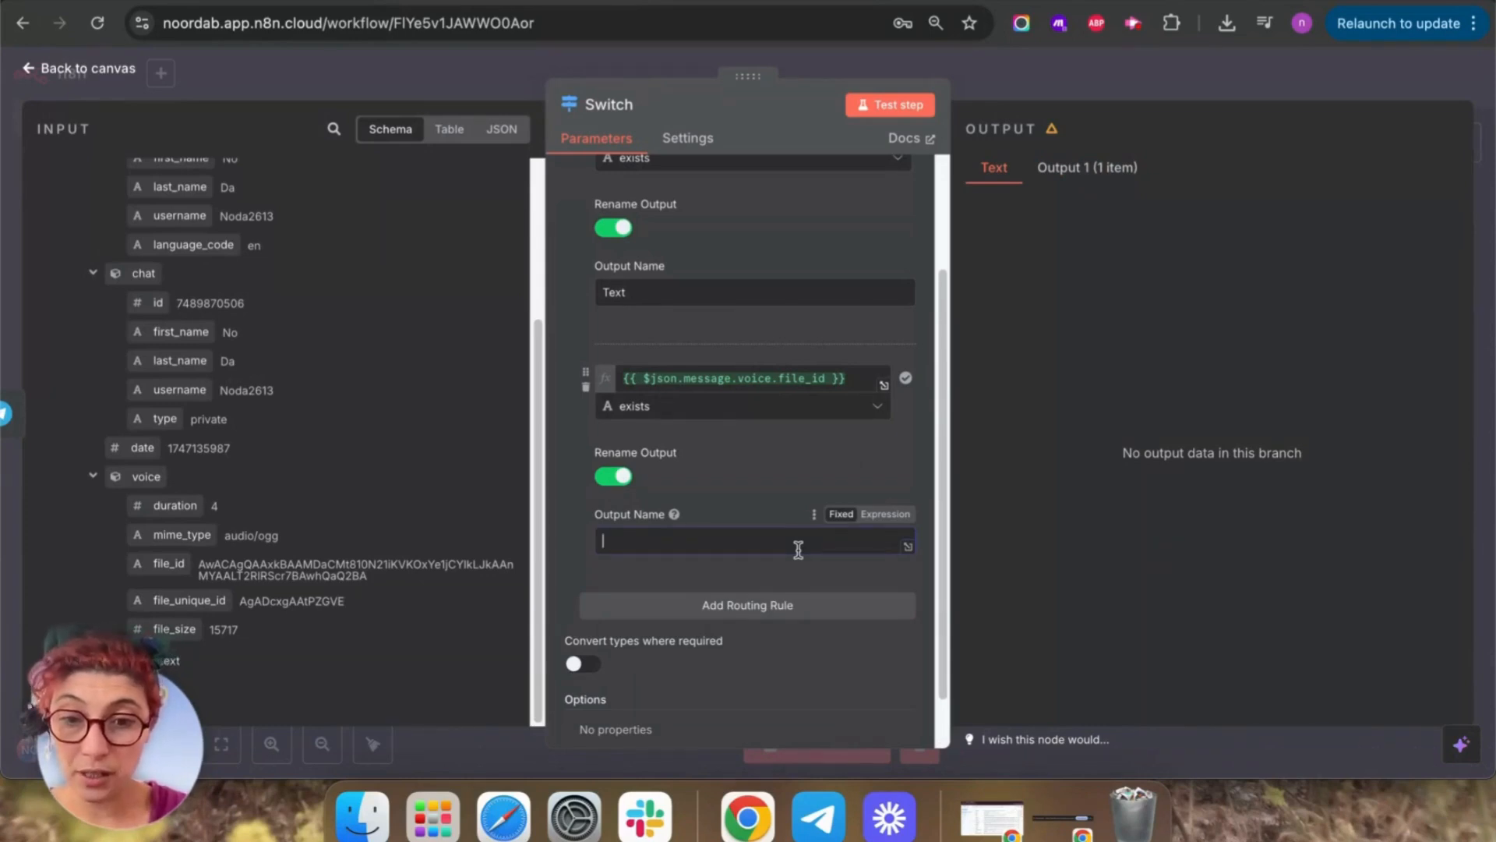
{"action": "type", "text": "Voice note"}
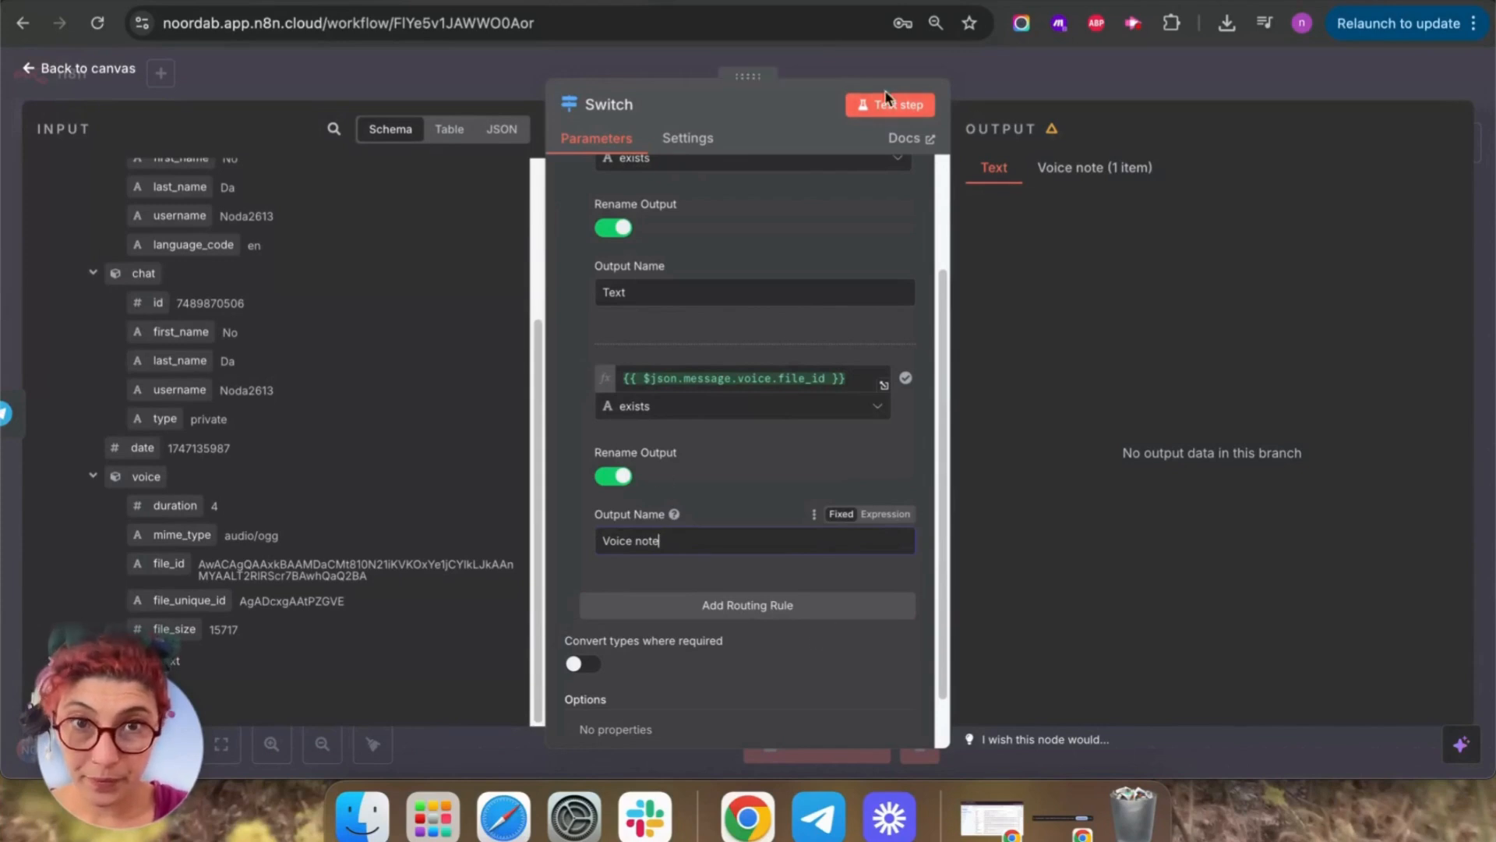
{"action": "left_click", "coordinate": [815, 453]}
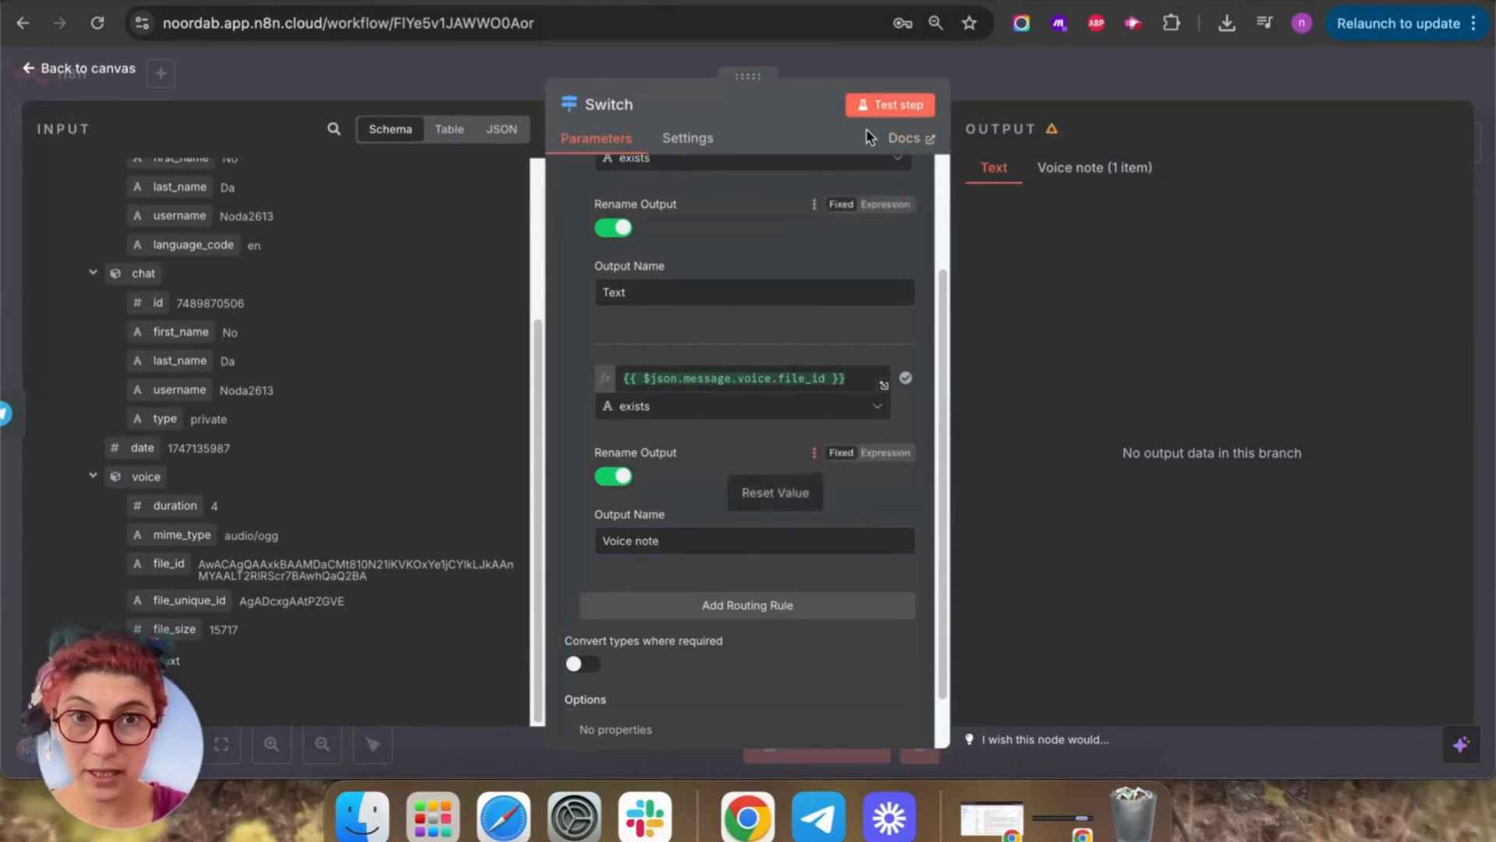
{"action": "left_click", "coordinate": [893, 93]}
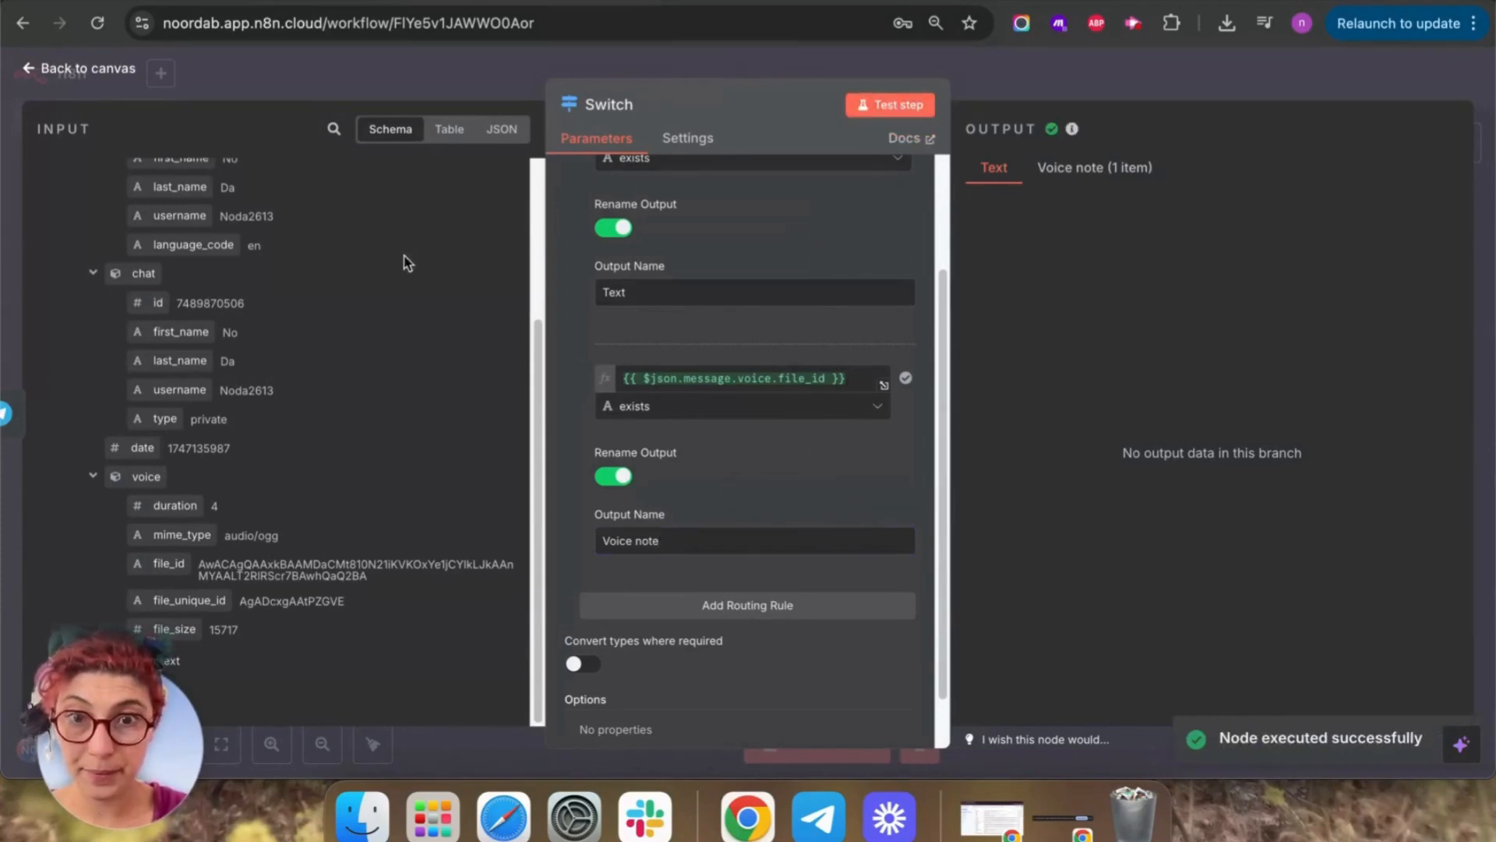
{"action": "left_click", "coordinate": [1082, 170]}
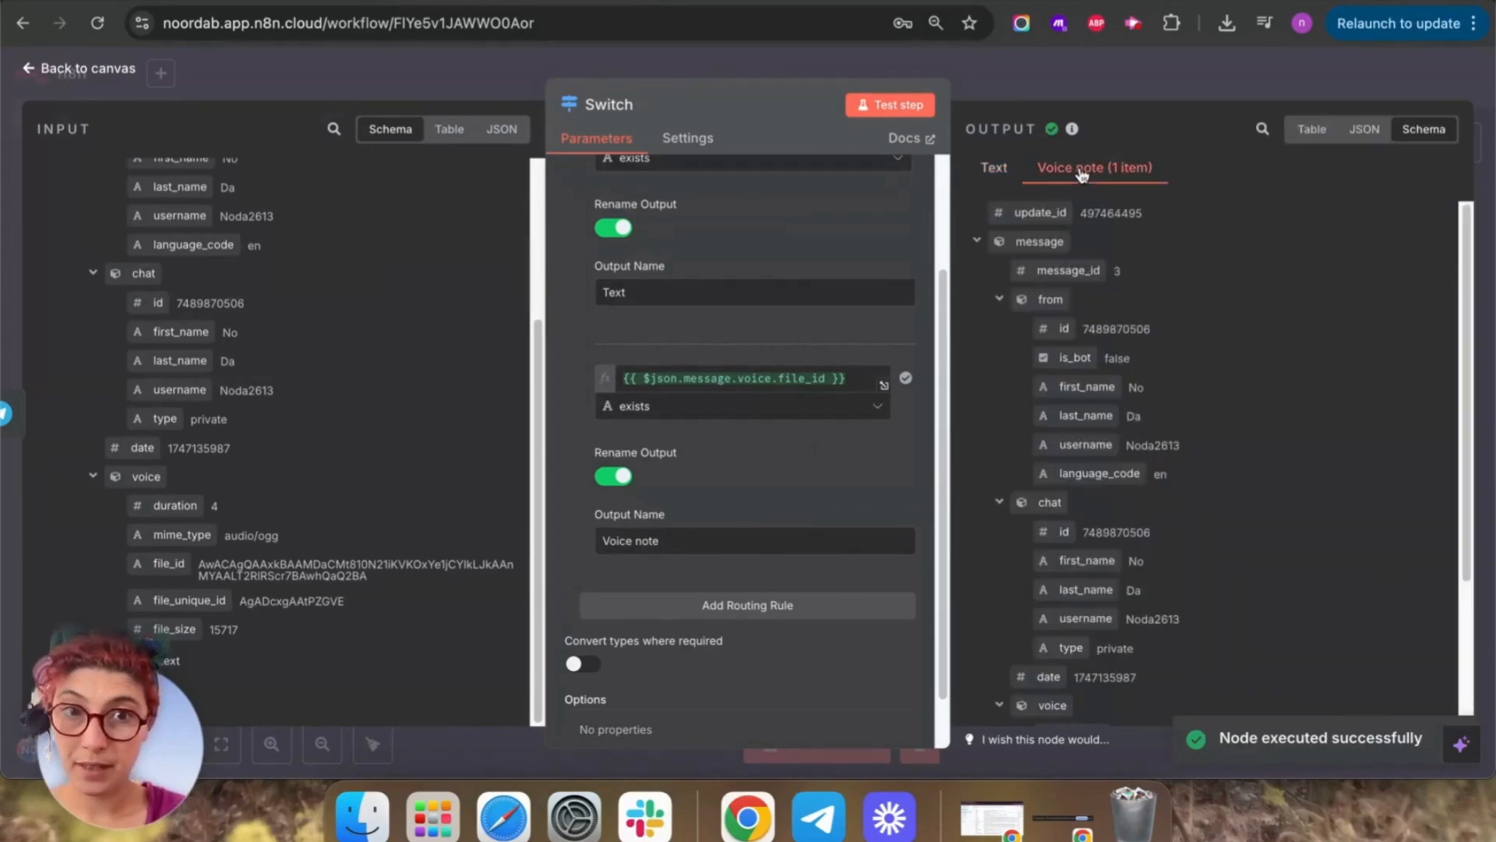
{"action": "scroll", "coordinate": [1352, 611], "scroll_direction": "down", "scroll_amount": 5}
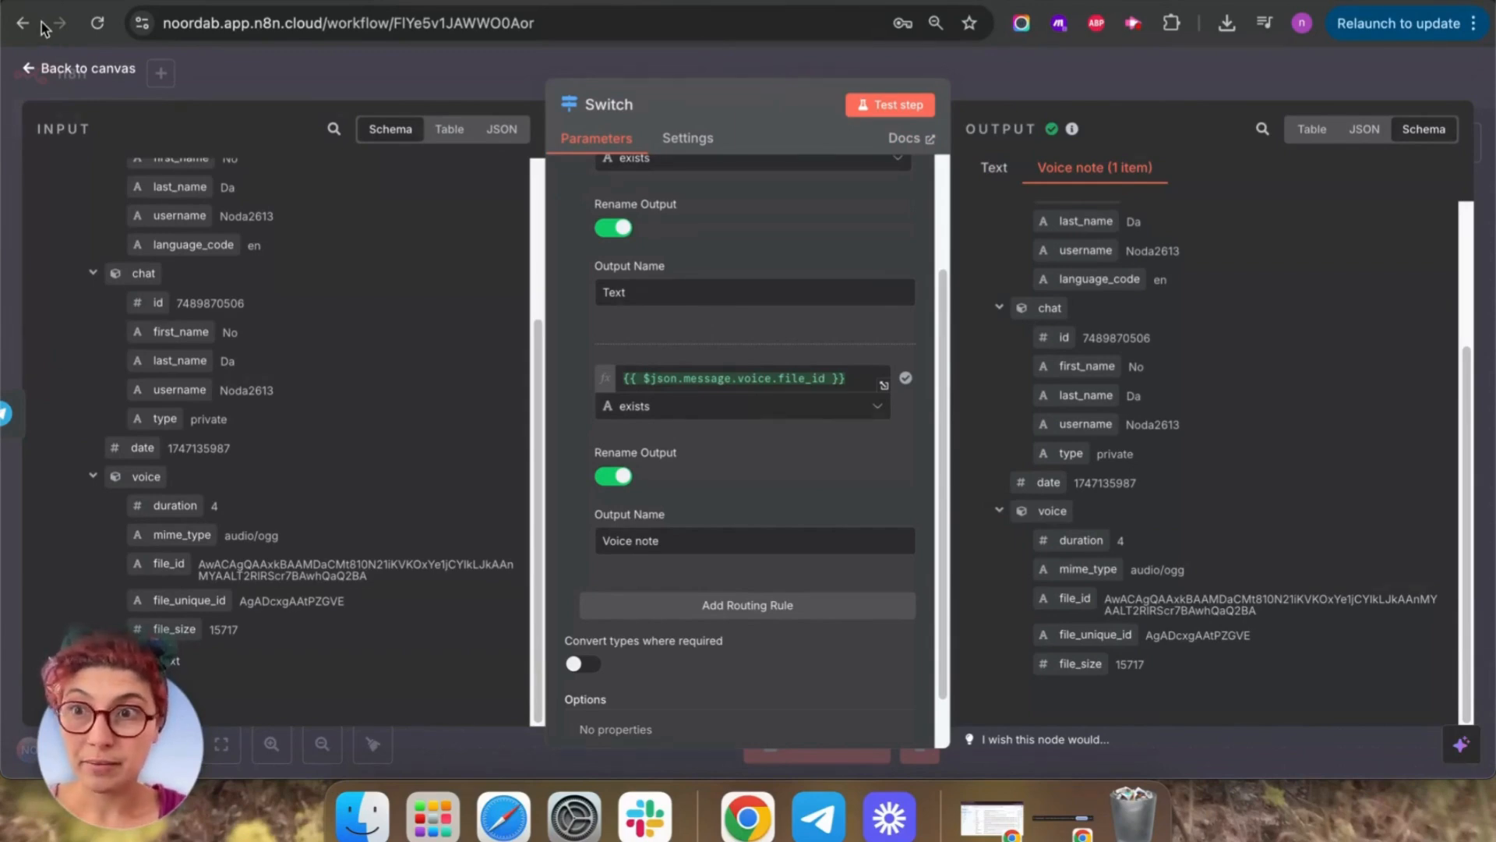
Review the Switch routing rules and position the canvas near the Voice note output.
{"action": "left_click", "coordinate": [49, 68]}
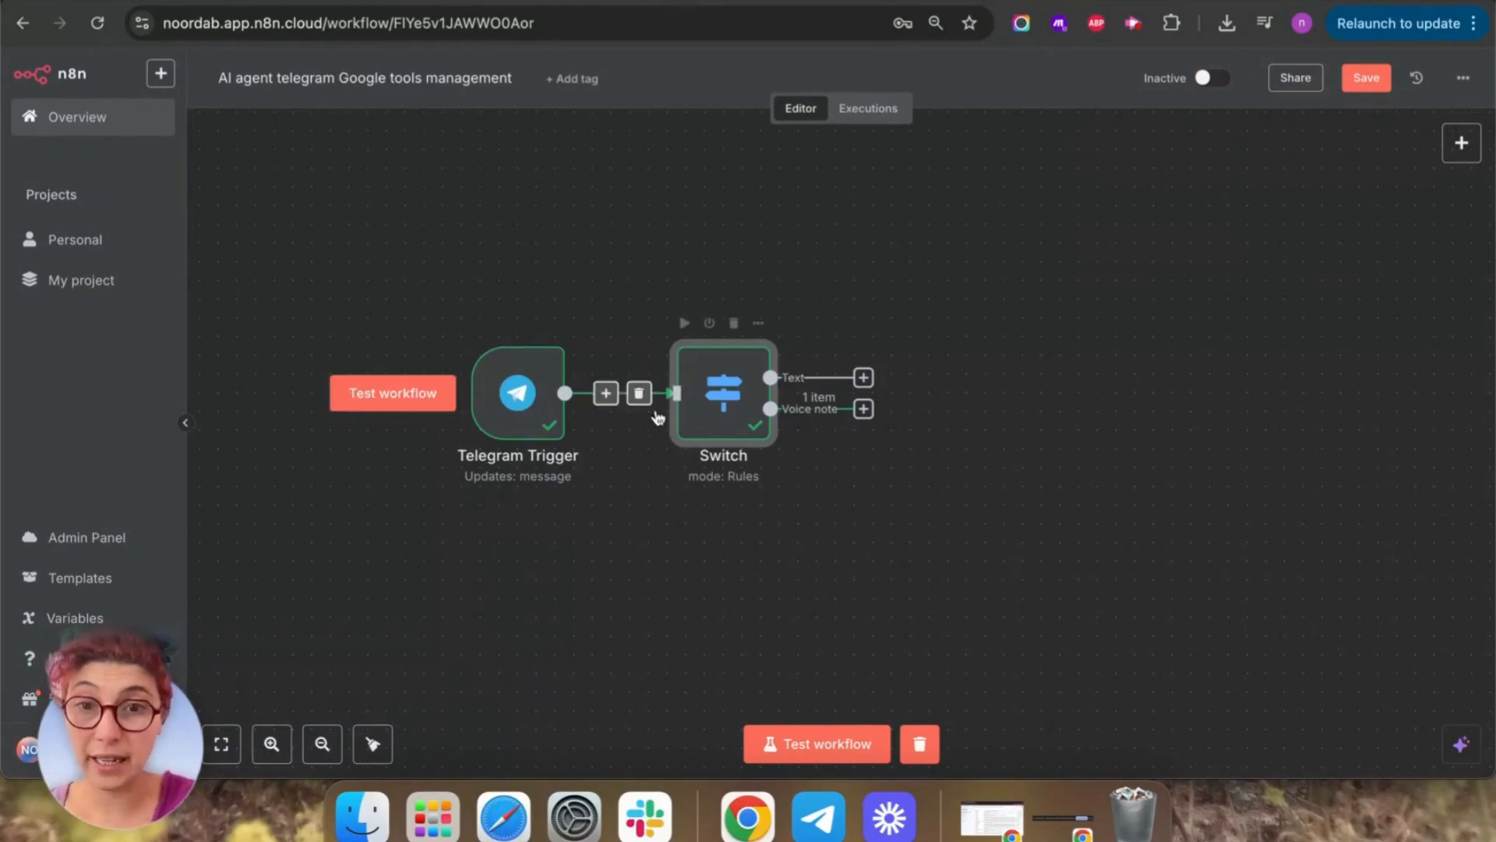
{"action": "double_click", "coordinate": [703, 394]}
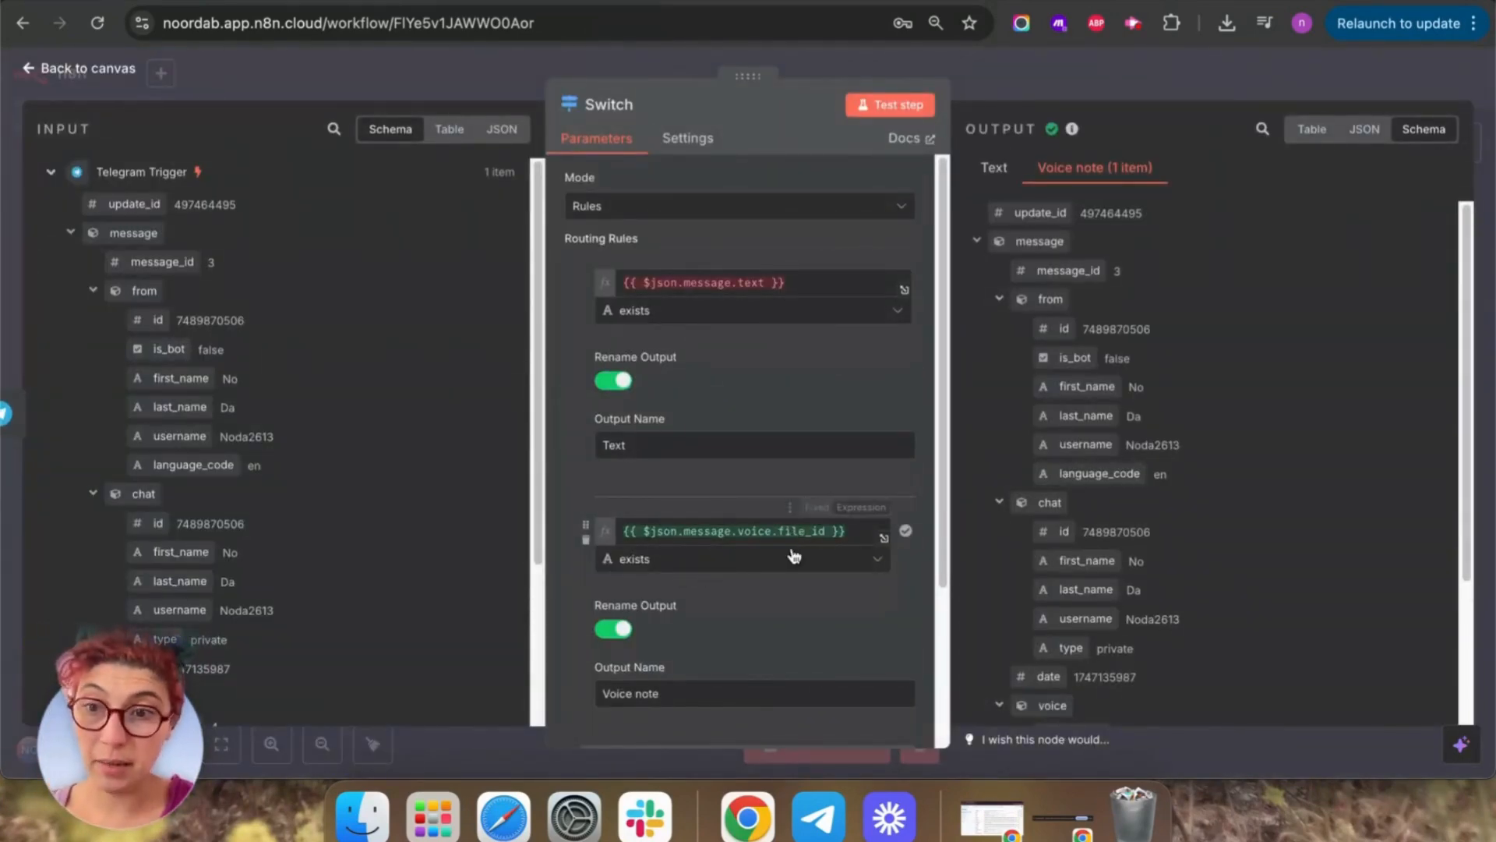
{"action": "left_click", "coordinate": [41, 68]}
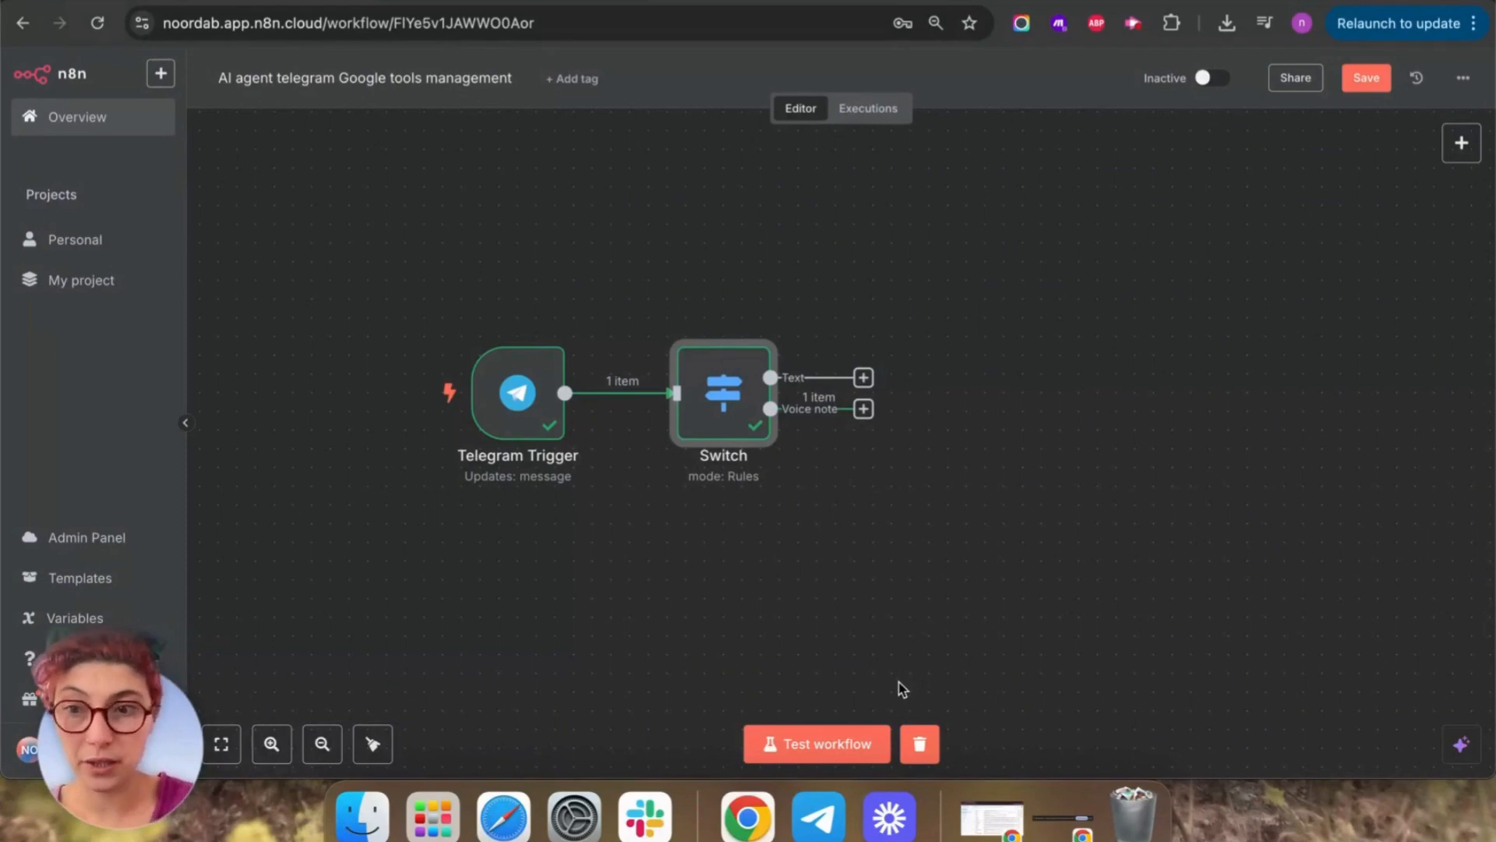
{"action": "left_click_drag", "start_coordinate": [1066, 437], "coordinate": [928, 377]}
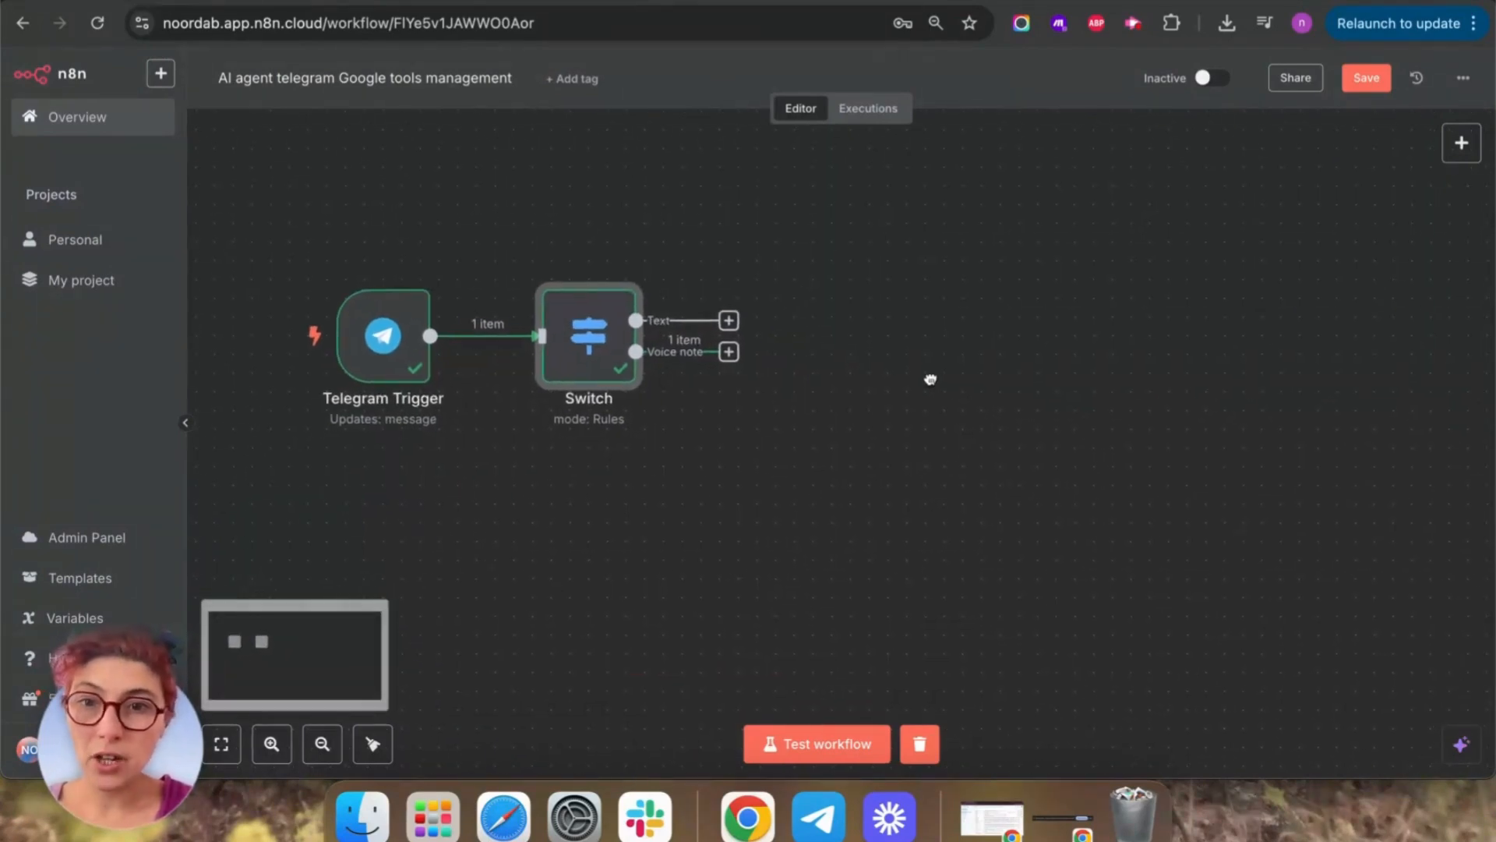
{"action": "left_click", "coordinate": [728, 352]}
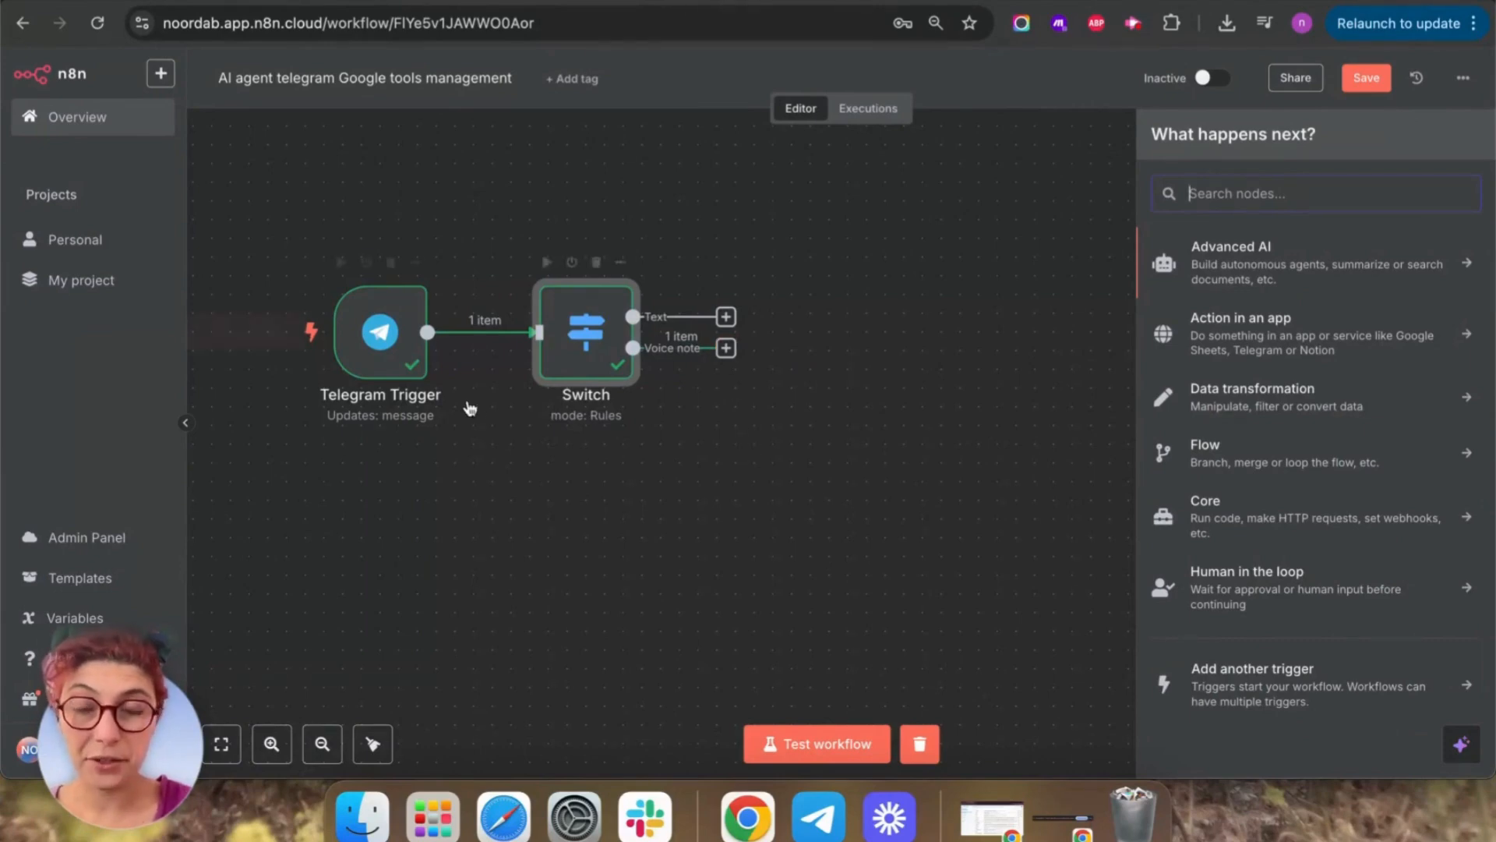
Add the Download Images/Files option to the Telegram Trigger and switch it on.
{"action": "double_click", "coordinate": [368, 327]}
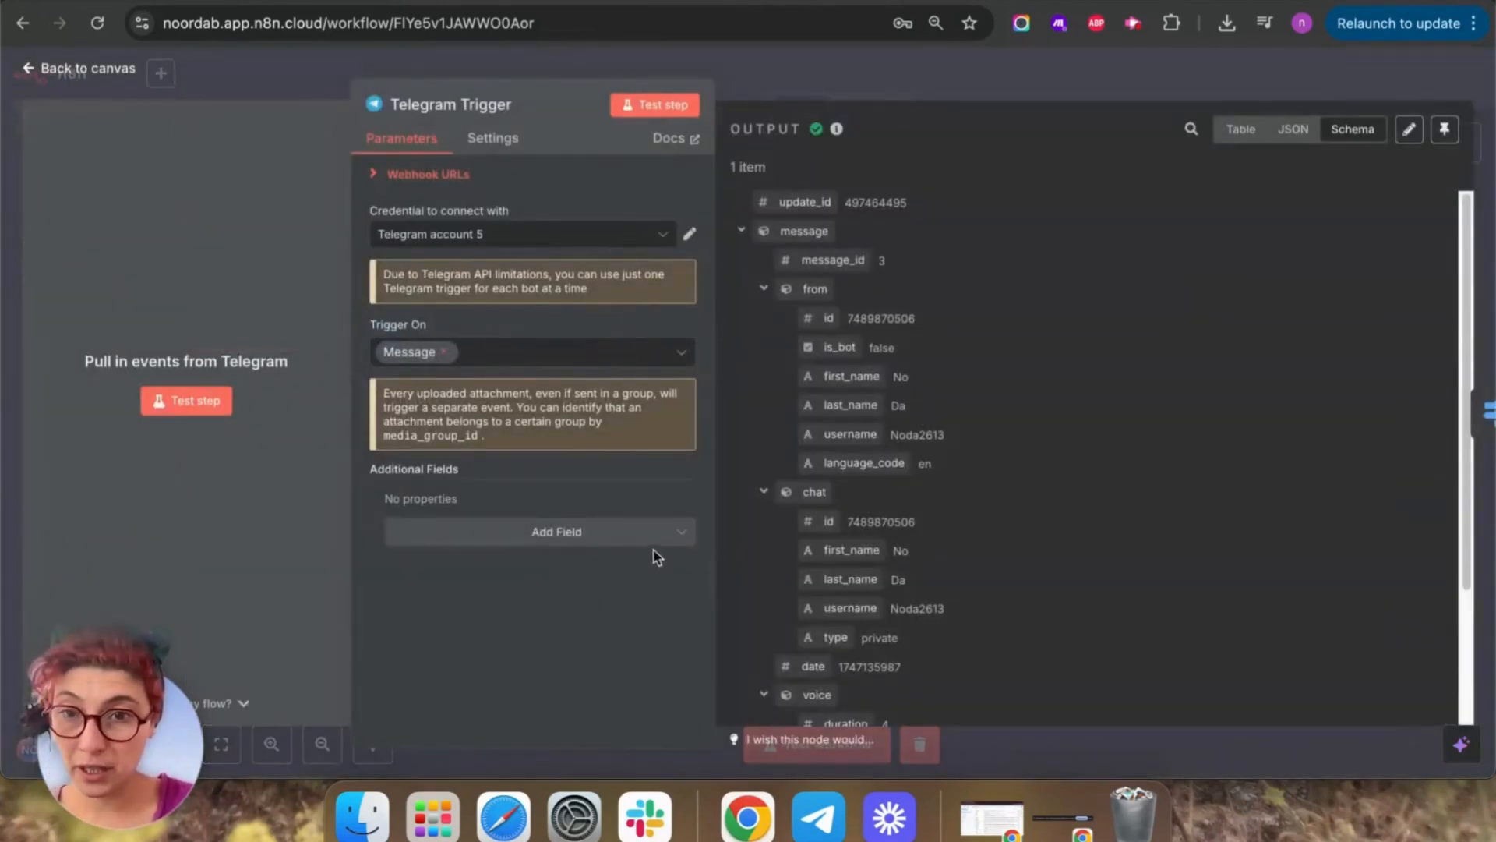
{"action": "left_click", "coordinate": [657, 536]}
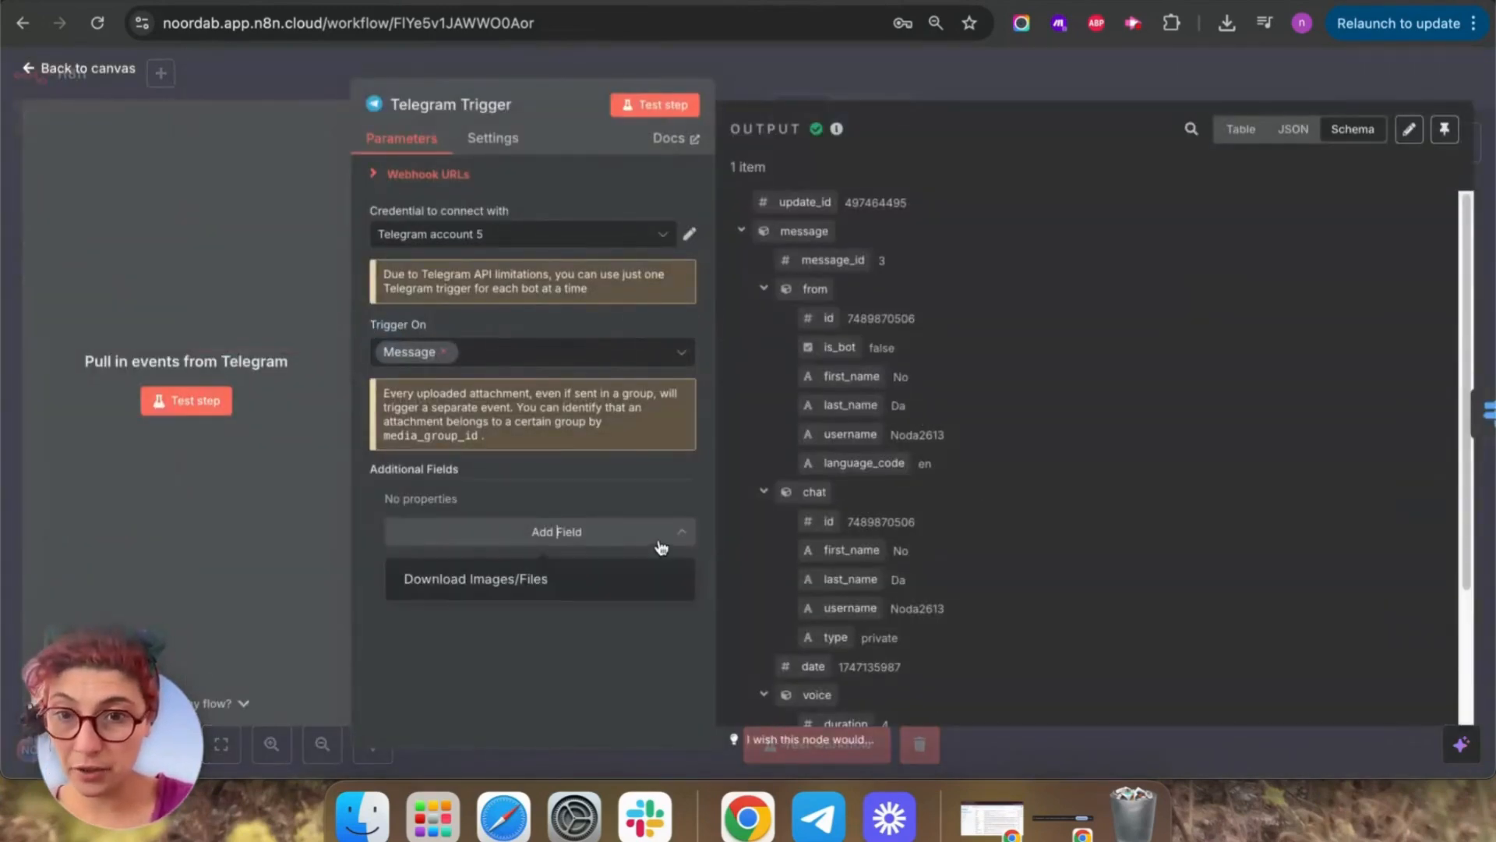
{"action": "left_click", "coordinate": [490, 582]}
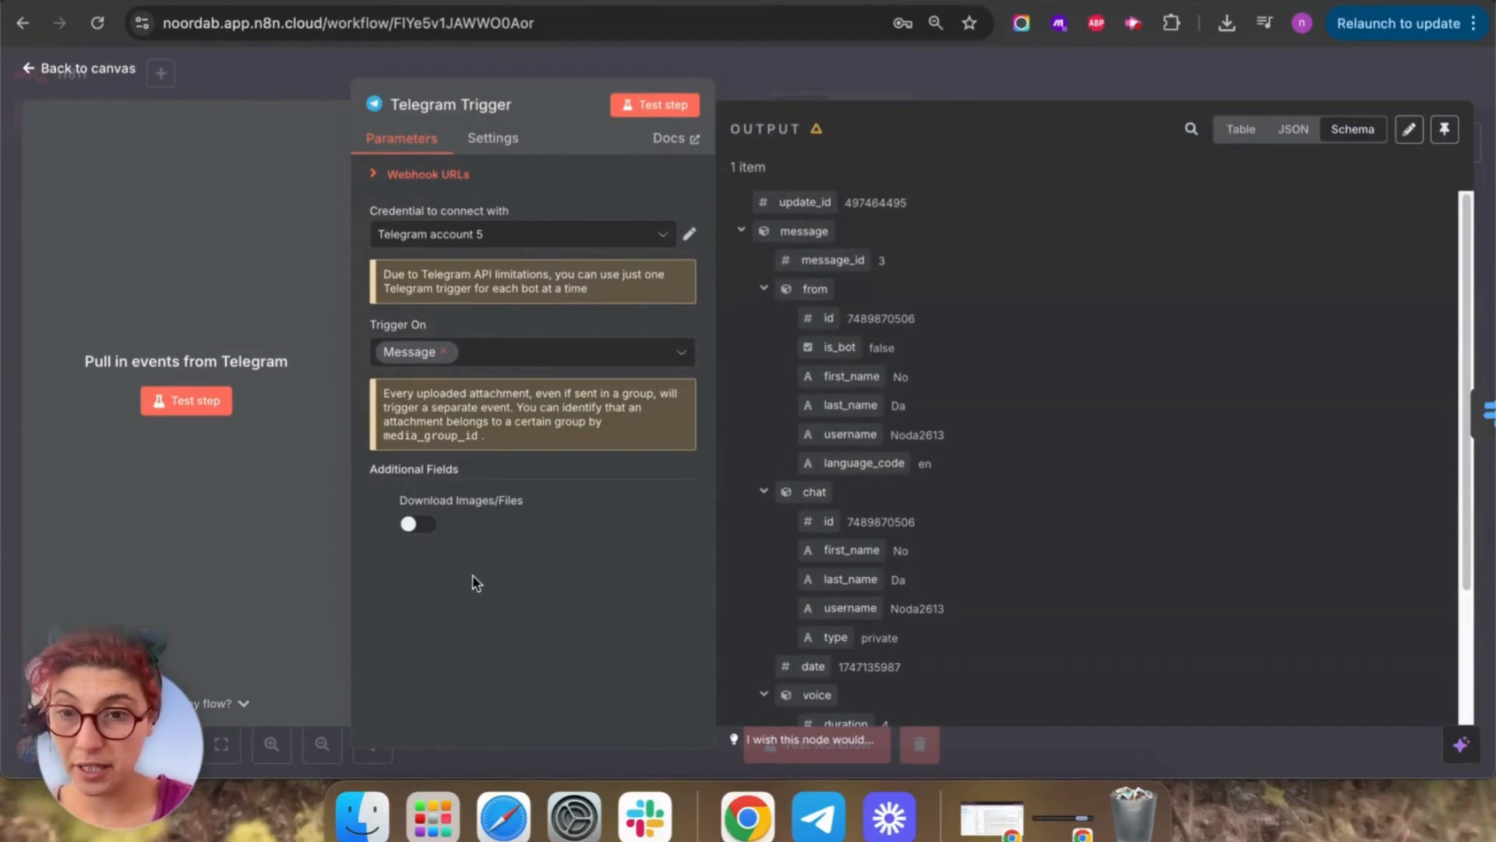
{"action": "left_click", "coordinate": [419, 524]}
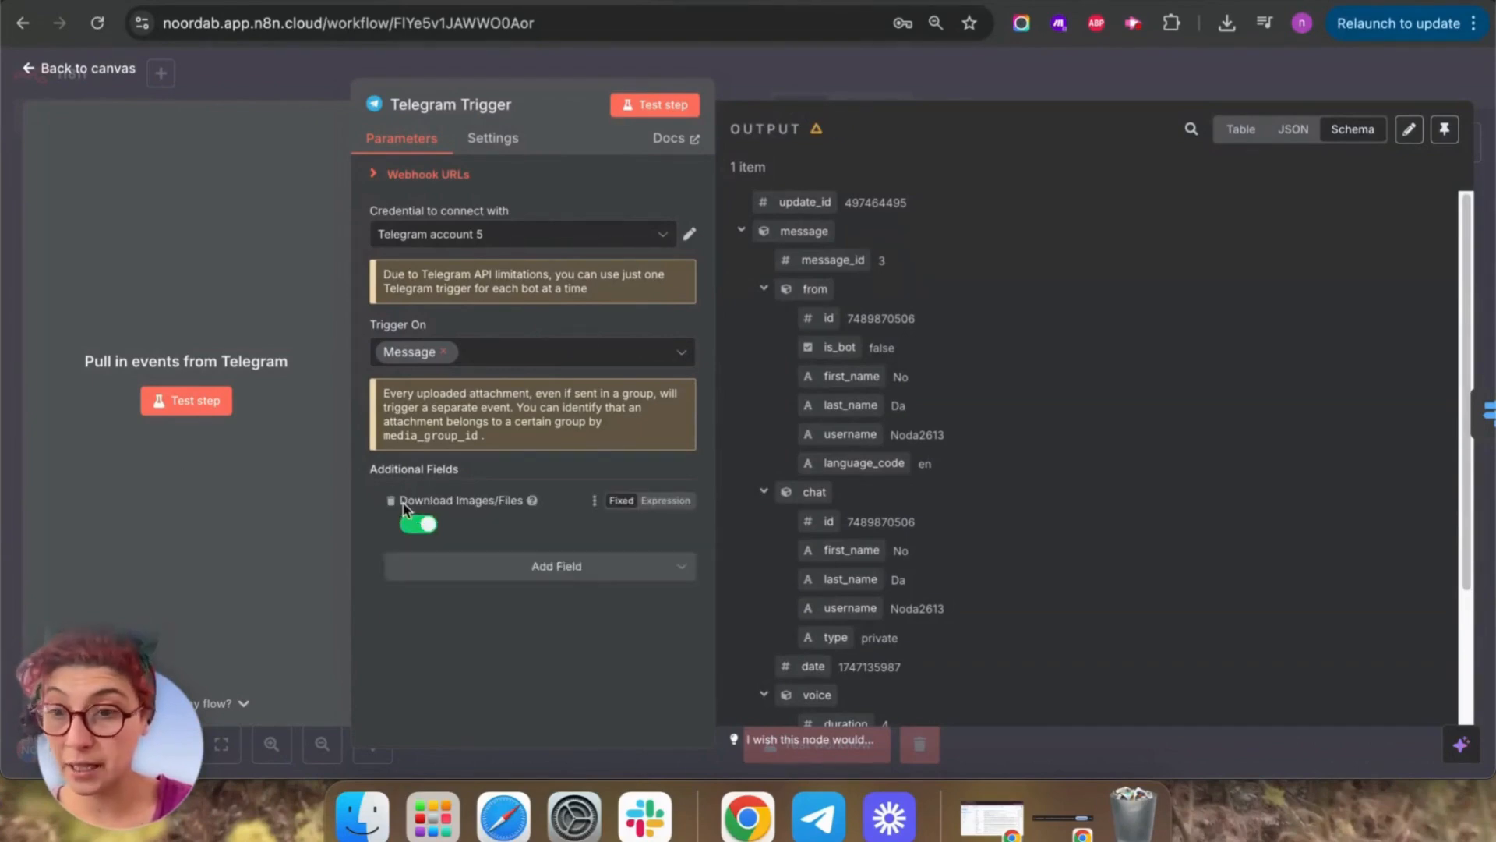
{"action": "left_click", "coordinate": [33, 71]}
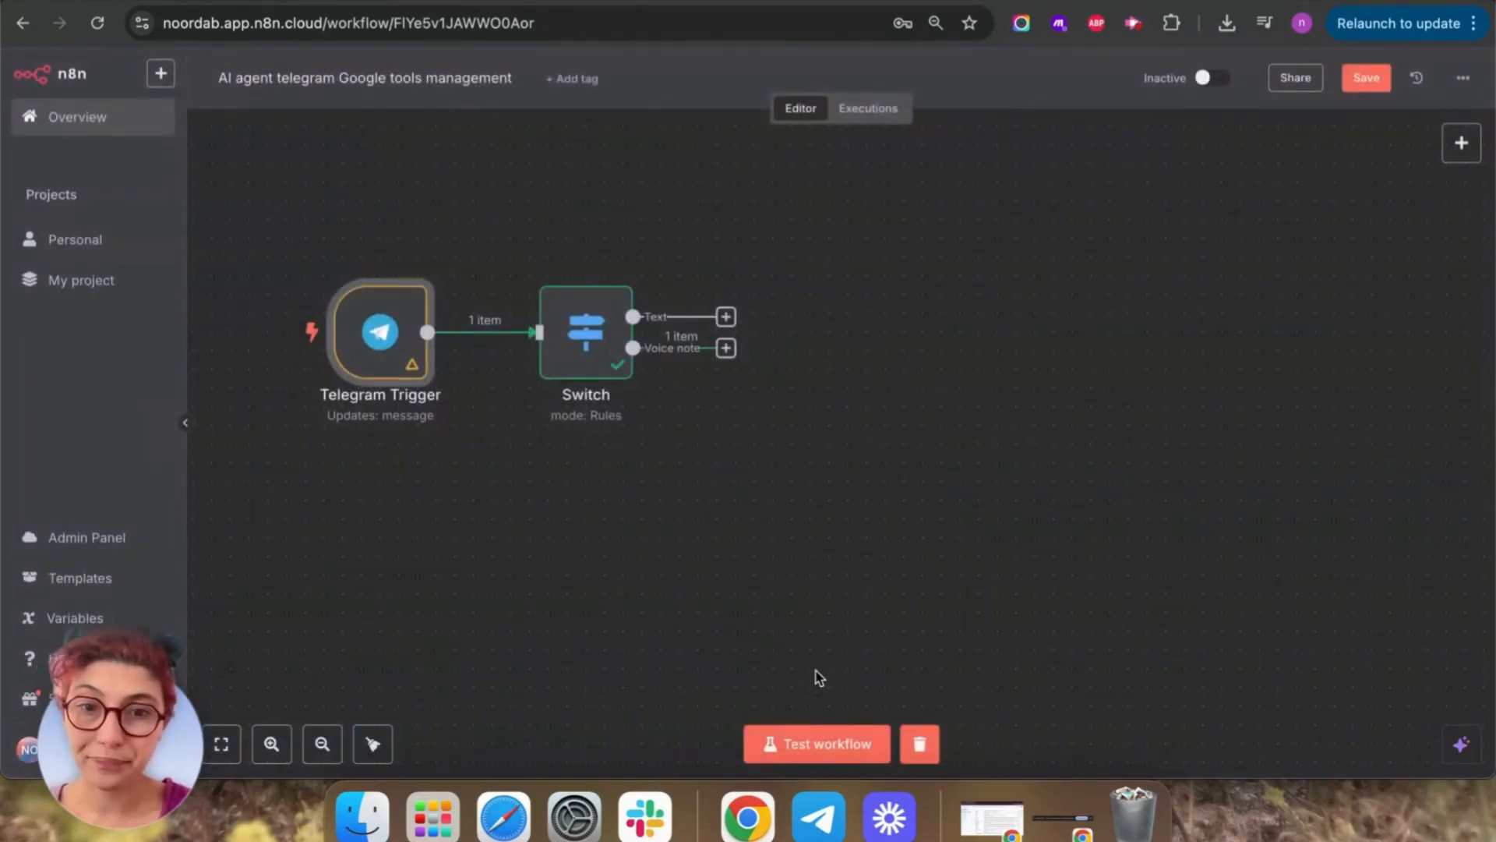
Add a Telegram 'Get a file' node after the Switch's Voice note output.
{"action": "scroll", "coordinate": [902, 439], "scroll_direction": "up", "scroll_amount": 2}
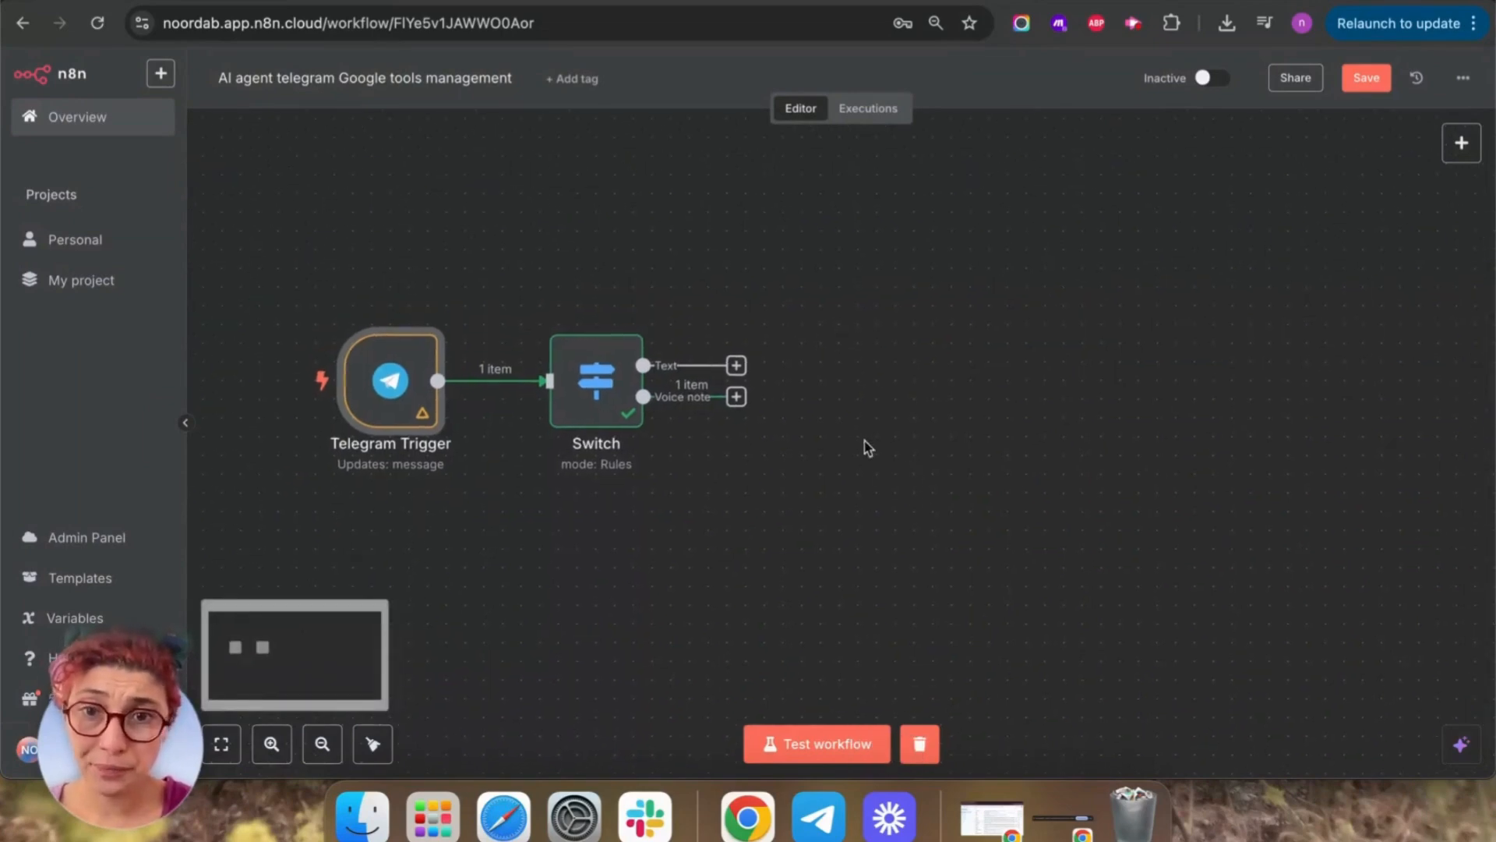
{"action": "left_click", "coordinate": [736, 396]}
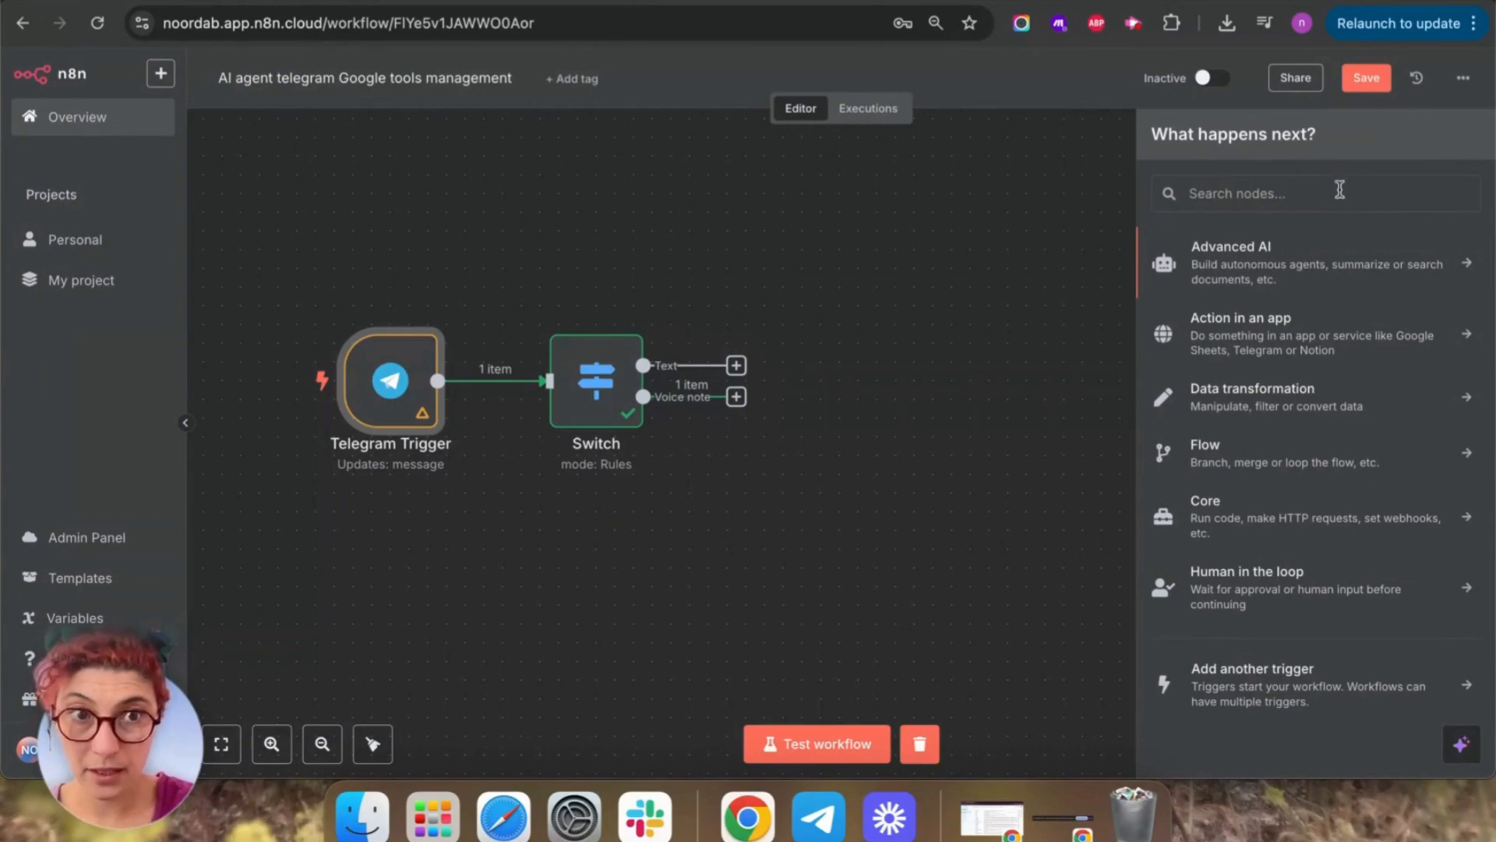
{"action": "type", "text": "telegram"}
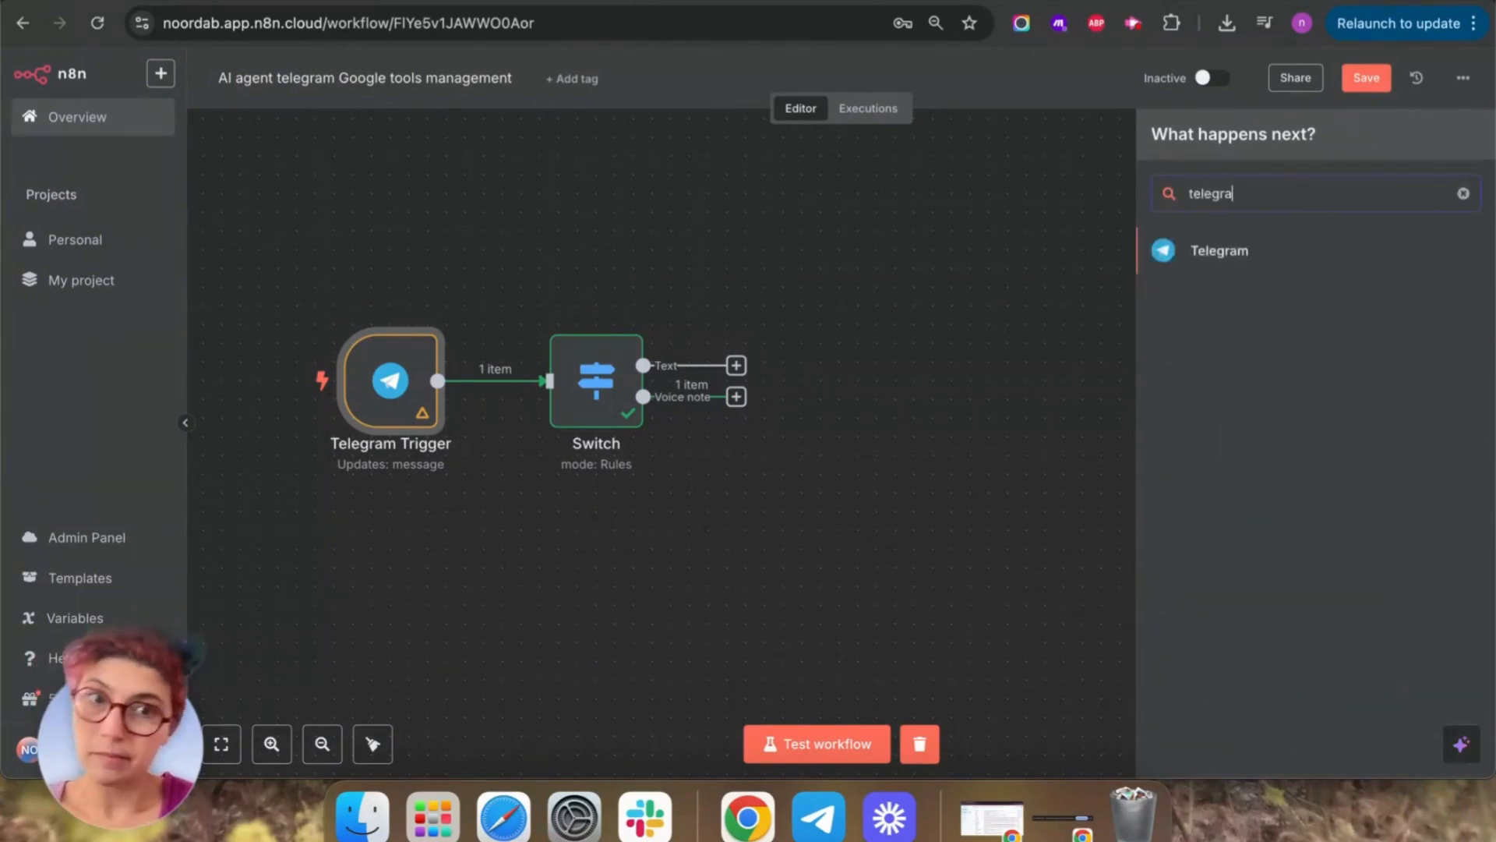
{"action": "left_click", "coordinate": [1166, 258]}
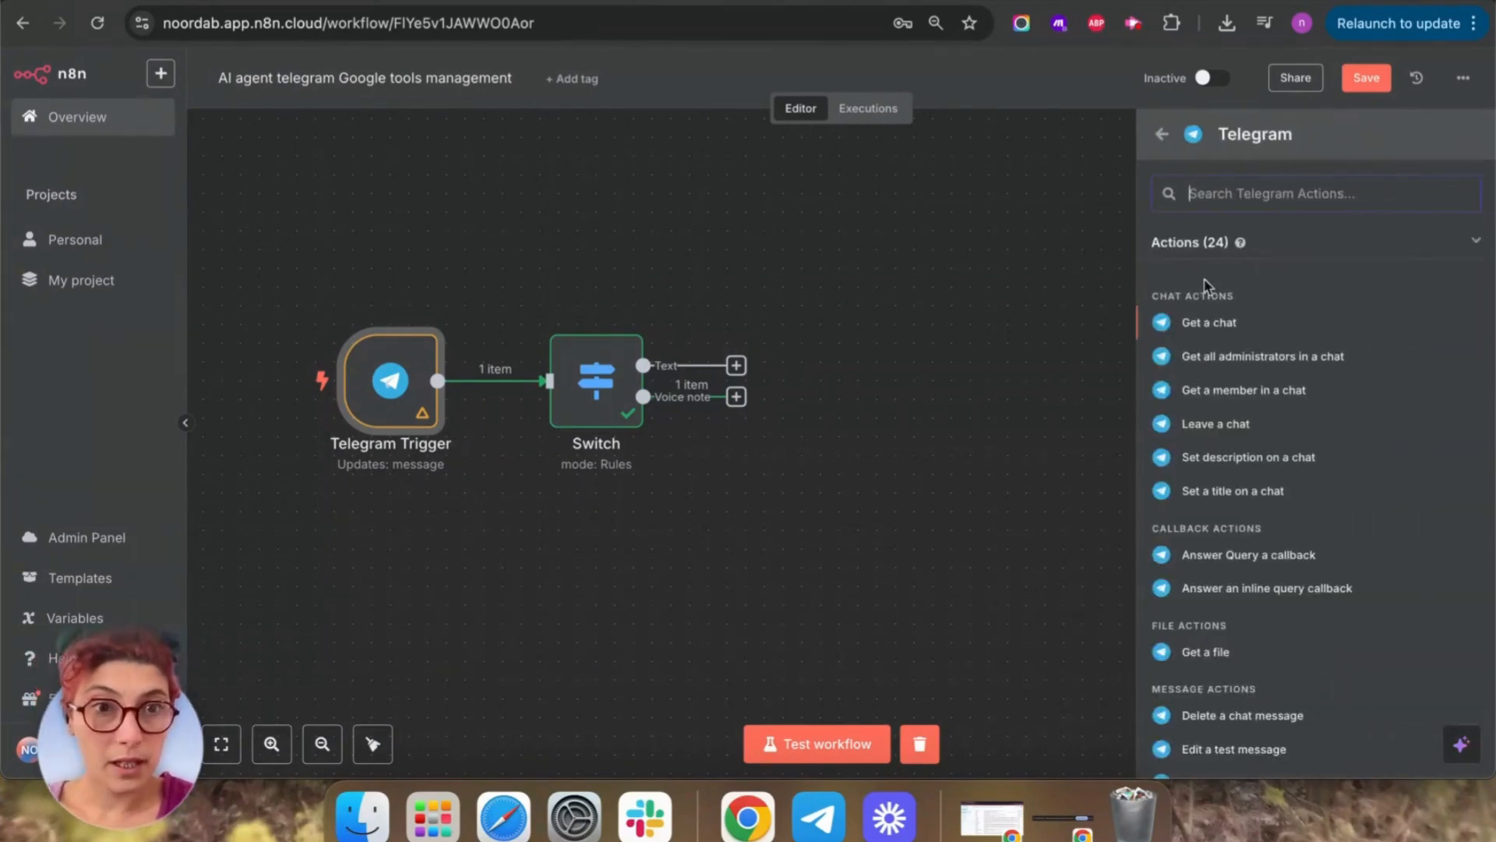
{"action": "left_click", "coordinate": [1208, 653]}
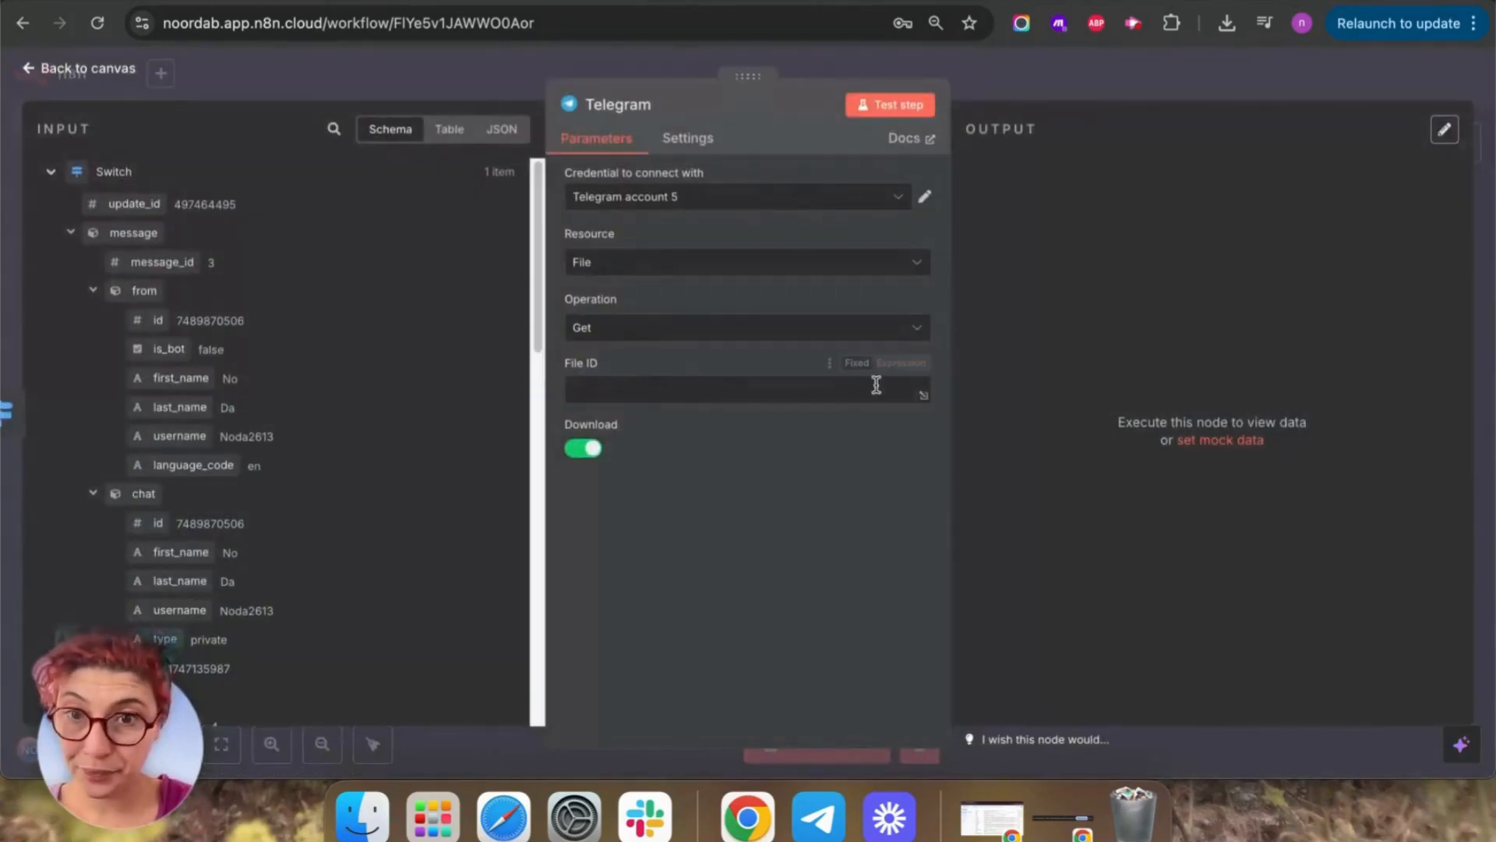
Set its File ID to the trigger's voice file_id and test fetching the file.
{"action": "left_click", "coordinate": [732, 382]}
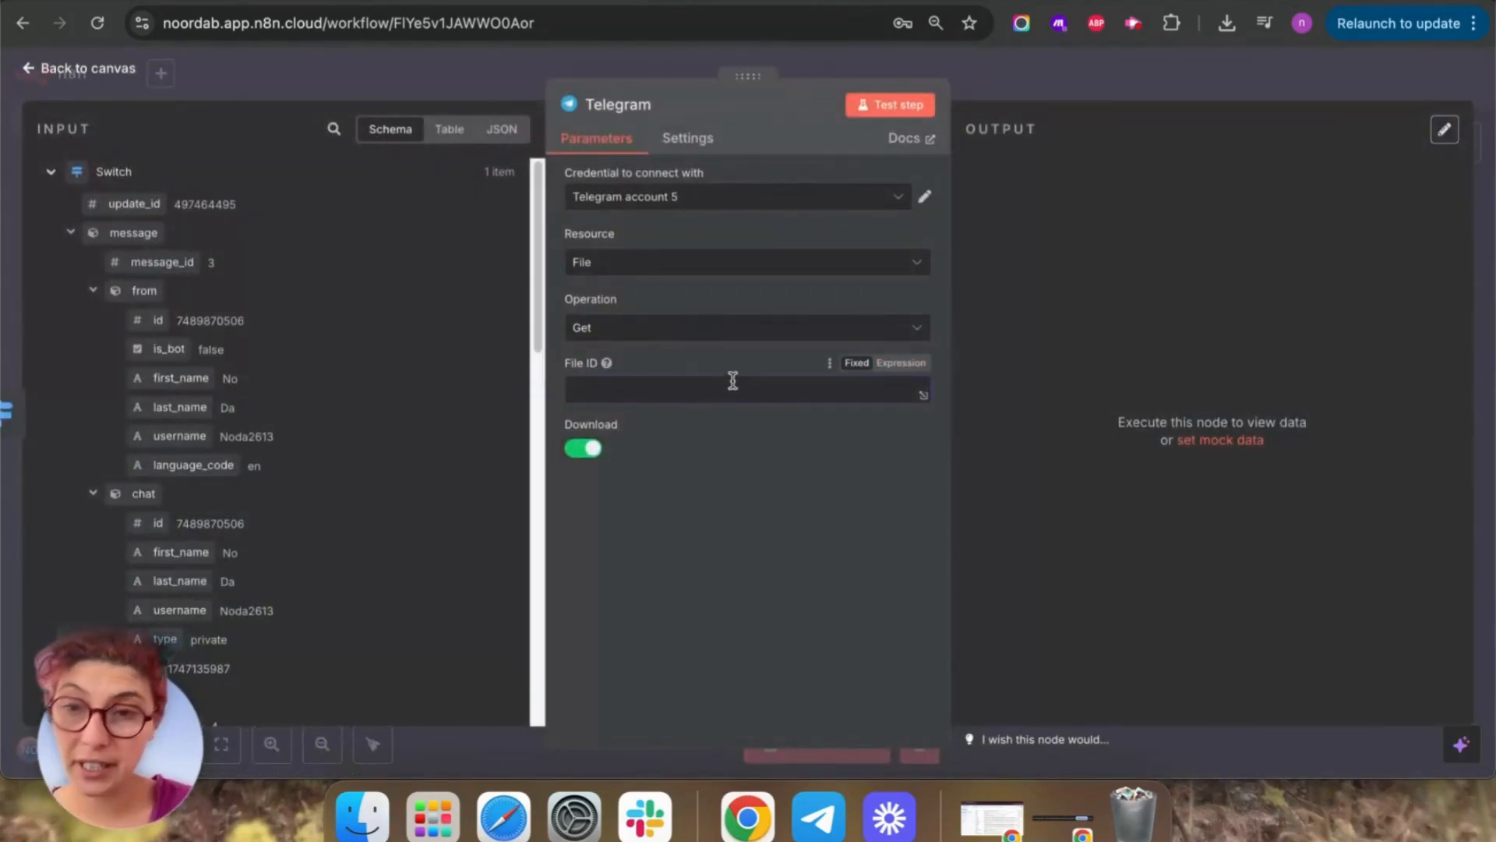
{"action": "scroll", "coordinate": [312, 528], "scroll_direction": "down", "scroll_amount": 3}
{"action": "scroll", "coordinate": [312, 528], "scroll_direction": "down", "scroll_amount": 3}
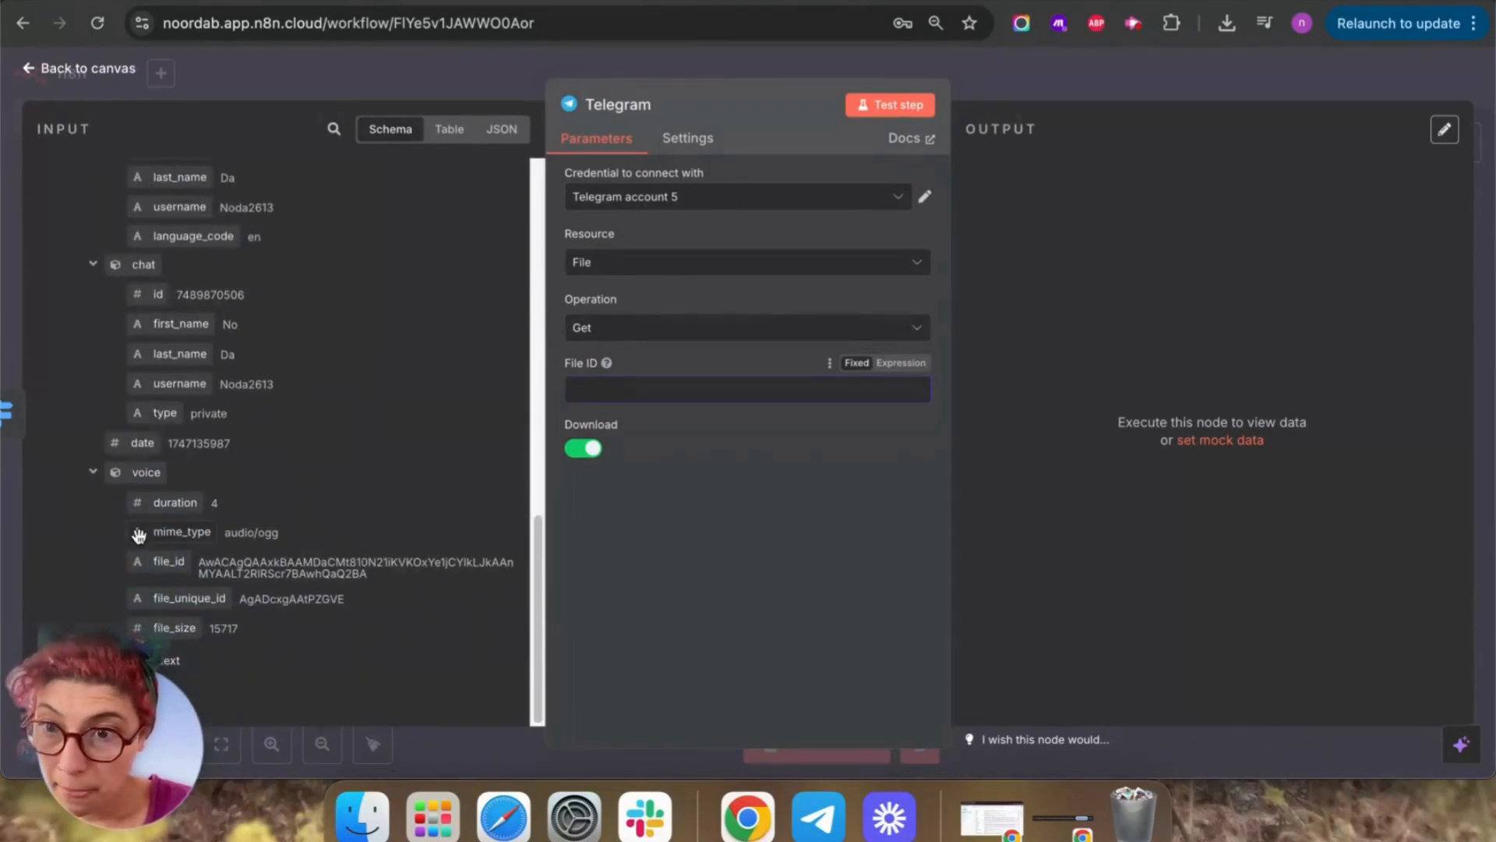
{"action": "left_click_drag", "start_coordinate": [168, 561], "coordinate": [616, 397]}
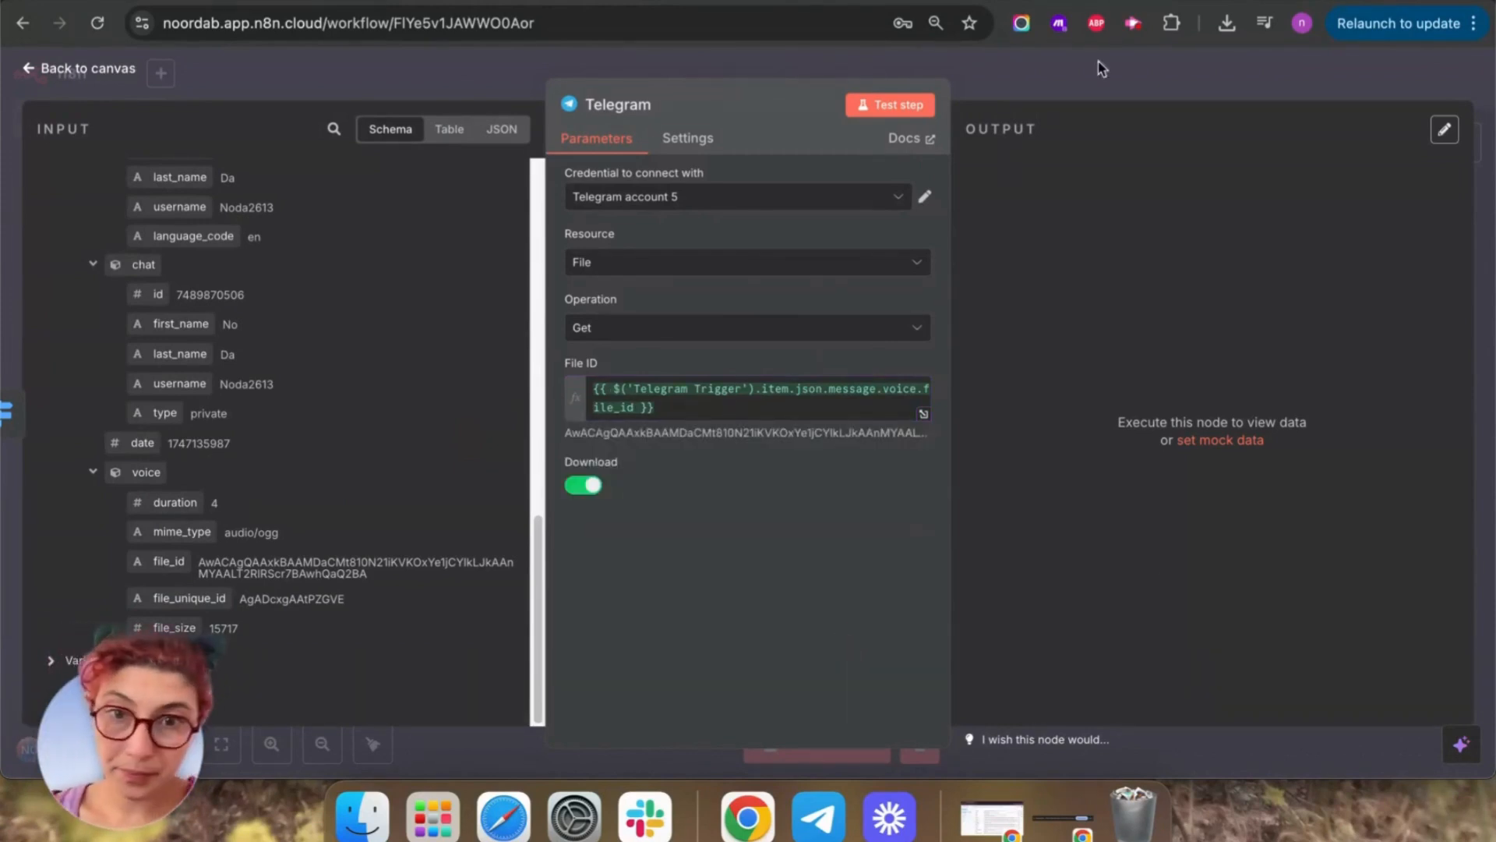
{"action": "left_click", "coordinate": [889, 107]}
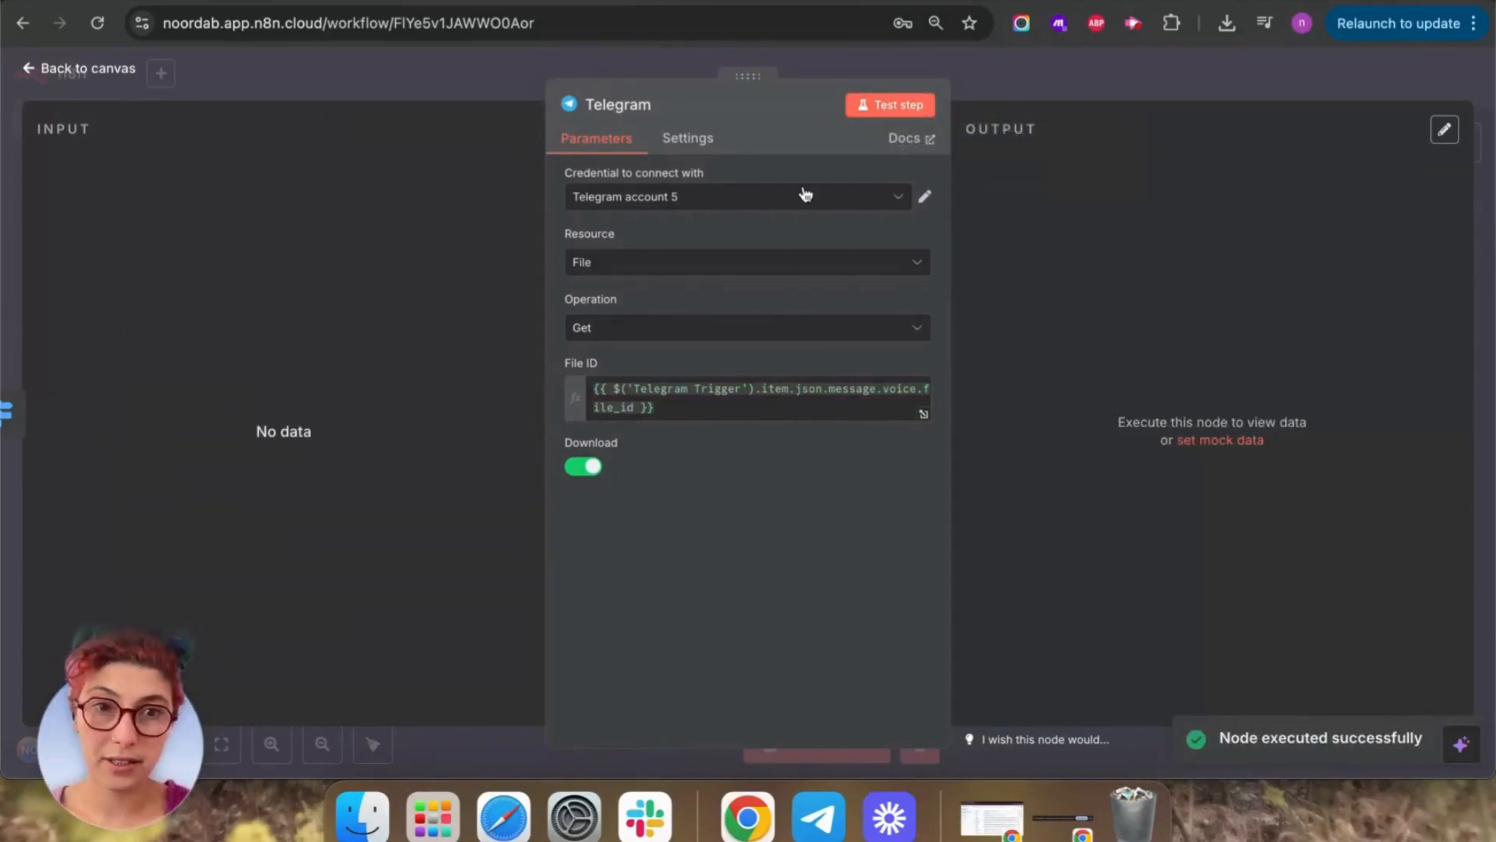
{"action": "left_click", "coordinate": [31, 70]}
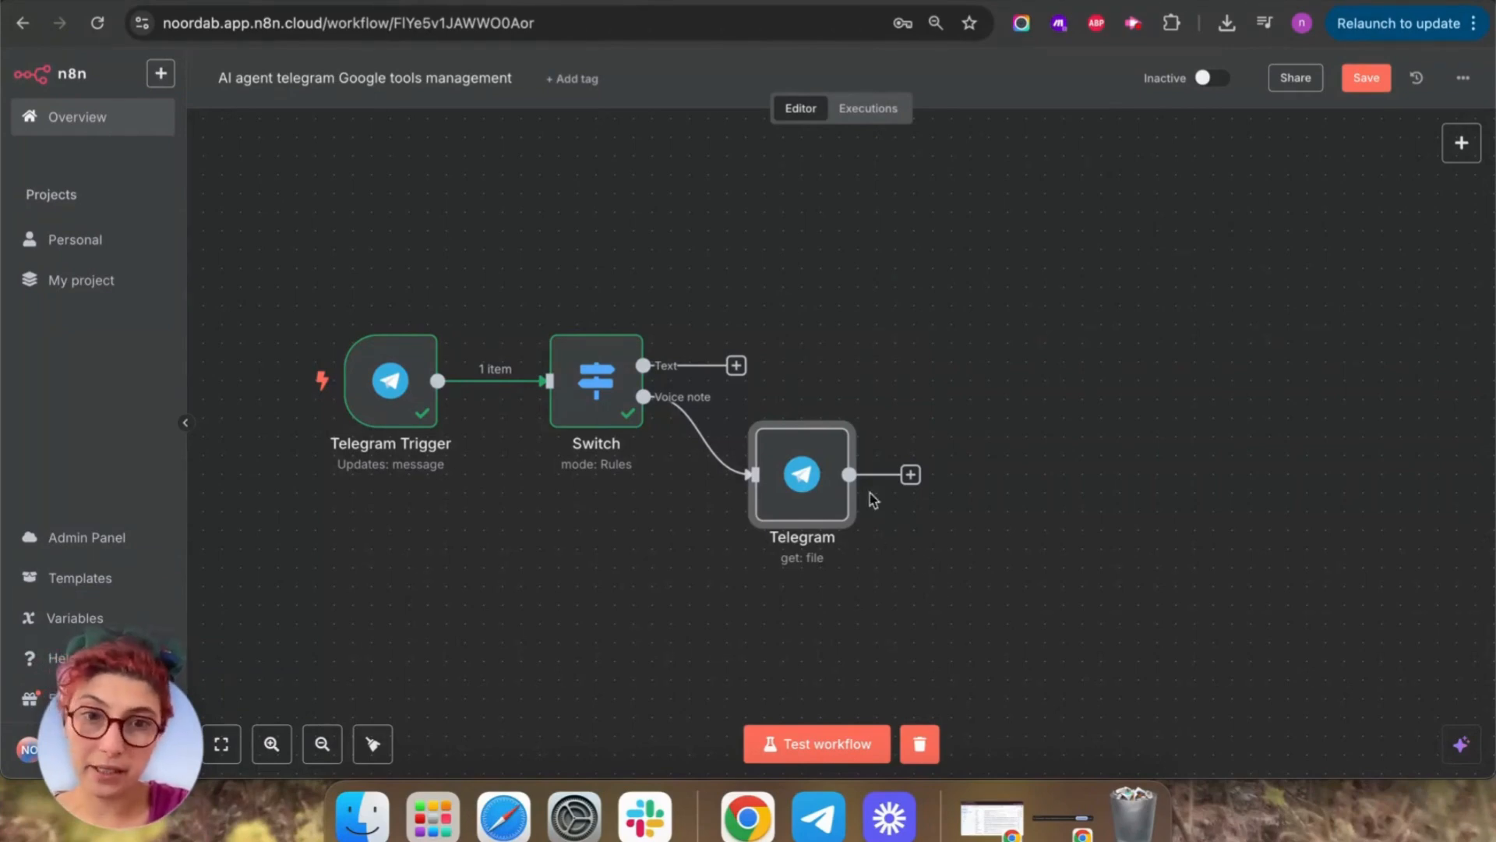
Add and test an OpenAI 'Transcribe a recording' node, then start a workflow test.
{"action": "left_click", "coordinate": [910, 474]}
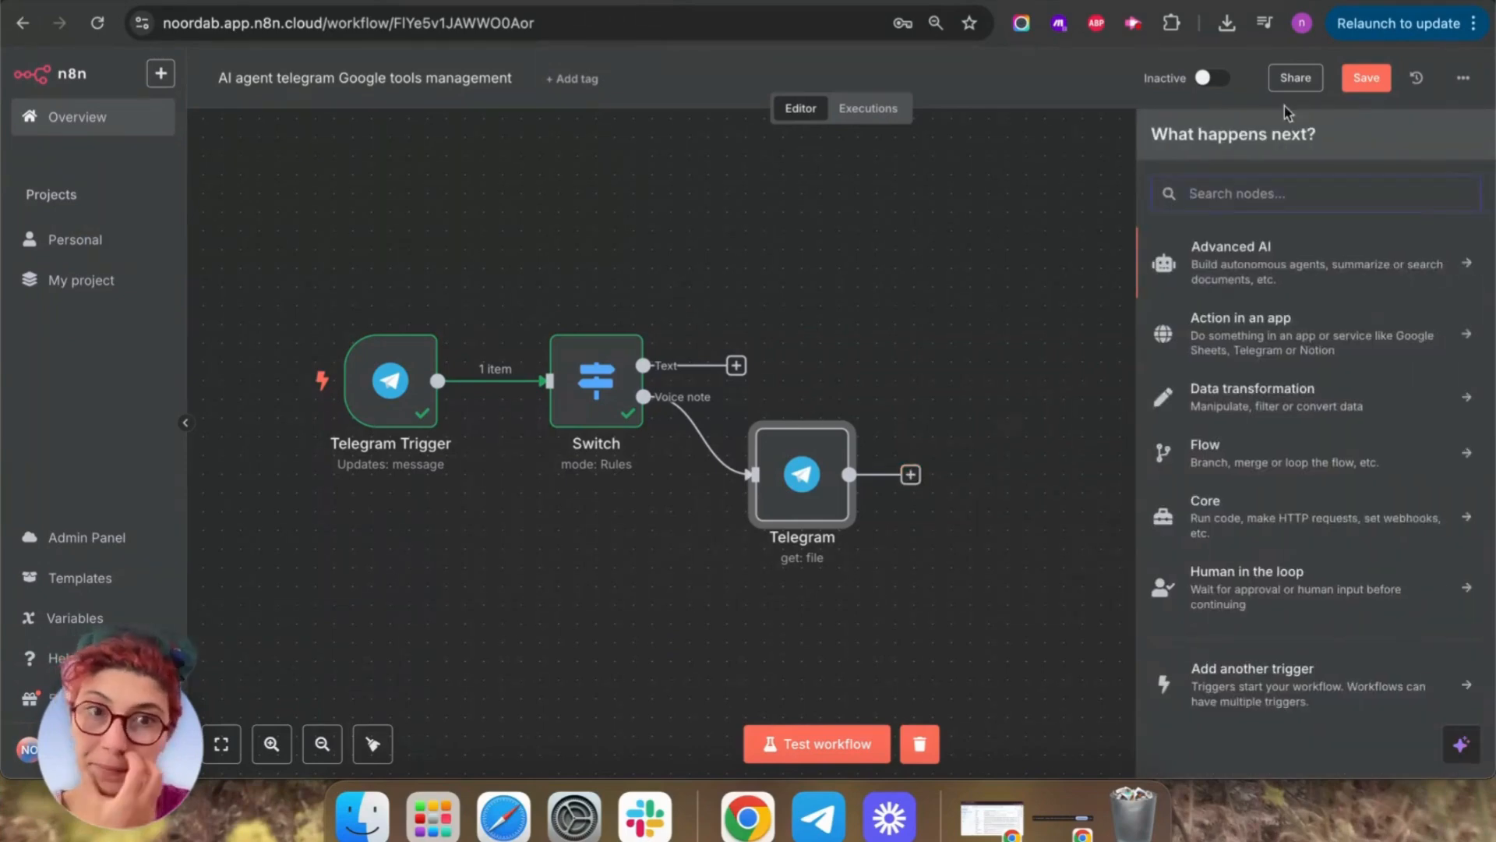
{"action": "type", "text": "openai"}
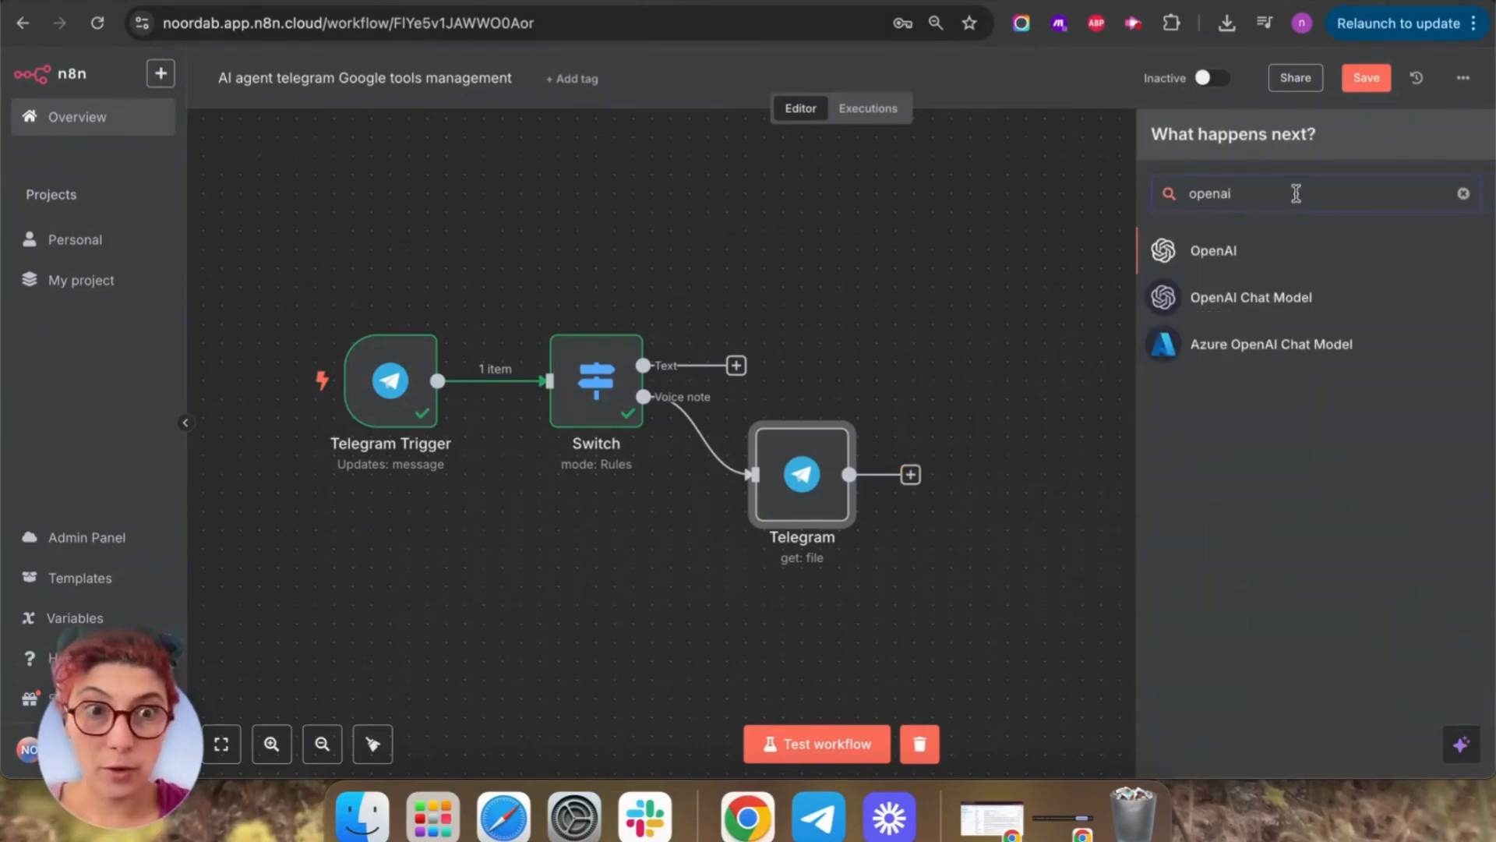
{"action": "left_click", "coordinate": [1214, 251]}
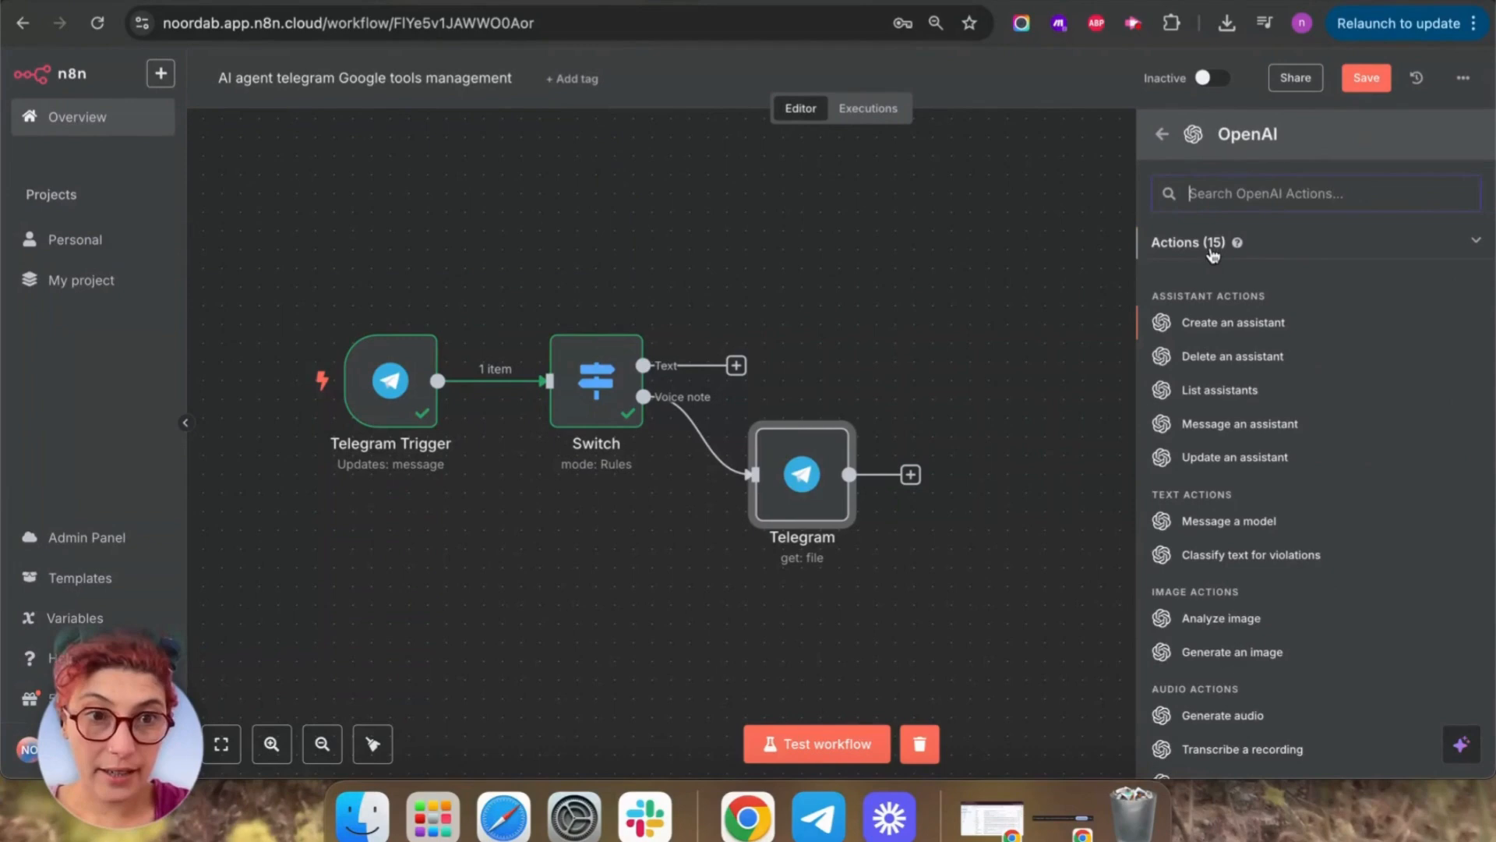
{"action": "scroll", "coordinate": [1274, 530], "scroll_direction": "down", "scroll_amount": 4}
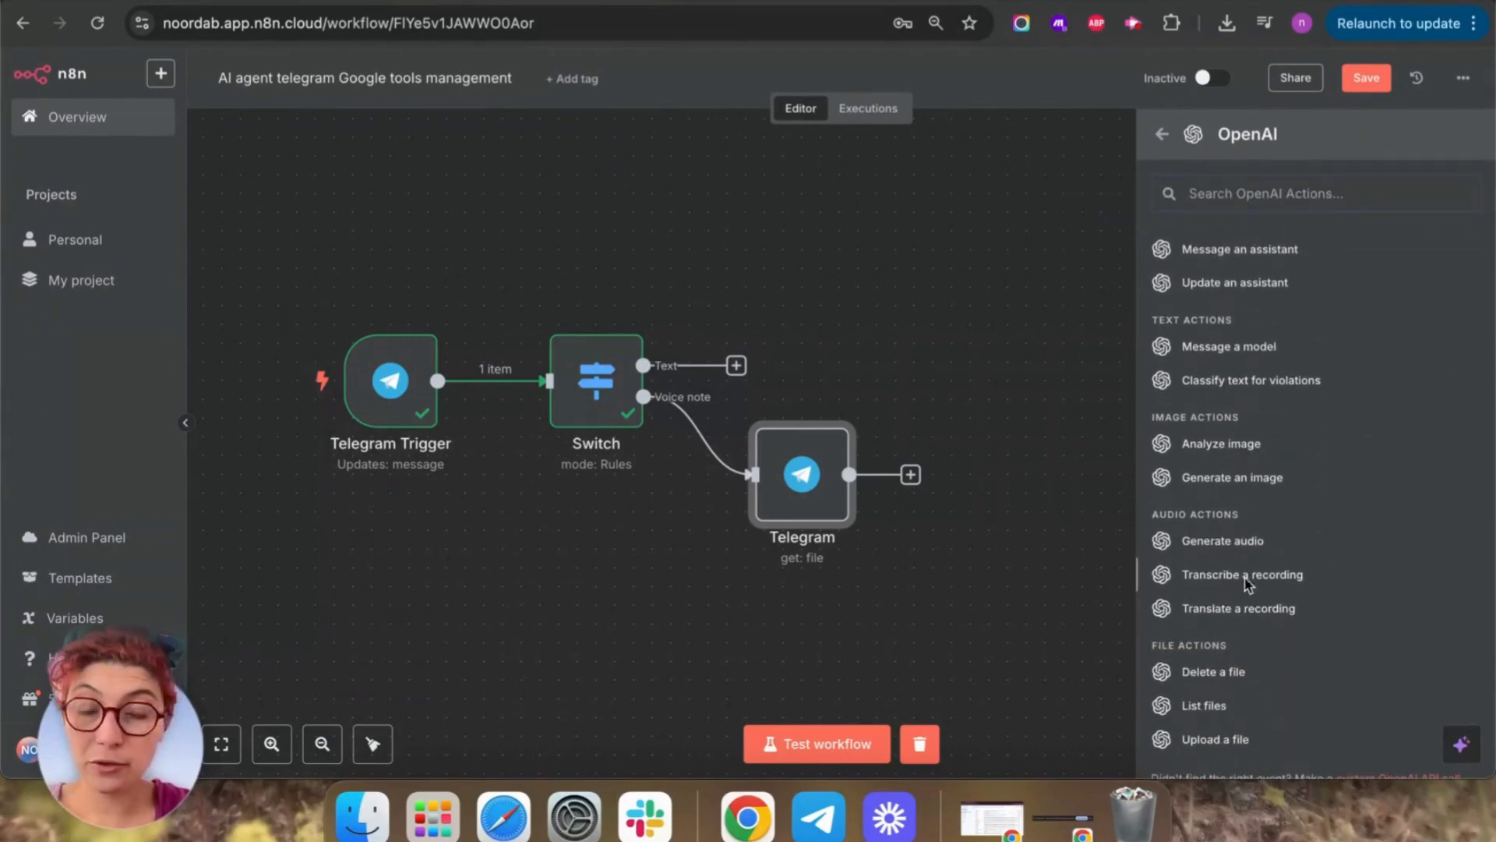
{"action": "left_click", "coordinate": [1243, 575]}
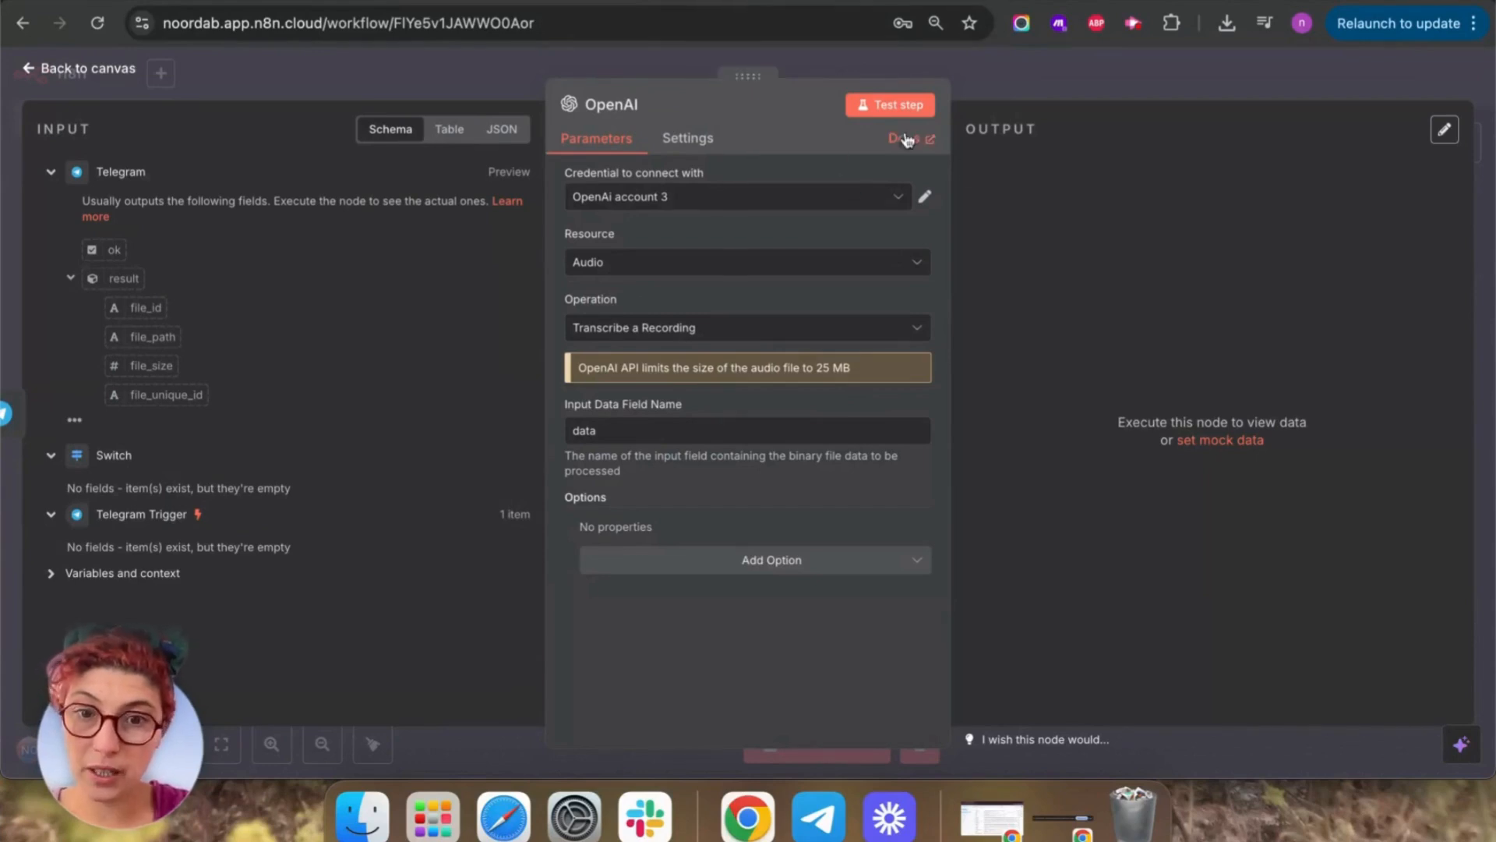
{"action": "left_click", "coordinate": [873, 111]}
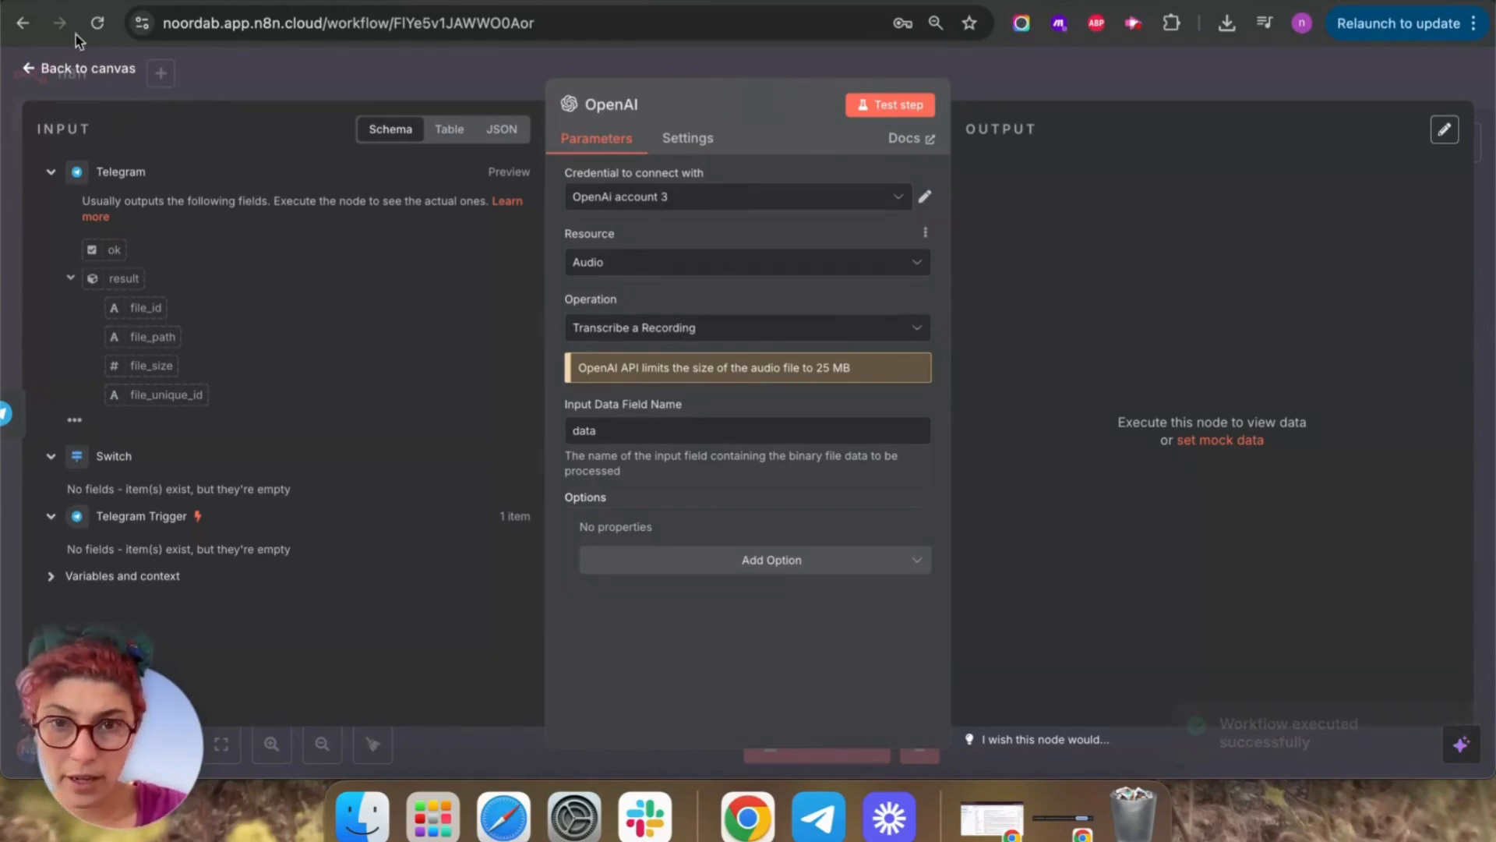
{"action": "left_click", "coordinate": [37, 71]}
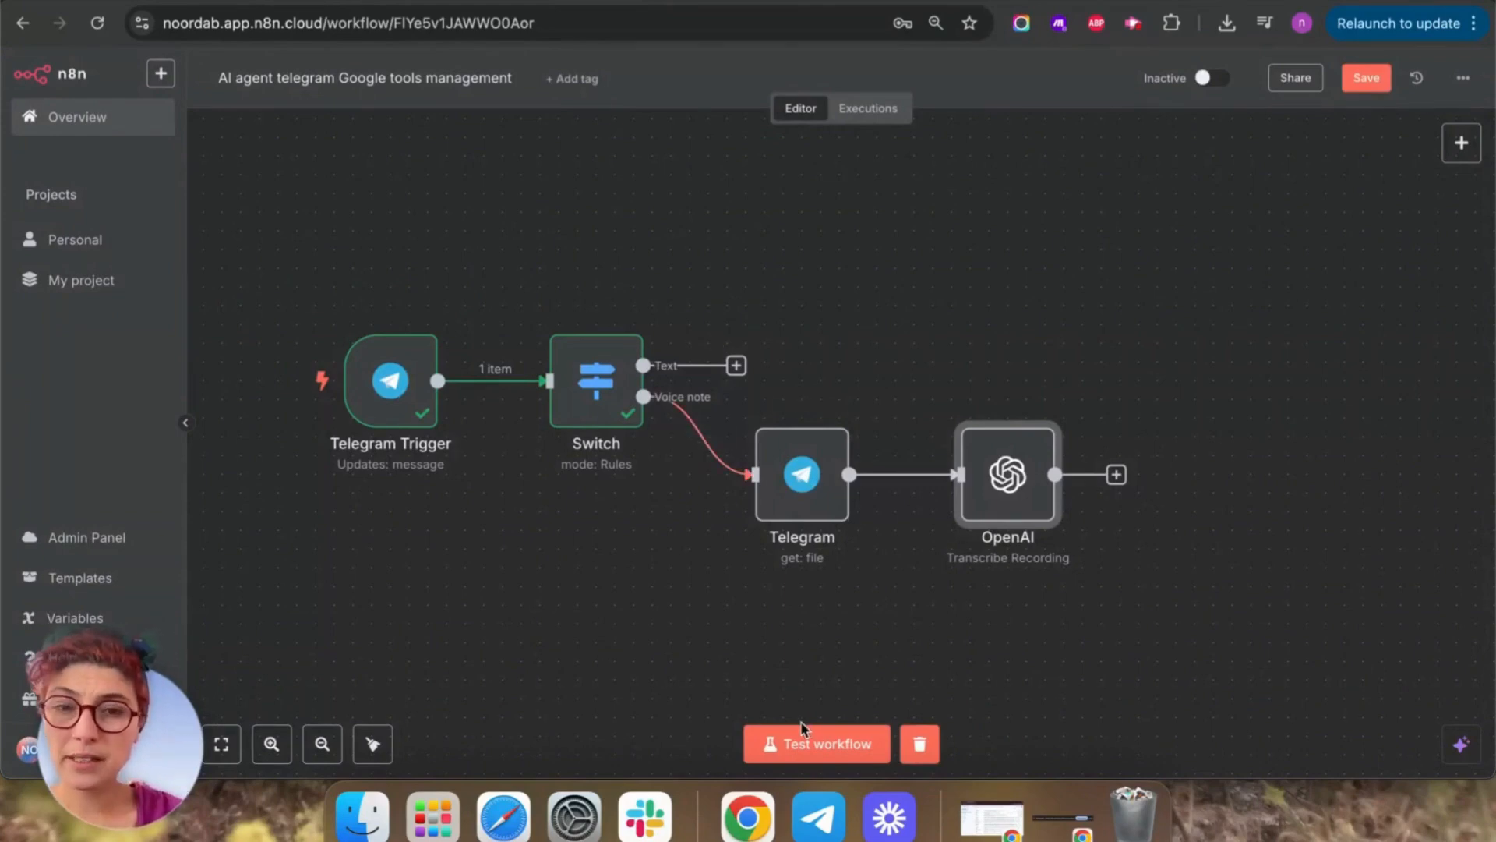
{"action": "left_click", "coordinate": [824, 755]}
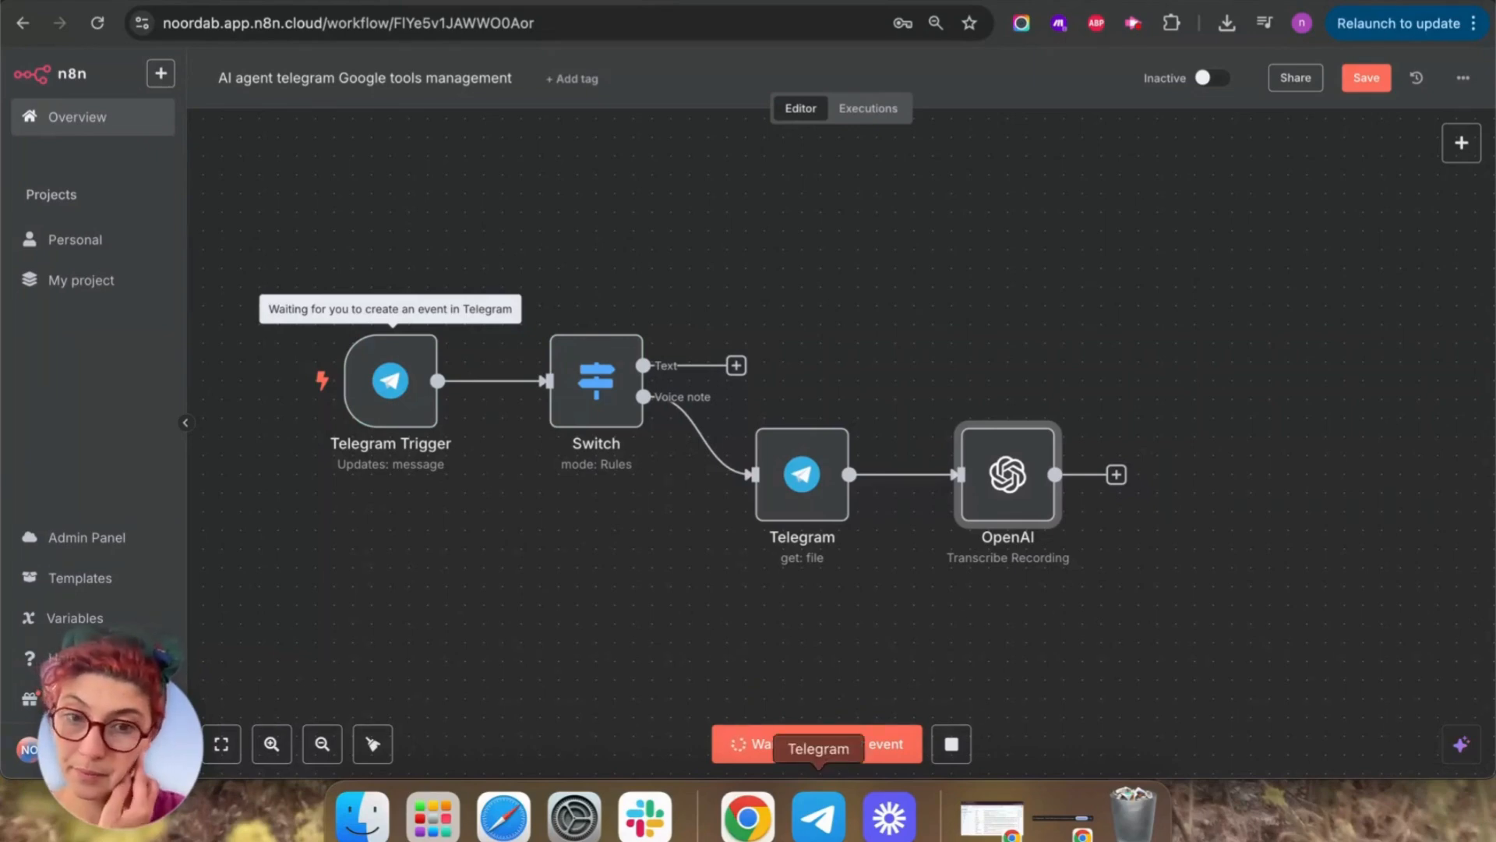
Send a new voice note to the bot from Telegram and return to n8n.
{"action": "left_click", "coordinate": [822, 838]}
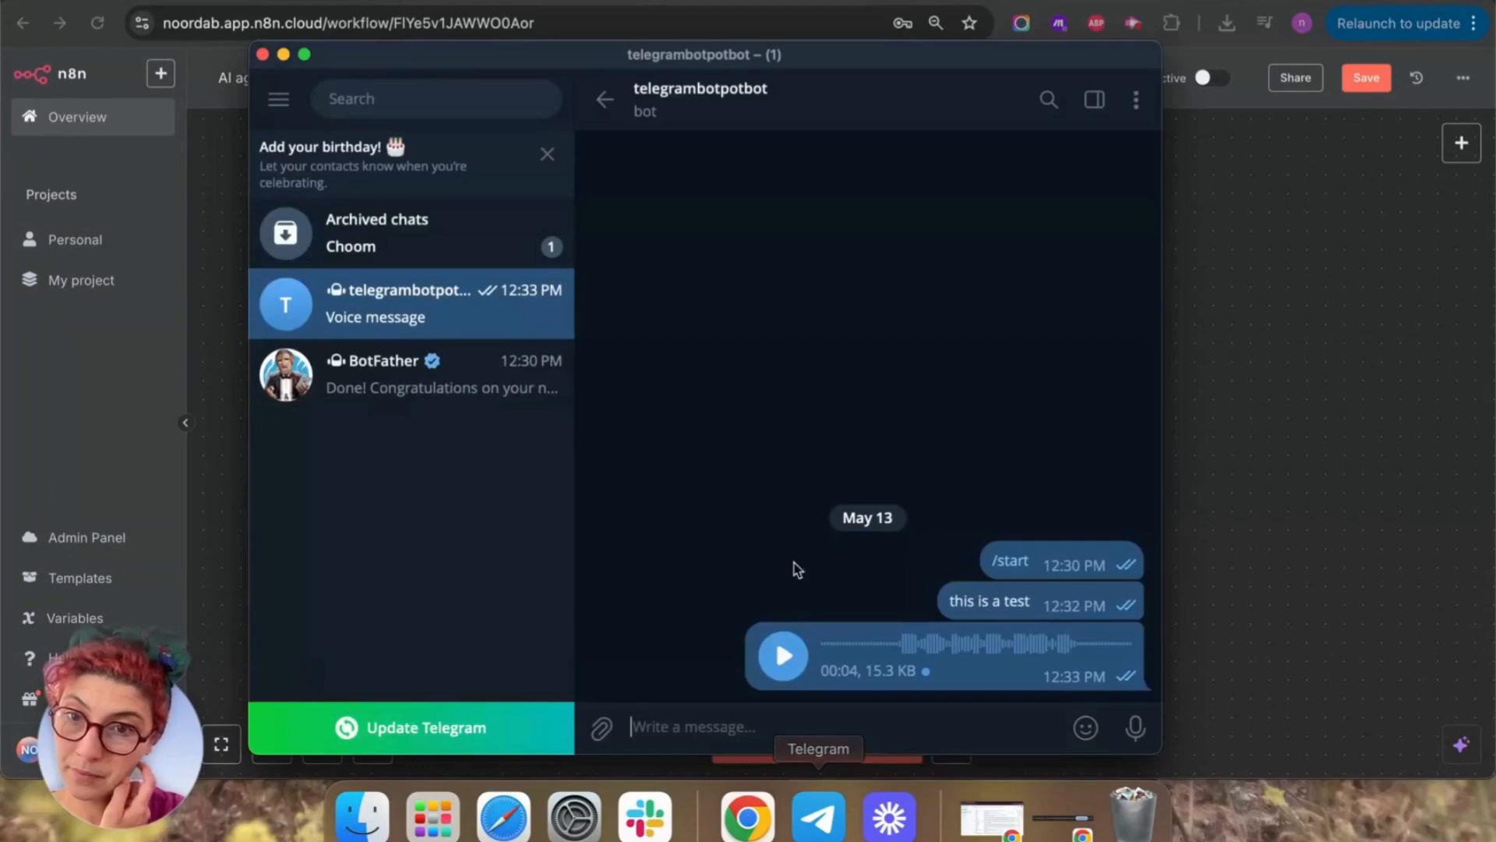
{"action": "left_click_drag", "start_coordinate": [1135, 727], "coordinate": [1113, 336]}
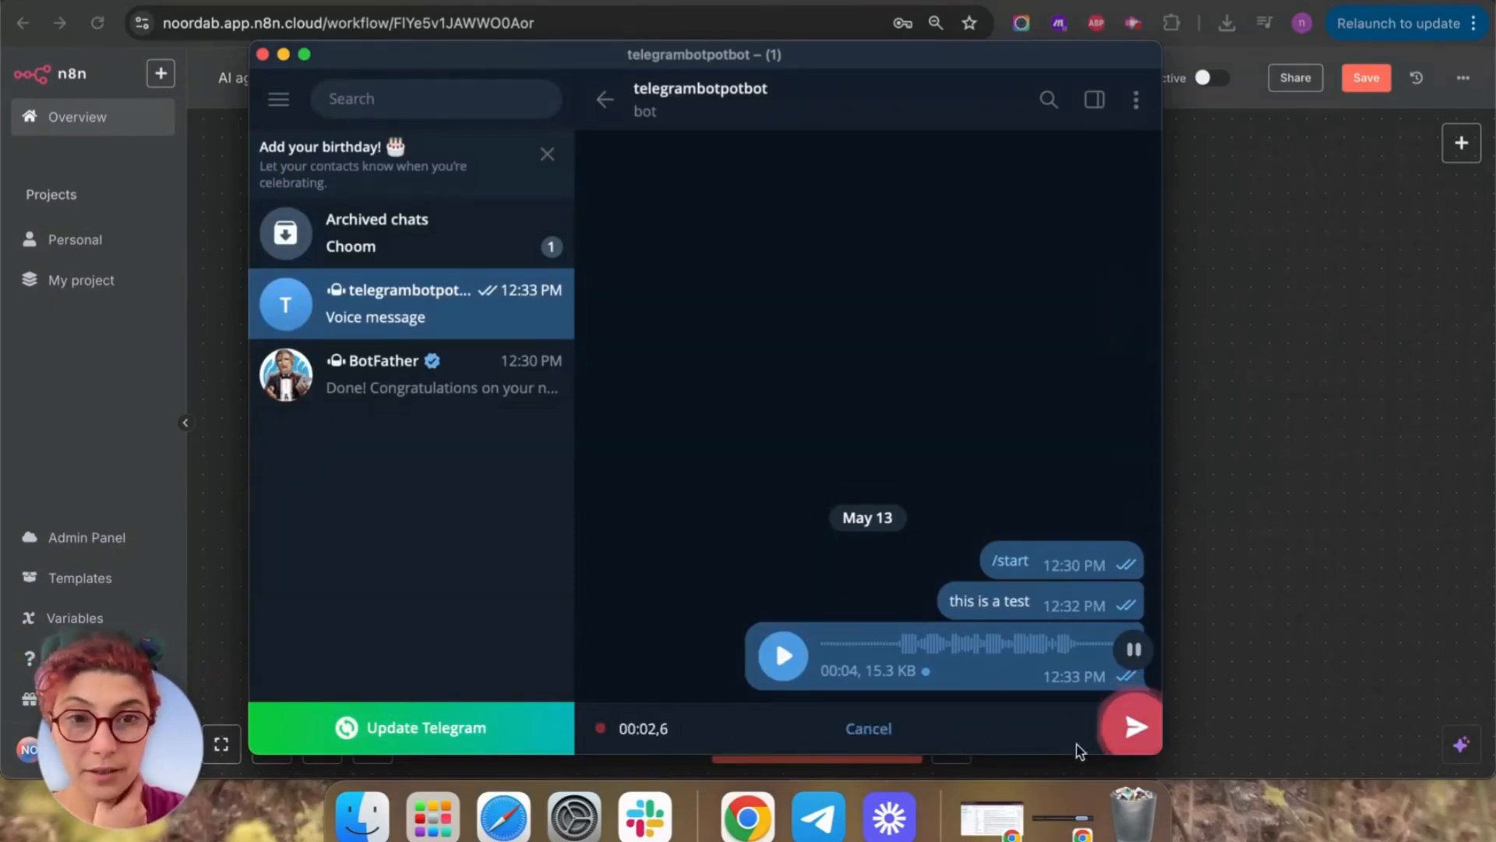
{"action": "left_click", "coordinate": [1122, 727]}
{"action": "left_click", "coordinate": [1355, 462]}
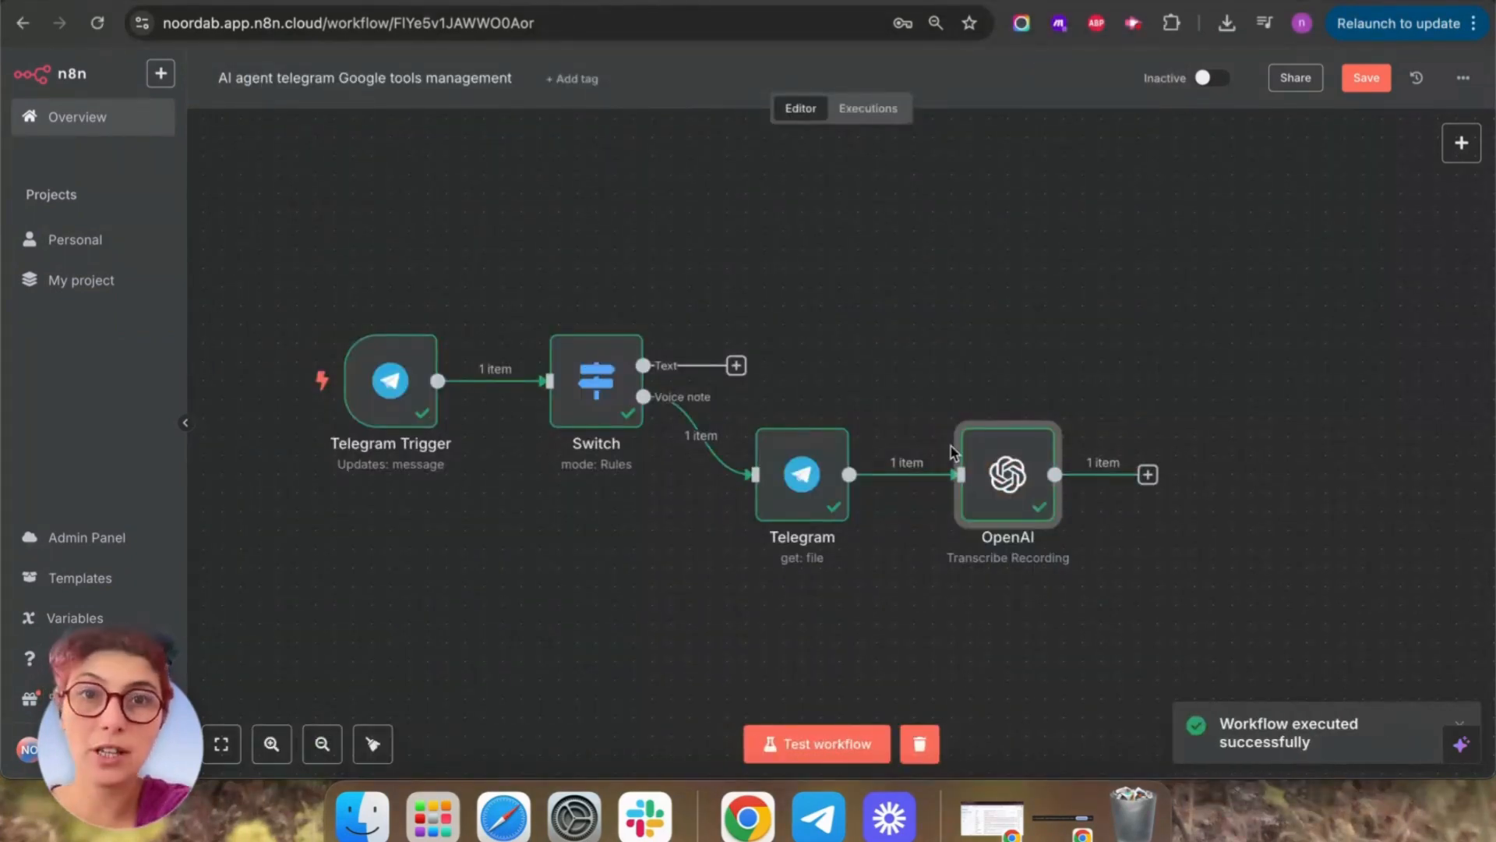
Check the OpenAI transcription output ('This is a test'), then clear the execution data.
{"action": "double_click", "coordinate": [1010, 481]}
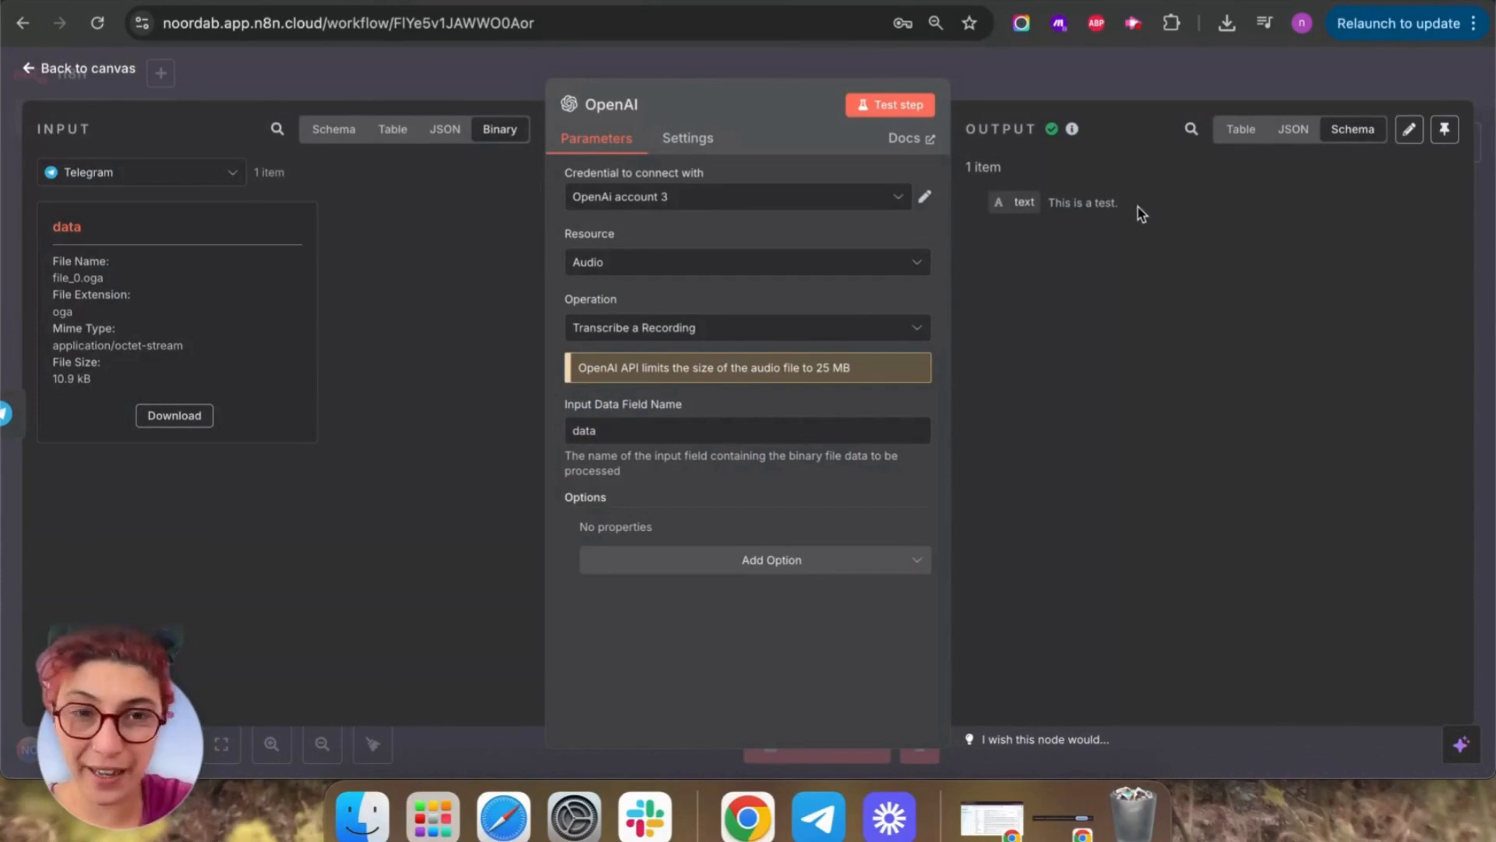
{"action": "left_click_drag", "start_coordinate": [1120, 207], "coordinate": [1042, 209]}
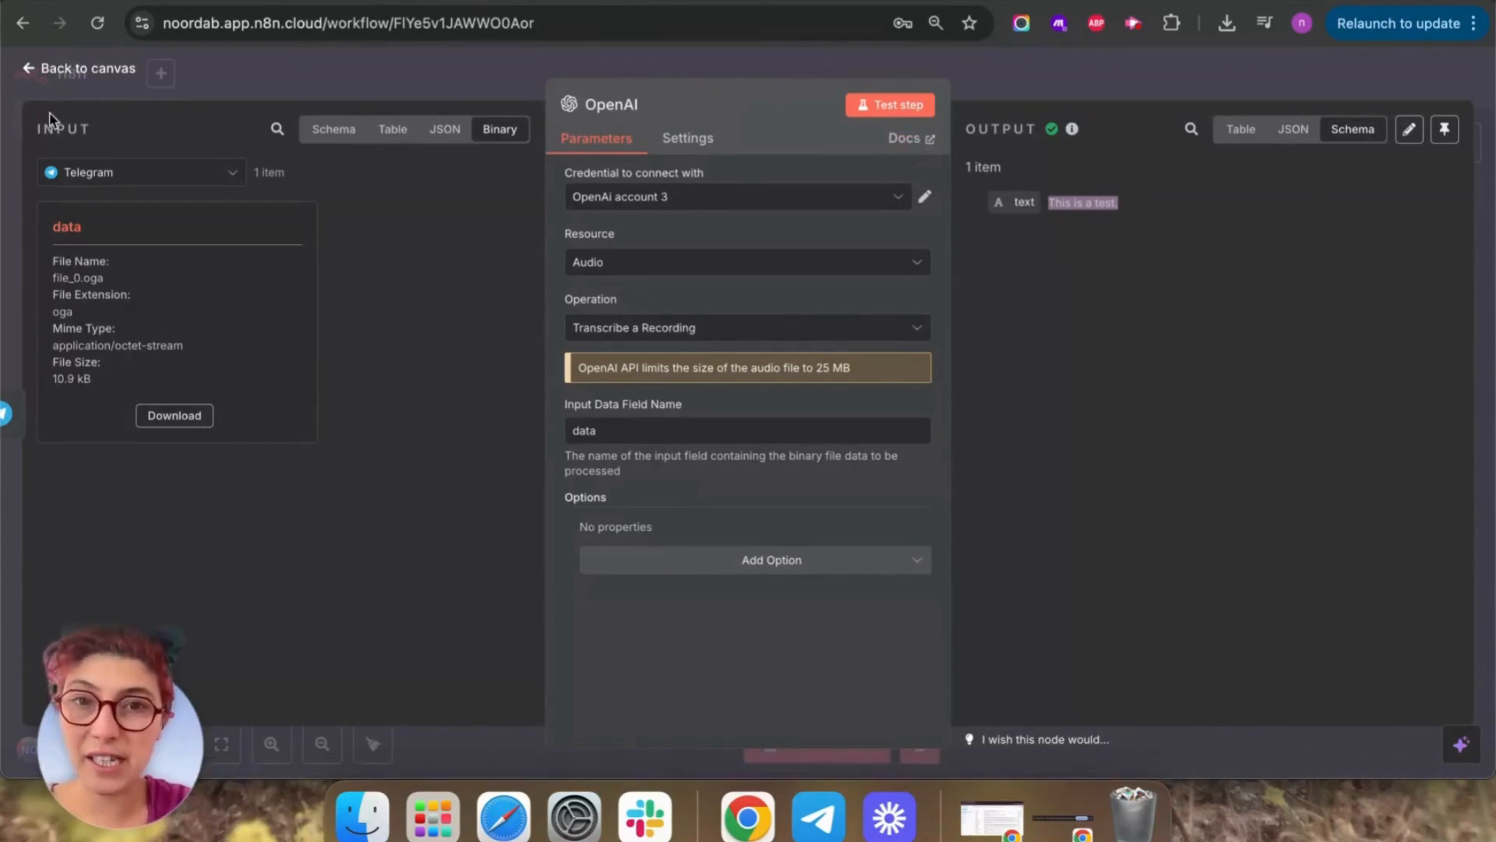
{"action": "left_click", "coordinate": [28, 69]}
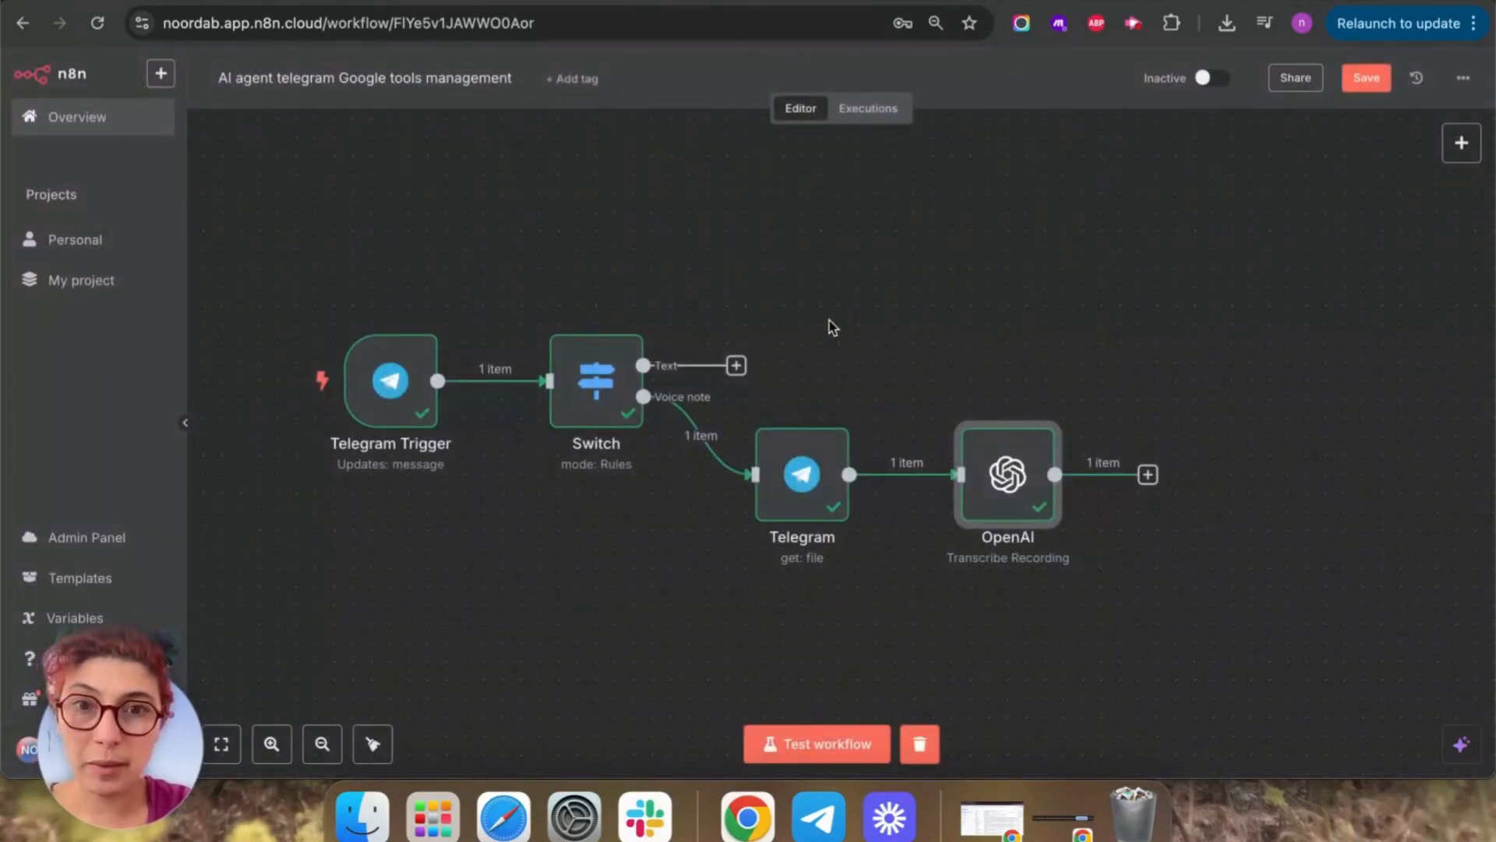
{"action": "left_click_drag", "start_coordinate": [829, 321], "coordinate": [803, 268]}
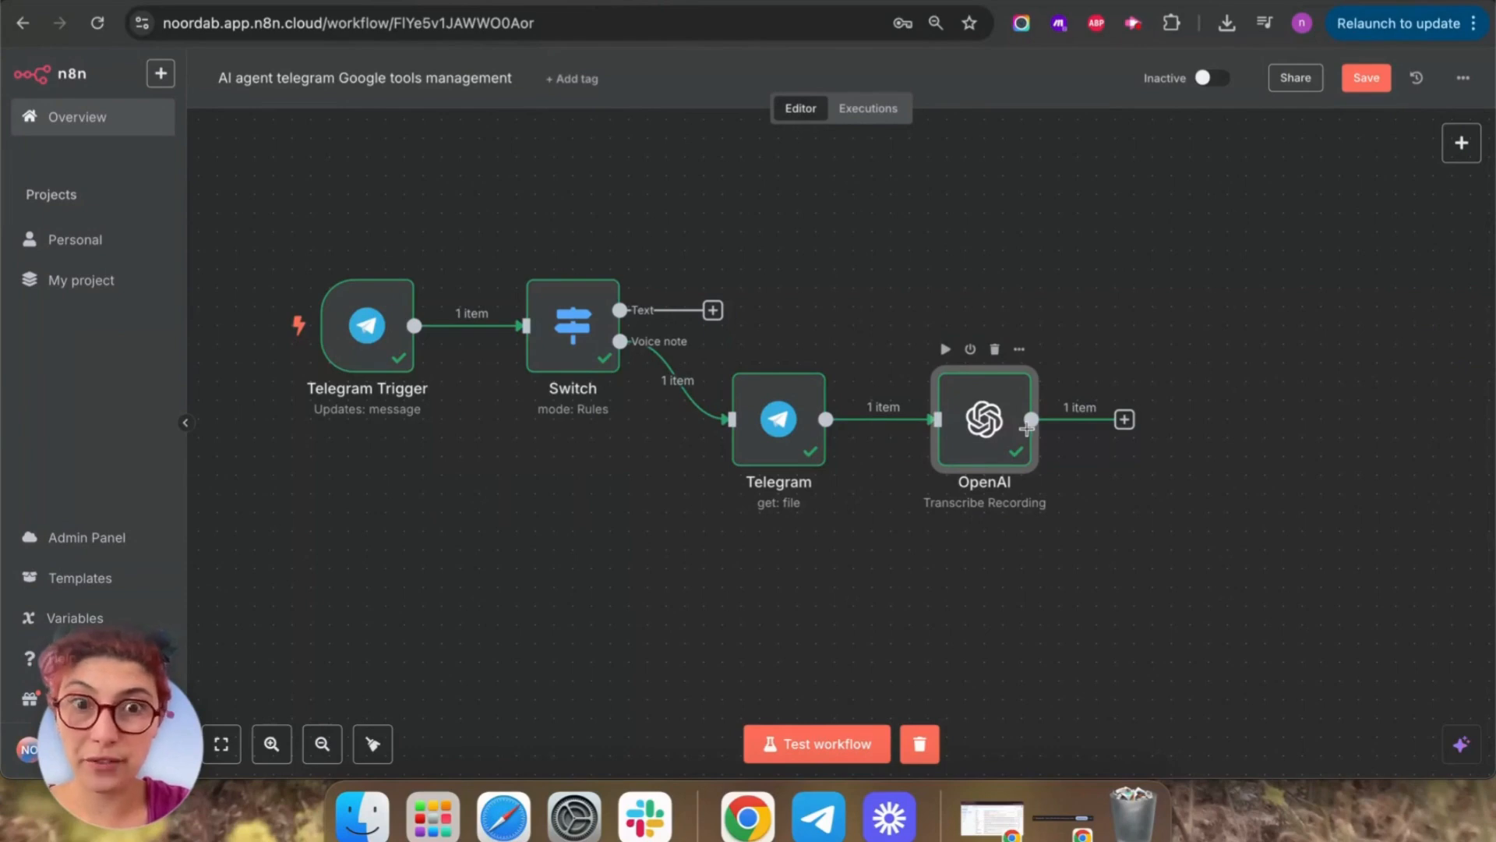
{"action": "left_click", "coordinate": [919, 744]}
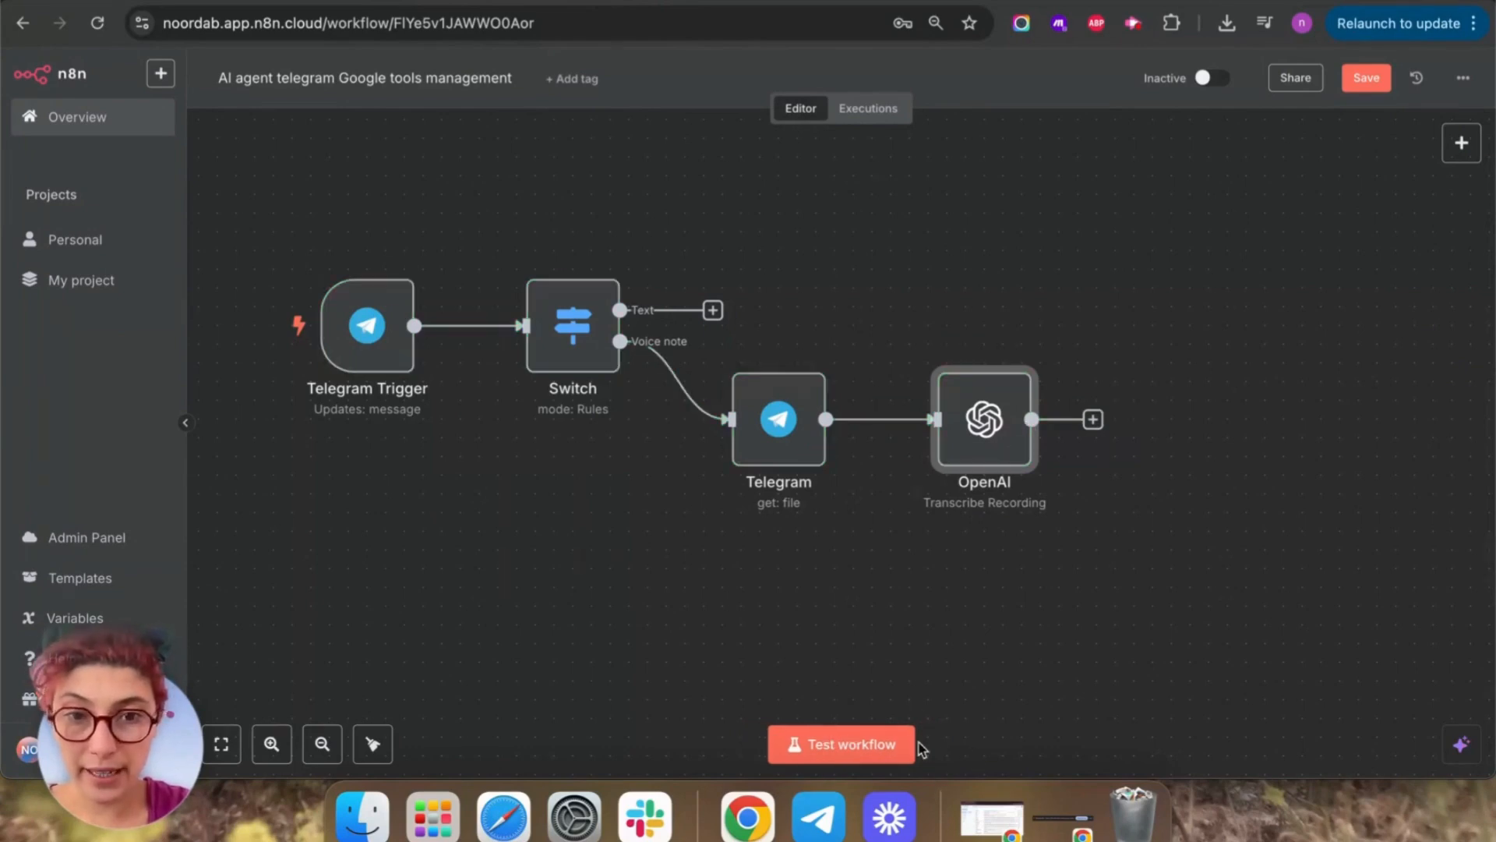
Add an Edit Fields (Set) node after the Switch's Text output and start a workflow test.
{"action": "left_click", "coordinate": [712, 310]}
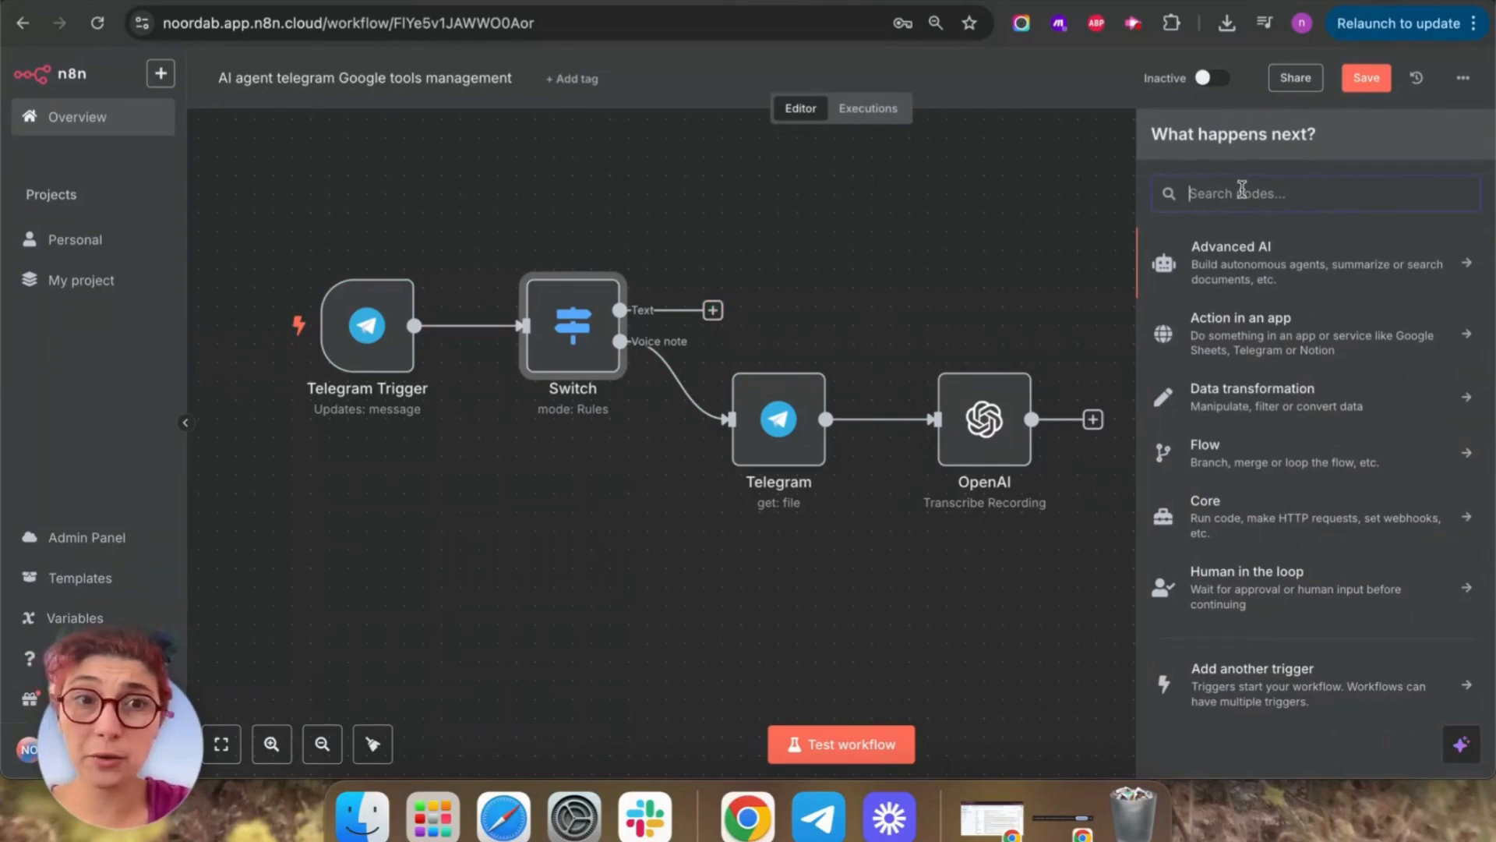
{"action": "type", "text": "edit"}
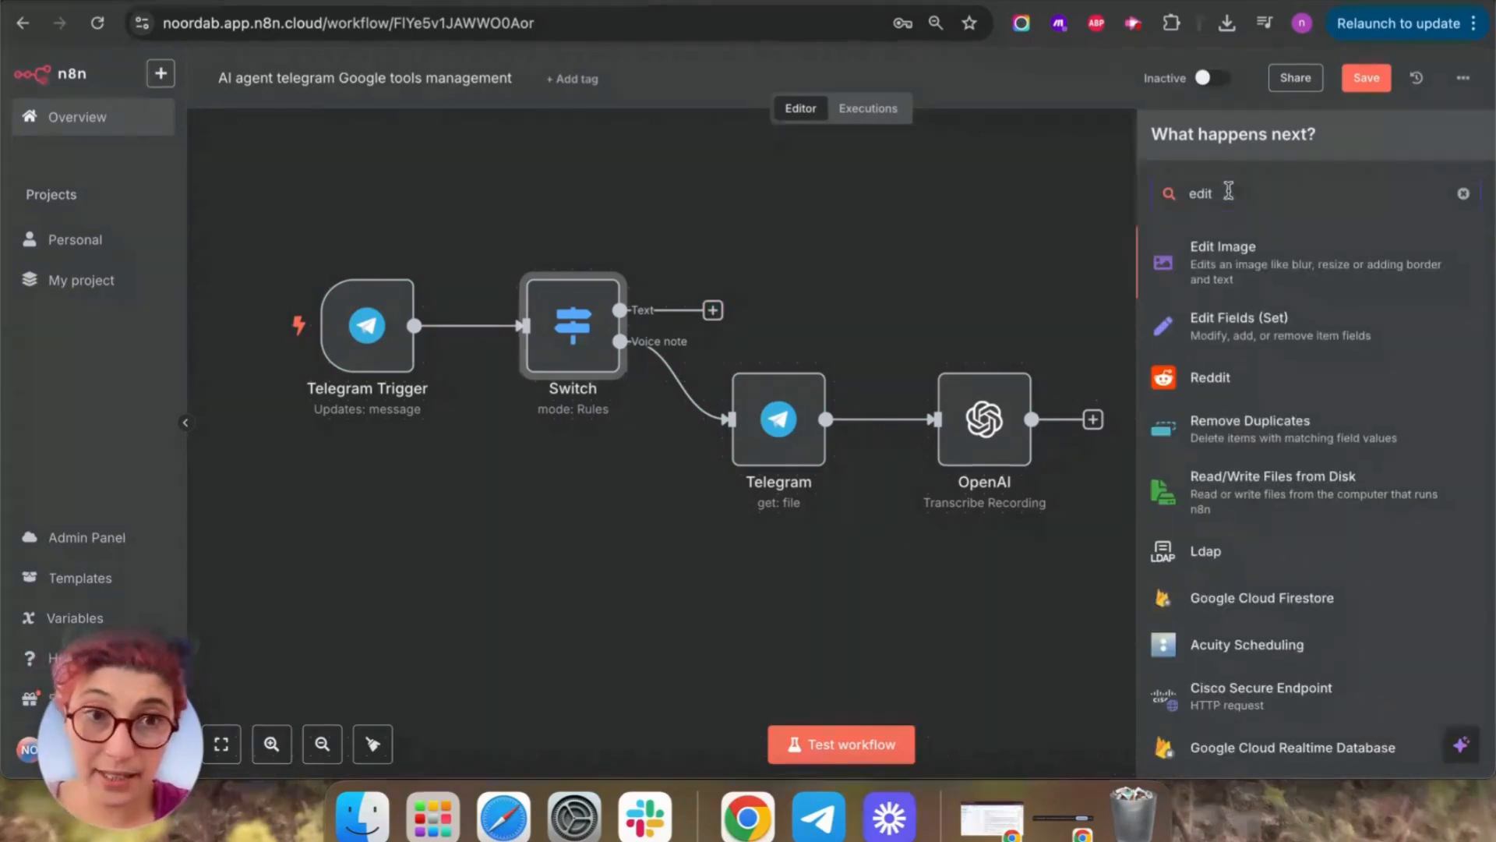
{"action": "left_click", "coordinate": [1267, 314]}
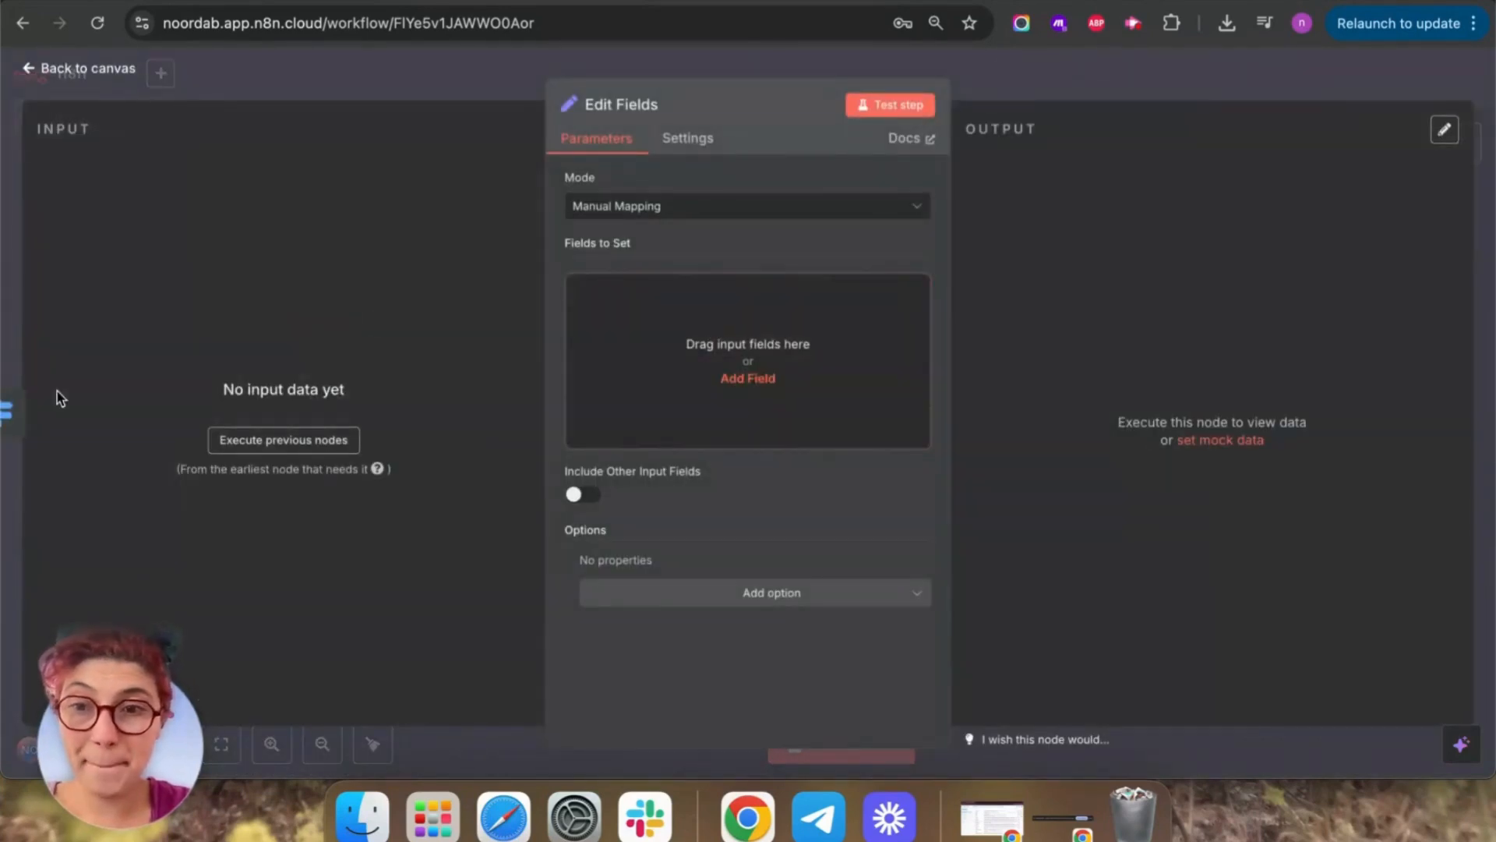
{"action": "left_click", "coordinate": [35, 72]}
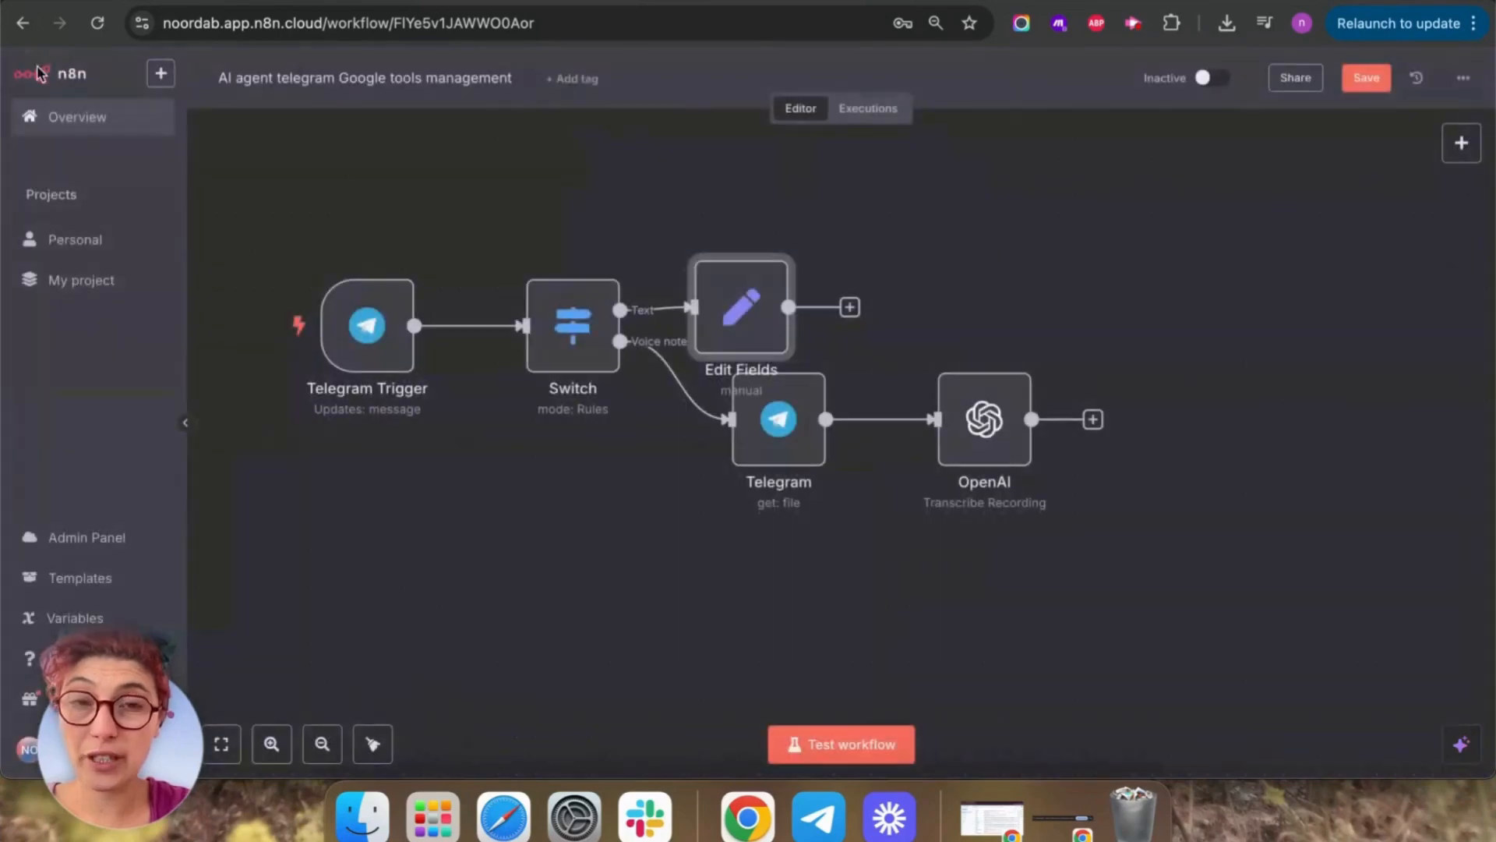
{"action": "left_click", "coordinate": [818, 816]}
{"action": "key", "text": "super+w"}
{"action": "left_click", "coordinate": [828, 752]}
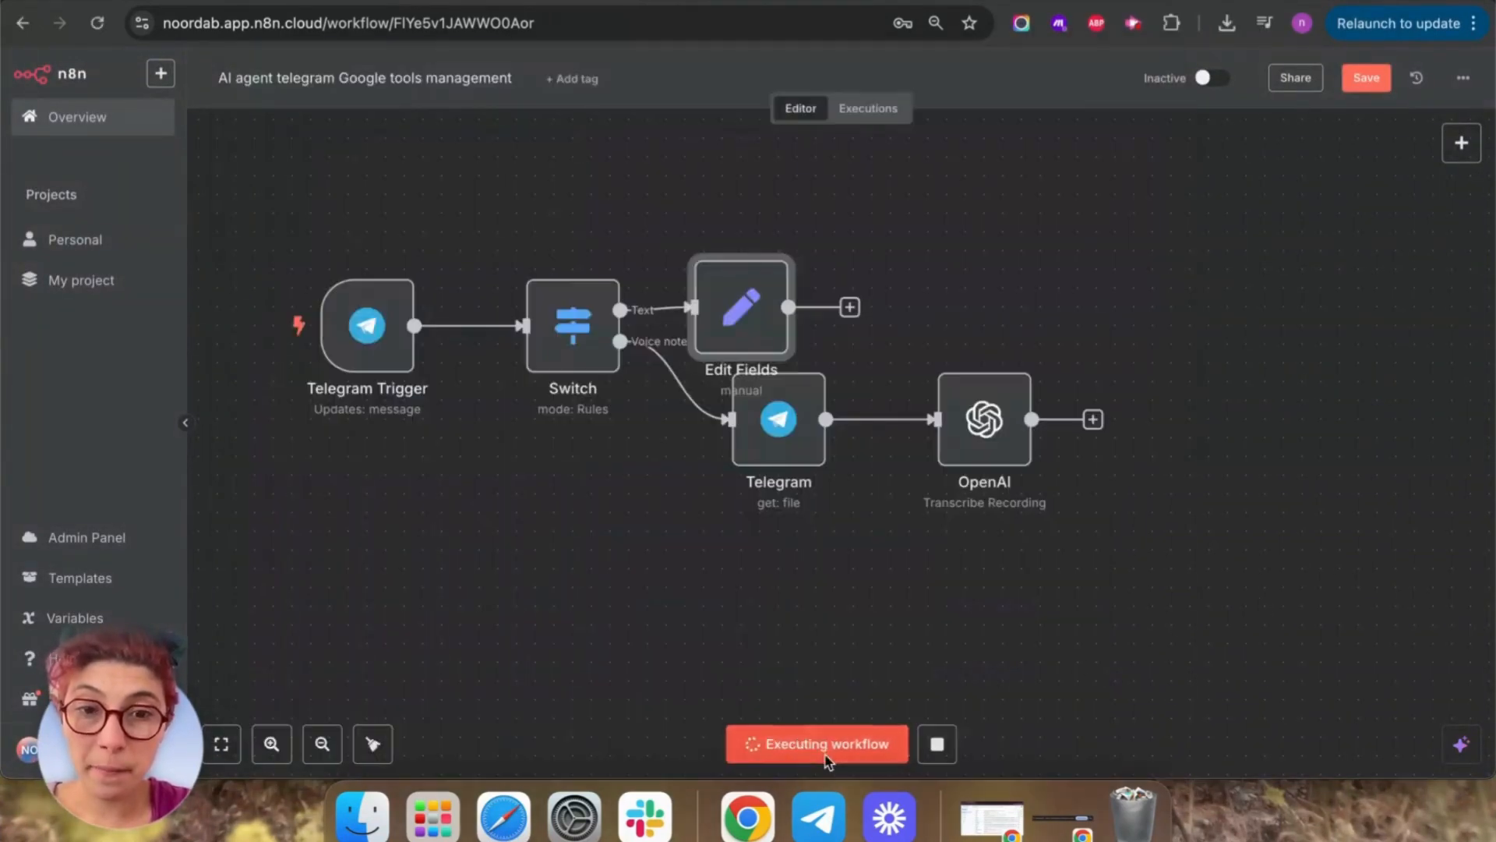
Send the text message 'This a text test' to the bot in Telegram.
{"action": "left_click", "coordinate": [818, 816]}
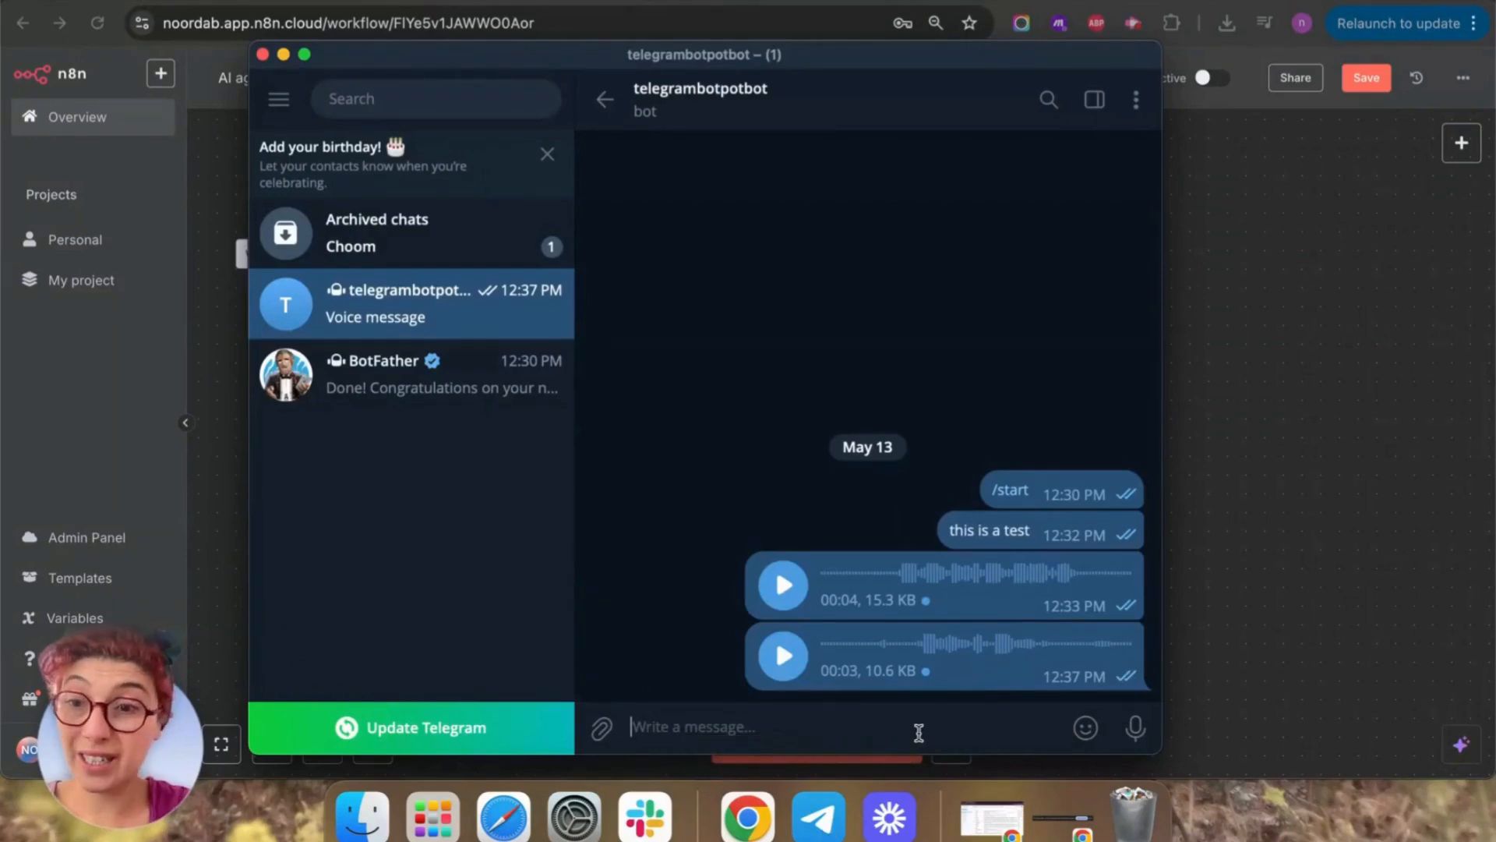
{"action": "type", "text": "This a text test"}
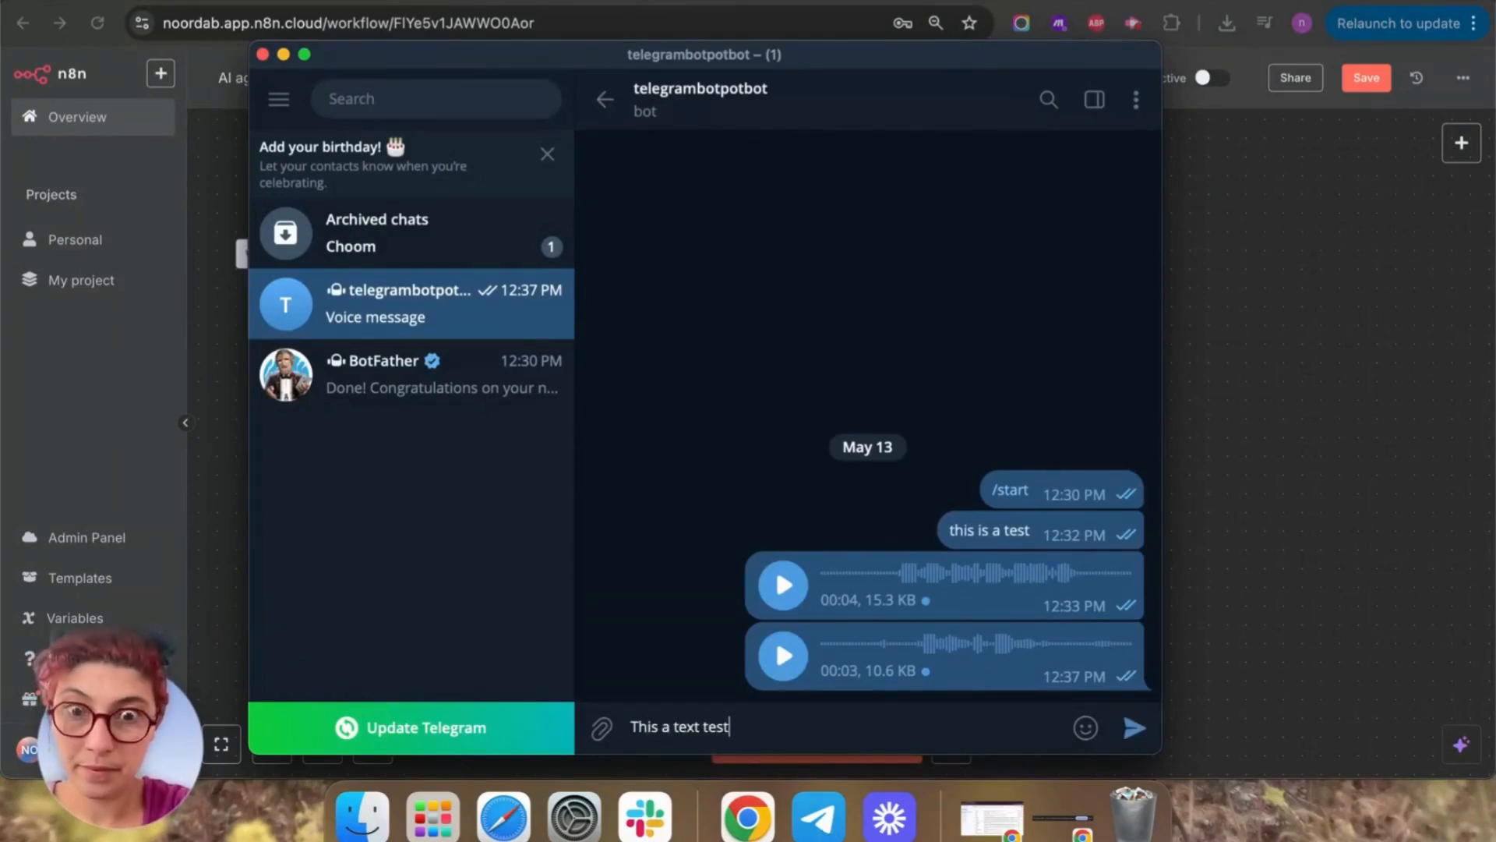
{"action": "key", "text": "Return"}
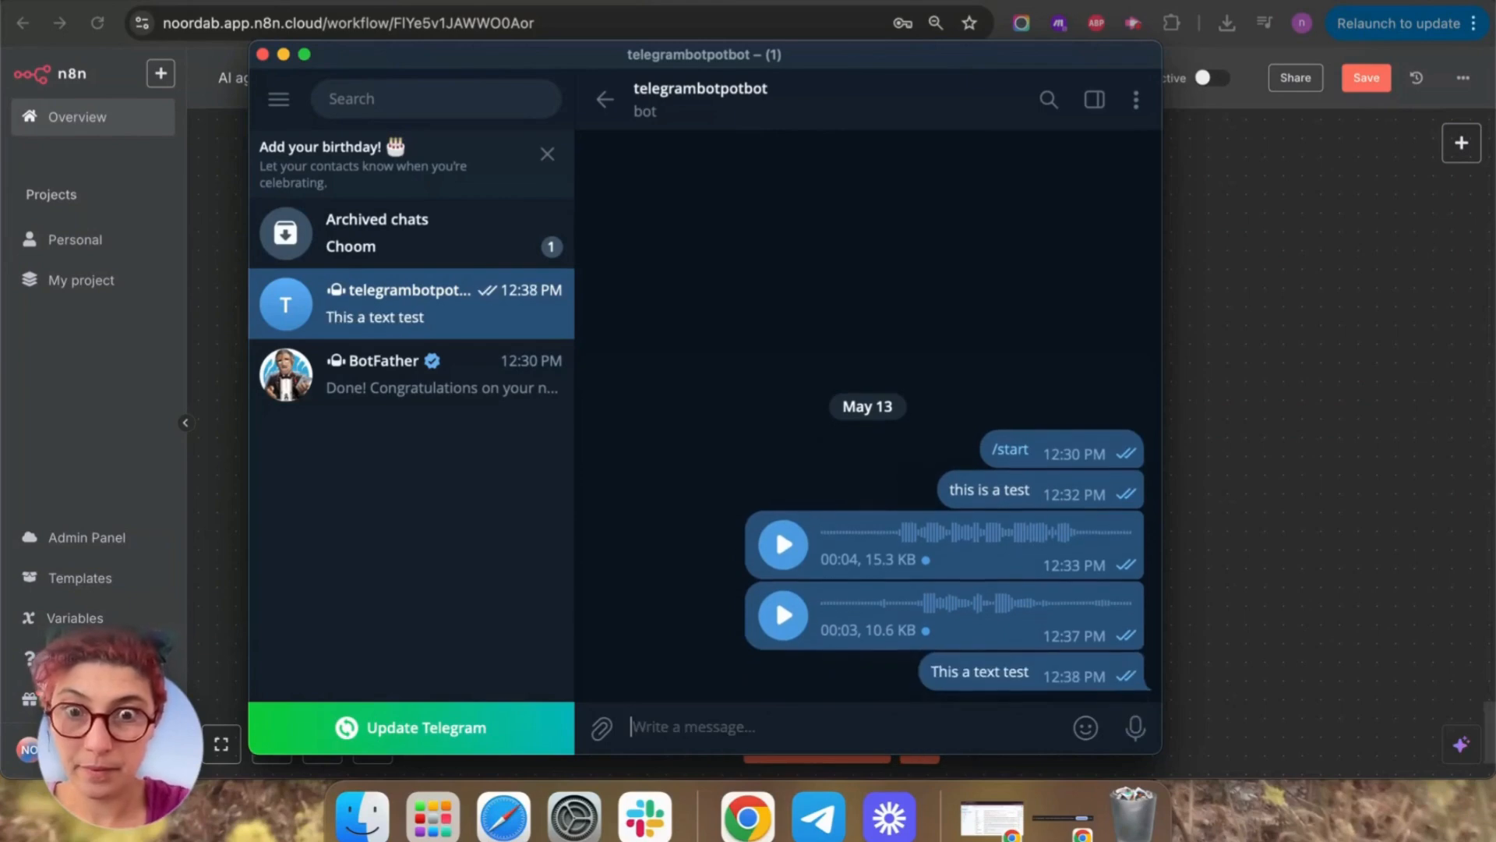
{"action": "key", "text": "super+w"}
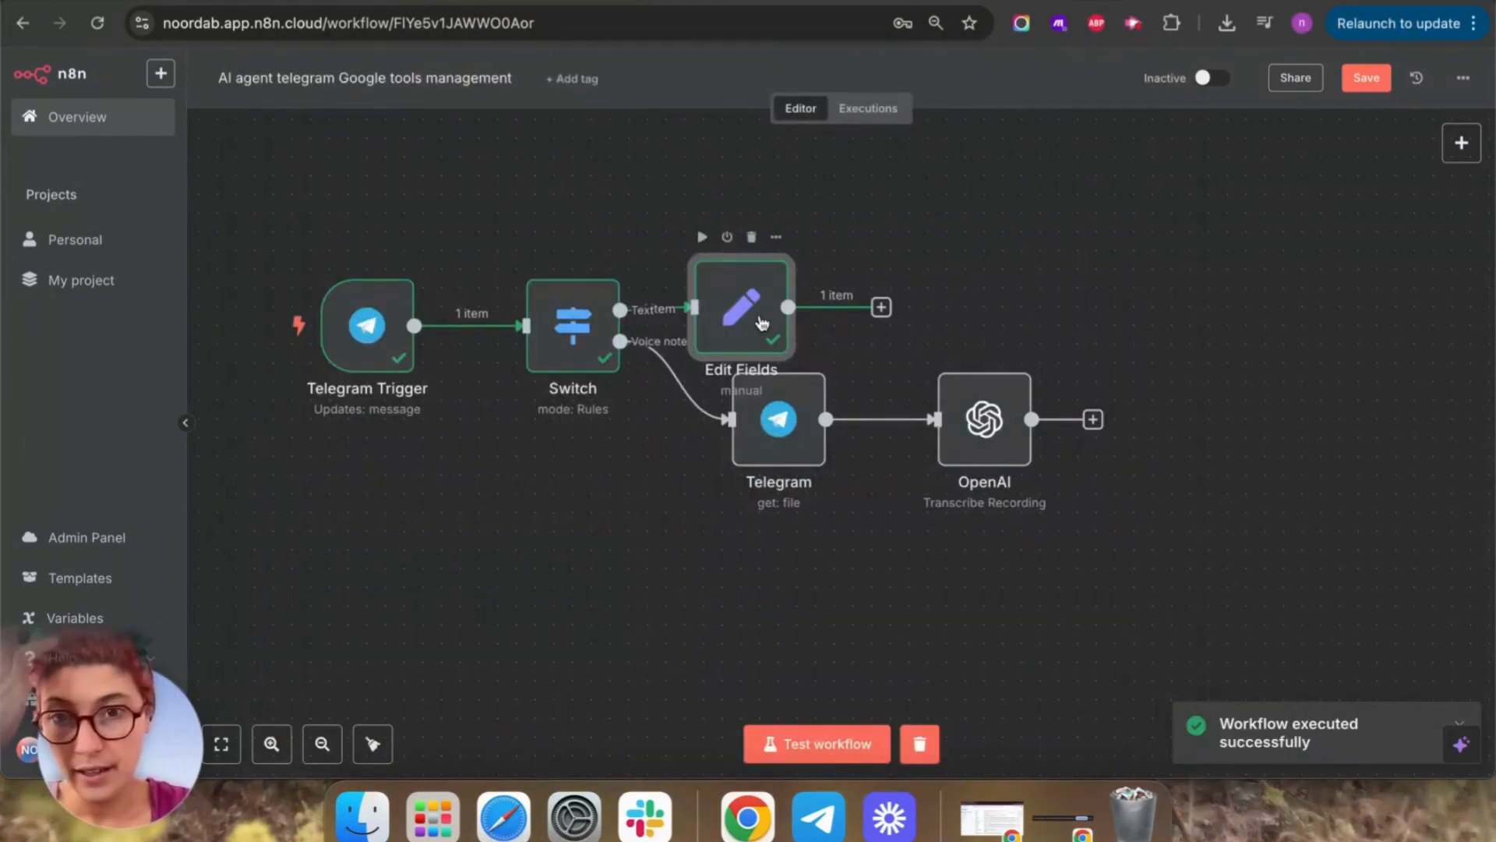
Add a new field named 'Text' in the Edit Fields node.
{"action": "double_click", "coordinate": [761, 322]}
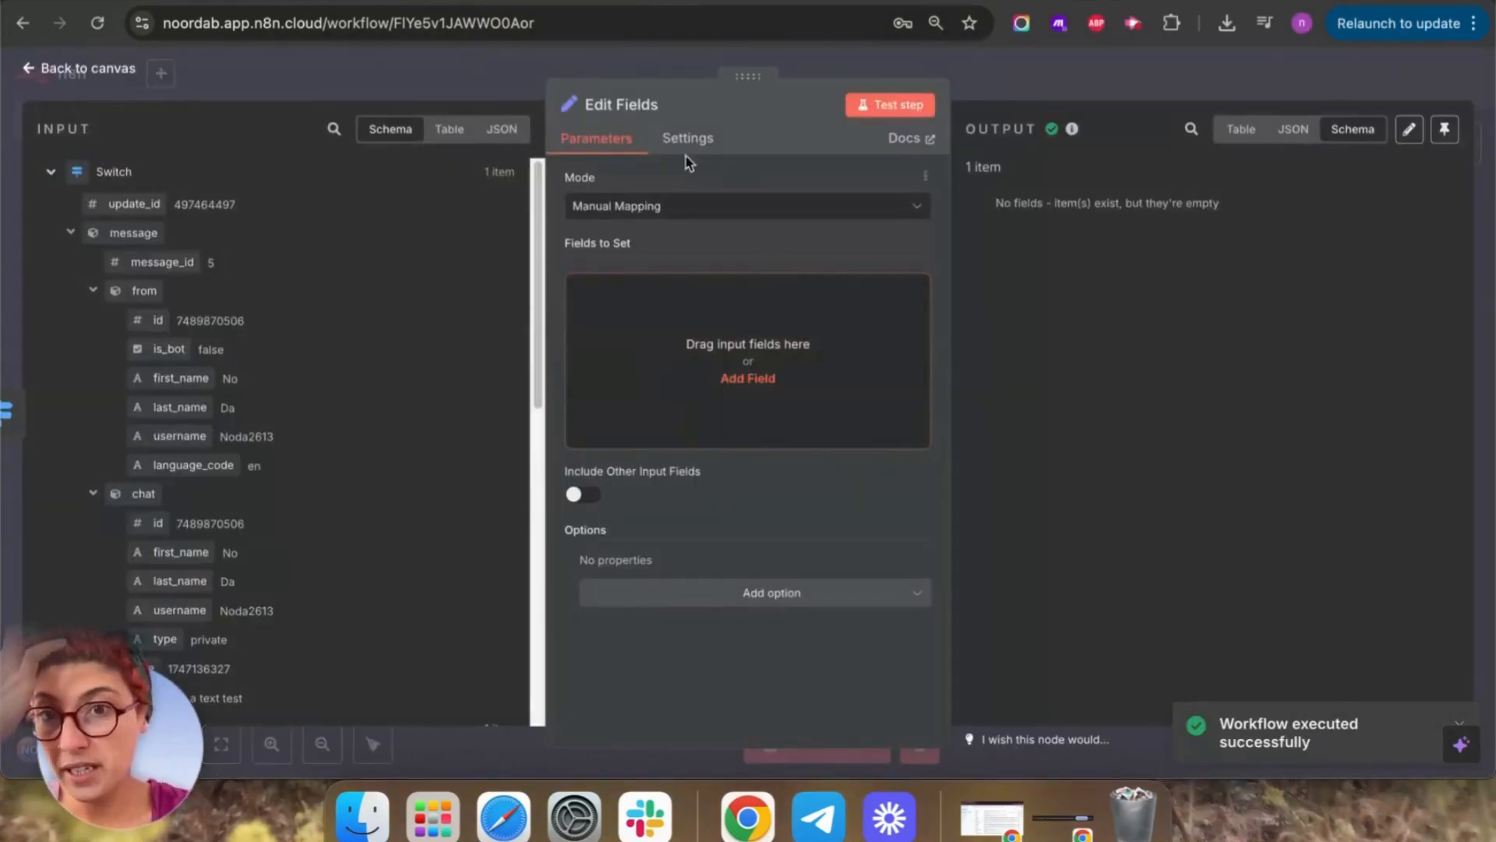
{"action": "left_click", "coordinate": [723, 380]}
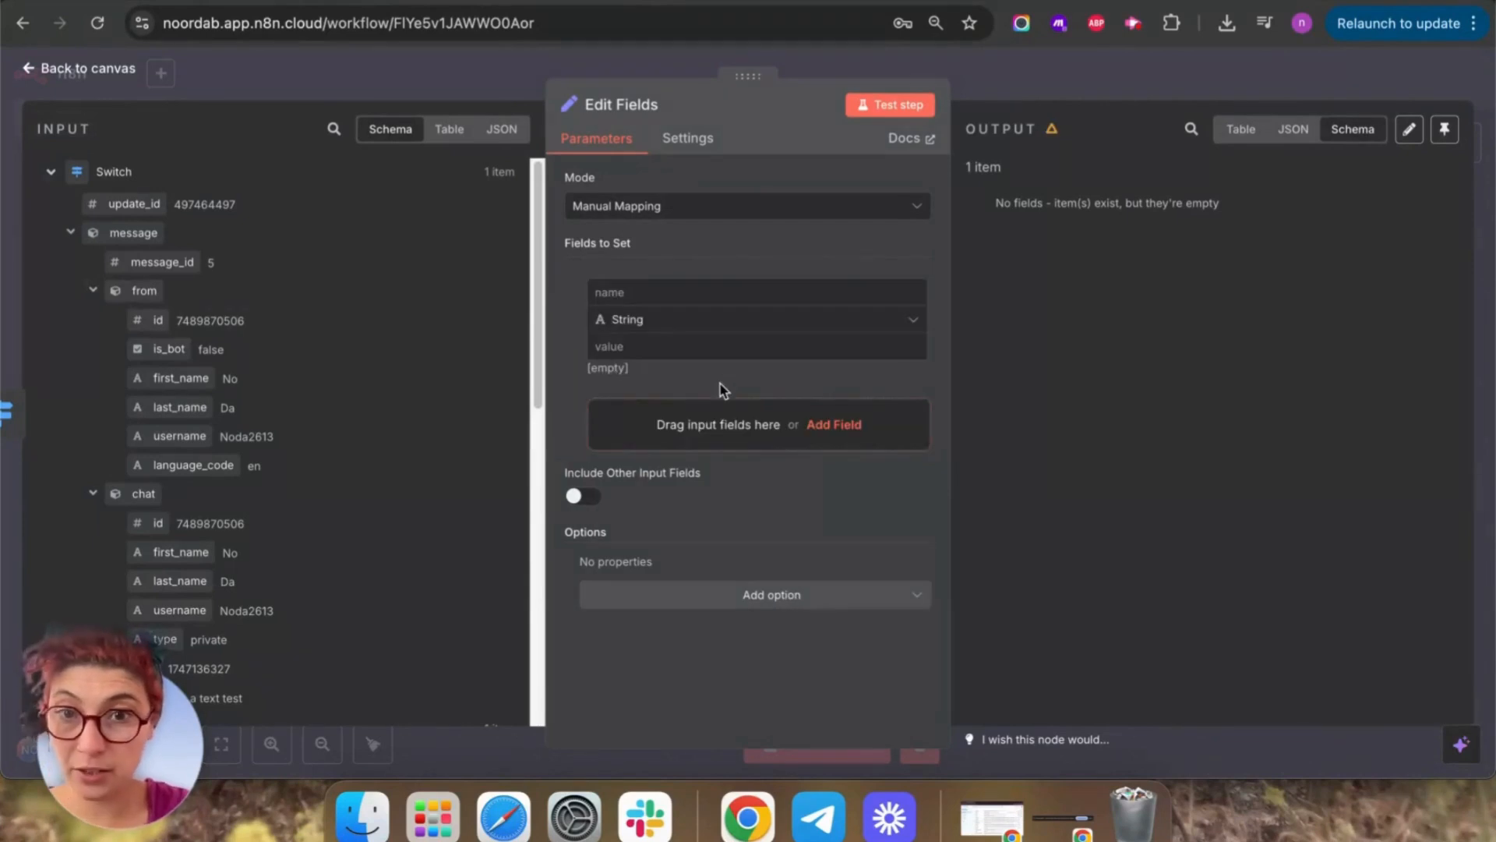
{"action": "left_click", "coordinate": [656, 291]}
{"action": "type", "text": "TE"}
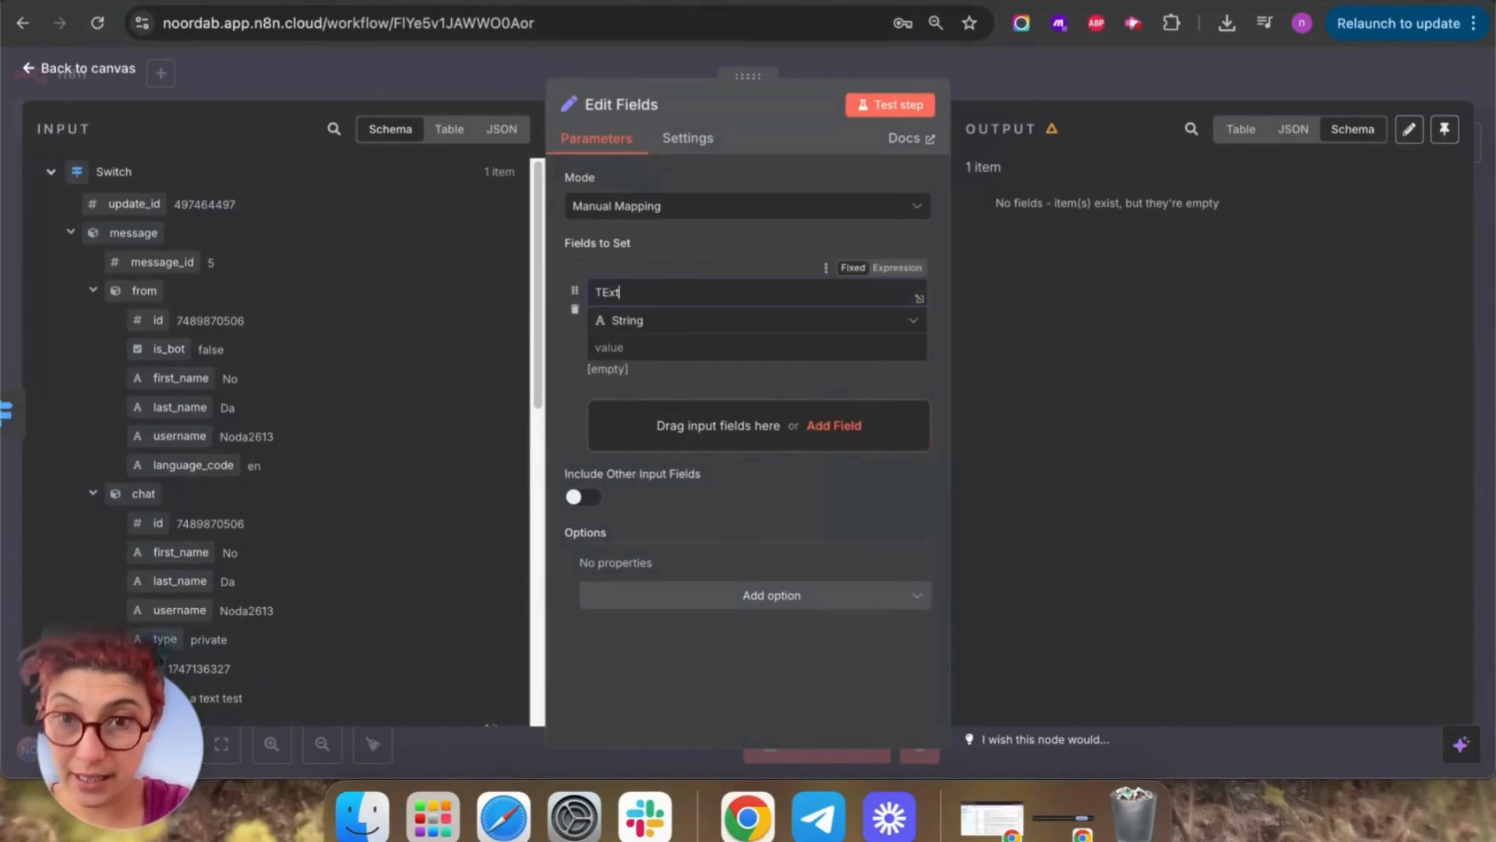
{"action": "type", "text": "xt"}
{"action": "left_click", "coordinate": [609, 292]}
{"action": "key", "text": "BackSpace"}
{"action": "type", "text": "e"}
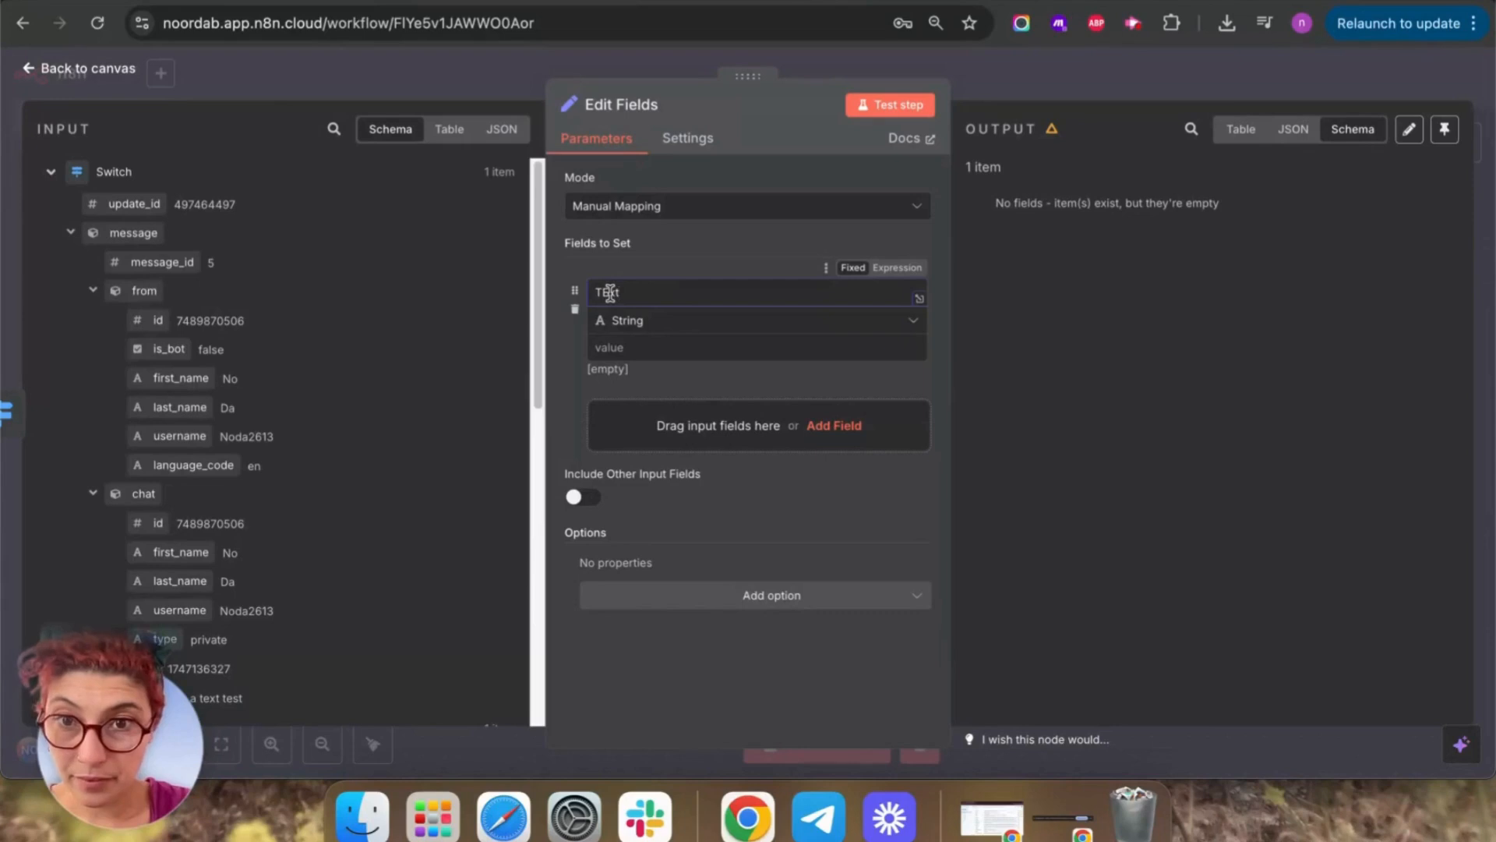
{"action": "left_click", "coordinate": [668, 345]}
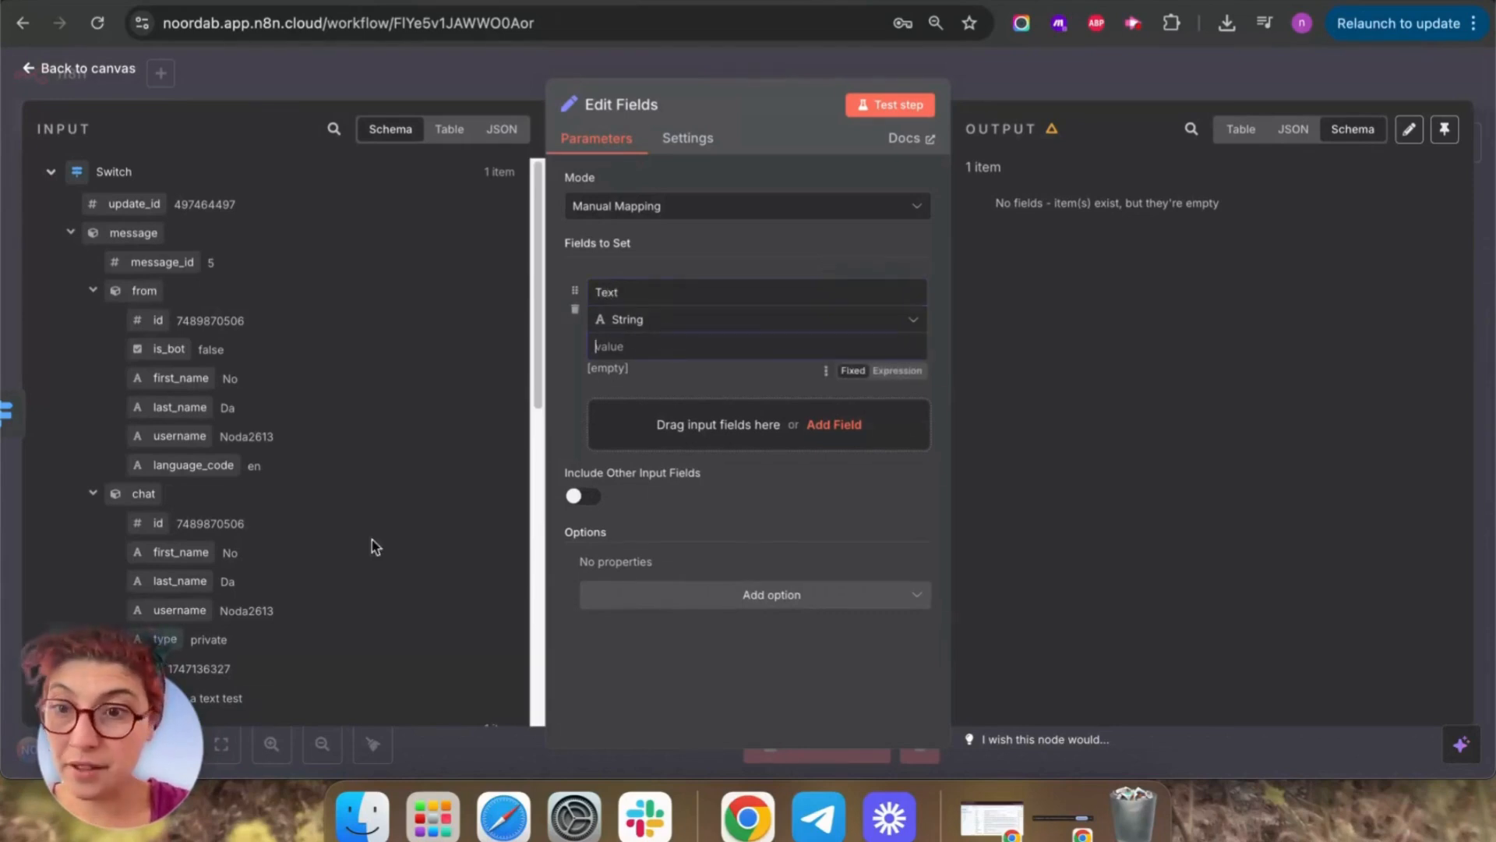
Map the Telegram message text into Text, test it ('This a text test'), and save the workflow.
{"action": "scroll", "coordinate": [327, 515], "scroll_direction": "down", "scroll_amount": 5}
{"action": "scroll", "coordinate": [327, 514], "scroll_direction": "down", "scroll_amount": 5}
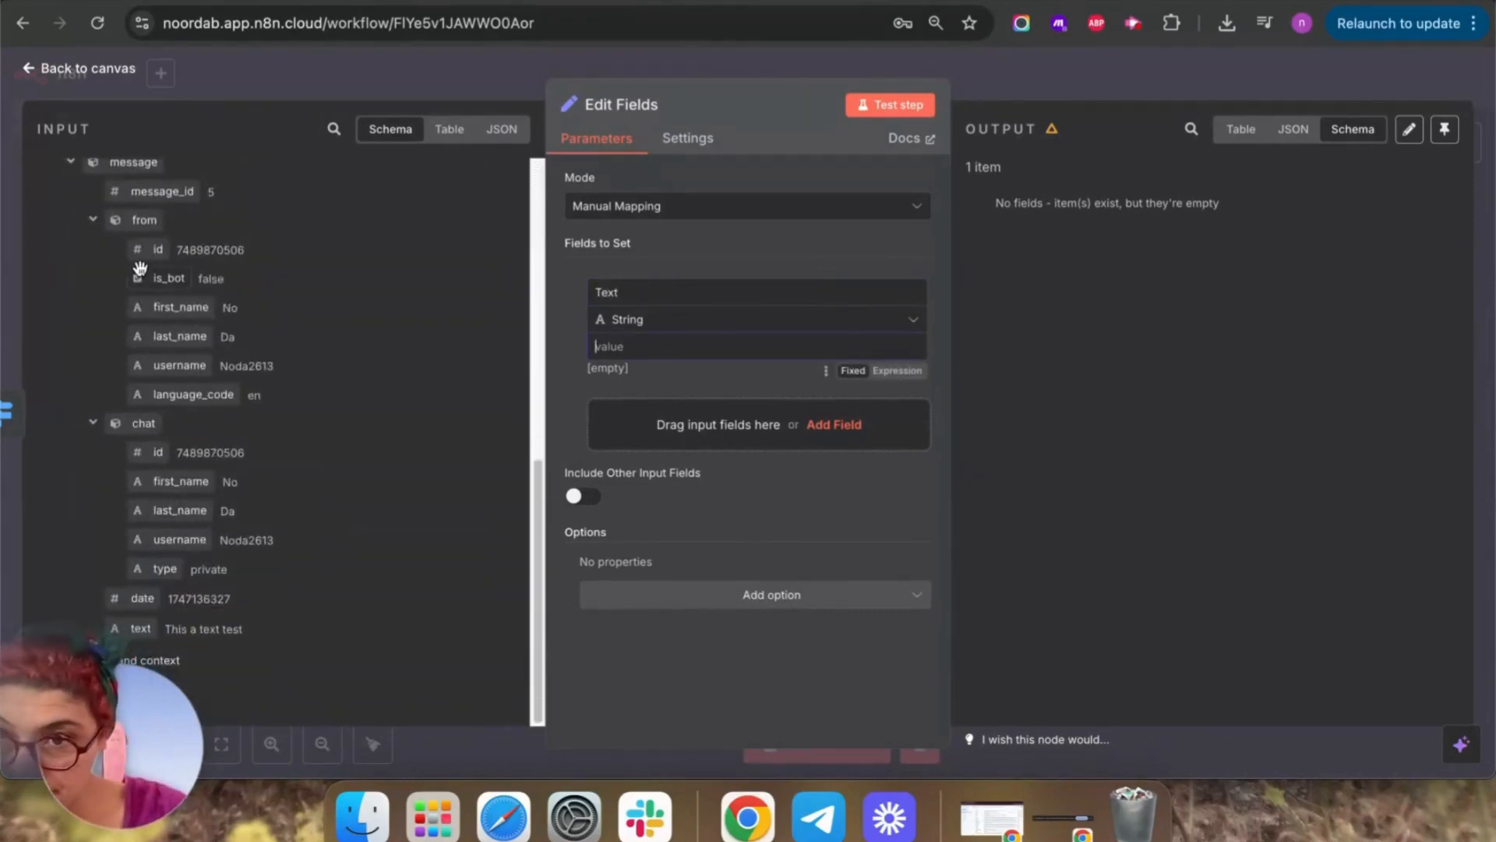
{"action": "left_click_drag", "start_coordinate": [140, 628], "coordinate": [657, 355]}
{"action": "left_click", "coordinate": [765, 524]}
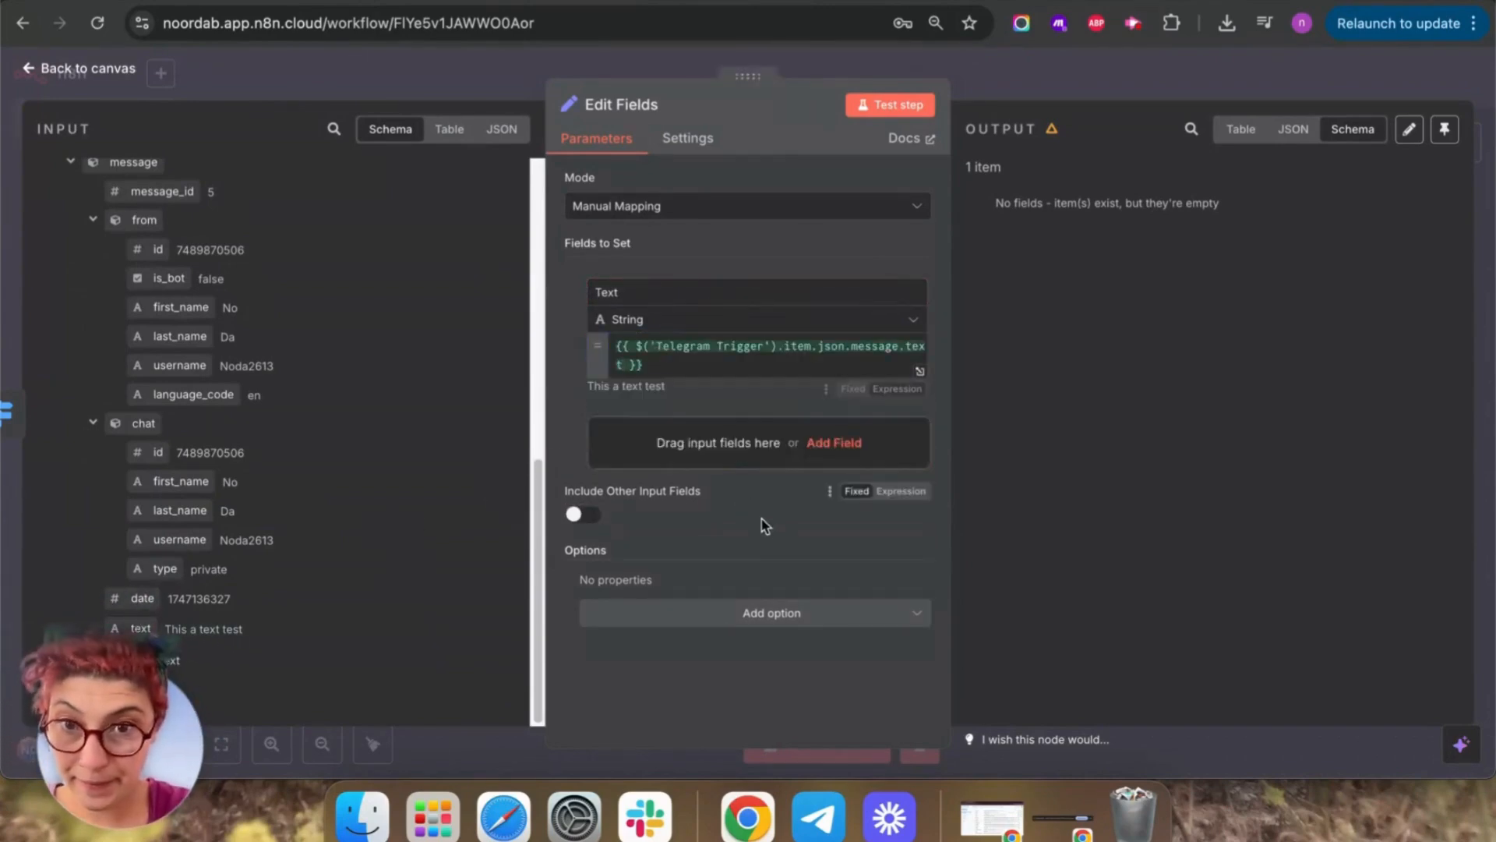
{"action": "left_click", "coordinate": [914, 105]}
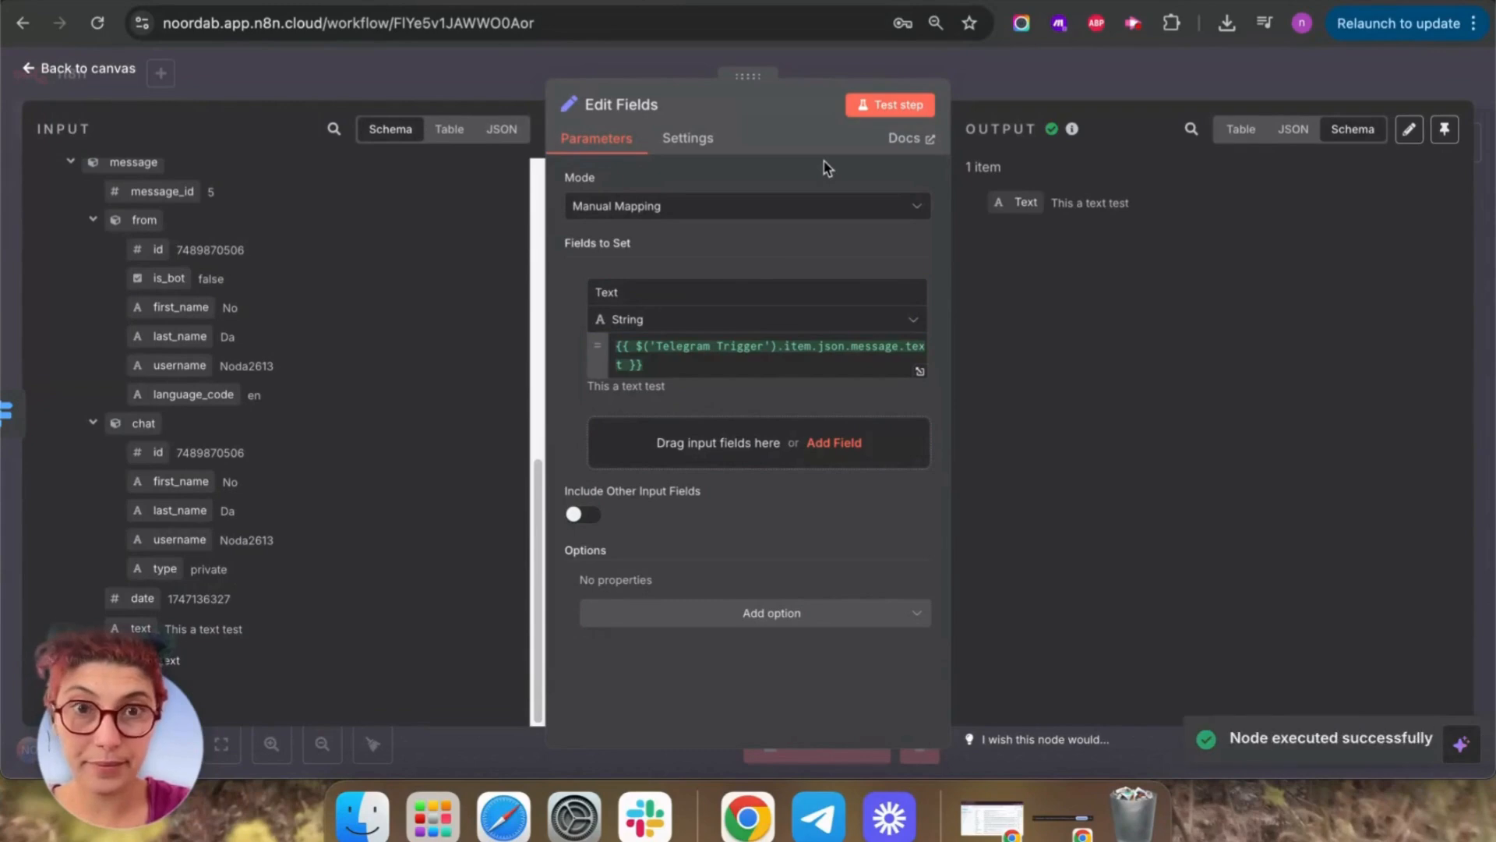
{"action": "left_click_drag", "start_coordinate": [1199, 203], "coordinate": [1074, 209]}
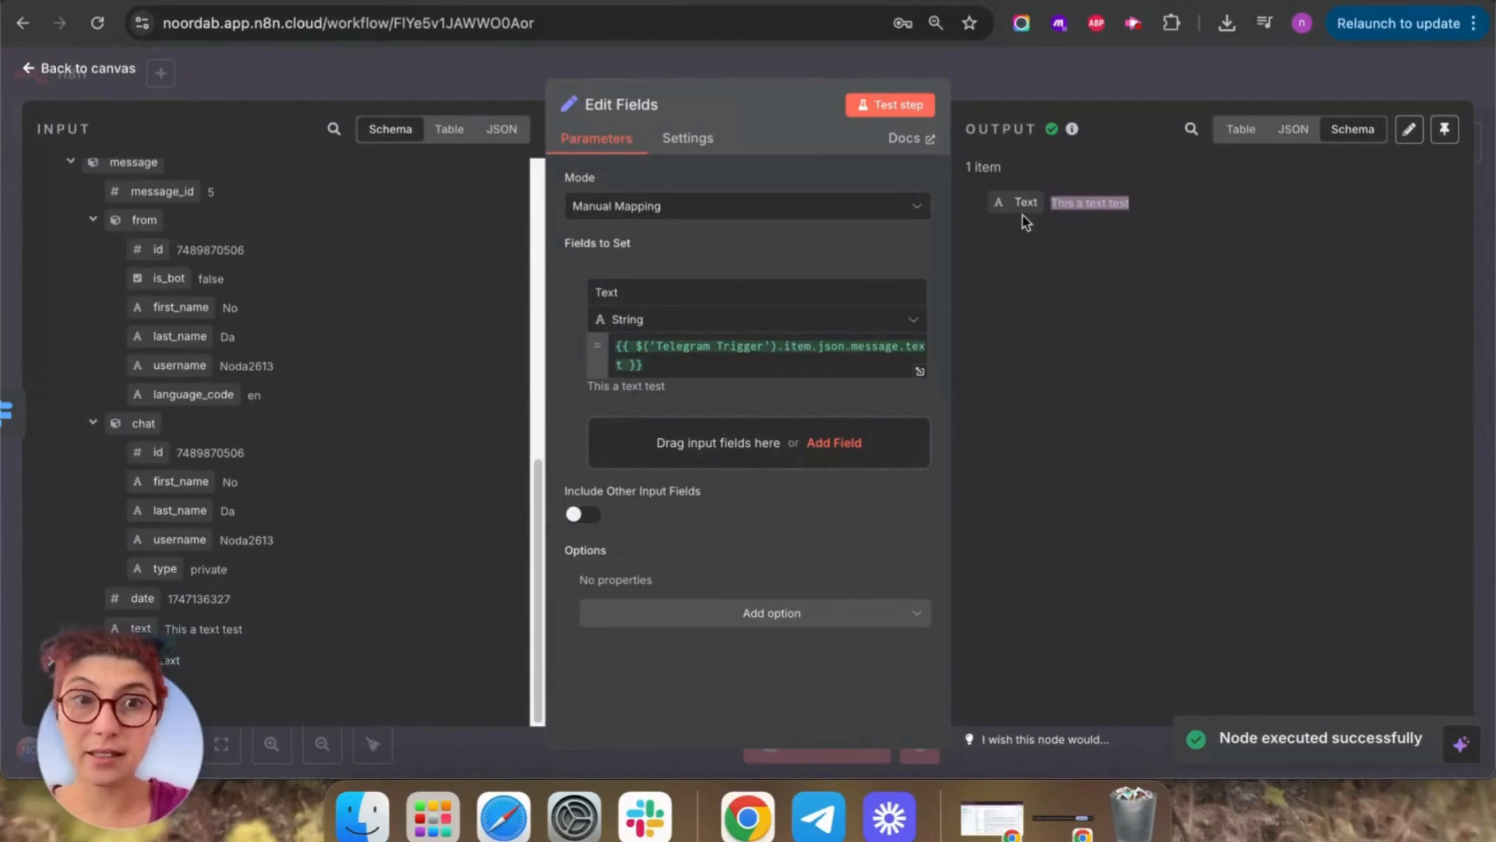
{"action": "left_click", "coordinate": [1321, 314]}
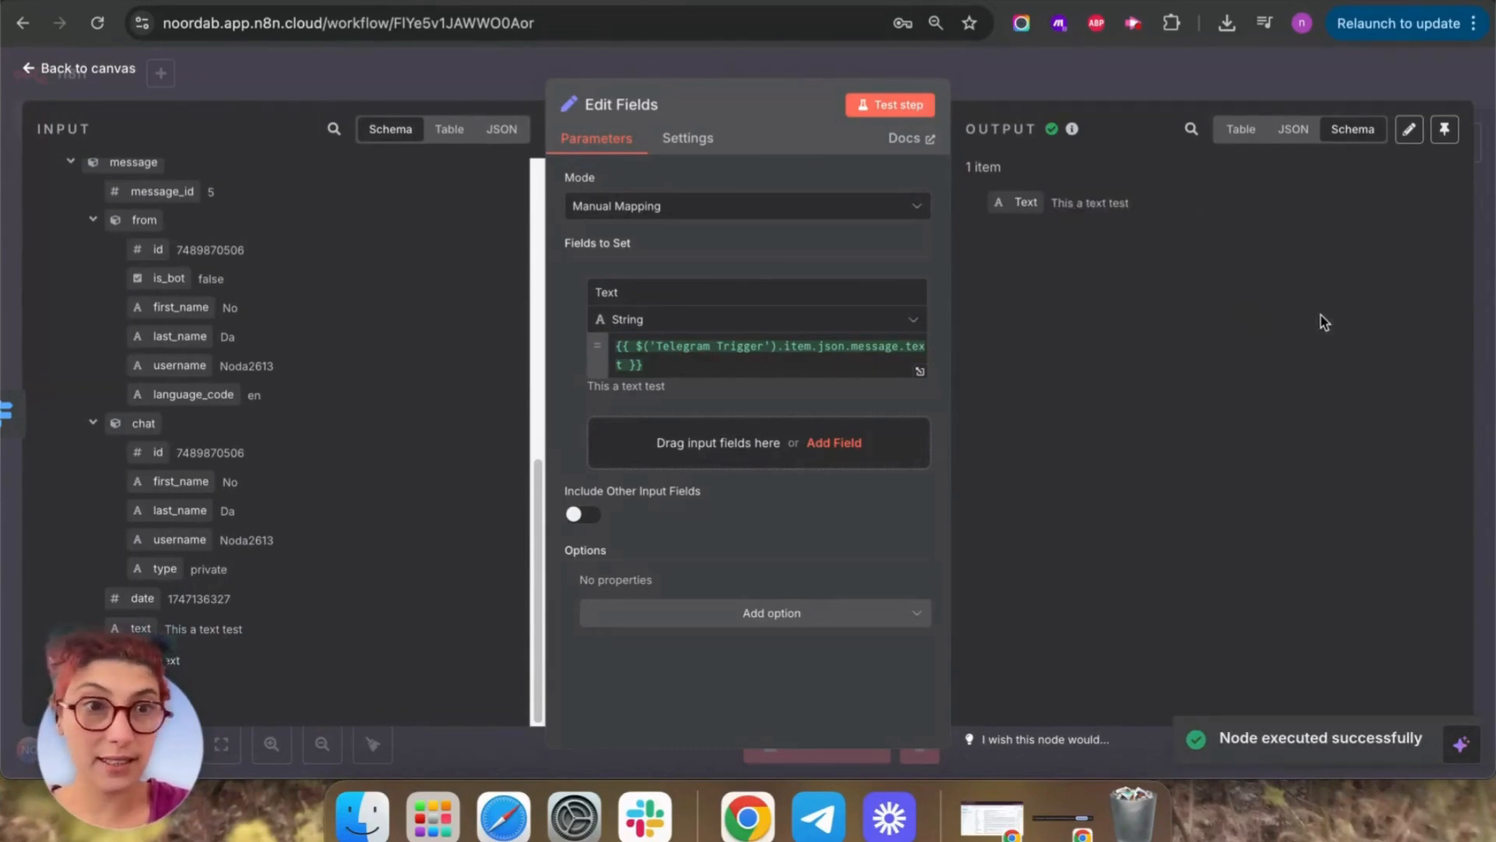
{"action": "left_click", "coordinate": [26, 69]}
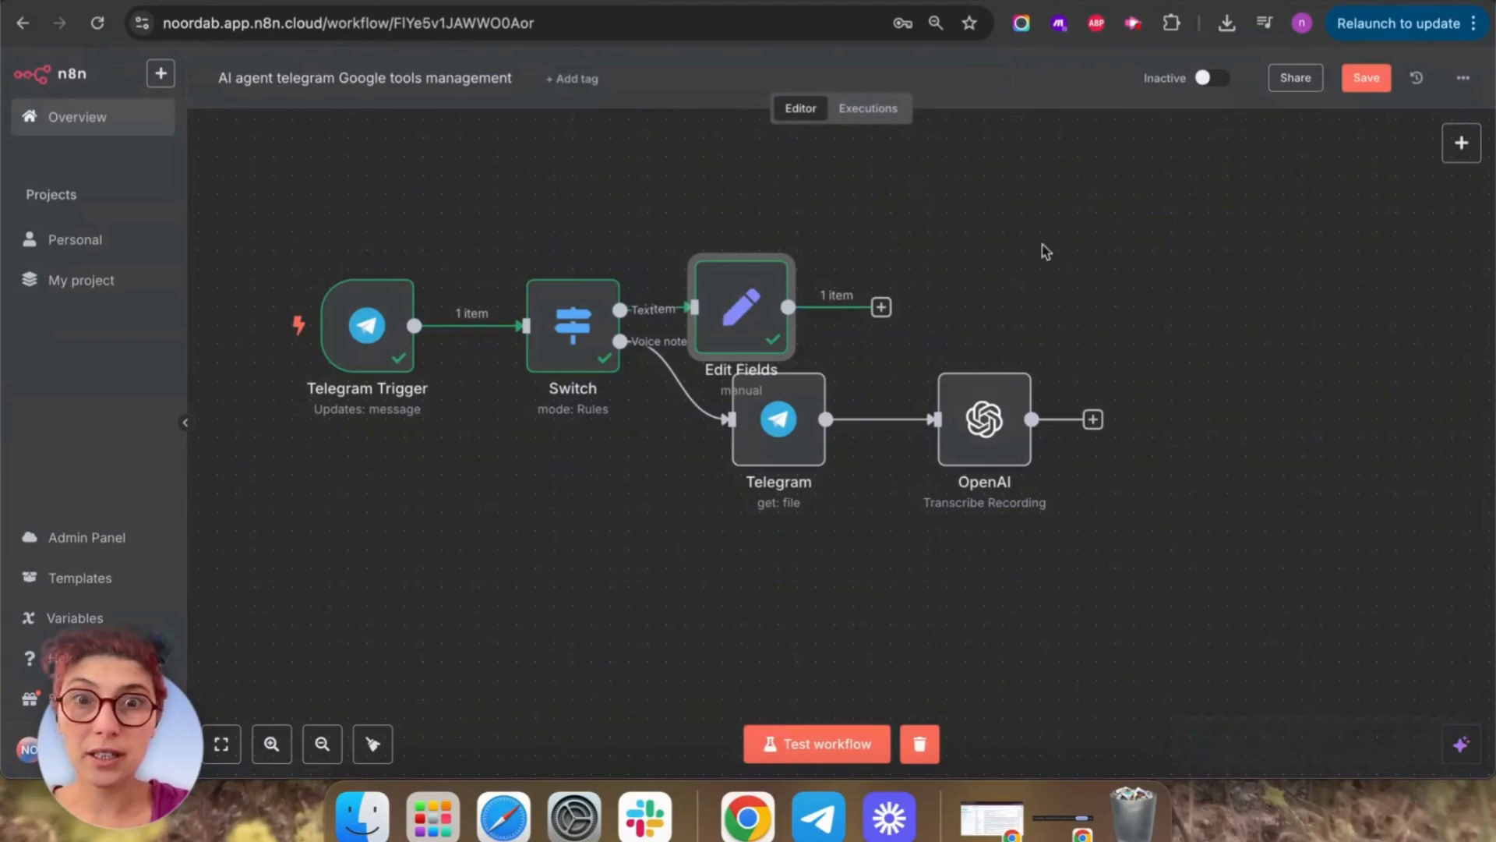
{"action": "left_click", "coordinate": [1362, 85]}
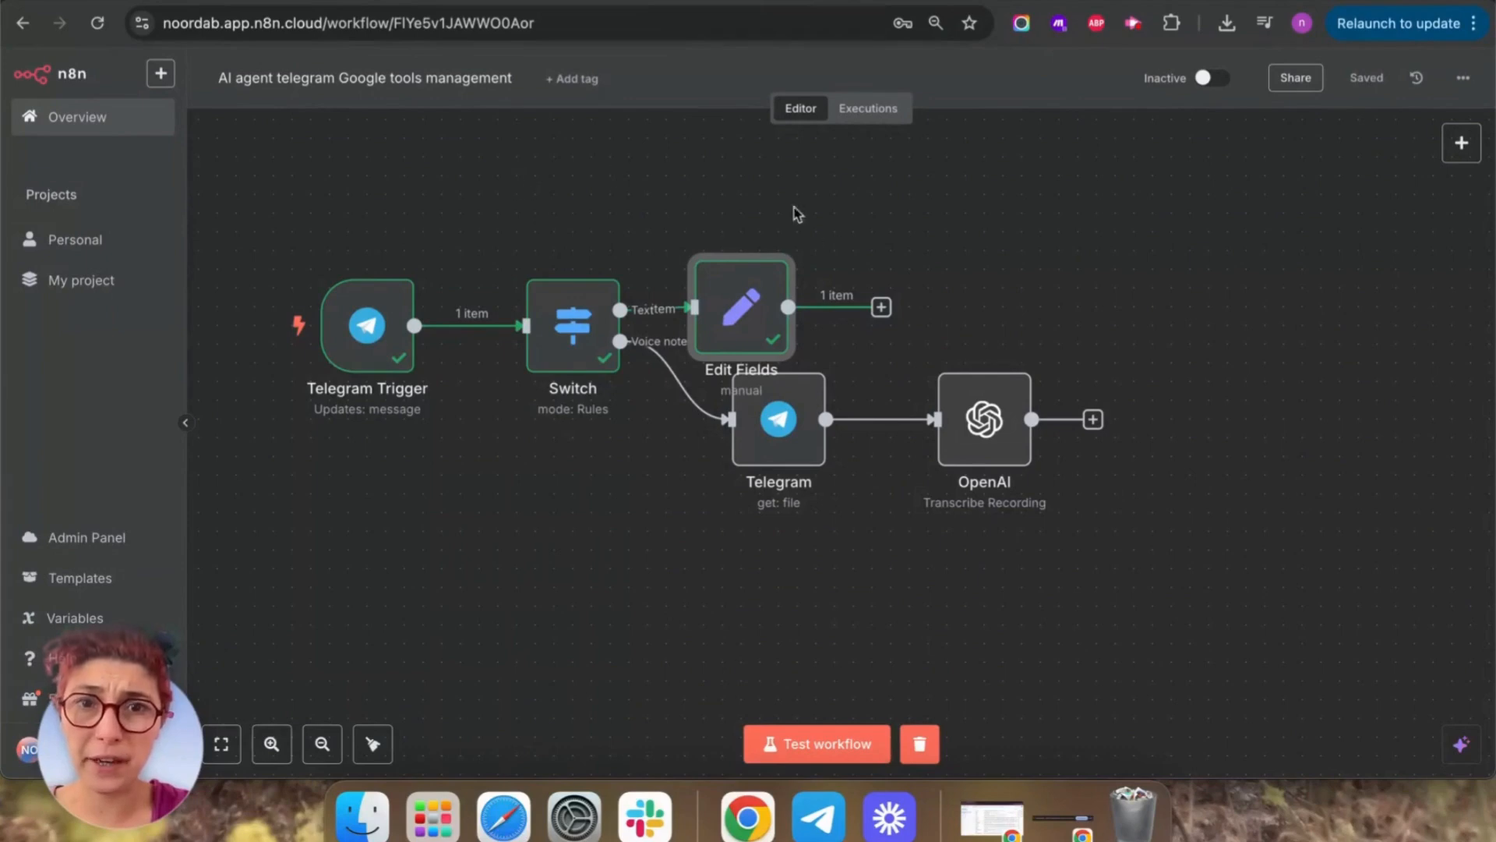
Reposition the Edit Fields node and add an AI Agent node after it.
{"action": "left_click_drag", "start_coordinate": [706, 314], "coordinate": [836, 295]}
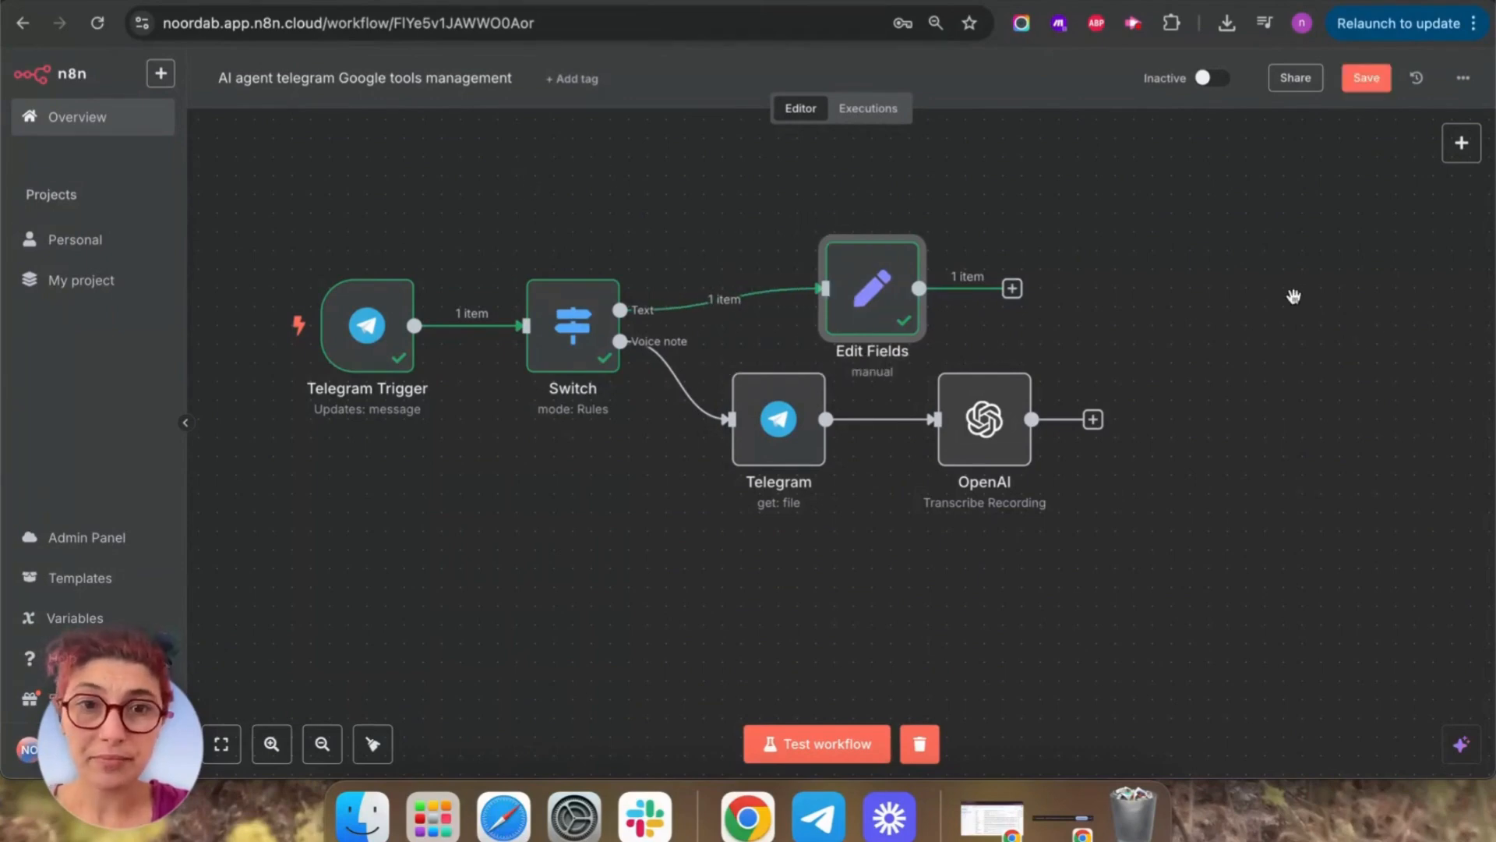
{"action": "left_click_drag", "start_coordinate": [1293, 296], "coordinate": [1024, 291]}
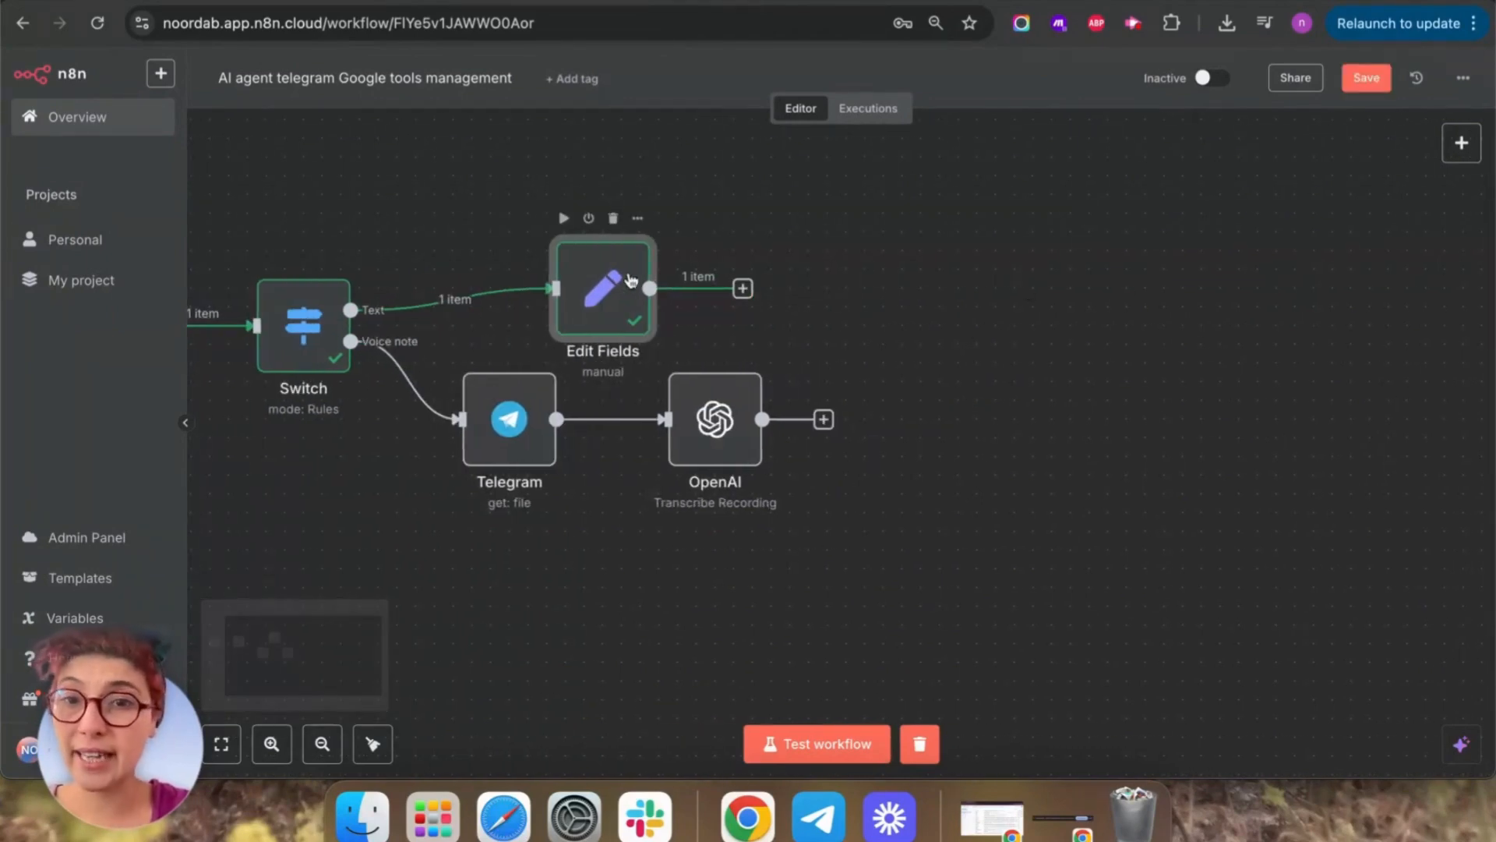
{"action": "left_click_drag", "start_coordinate": [632, 281], "coordinate": [721, 289]}
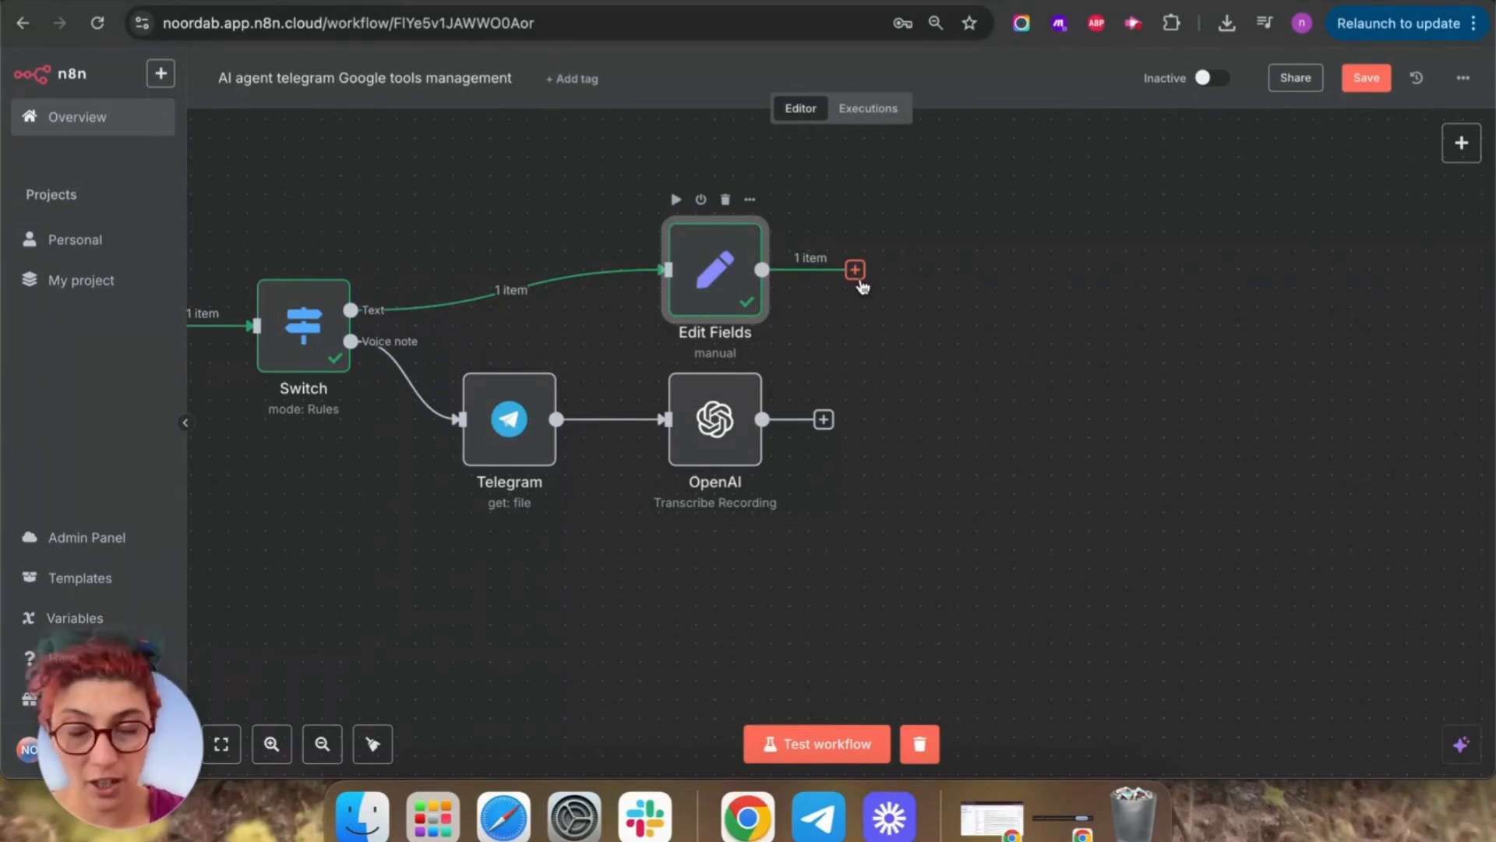
{"action": "left_click", "coordinate": [855, 270]}
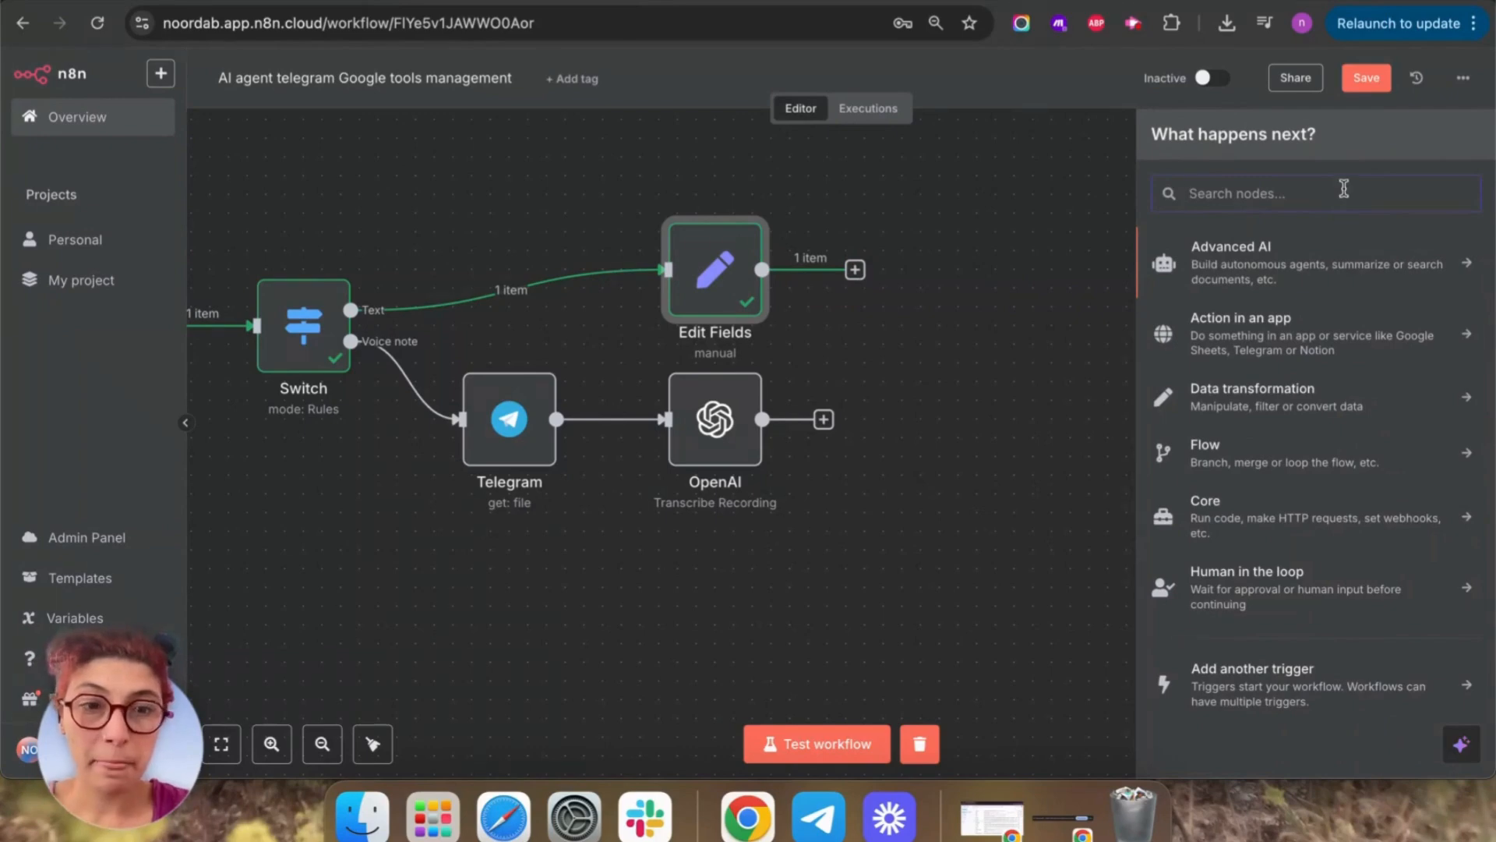
{"action": "type", "text": "AI"}
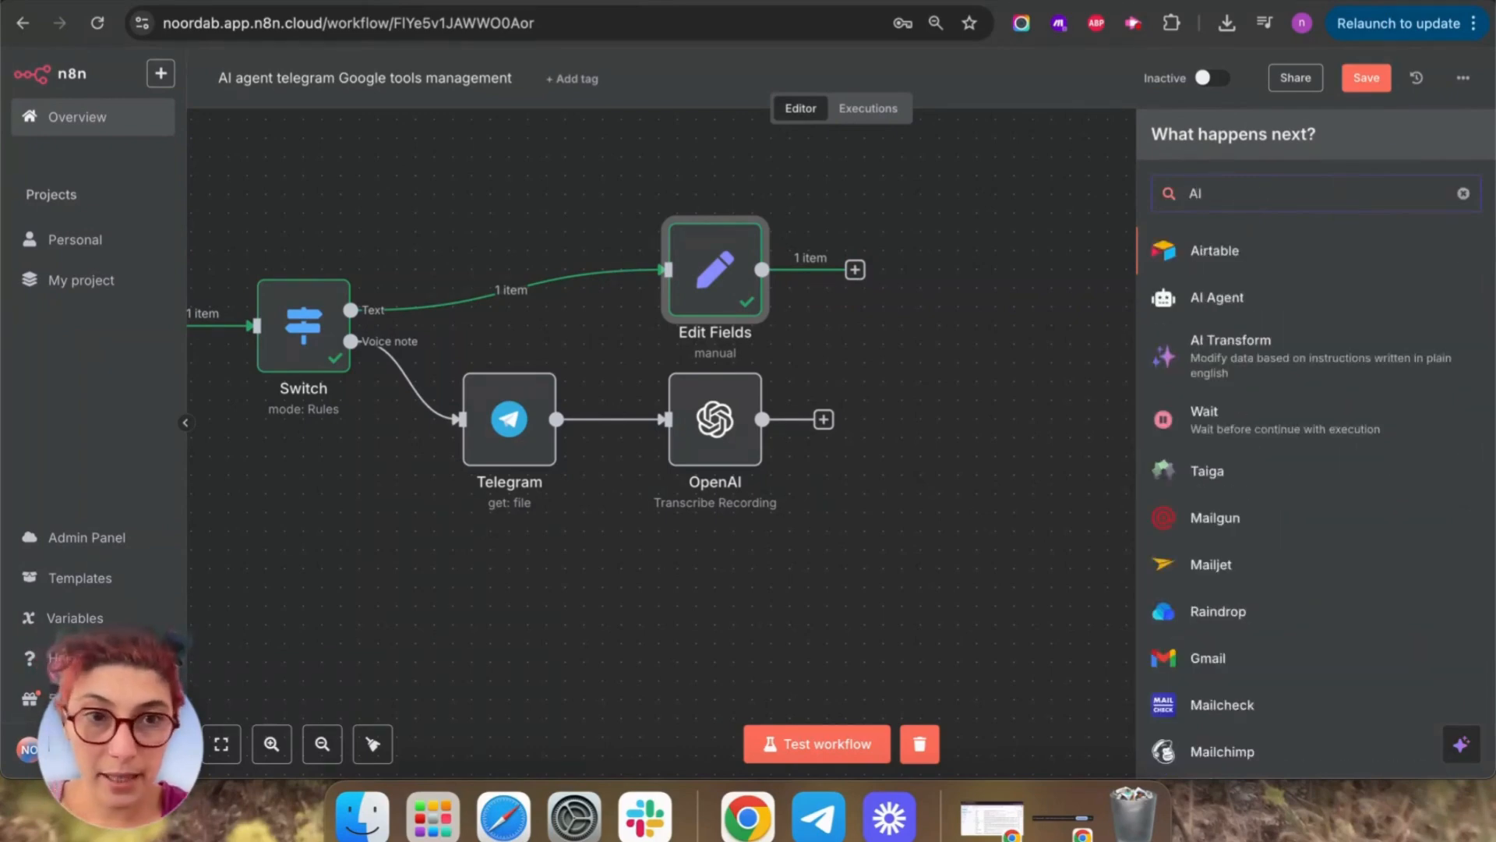
{"action": "left_click", "coordinate": [1233, 310]}
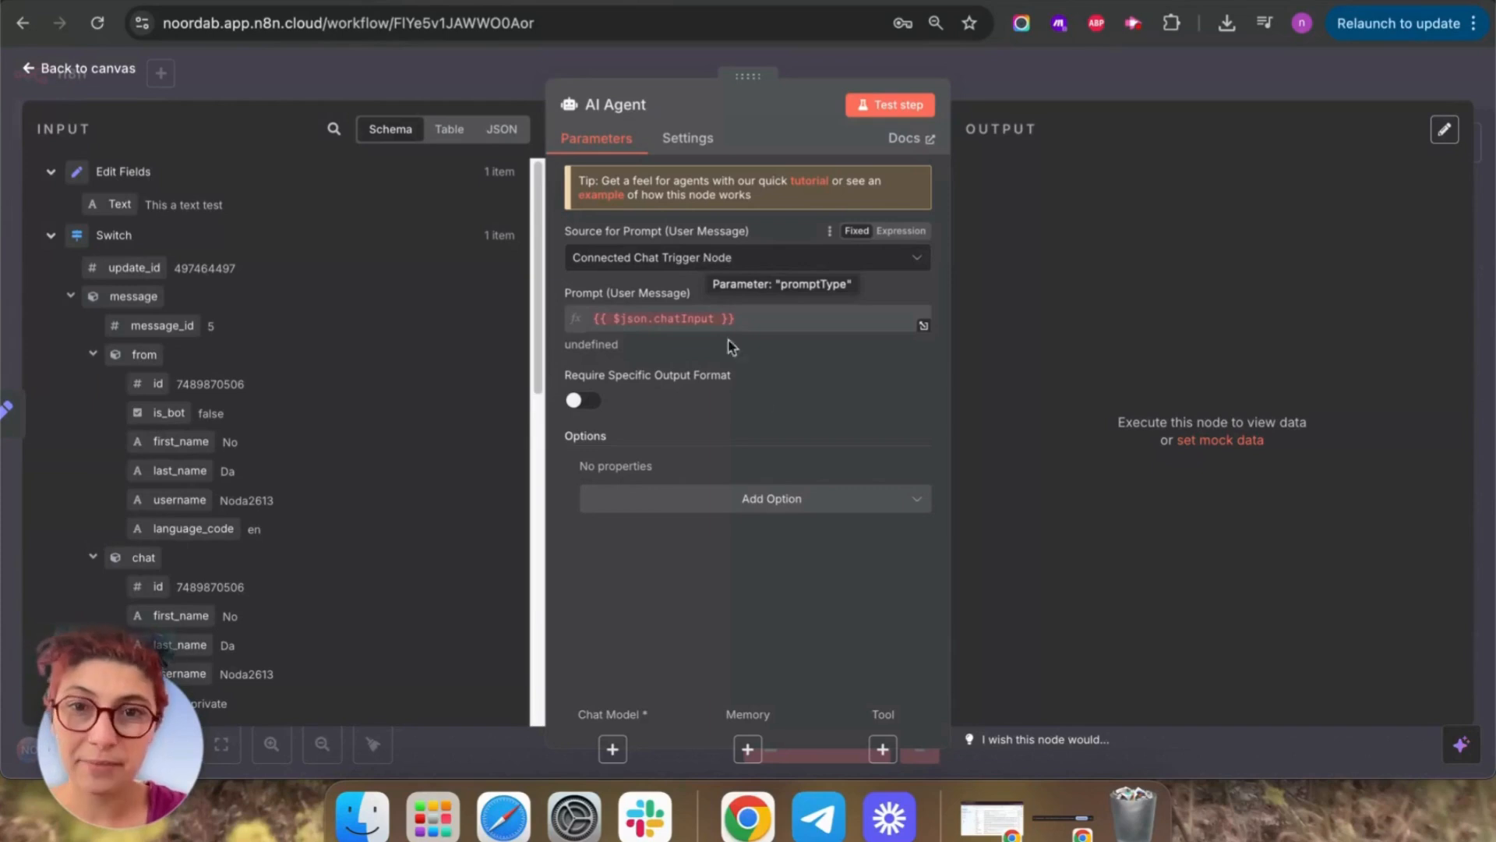
Check the default chatInput prompt and try dropping the incoming text field onto it.
{"action": "left_click", "coordinate": [751, 325]}
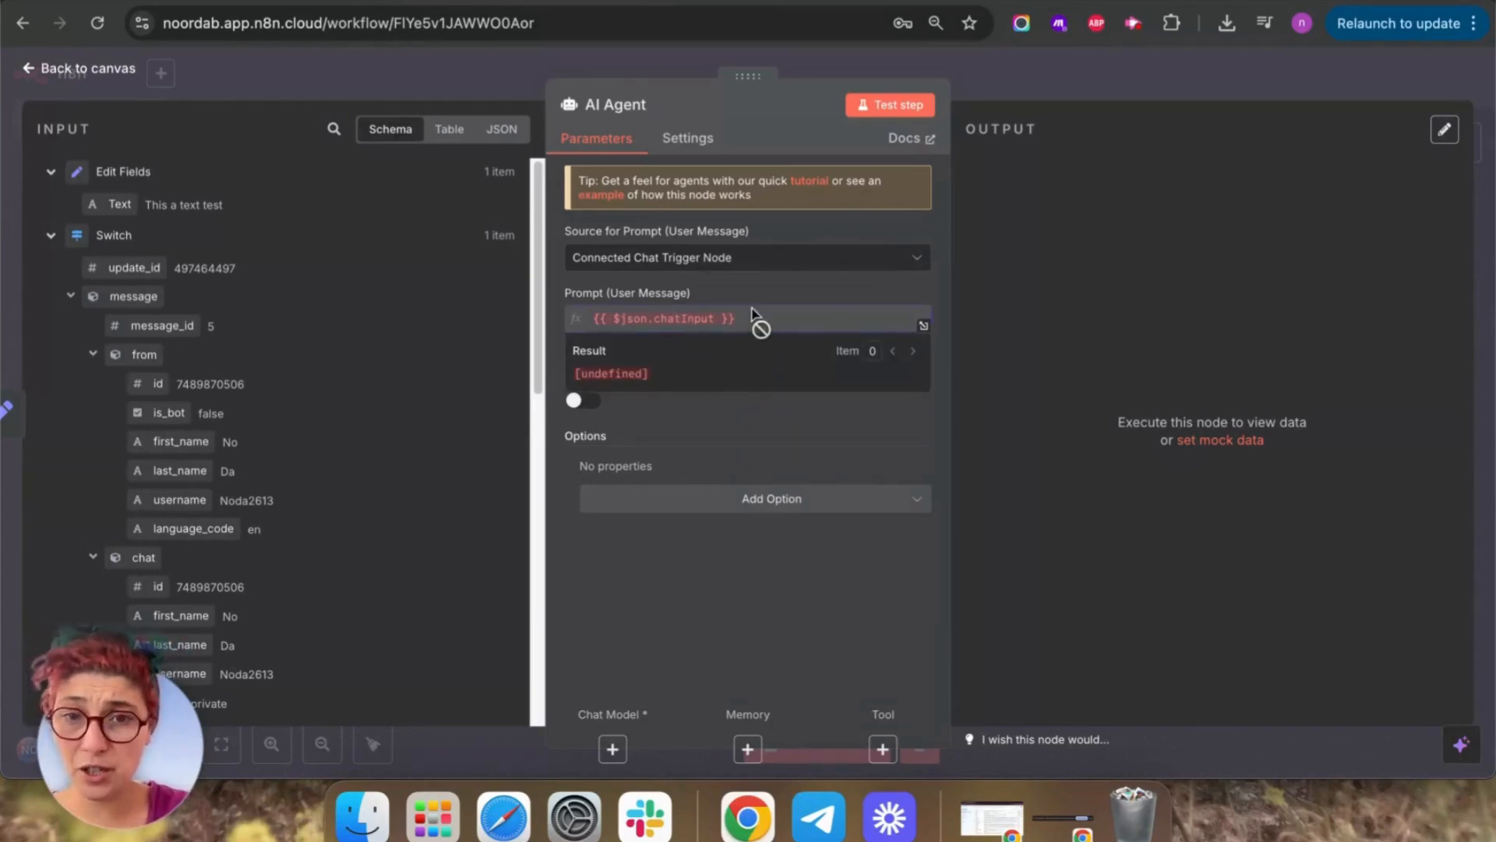
{"action": "left_click", "coordinate": [776, 433]}
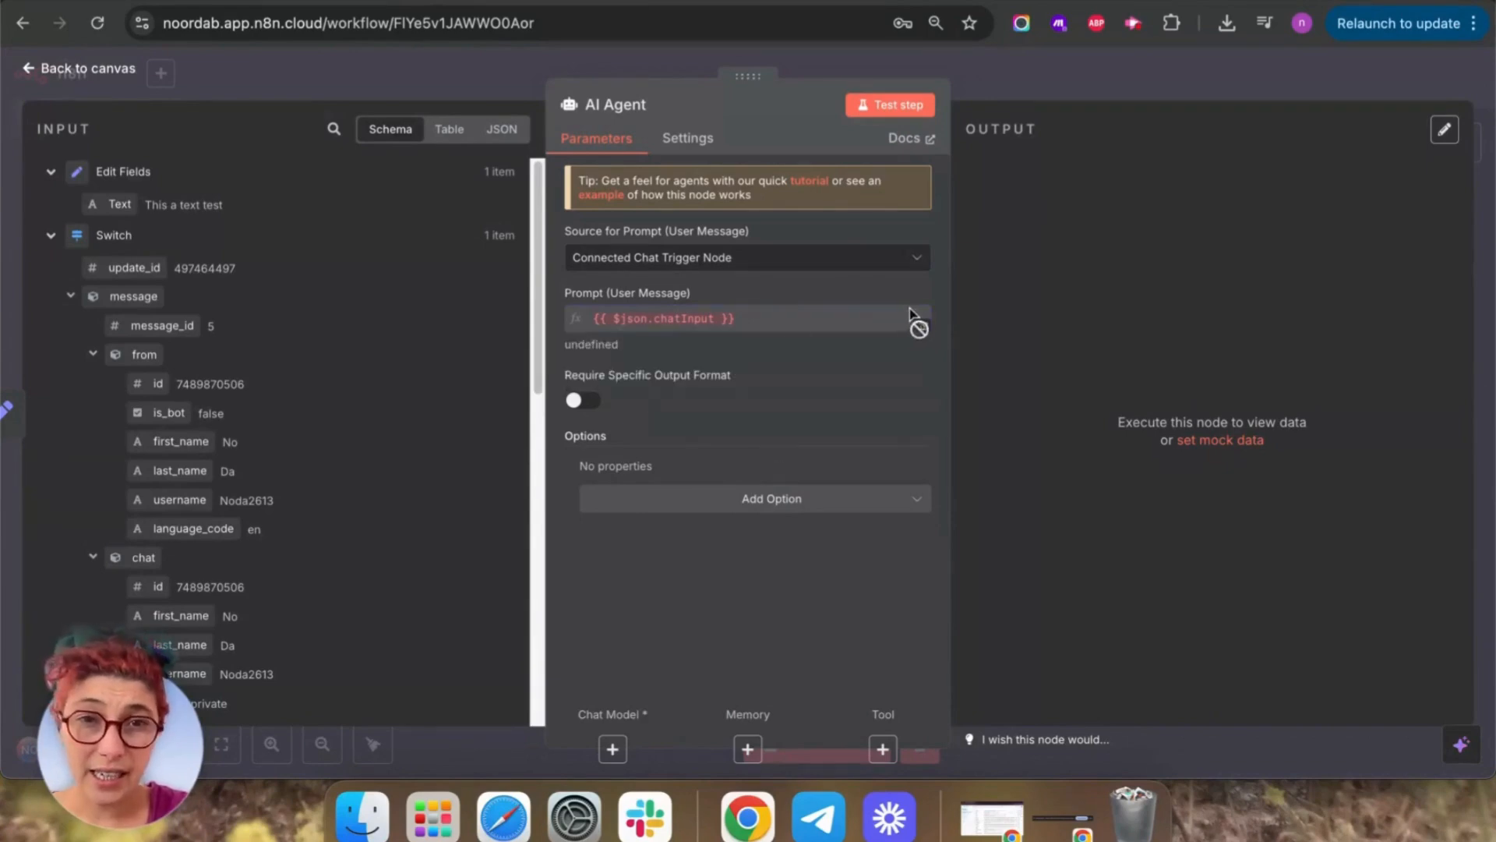
{"action": "scroll", "coordinate": [381, 517], "scroll_direction": "down", "scroll_amount": 1}
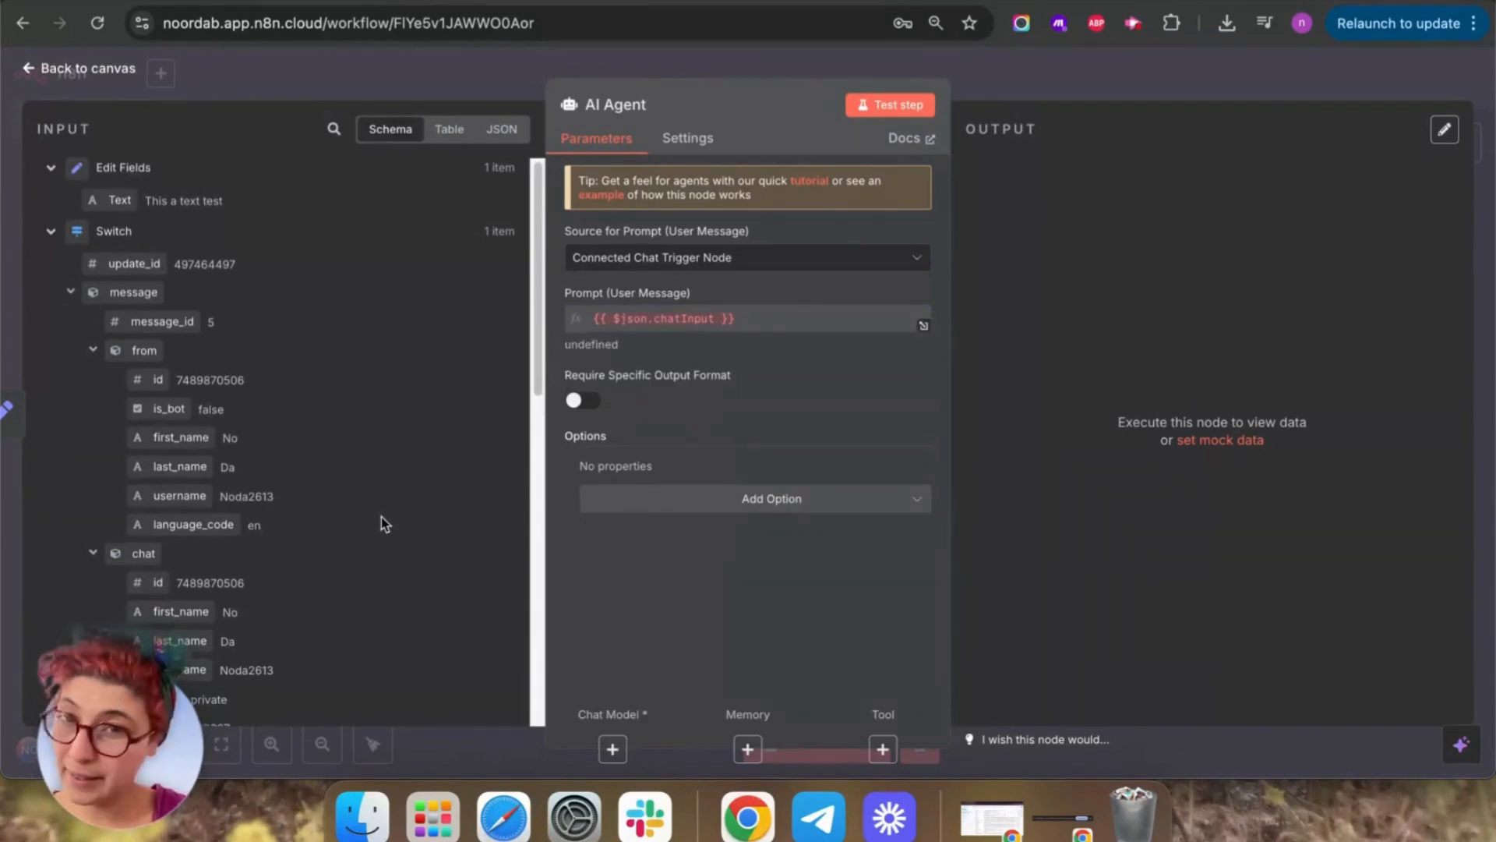
{"action": "scroll", "coordinate": [381, 516], "scroll_direction": "down", "scroll_amount": 3}
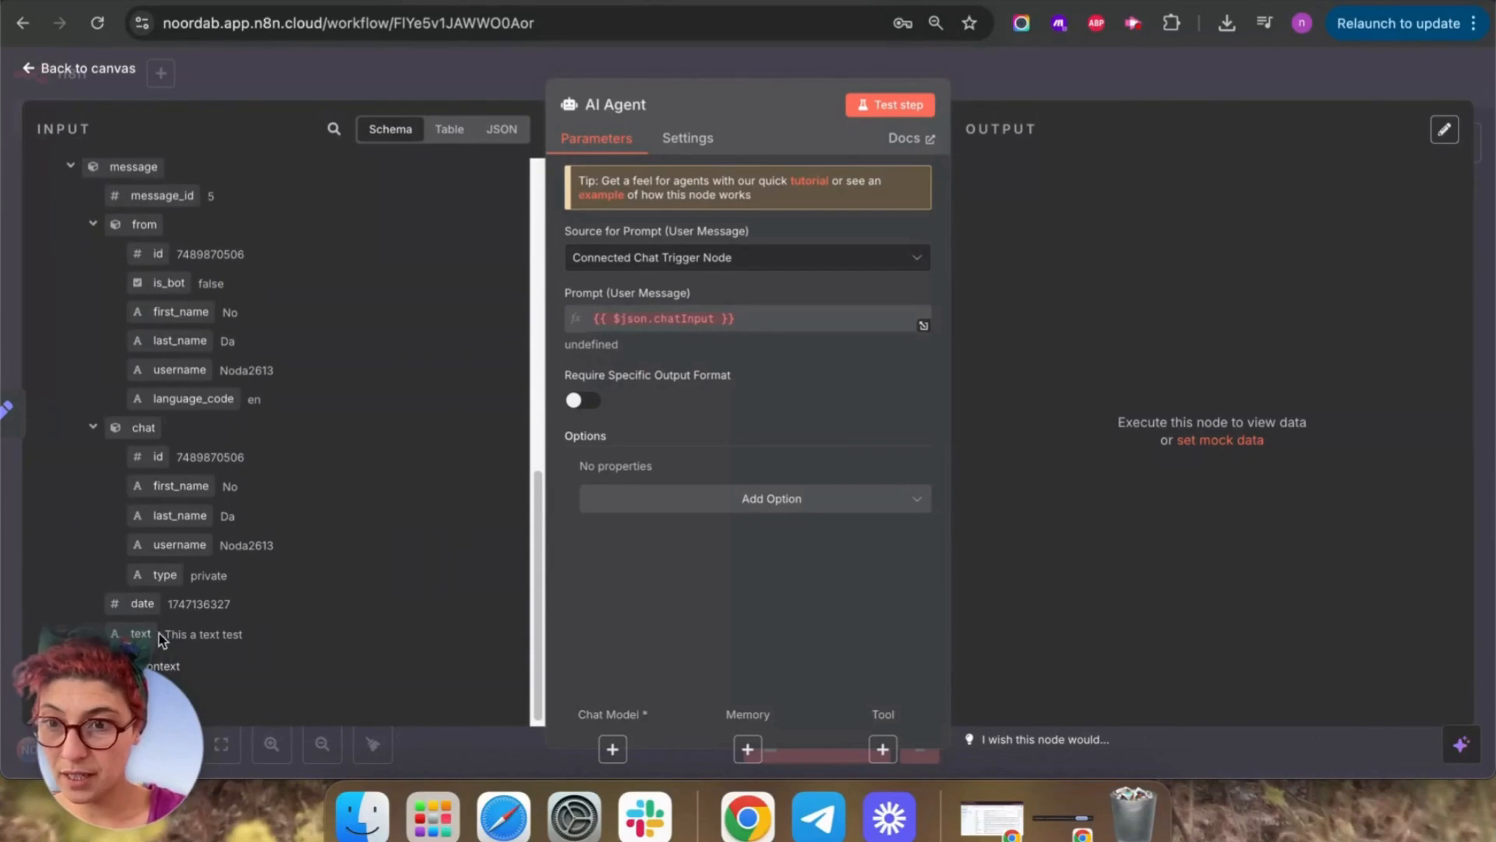
{"action": "left_click_drag", "start_coordinate": [145, 633], "coordinate": [793, 339]}
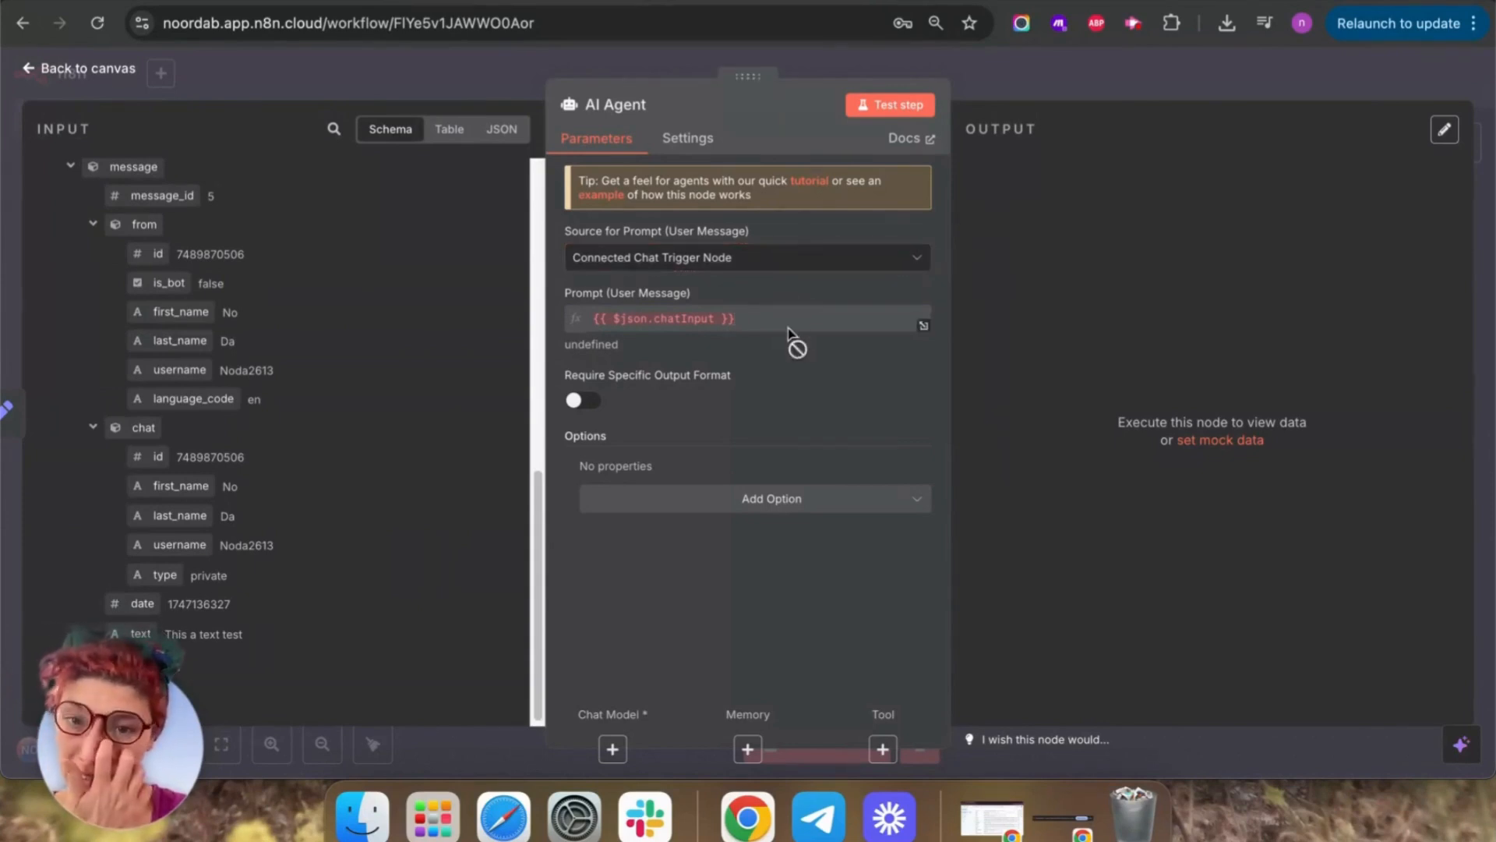
Set Source for Prompt to Define below with the Telegram message text, and test the agent.
{"action": "left_click", "coordinate": [724, 258]}
{"action": "left_click", "coordinate": [658, 372]}
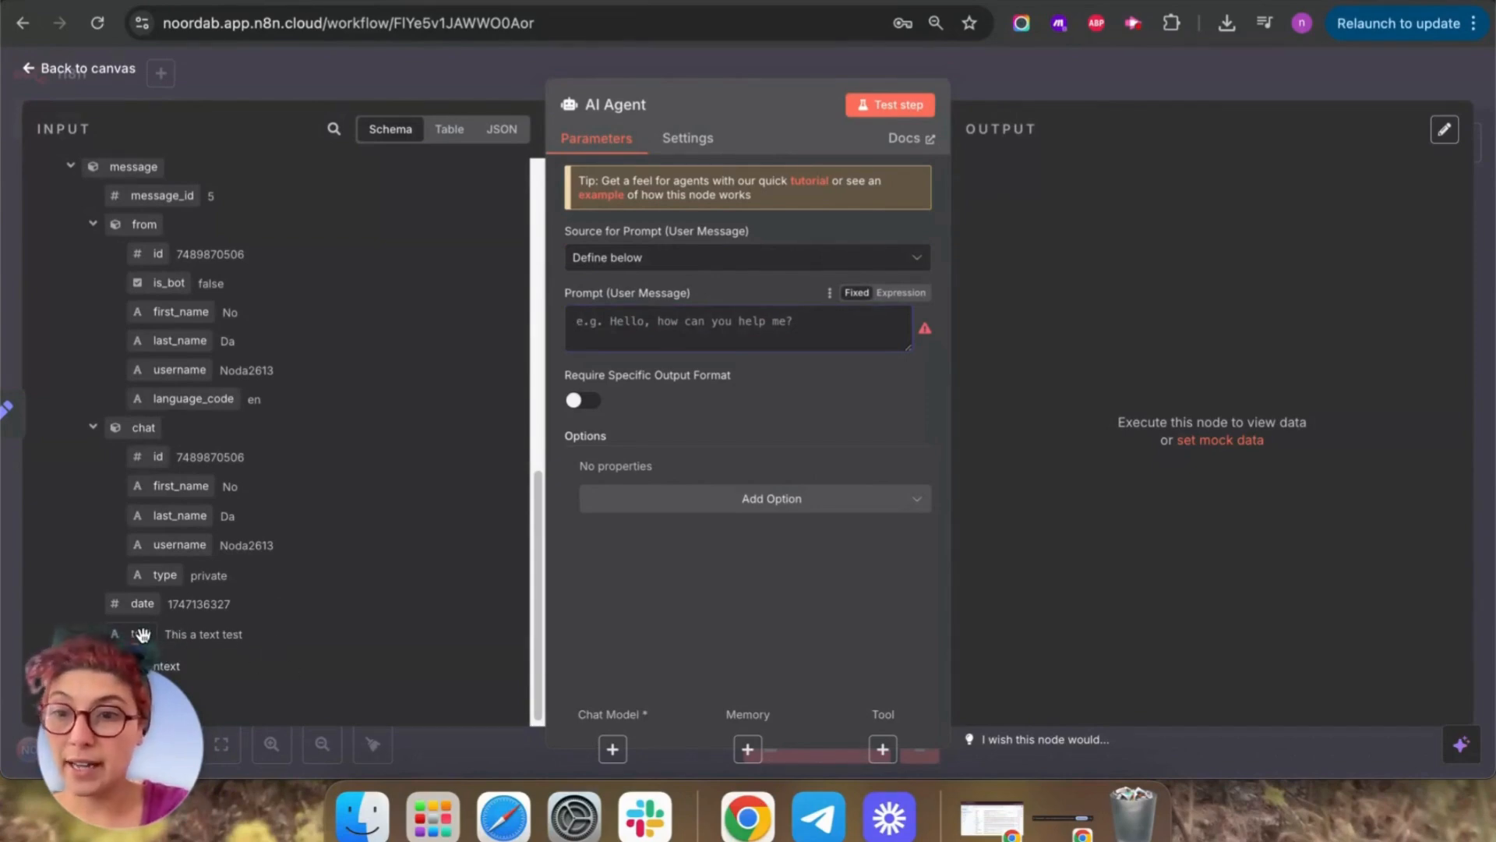
{"action": "left_click_drag", "start_coordinate": [141, 634], "coordinate": [664, 328]}
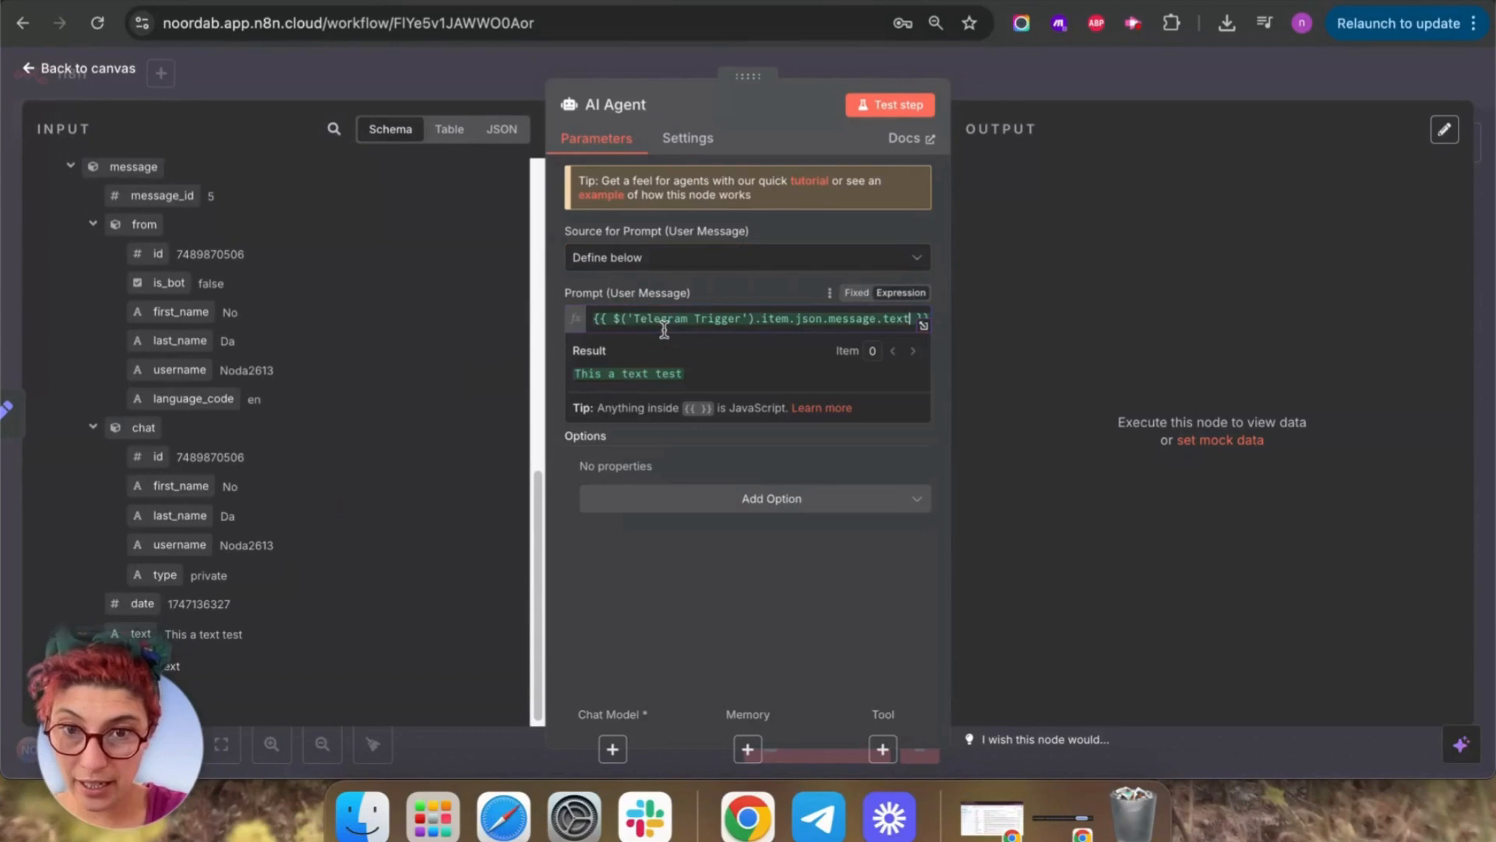
{"action": "left_click", "coordinate": [894, 105]}
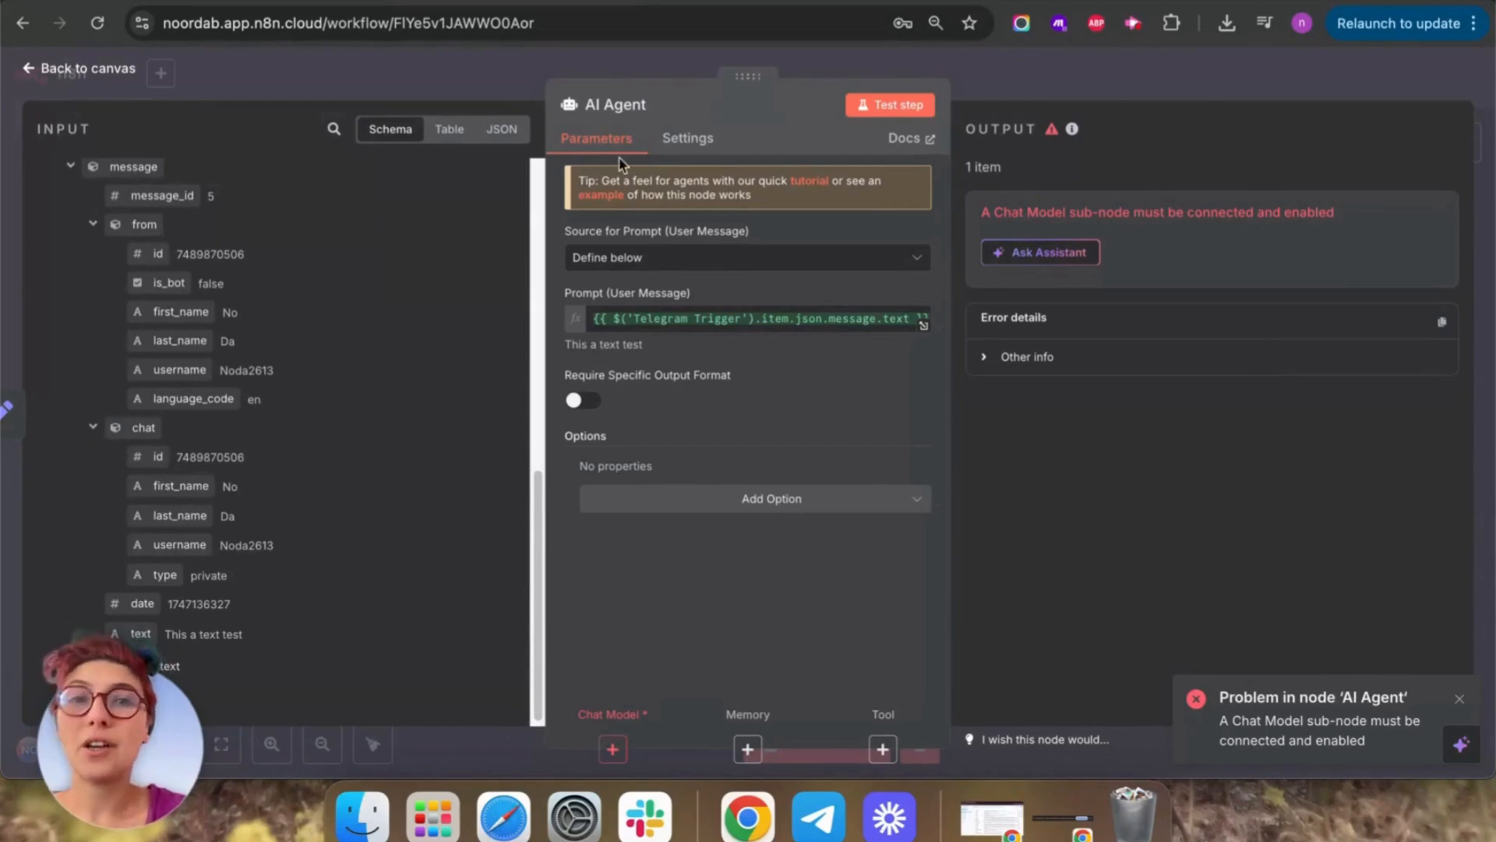
{"action": "left_click", "coordinate": [27, 70]}
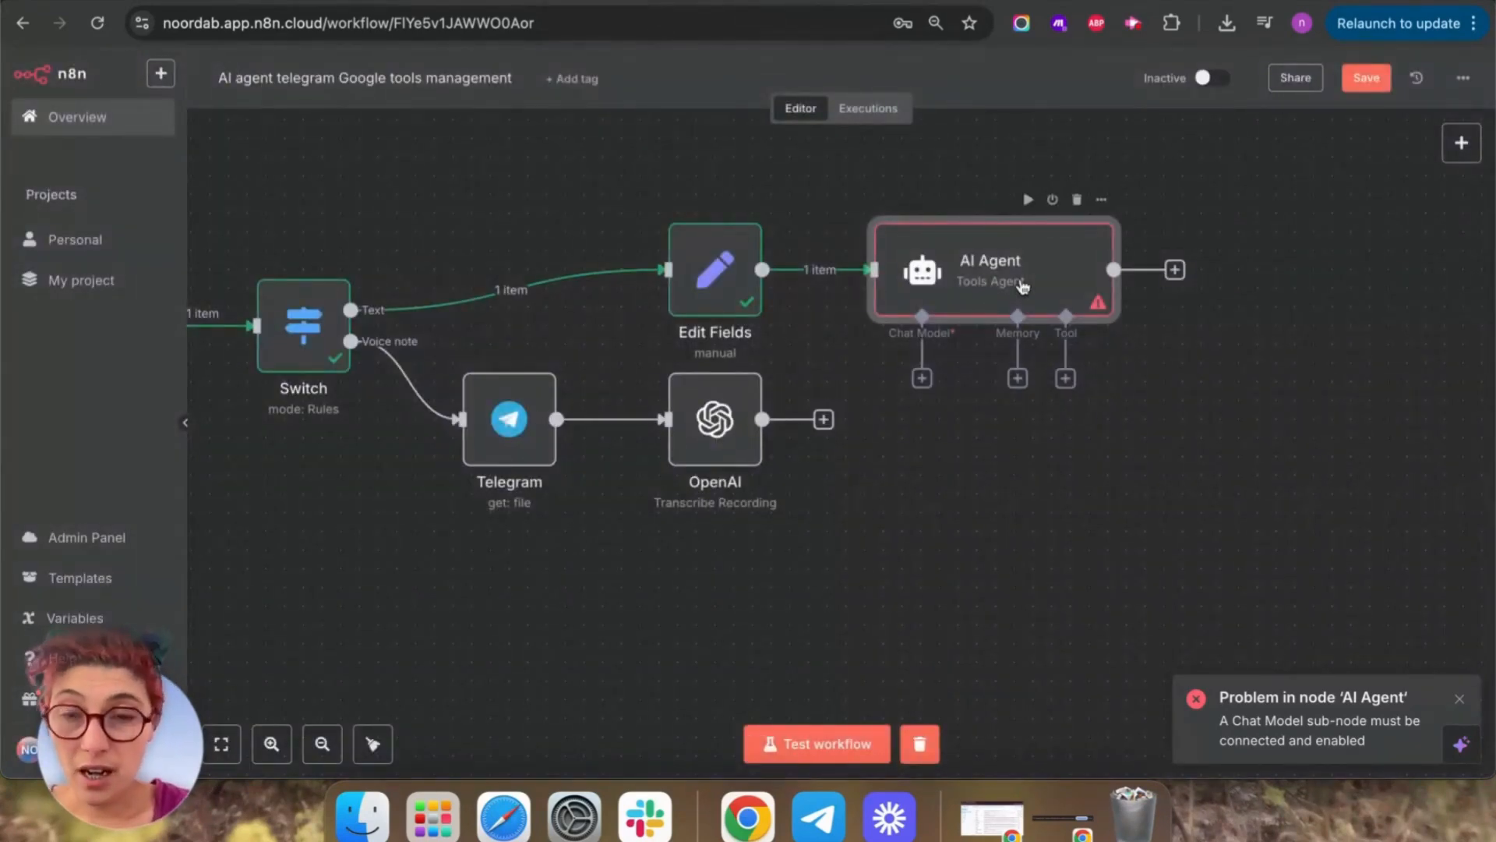
{"action": "double_click", "coordinate": [1023, 286]}
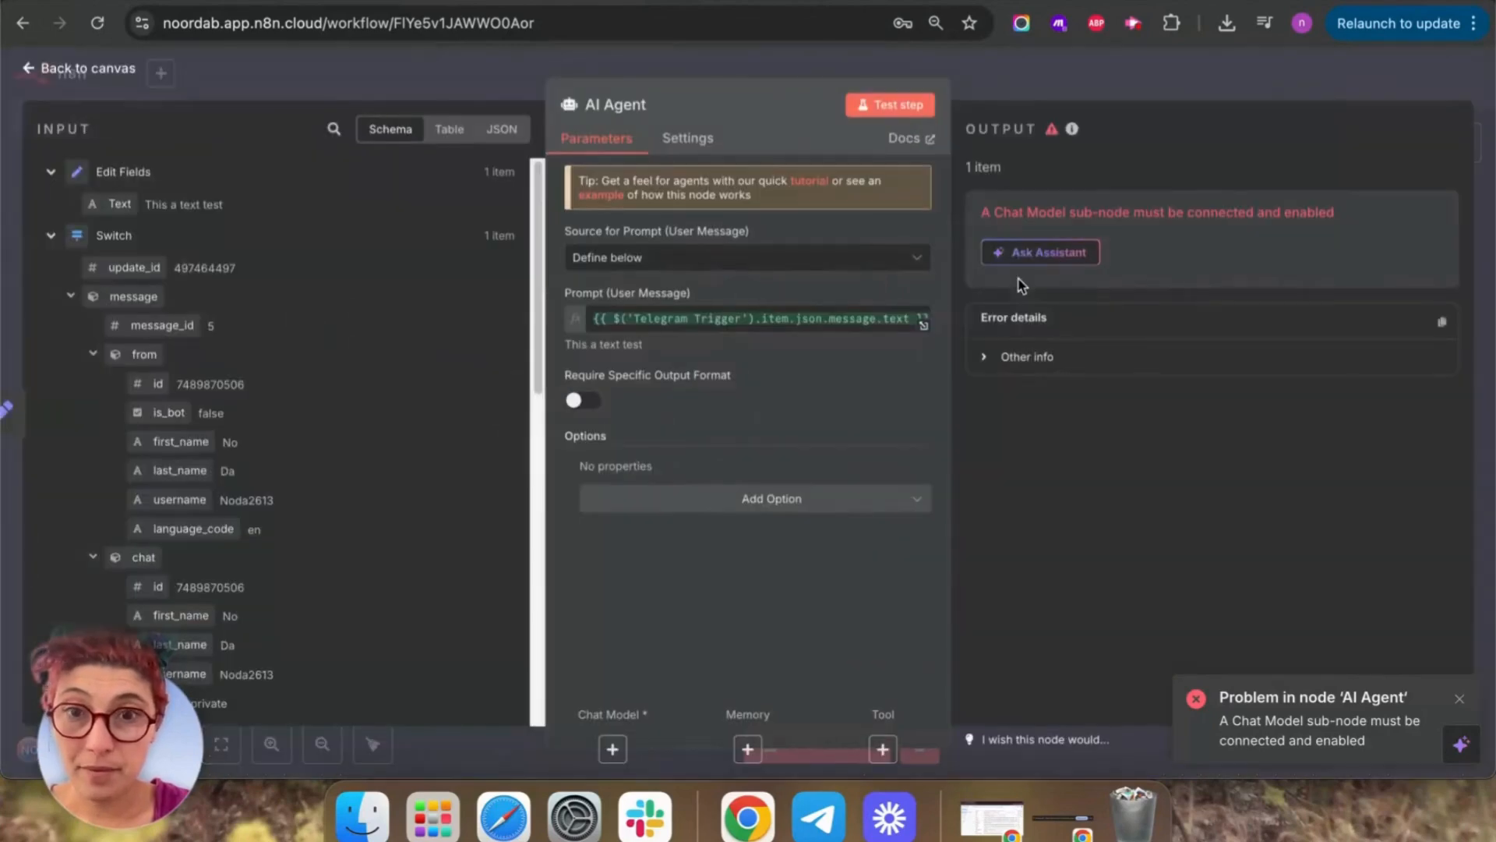
Connect the transcription output to the AI Agent and attach an OpenAI Chat Model.
{"action": "left_click", "coordinate": [30, 67]}
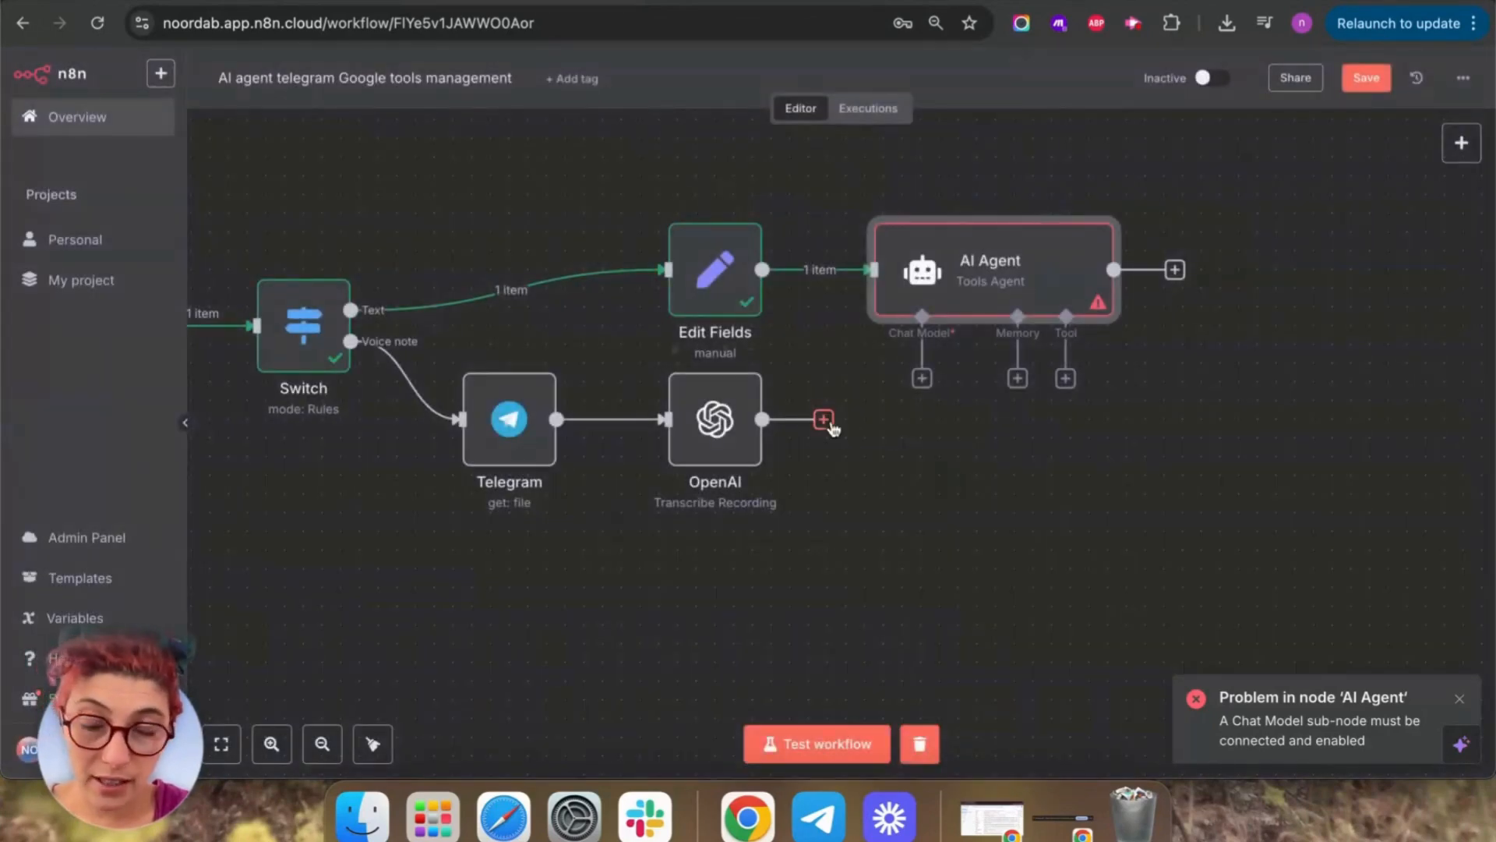
{"action": "left_click_drag", "start_coordinate": [873, 269], "coordinate": [762, 419]}
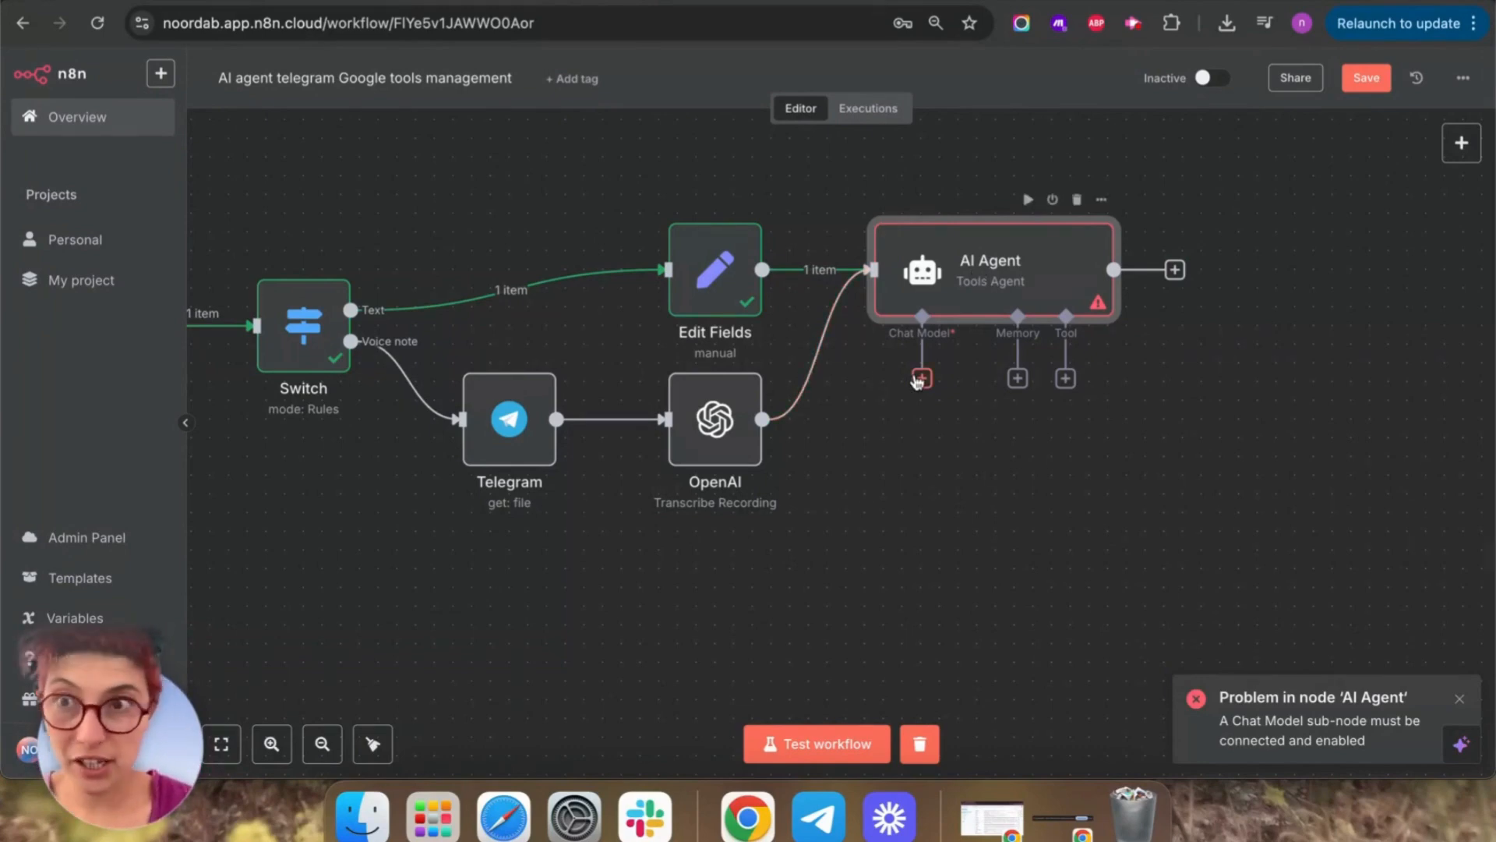
{"action": "left_click", "coordinate": [921, 379]}
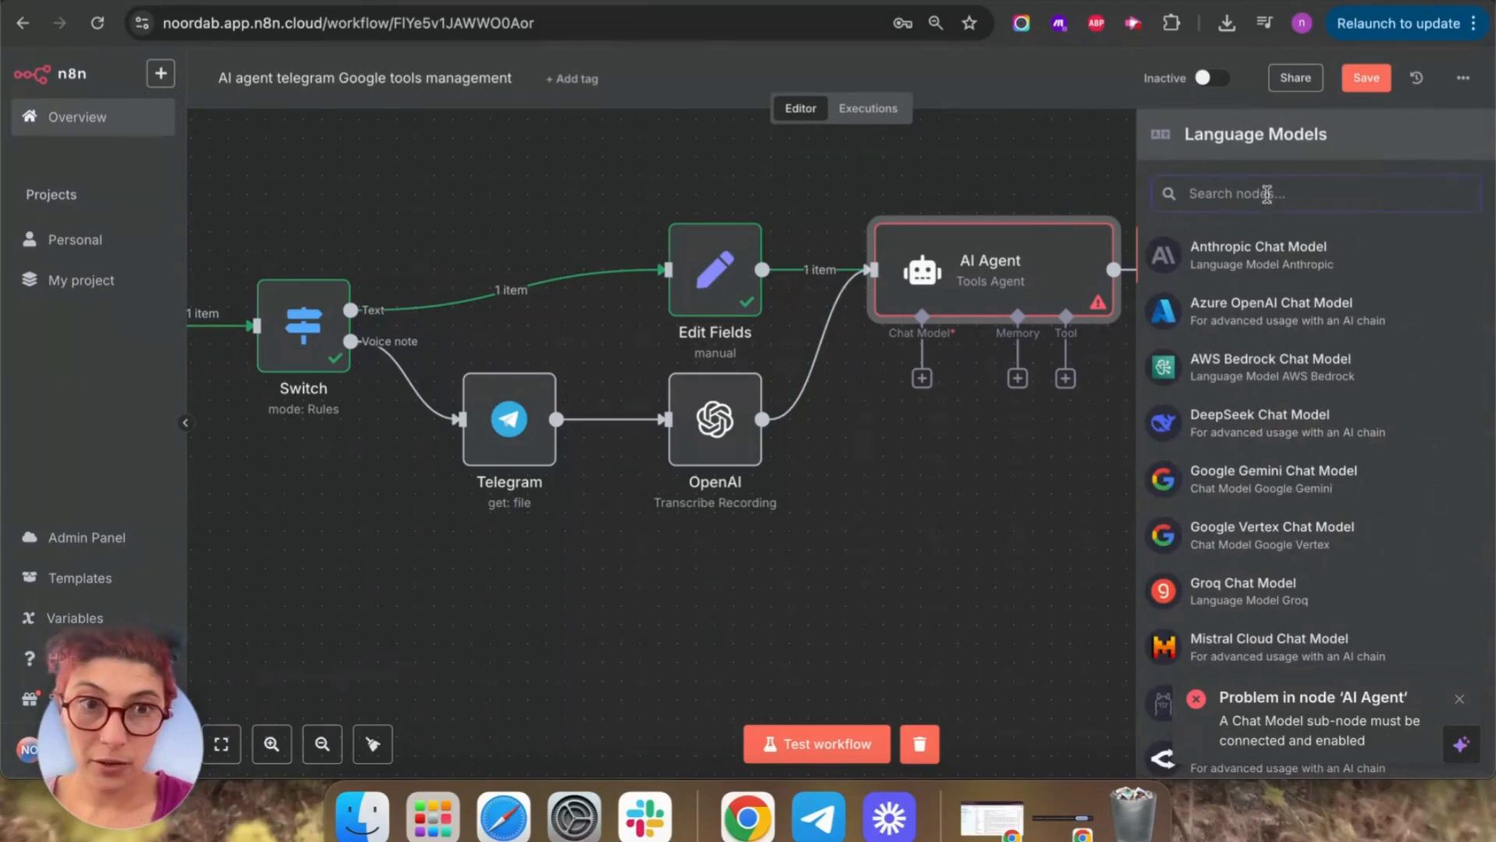
{"action": "type", "text": "openai"}
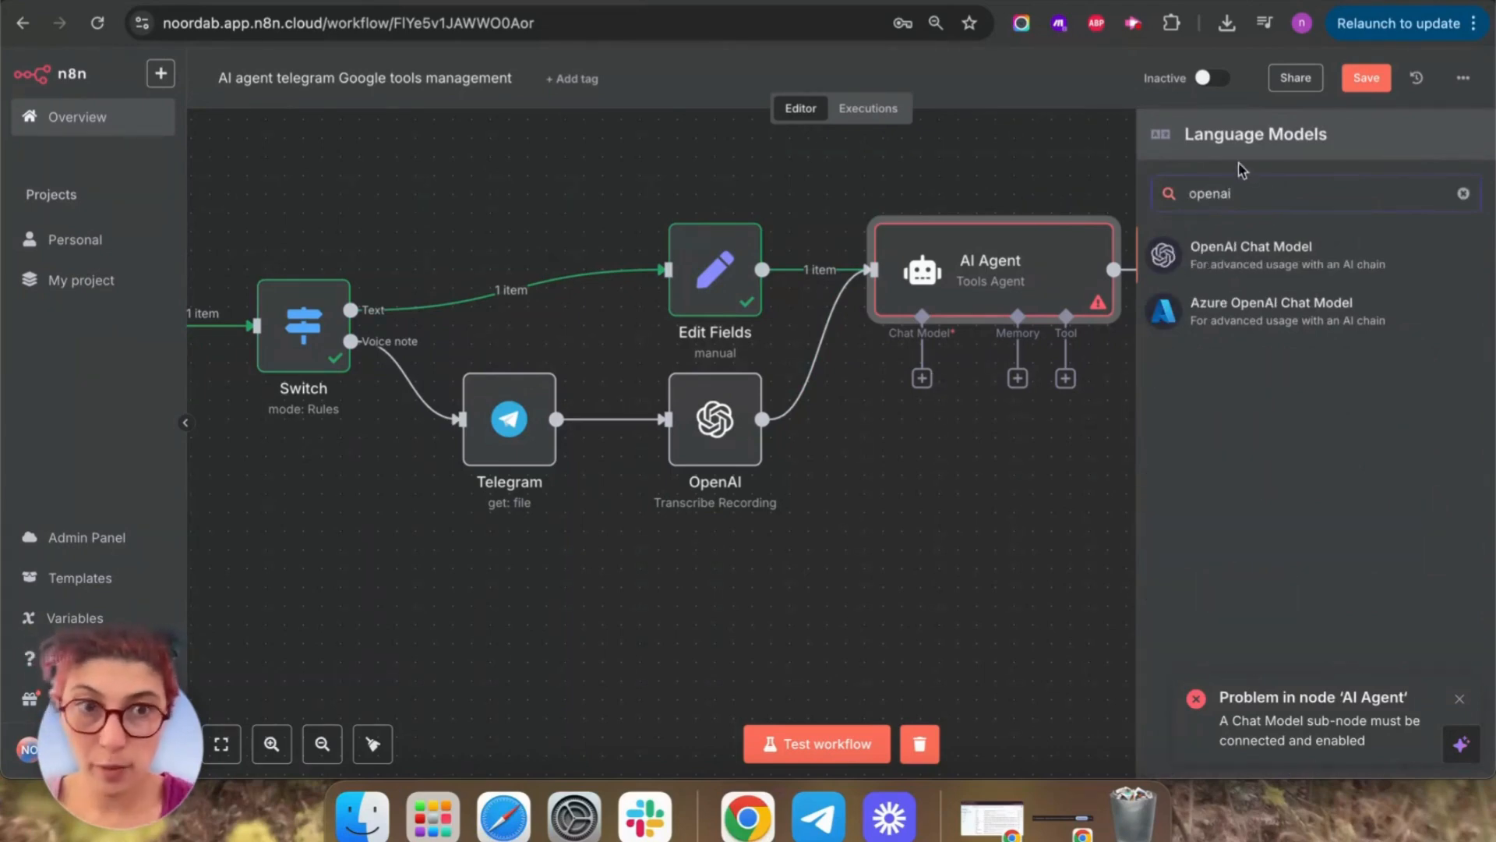
{"action": "left_click", "coordinate": [1199, 248]}
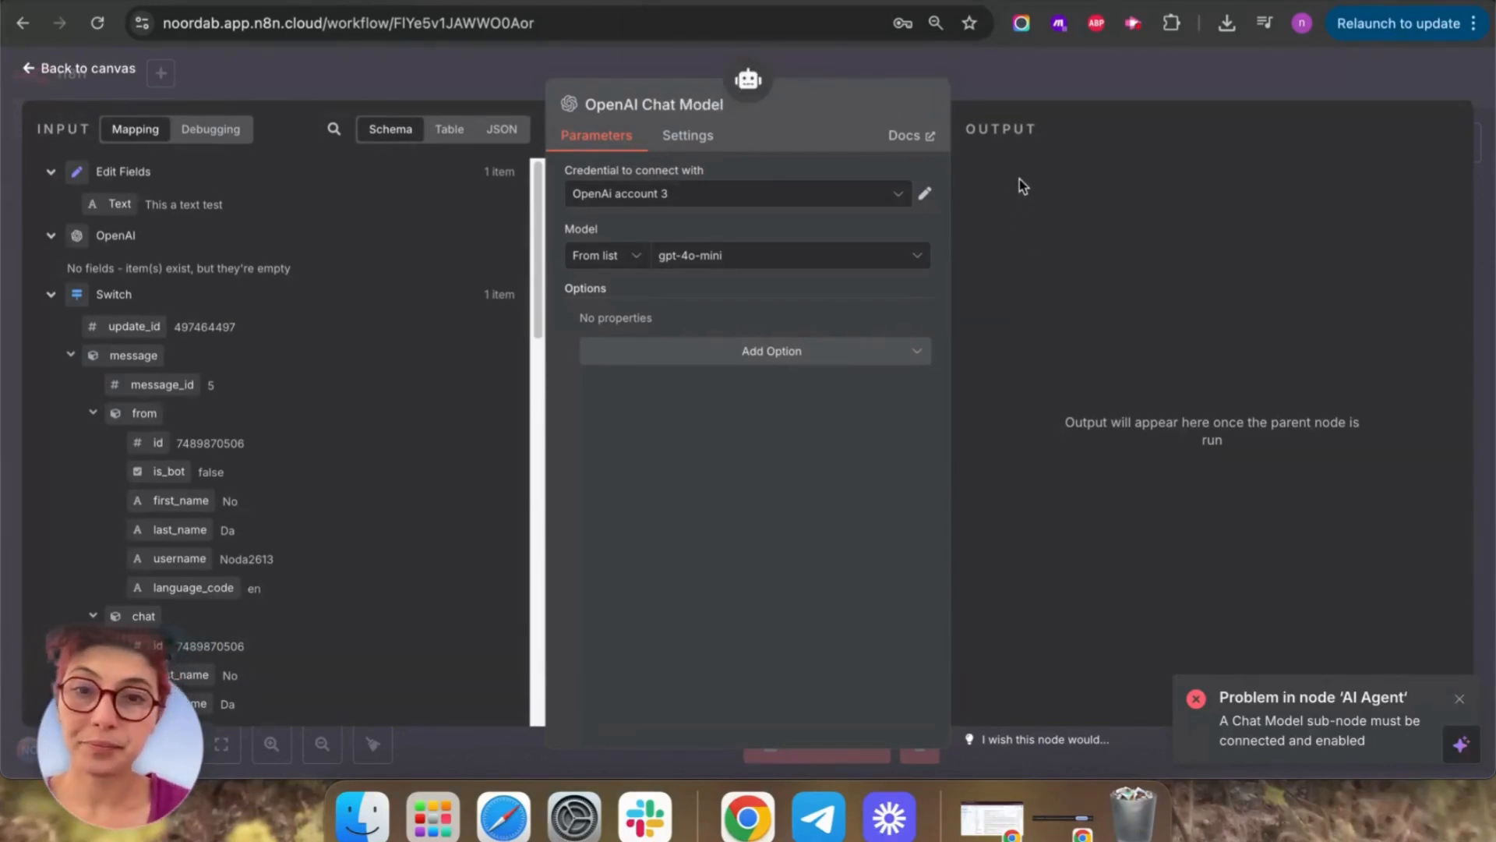
Start creating a new OpenAI credential and open a new browser tab.
{"action": "left_click", "coordinate": [898, 196]}
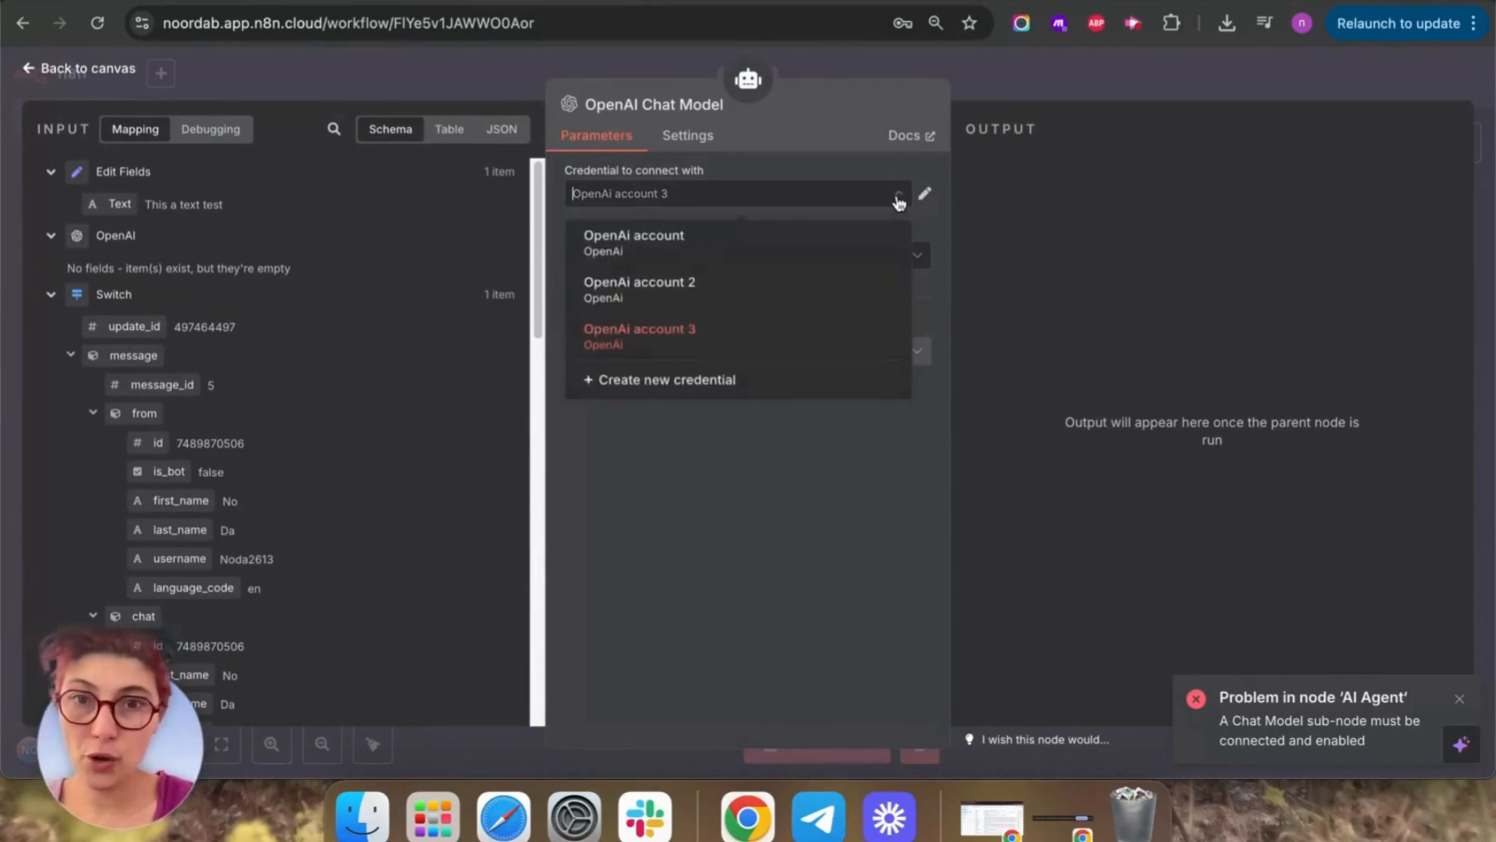
{"action": "left_click", "coordinate": [717, 383]}
{"action": "key", "text": "super+v"}
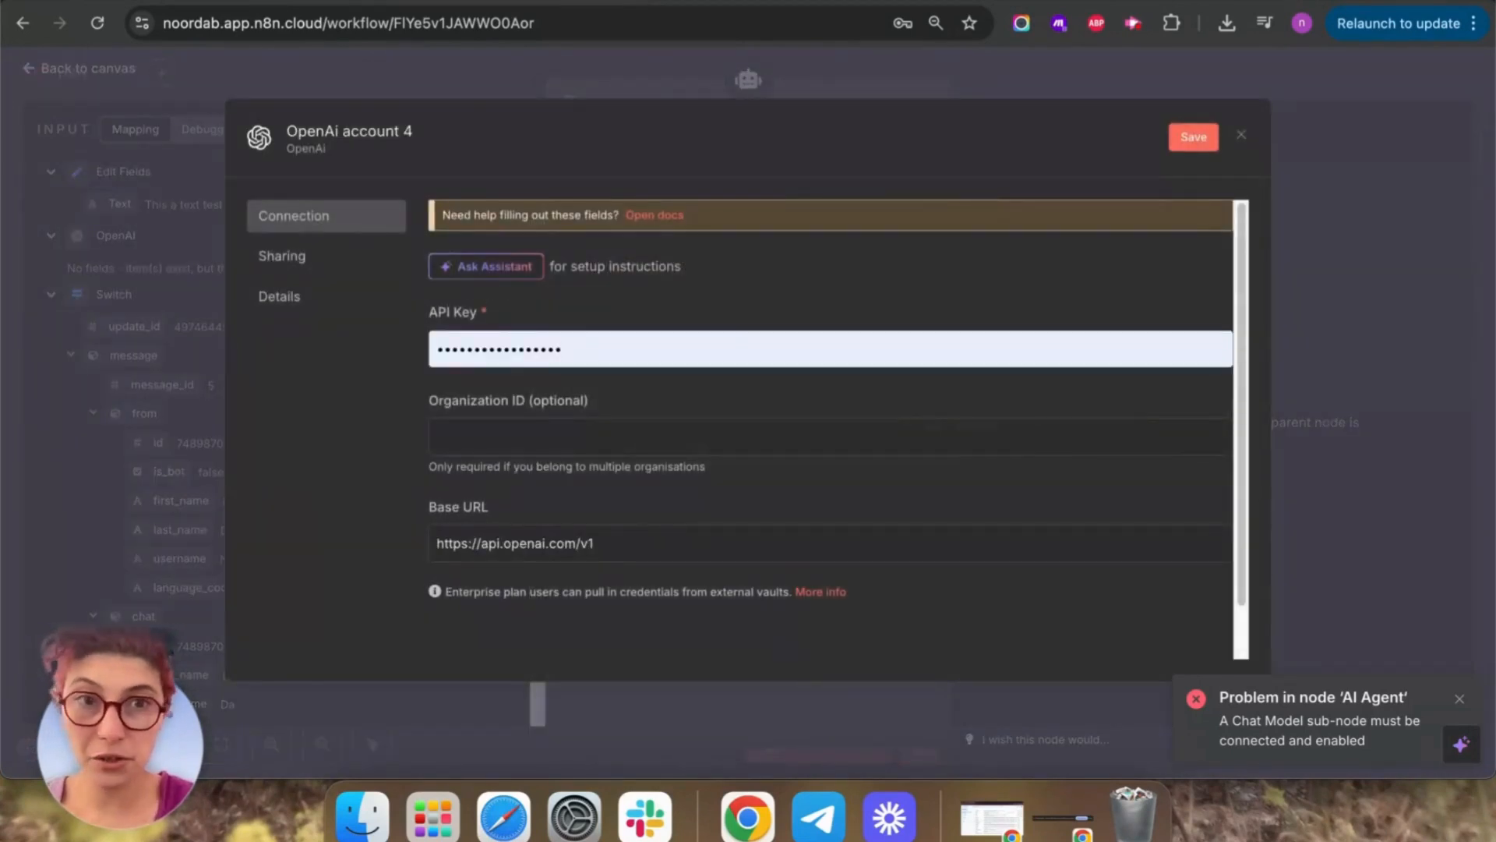
{"action": "key", "text": "super+t"}
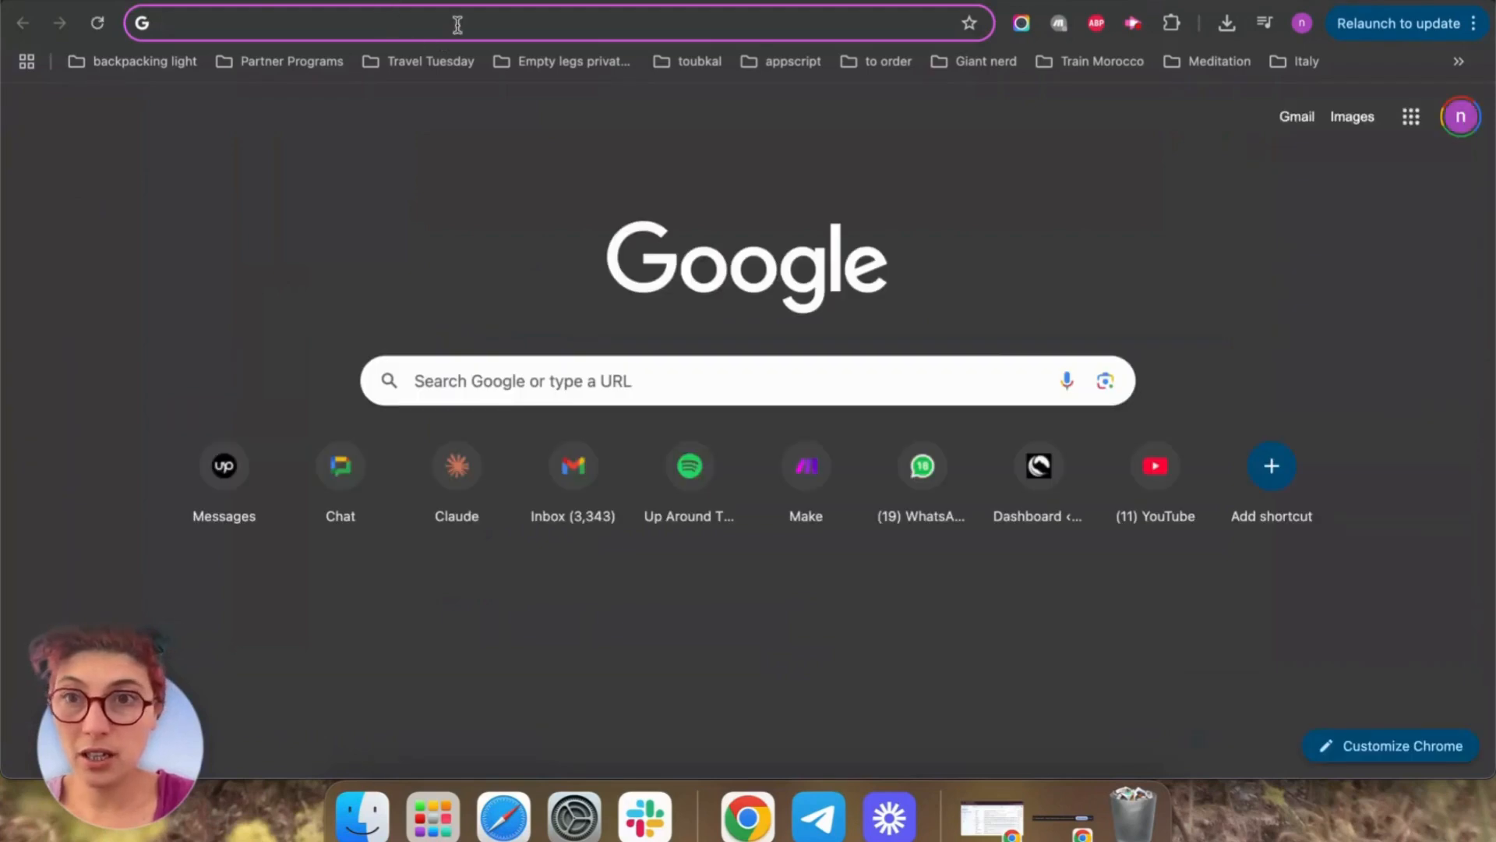
Open the OpenAI platform and sign in with a Google account.
{"action": "left_click", "coordinate": [457, 25]}
{"action": "type", "text": "opneai"}
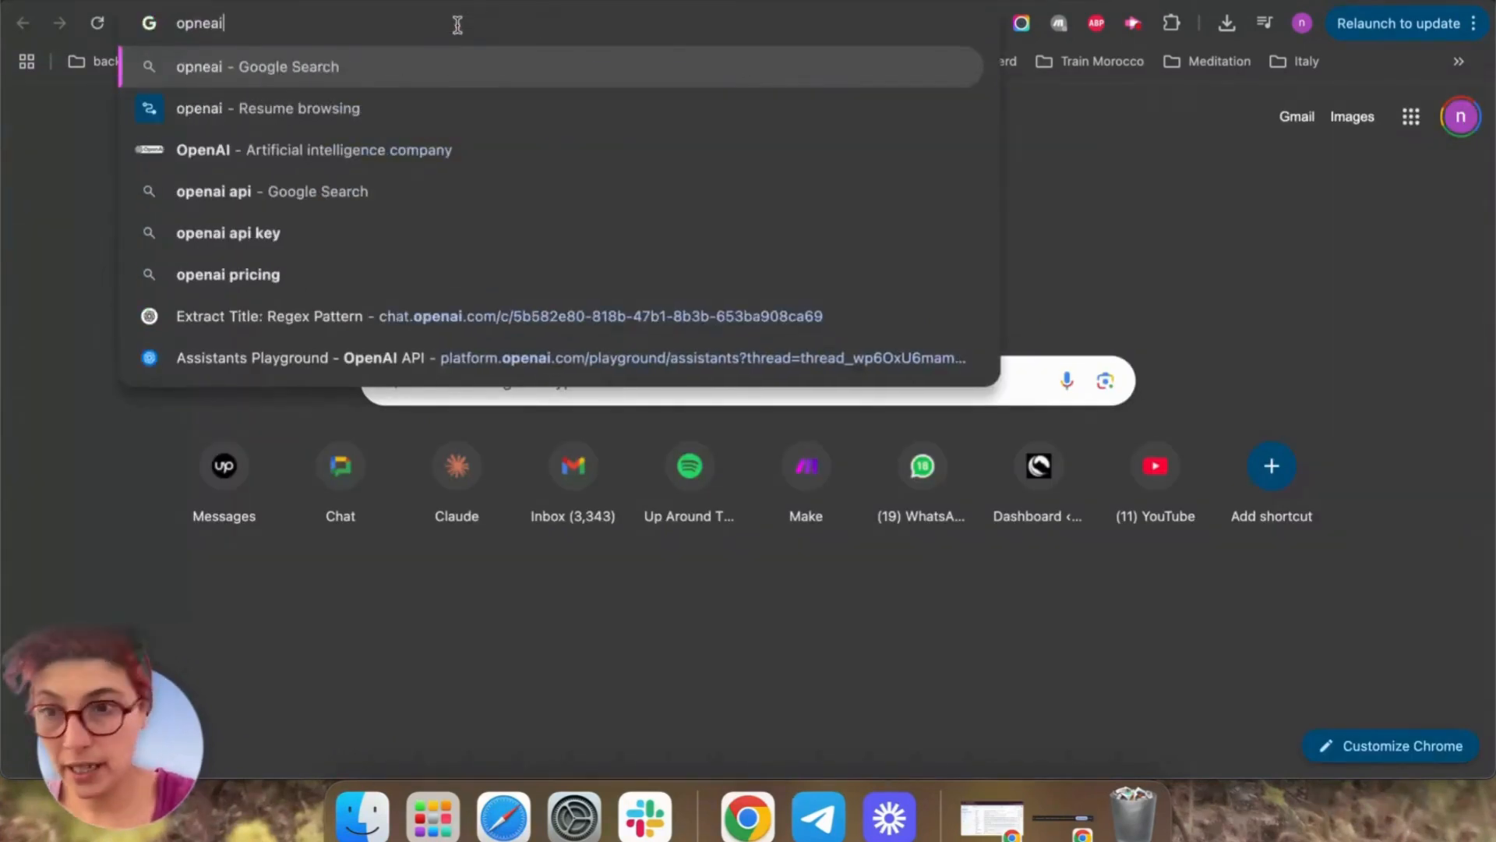
{"action": "left_click", "coordinate": [349, 359]}
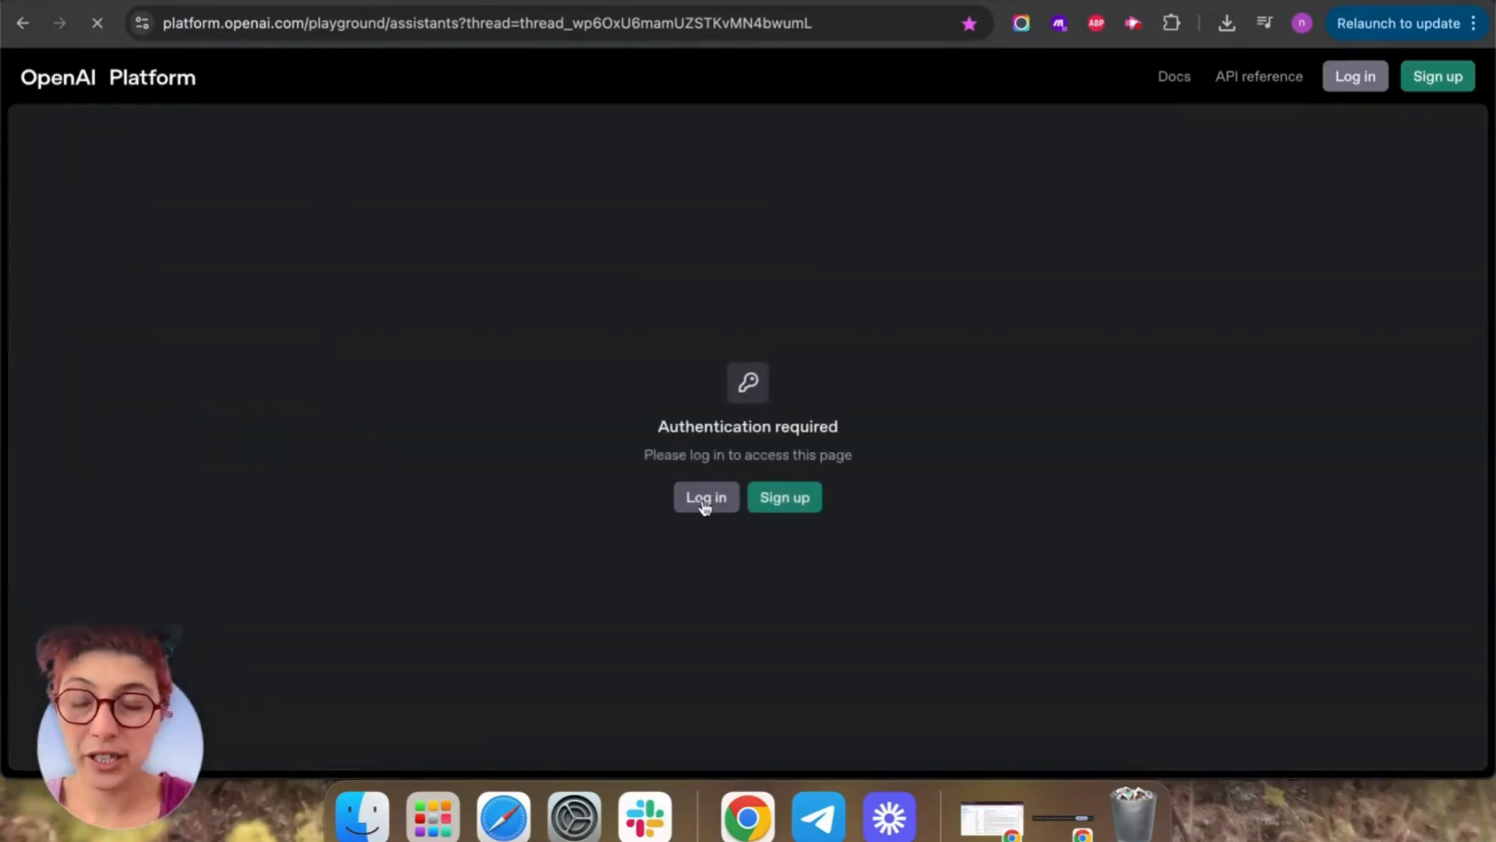
{"action": "left_click", "coordinate": [705, 503]}
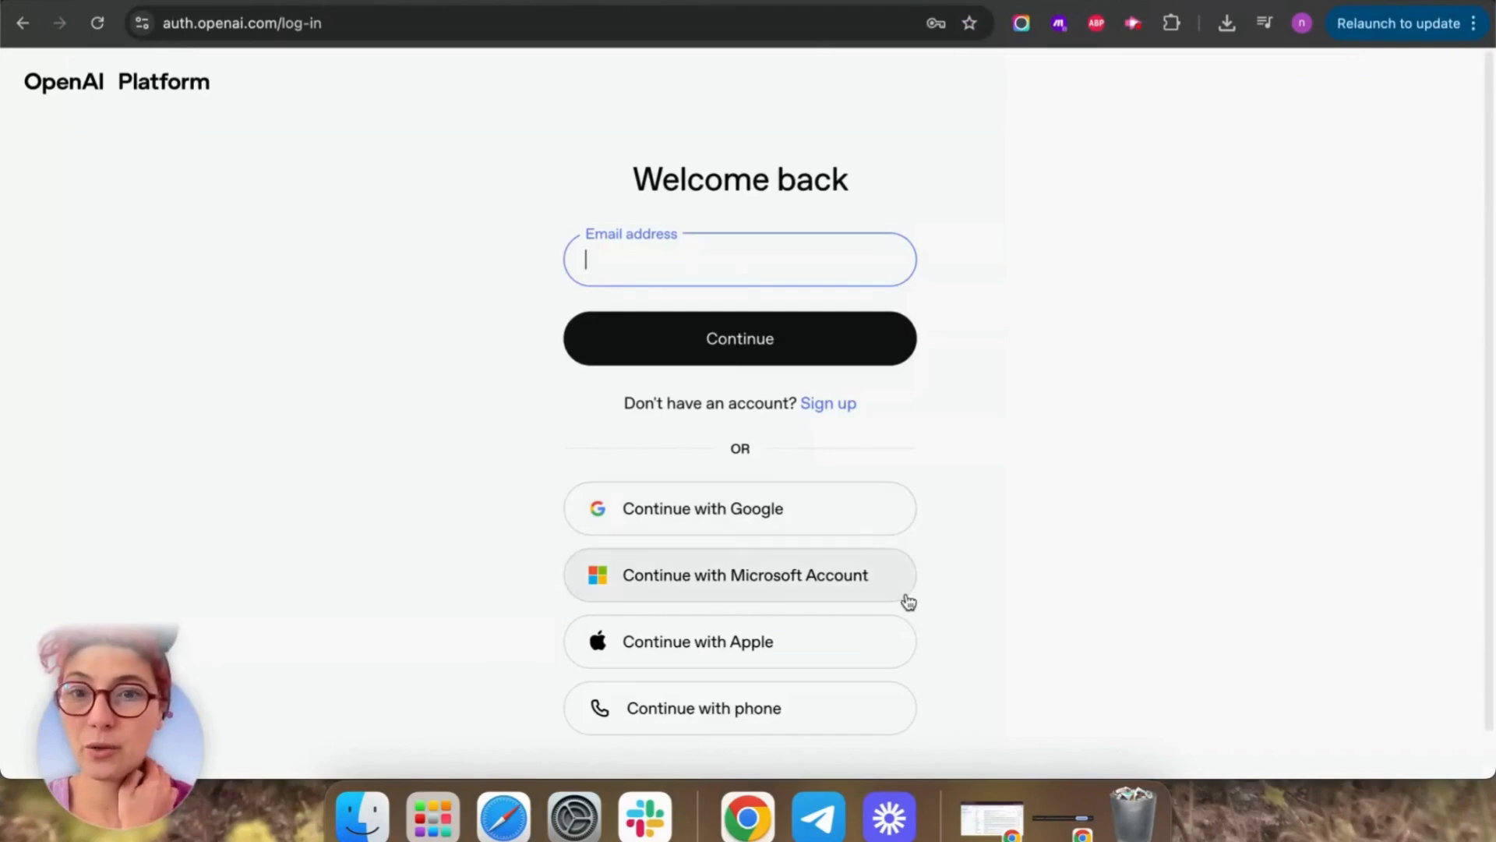
{"action": "left_click", "coordinate": [783, 516]}
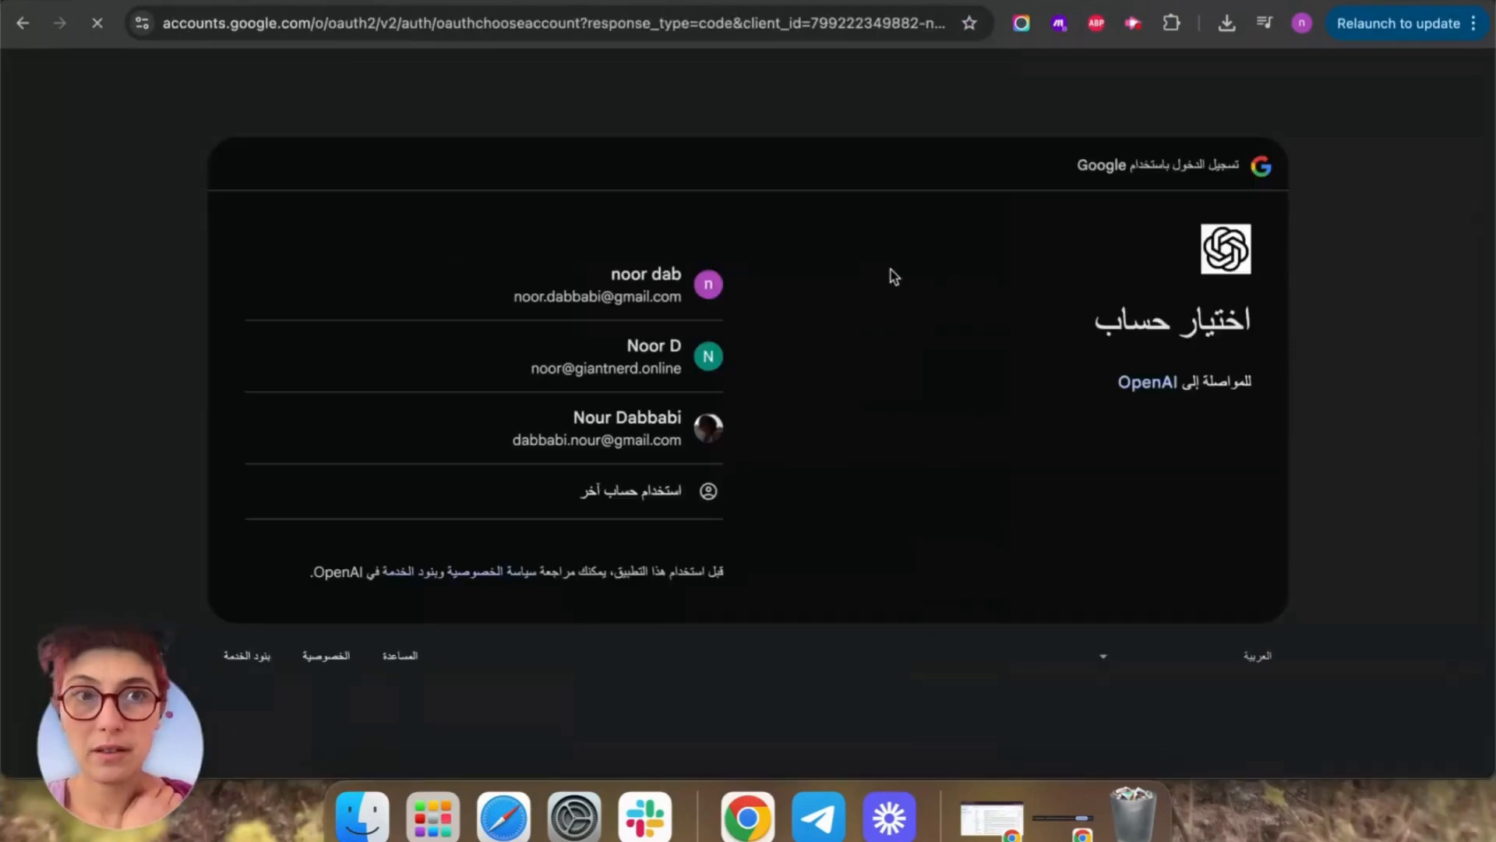
{"action": "left_click", "coordinate": [603, 277]}
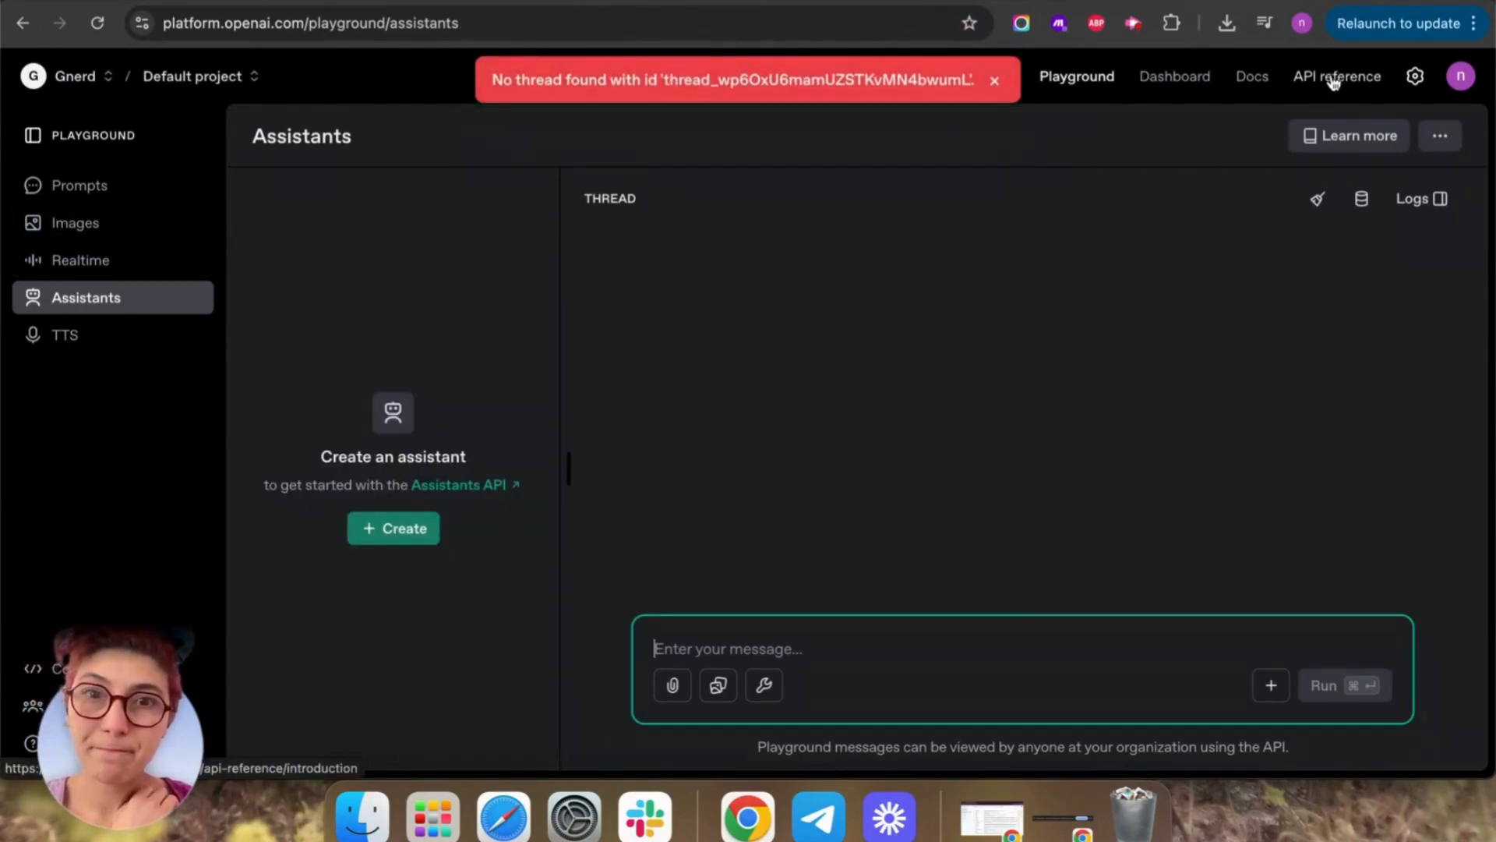
Dismiss the thread-not-found error and go to the API keys page via the Dashboard.
{"action": "left_click", "coordinate": [997, 83]}
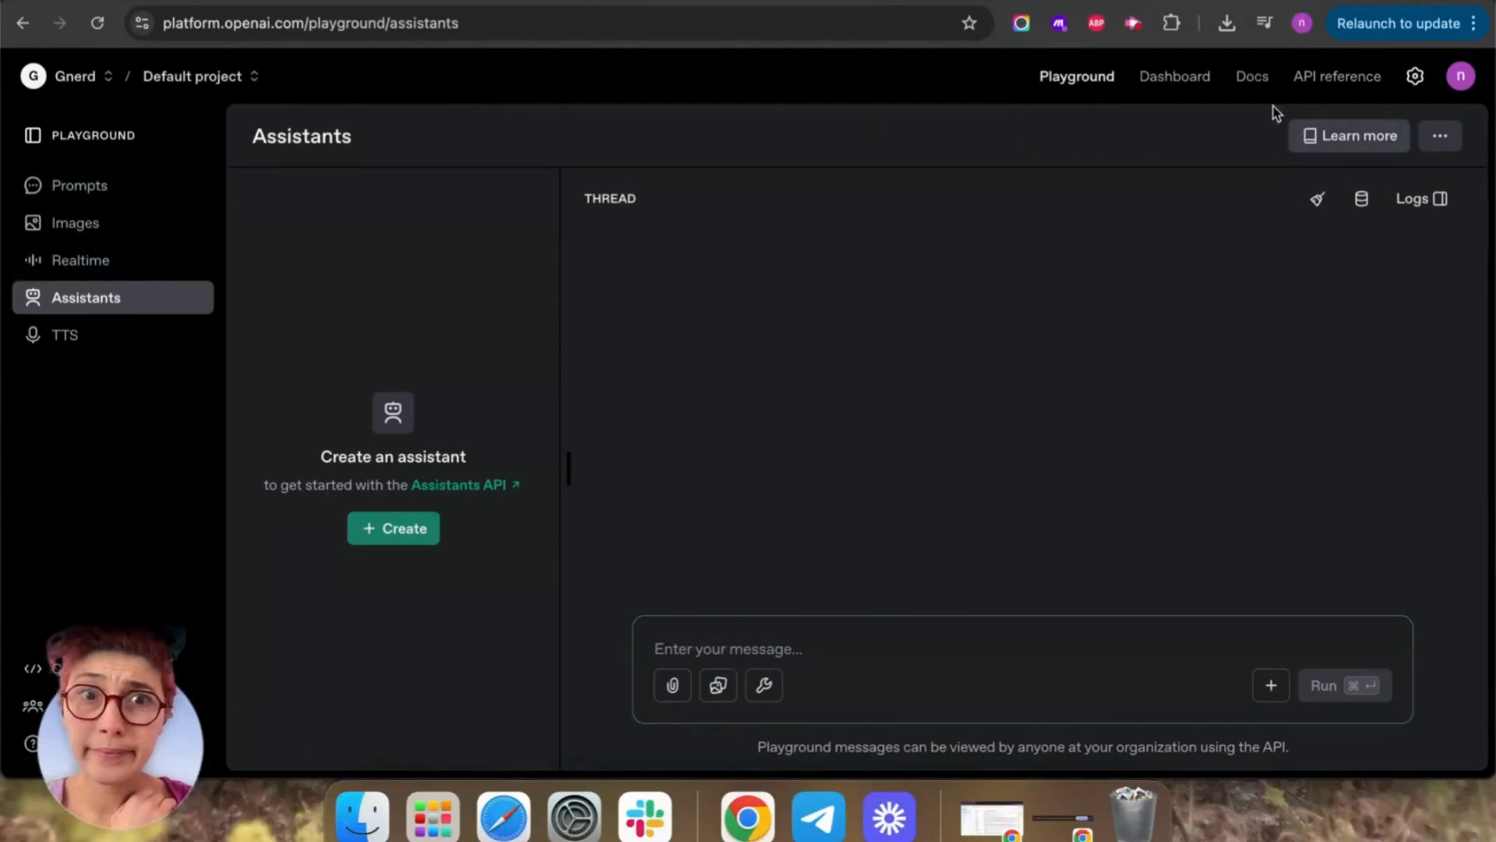
{"action": "left_click", "coordinate": [1178, 77]}
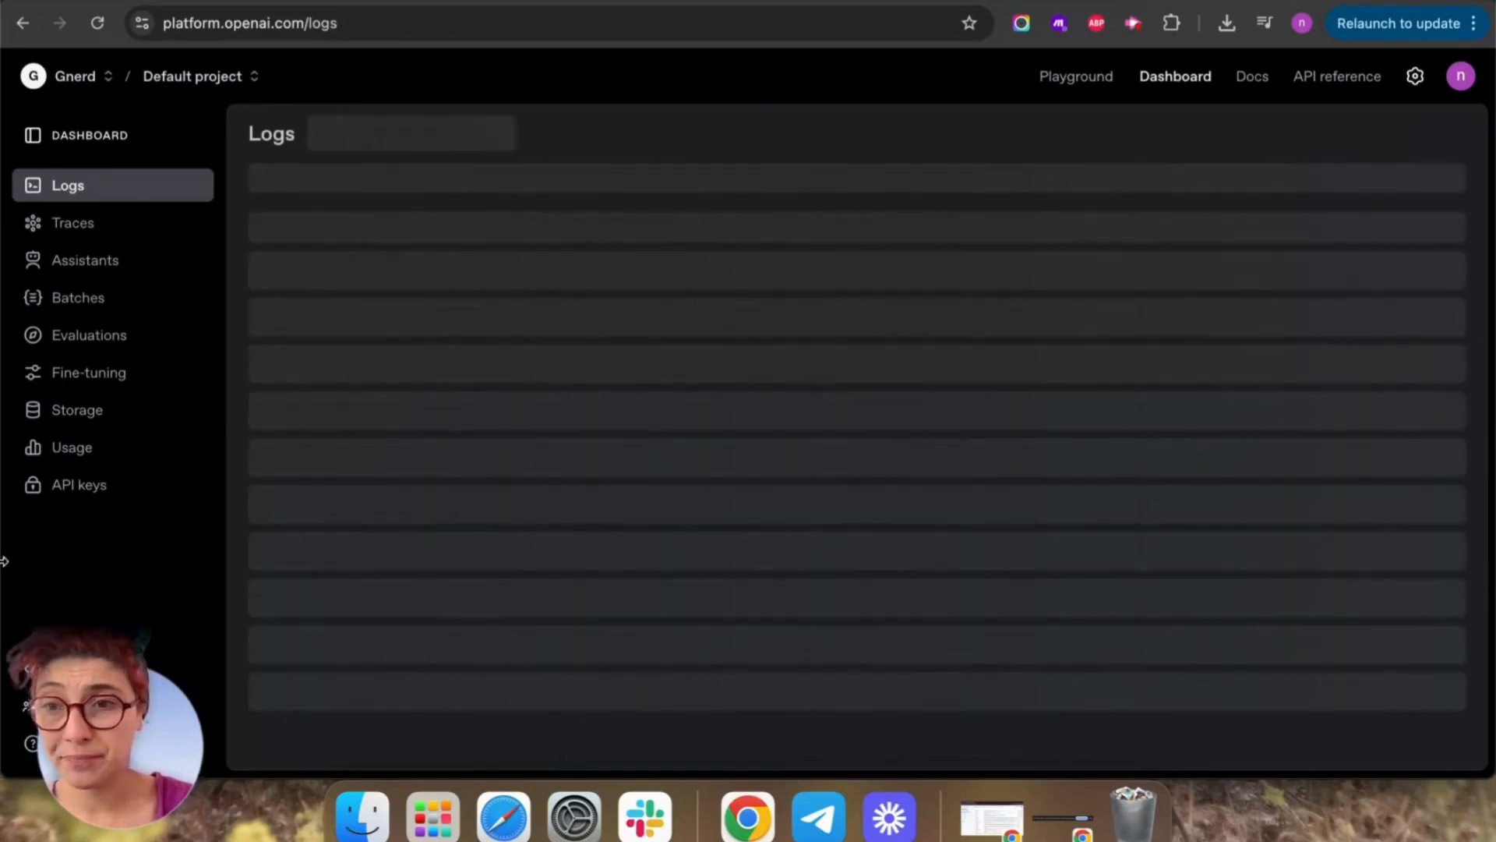
{"action": "left_click", "coordinate": [122, 484]}
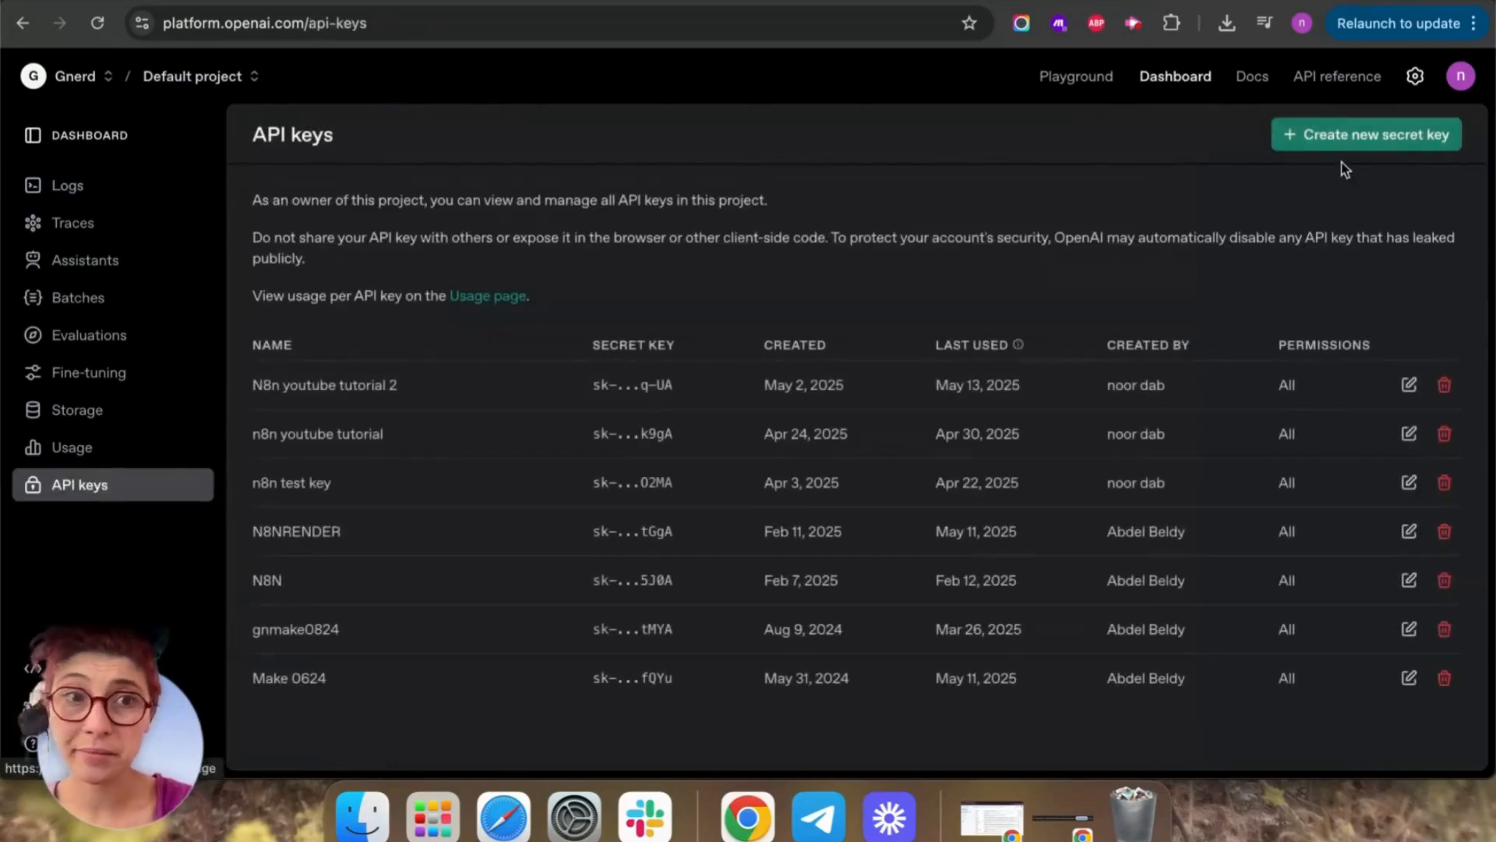
Create a secret key named 'Test key n8N' and copy its value.
{"action": "left_click", "coordinate": [1359, 149]}
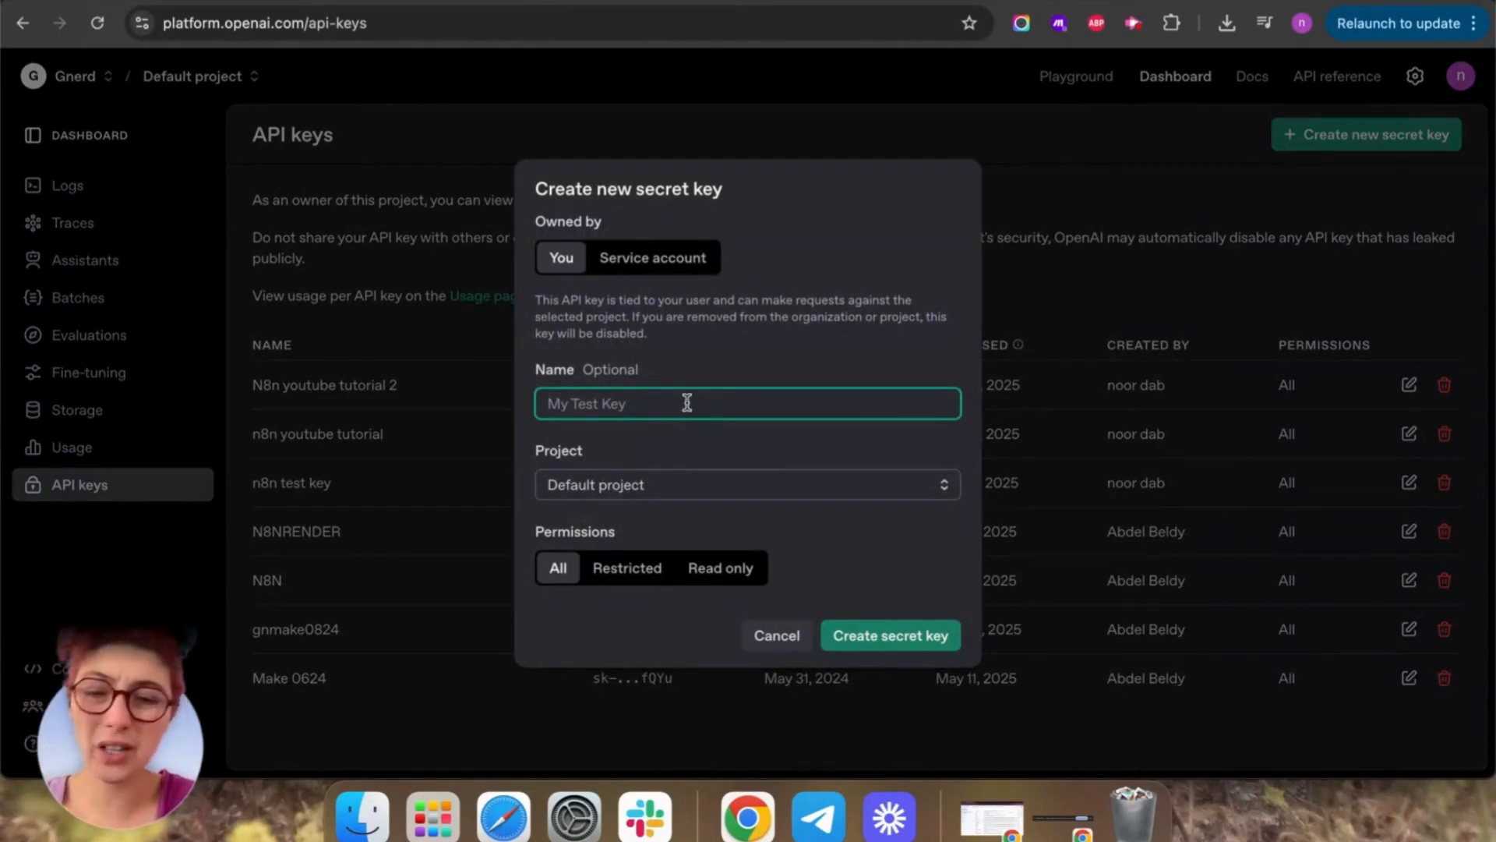
{"action": "type", "text": "TEst"}
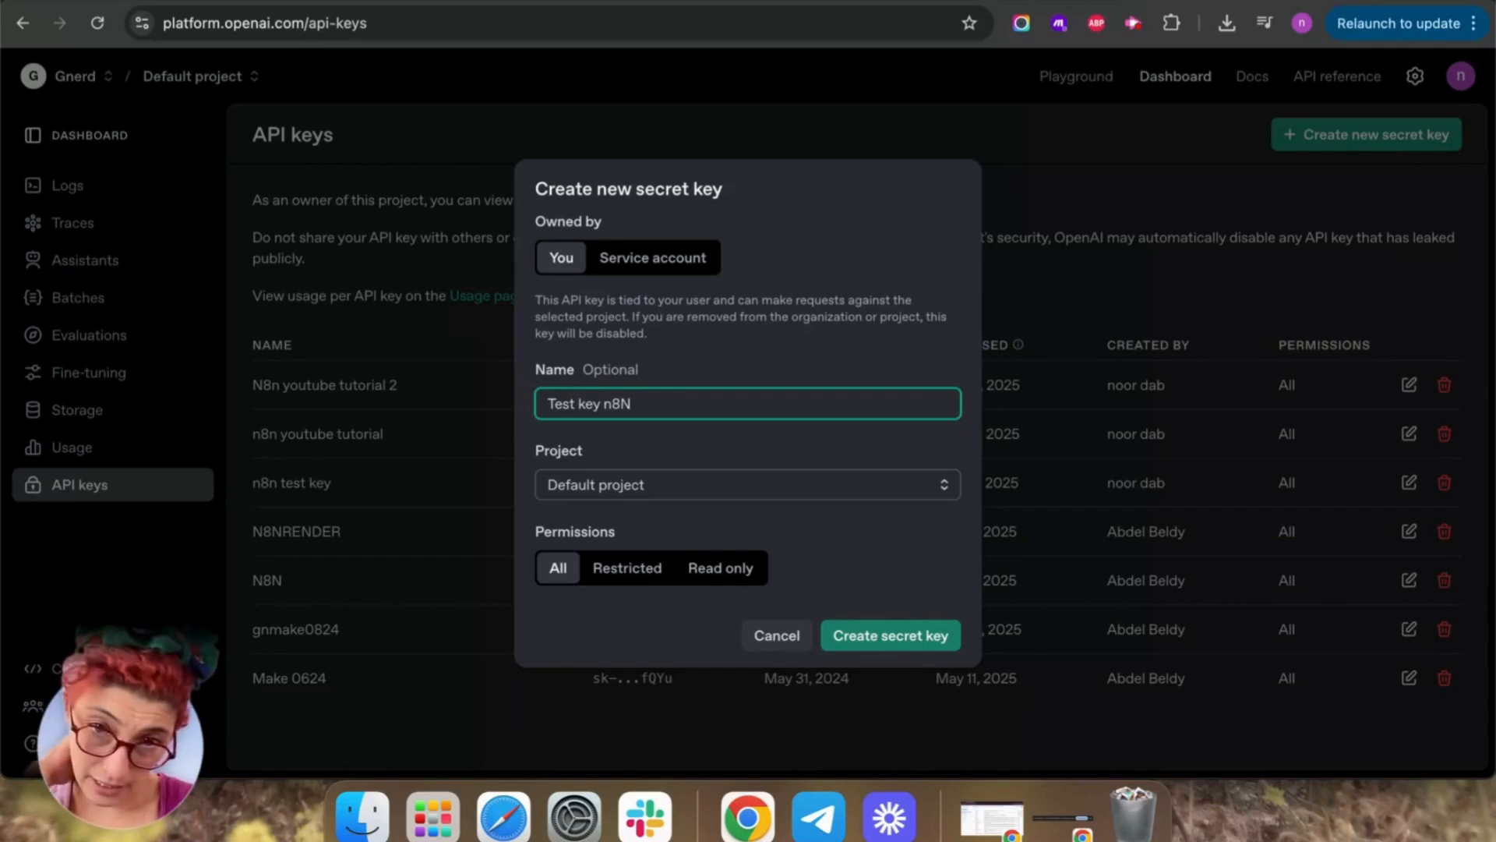
{"action": "left_click", "coordinate": [918, 642]}
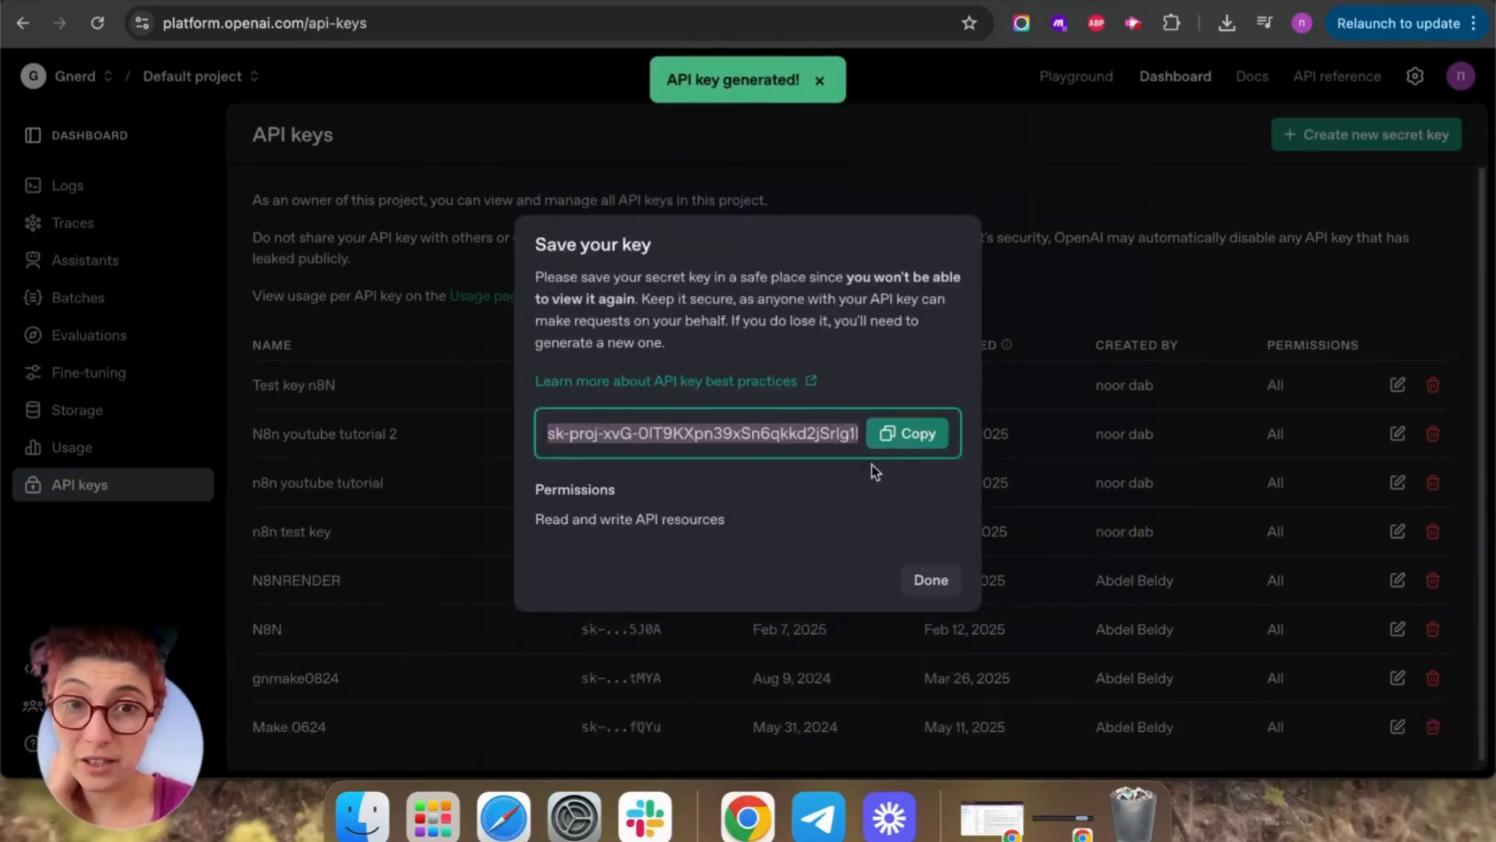
{"action": "left_click", "coordinate": [908, 433]}
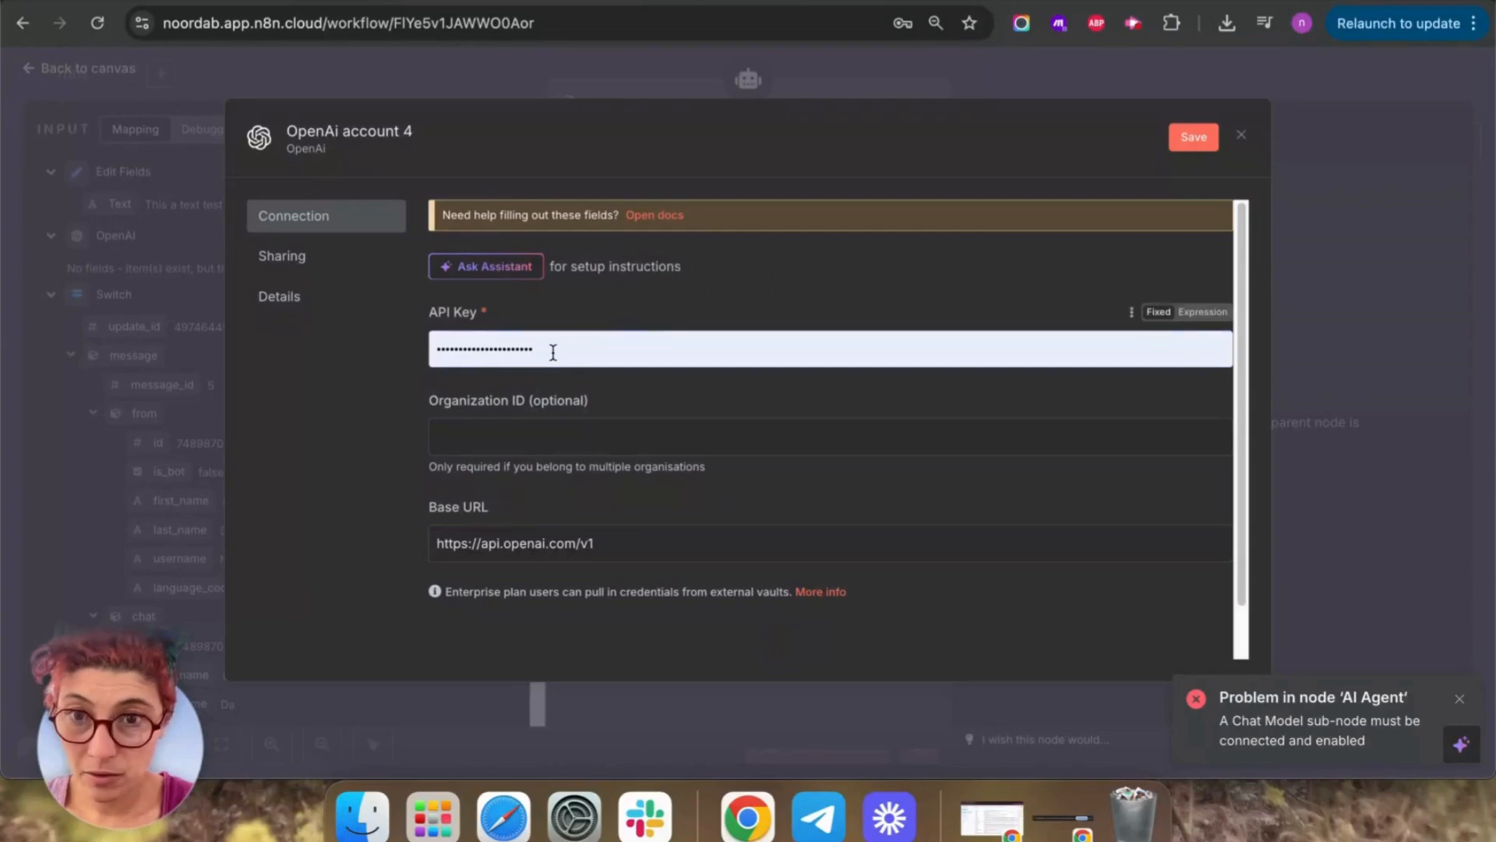
Replace the OpenAi account 4 API key with the new key, save it, and return to the canvas.
{"action": "key", "text": "super+a"}
{"action": "key", "text": "BackSpace"}
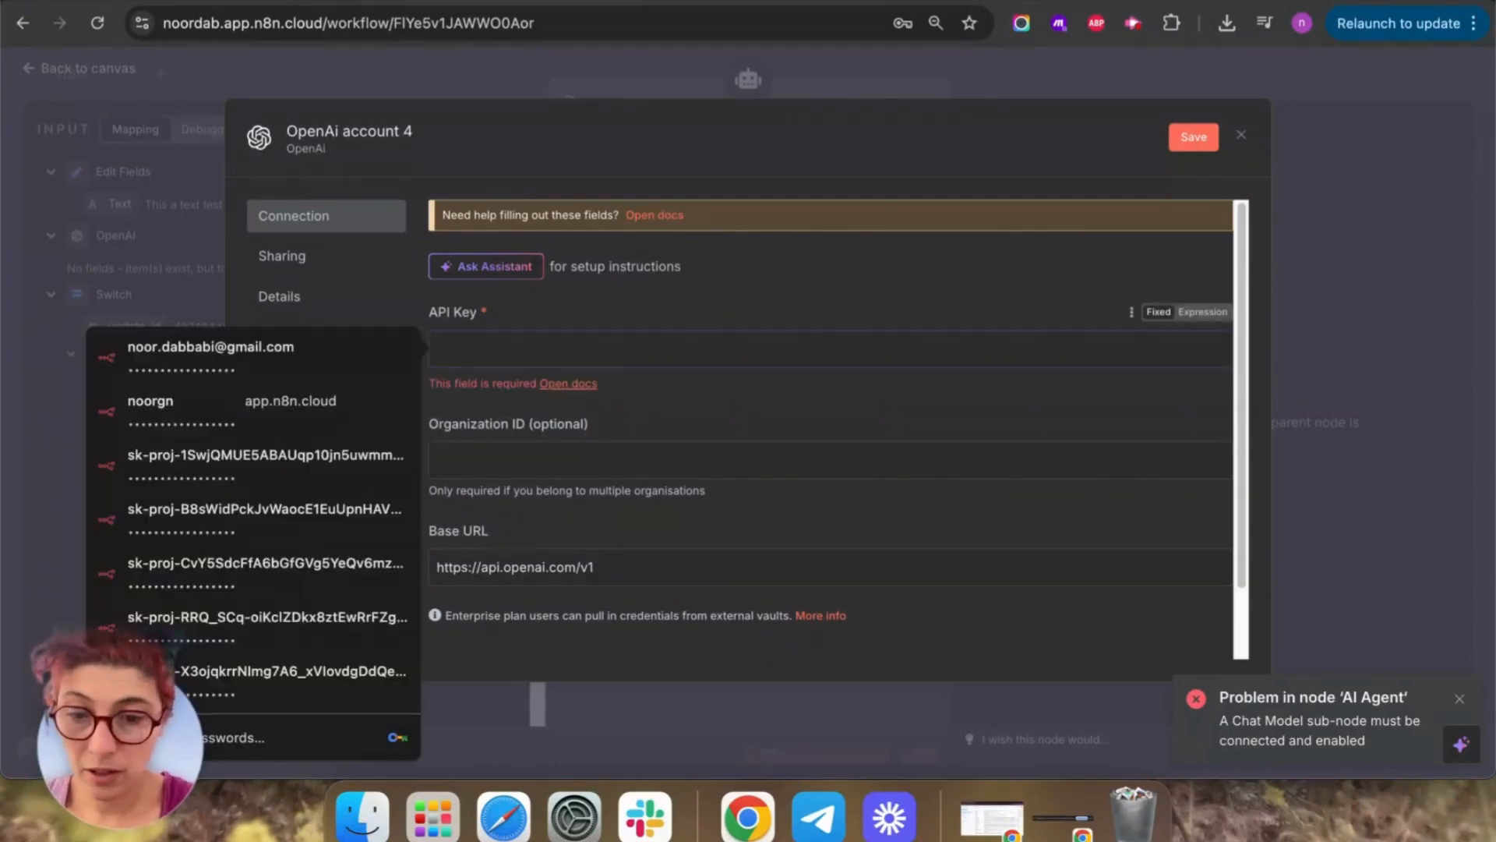
{"action": "key", "text": "super+v"}
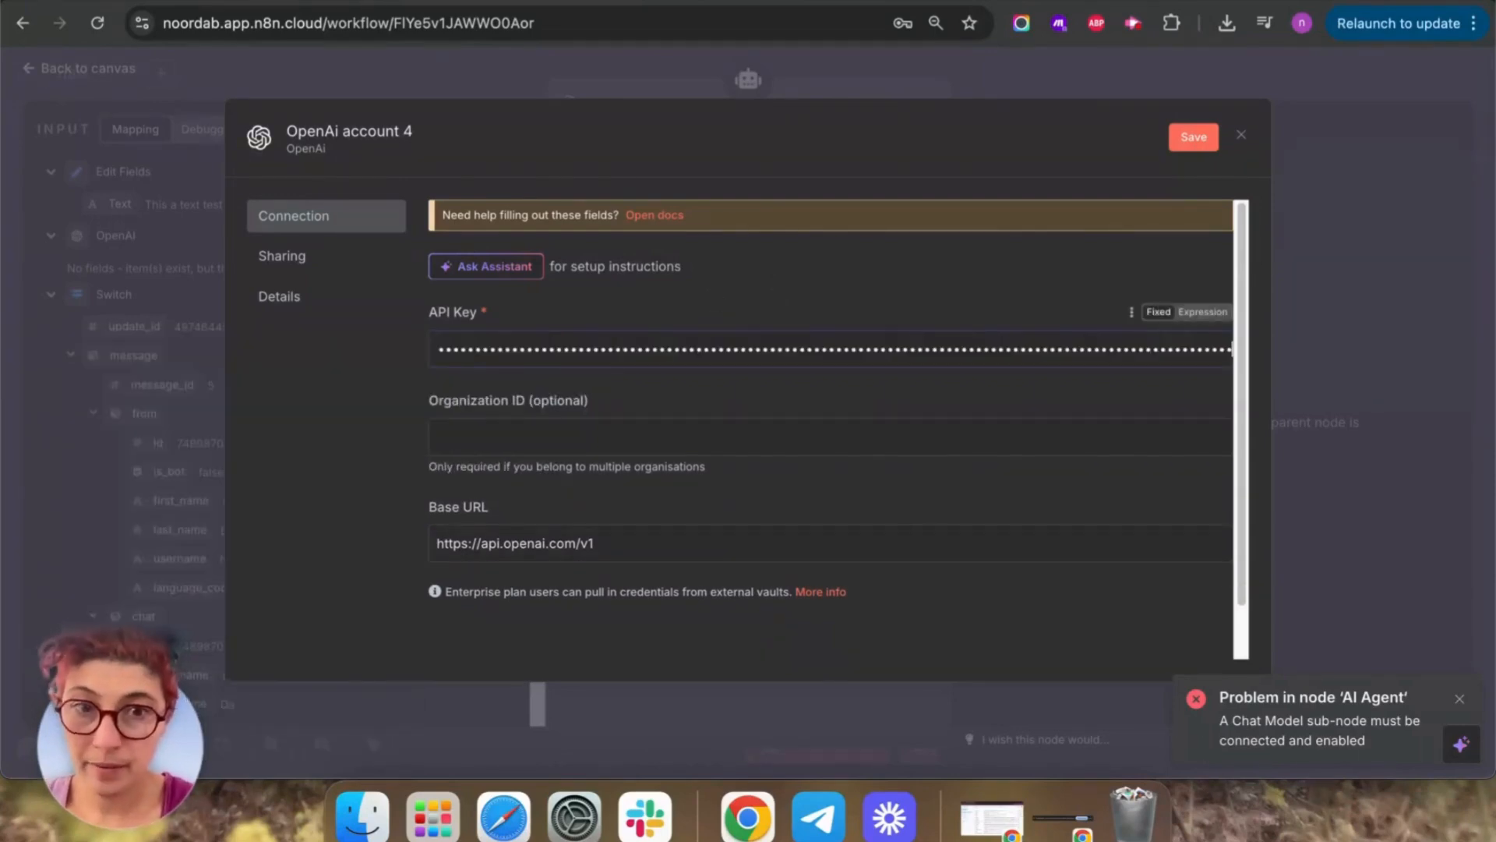
{"action": "left_click", "coordinate": [1190, 144]}
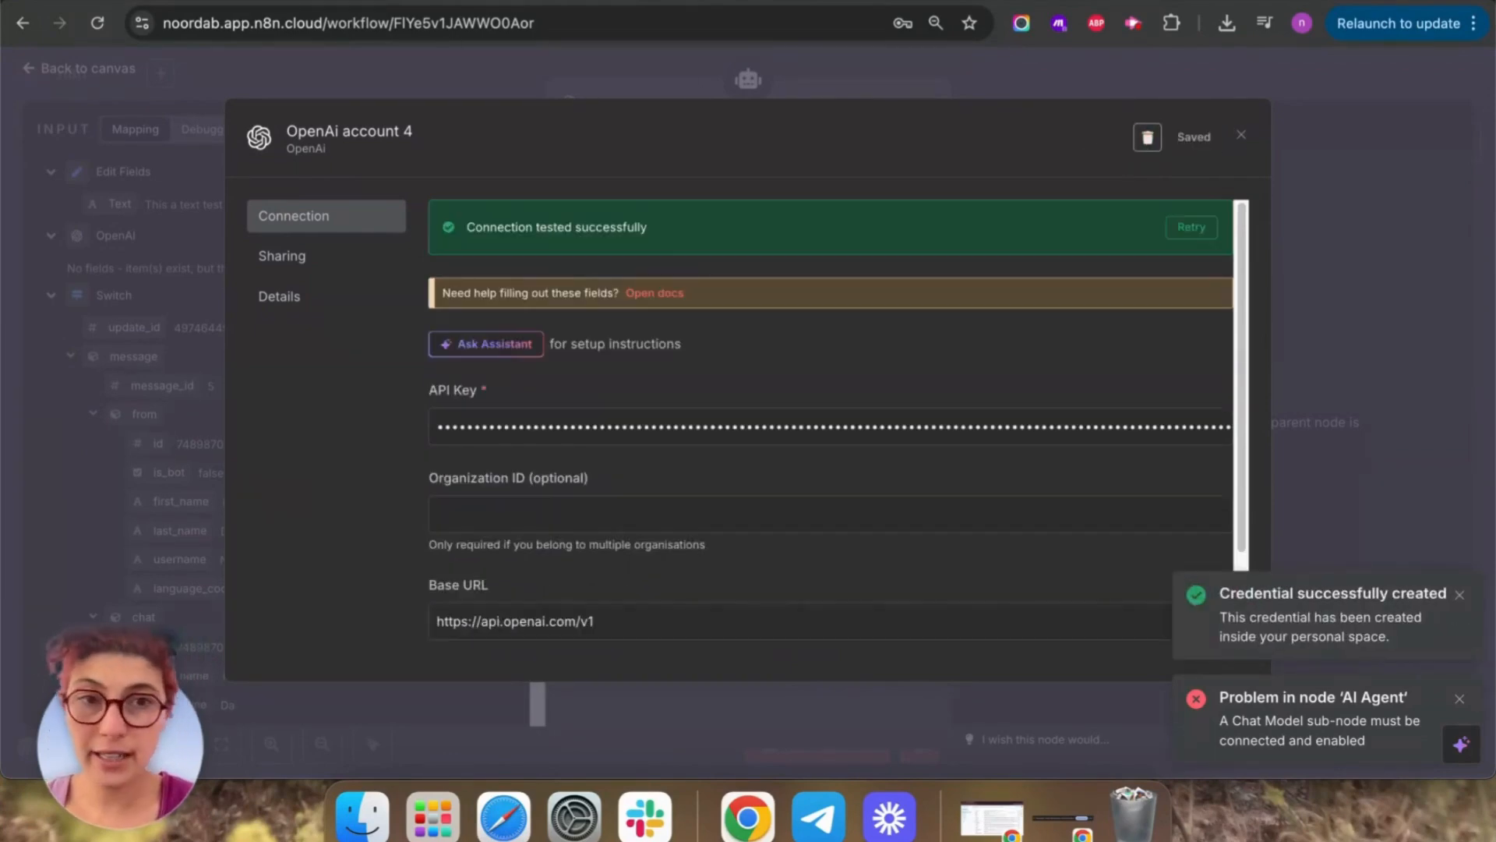
{"action": "left_click", "coordinate": [1241, 140]}
{"action": "left_click", "coordinate": [938, 336]}
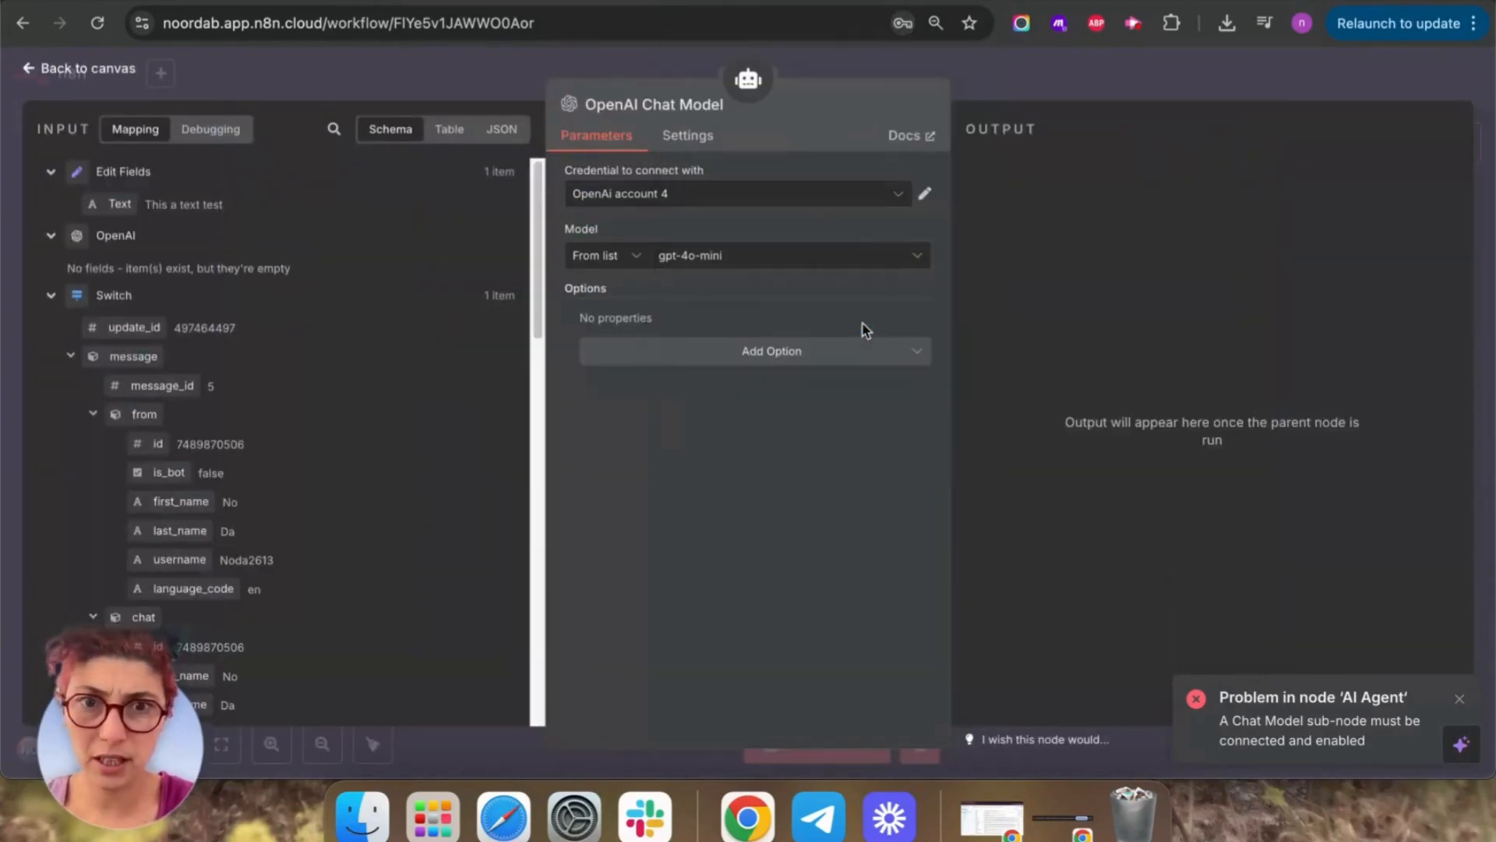
{"action": "left_click", "coordinate": [52, 69]}
{"action": "left_click_drag", "start_coordinate": [1029, 564], "coordinate": [1218, 544]}
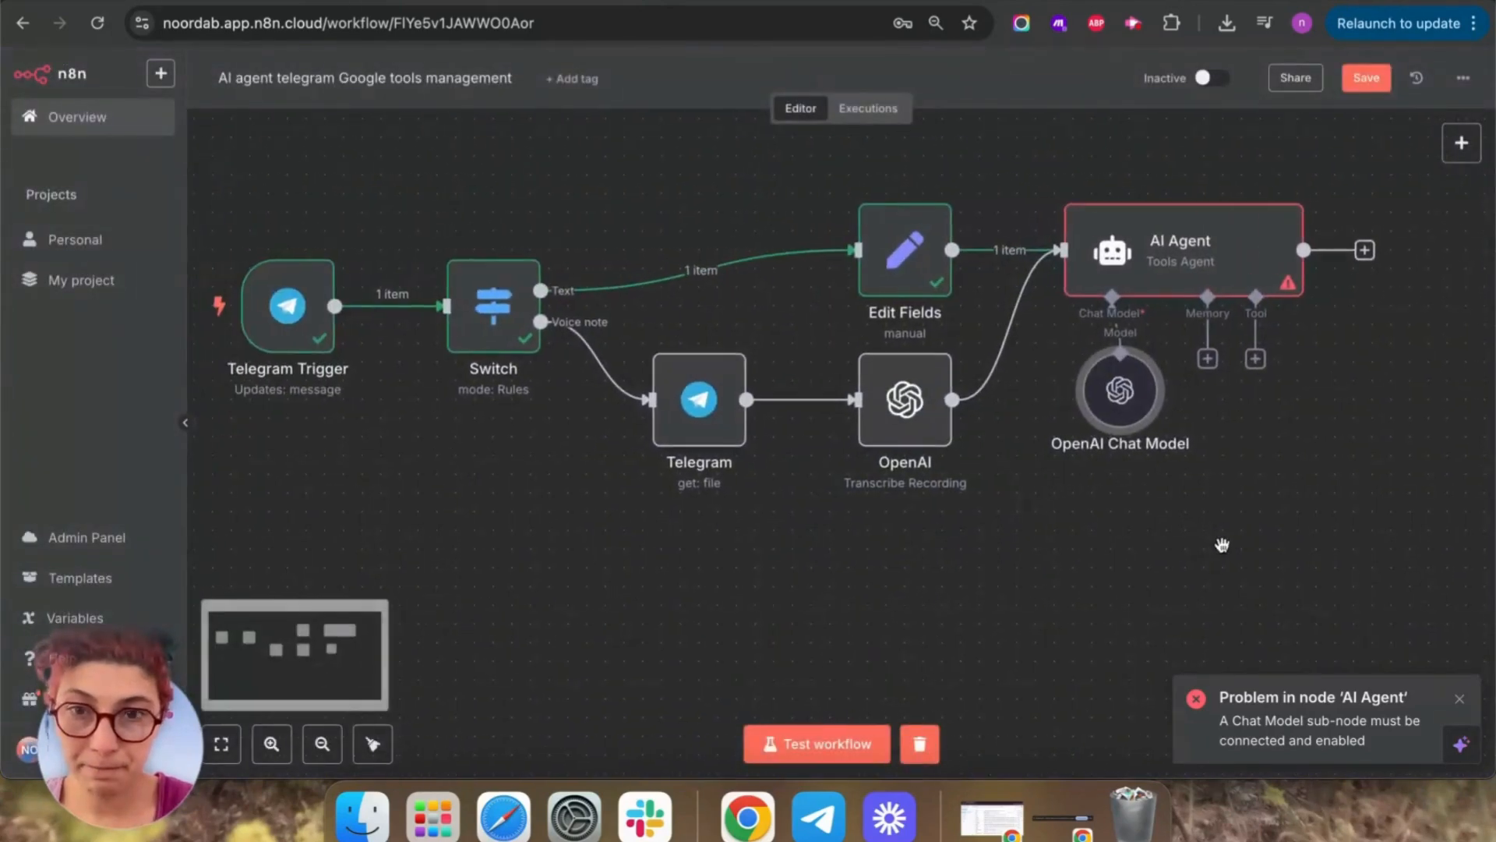
Run a workflow test triggered by sending 'Hey openai' to the Telegram bot.
{"action": "left_click", "coordinate": [791, 738]}
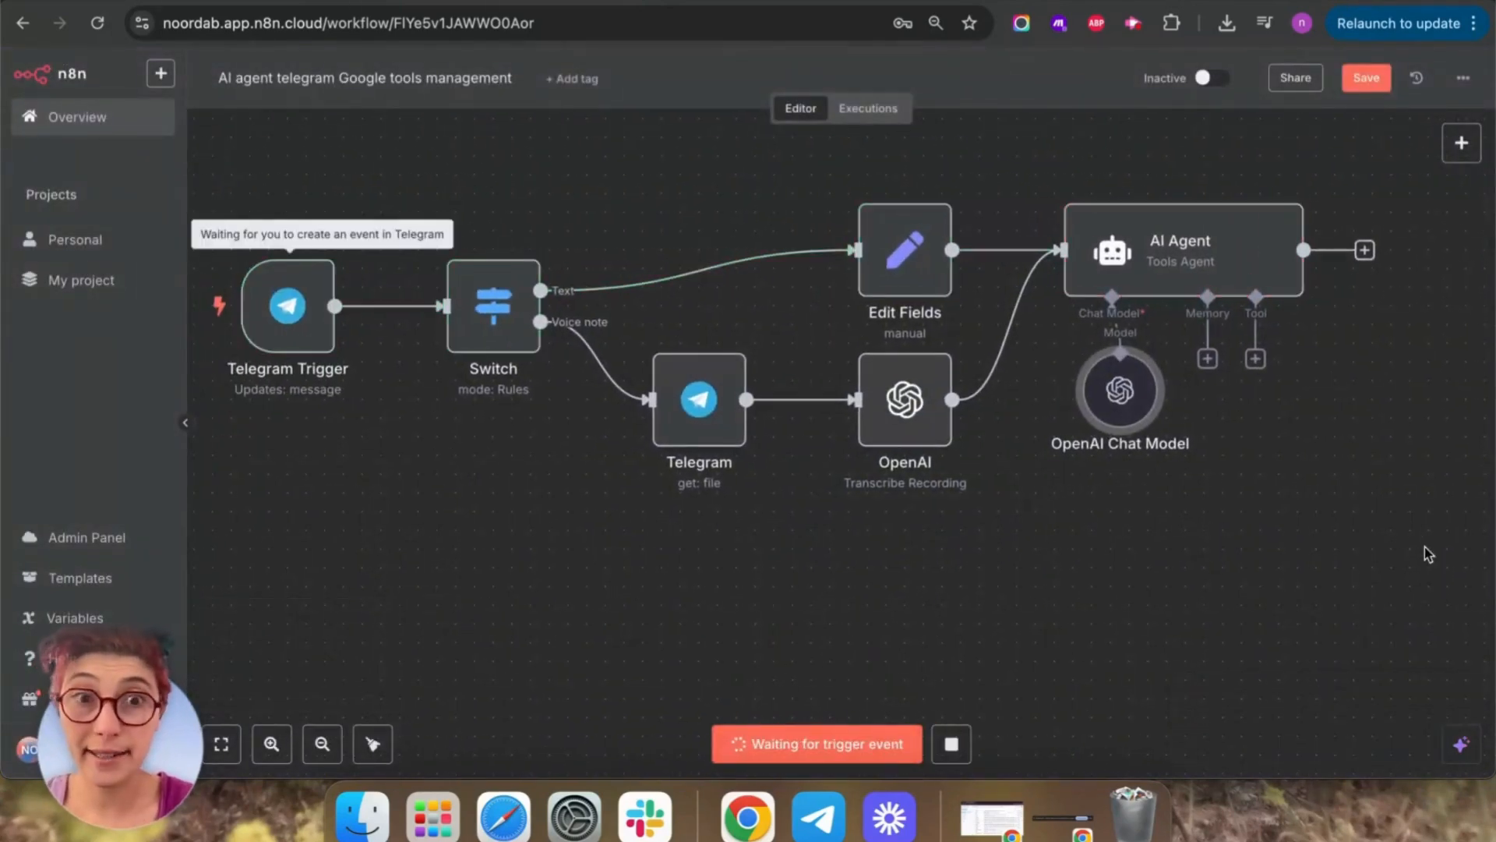
{"action": "left_click", "coordinate": [818, 819]}
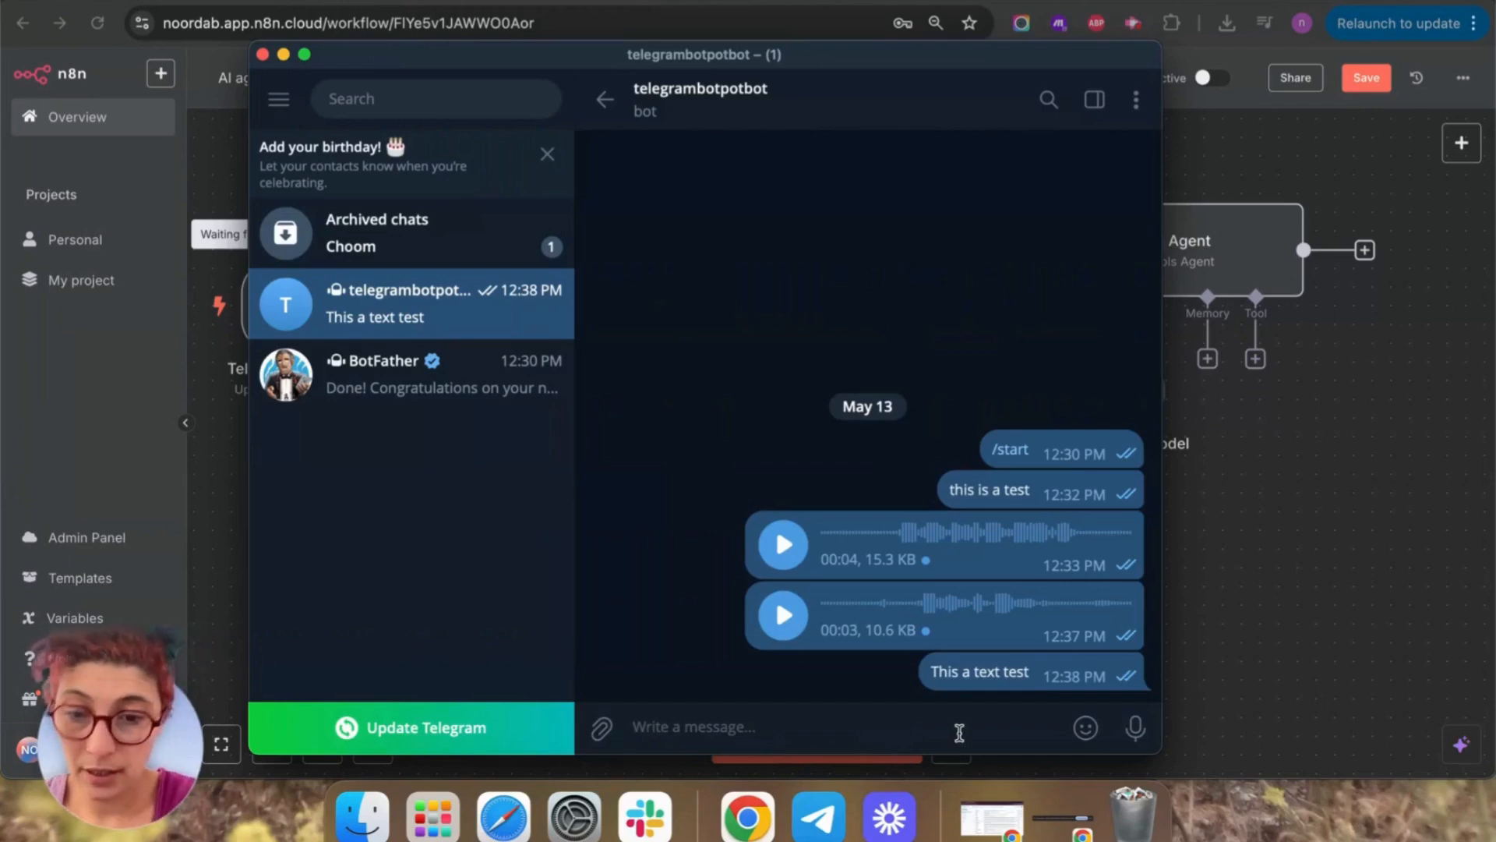
{"action": "type", "text": "Hey openai"}
{"action": "key", "text": "Return"}
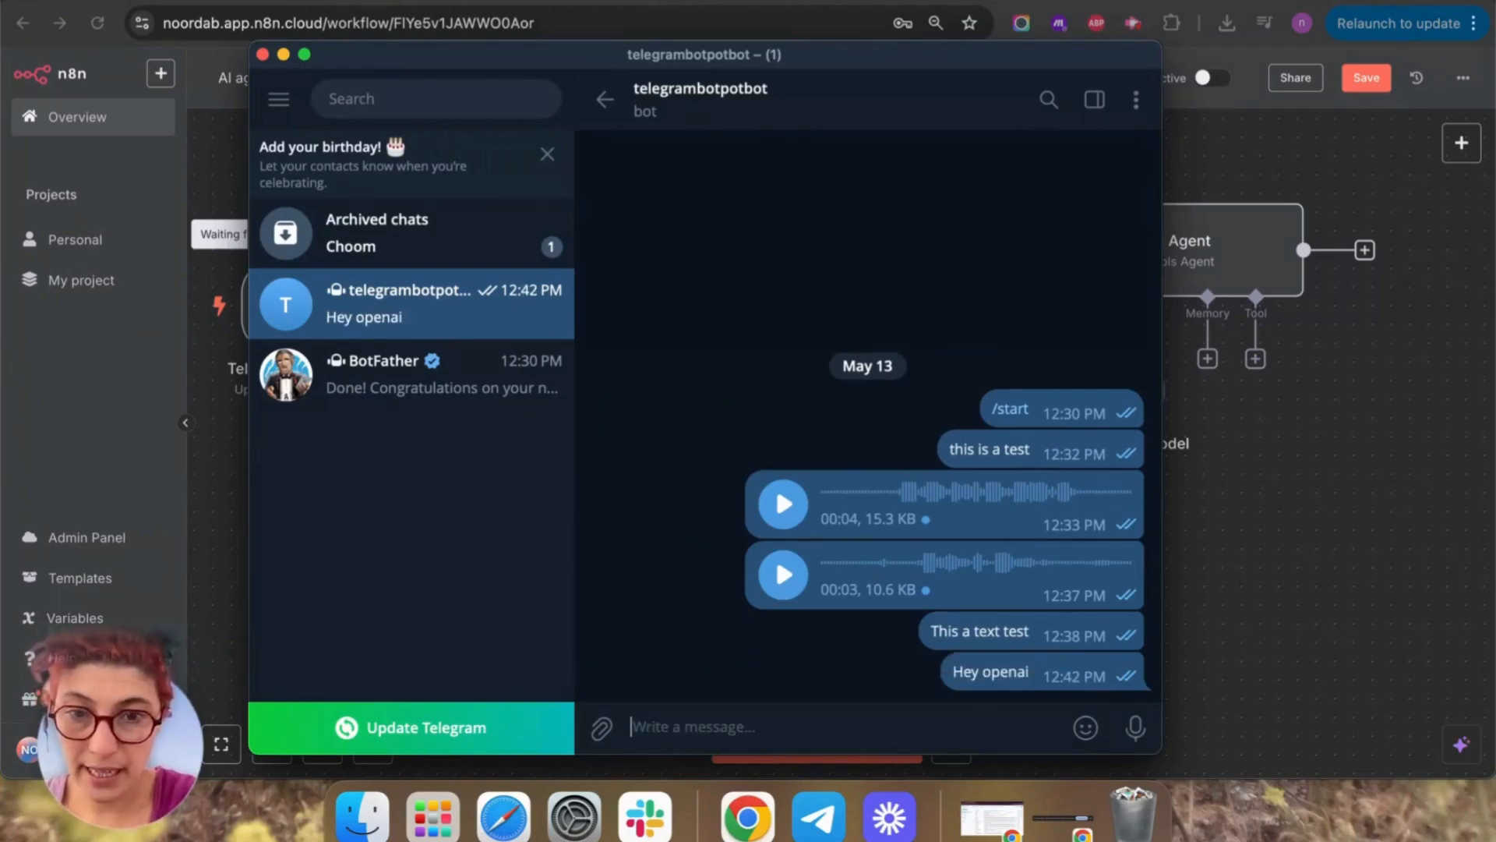
{"action": "left_click", "coordinate": [1423, 525]}
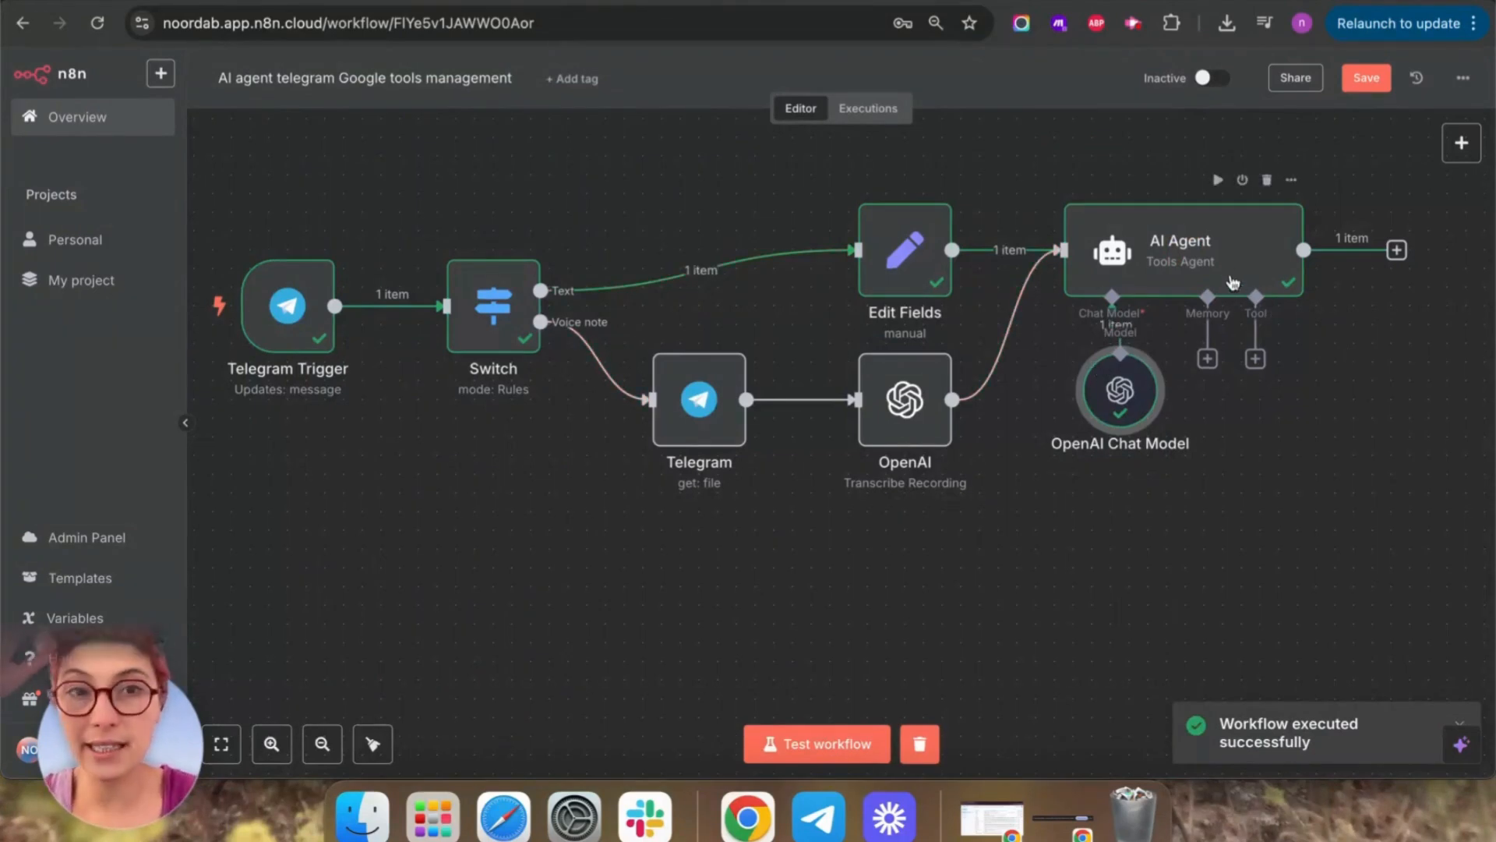
{"action": "mouse_move", "coordinate": [1091, 192]}
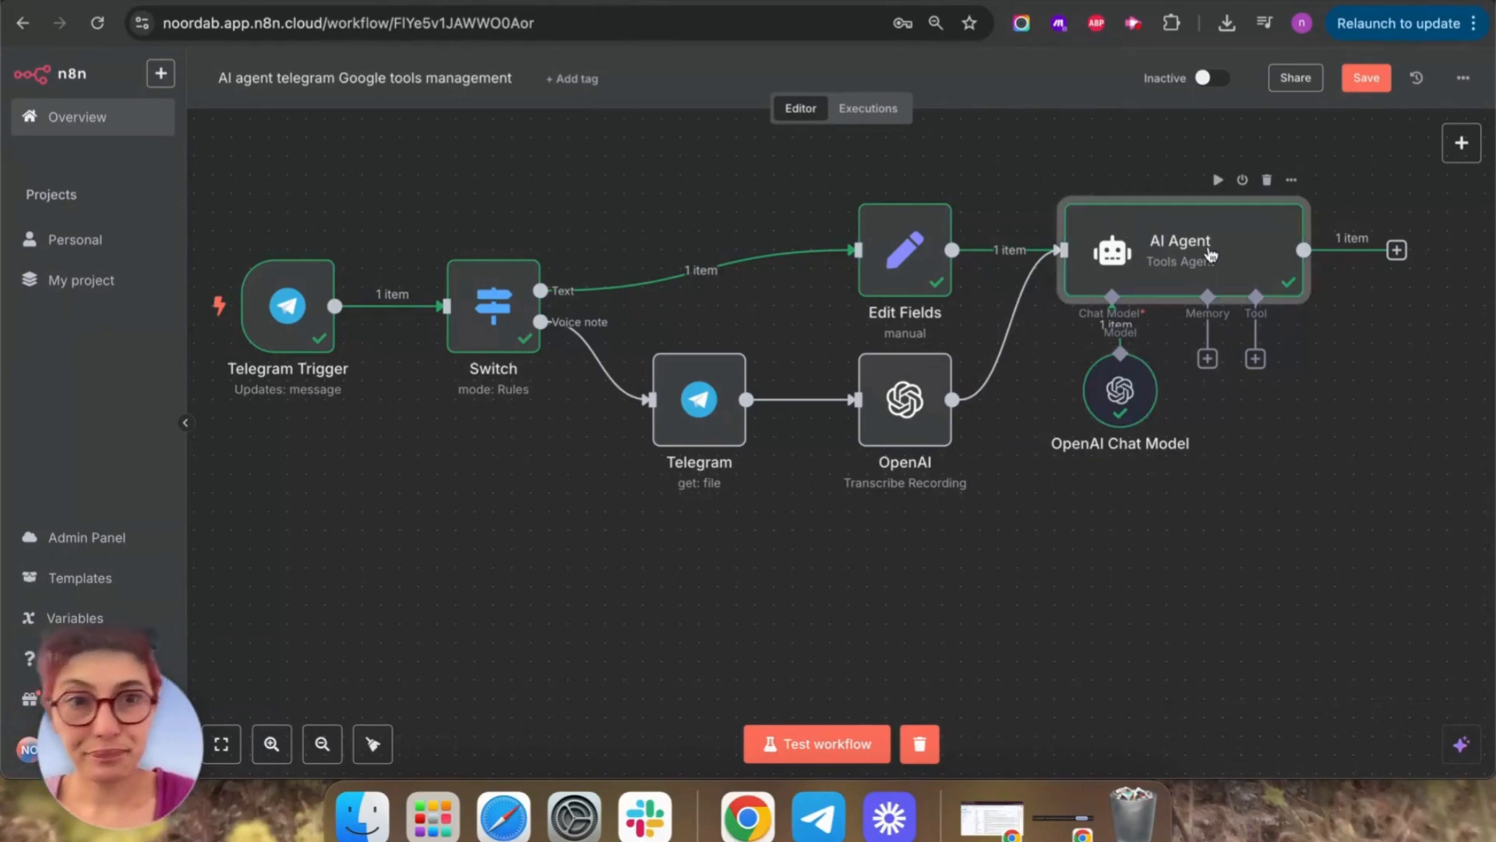
Give the AI Agent a system message to answer wittily and manage calendar and Gmail, then test it.
{"action": "double_click", "coordinate": [1126, 233]}
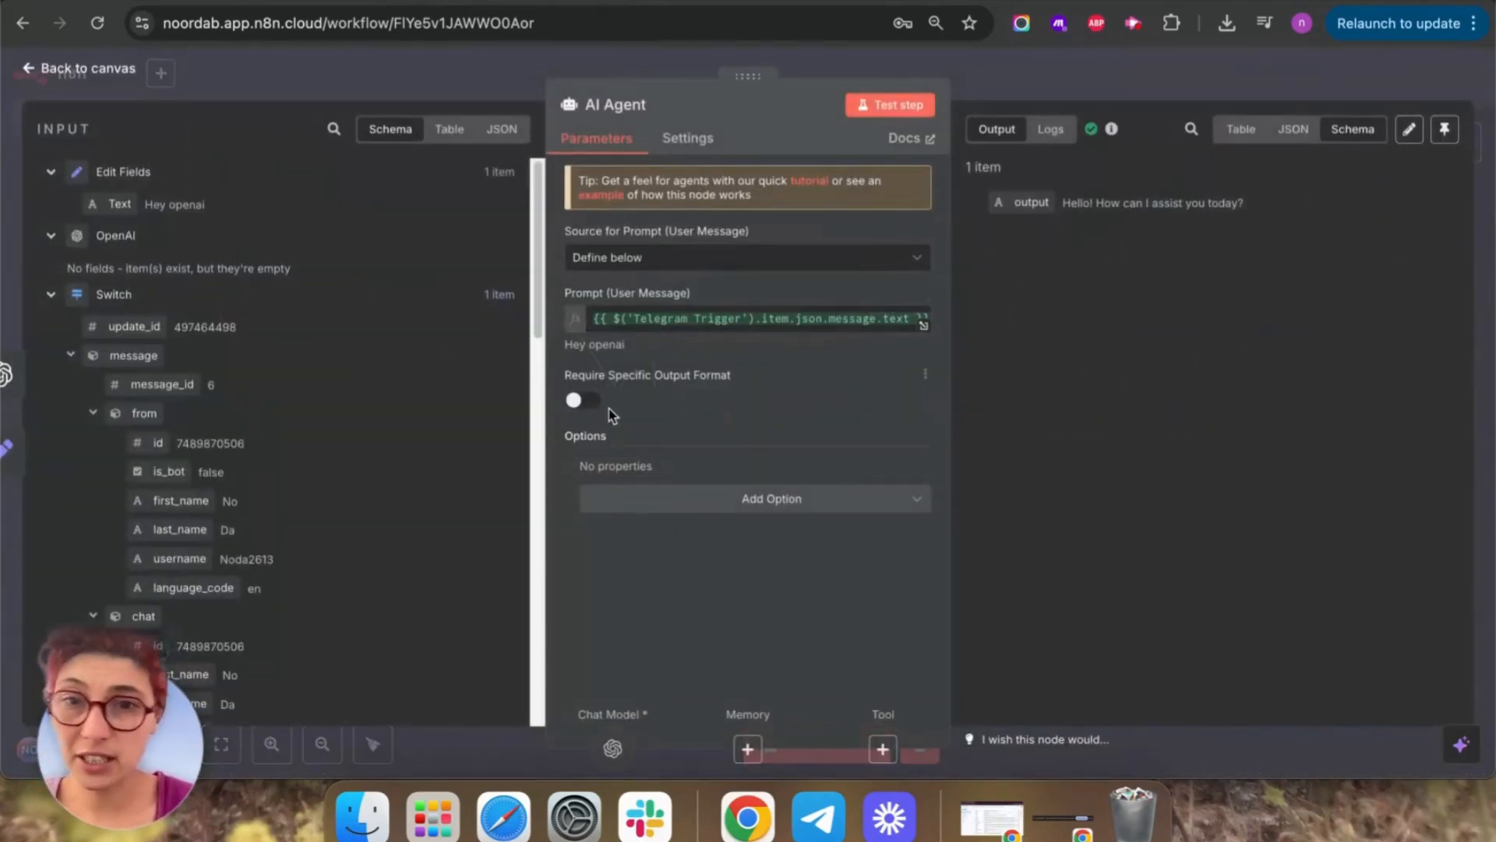
{"action": "left_click", "coordinate": [737, 498]}
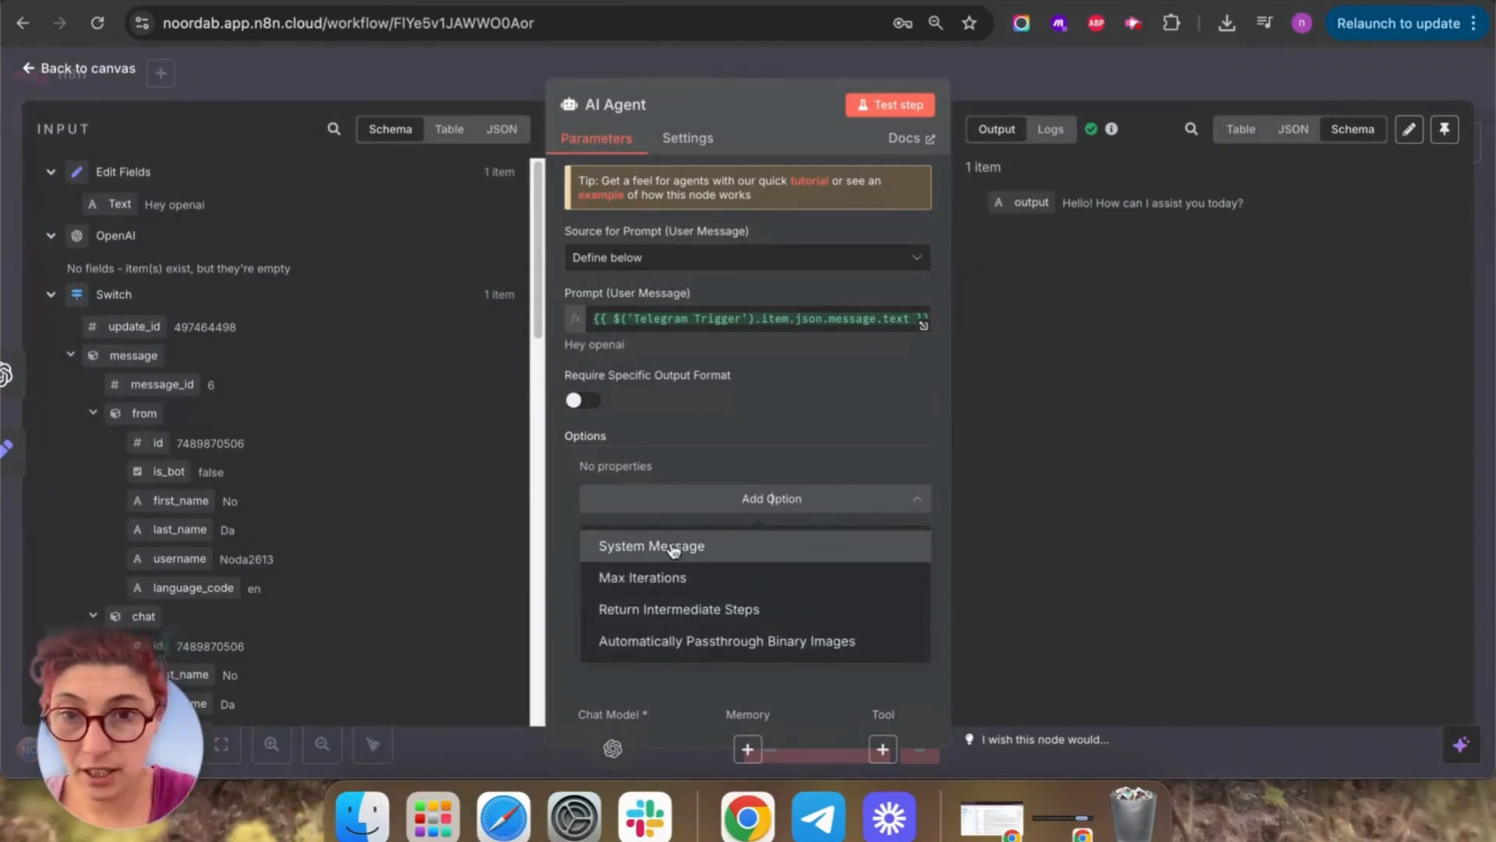
{"action": "left_click", "coordinate": [670, 544]}
{"action": "left_click", "coordinate": [855, 502]}
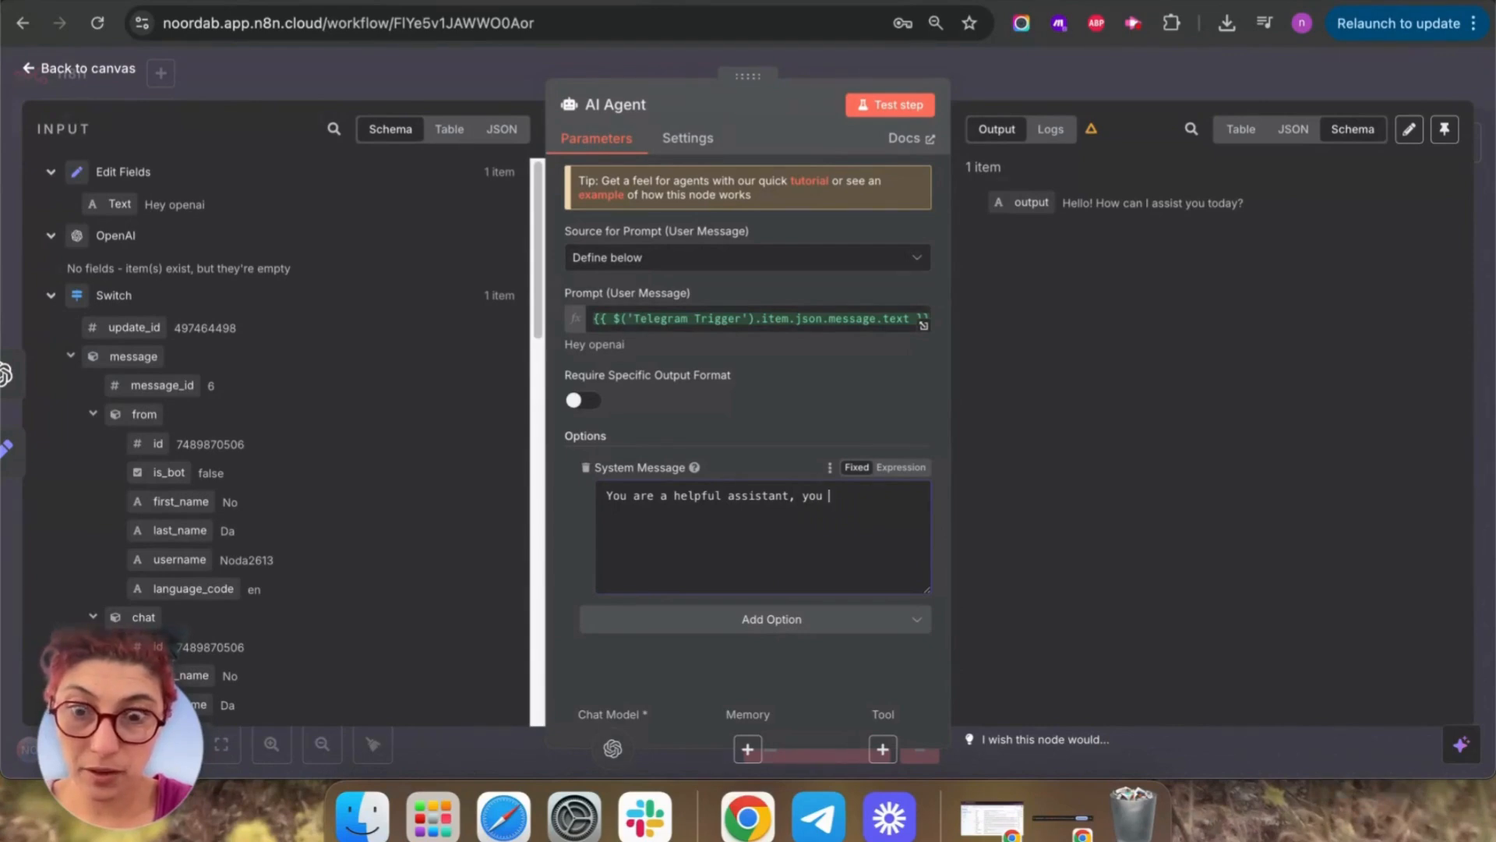
{"action": "type", "text": "go"}
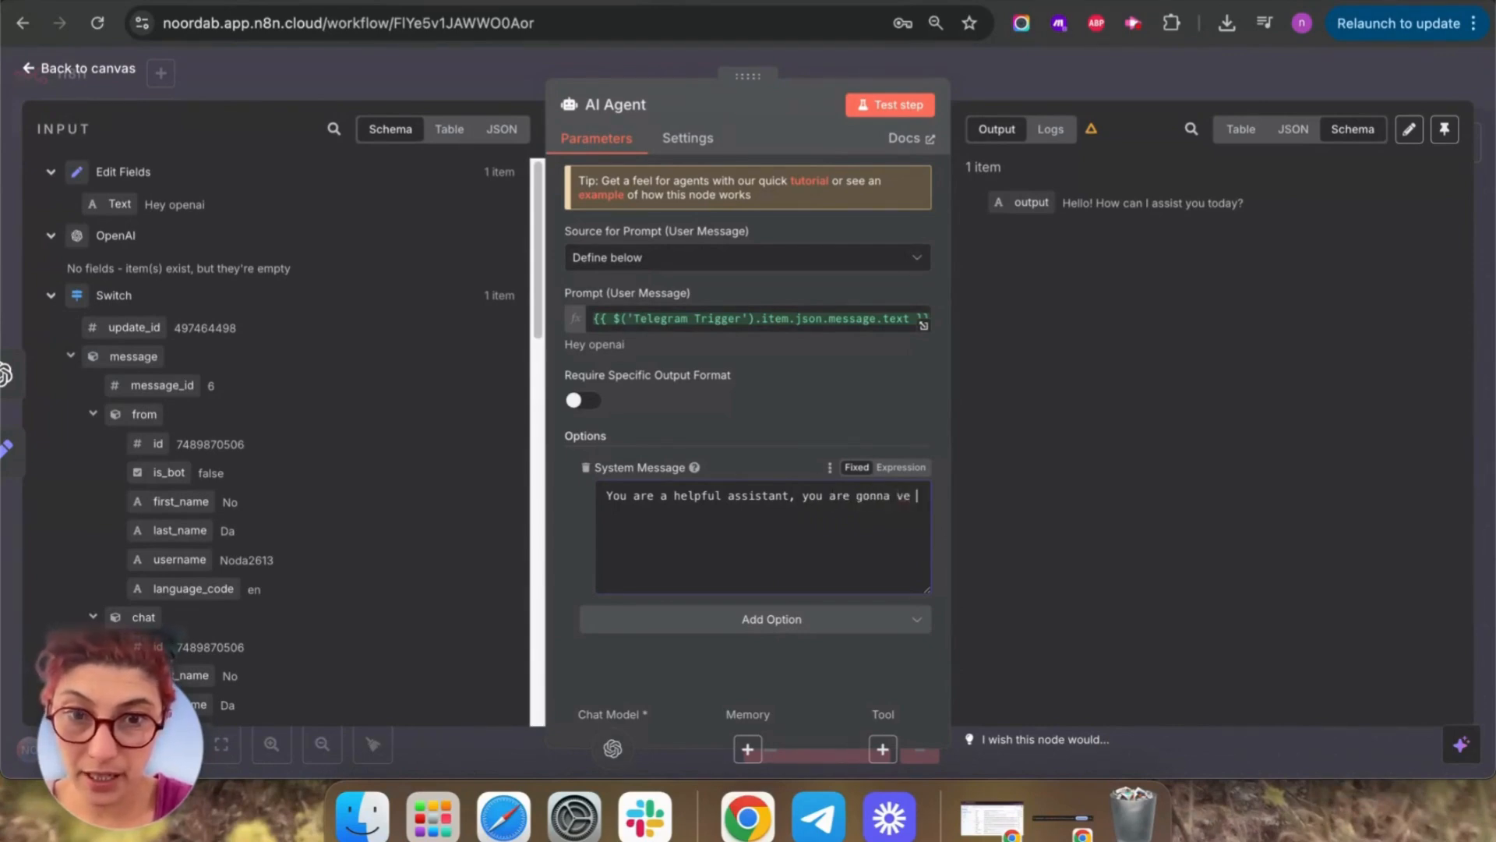
{"action": "type", "text": "nna be answer"}
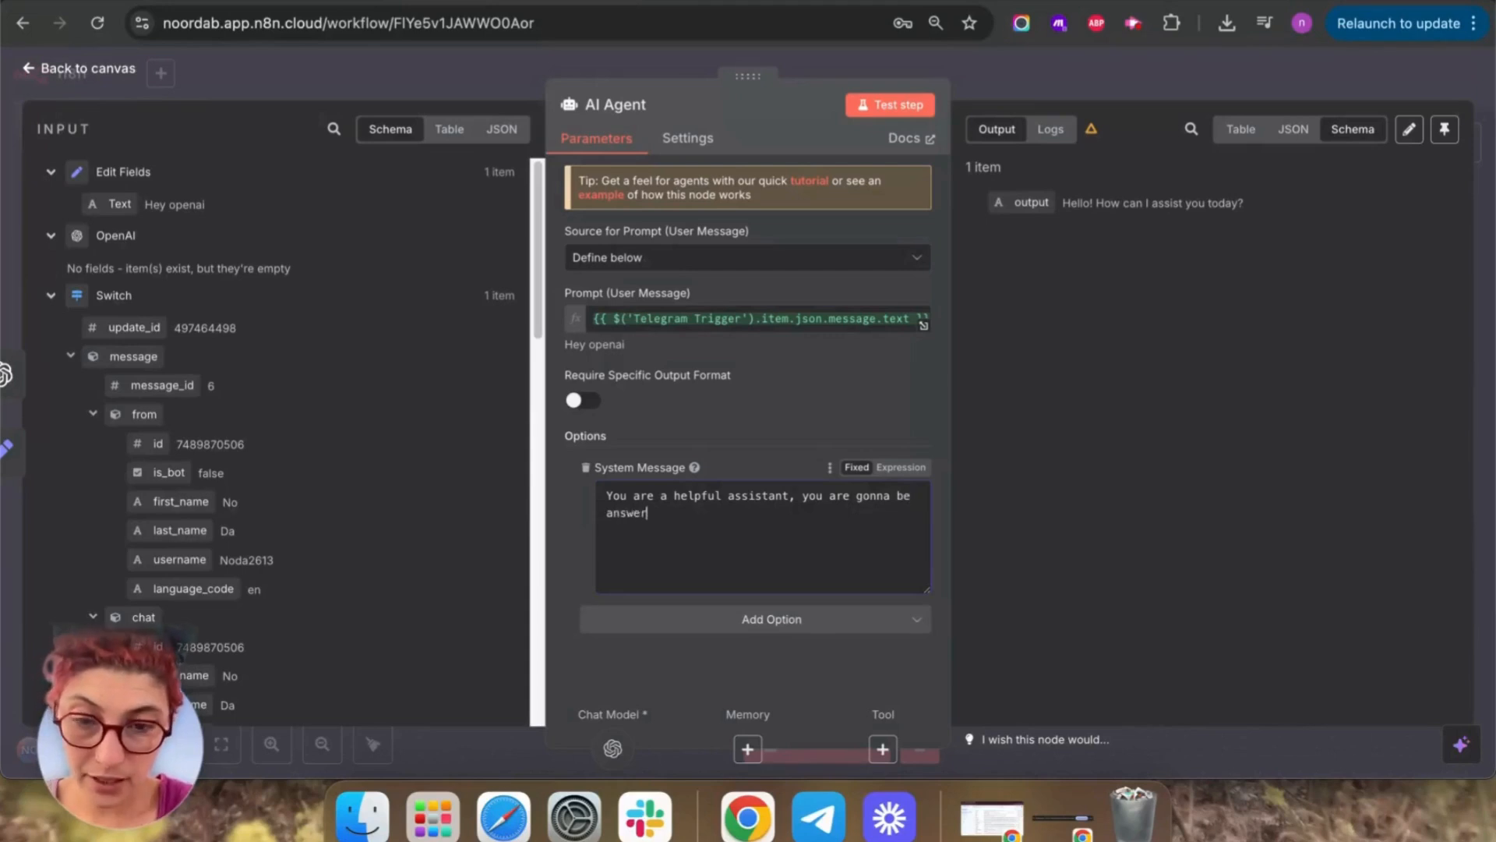
{"action": "type", "text": "ing me "}
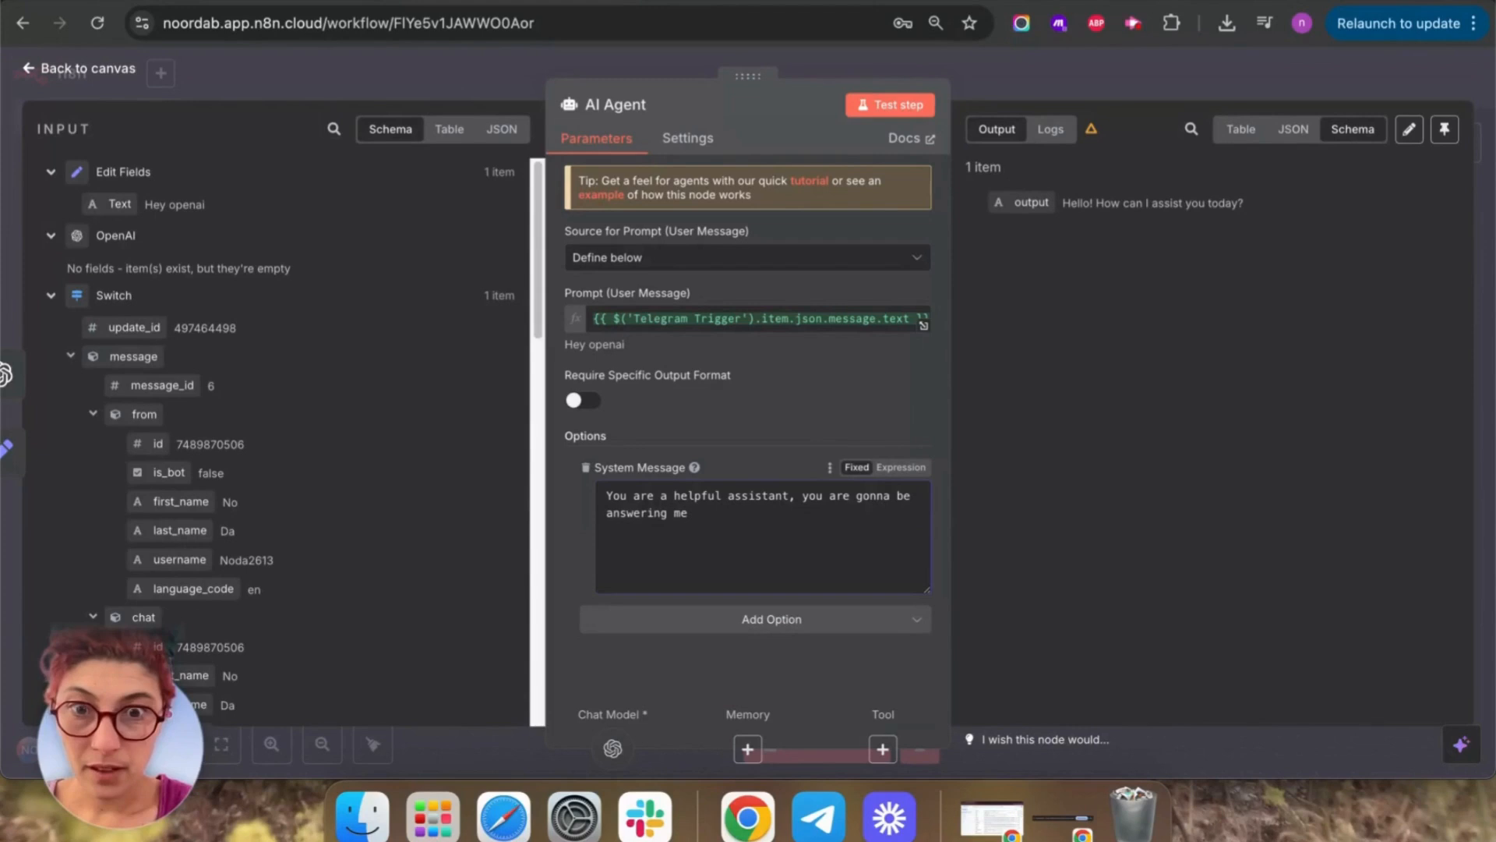
{"action": "type", "text": "in a wi"}
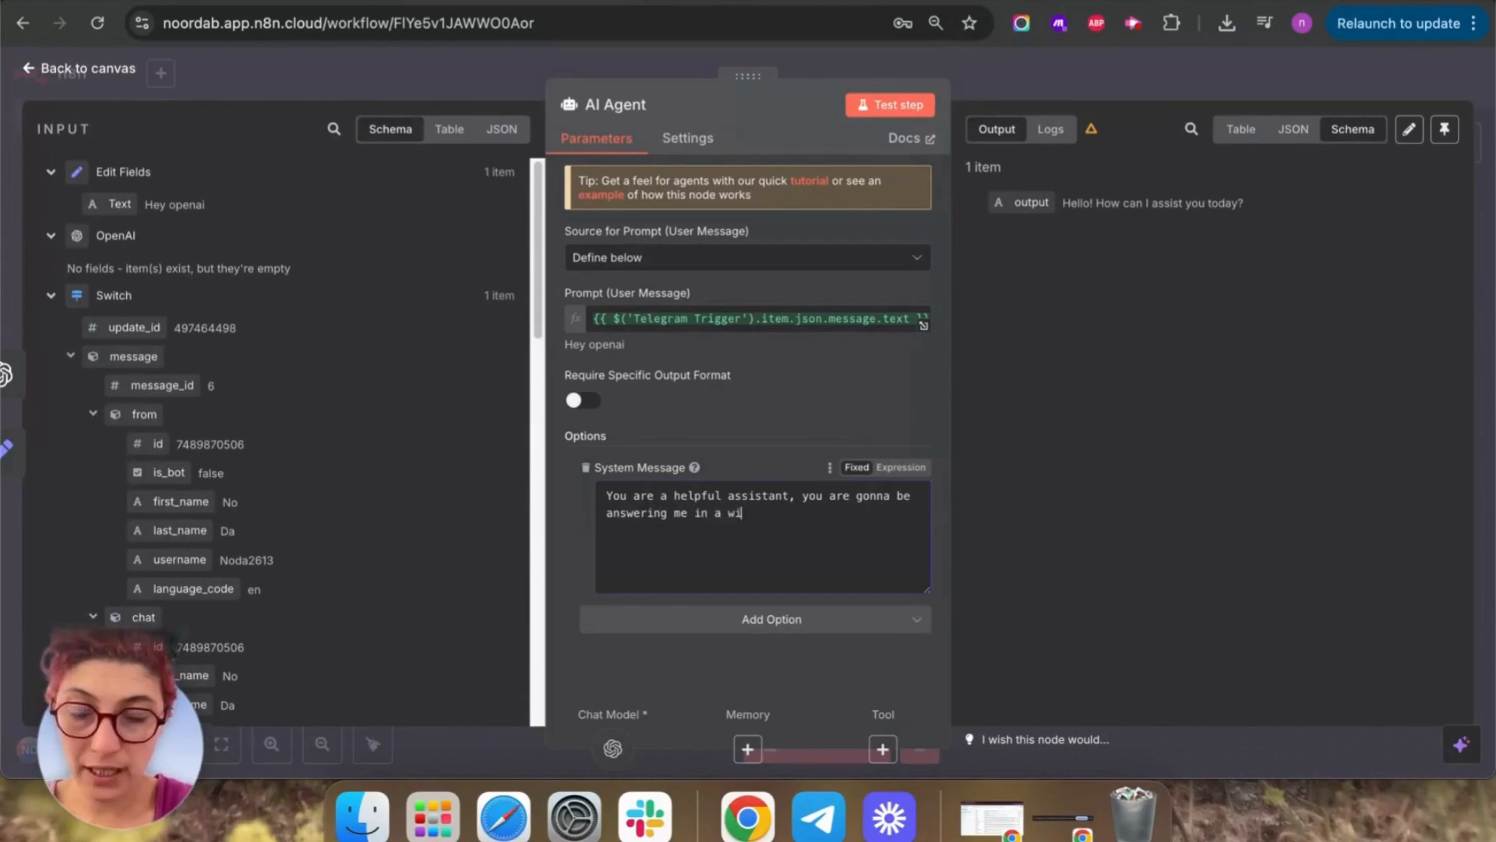
{"action": "type", "text": "tty manner a"}
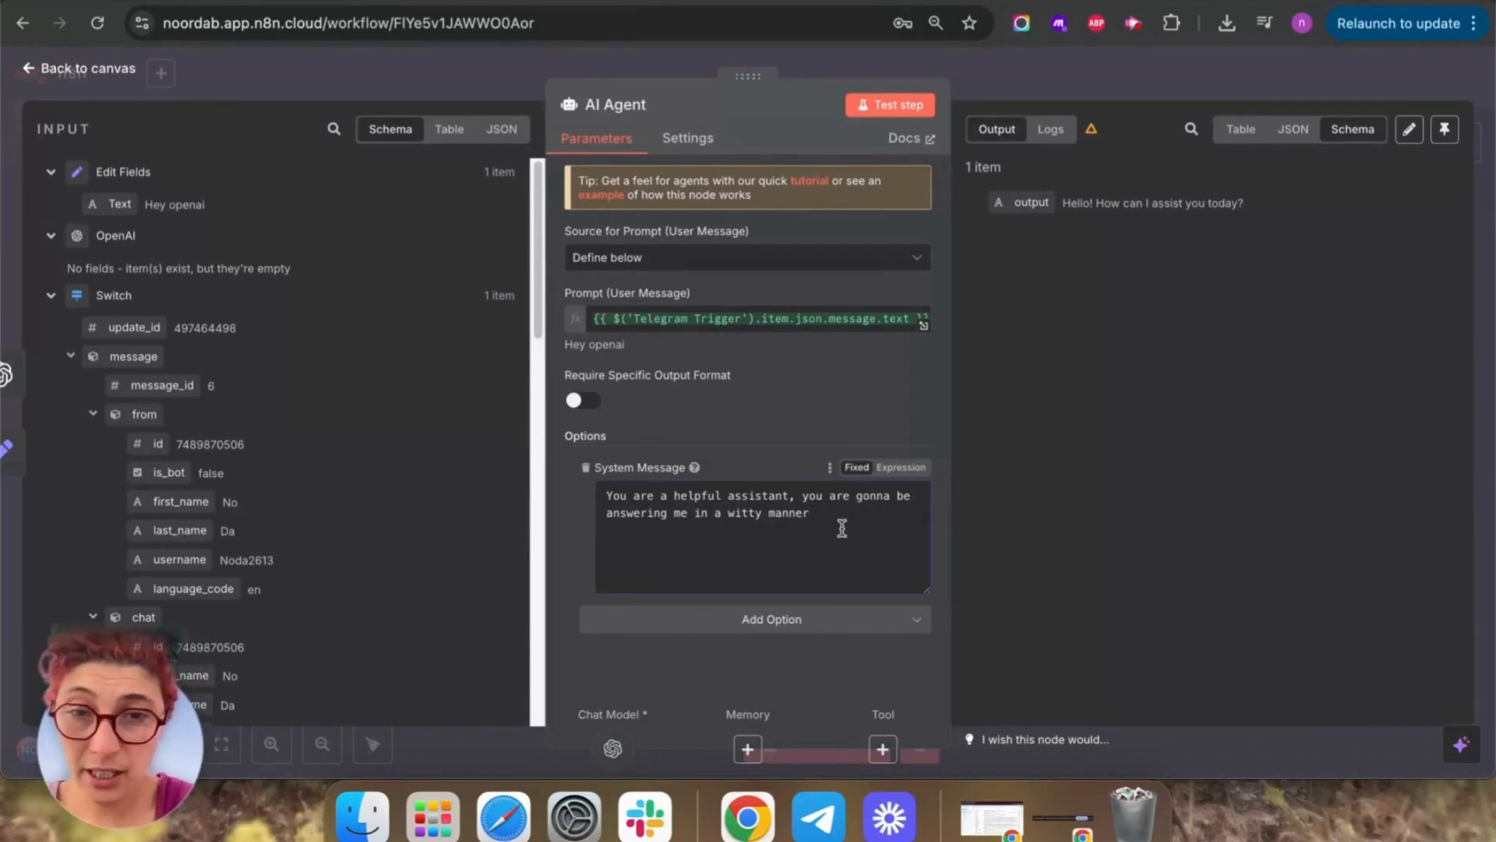
{"action": "type", "text": "znd  an"}
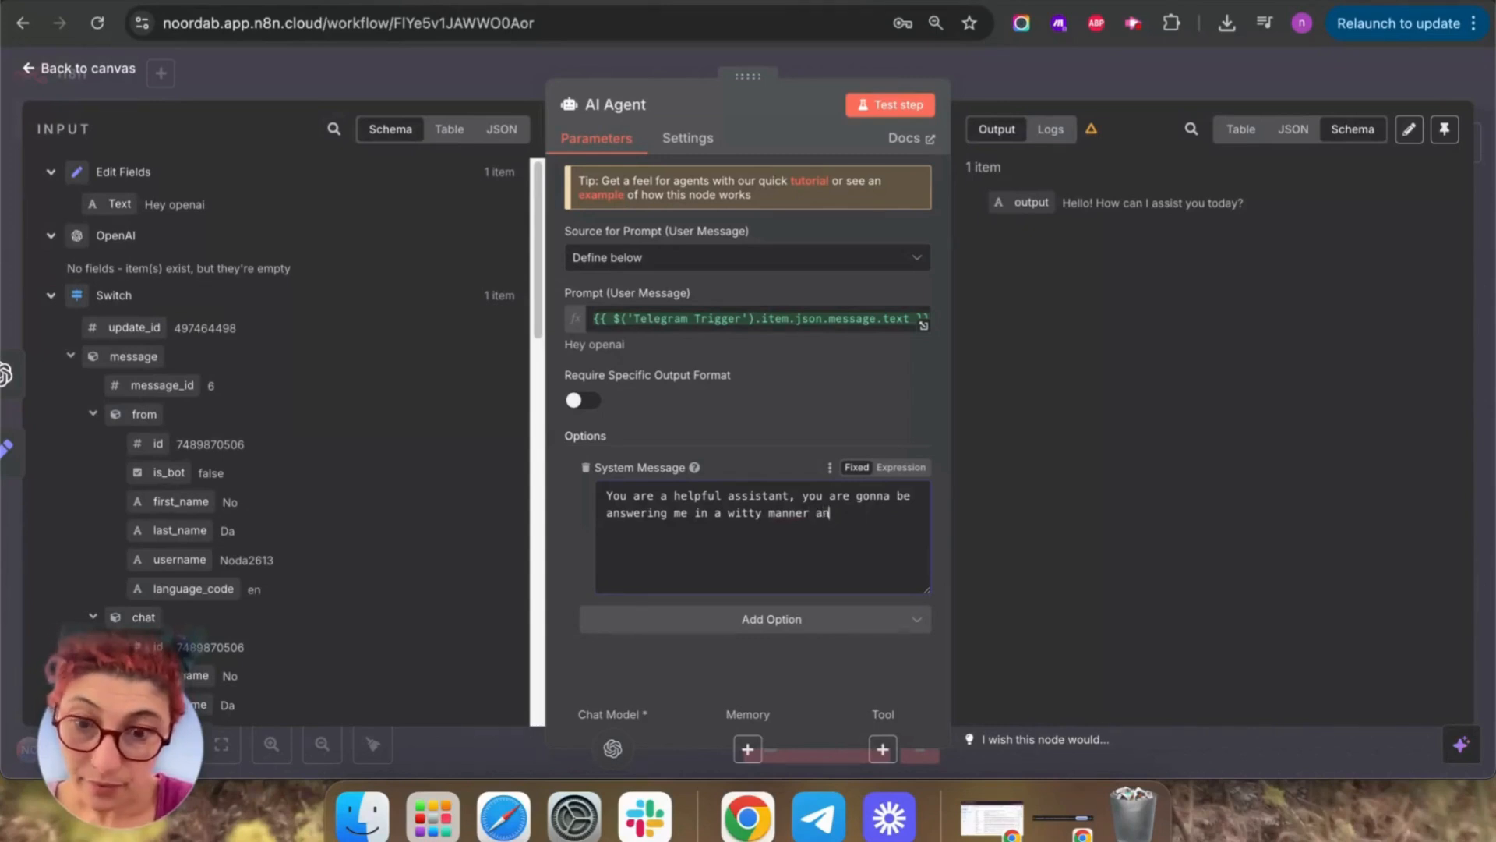
{"action": "type", "text": "d you're able to "}
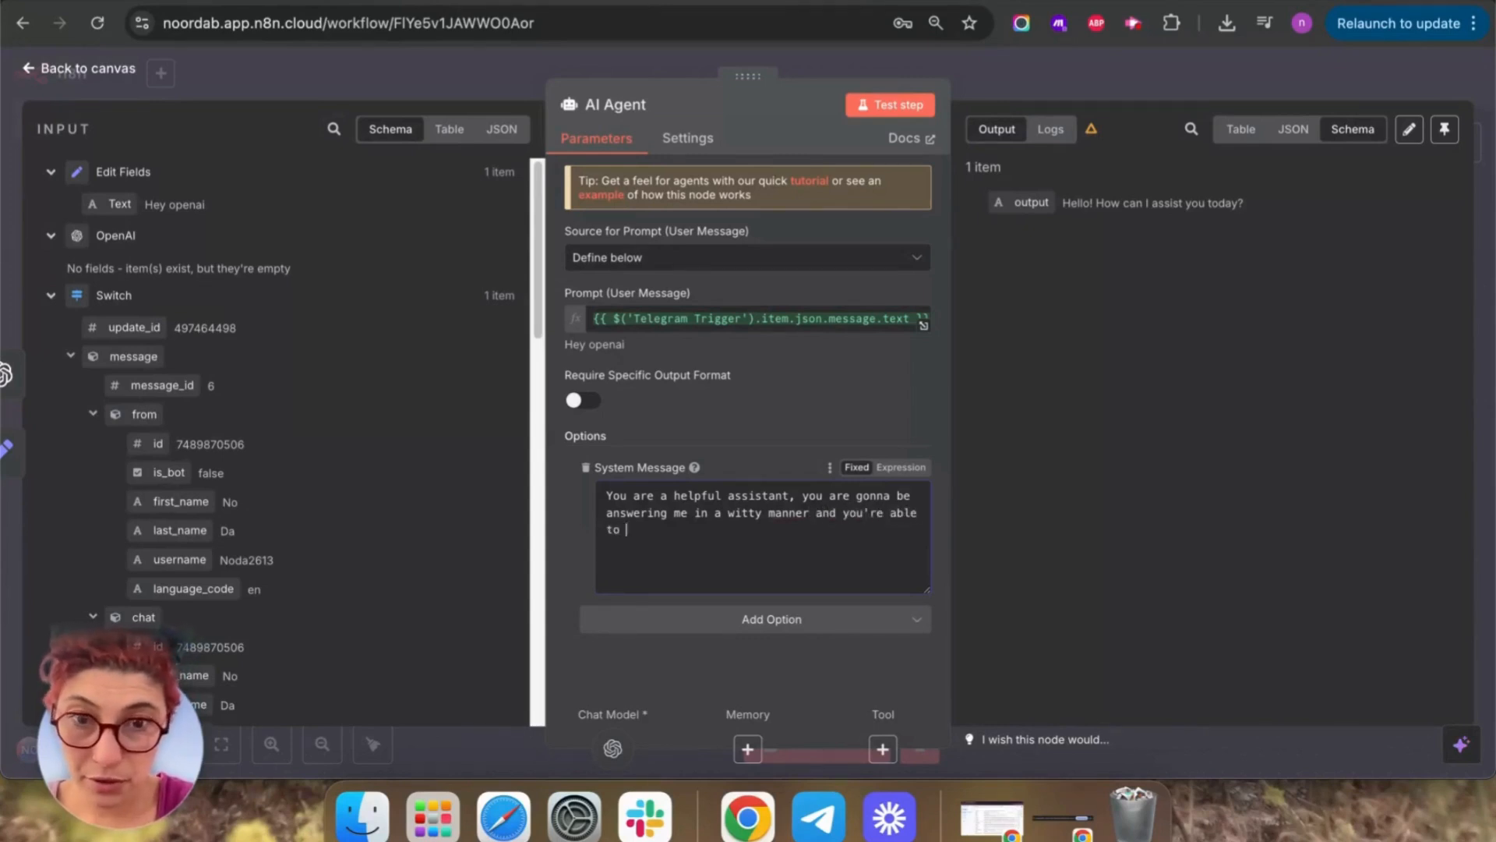
{"action": "type", "text": "manage my"}
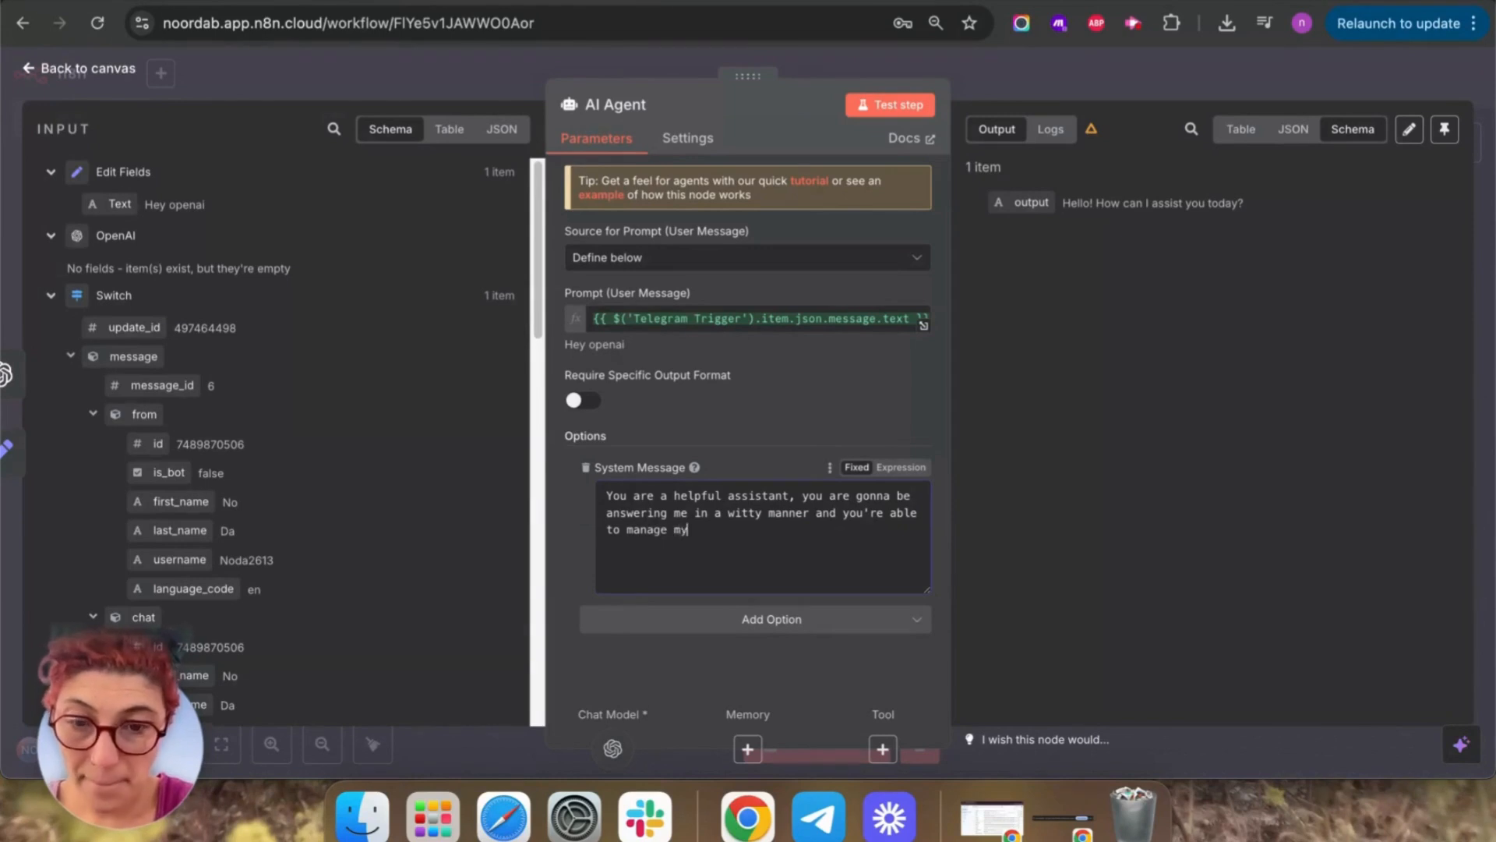
{"action": "type", "text": " calendar and"}
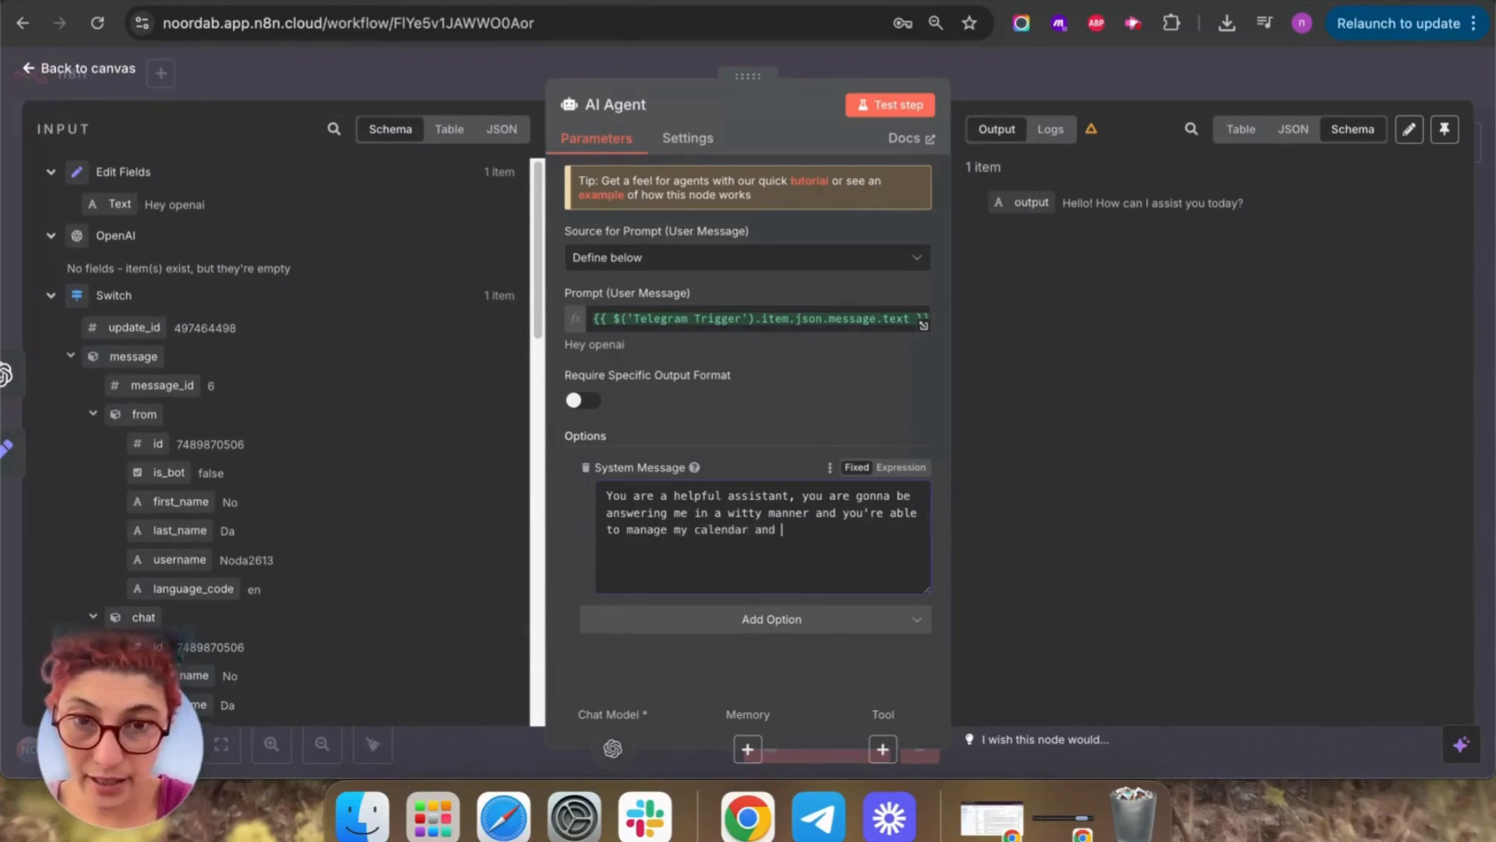
{"action": "type", "text": " my Gmail."}
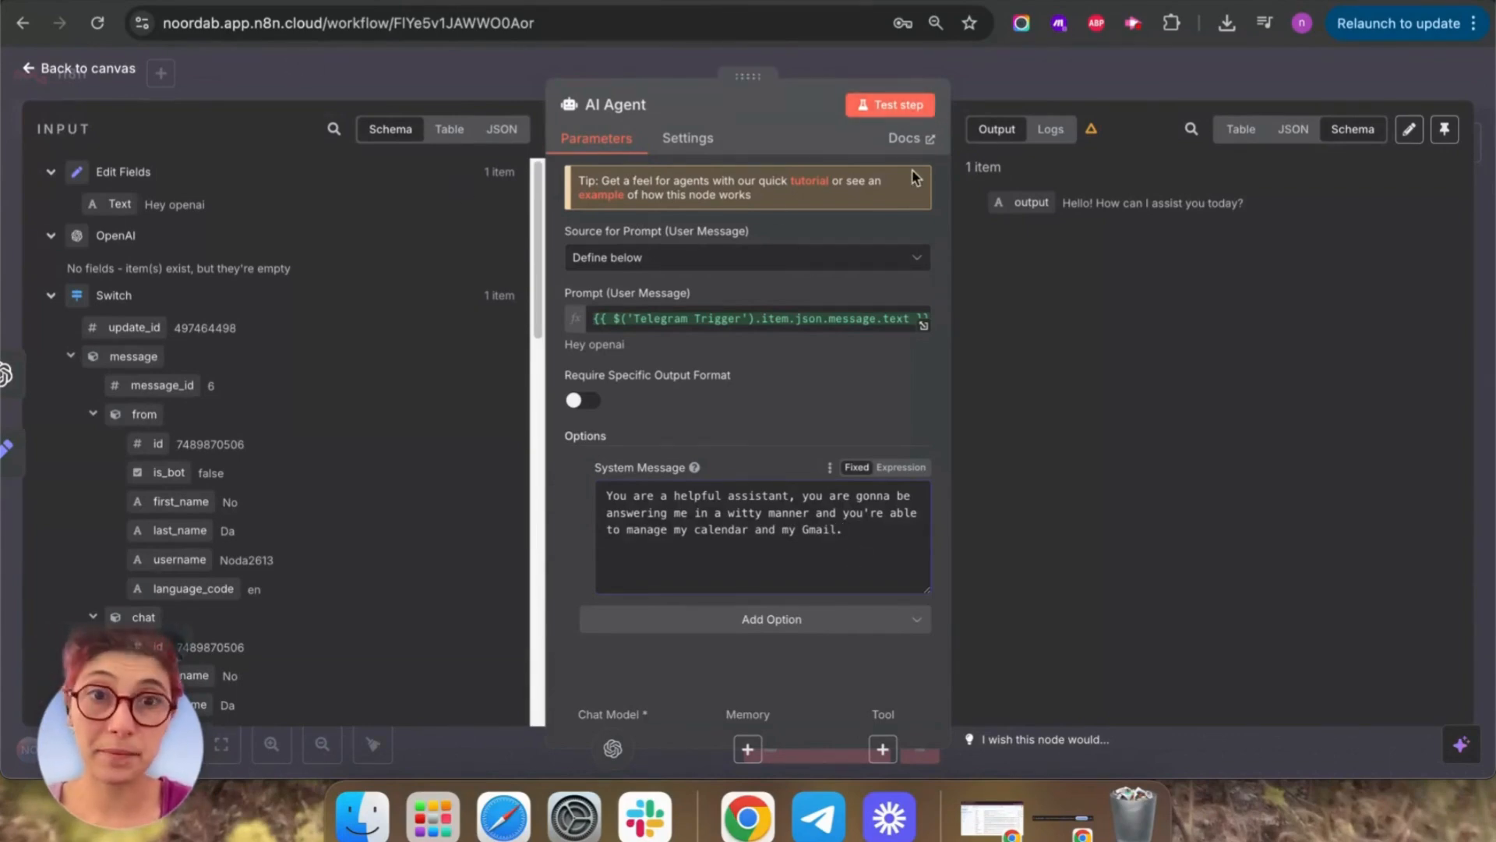
{"action": "left_click", "coordinate": [876, 112]}
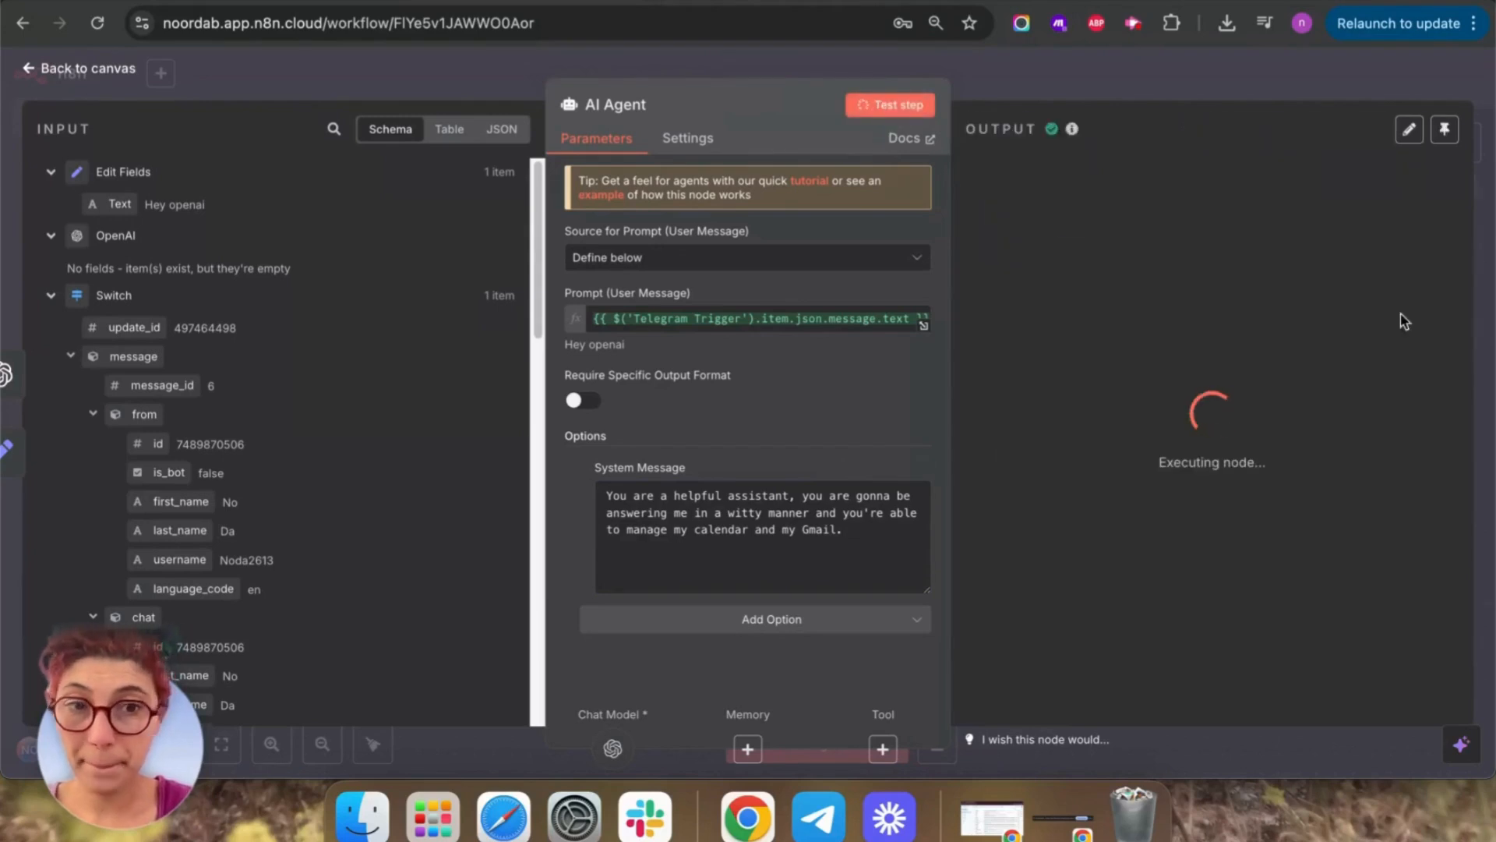
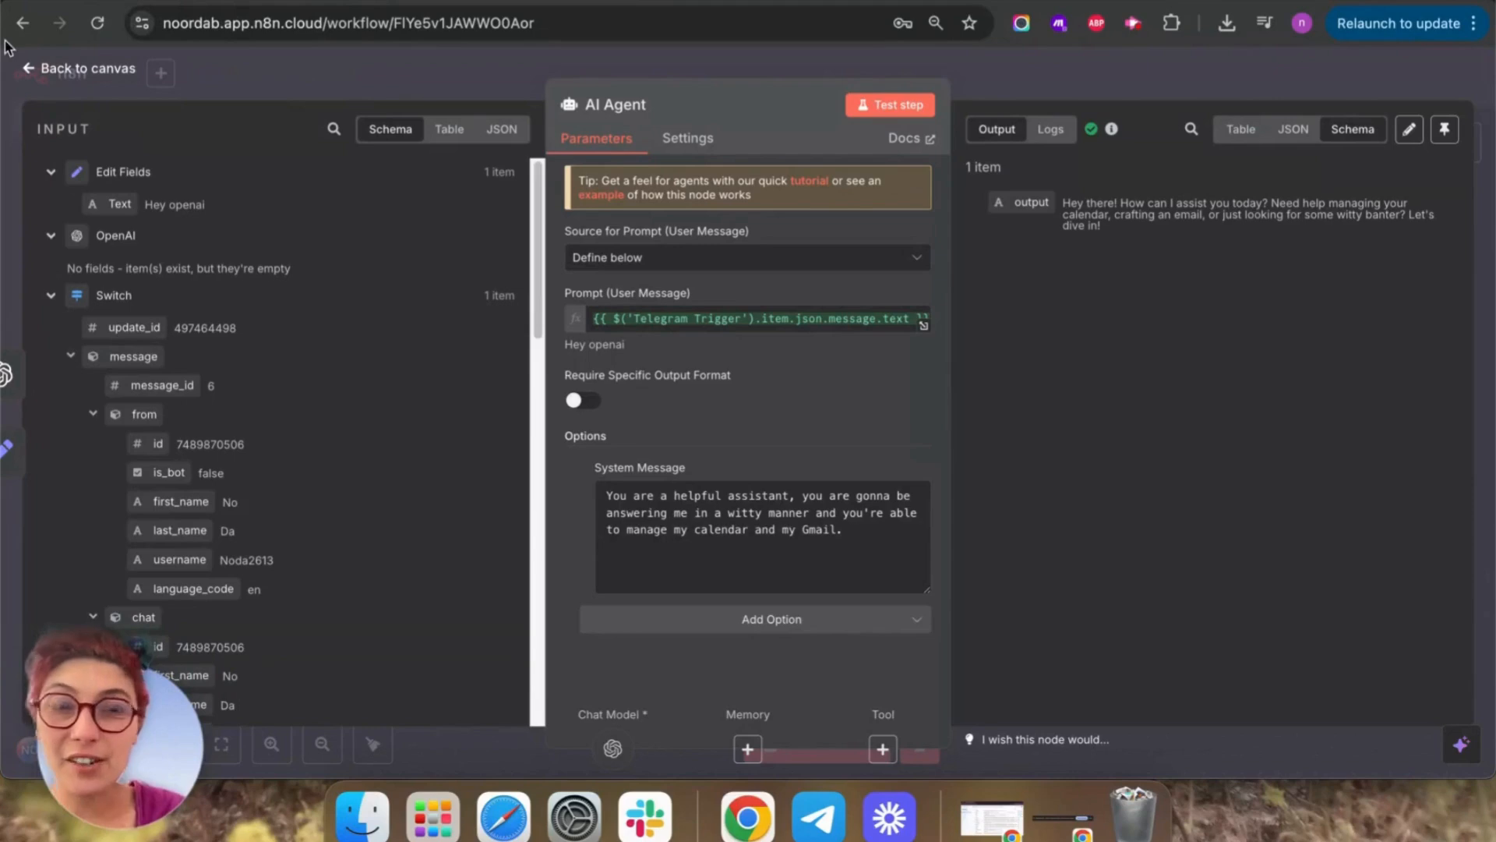
Close the AI Agent settings, cancel the accidental node rename, and re-centre the workflow on the canvas.
{"action": "left_click", "coordinate": [35, 69]}
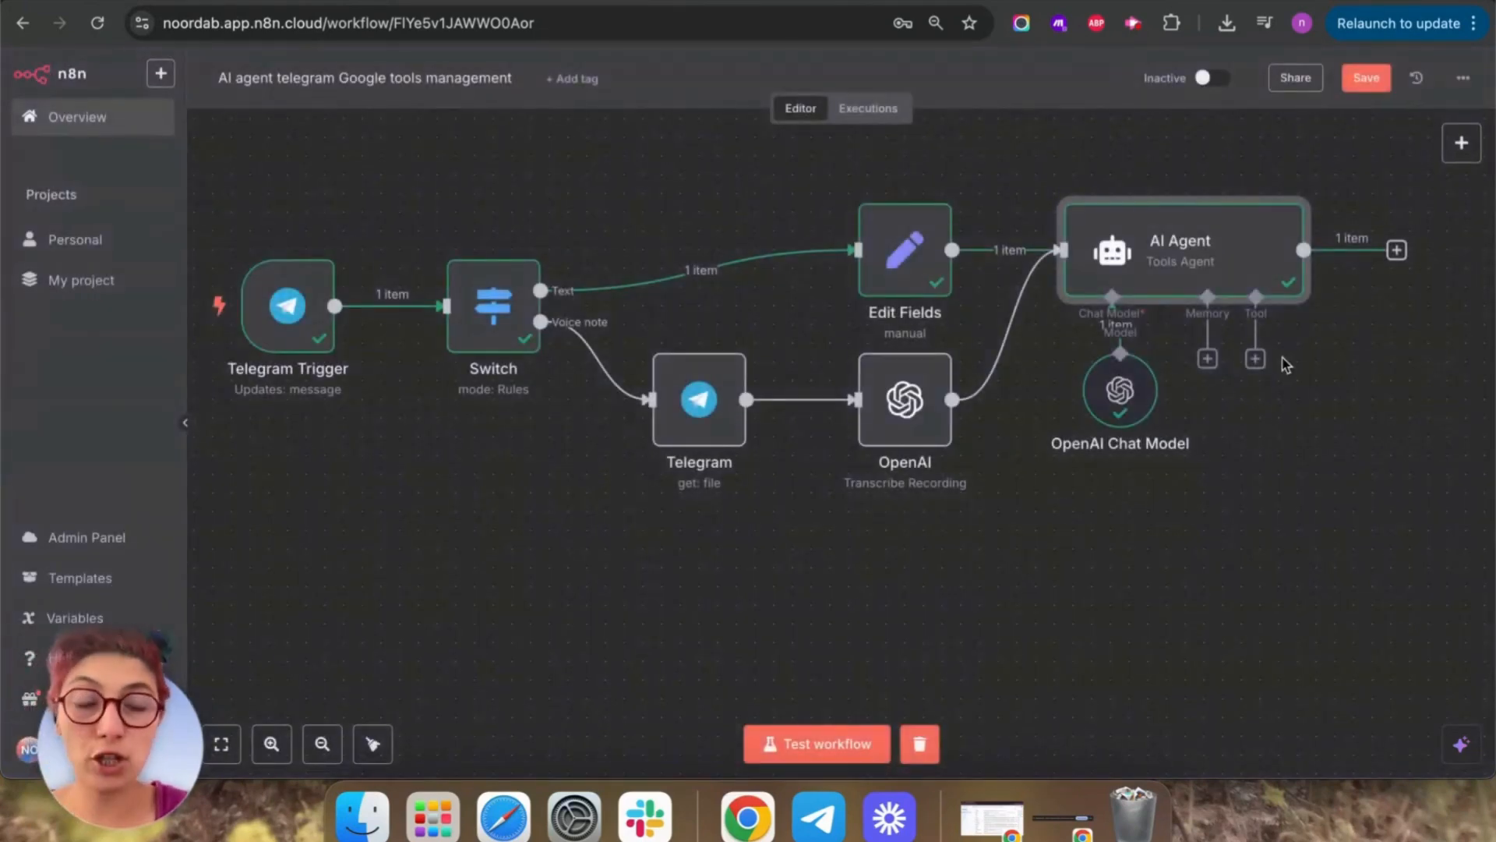
{"action": "key", "text": "F2"}
{"action": "key", "text": "BackSpace"}
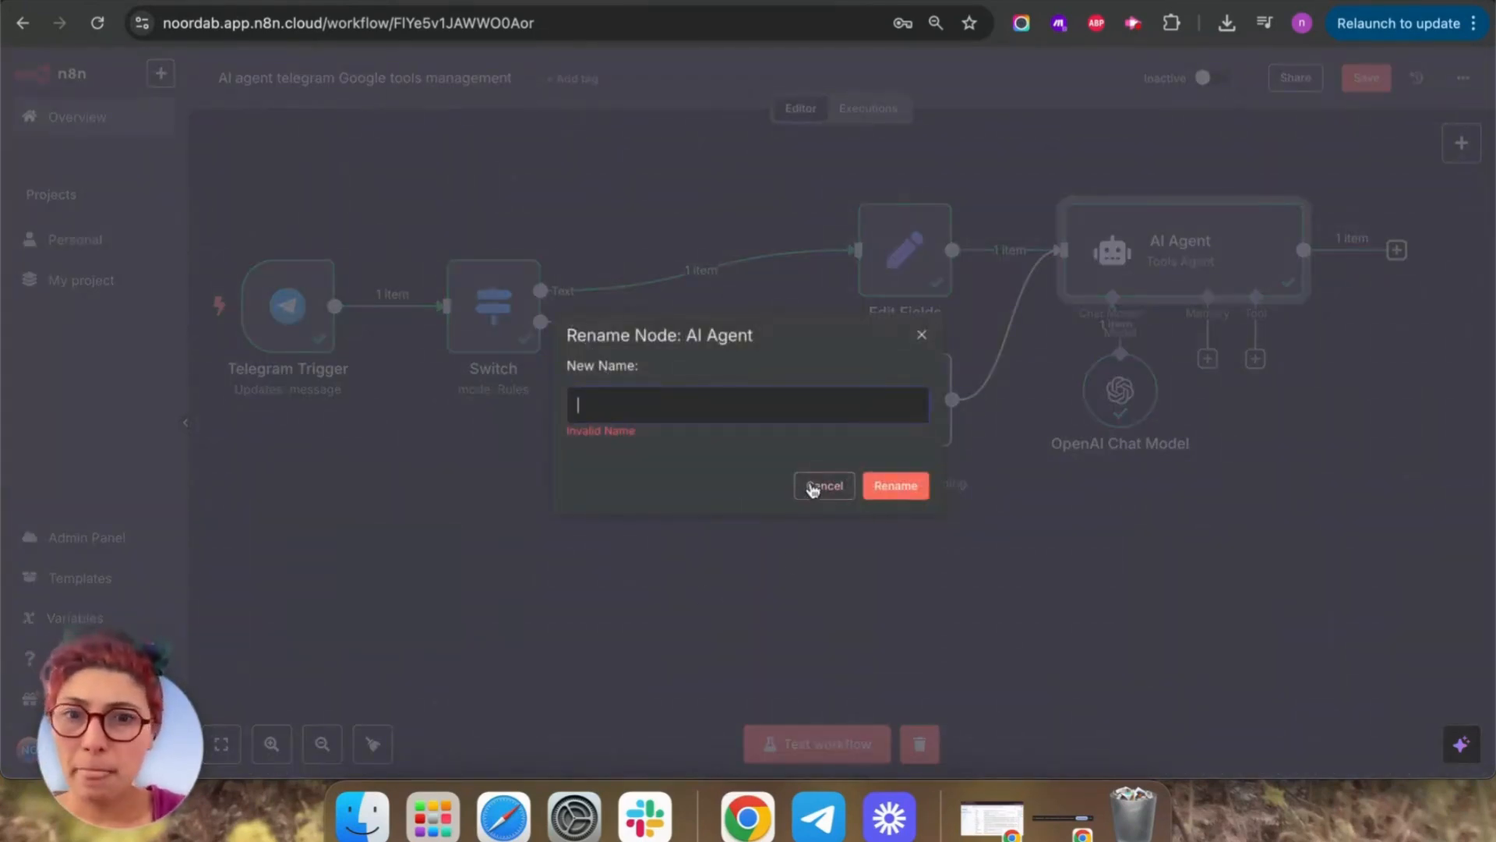
{"action": "left_click", "coordinate": [813, 489]}
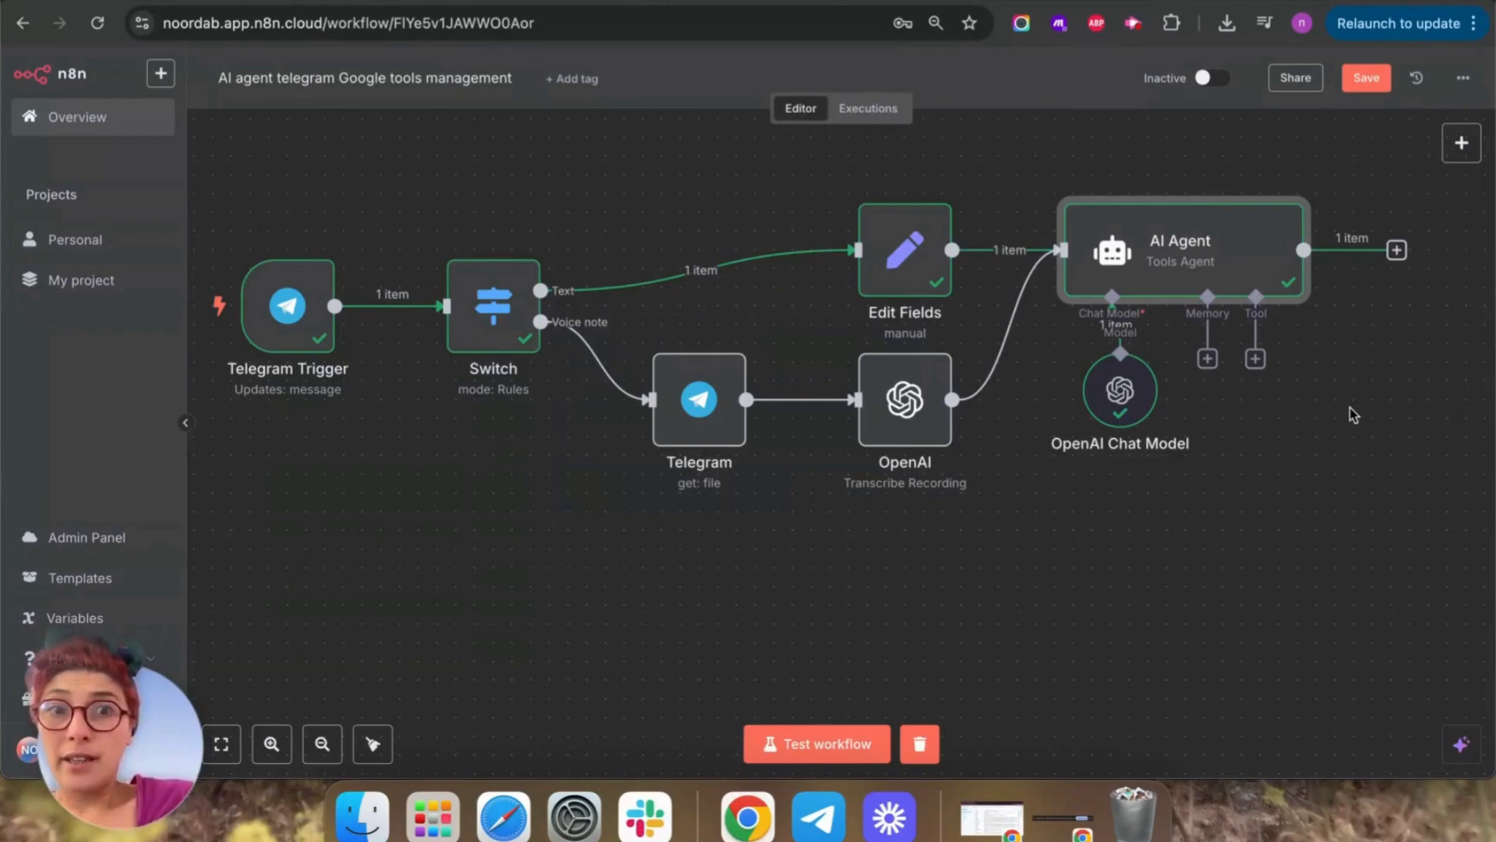
{"action": "scroll", "coordinate": [1329, 437], "scroll_direction": "down", "scroll_amount": 5}
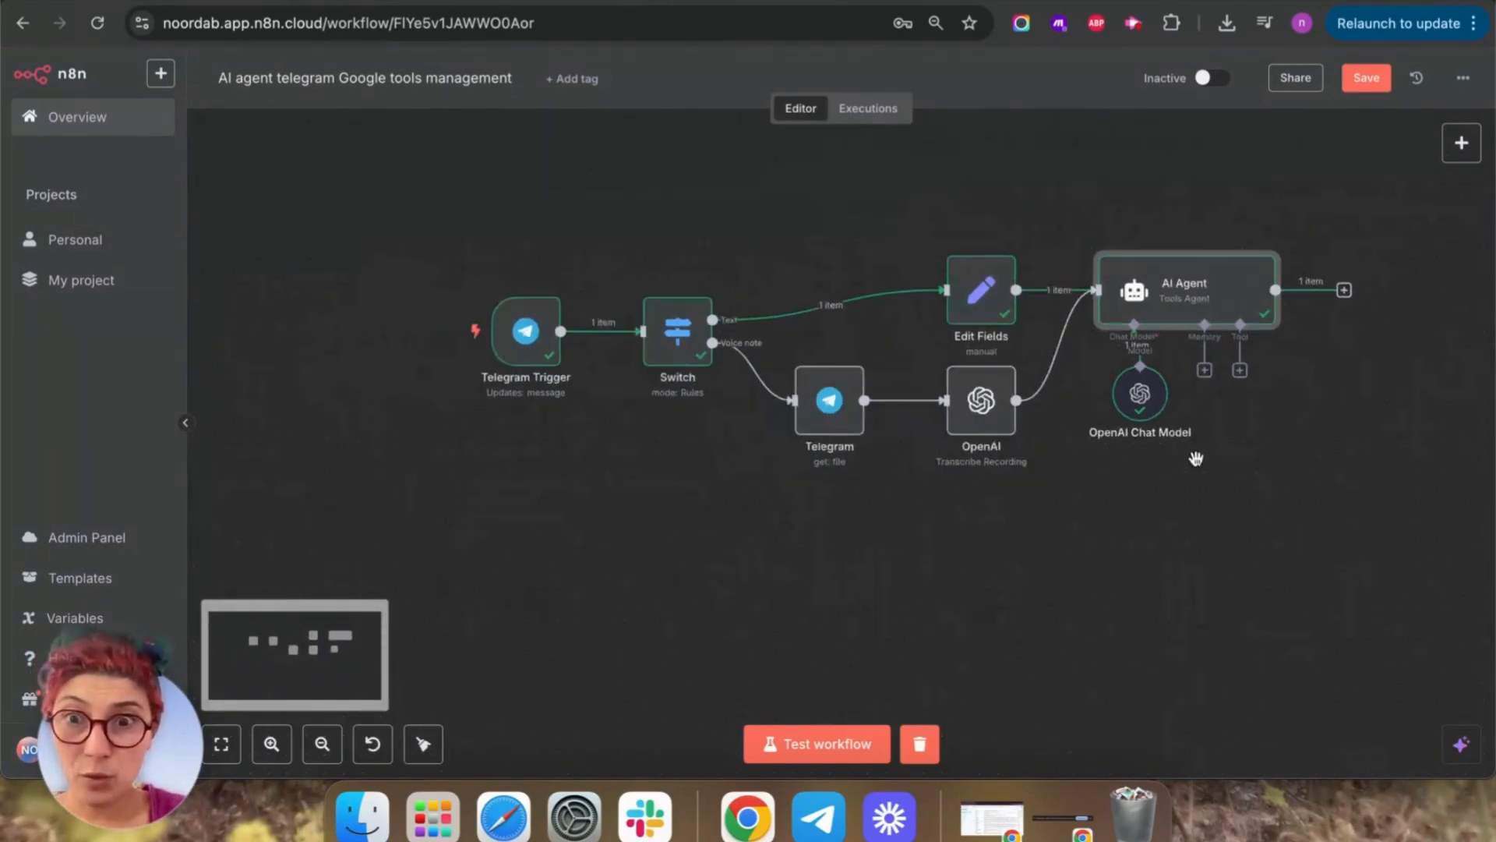
{"action": "left_click_drag", "start_coordinate": [1354, 419], "coordinate": [1221, 428]}
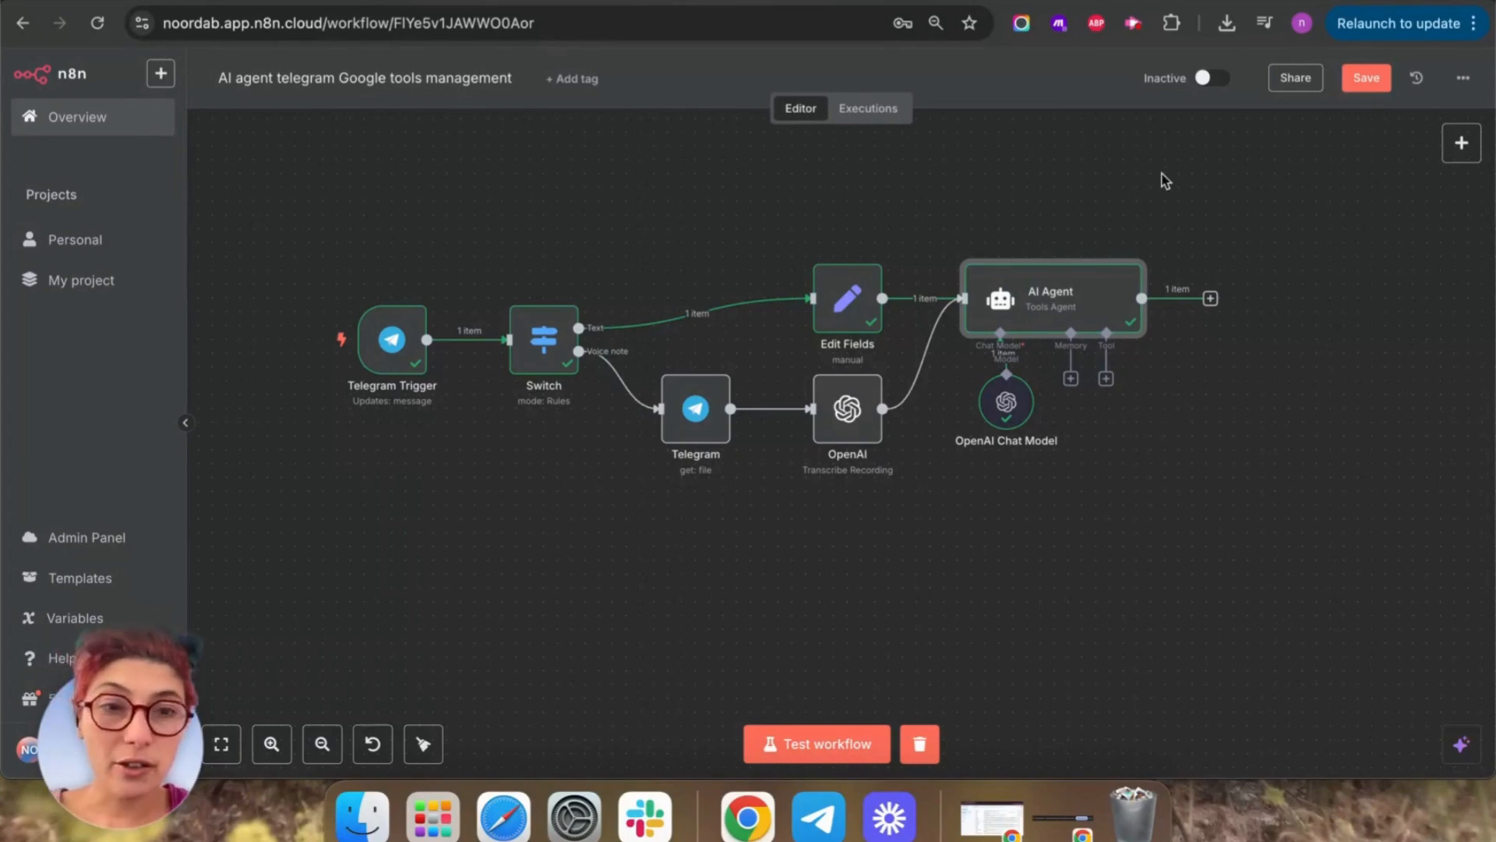
Add a Telegram 'Send a text message' node after the AI Agent.
{"action": "left_click", "coordinate": [1210, 299]}
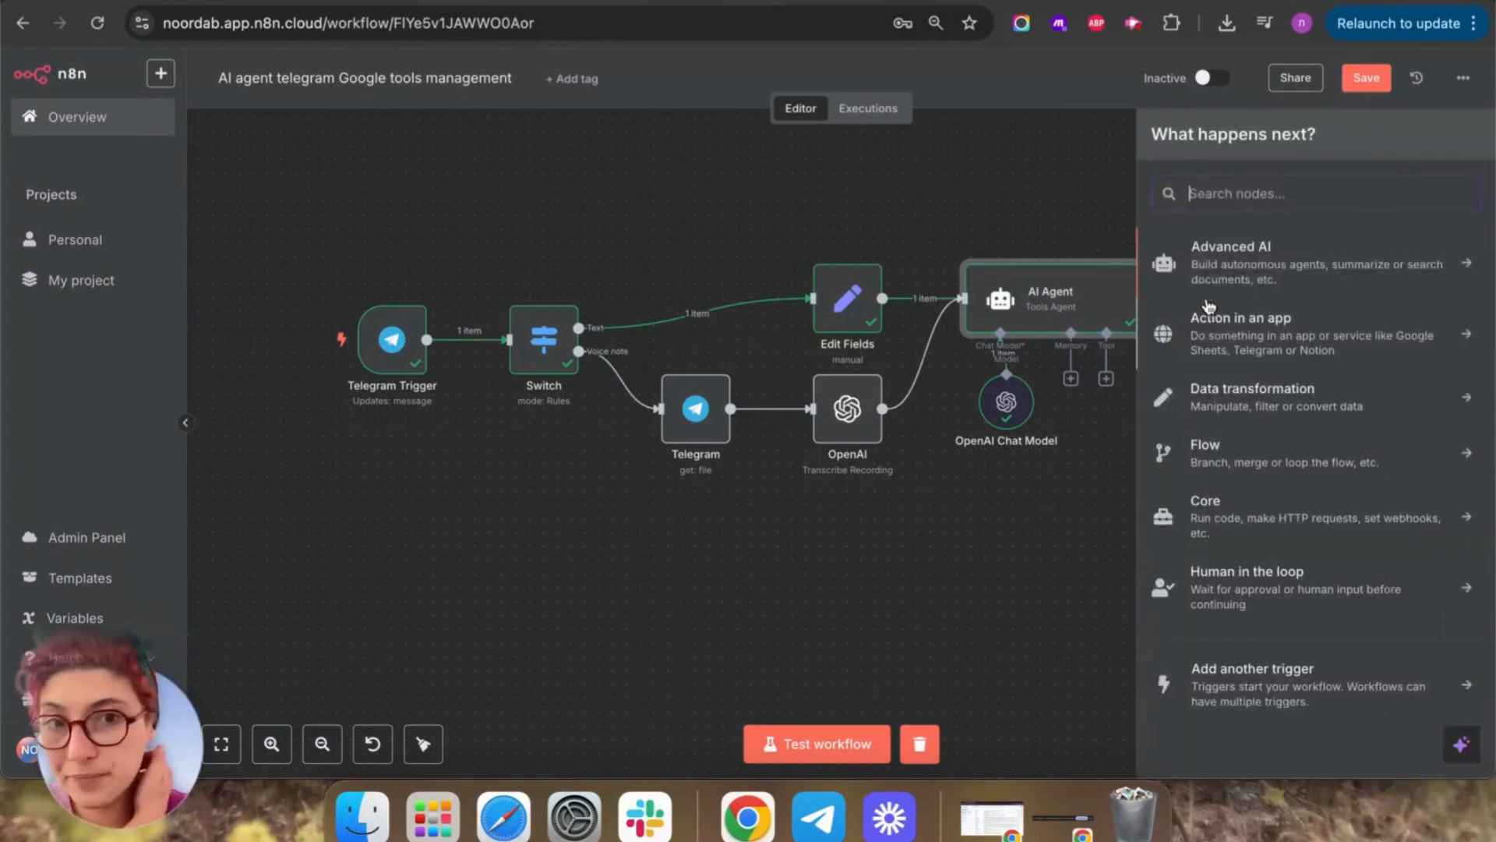
{"action": "type", "text": "telegram"}
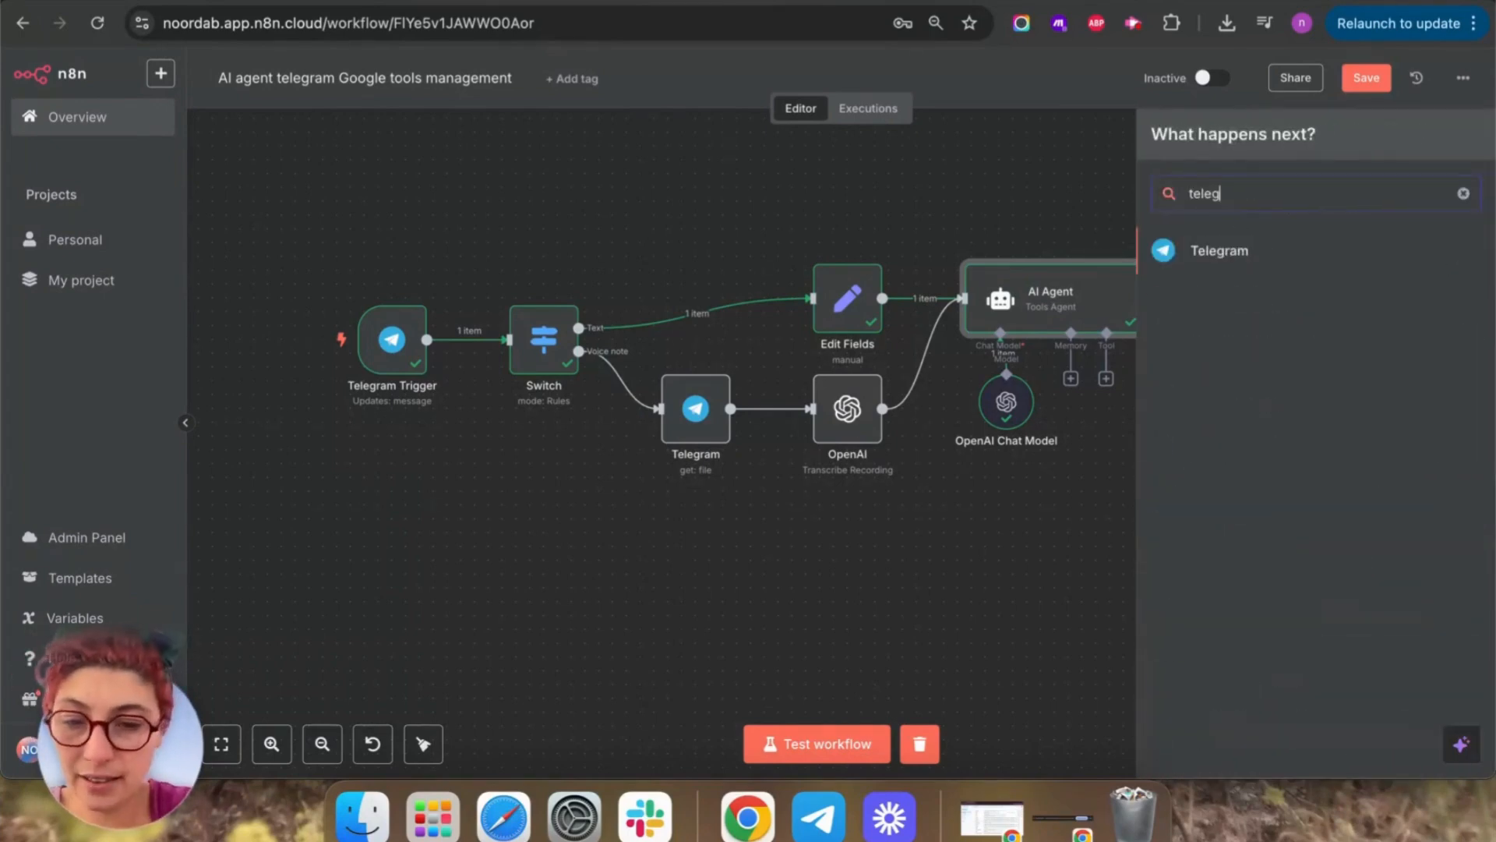
{"action": "left_click", "coordinate": [1200, 262]}
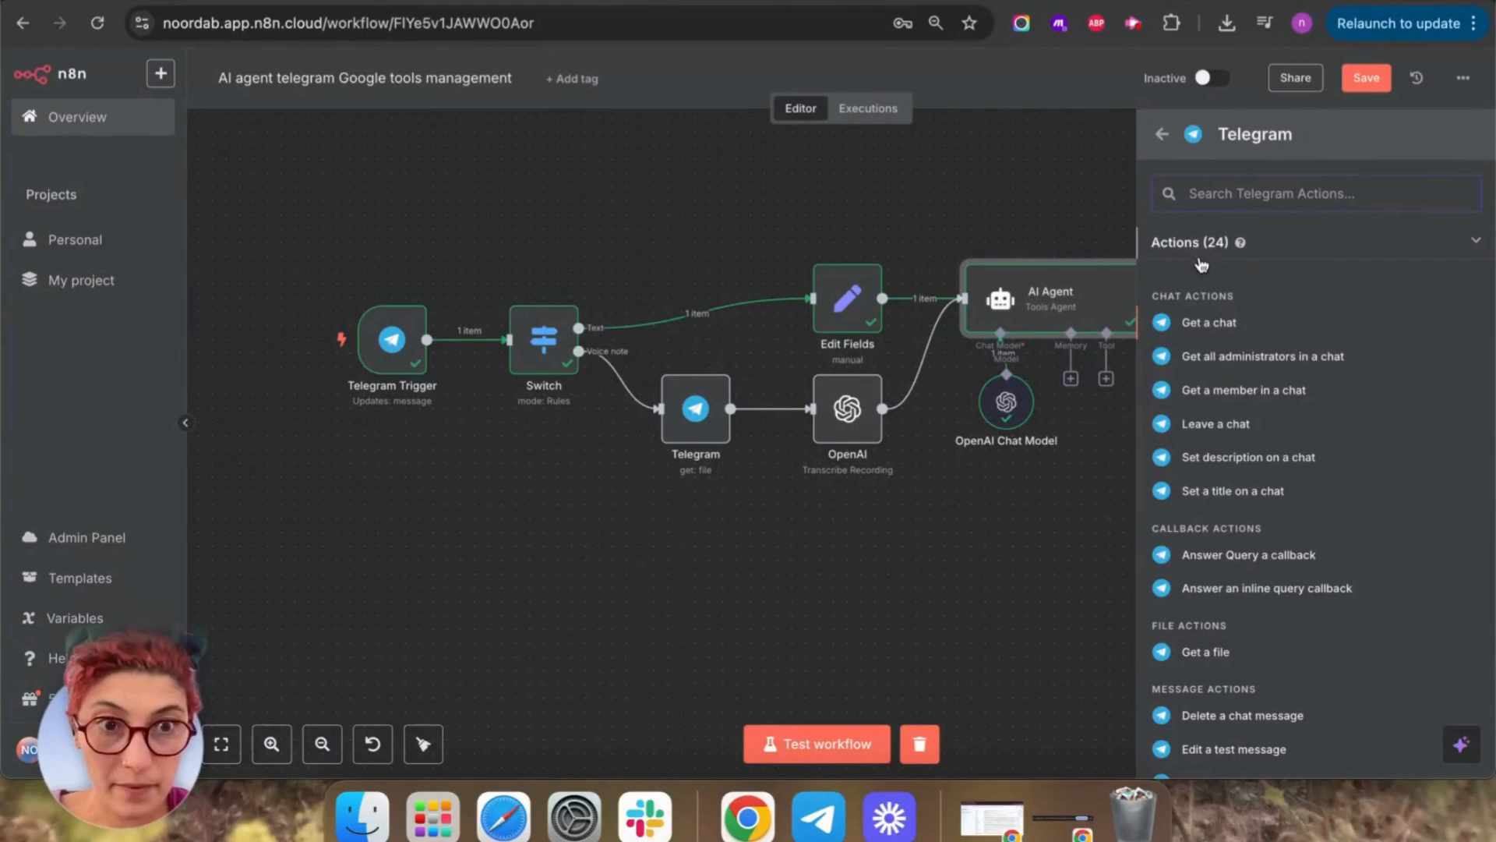
{"action": "scroll", "coordinate": [1280, 656], "scroll_direction": "down", "scroll_amount": 5}
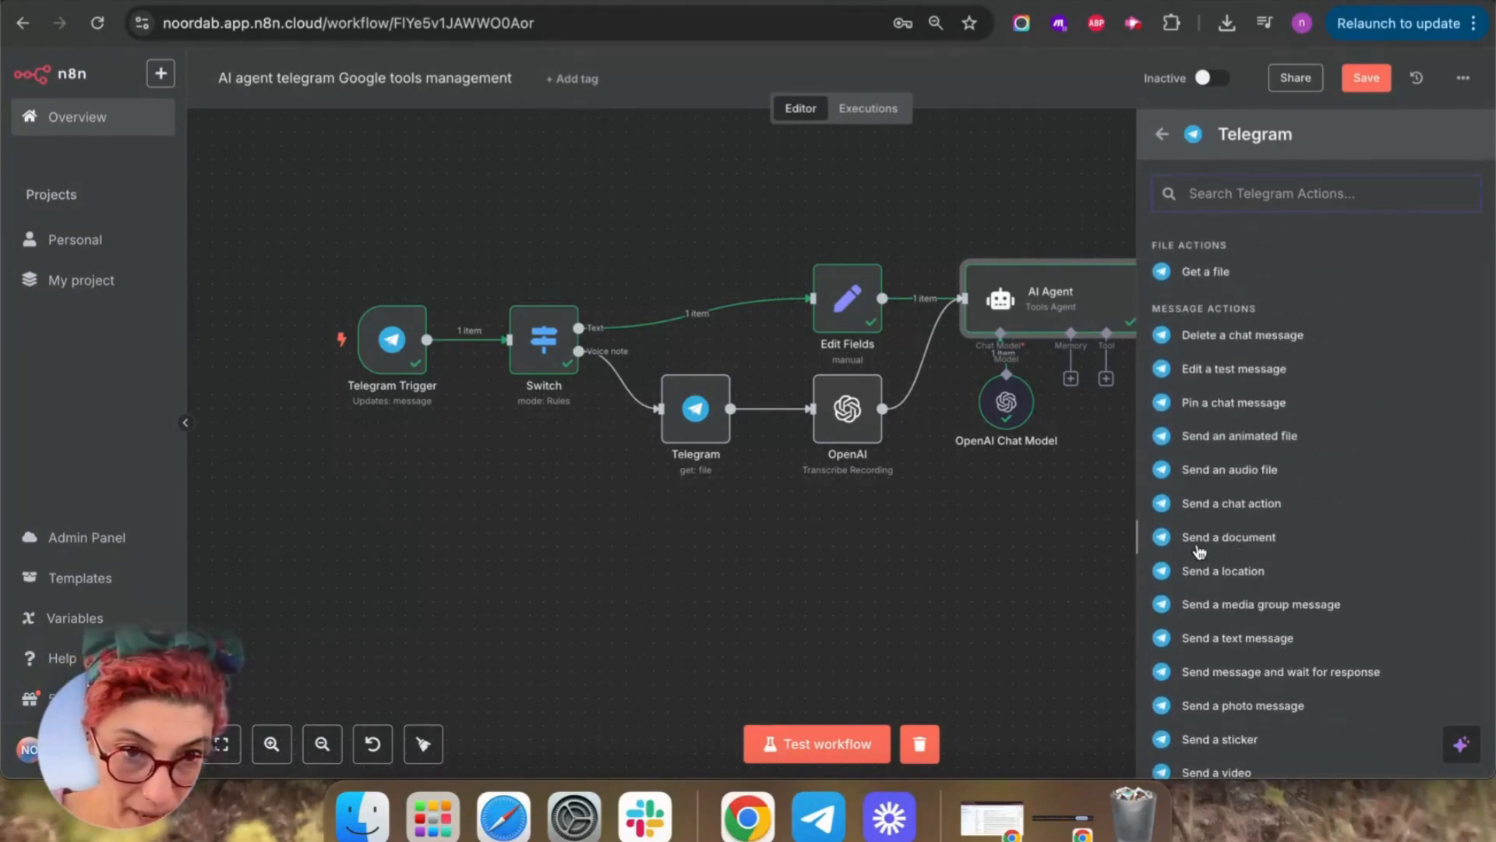
{"action": "scroll", "coordinate": [1302, 615], "scroll_direction": "down", "scroll_amount": 3}
{"action": "scroll", "coordinate": [1301, 616], "scroll_direction": "down", "scroll_amount": 1}
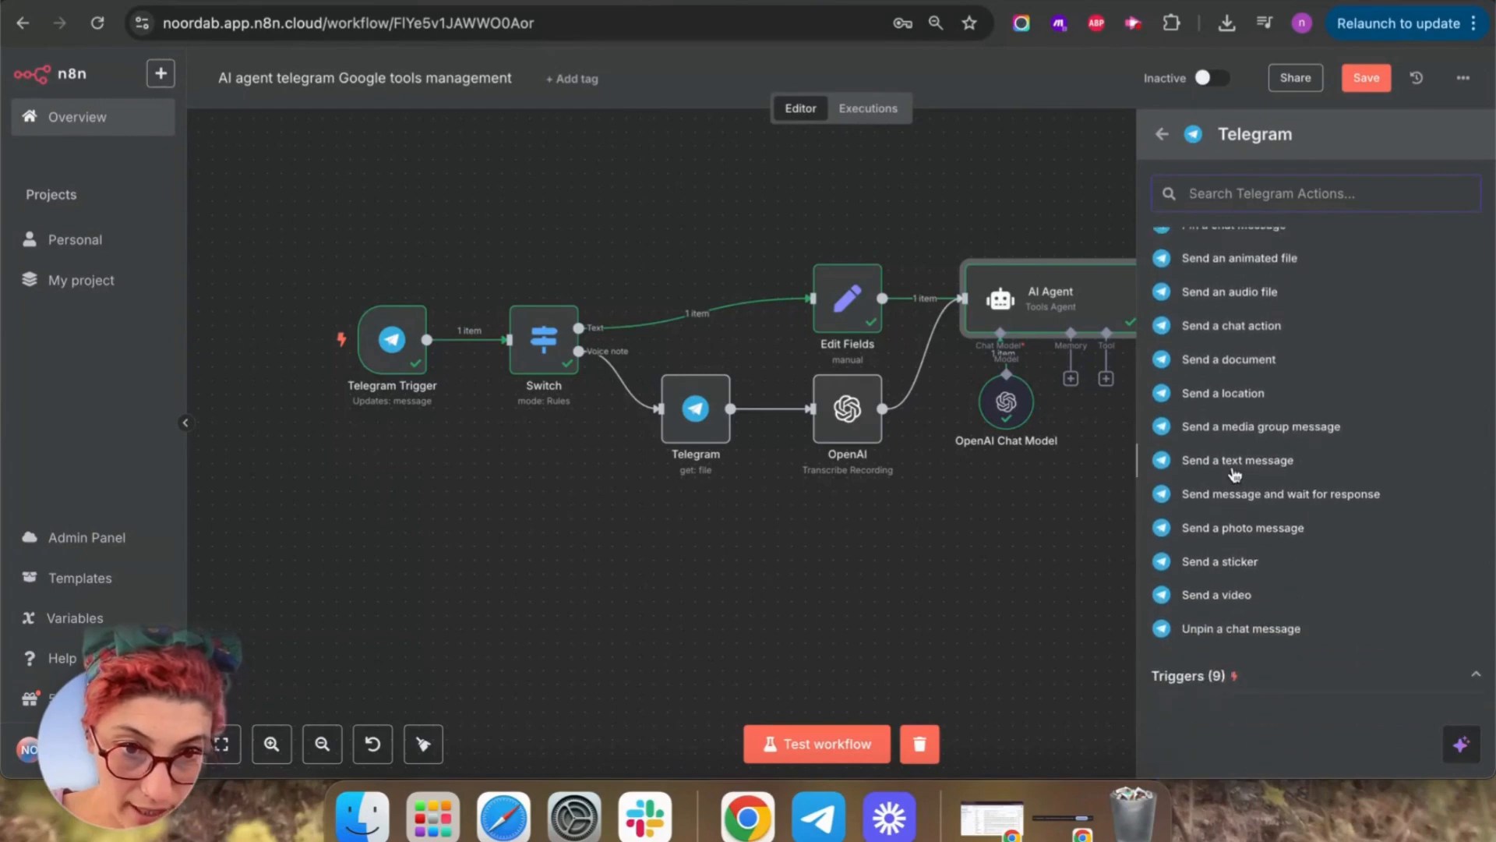
{"action": "left_click", "coordinate": [1236, 461]}
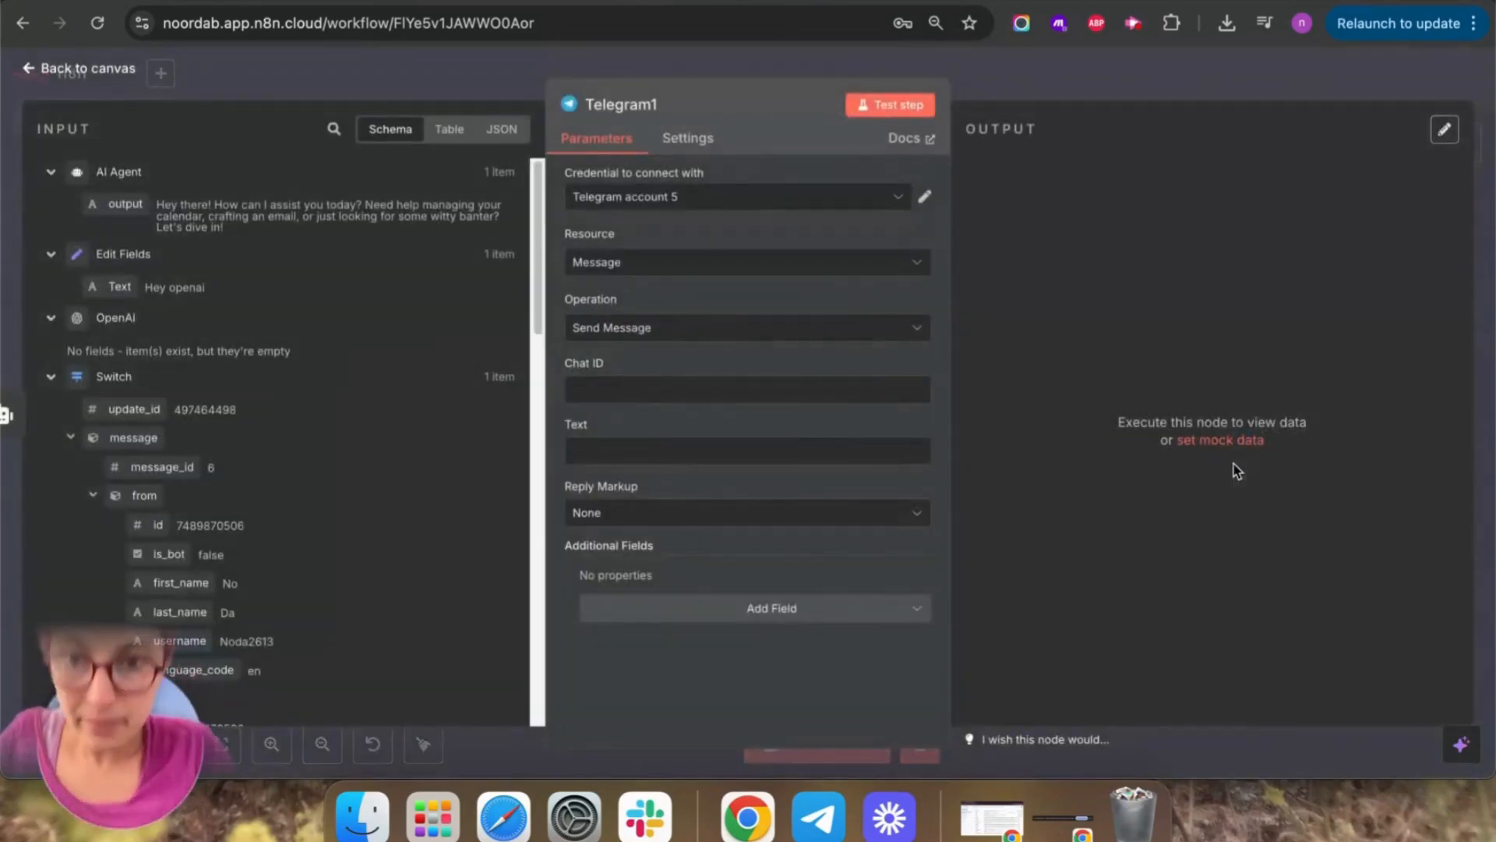
Map the trigger message's chat id into Chat ID and the AI Agent's output into Text.
{"action": "left_click", "coordinate": [586, 390]}
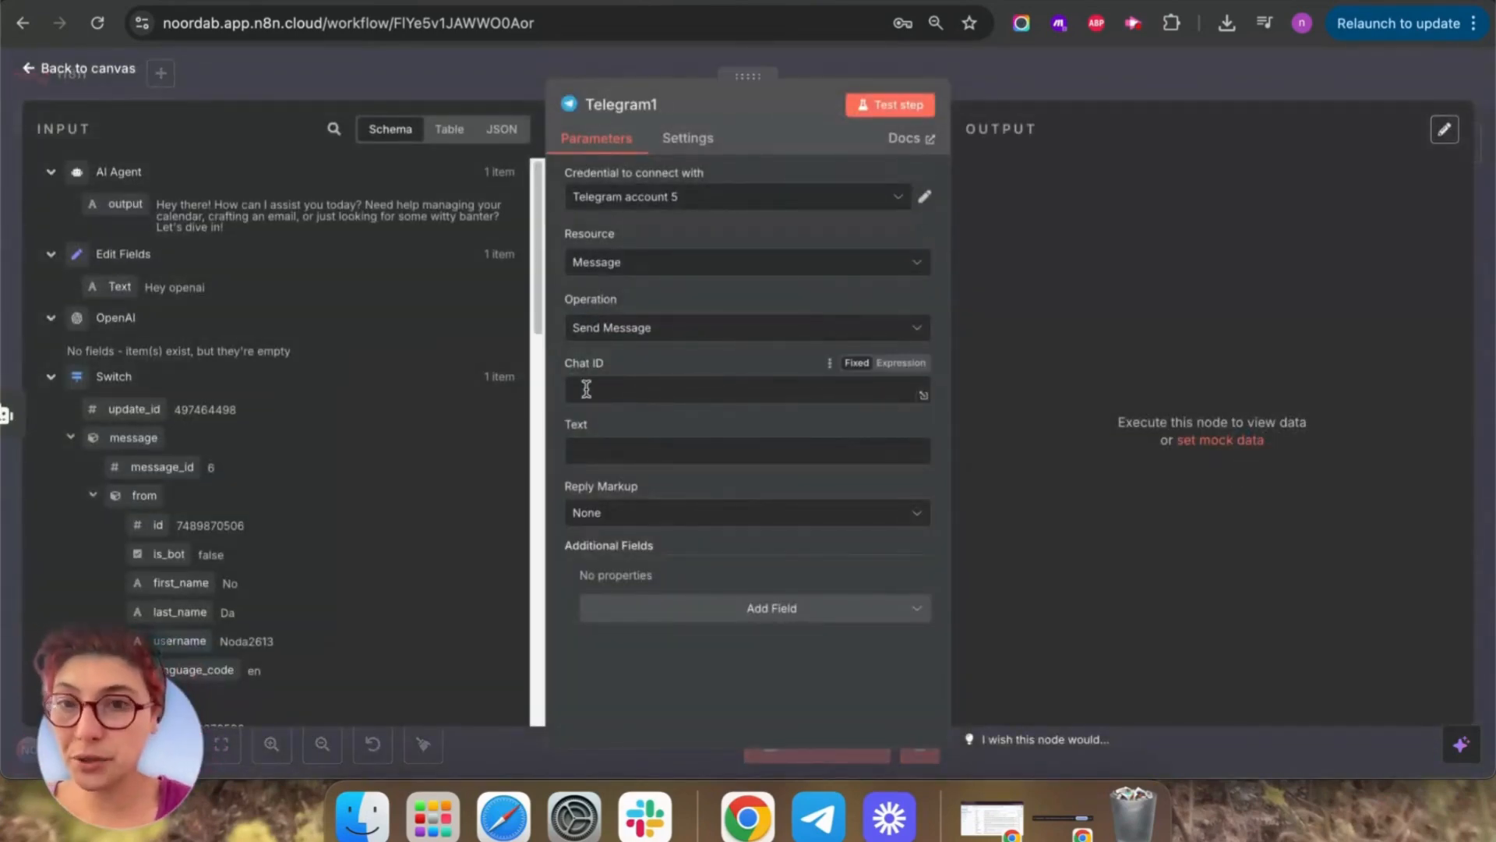
{"action": "scroll", "coordinate": [405, 545], "scroll_direction": "down", "scroll_amount": 10}
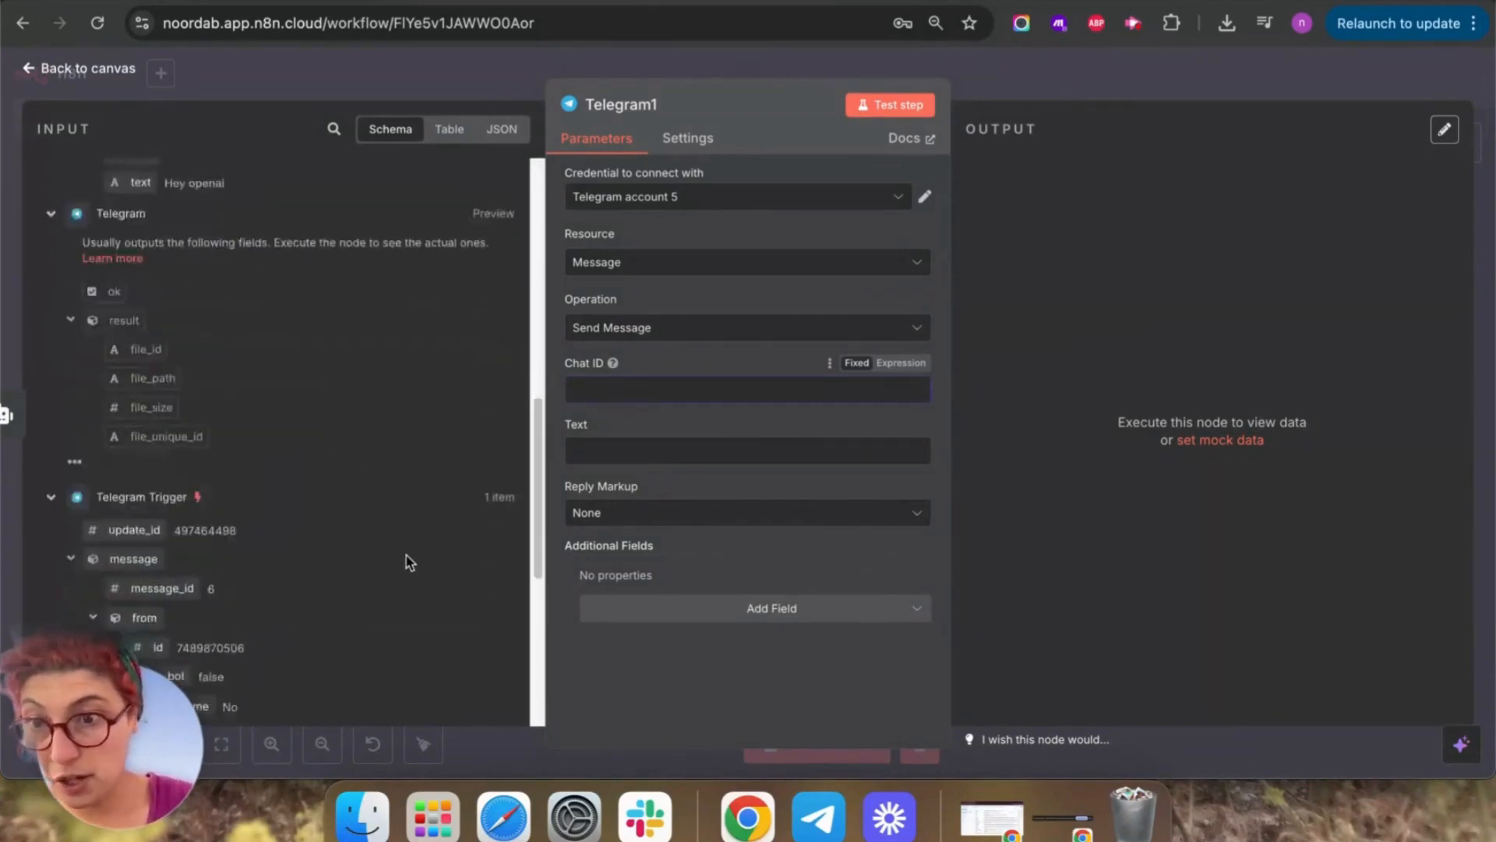
{"action": "scroll", "coordinate": [218, 436], "scroll_direction": "down", "scroll_amount": 3}
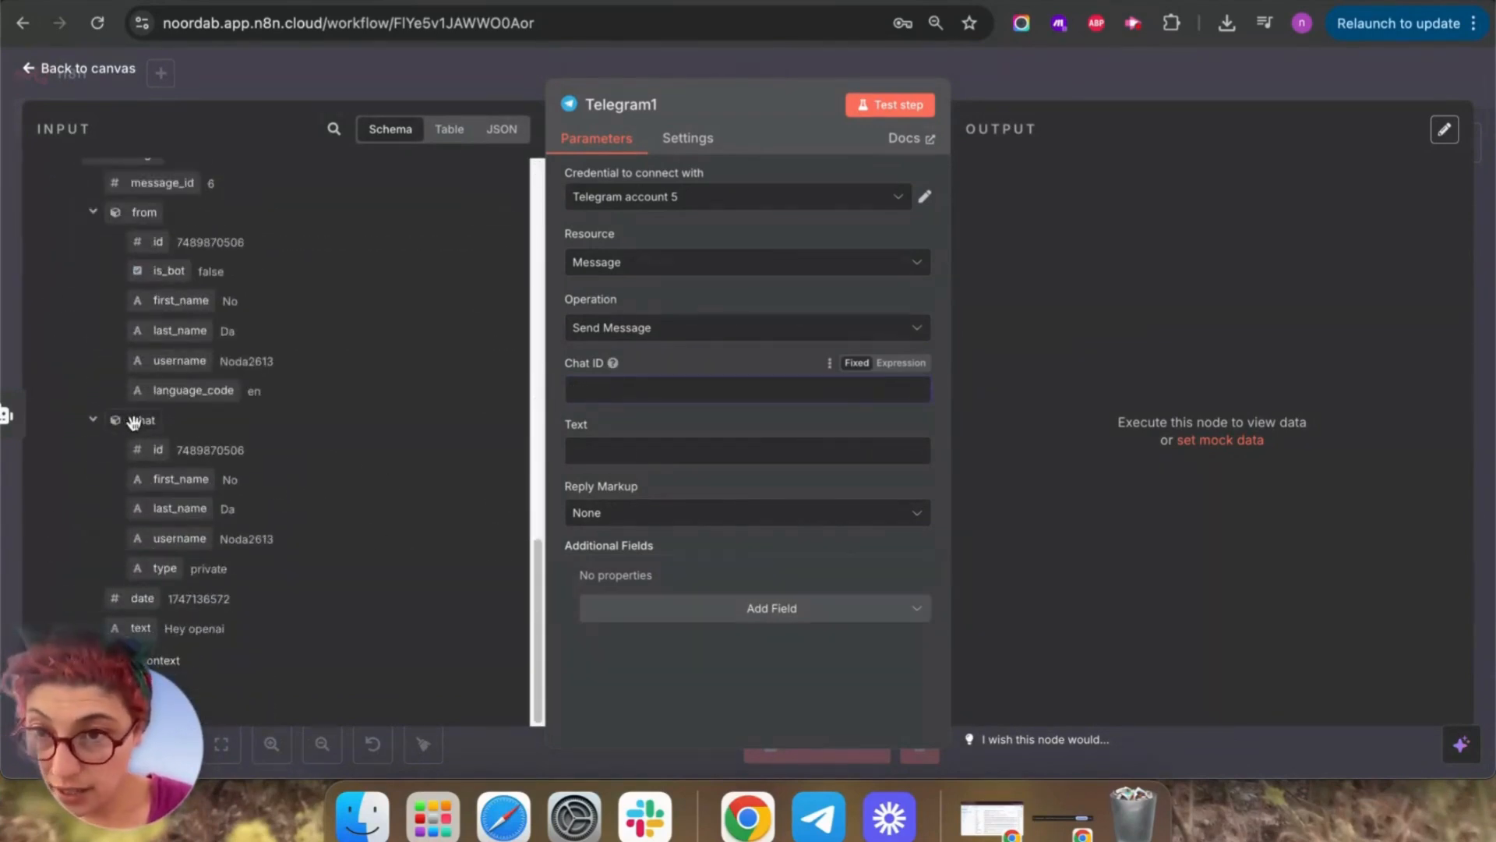
{"action": "left_click_drag", "start_coordinate": [134, 445], "coordinate": [586, 397]}
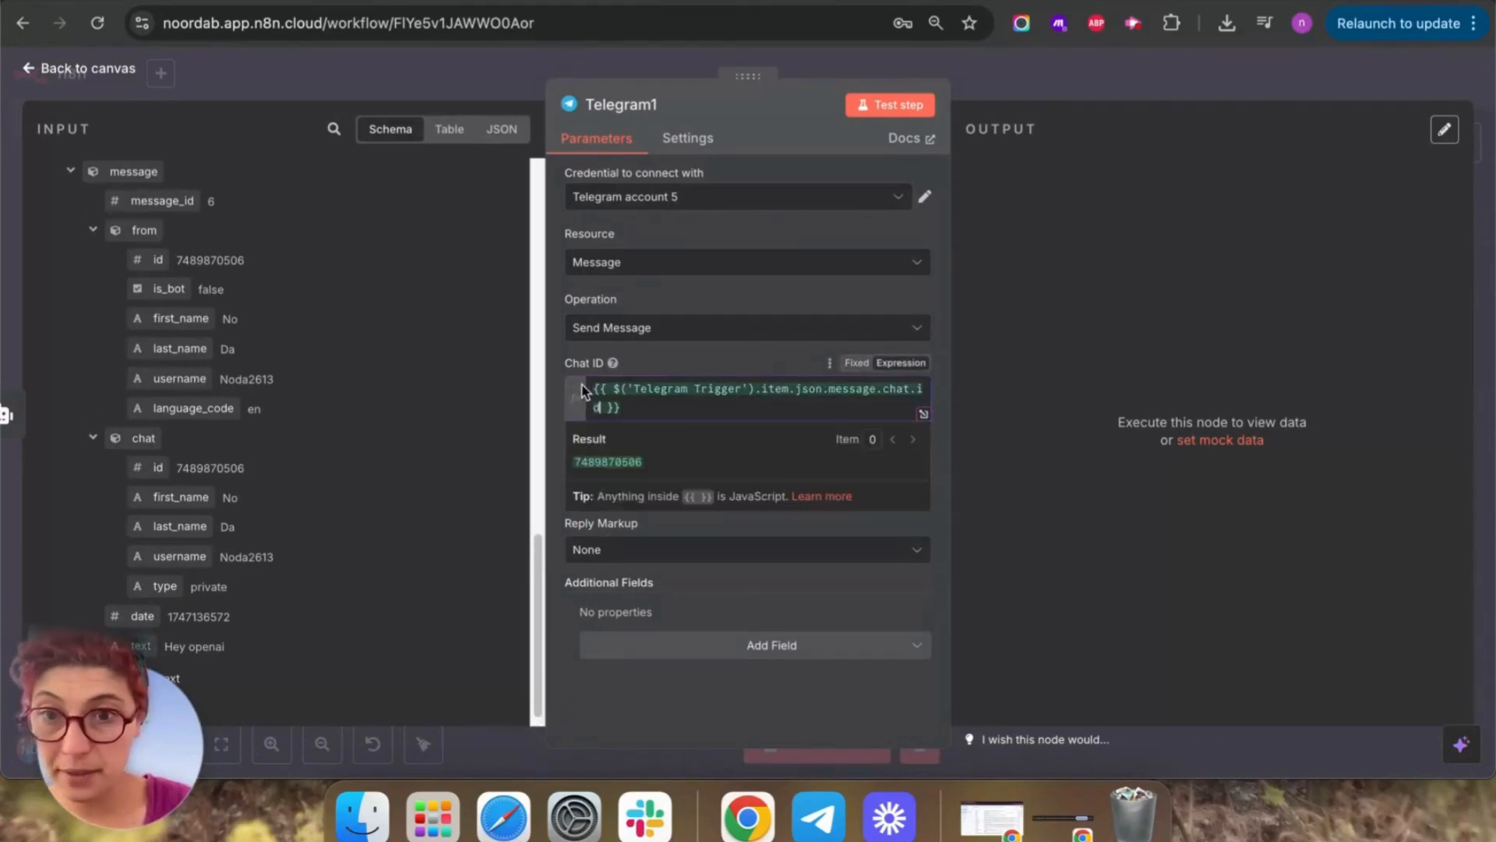
{"action": "left_click", "coordinate": [632, 489]}
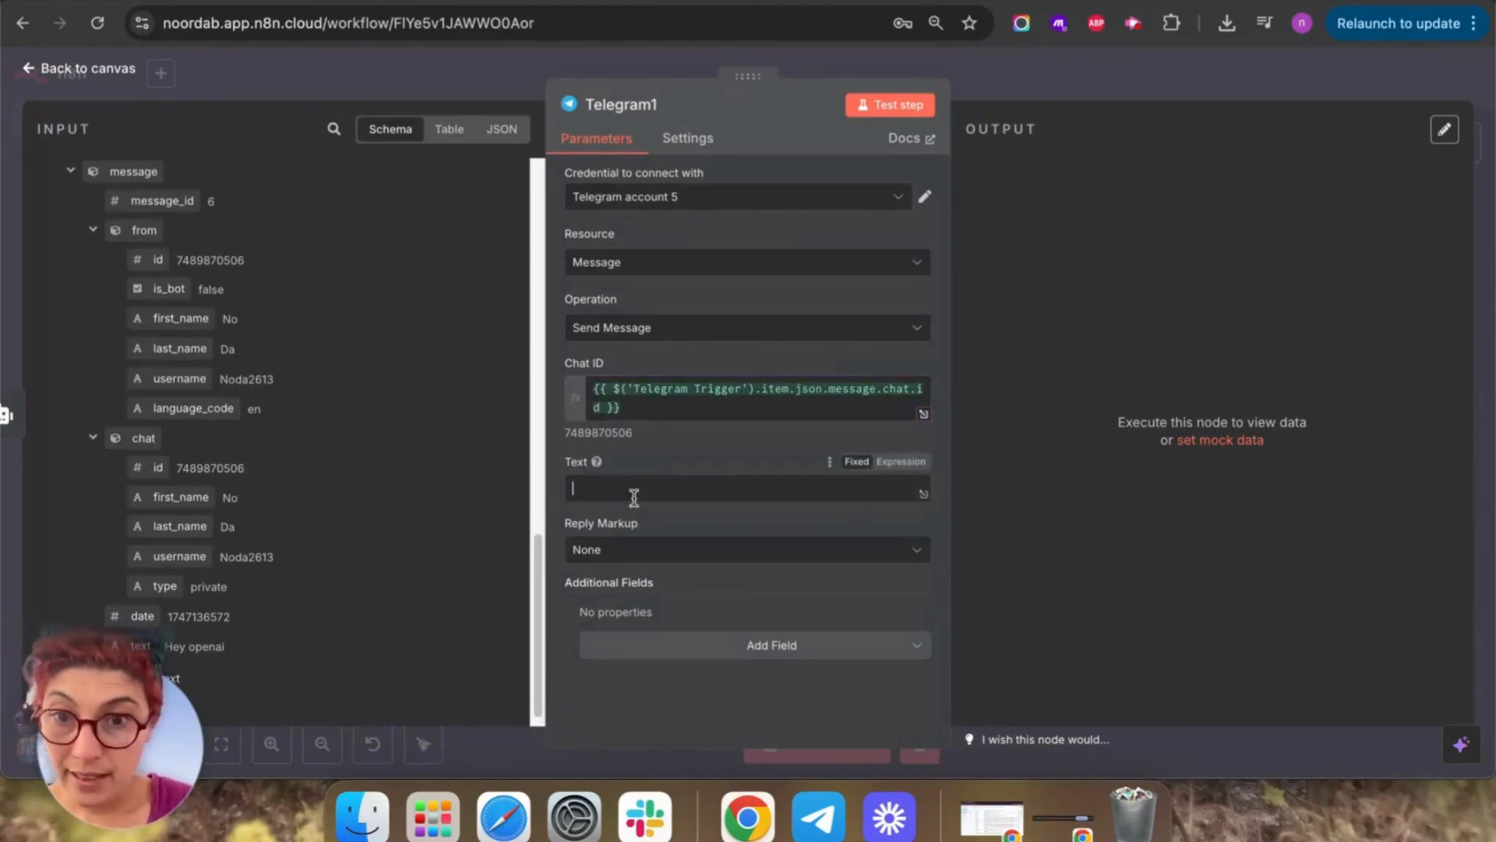
{"action": "scroll", "coordinate": [289, 292], "scroll_direction": "down", "scroll_amount": 3}
{"action": "scroll", "coordinate": [288, 292], "scroll_direction": "up", "scroll_amount": 5}
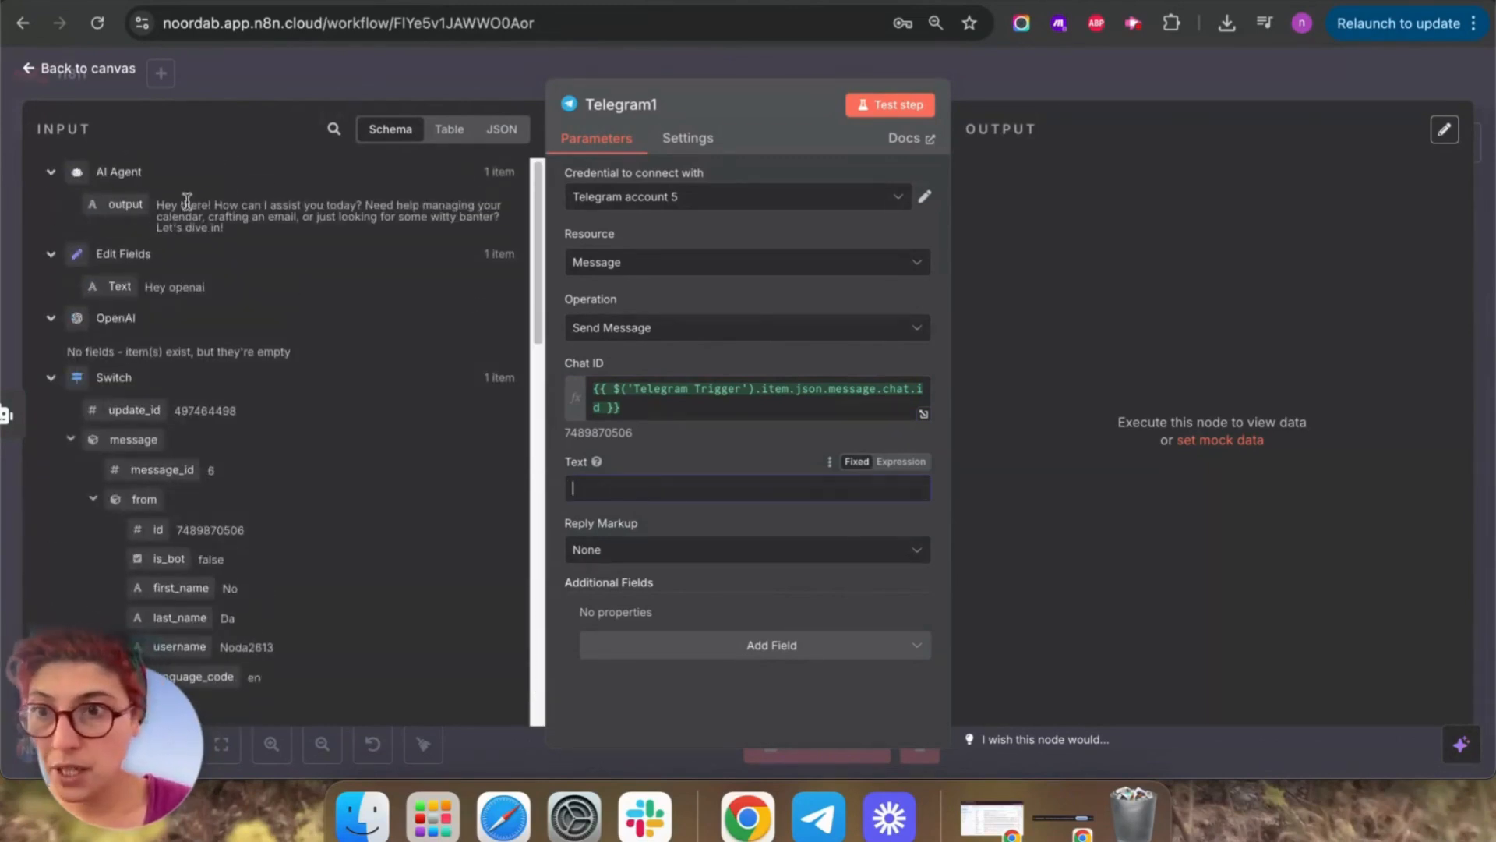
{"action": "left_click_drag", "start_coordinate": [125, 204], "coordinate": [627, 499]}
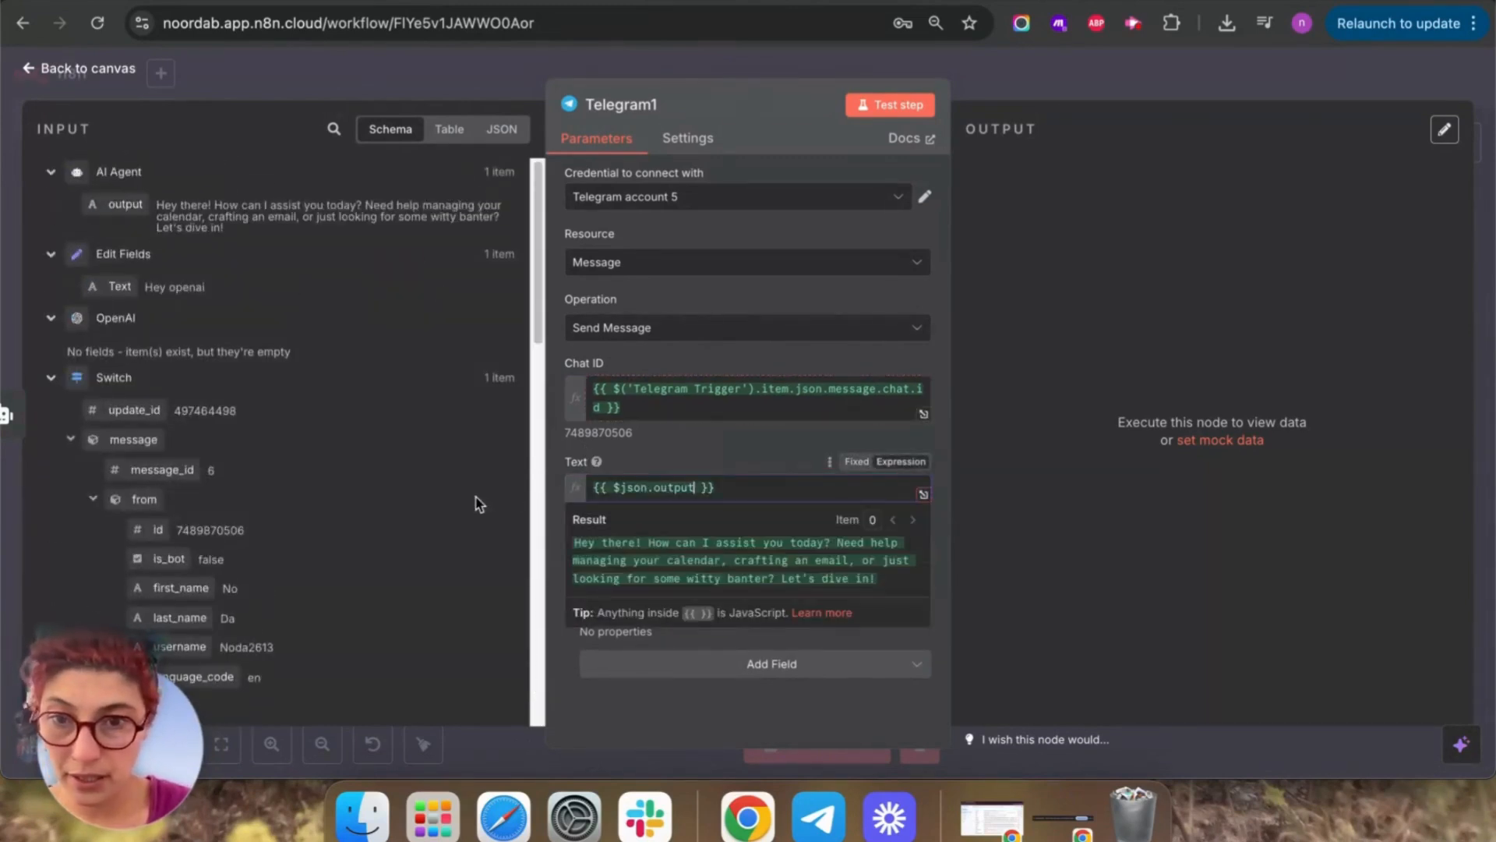
{"action": "left_click", "coordinate": [873, 701]}
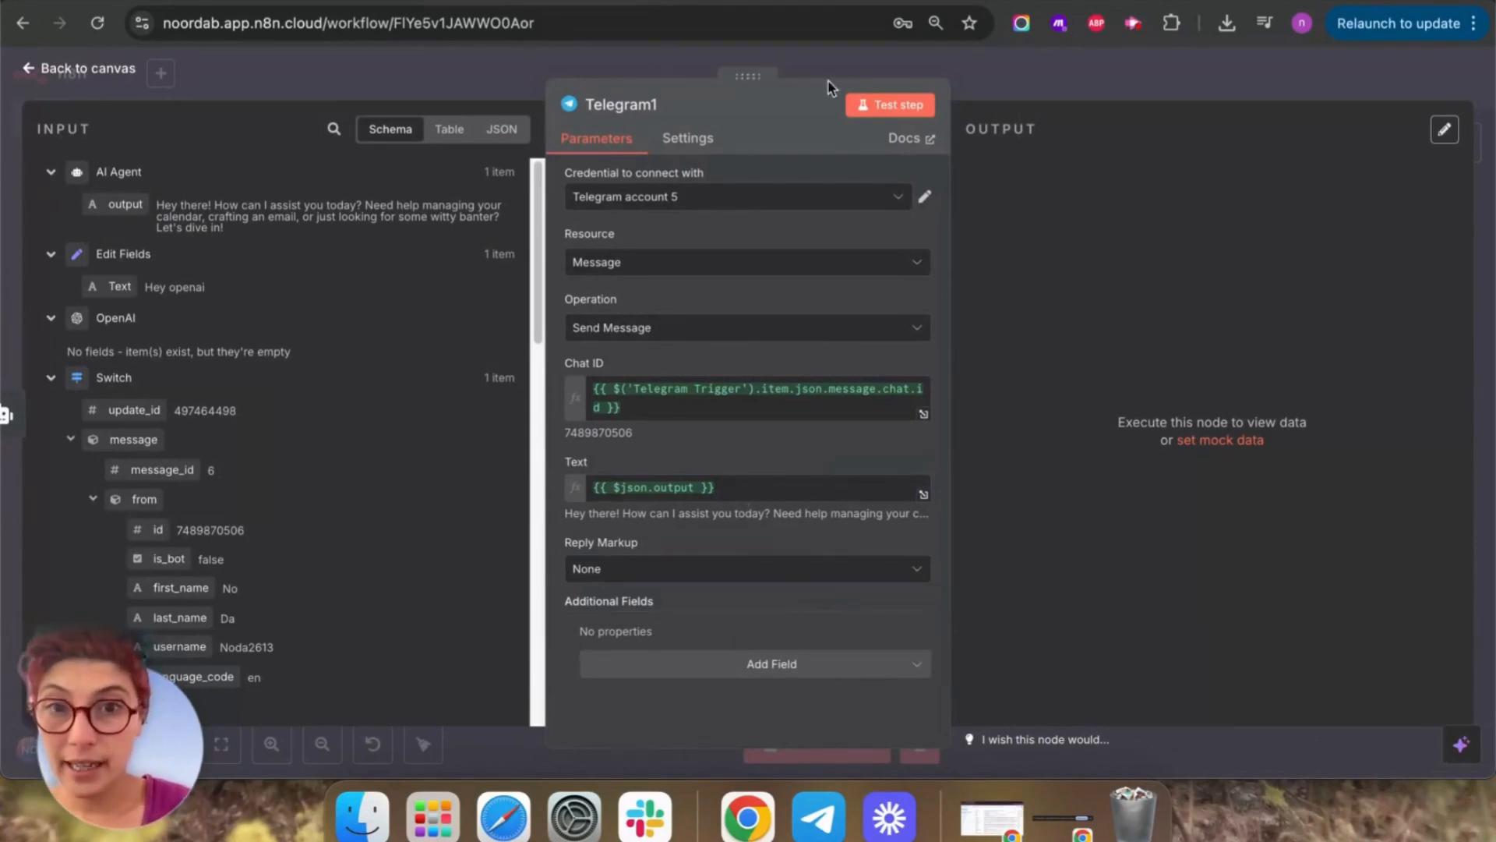
Test the Telegram1 step, confirm the bot's reply in Telegram, and return to the canvas.
{"action": "left_click", "coordinate": [879, 105]}
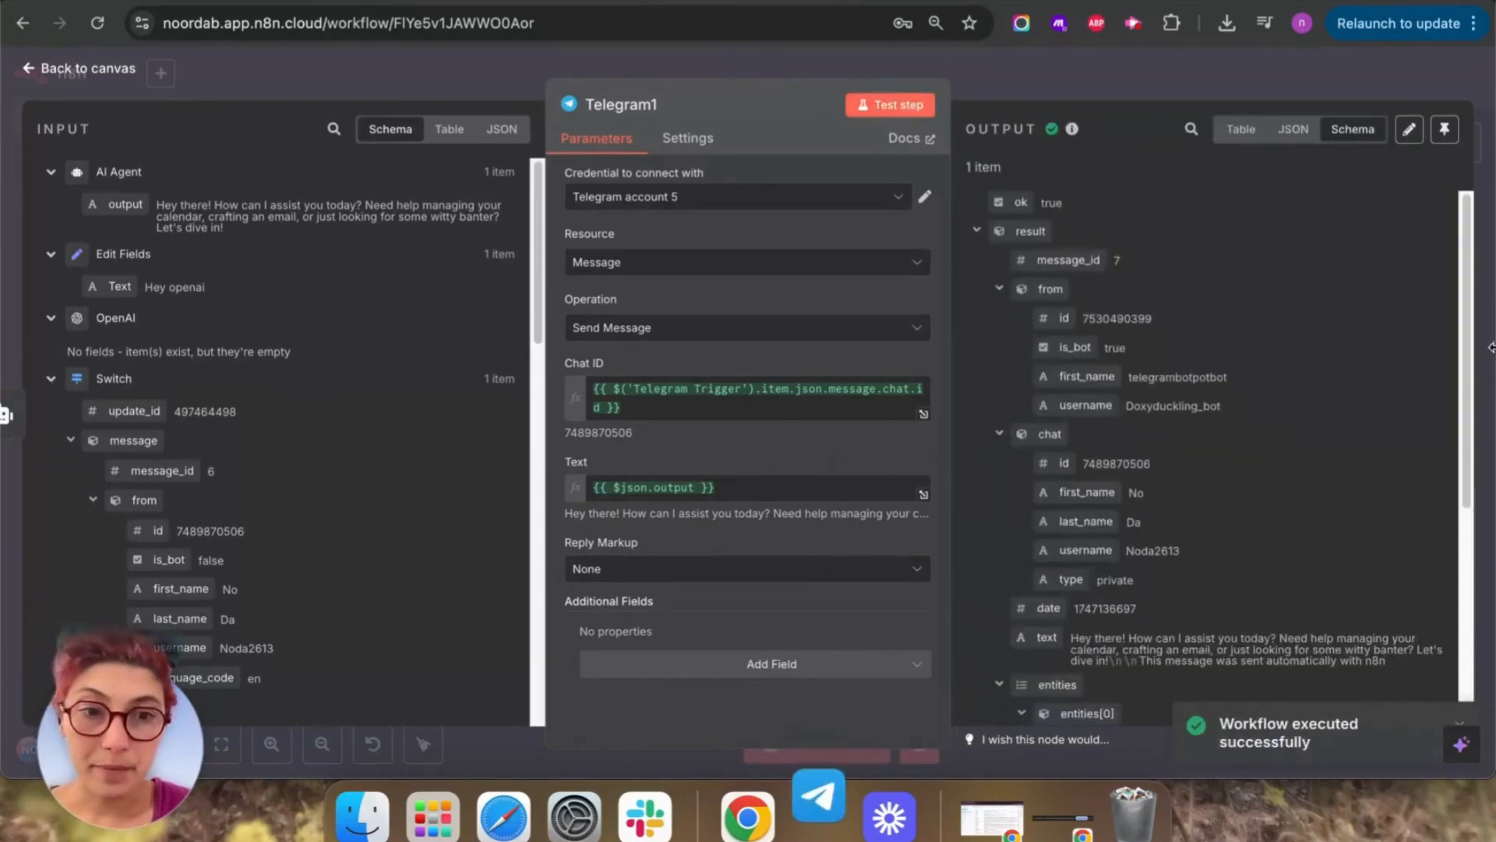
{"action": "left_click", "coordinate": [818, 815]}
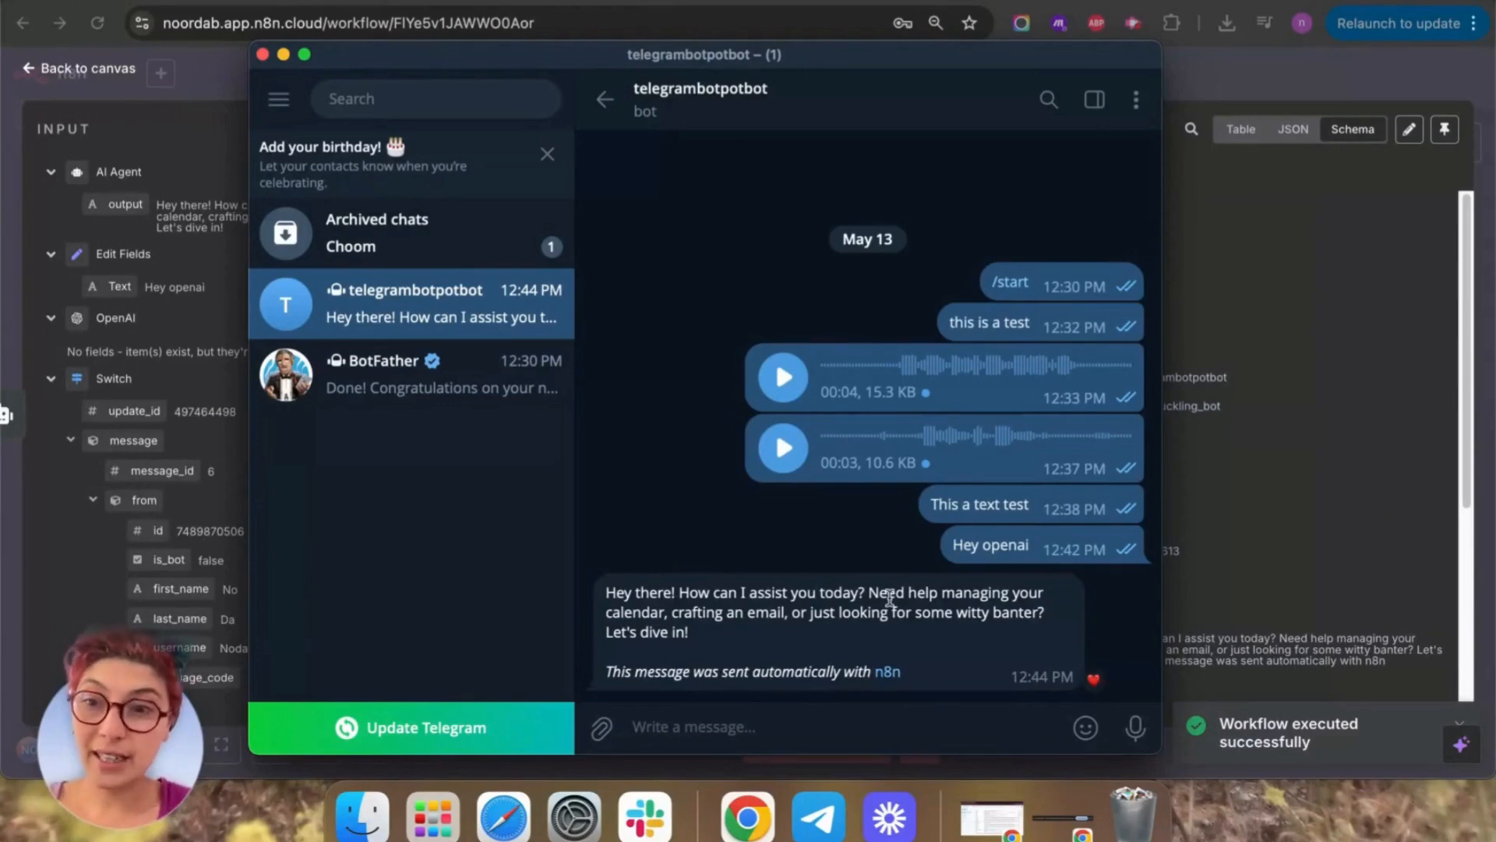
{"action": "left_click", "coordinate": [1365, 238]}
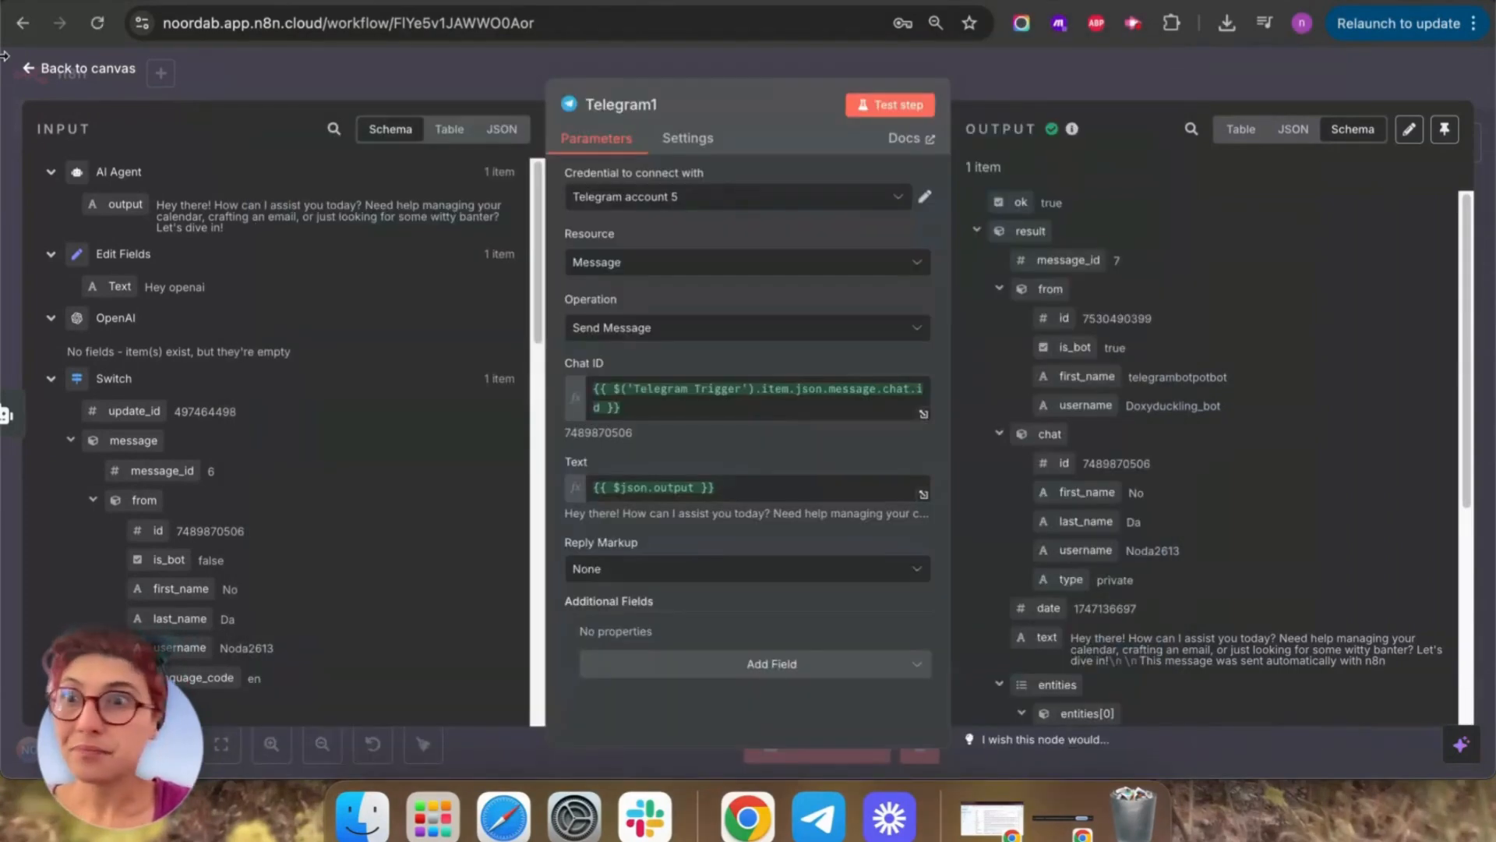
{"action": "left_click", "coordinate": [34, 68]}
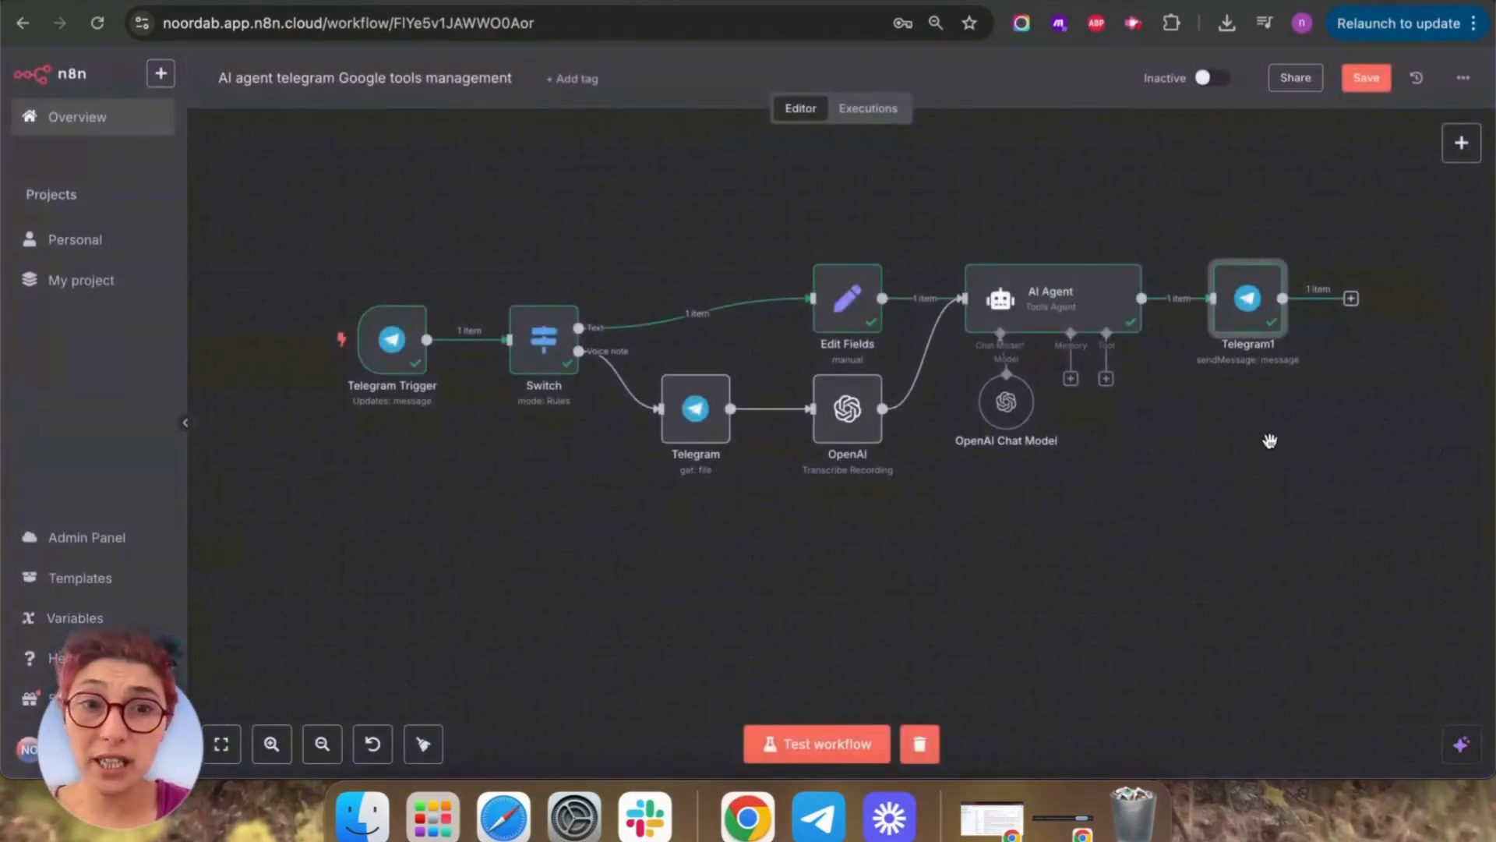
{"action": "scroll", "coordinate": [1102, 394], "scroll_direction": "right", "scroll_amount": 3}
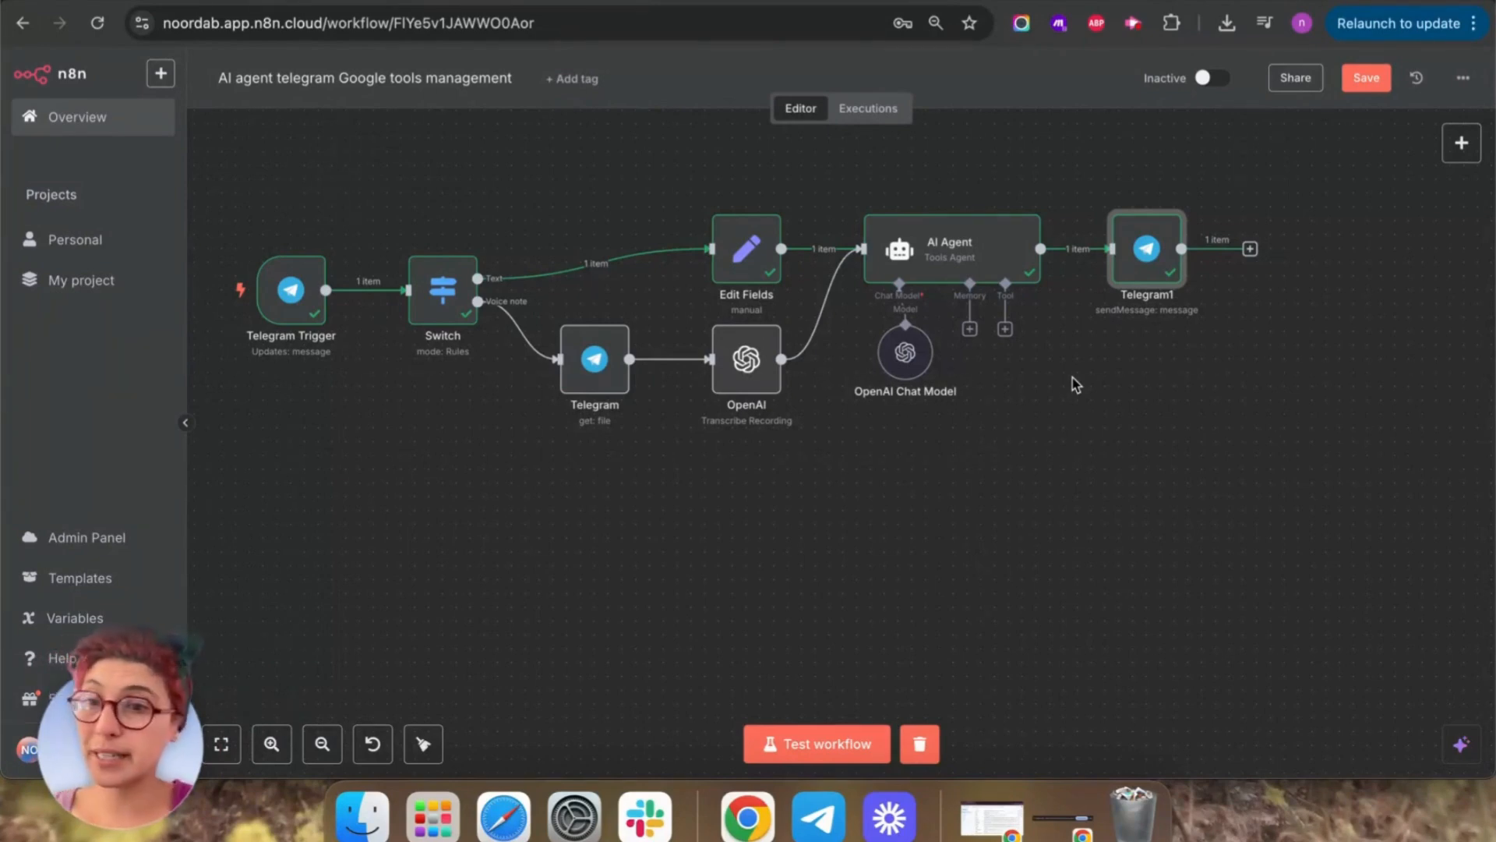
Attach a Google Calendar Tool to the AI Agent and open its credential list.
{"action": "left_click", "coordinate": [1005, 331]}
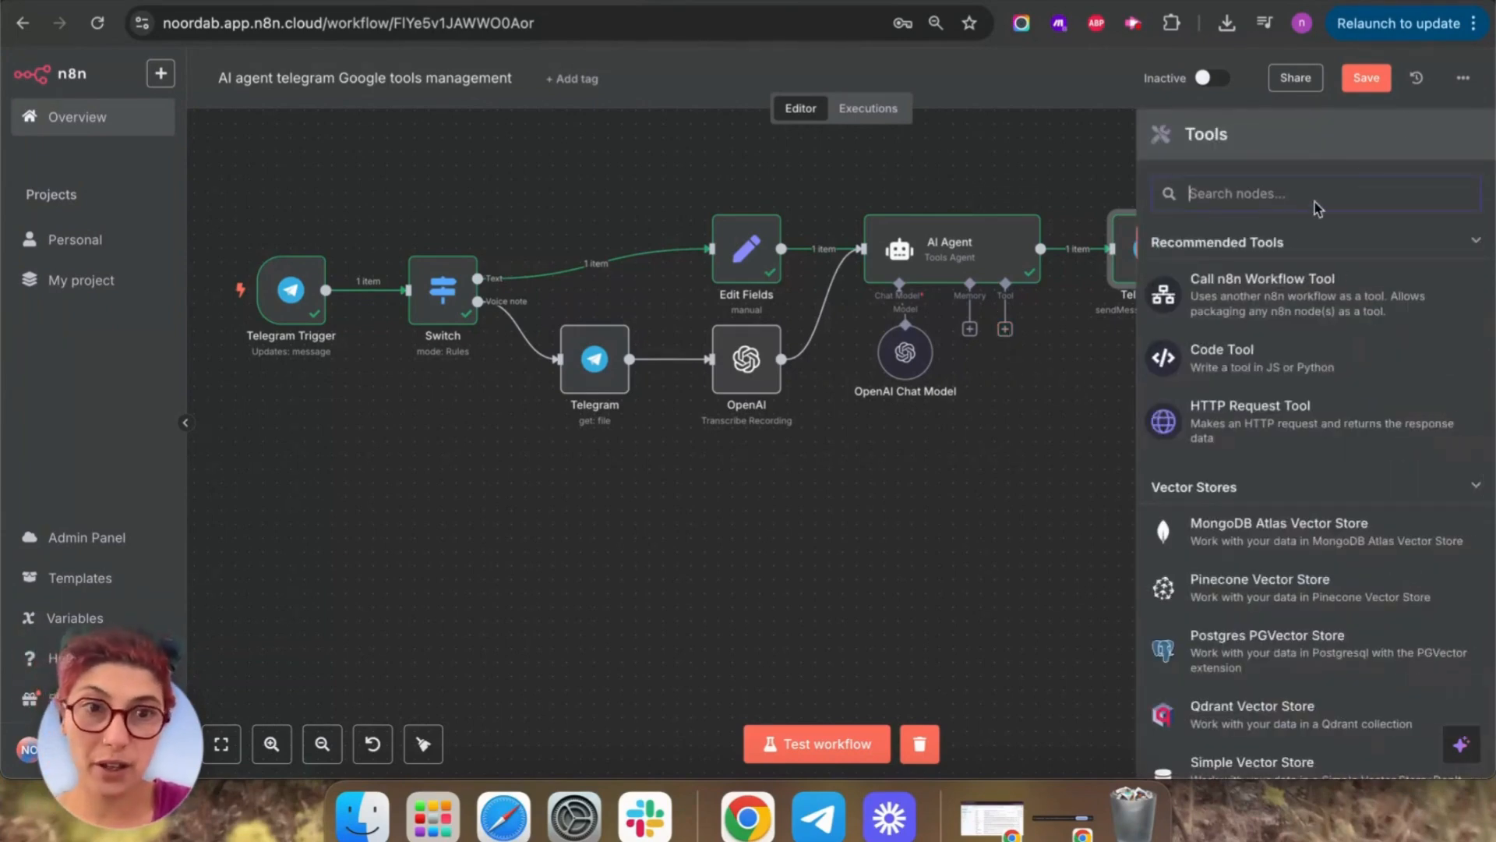
{"action": "type", "text": "calenda"}
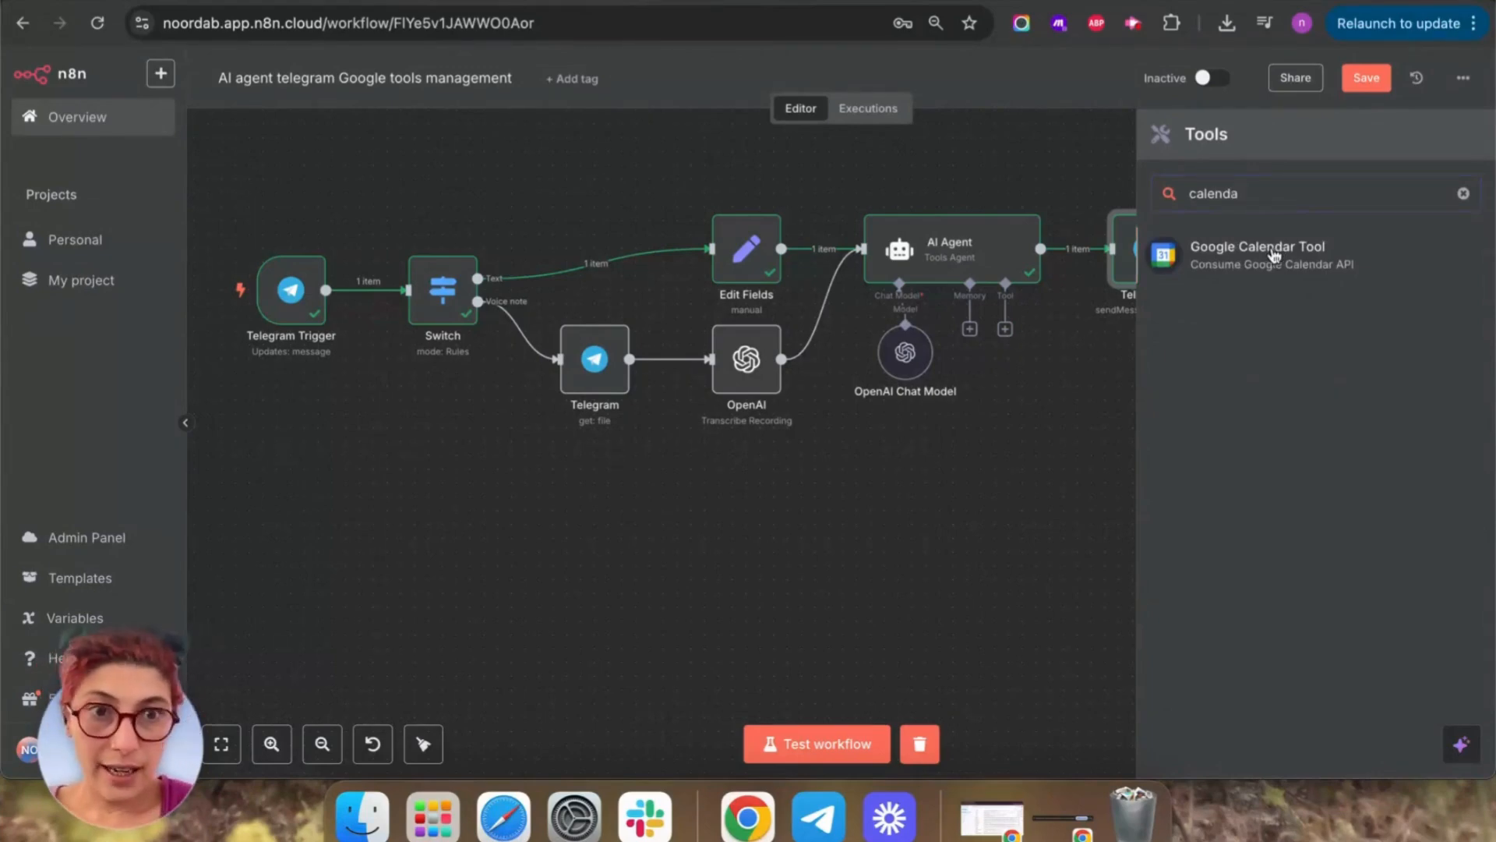
{"action": "left_click", "coordinate": [1274, 257]}
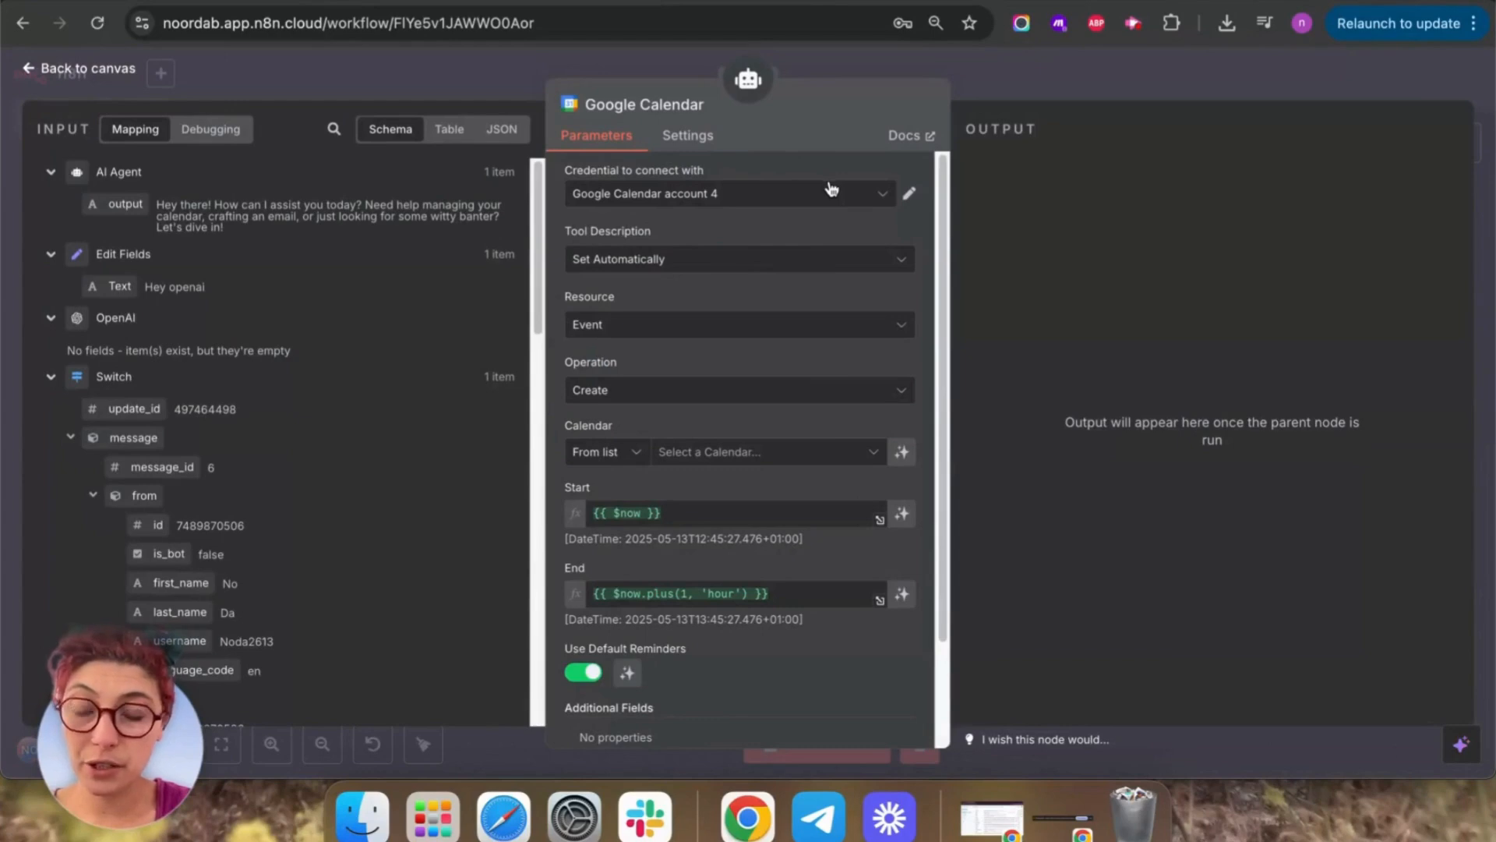
{"action": "left_click", "coordinate": [876, 197]}
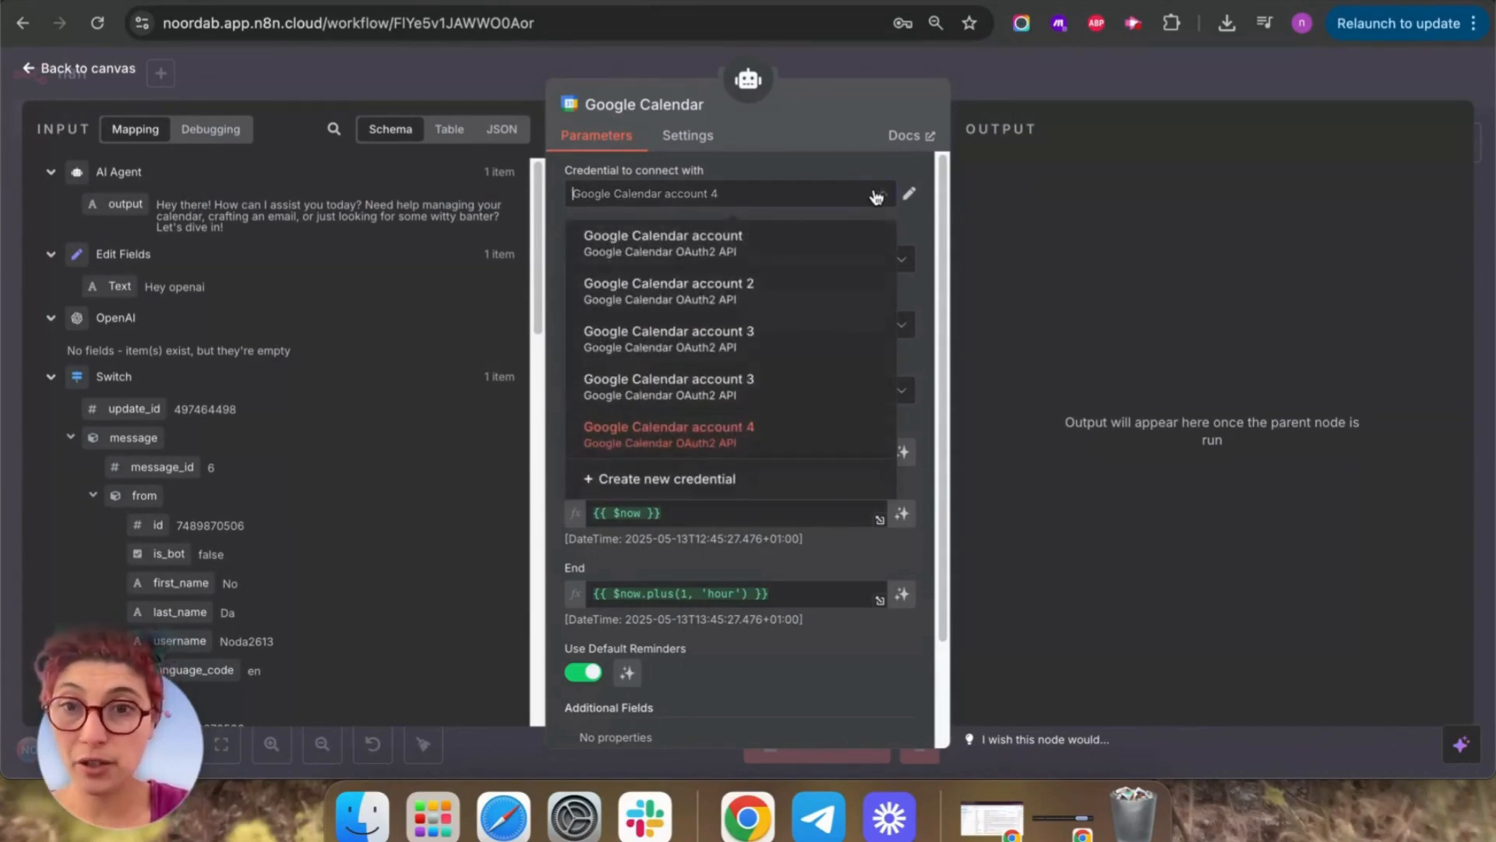
Create Google Calendar account 5 by signing in with Google and granting n8n access.
{"action": "left_click", "coordinate": [705, 481]}
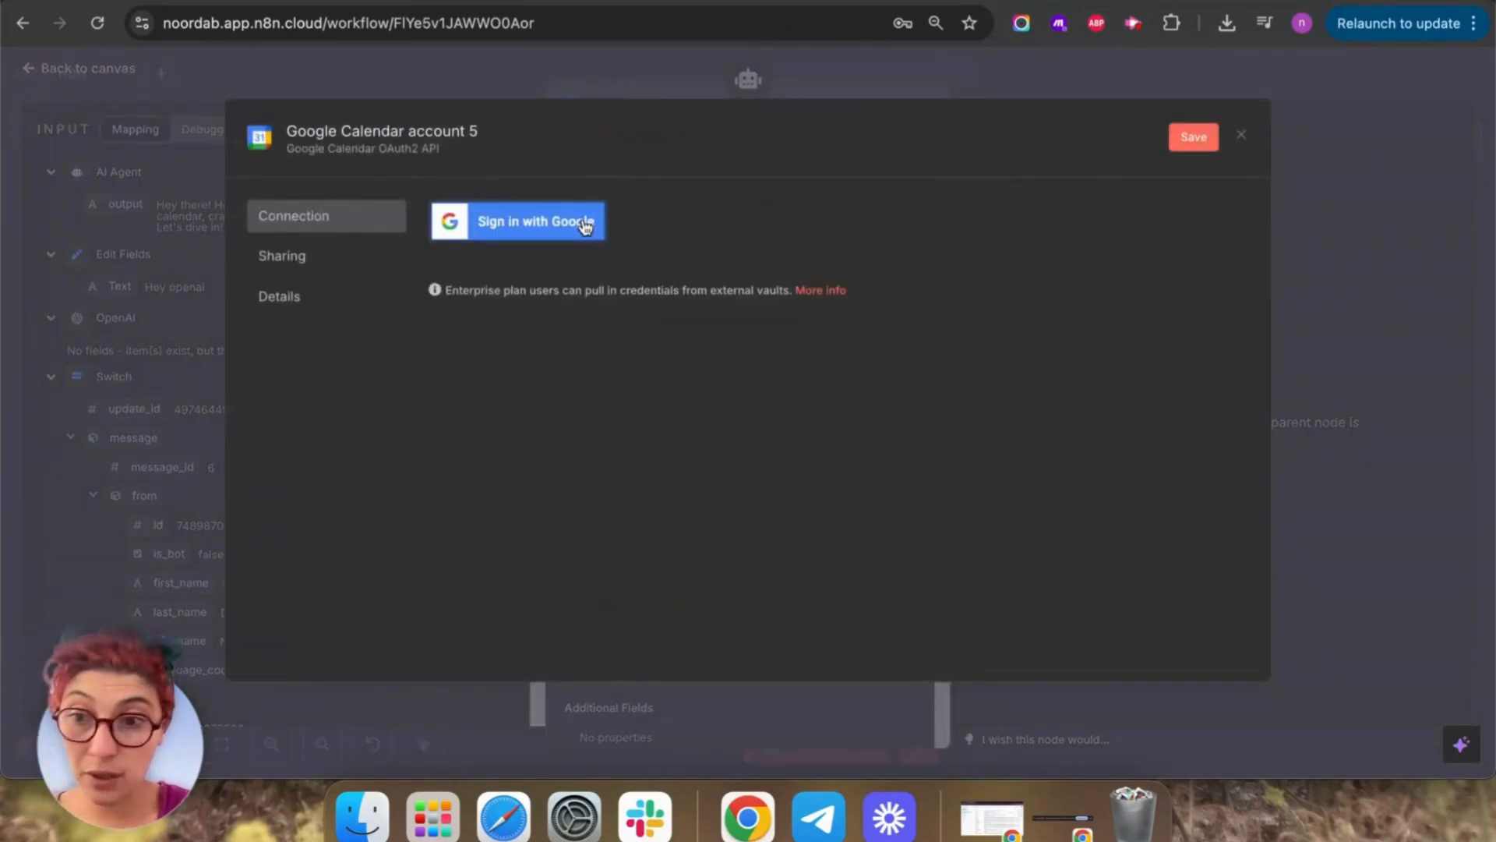
{"action": "left_click", "coordinate": [584, 224]}
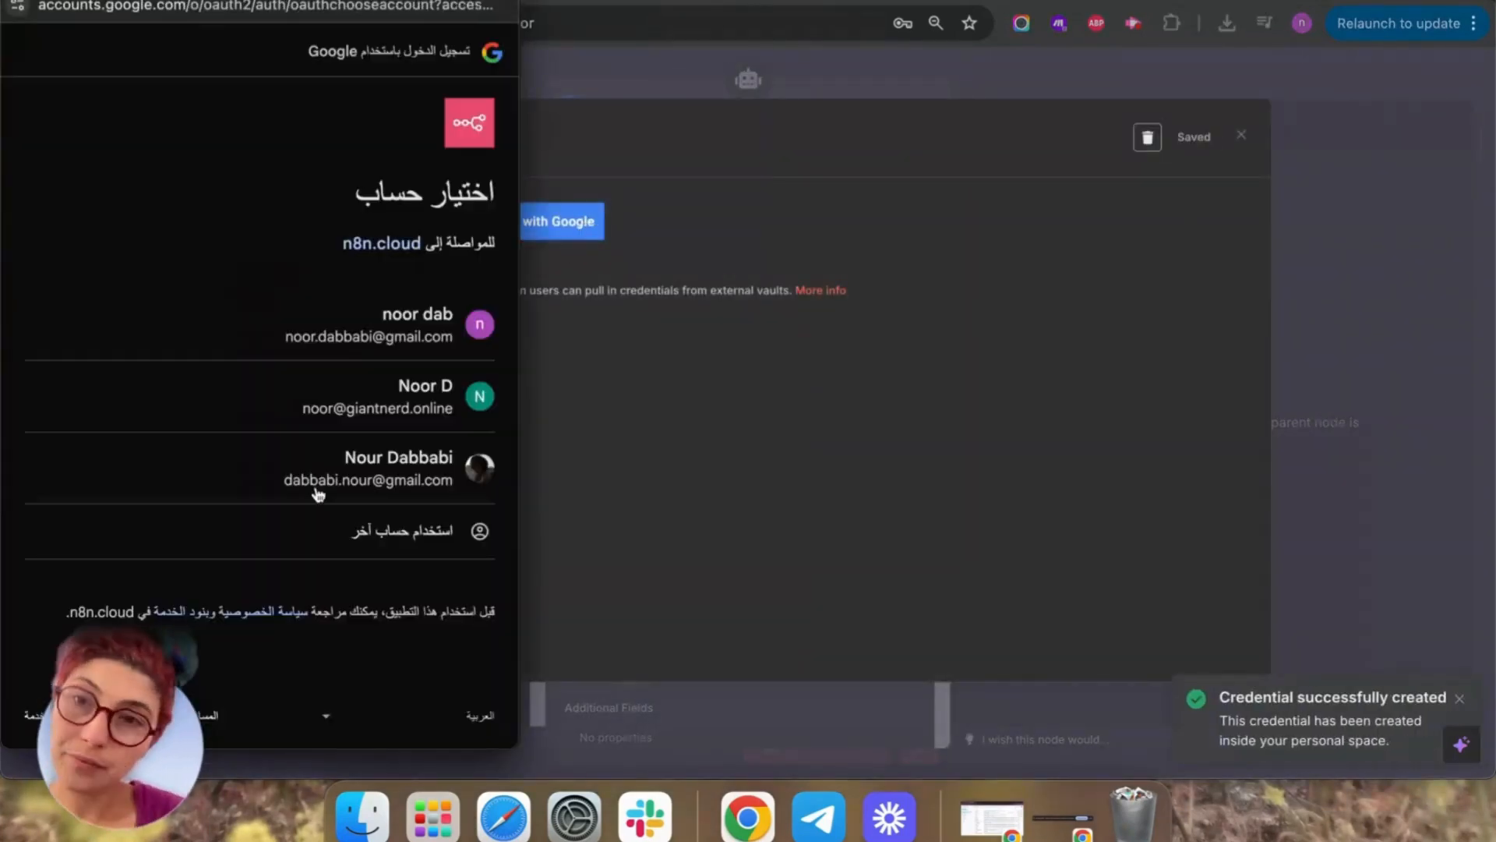
{"action": "left_click", "coordinate": [444, 339]}
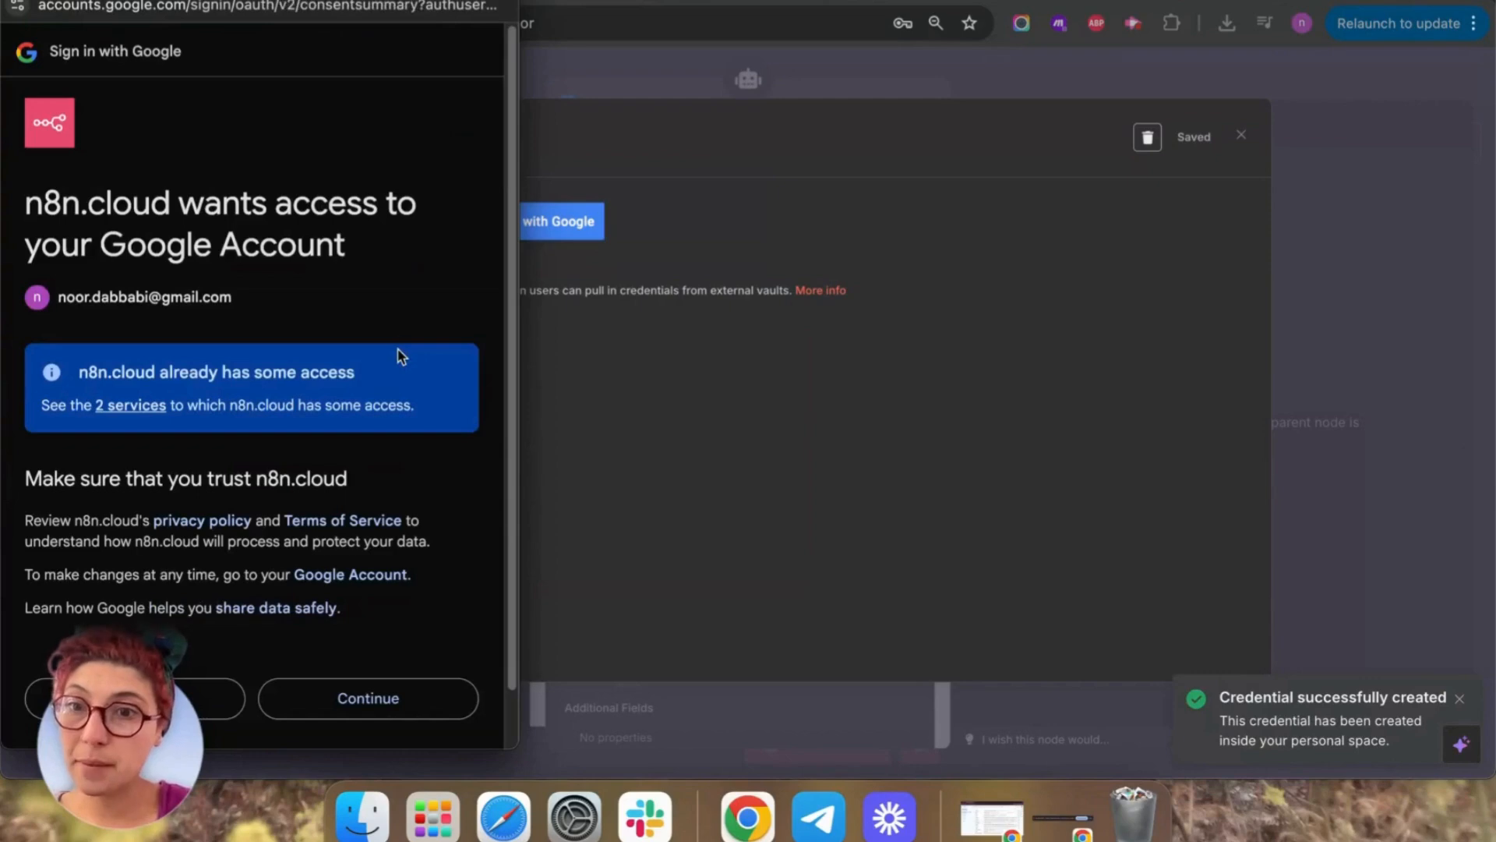
{"action": "scroll", "coordinate": [434, 554], "scroll_direction": "down", "scroll_amount": 2}
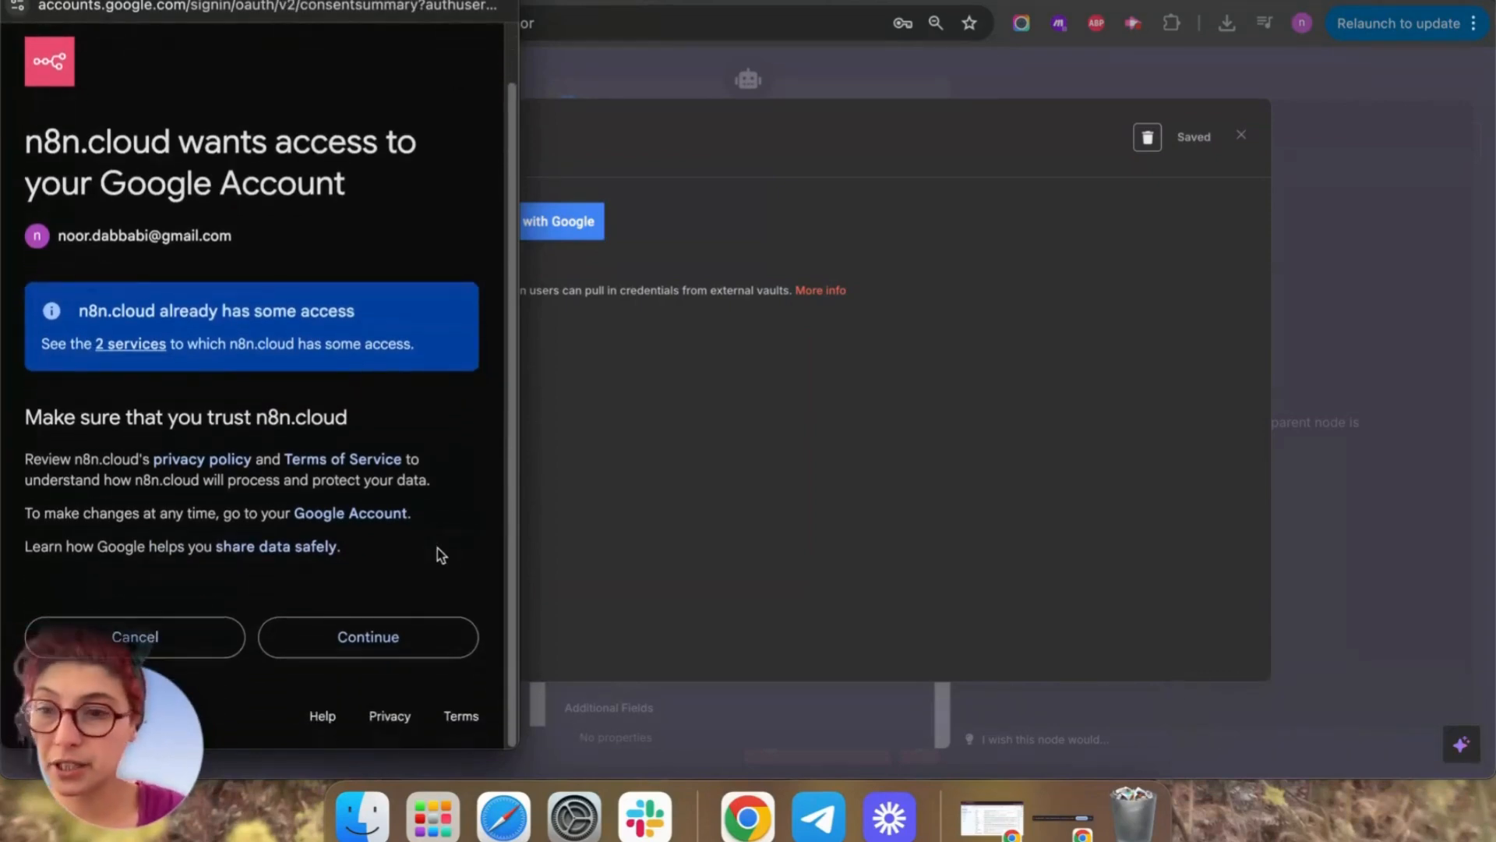
{"action": "left_click", "coordinate": [393, 639]}
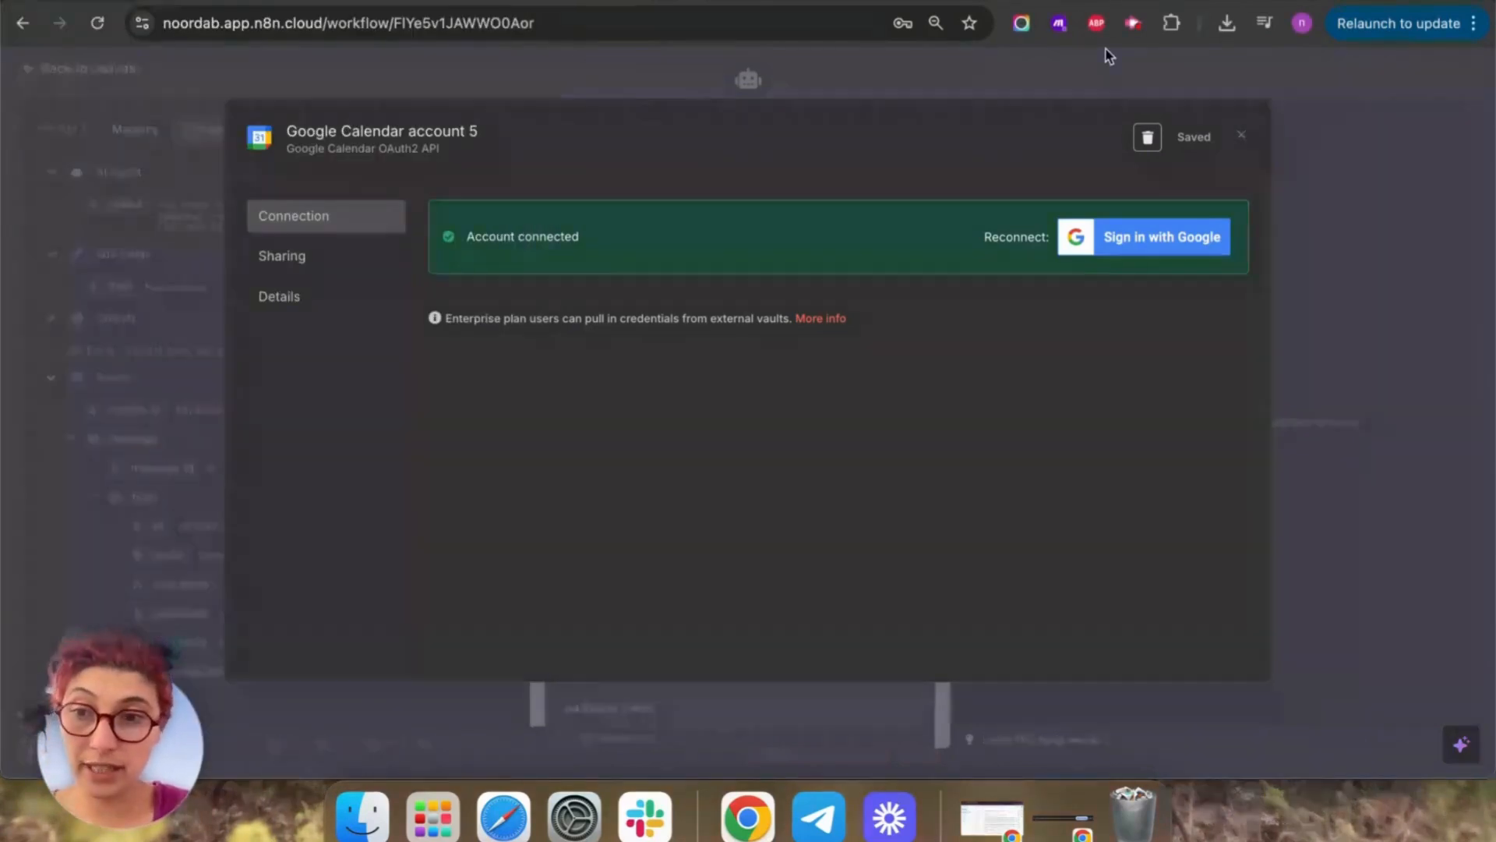
{"action": "left_click", "coordinate": [1241, 137]}
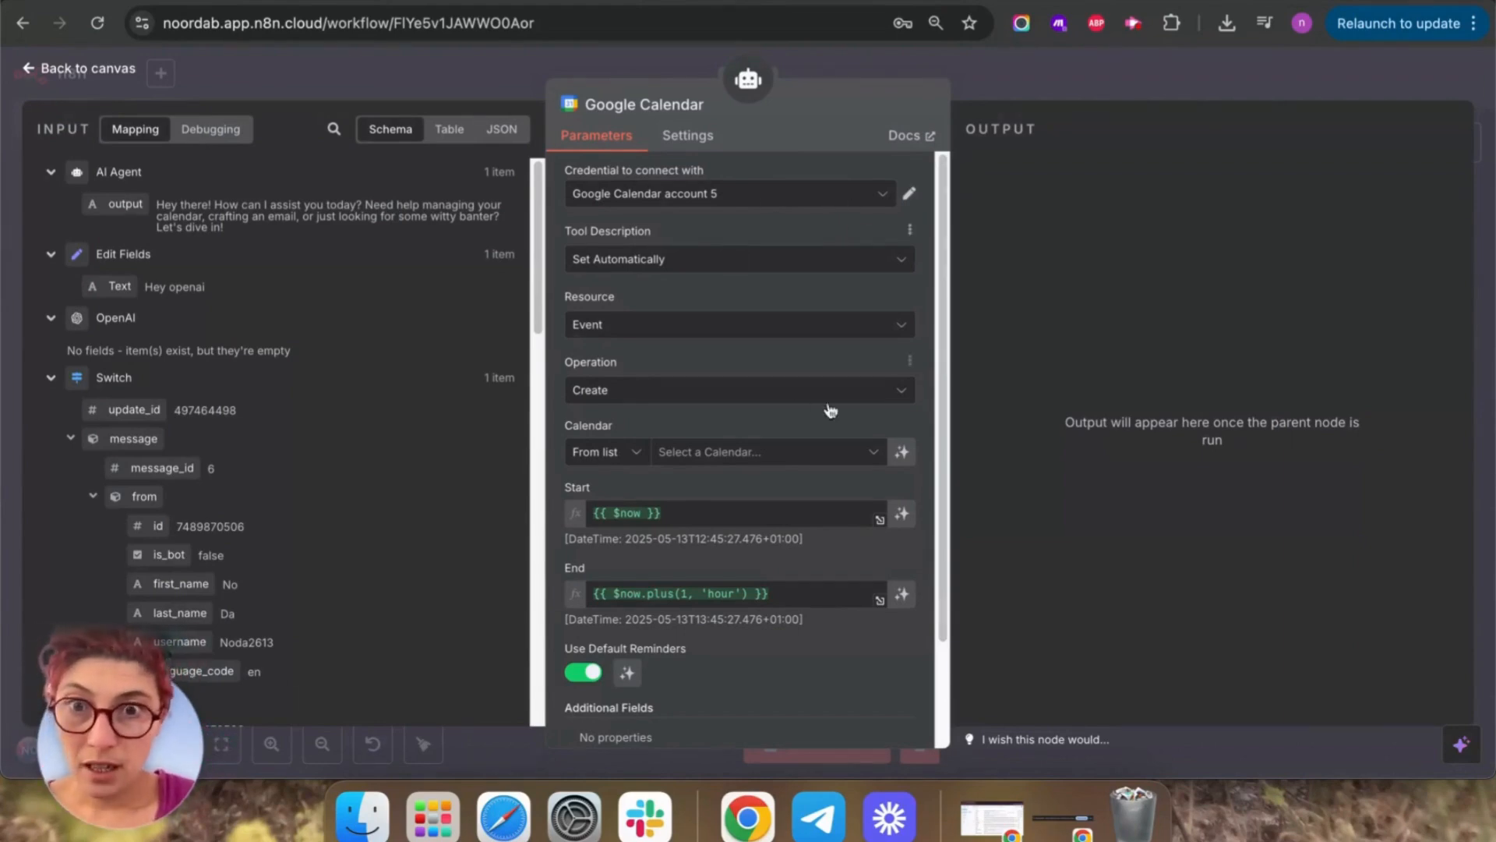
Set the calendar tool to Get Many, with Limit and Before defined by the model.
{"action": "left_click", "coordinate": [900, 392]}
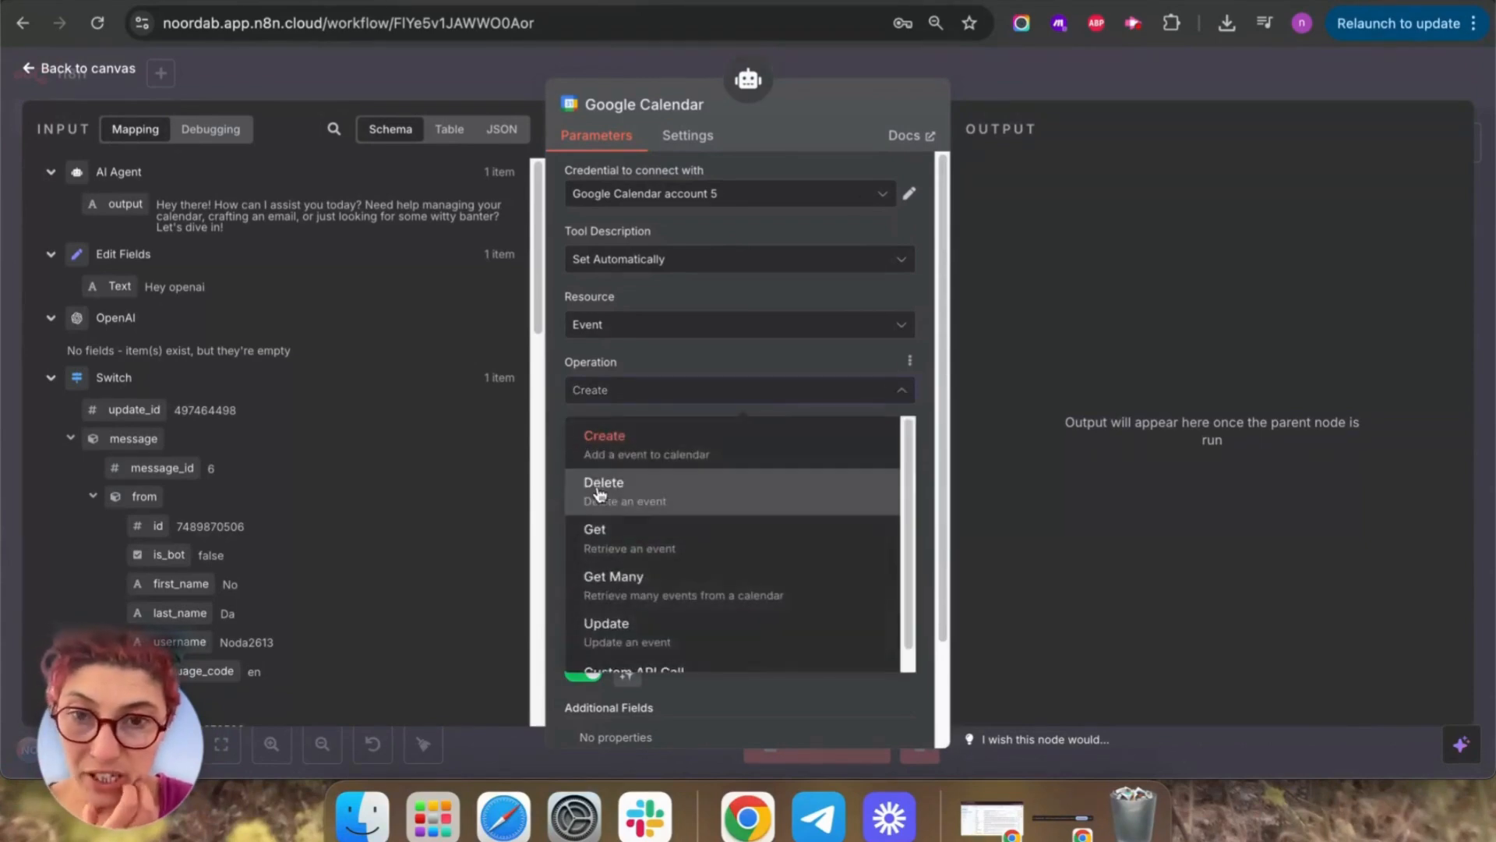
{"action": "left_click", "coordinate": [650, 585]}
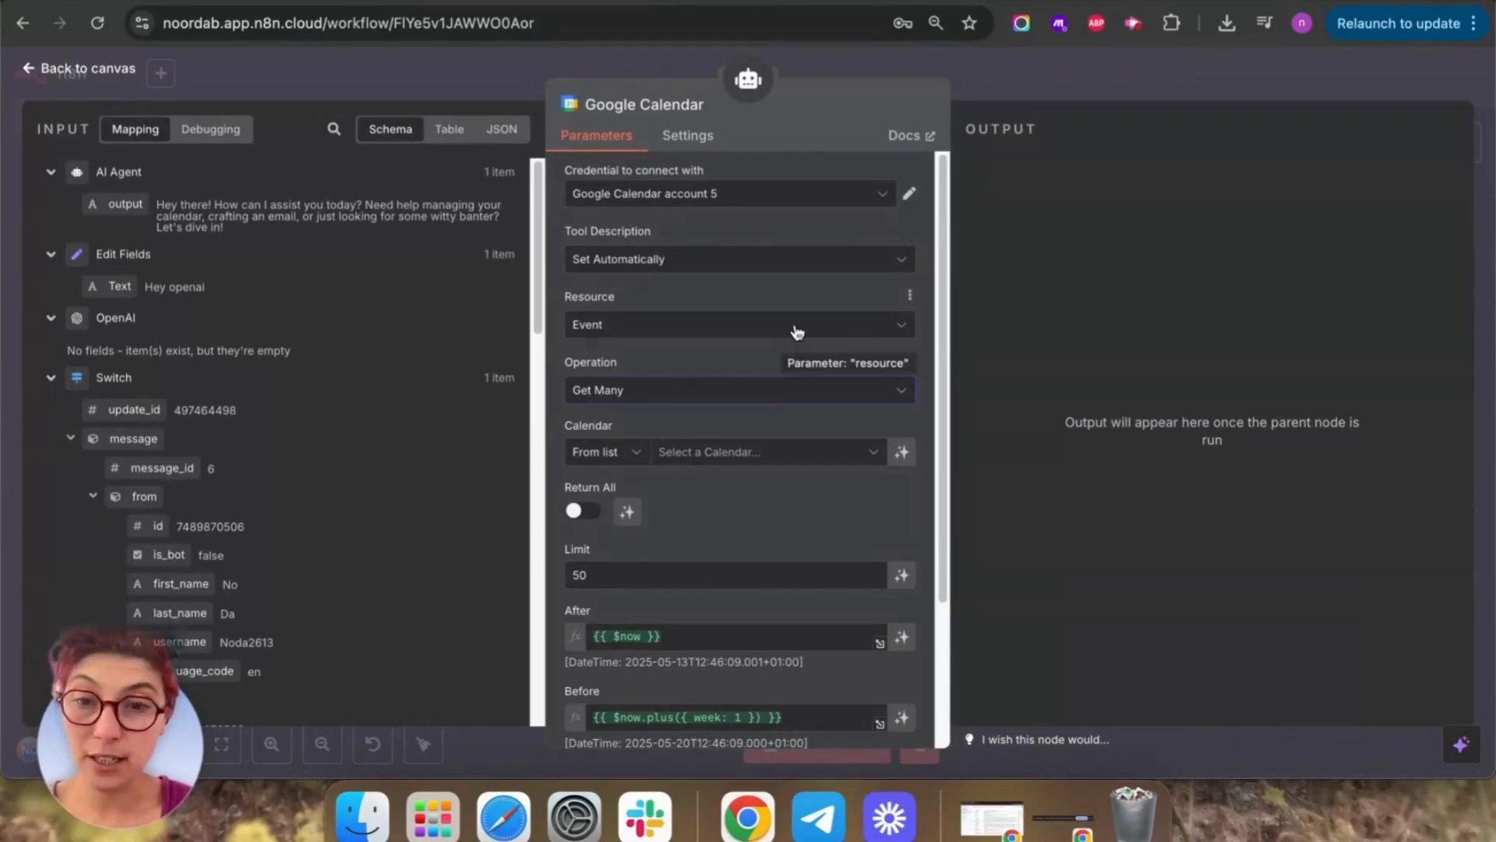
{"action": "scroll", "coordinate": [852, 549], "scroll_direction": "down", "scroll_amount": 3}
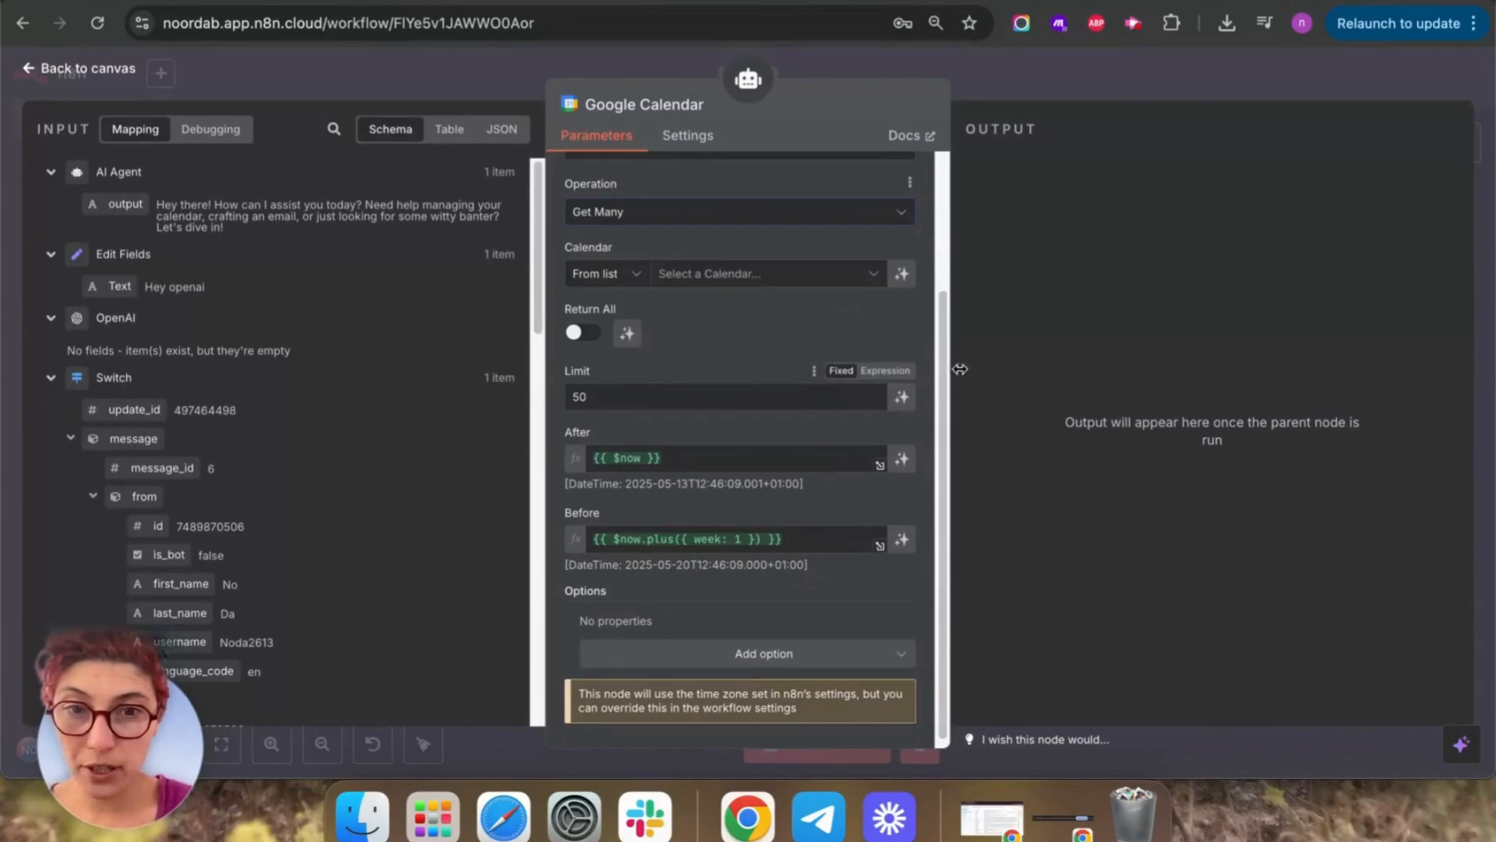
{"action": "left_click", "coordinate": [902, 399]}
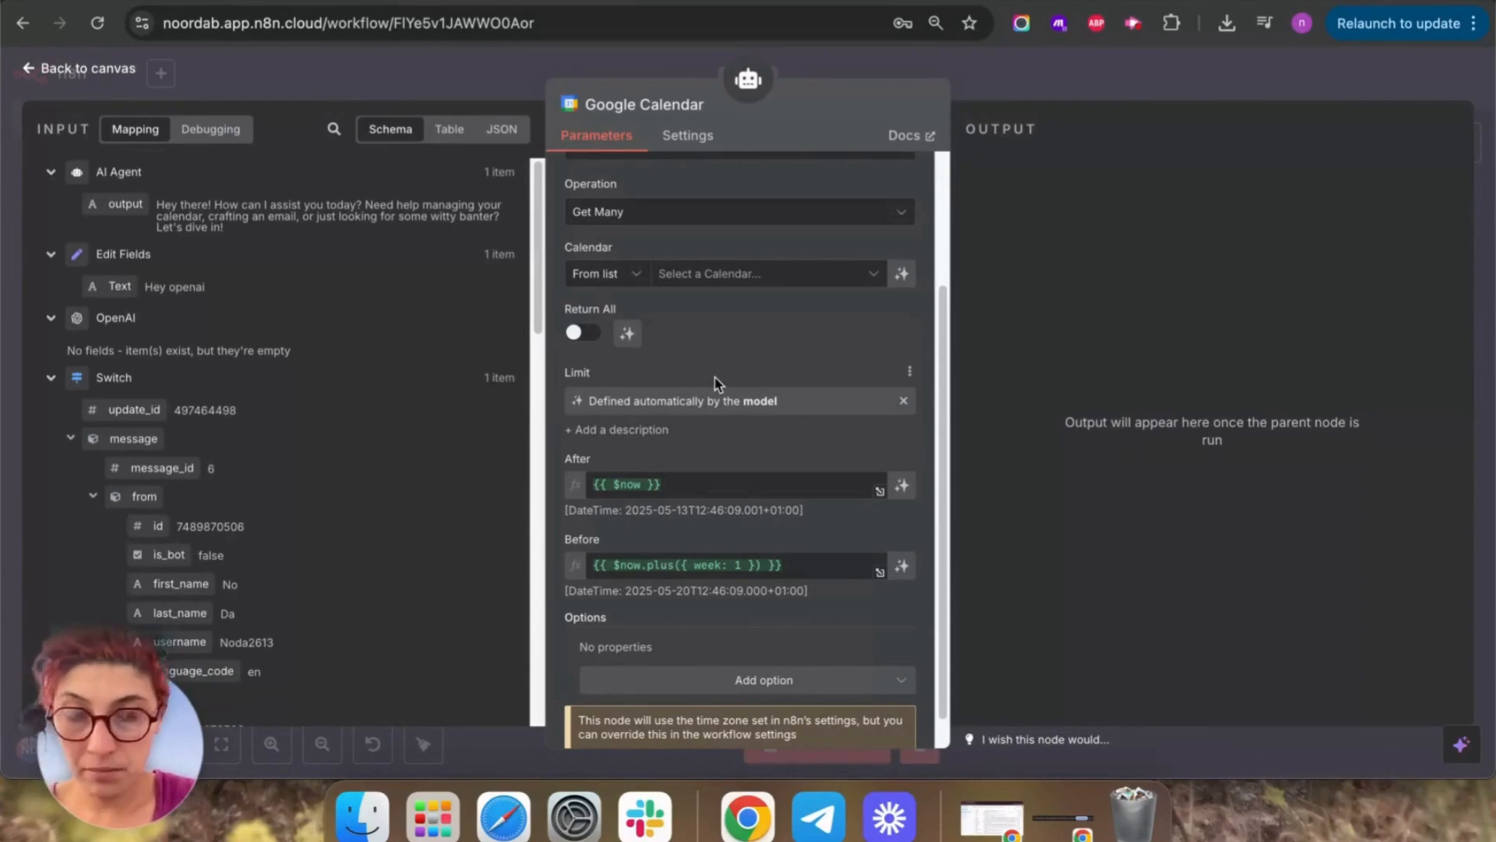
{"action": "scroll", "coordinate": [795, 421], "scroll_direction": "down", "scroll_amount": 1}
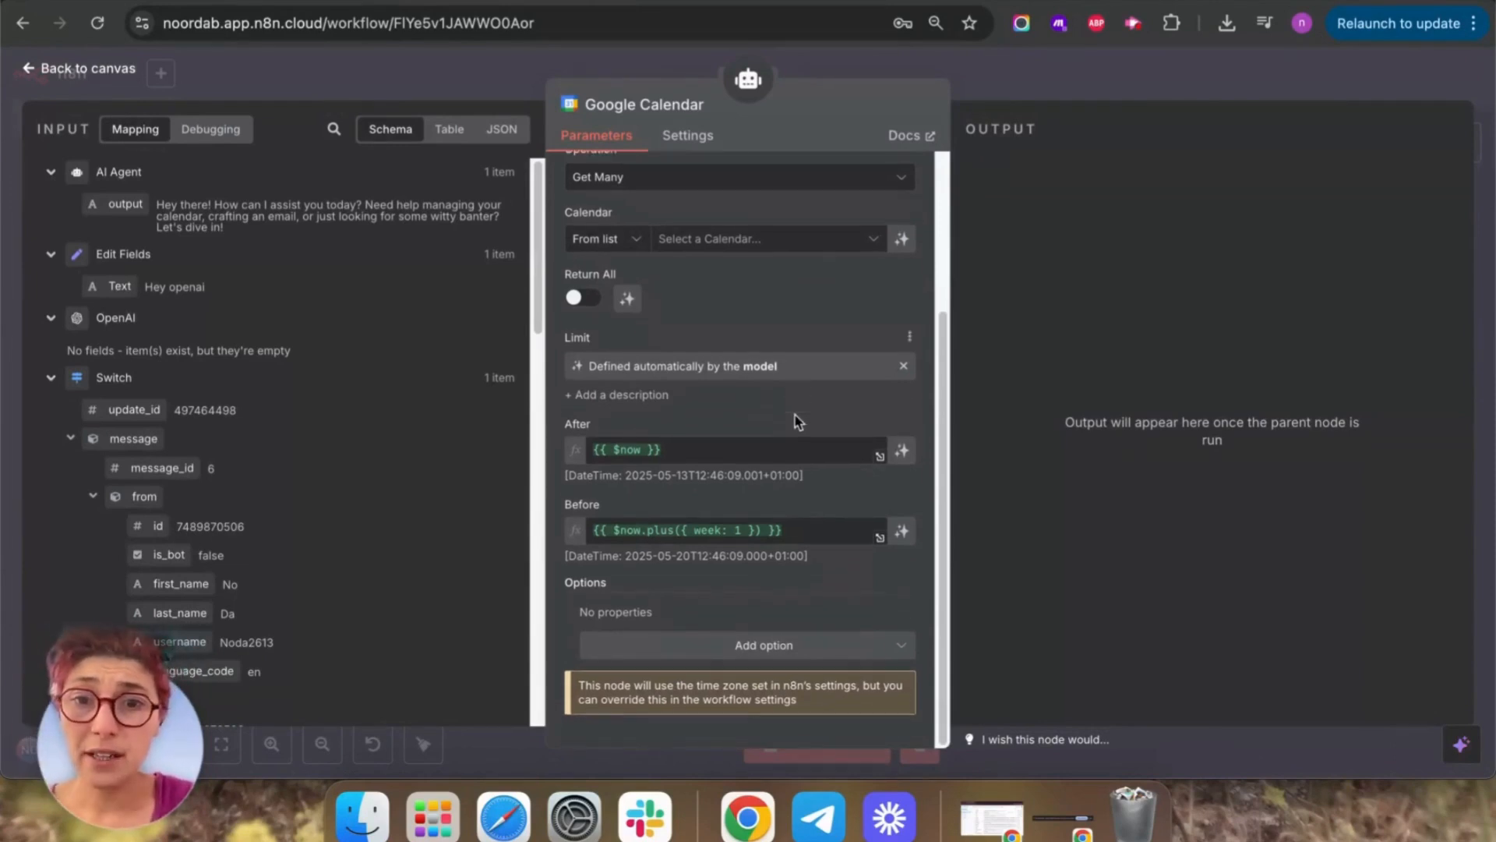
{"action": "left_click", "coordinate": [901, 533]}
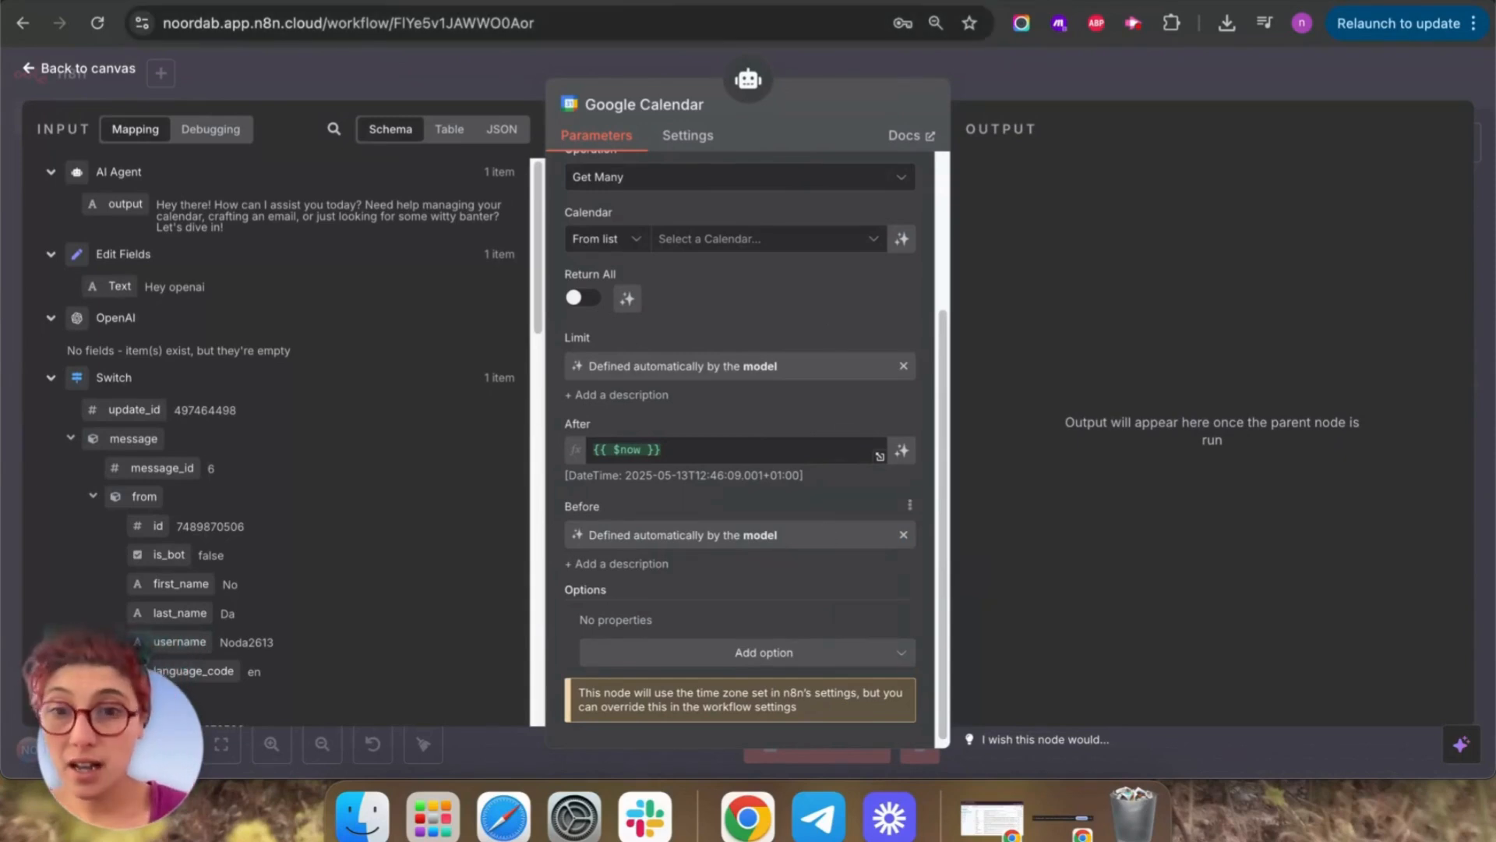
Choose the personal calendar for the tool, then start a workflow test awaiting a Telegram message.
{"action": "left_click", "coordinate": [34, 72]}
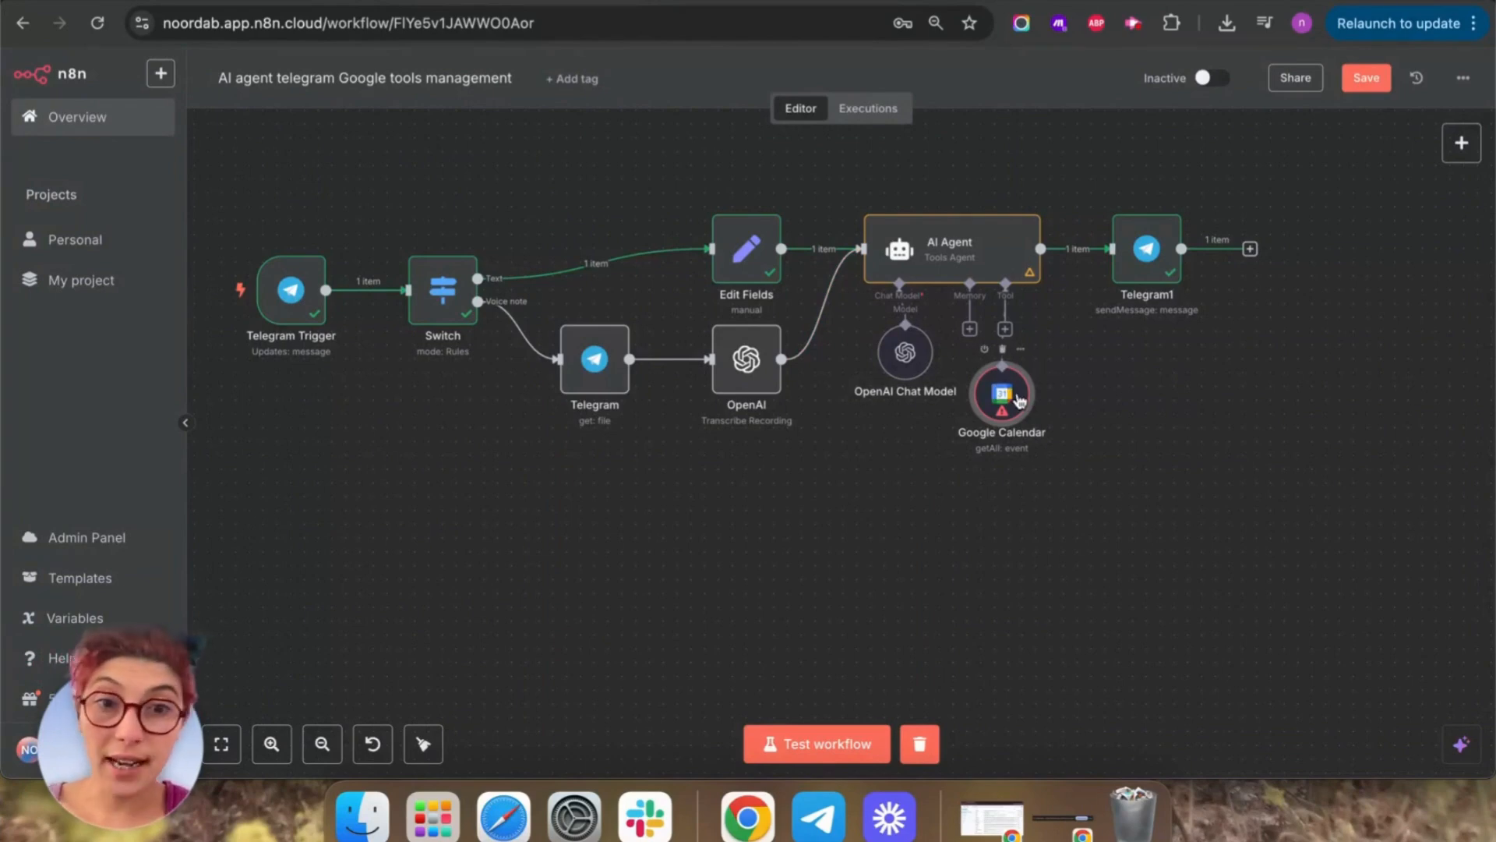
{"action": "double_click", "coordinate": [1005, 409]}
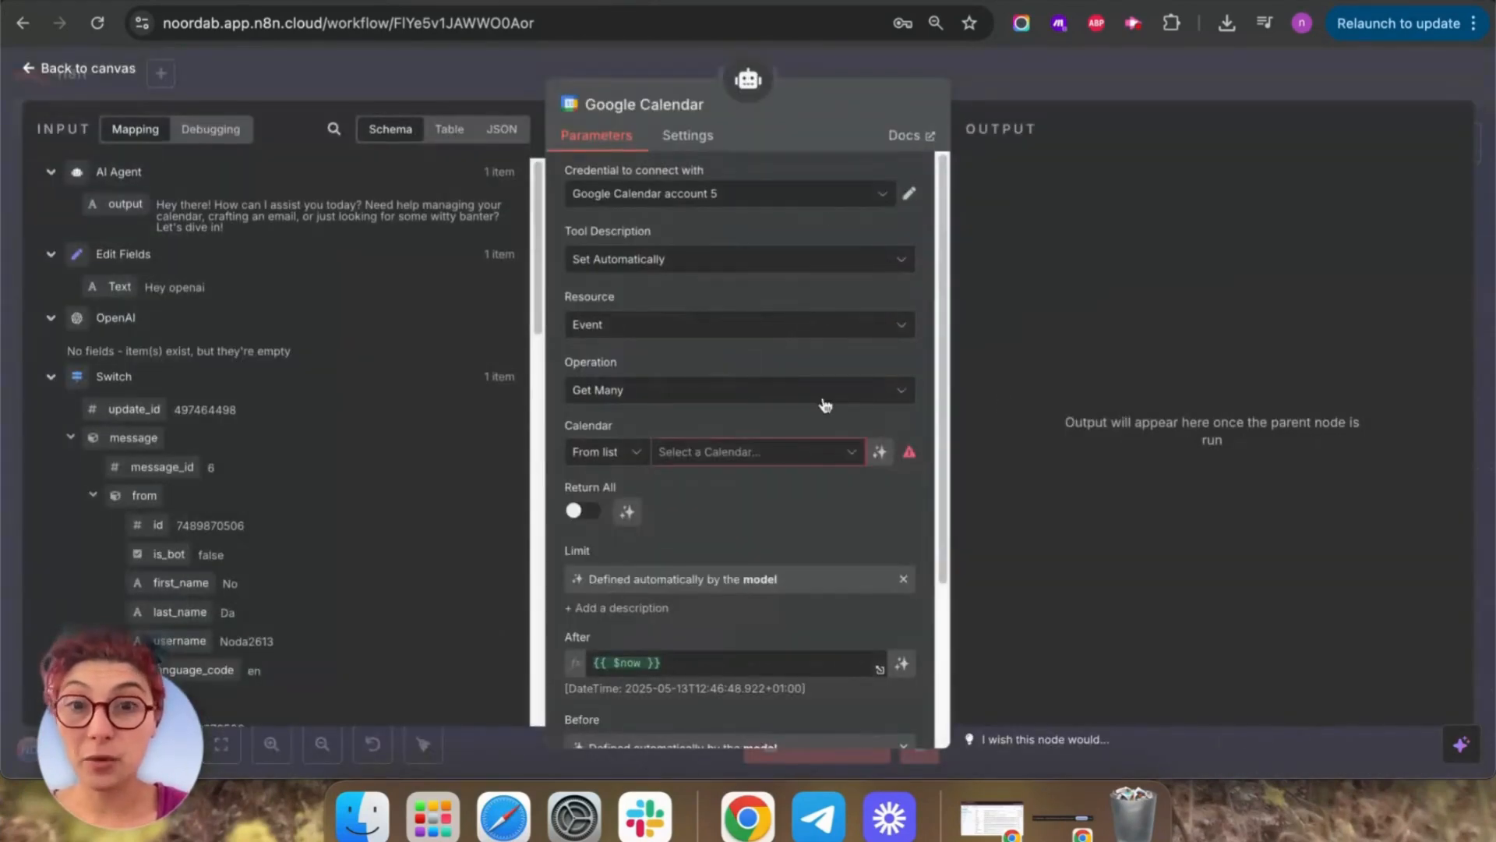
{"action": "left_click", "coordinate": [814, 452]}
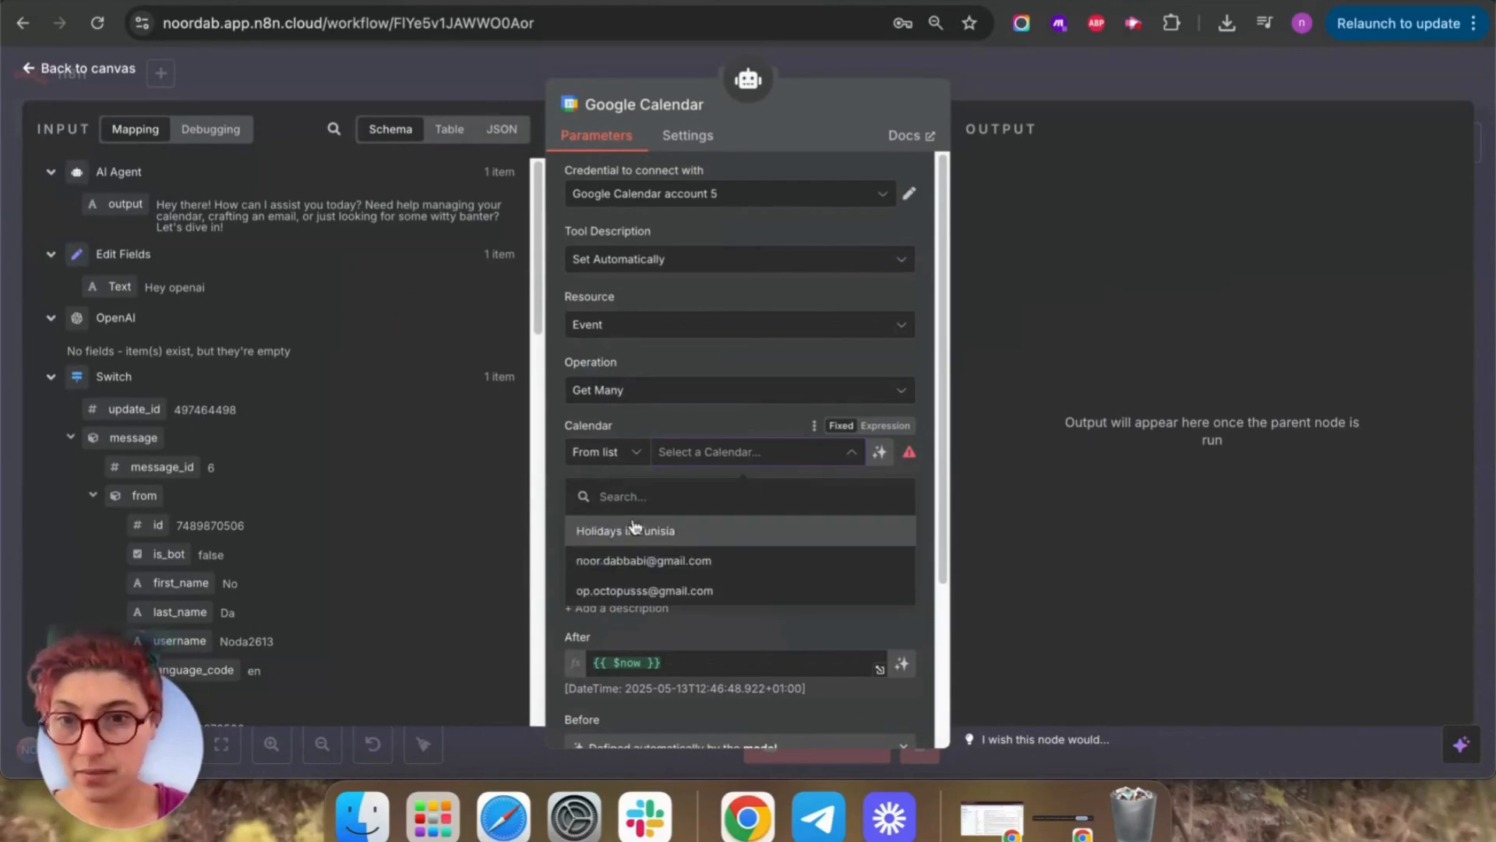
{"action": "left_click", "coordinate": [663, 561]}
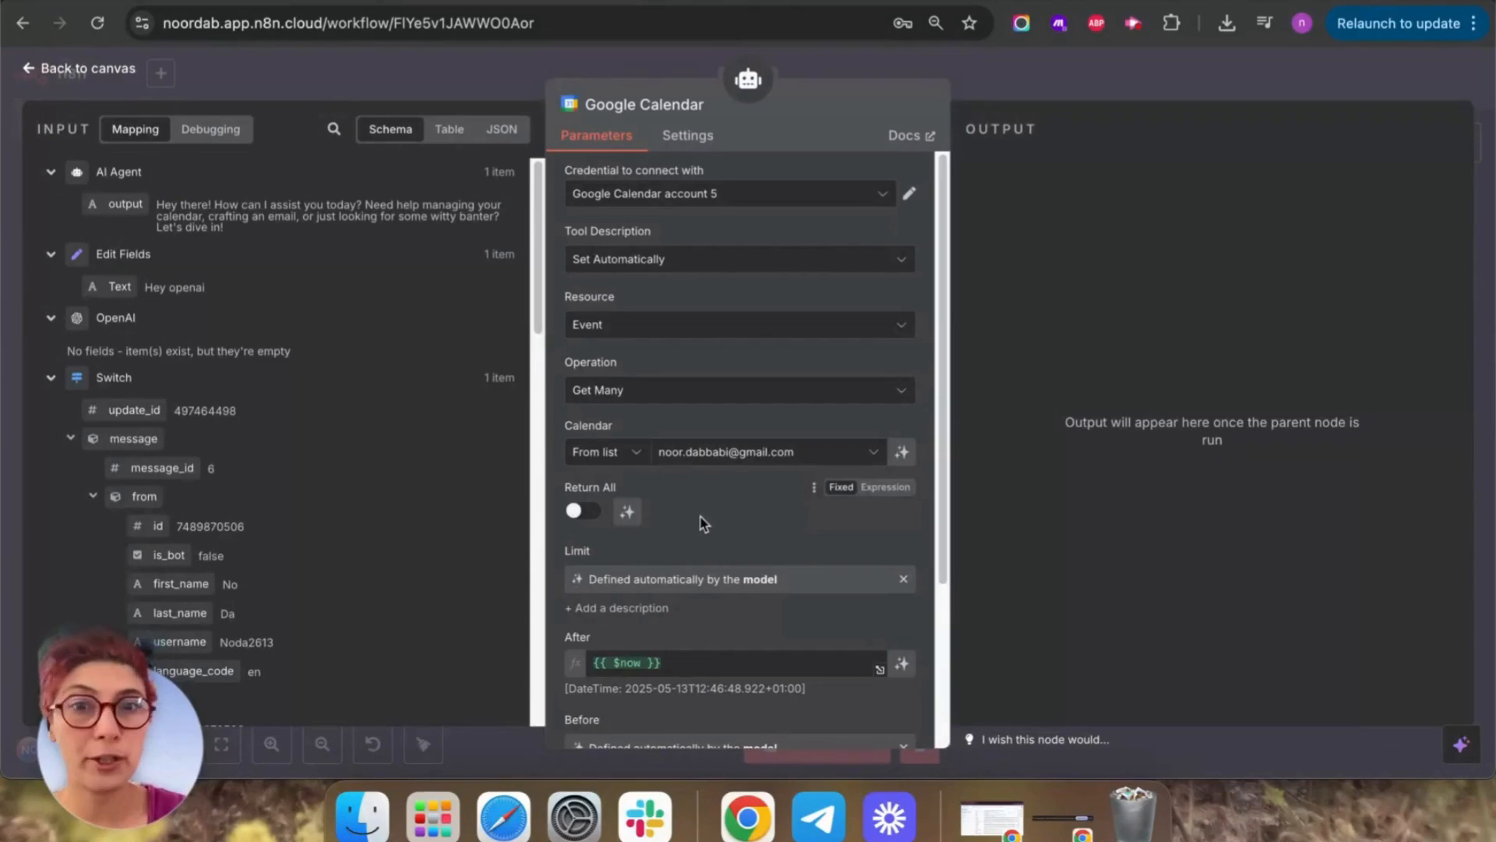
{"action": "scroll", "coordinate": [773, 312], "scroll_direction": "down", "scroll_amount": 3}
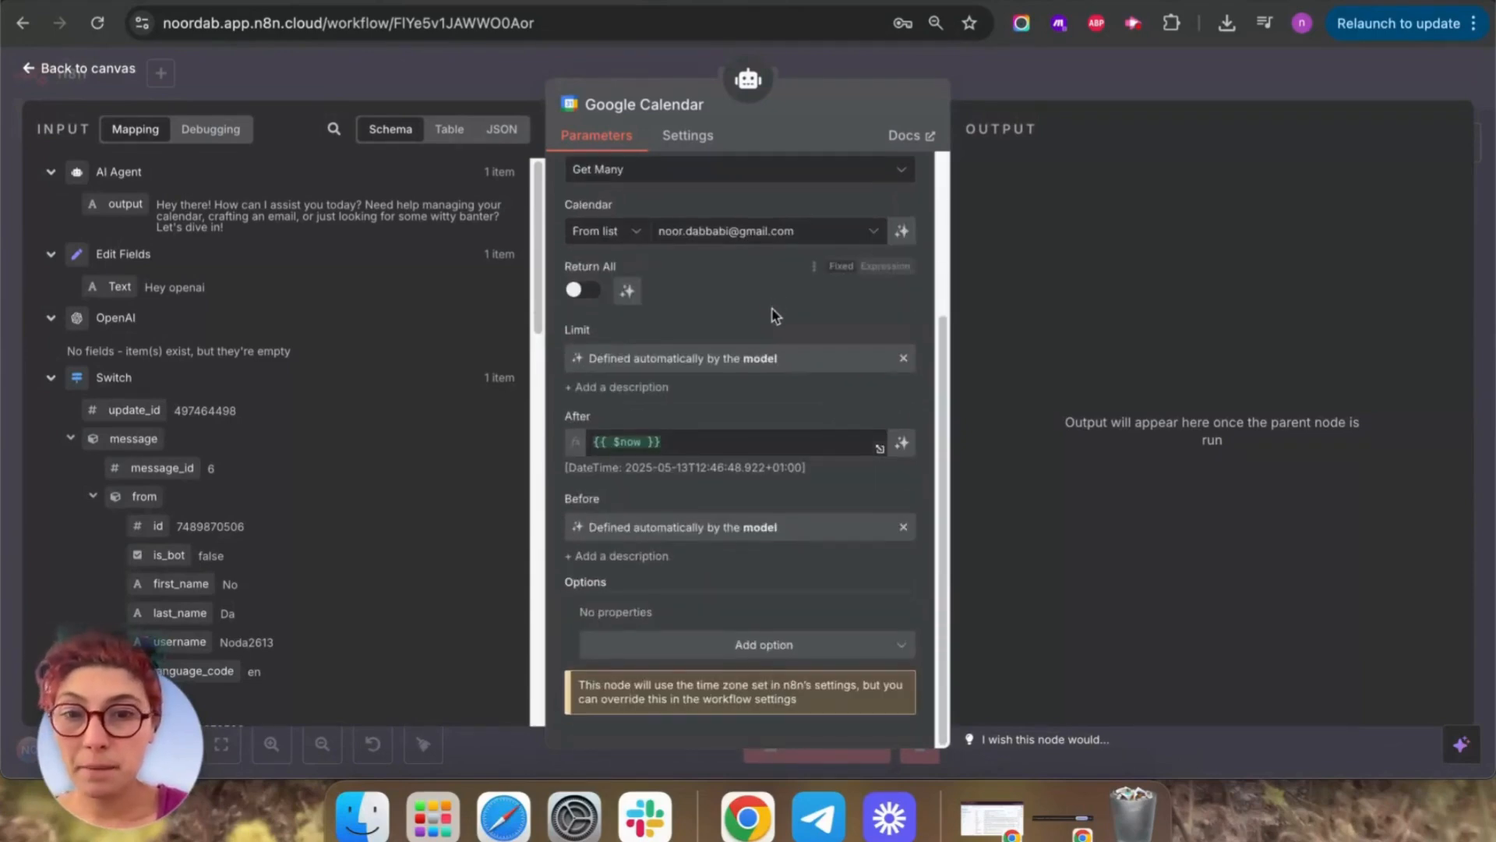
{"action": "left_click", "coordinate": [35, 68]}
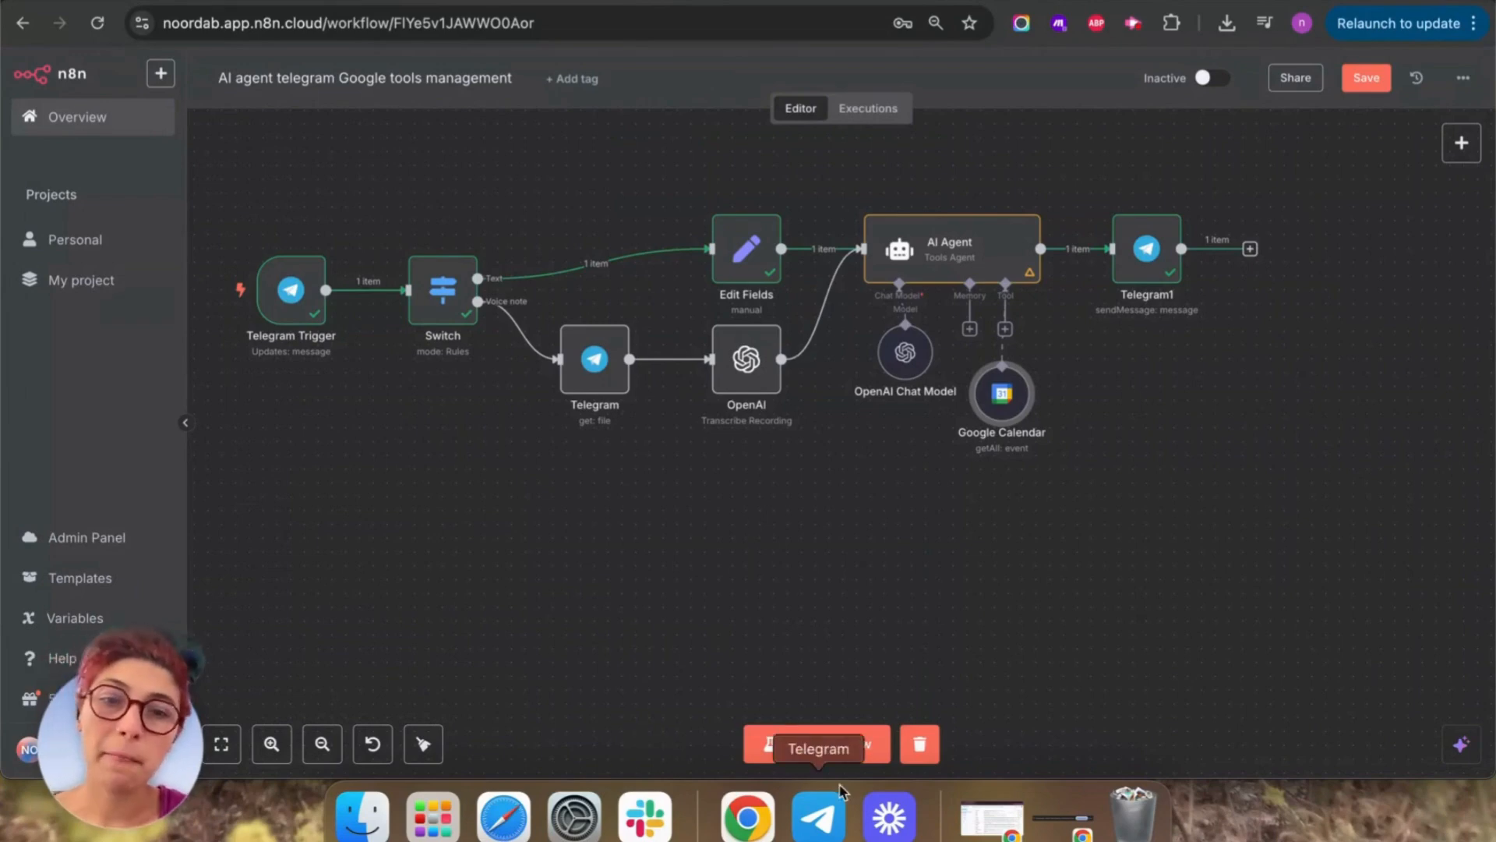
{"action": "left_click", "coordinate": [841, 745]}
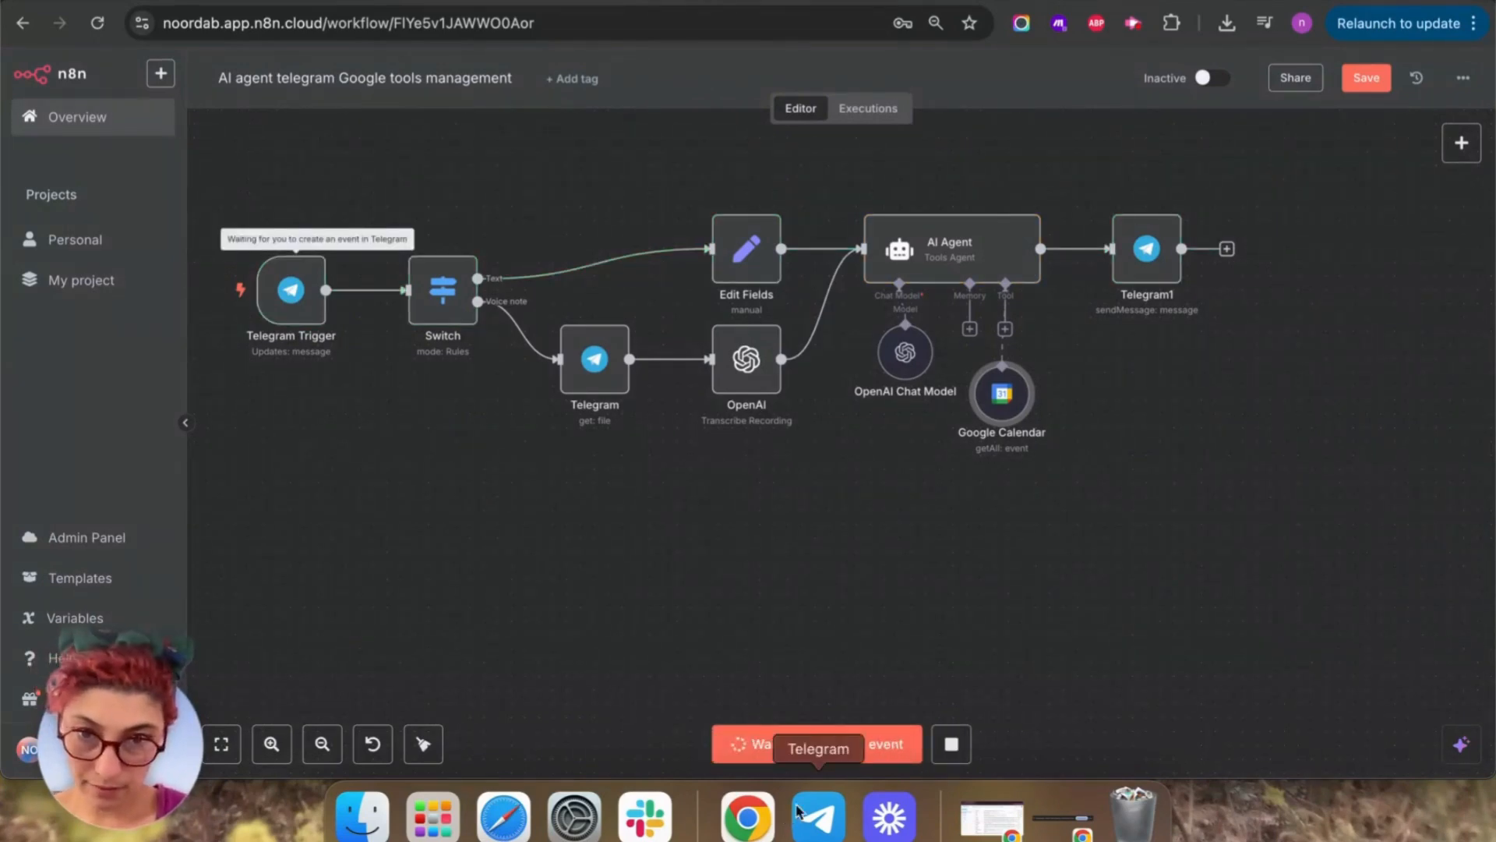
{"action": "left_click", "coordinate": [817, 815]}
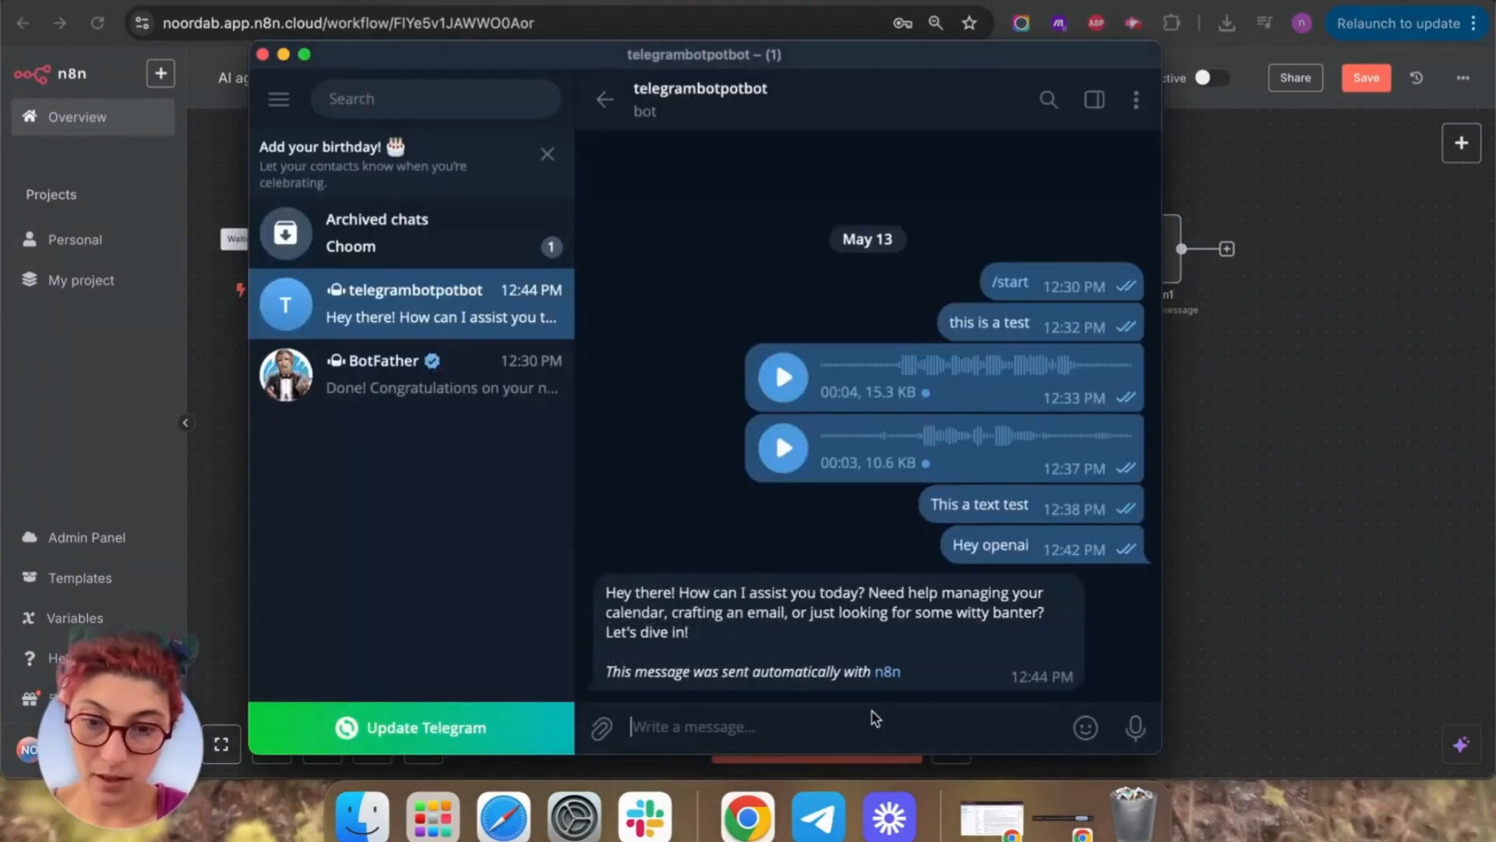
Ask the bot for today's calendar events and heart-react to its 'no events' reply.
{"action": "type", "text": "can you get"}
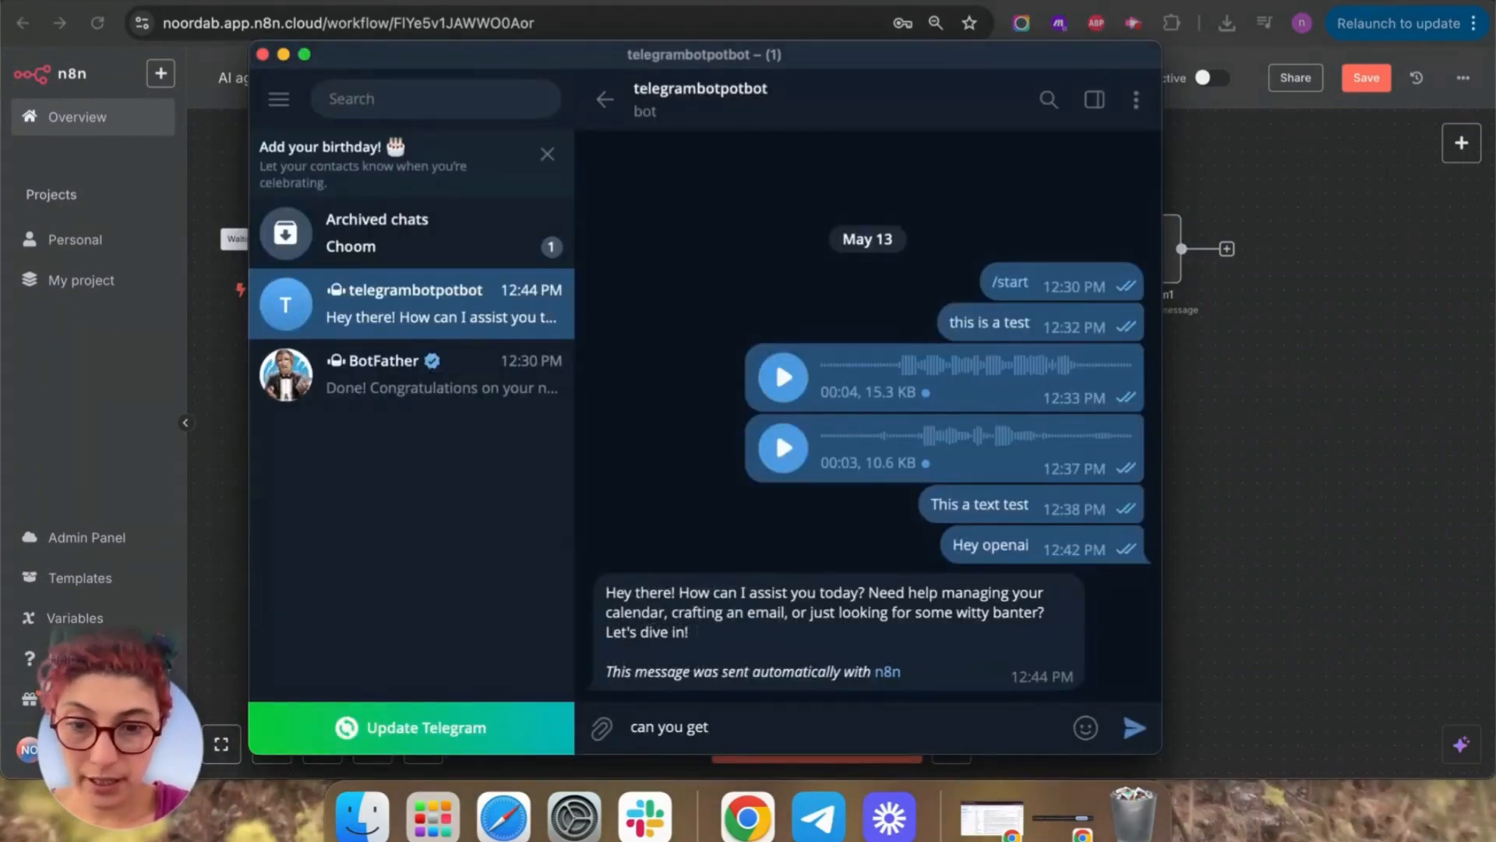
{"action": "type", "text": " the ev"}
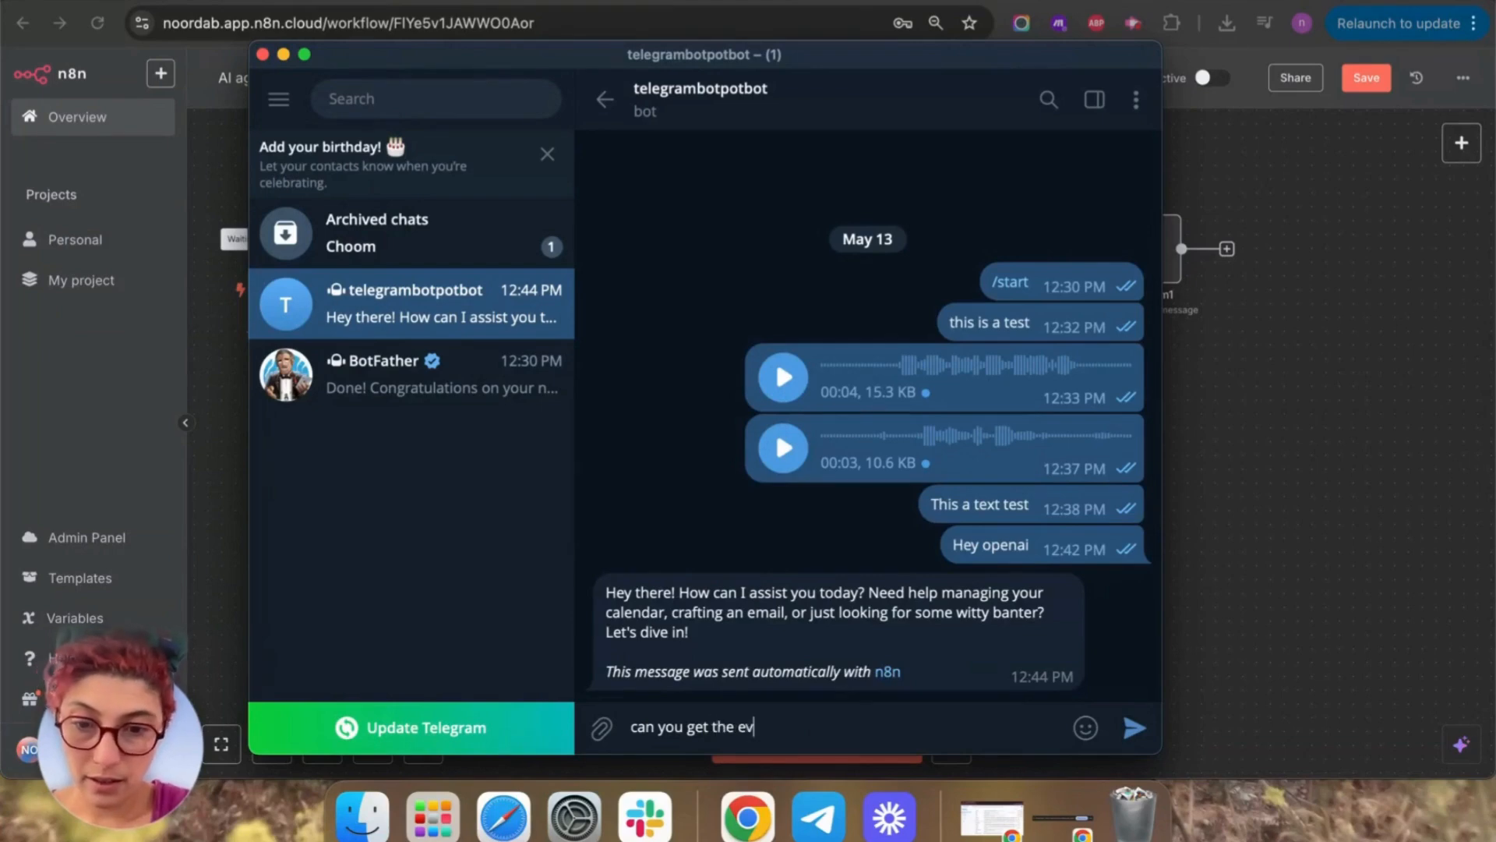
{"action": "type", "text": "ent"}
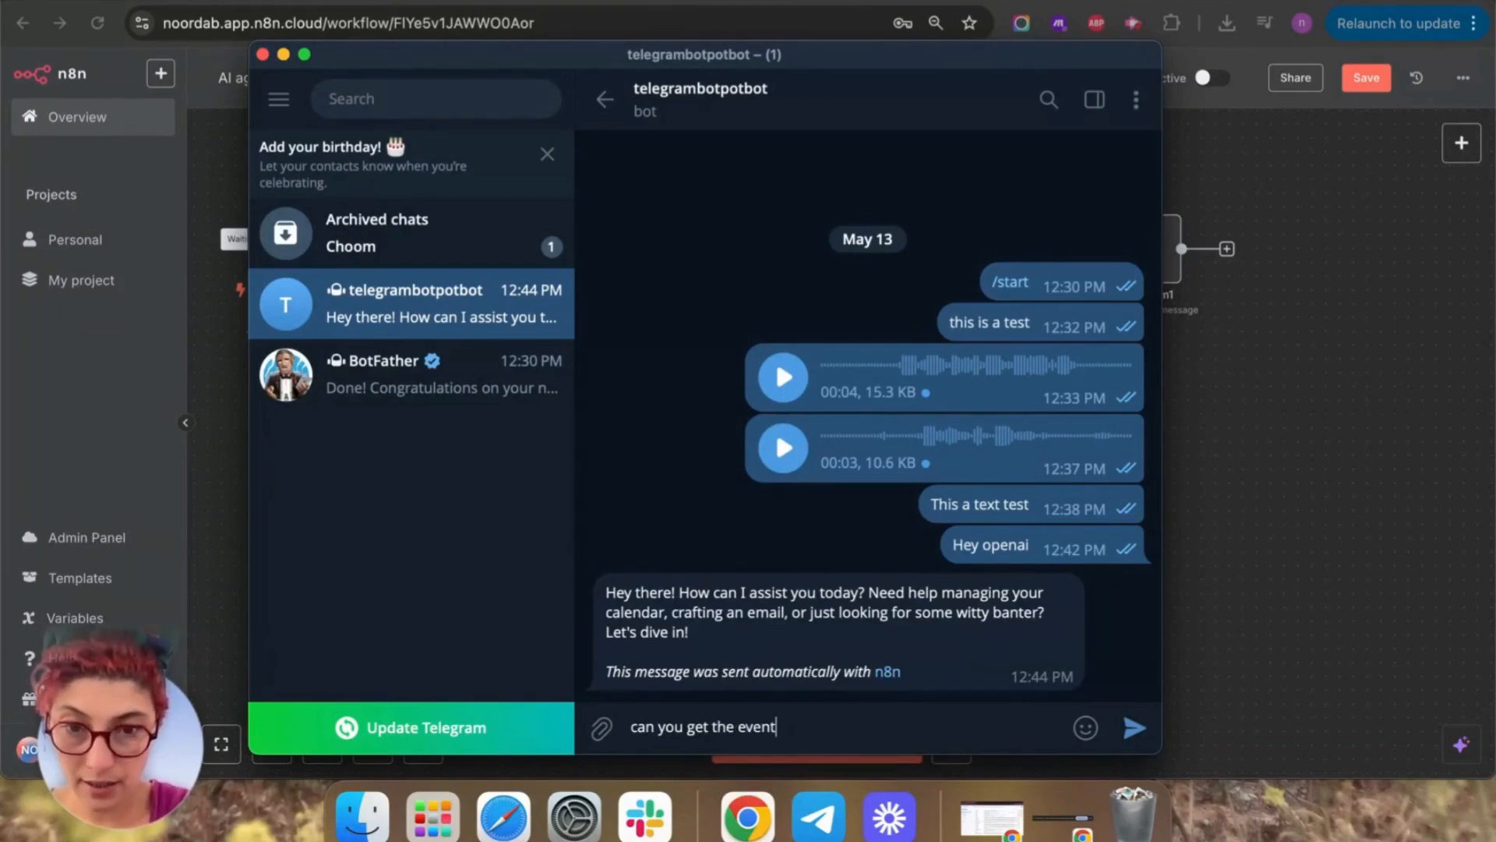
{"action": "type", "text": "i i havr "}
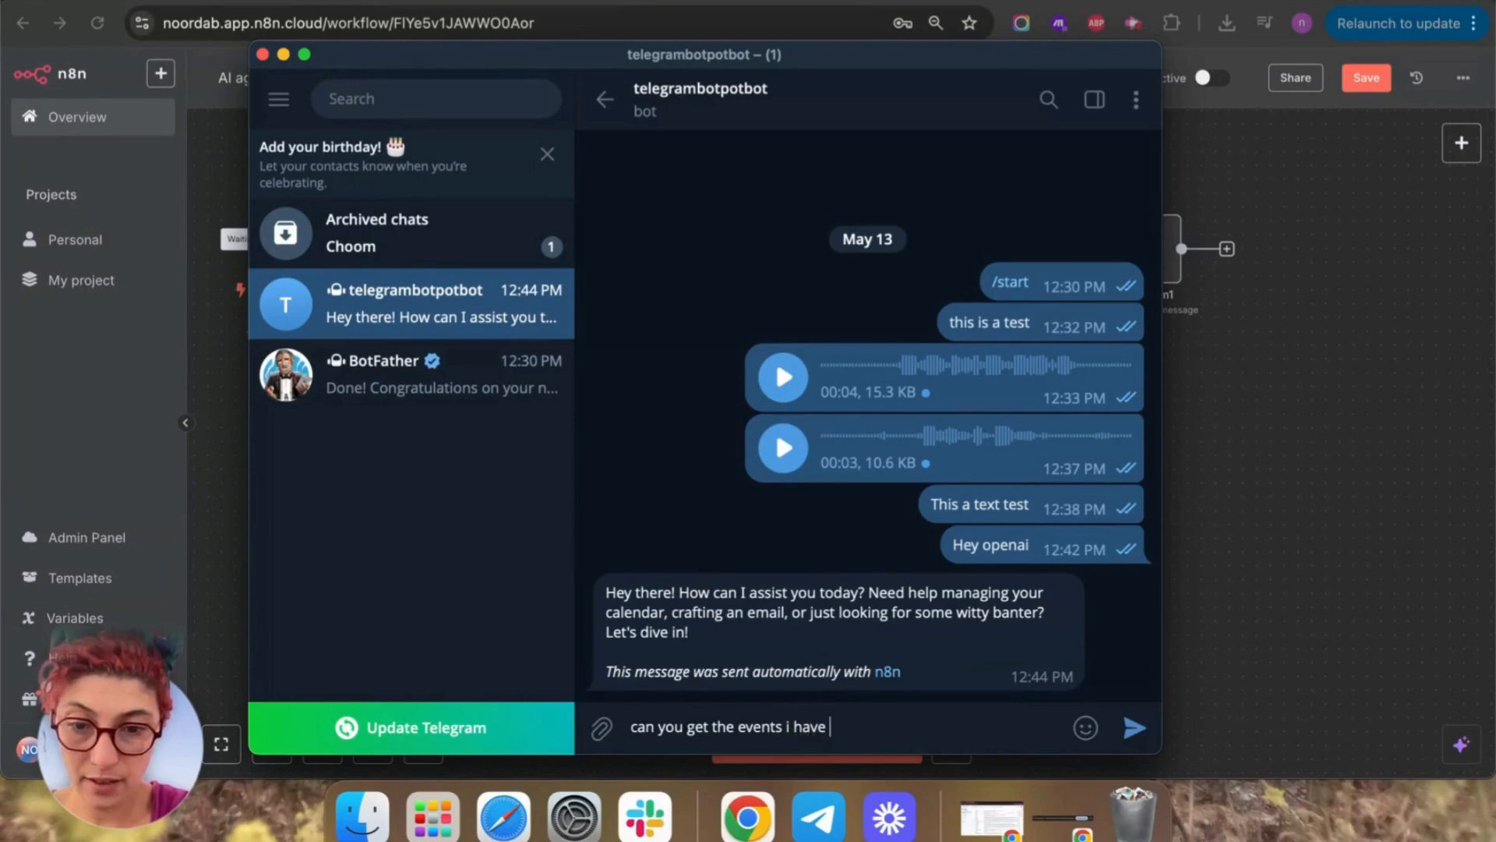
{"action": "type", "text": "today on my c"}
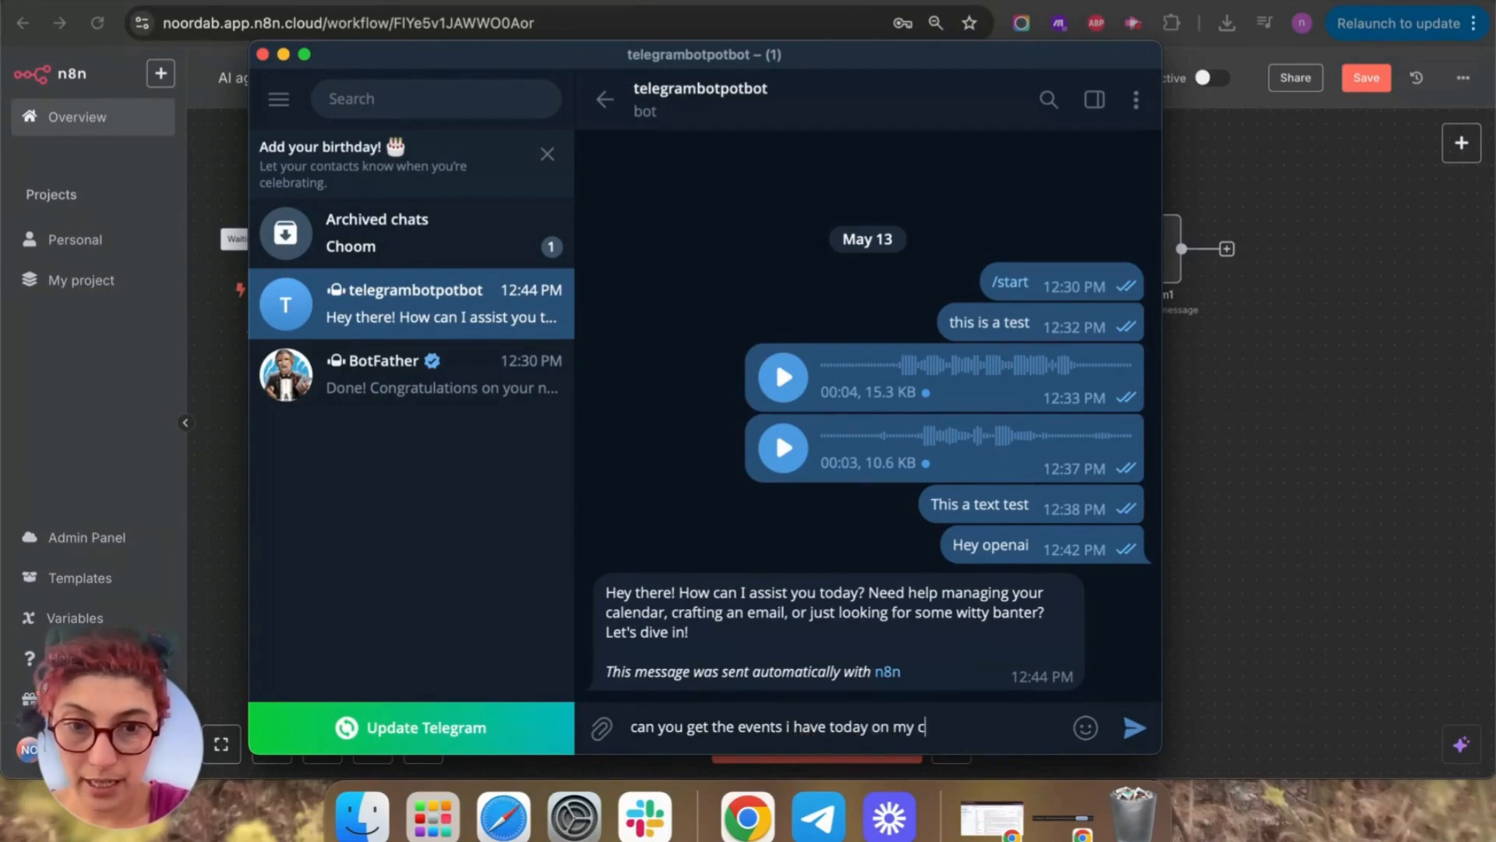
{"action": "type", "text": "alen"}
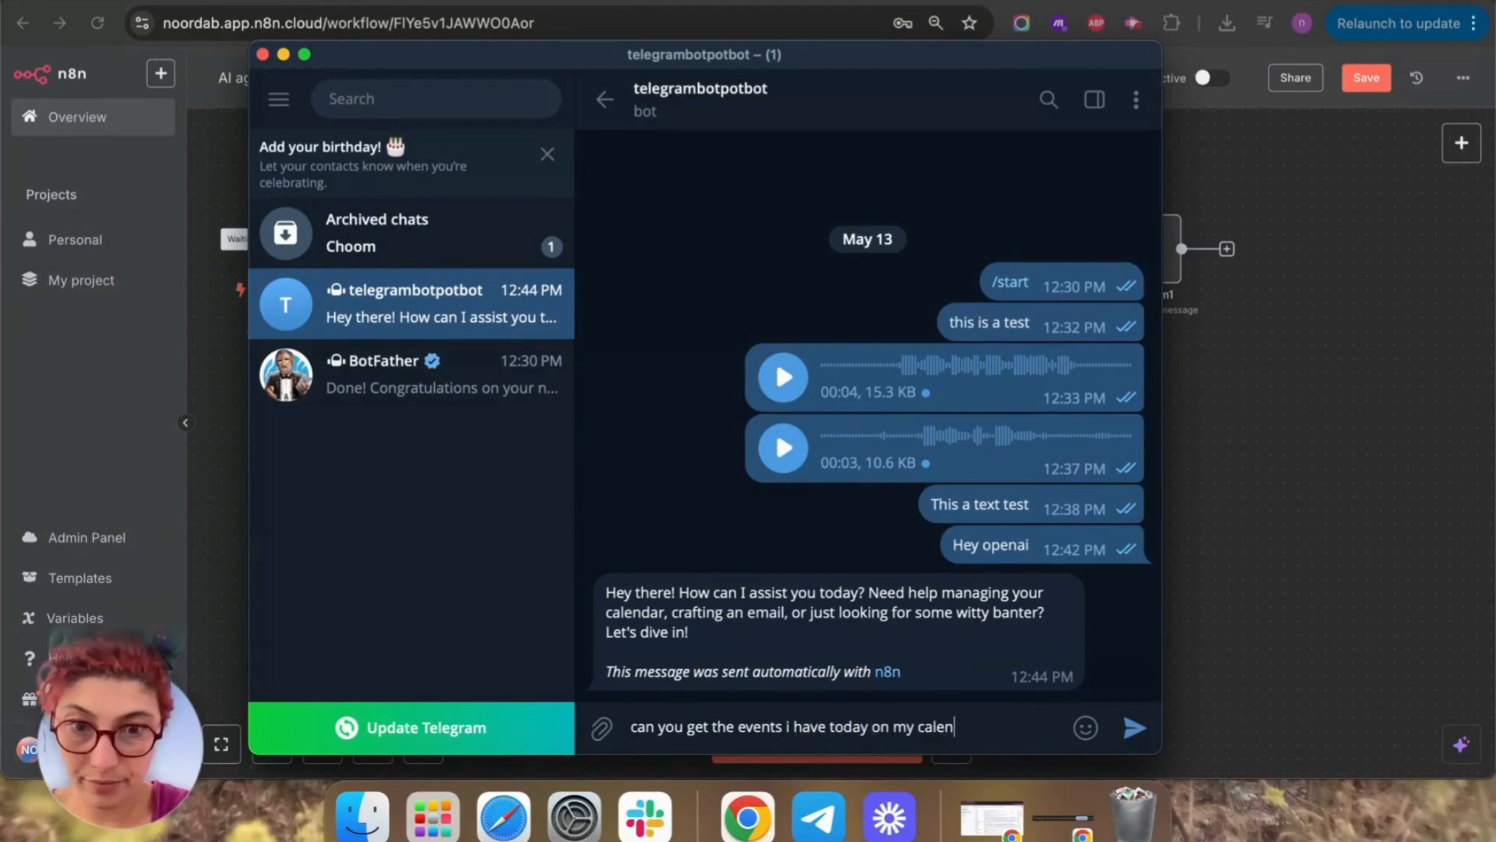
{"action": "type", "text": "addar"}
{"action": "key", "text": "Return"}
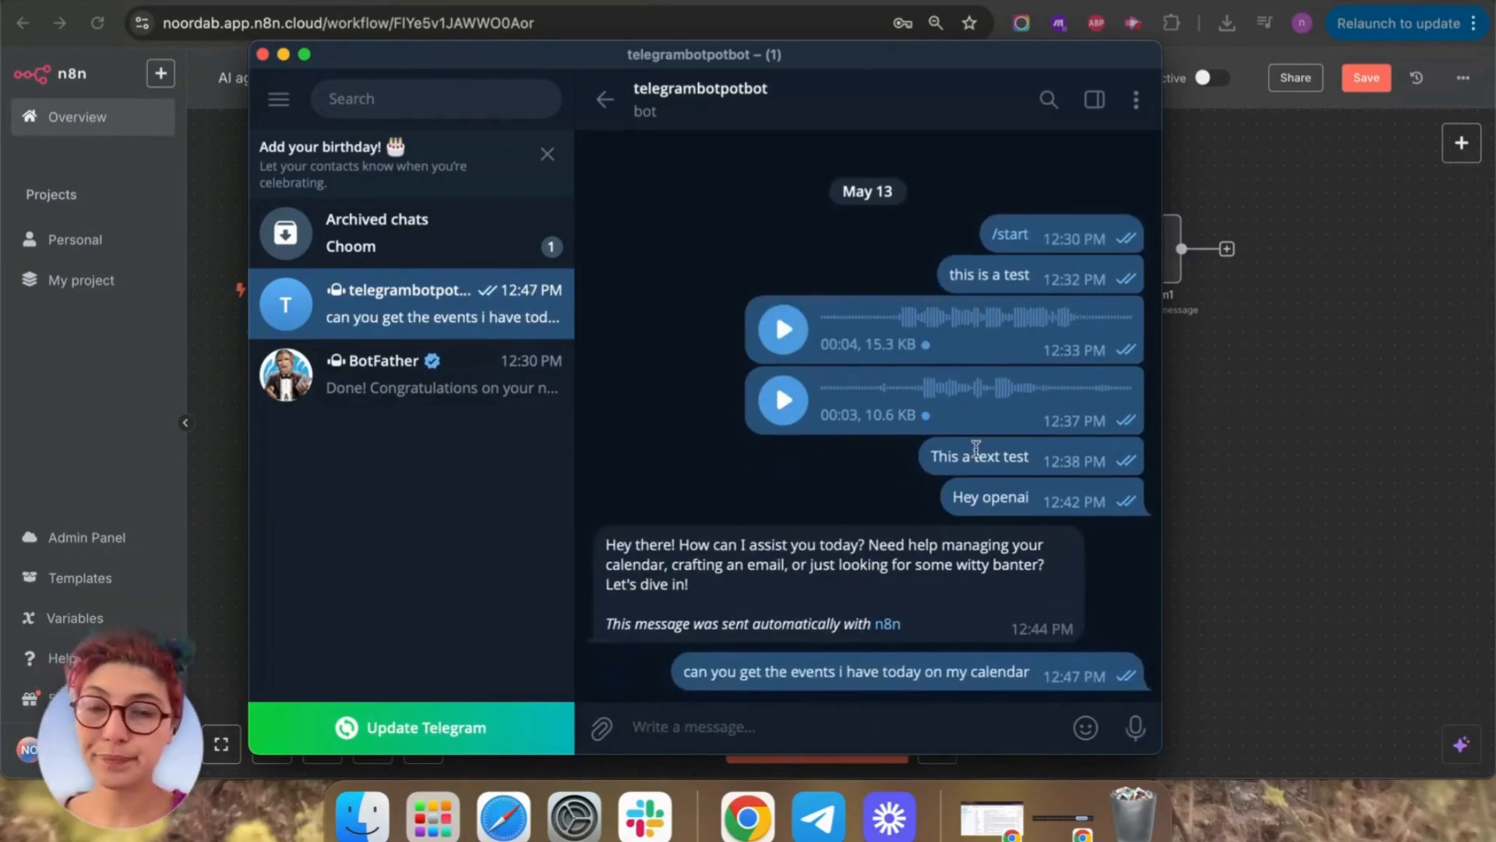
{"action": "left_click", "coordinate": [1350, 427]}
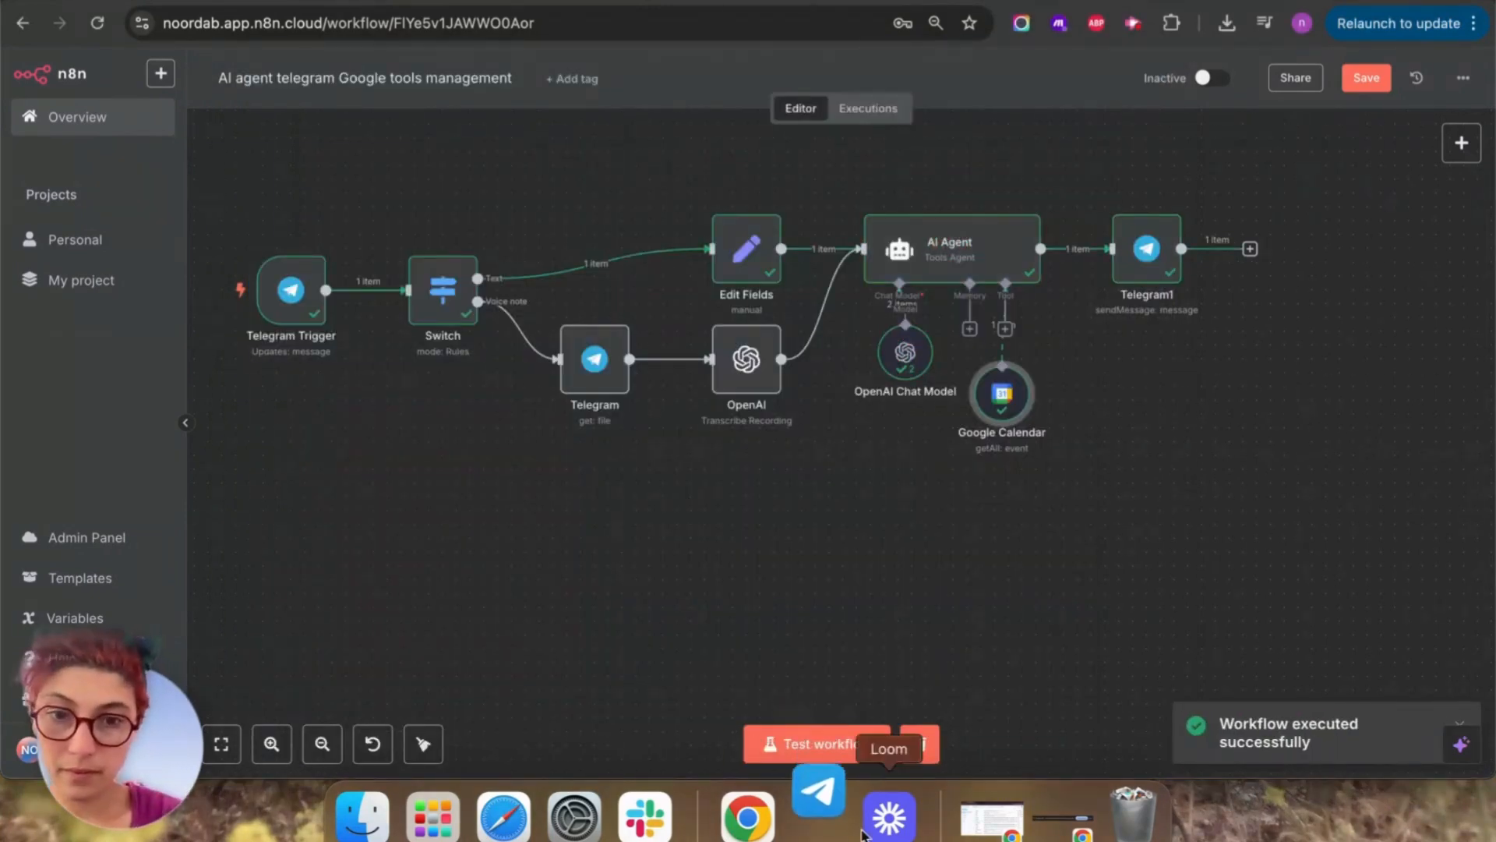
{"action": "left_click", "coordinate": [818, 816]}
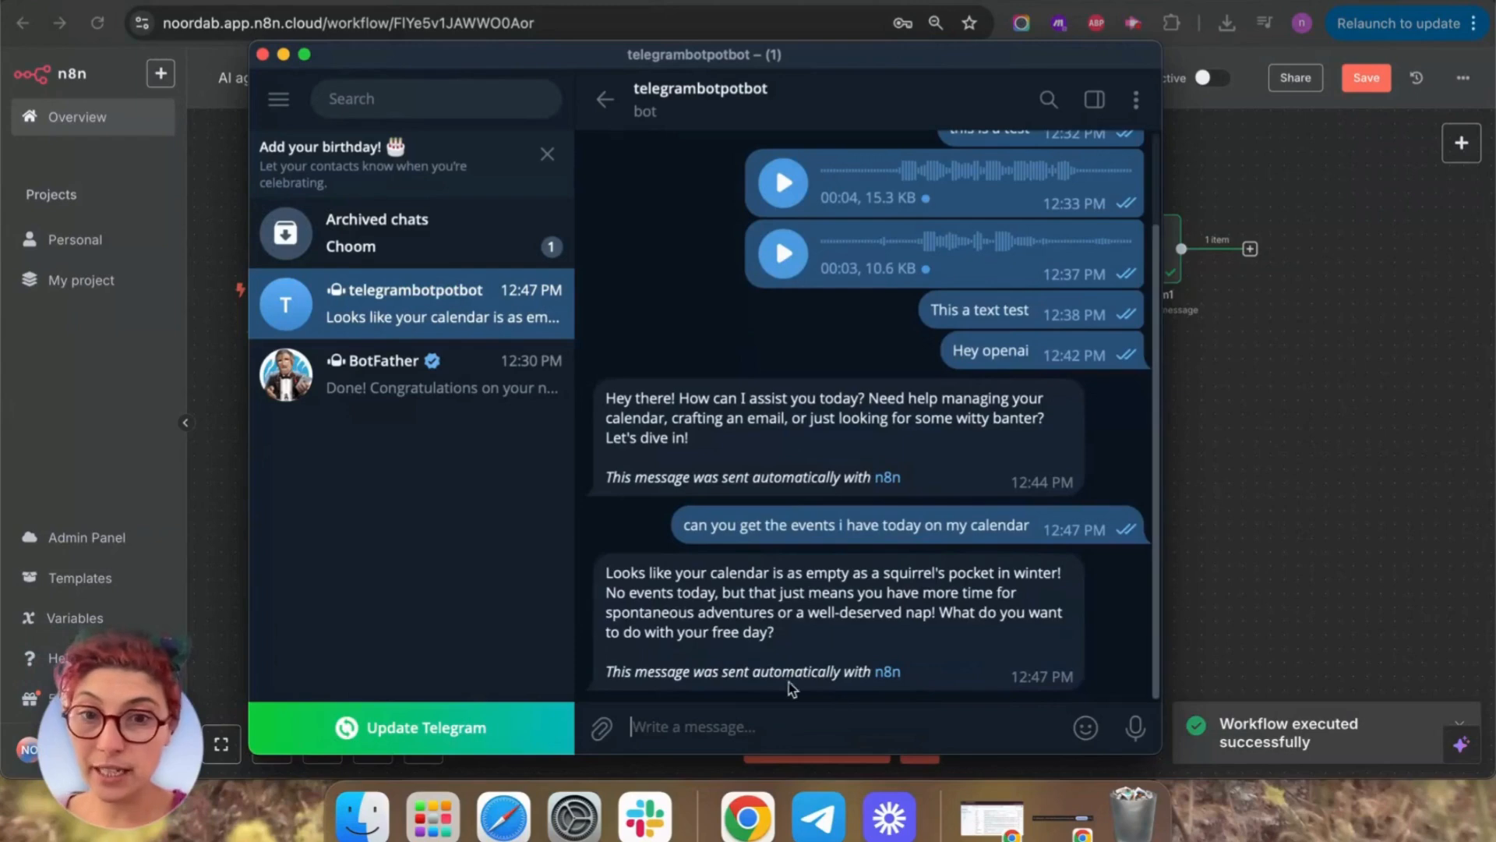
{"action": "double_click", "coordinate": [931, 578]}
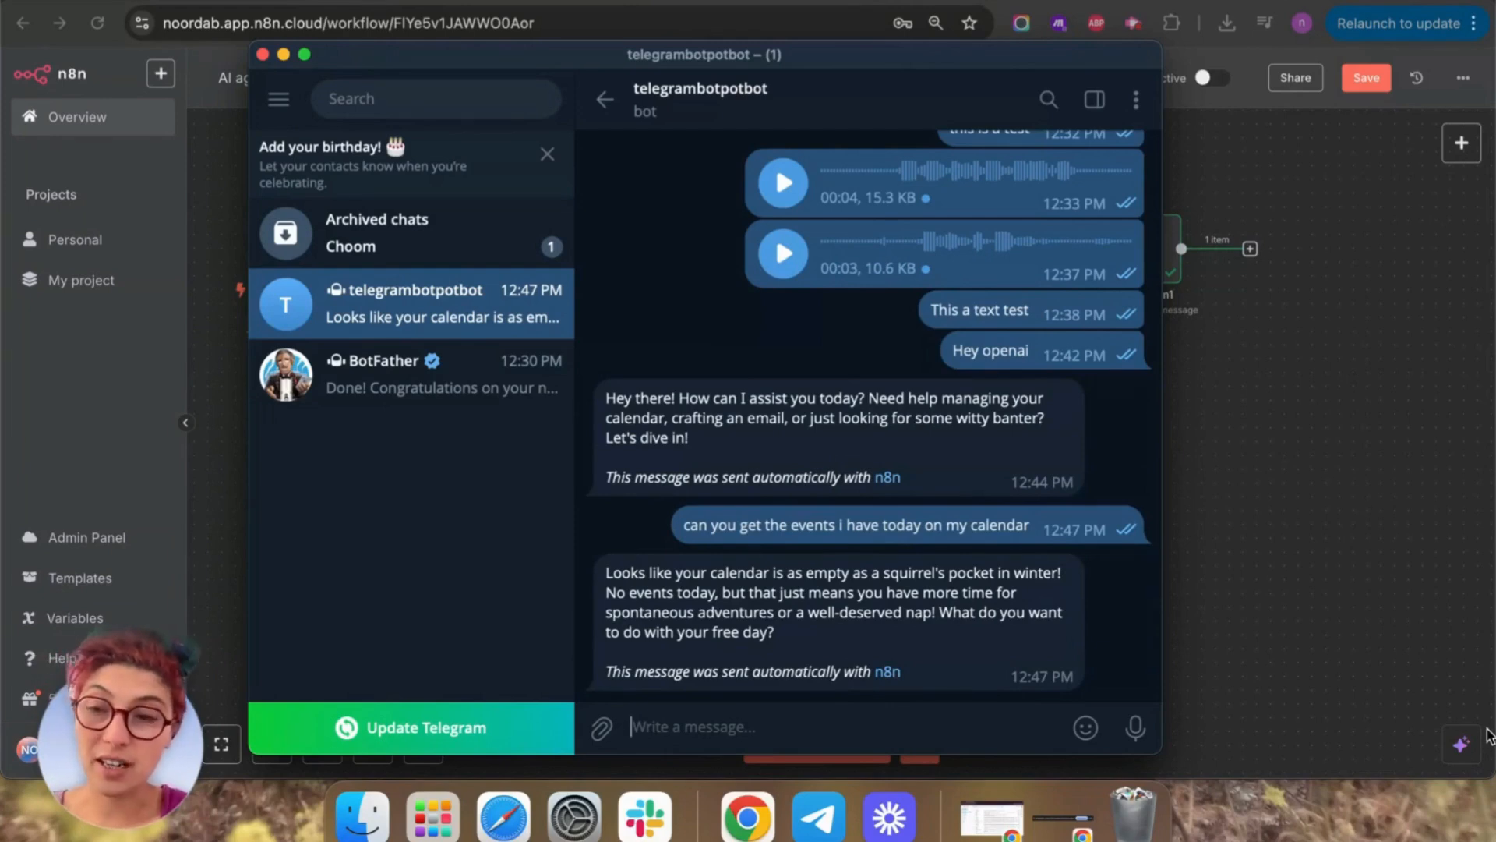
{"action": "left_click", "coordinate": [1492, 553]}
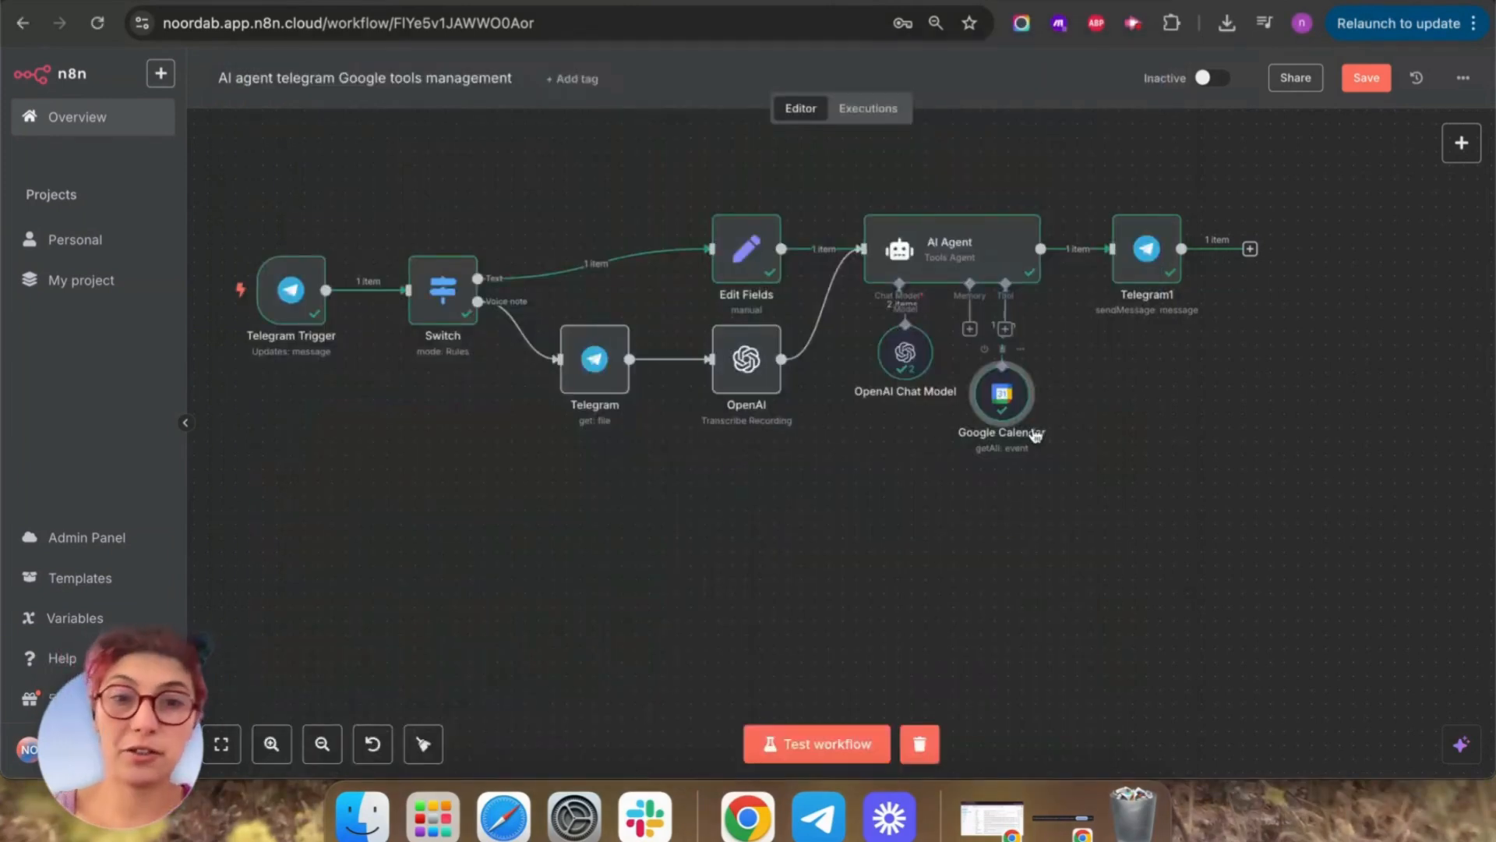
Rename the Google Calendar tool node to 'Get events'.
{"action": "right_click", "coordinate": [996, 399]}
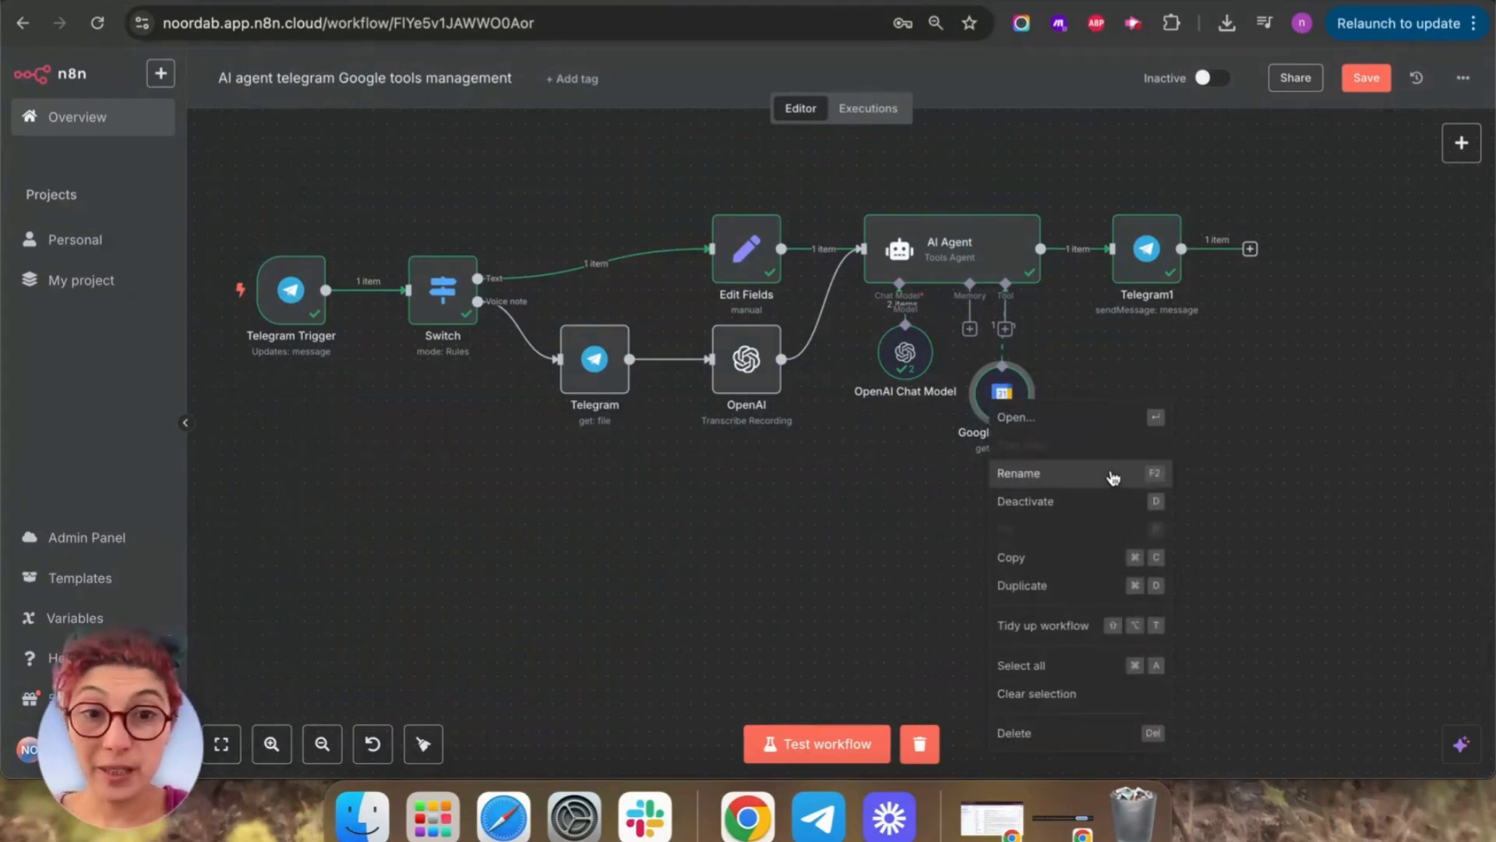
{"action": "left_click", "coordinate": [1113, 473]}
{"action": "key", "text": "BackSpace"}
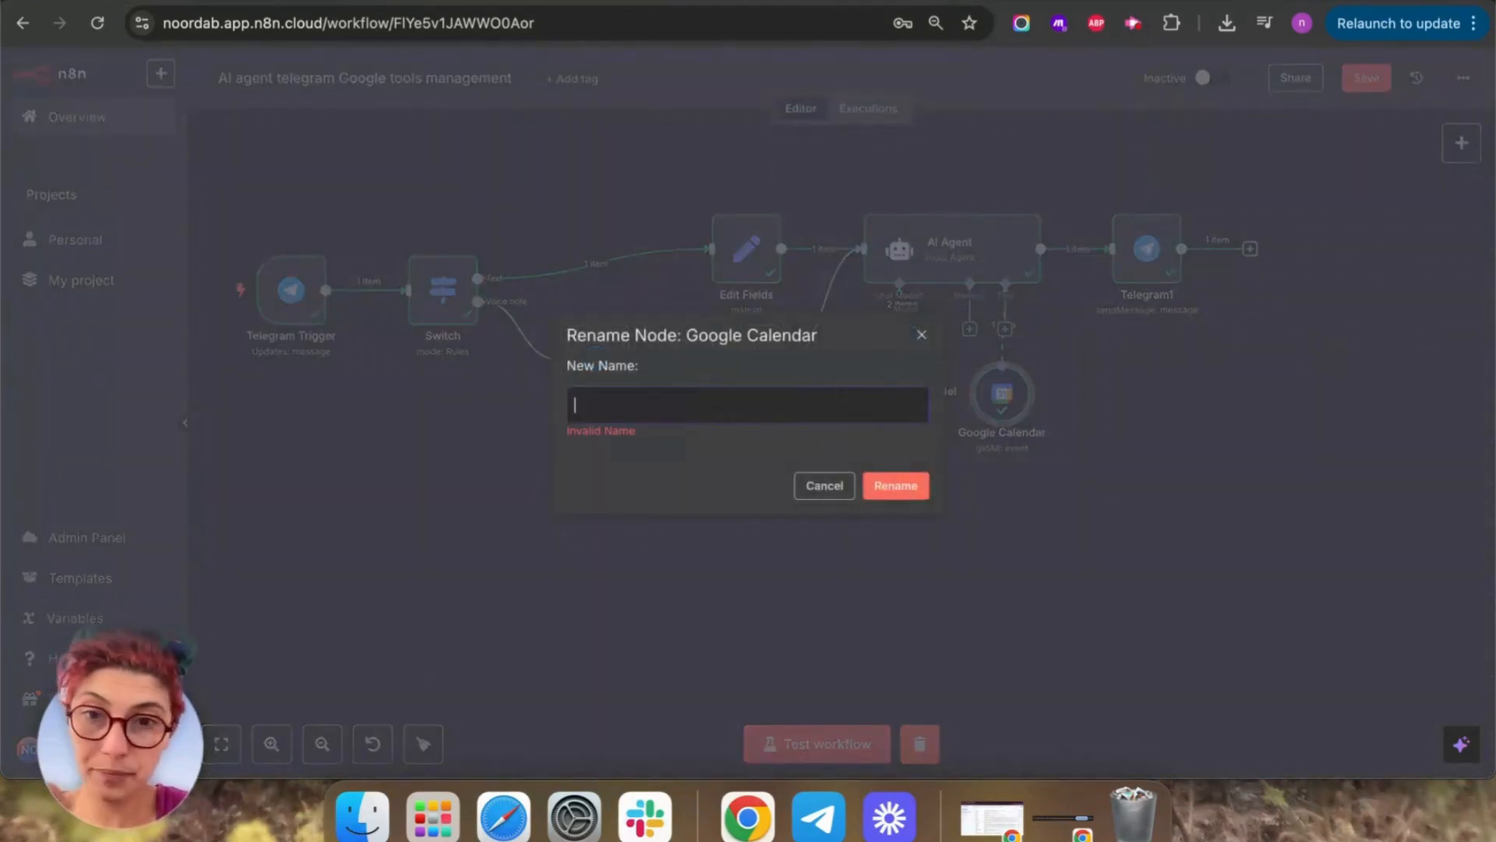
{"action": "type", "text": "Get"}
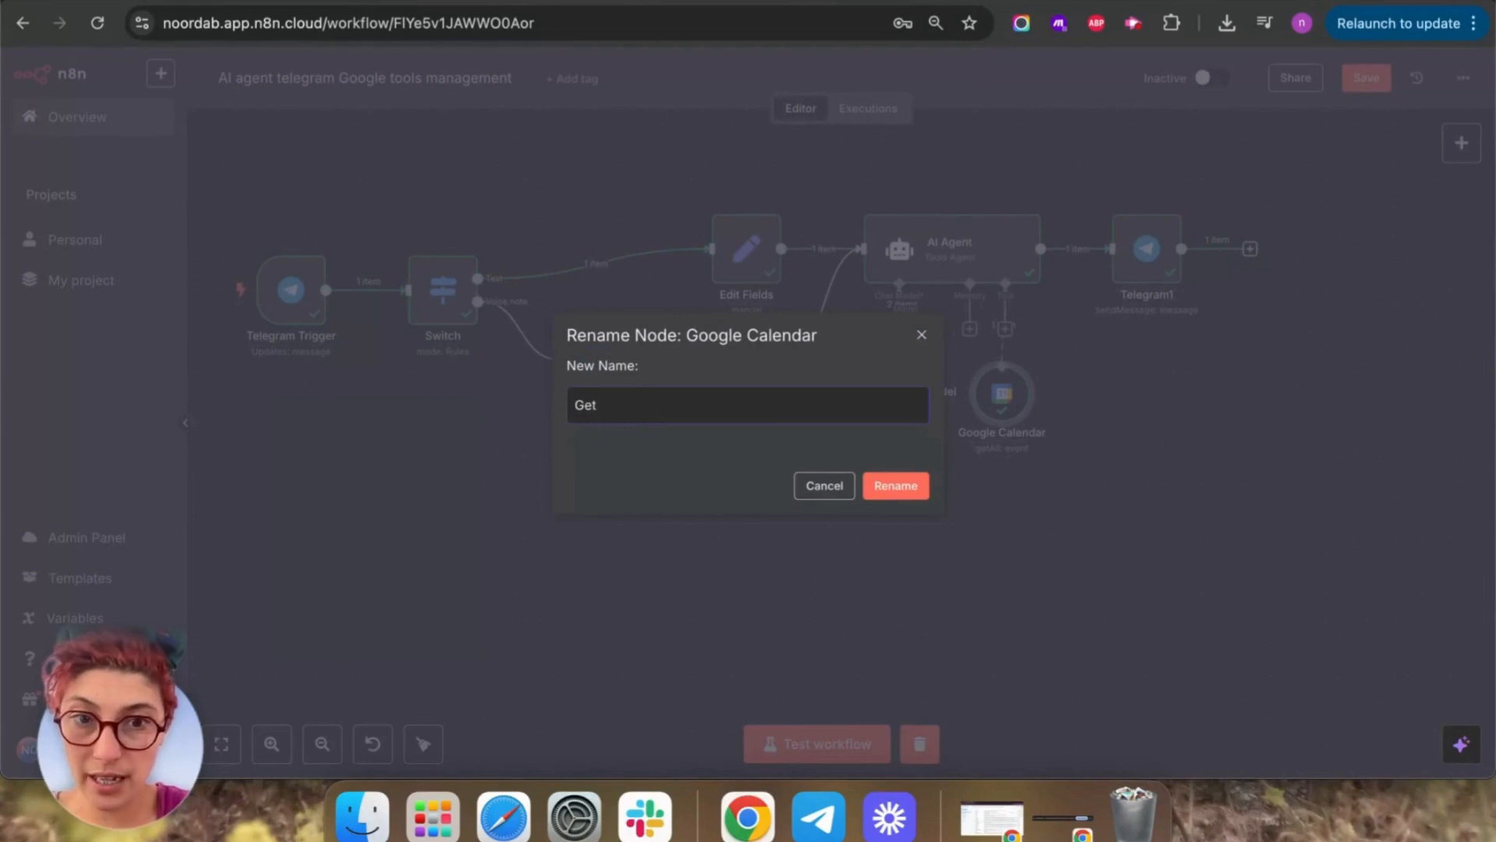
{"action": "type", "text": " events"}
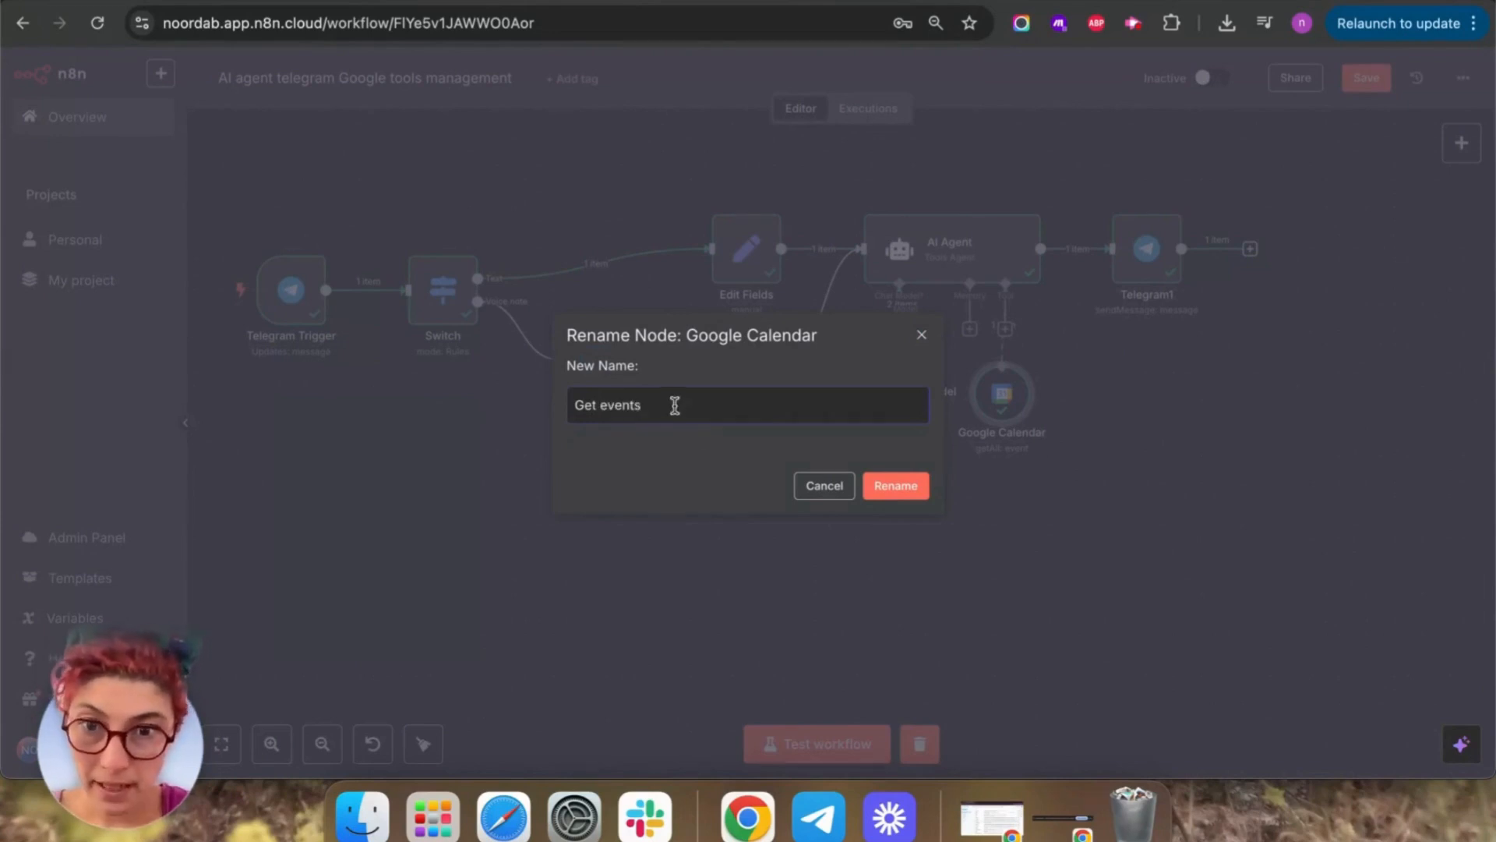
{"action": "left_click_drag", "start_coordinate": [671, 404], "coordinate": [527, 419]}
{"action": "left_click", "coordinate": [896, 485]}
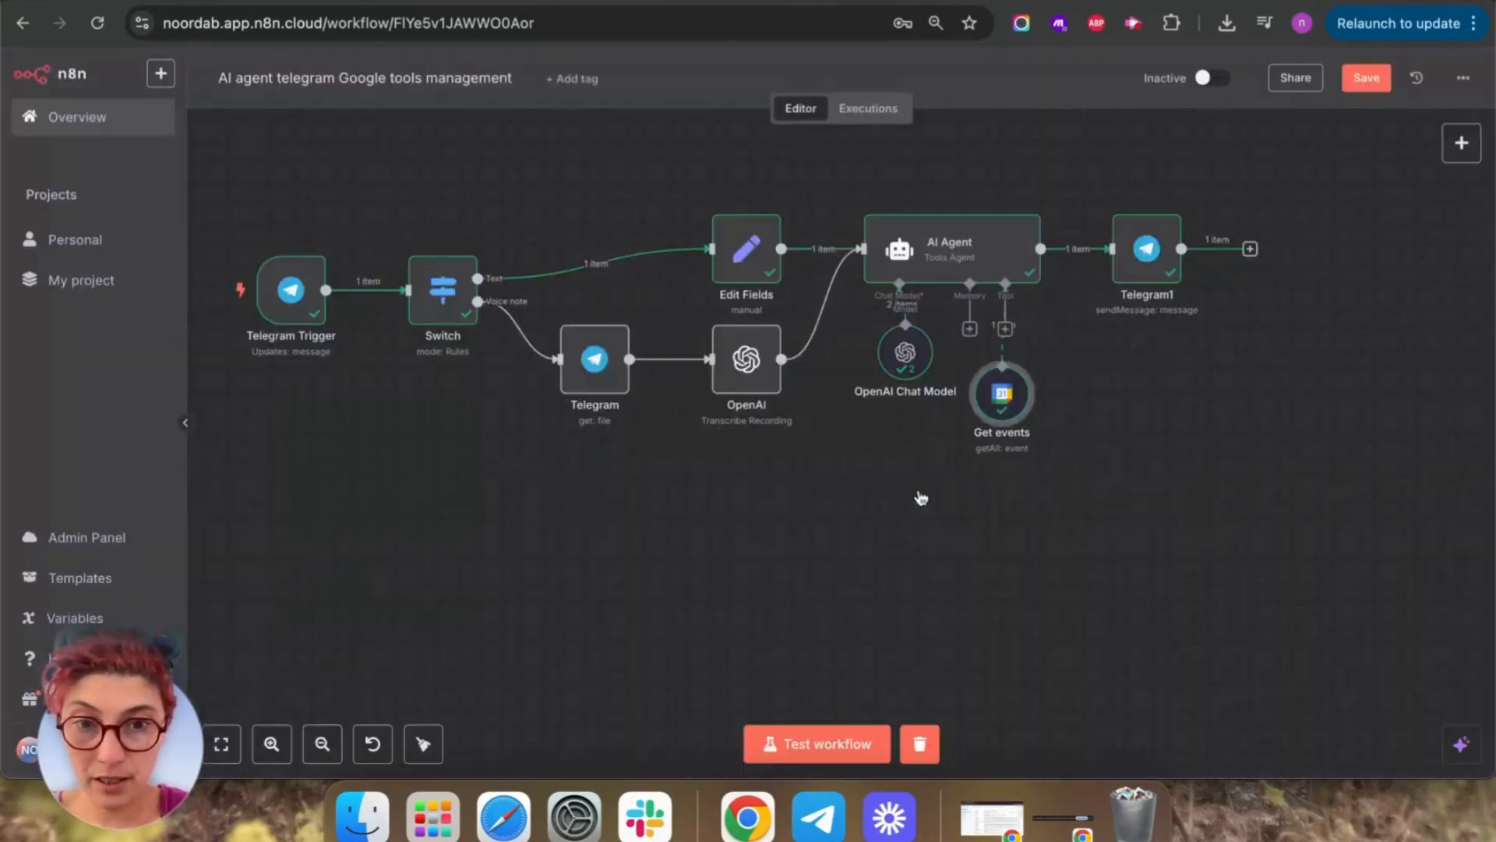
Add 'You have access to my Get events calendar tool…' to the system message and re-test the agent.
{"action": "double_click", "coordinate": [949, 239]}
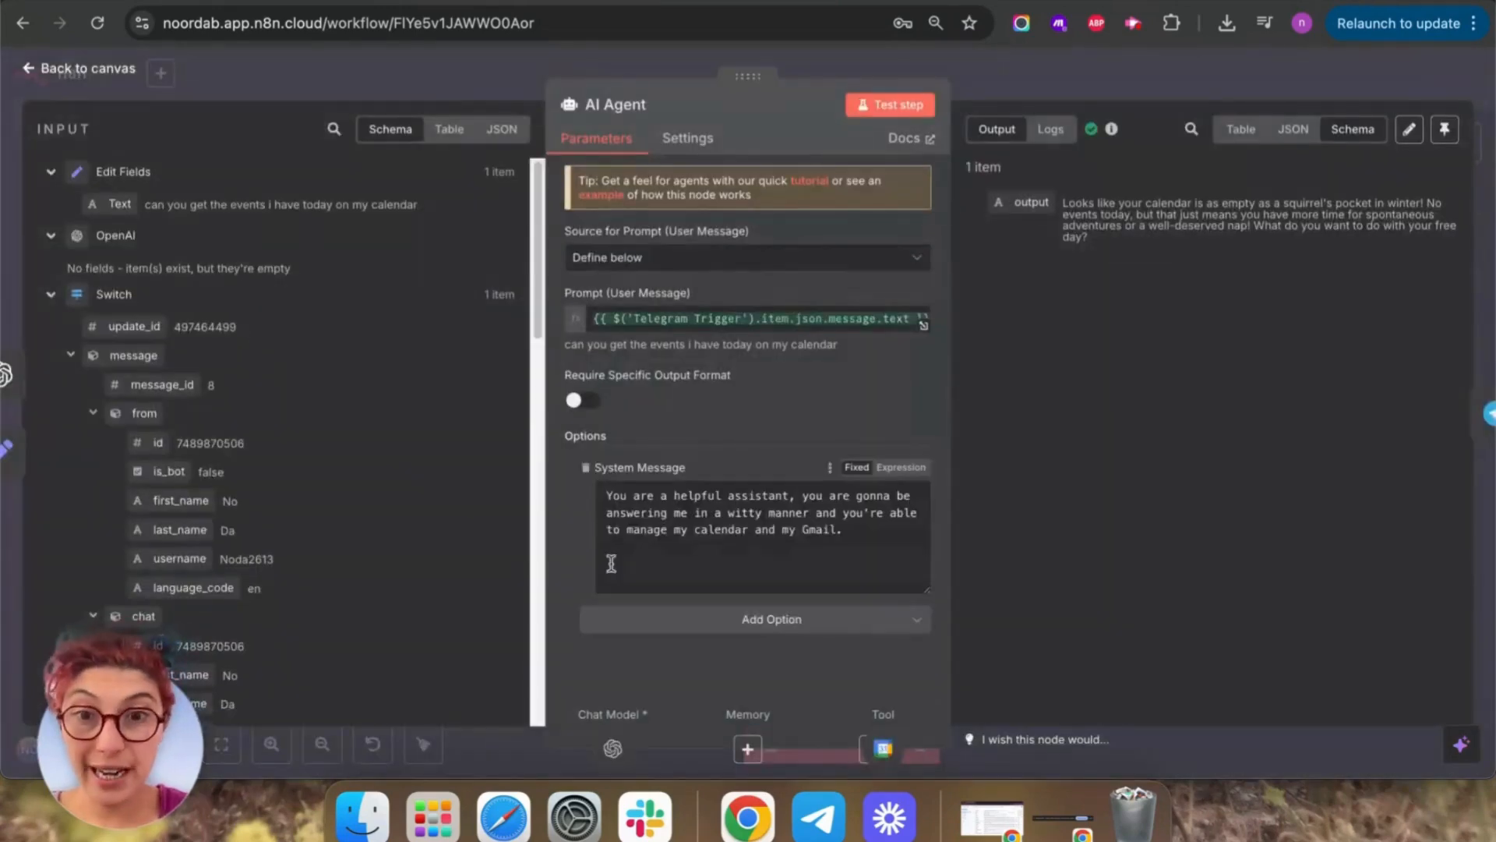
{"action": "left_click", "coordinate": [867, 547]}
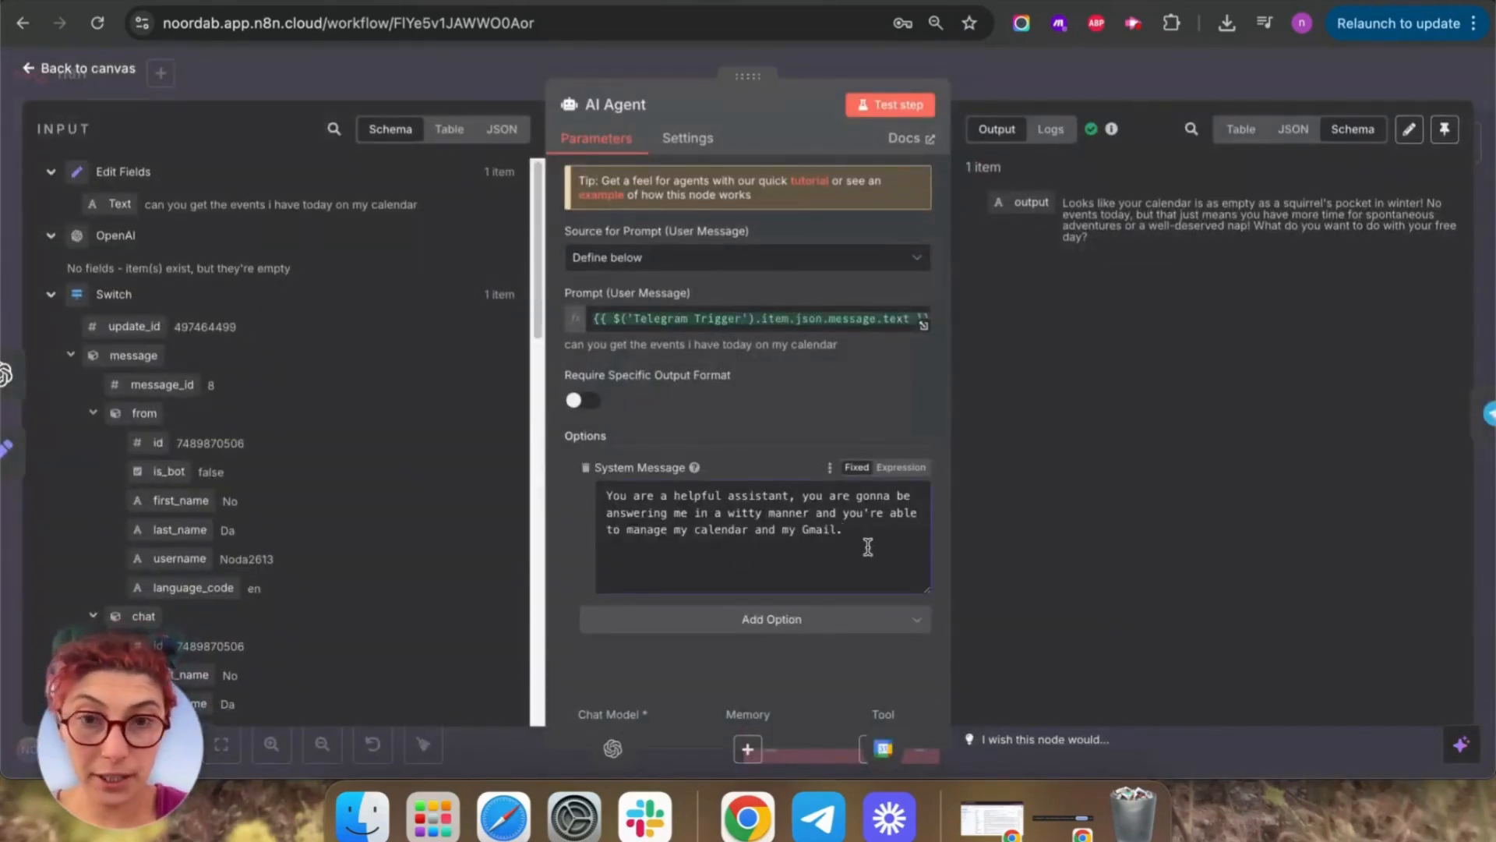
{"action": "key", "text": "Return"}
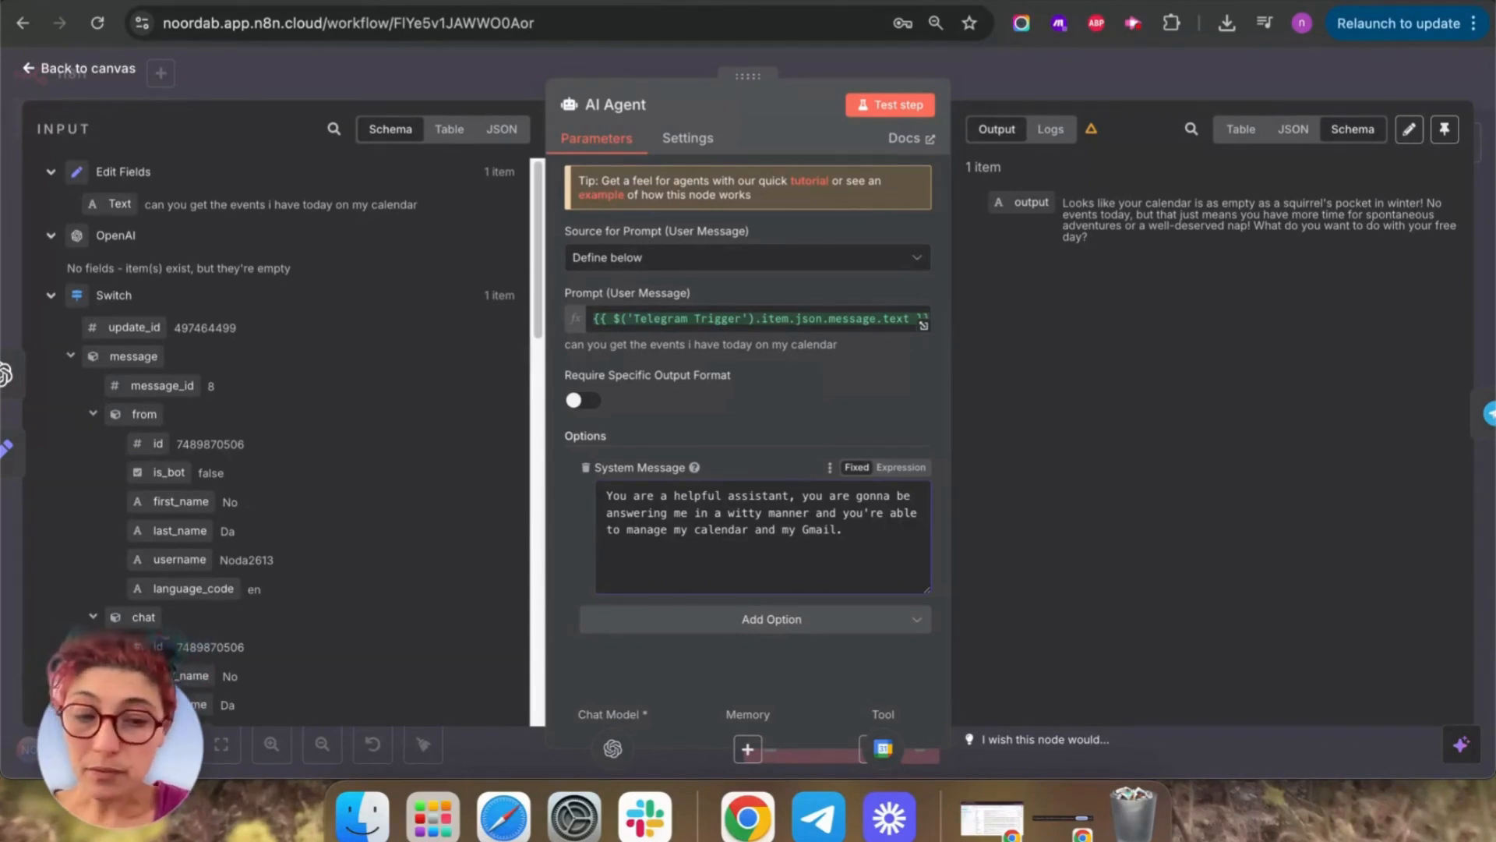
{"action": "type", "text": "You "}
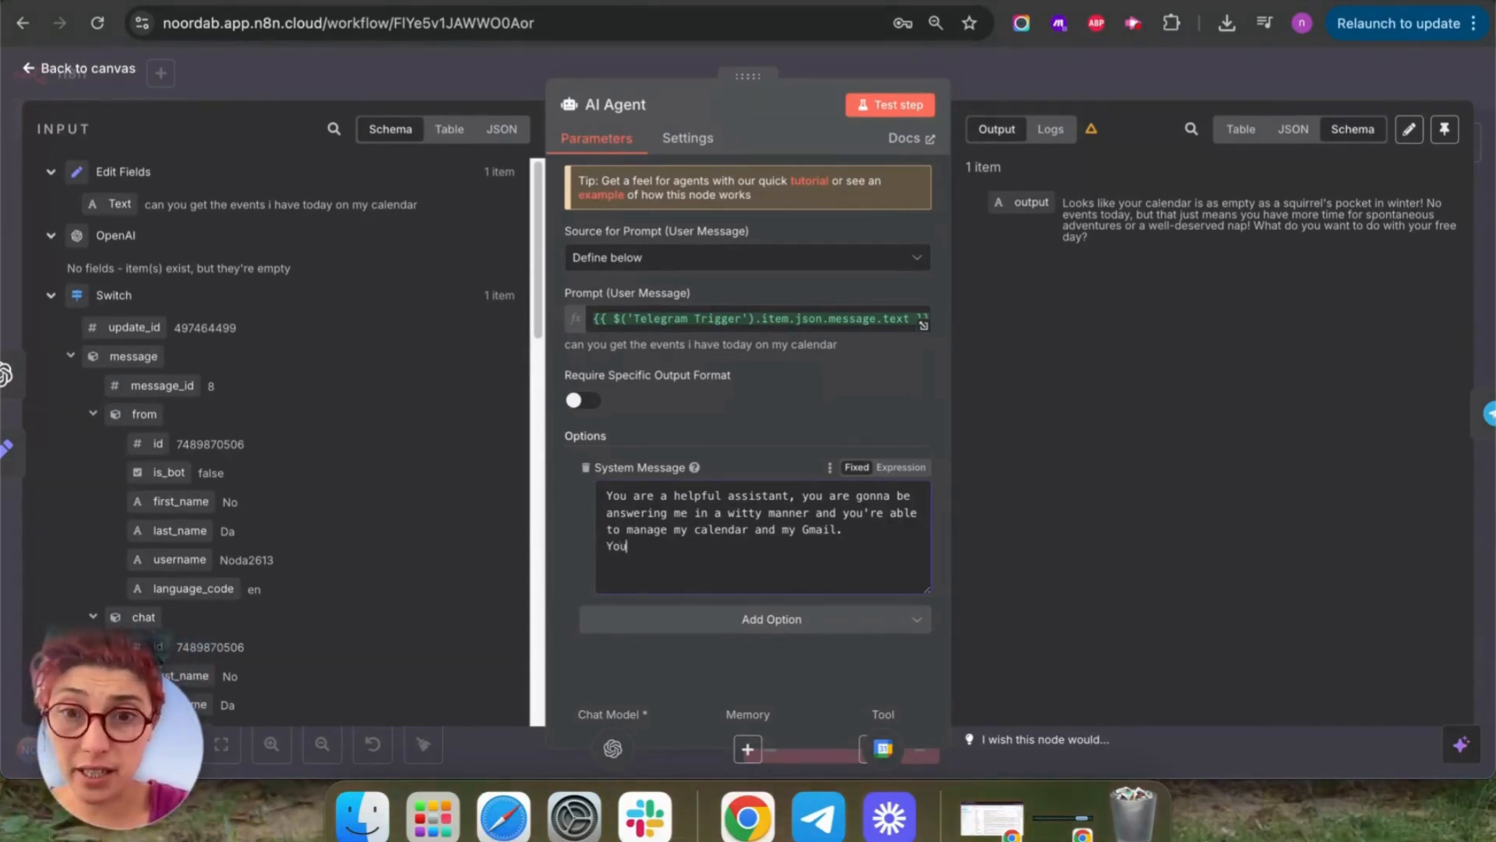
{"action": "type", "text": "have access"}
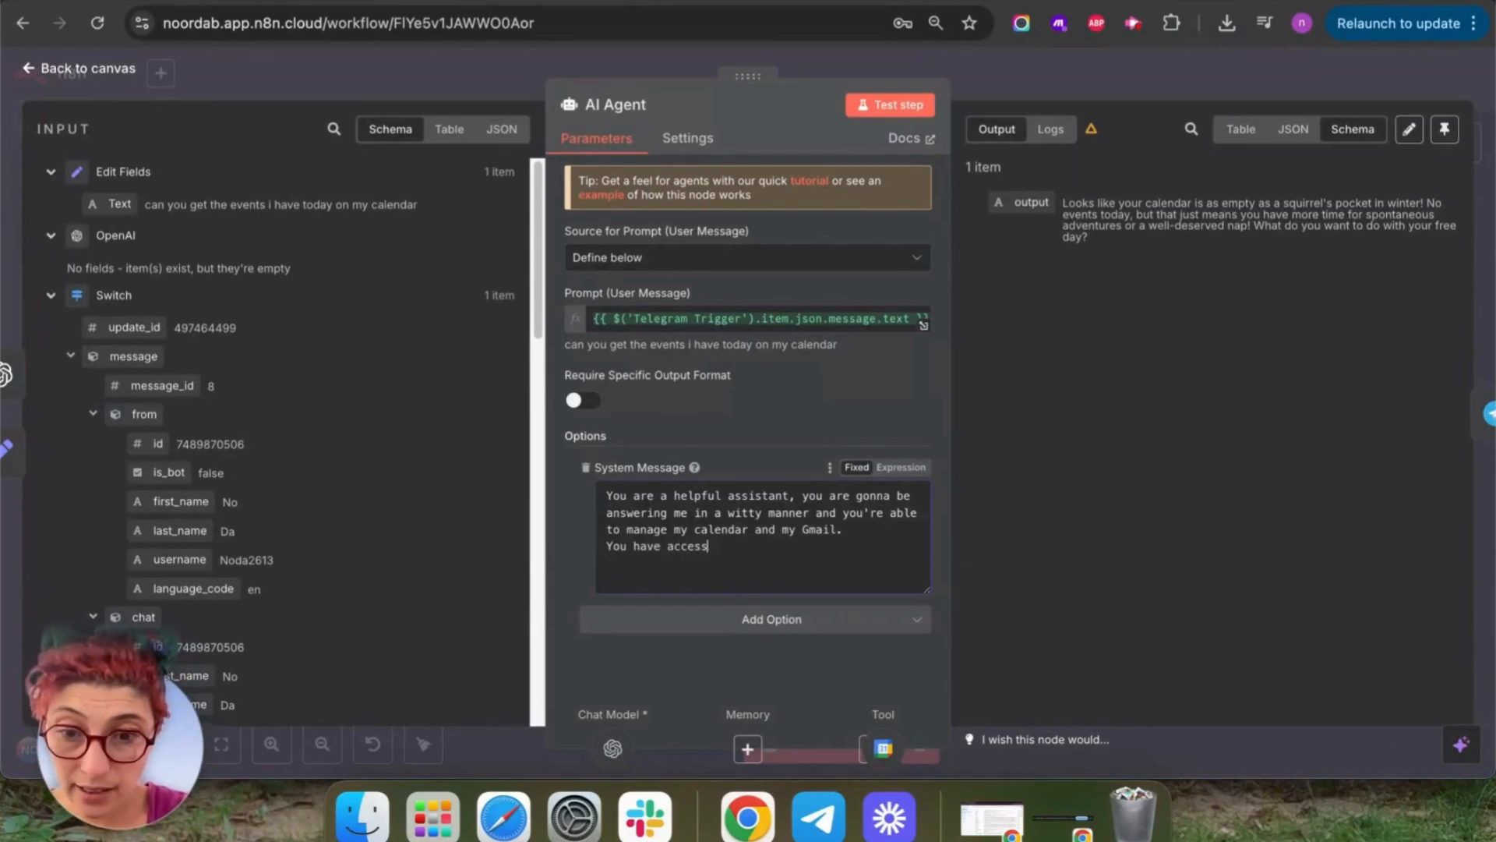
{"action": "type", "text": " to my"}
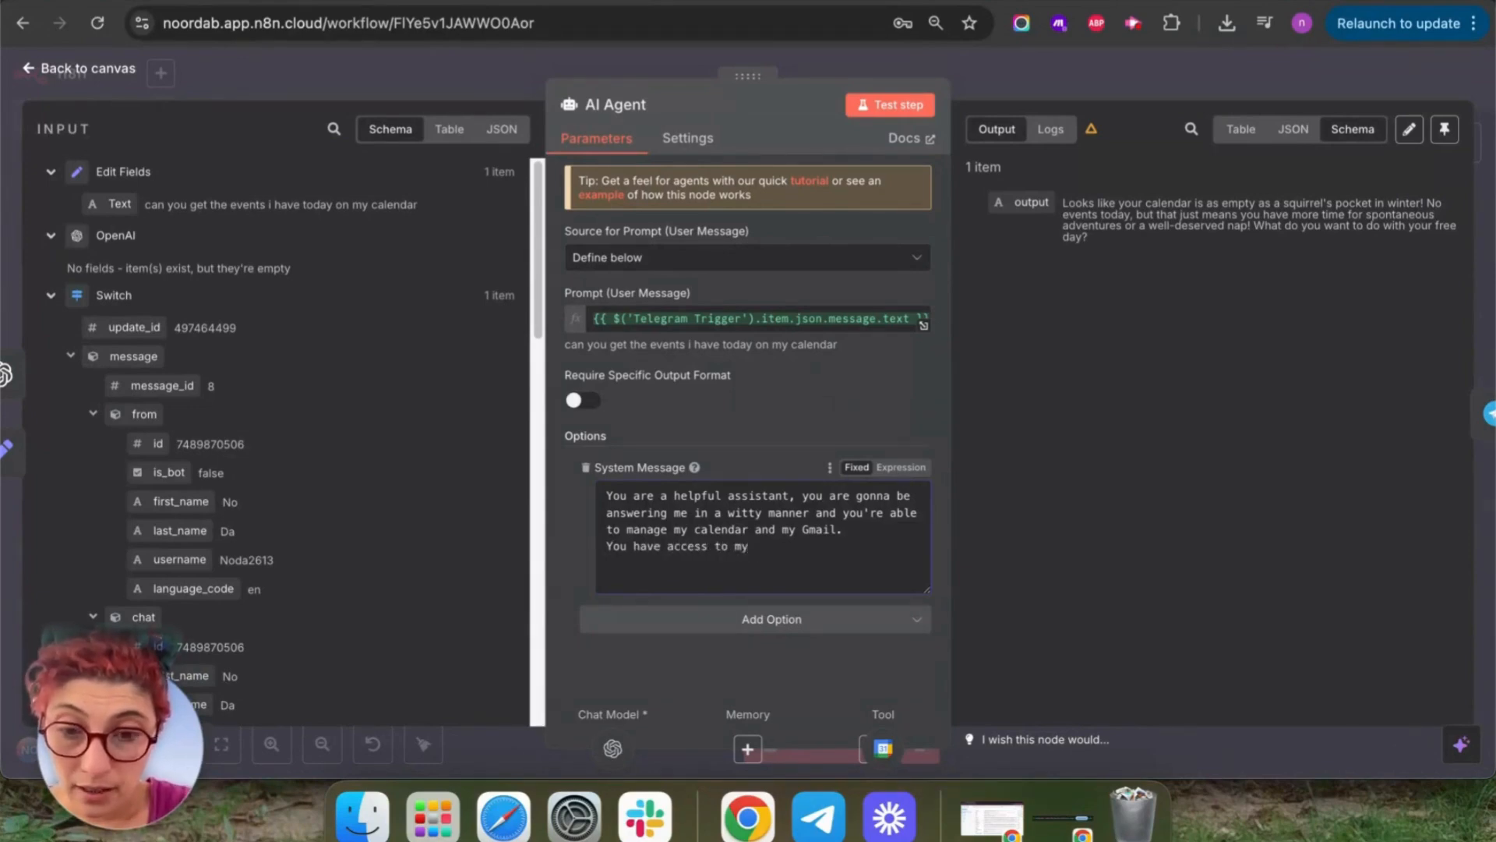
{"action": "type", "text": " Get events calendar tool in"}
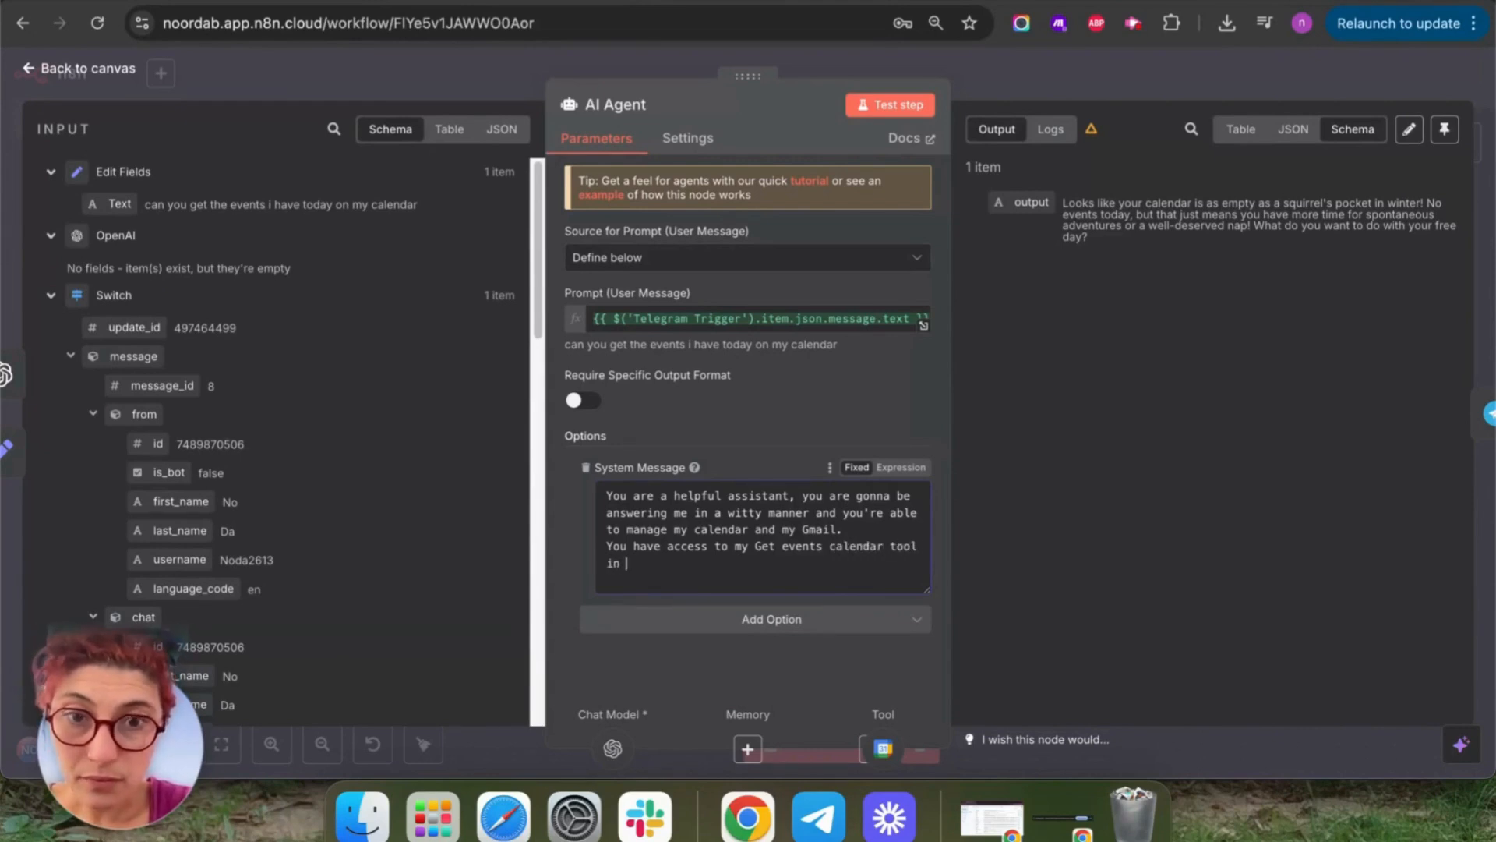
{"action": "type", "text": " order to be able to retrieve events from"}
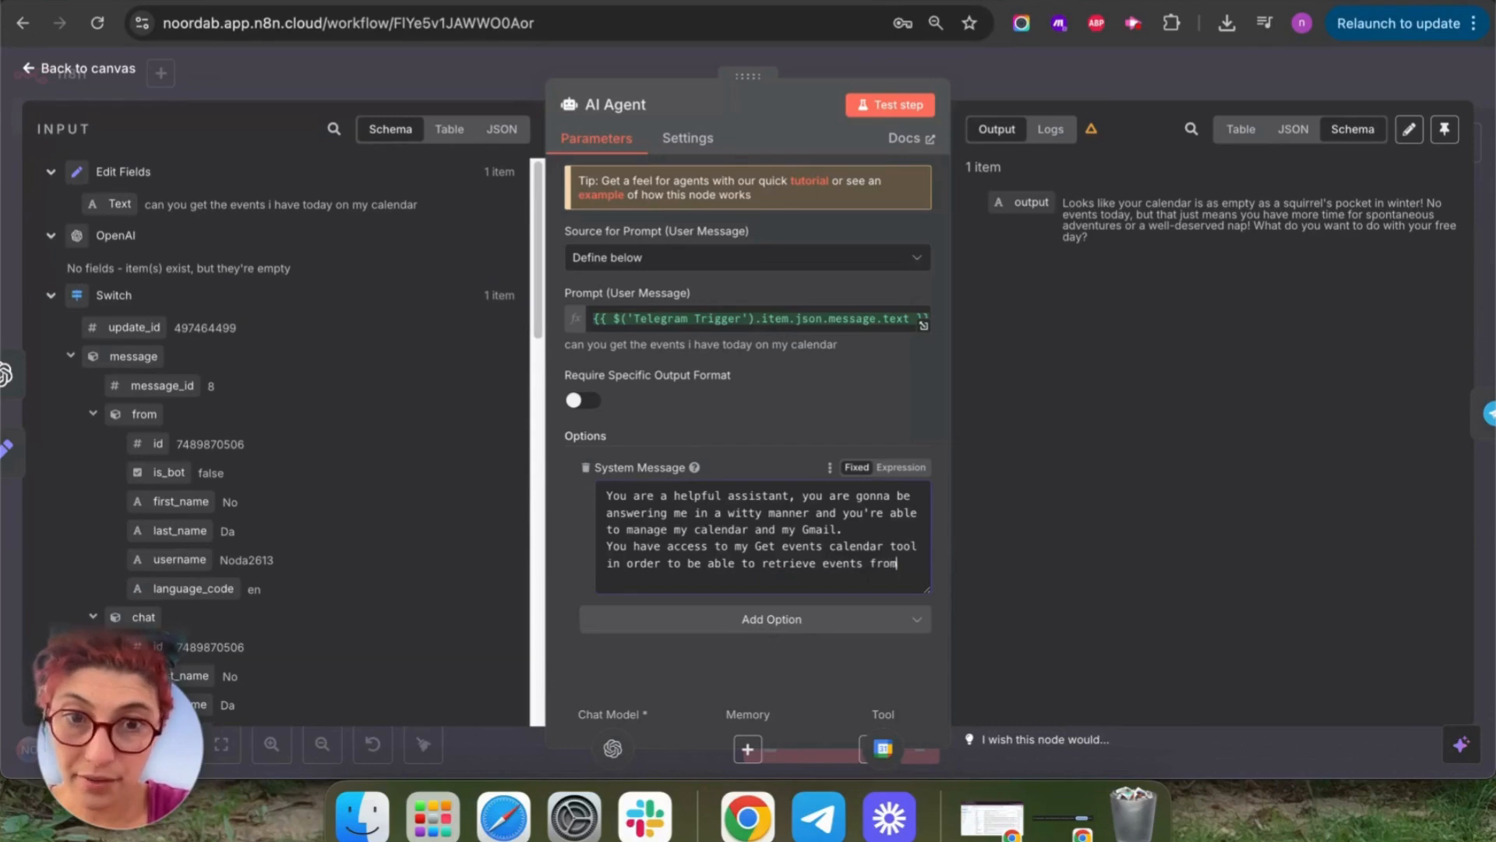
{"action": "type", "text": "dnar"}
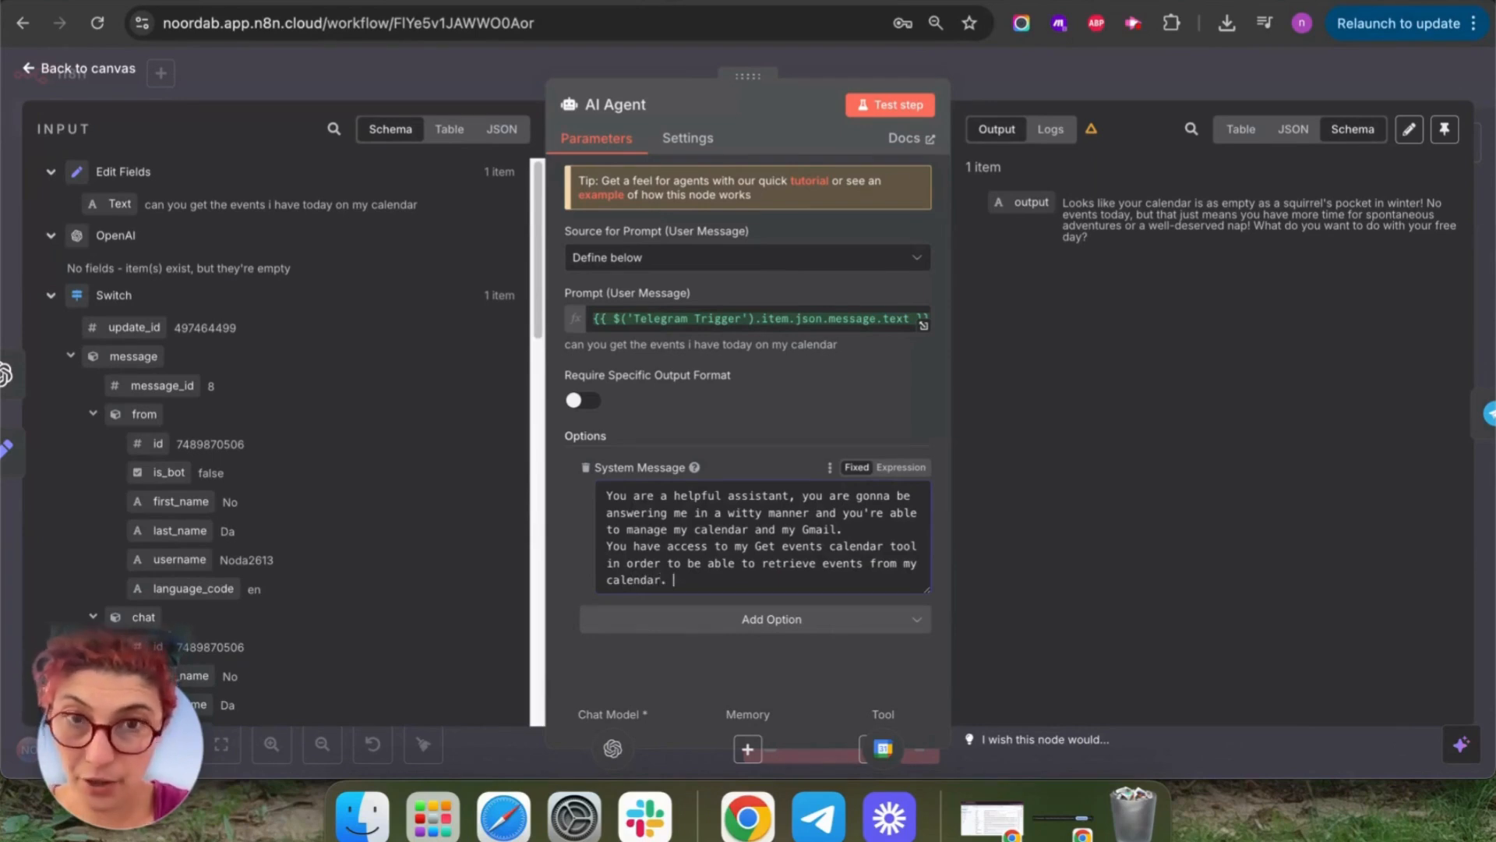
{"action": "left_click", "coordinate": [871, 100]}
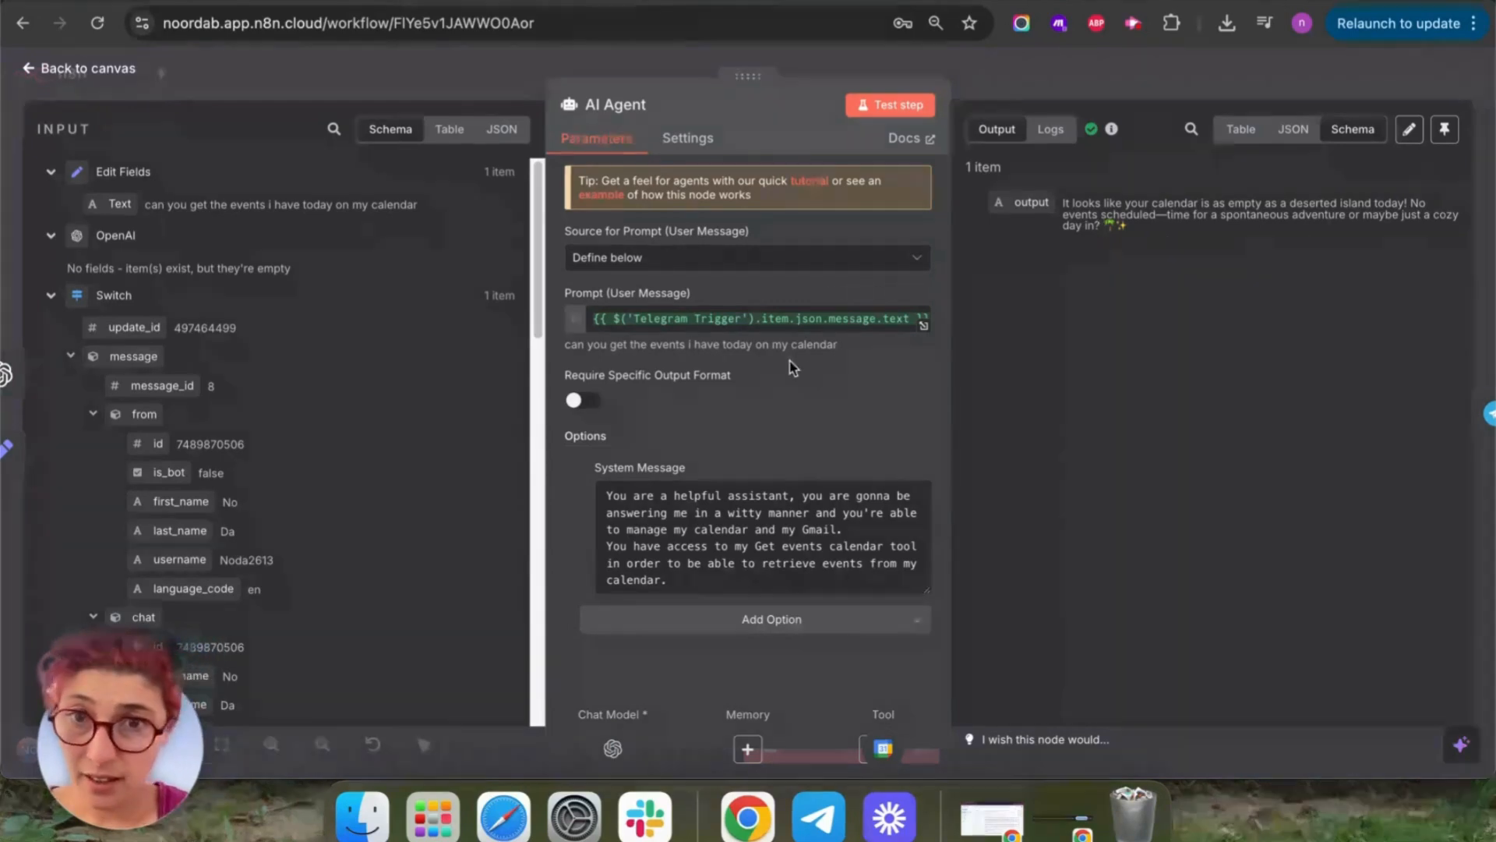
{"action": "left_click", "coordinate": [47, 68]}
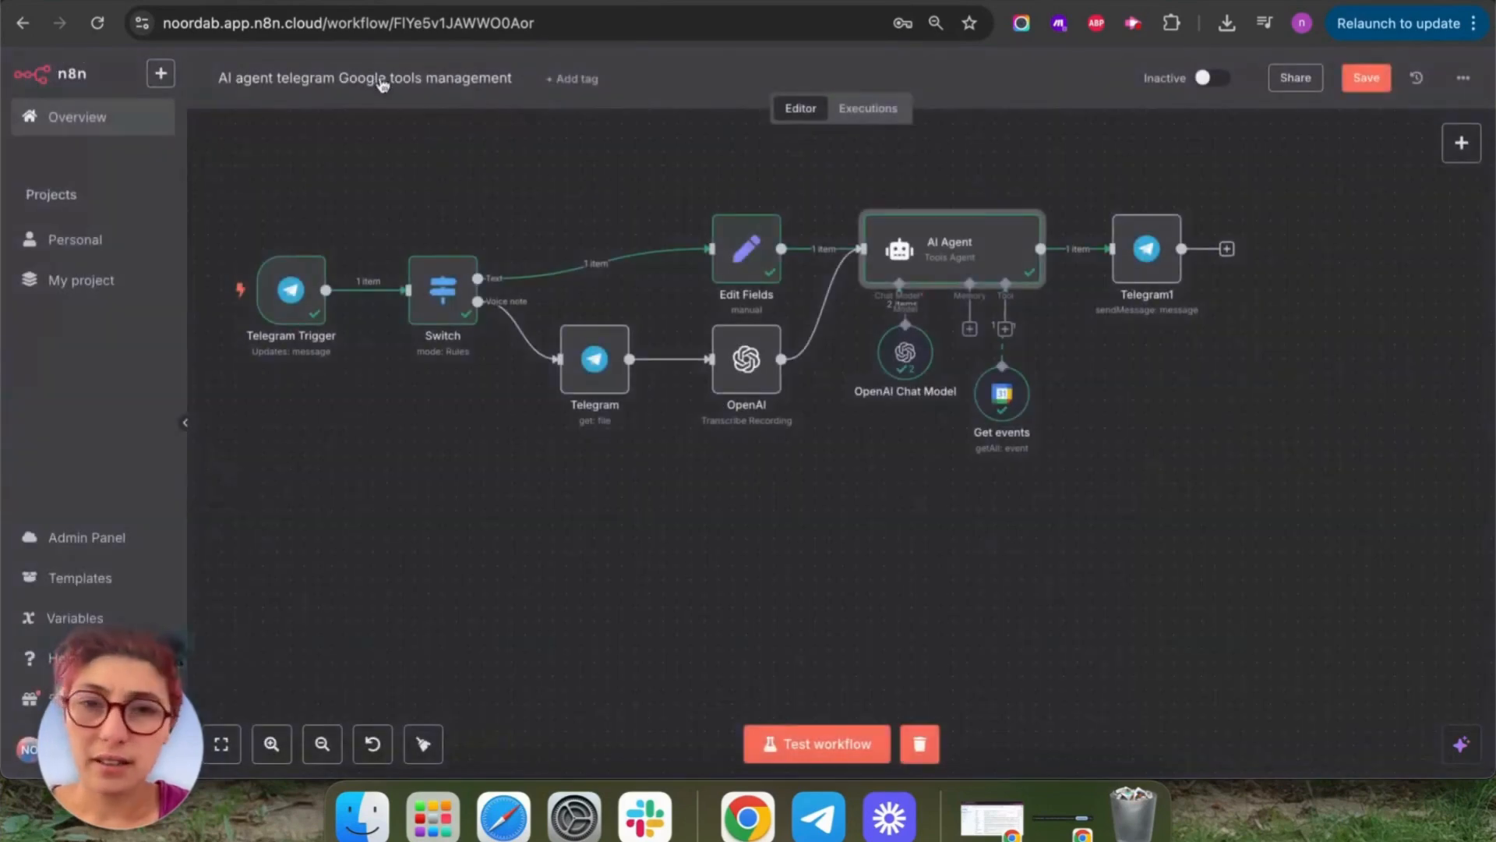
In the Get events node, try adding a Timezone option and remove it again.
{"action": "double_click", "coordinate": [988, 399]}
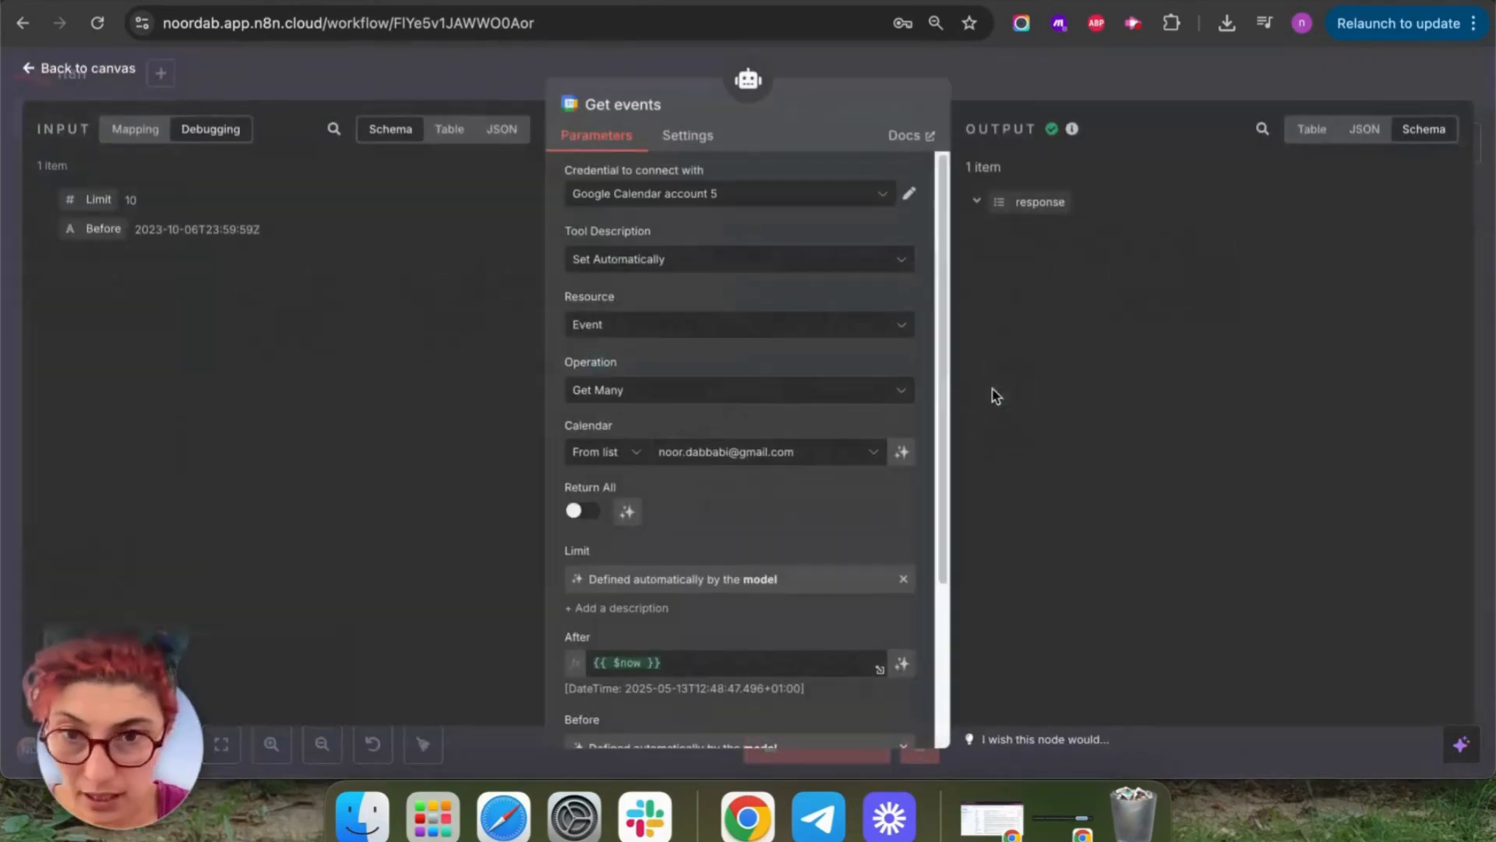
{"action": "scroll", "coordinate": [711, 413], "scroll_direction": "down", "scroll_amount": 5}
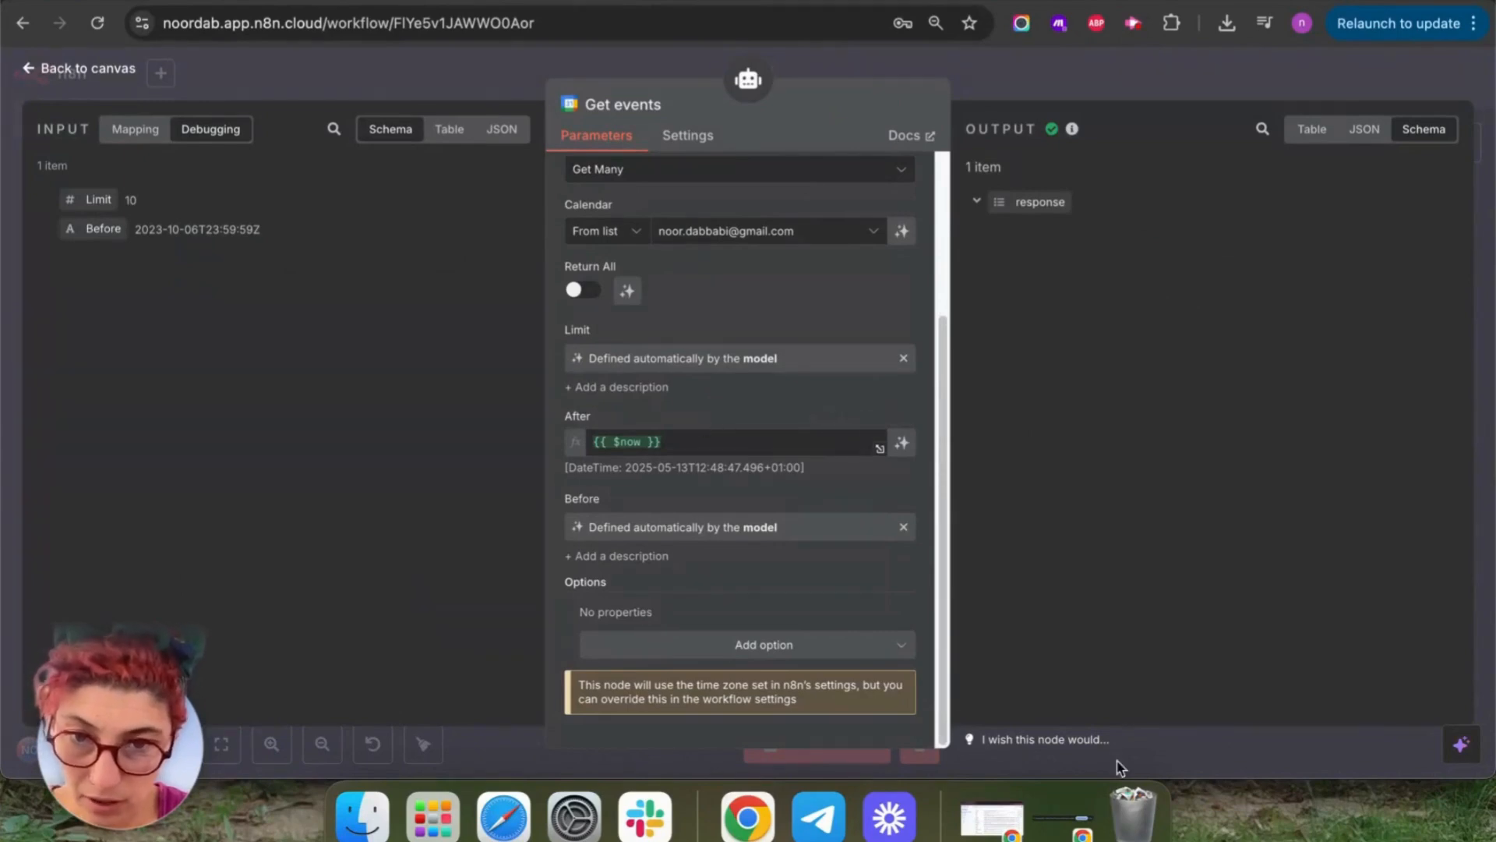
{"action": "left_click", "coordinate": [838, 640]}
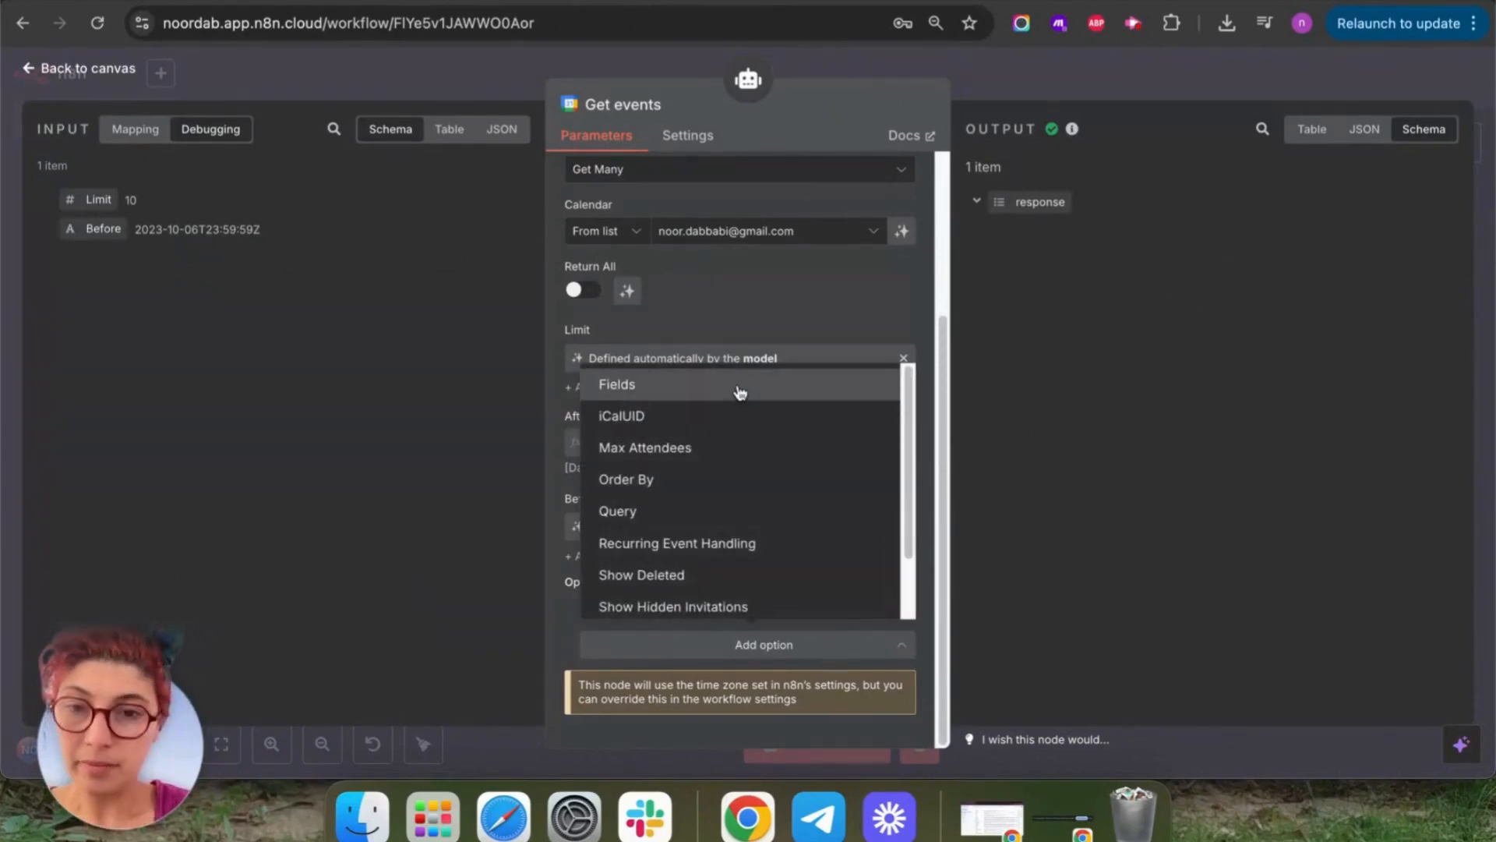
{"action": "scroll", "coordinate": [800, 569], "scroll_direction": "down", "scroll_amount": 2}
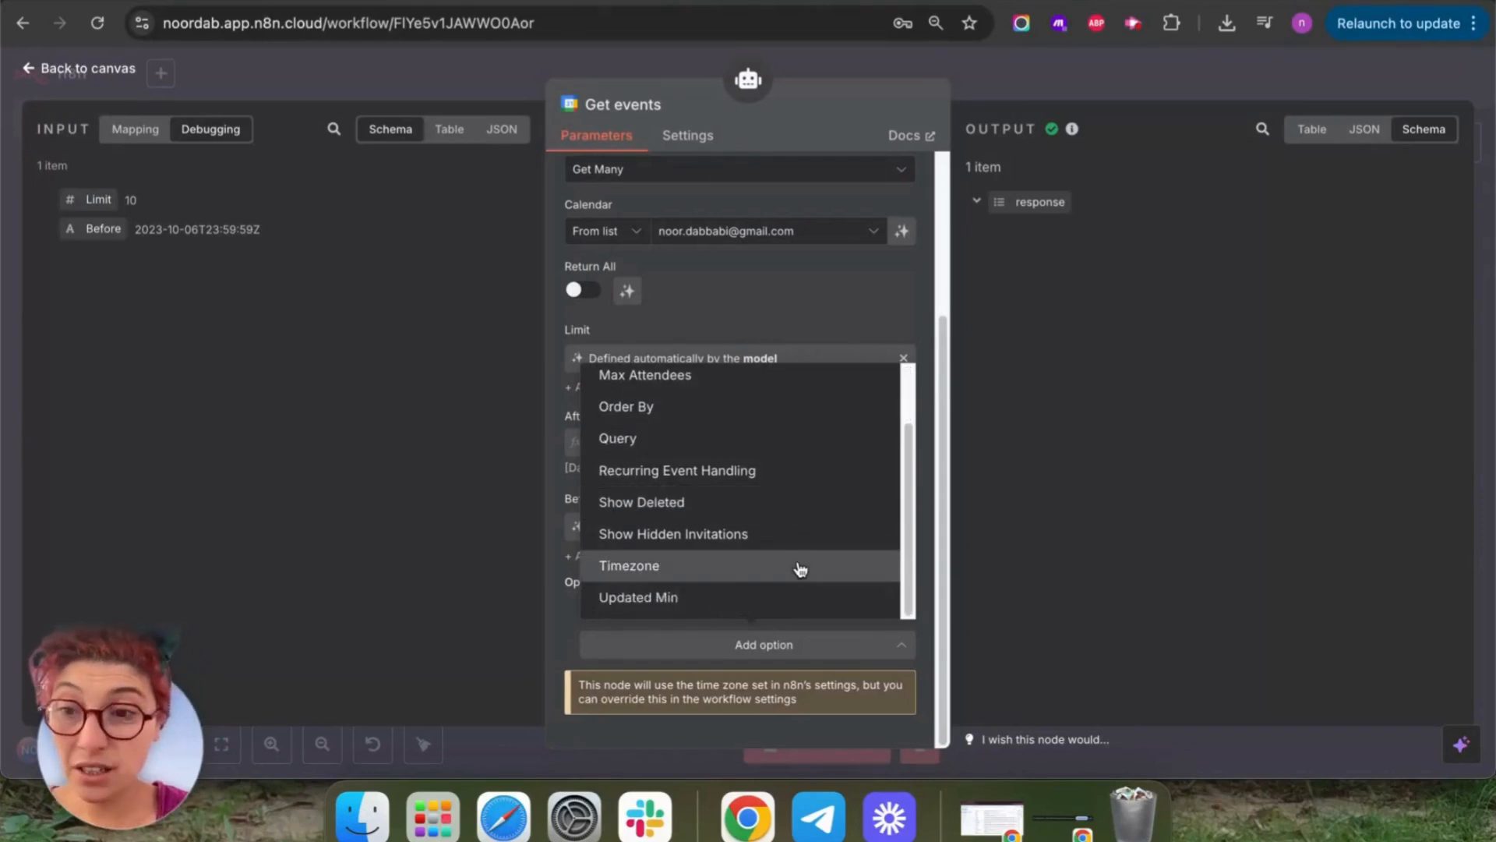
{"action": "left_click", "coordinate": [698, 568]}
{"action": "scroll", "coordinate": [853, 578], "scroll_direction": "down", "scroll_amount": 1}
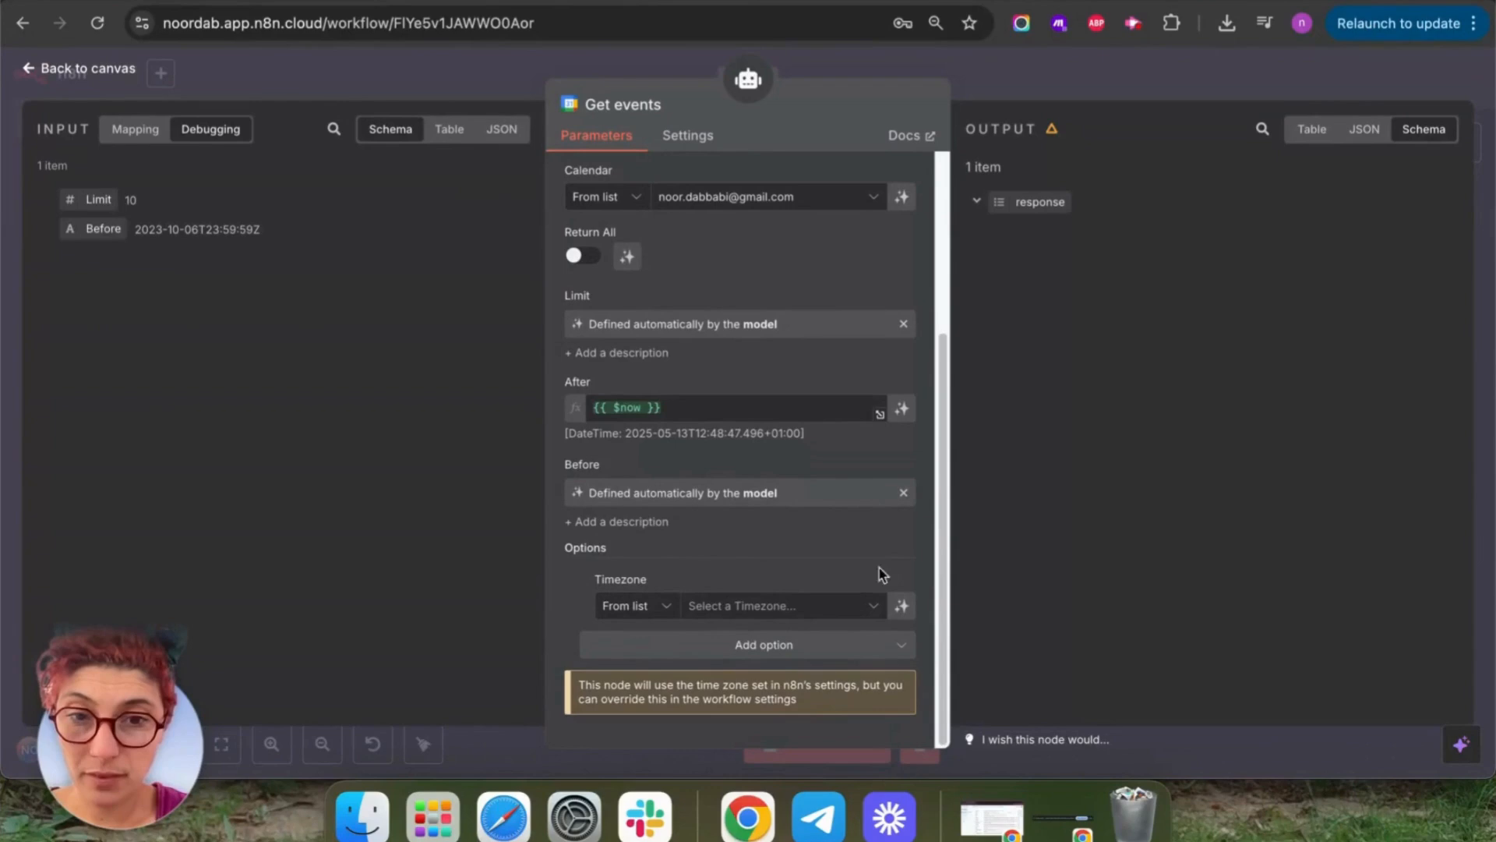
{"action": "left_click", "coordinate": [583, 583]}
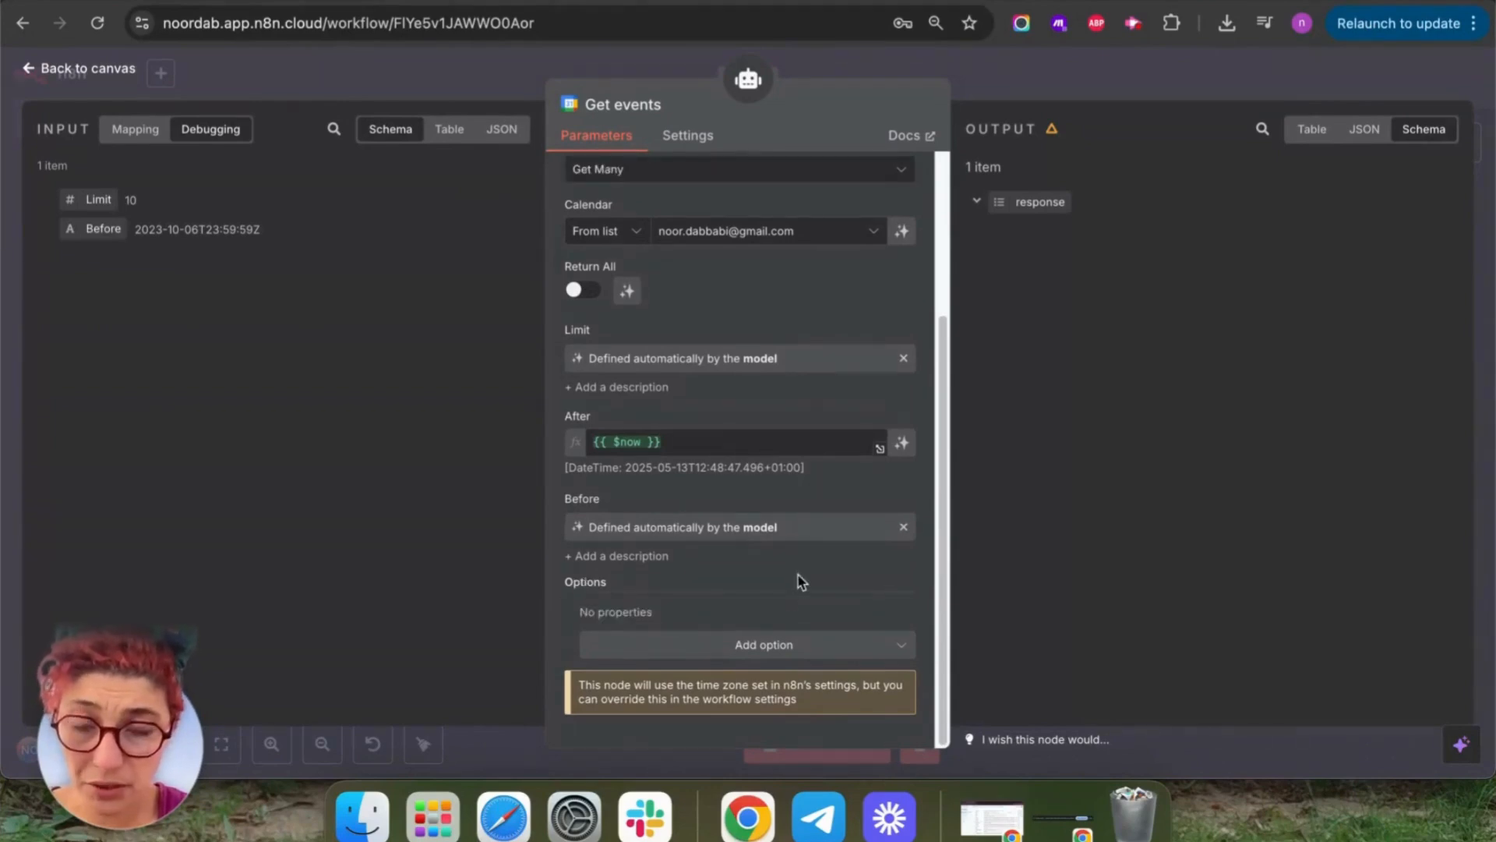
Try the Fields option, remove it, and leave the query with no extra options.
{"action": "left_click", "coordinate": [802, 647]}
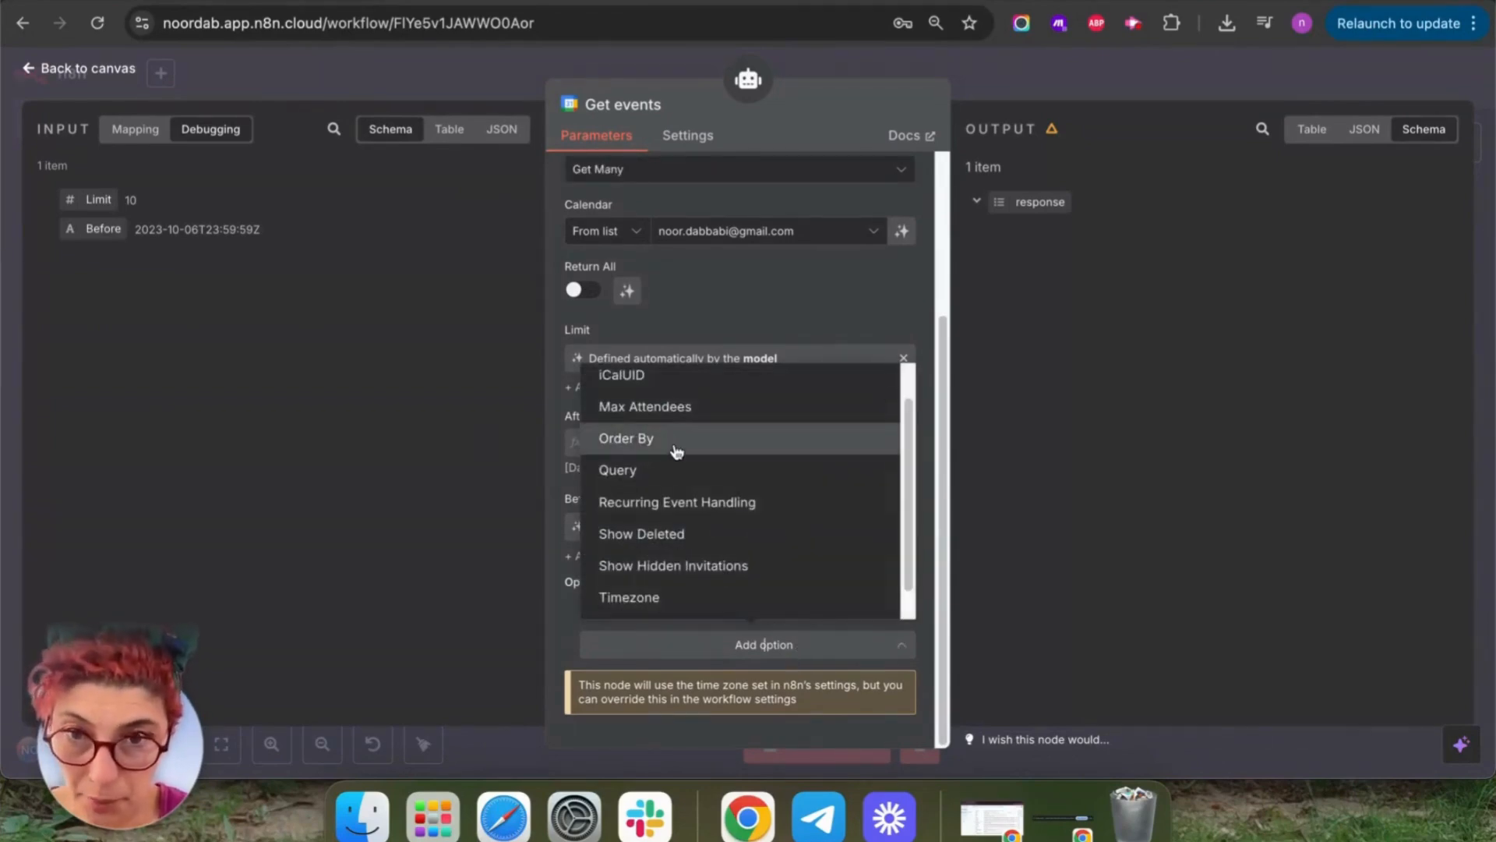
{"action": "scroll", "coordinate": [740, 557], "scroll_direction": "down", "scroll_amount": 1}
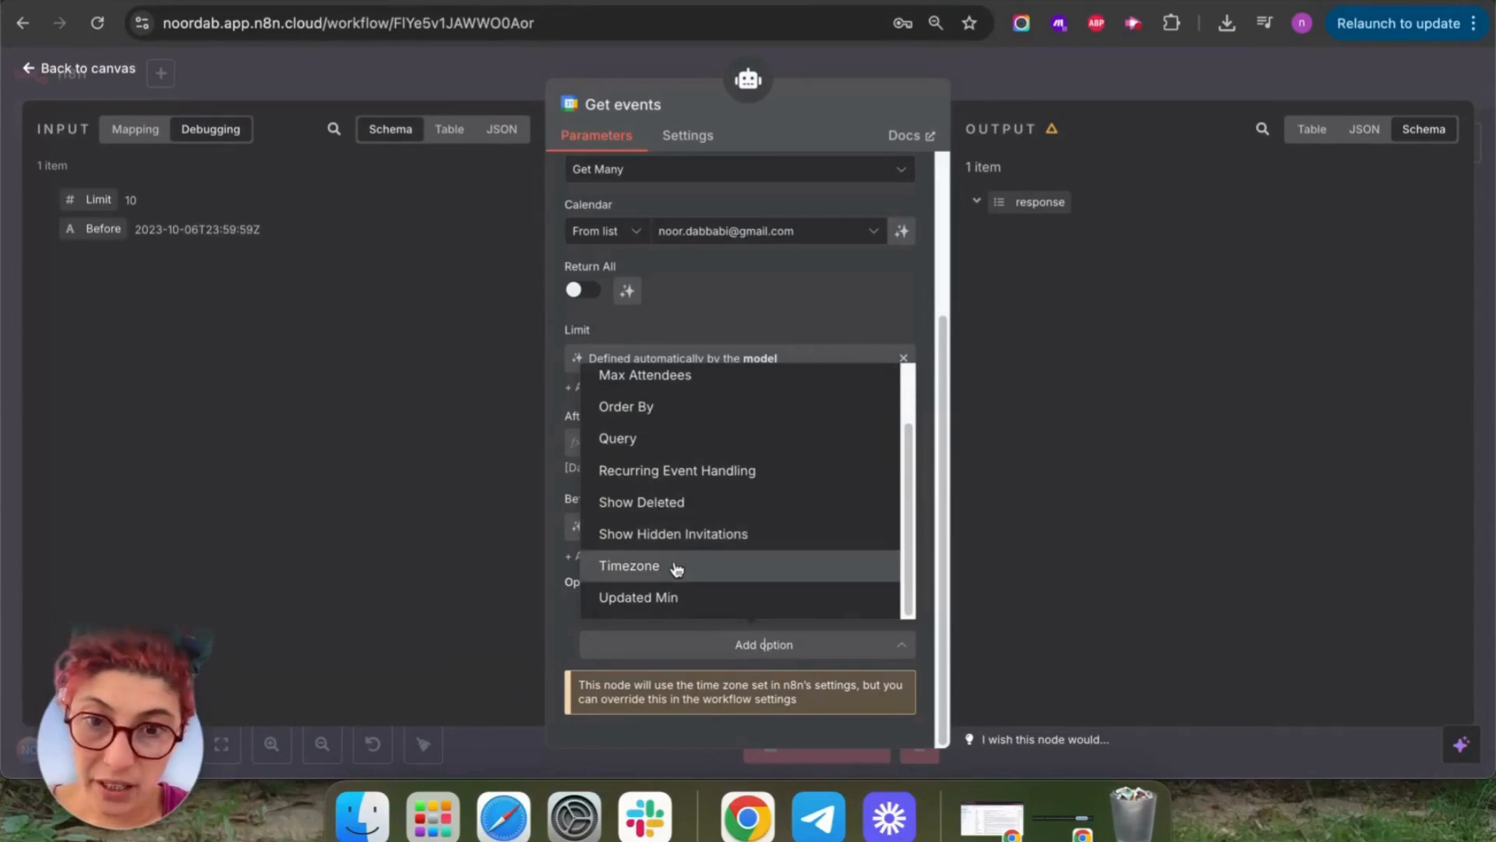
{"action": "scroll", "coordinate": [755, 498], "scroll_direction": "up", "scroll_amount": 2}
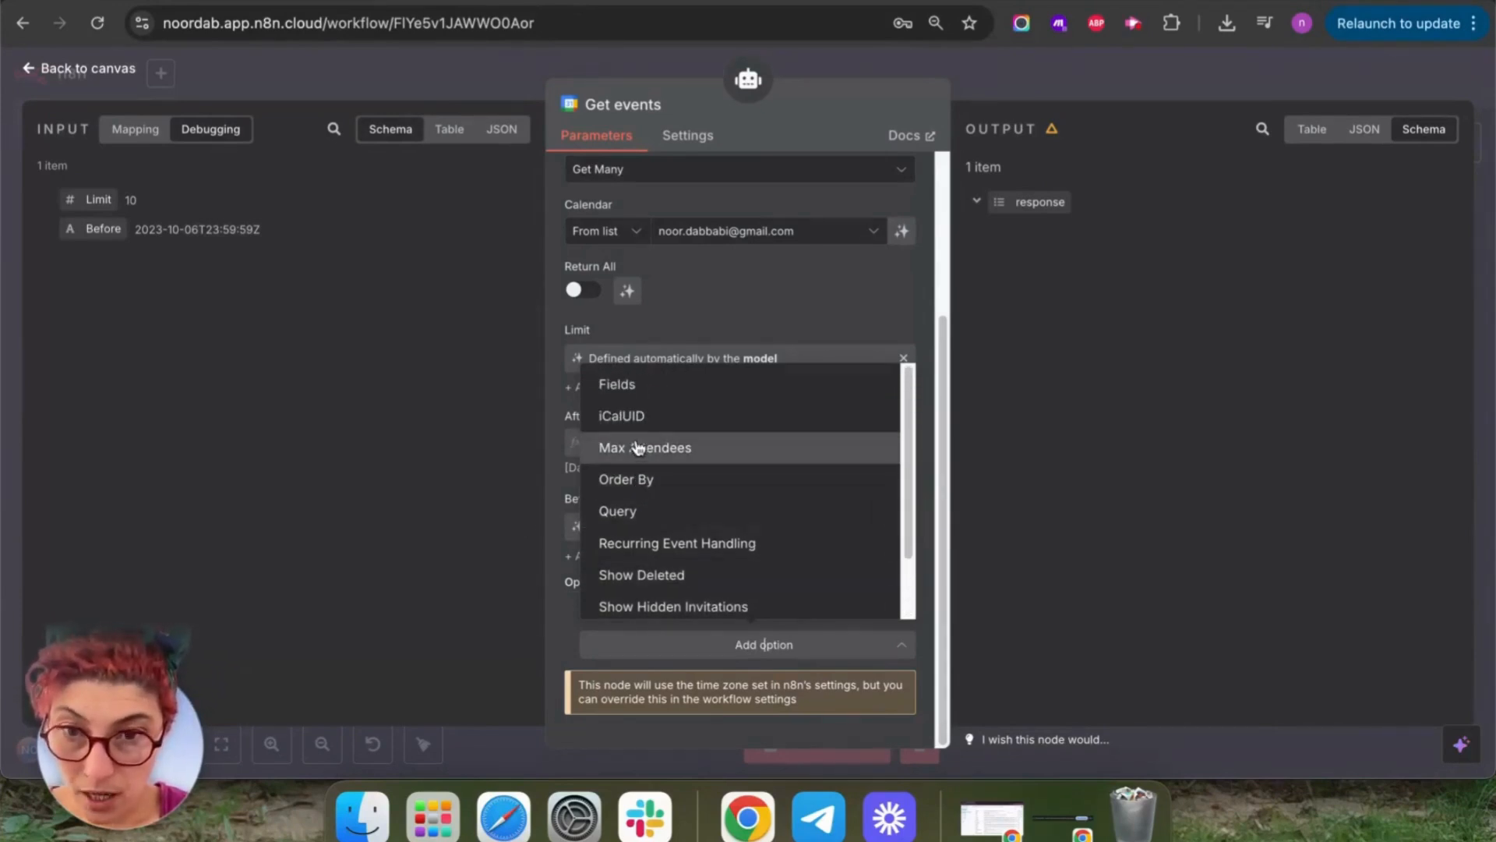
{"action": "left_click", "coordinate": [646, 390]}
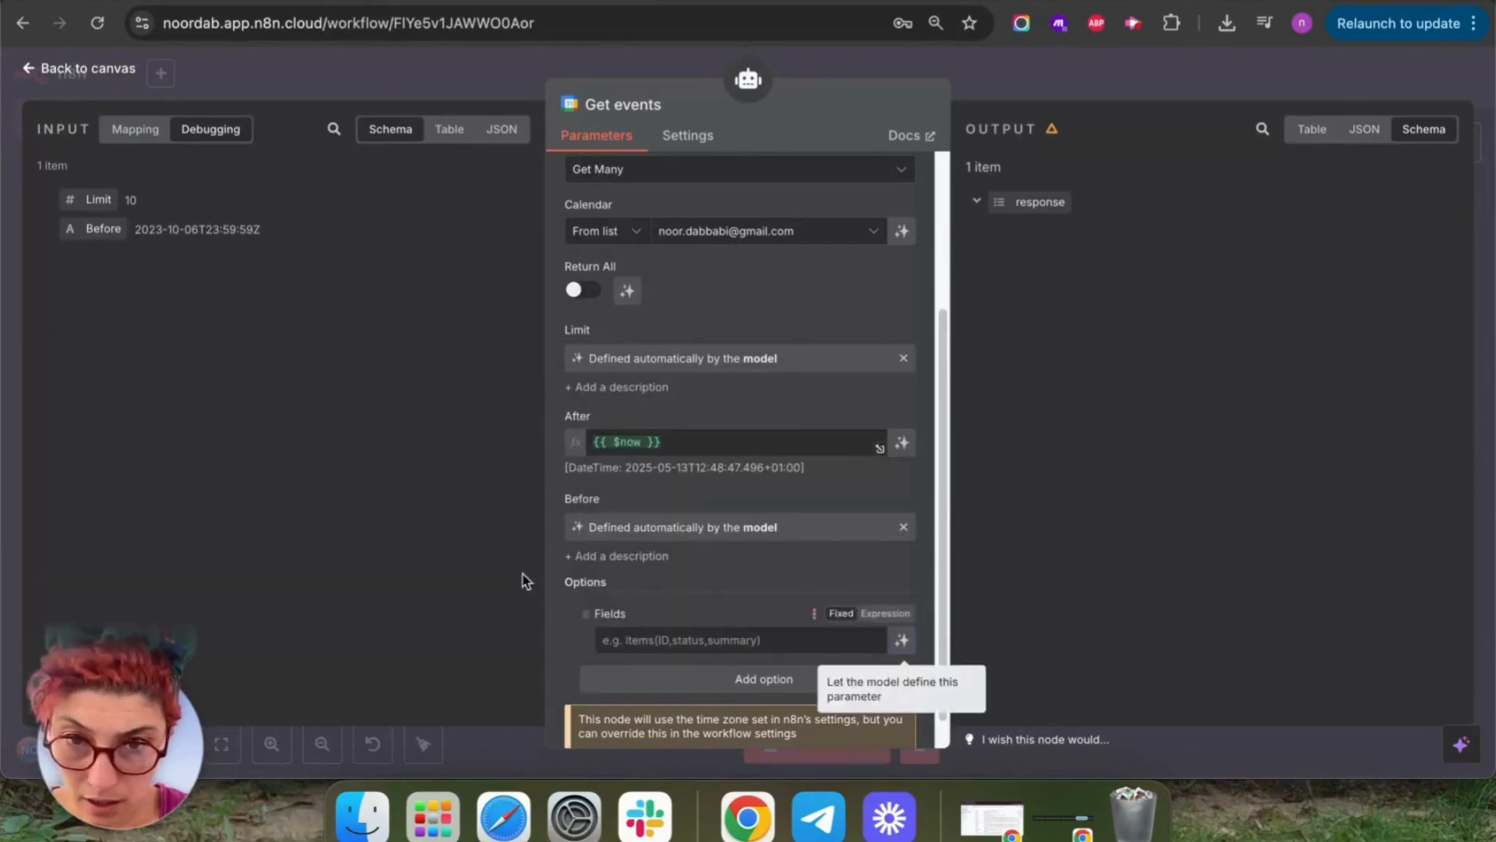
{"action": "left_click", "coordinate": [585, 614]}
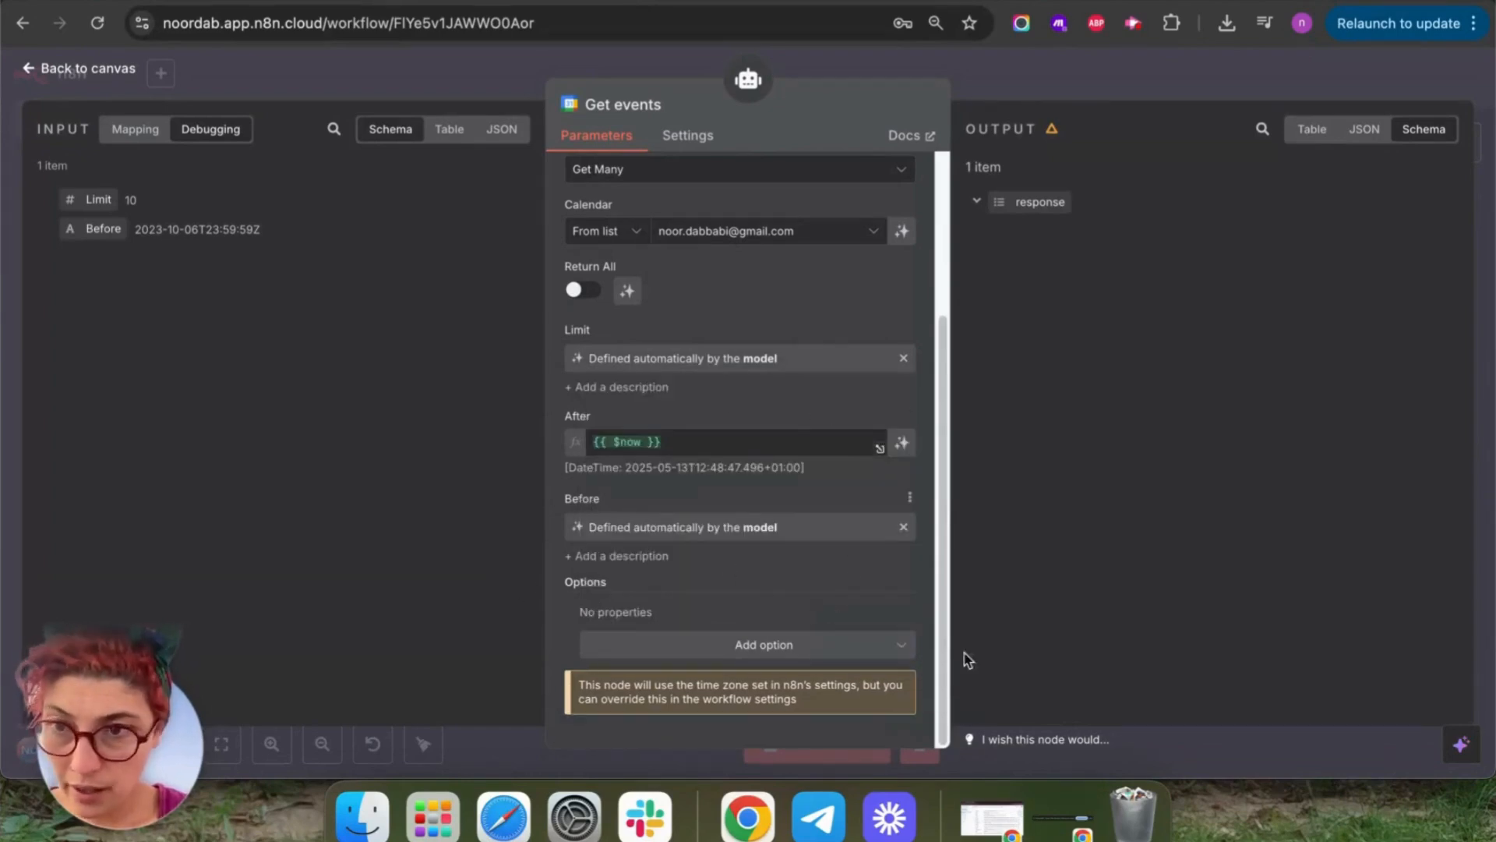
{"action": "left_click", "coordinate": [805, 653]}
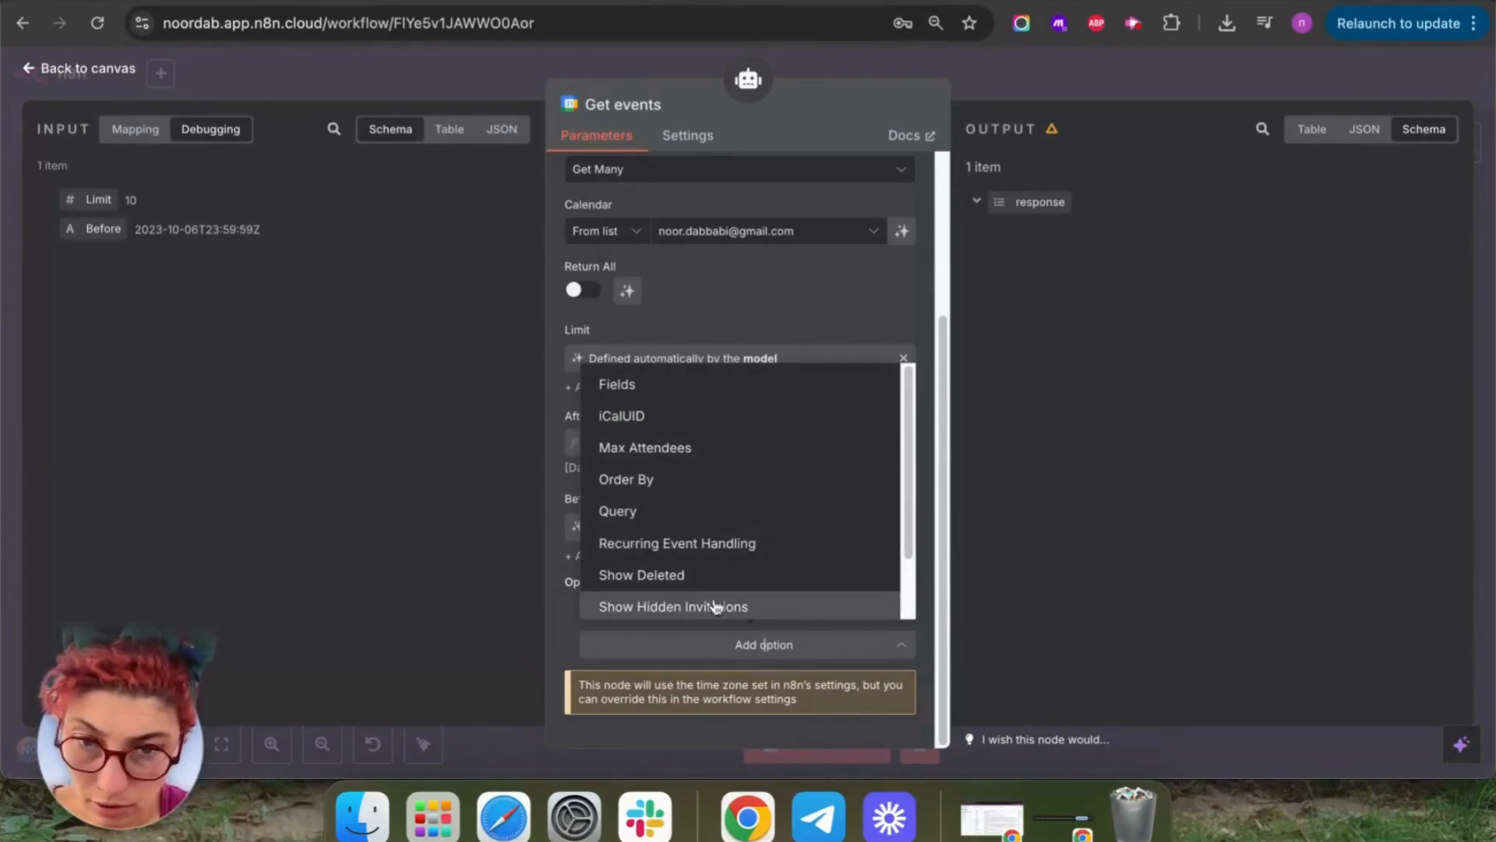
{"action": "scroll", "coordinate": [779, 601], "scroll_direction": "down", "scroll_amount": 2}
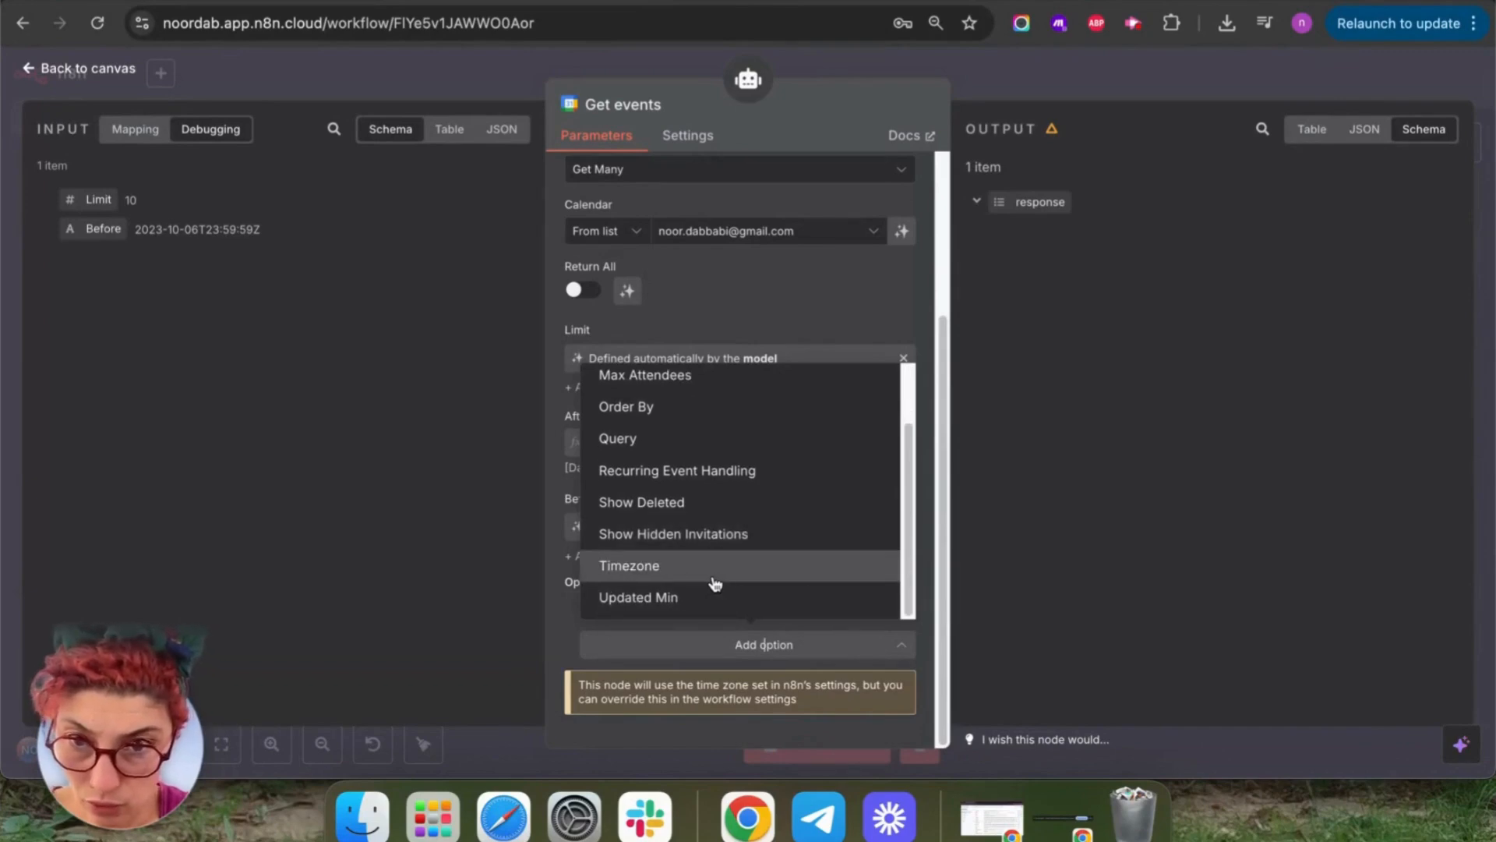
{"action": "left_click", "coordinate": [615, 324]}
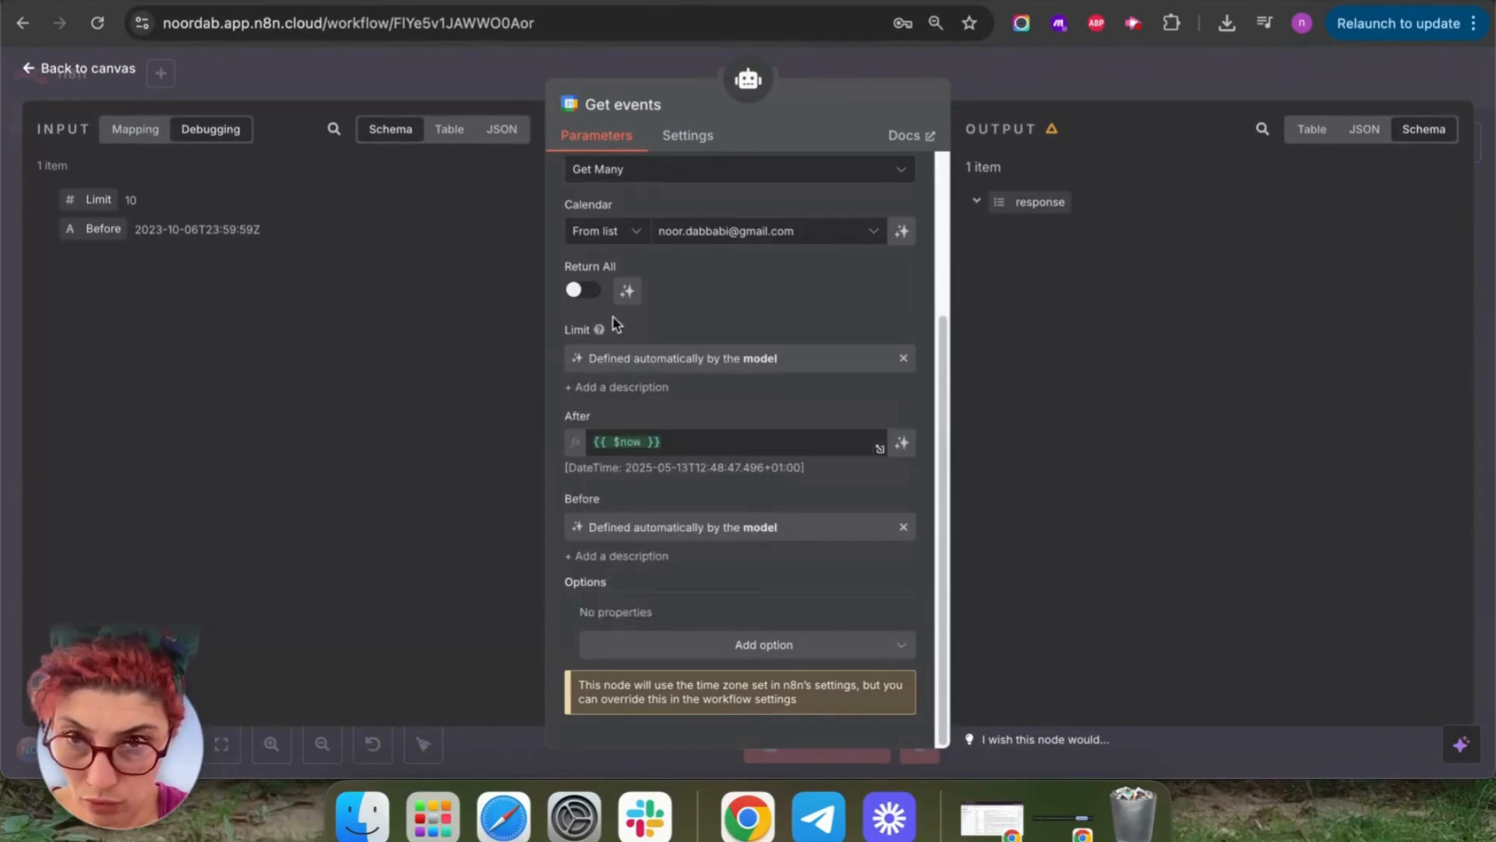
{"action": "scroll", "coordinate": [615, 325], "scroll_direction": "up", "scroll_amount": 3}
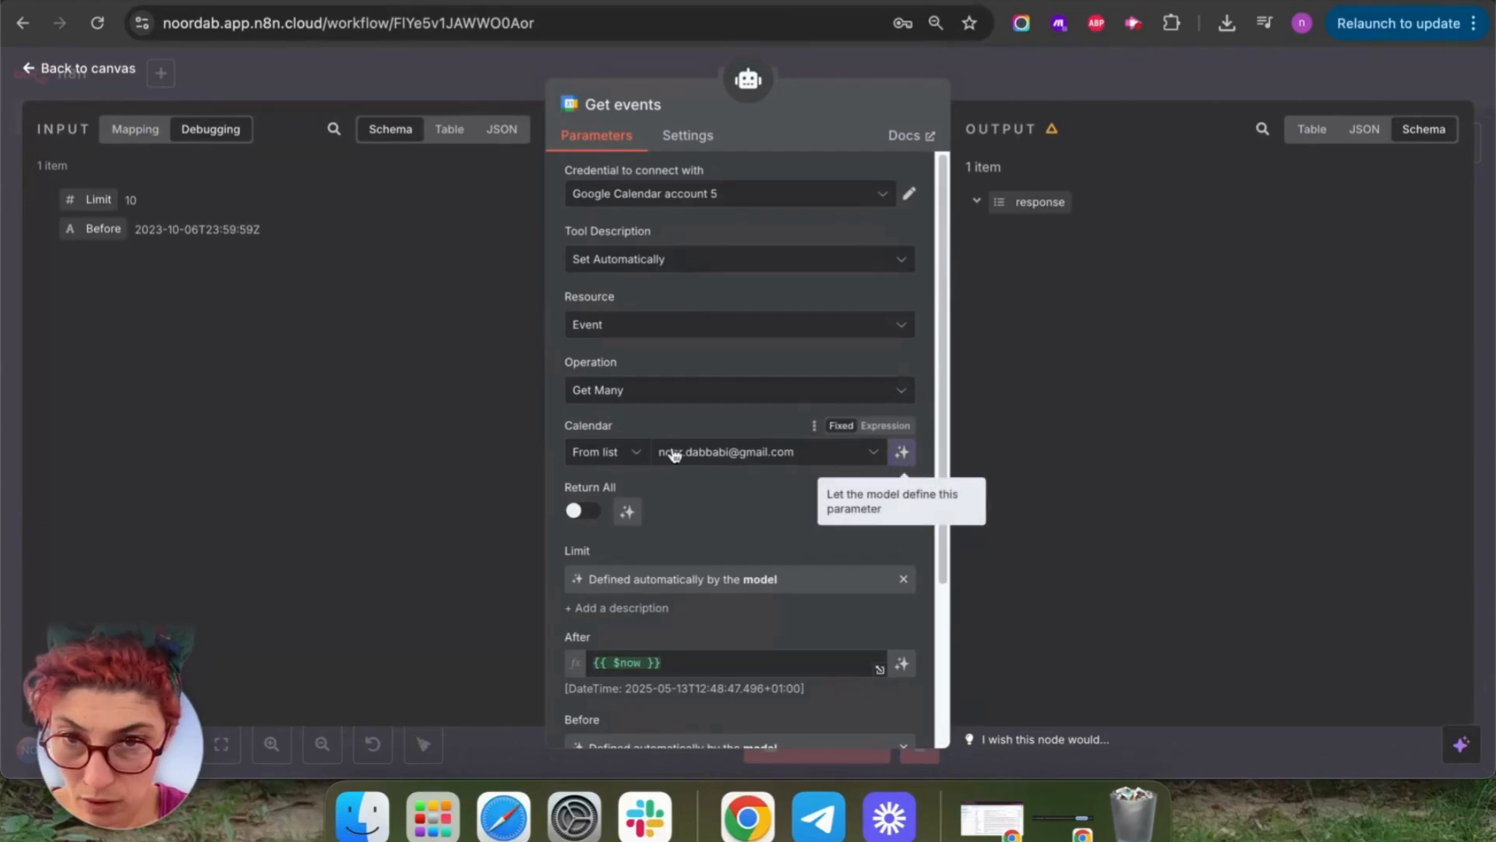
{"action": "scroll", "coordinate": [675, 455], "scroll_direction": "down", "scroll_amount": 3}
{"action": "left_click", "coordinate": [31, 67]}
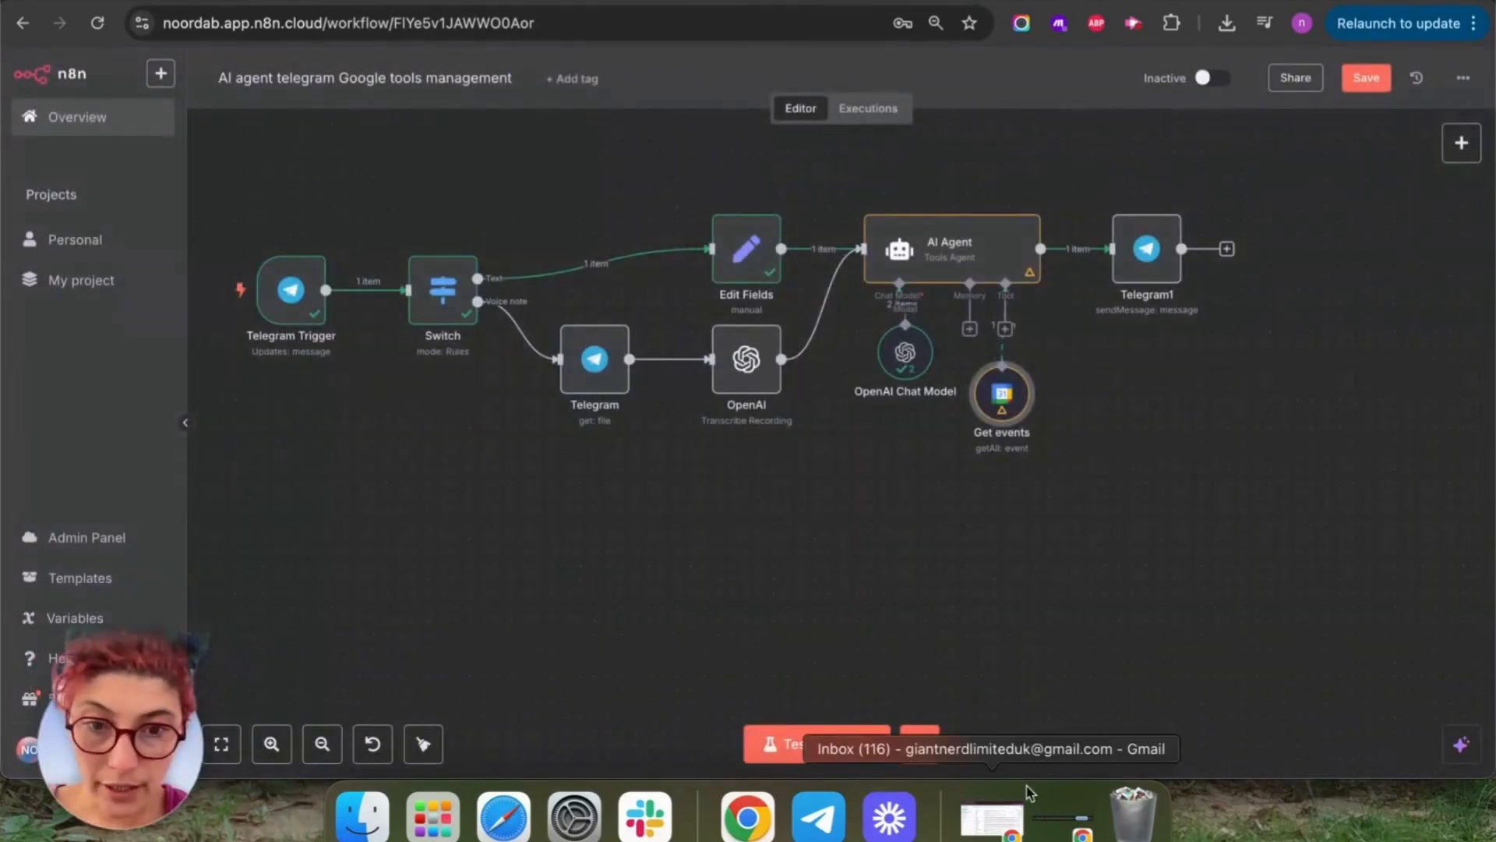
Open the Telegram bot chat, type and clear a 'Tell me' draft, then return to n8n.
{"action": "left_click", "coordinate": [818, 816]}
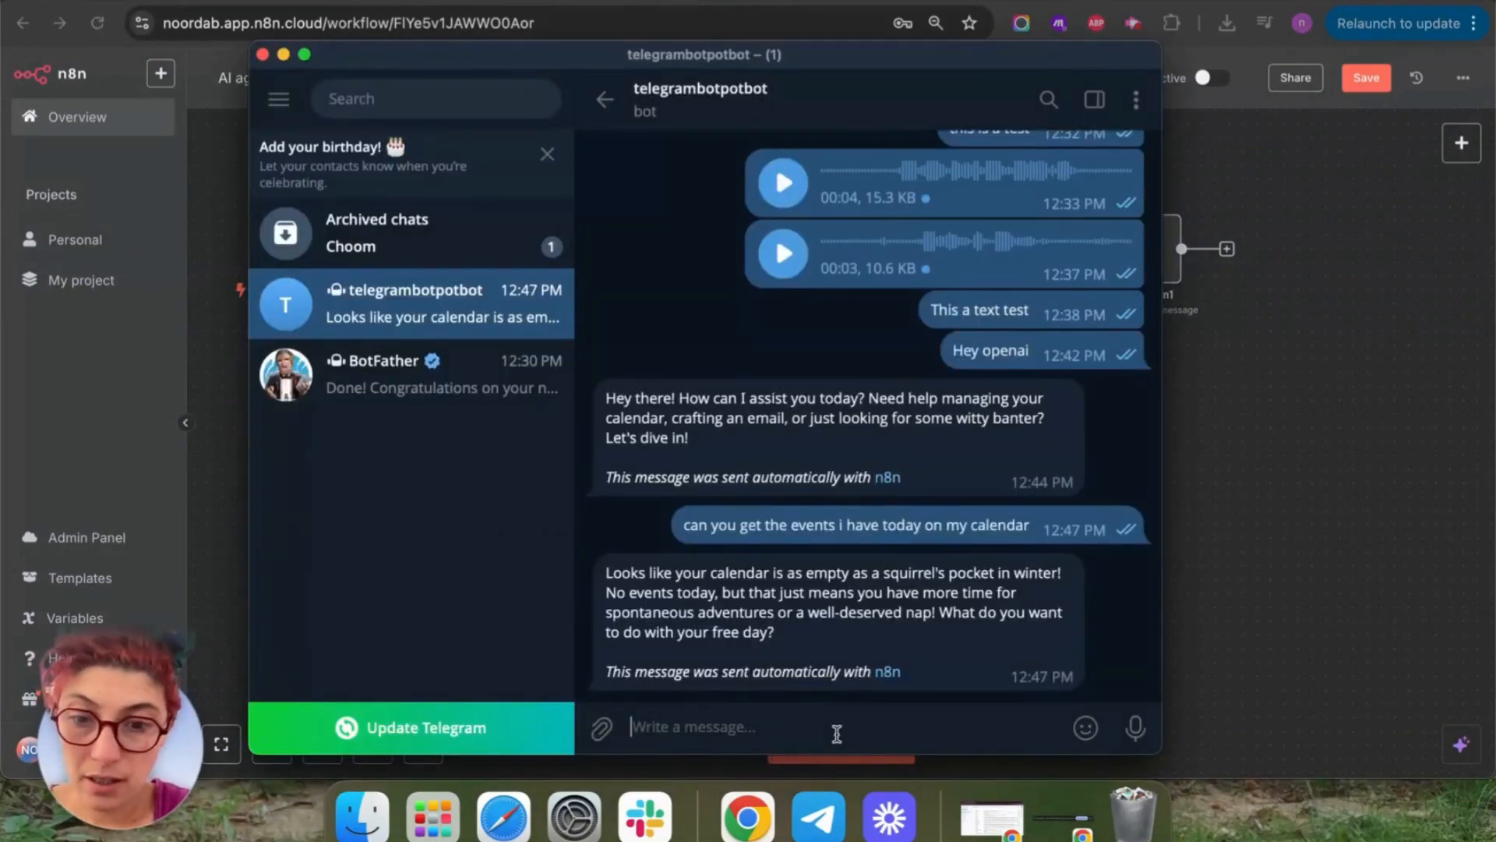
{"action": "type", "text": "Tell me"}
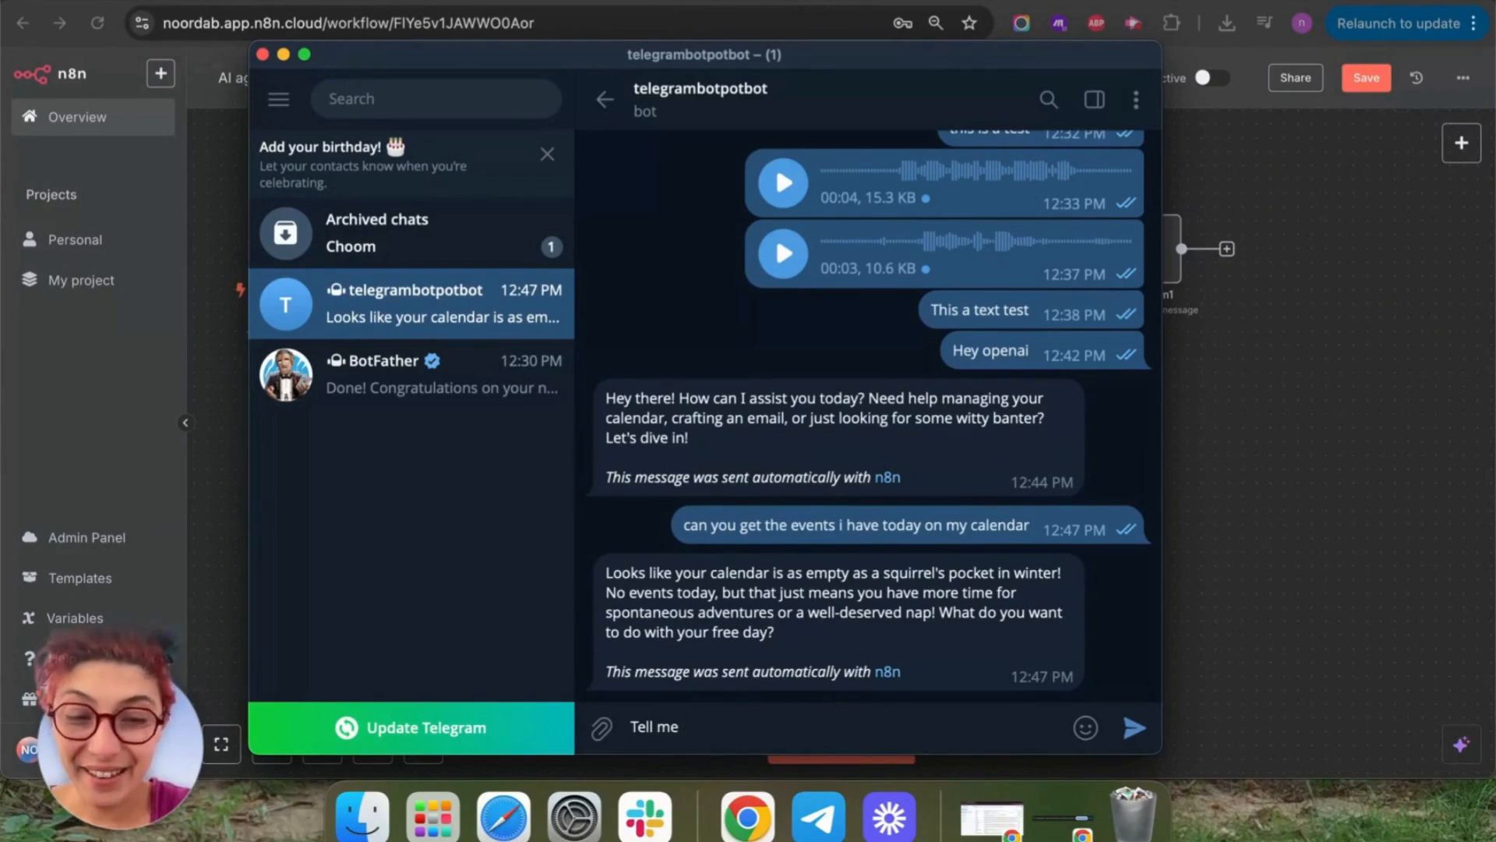
{"action": "key", "text": "BackSpace"}
{"action": "key", "text": "BackSpace"}
{"action": "key", "text": "BackSpace"}
{"action": "key", "text": "BackSpace"}
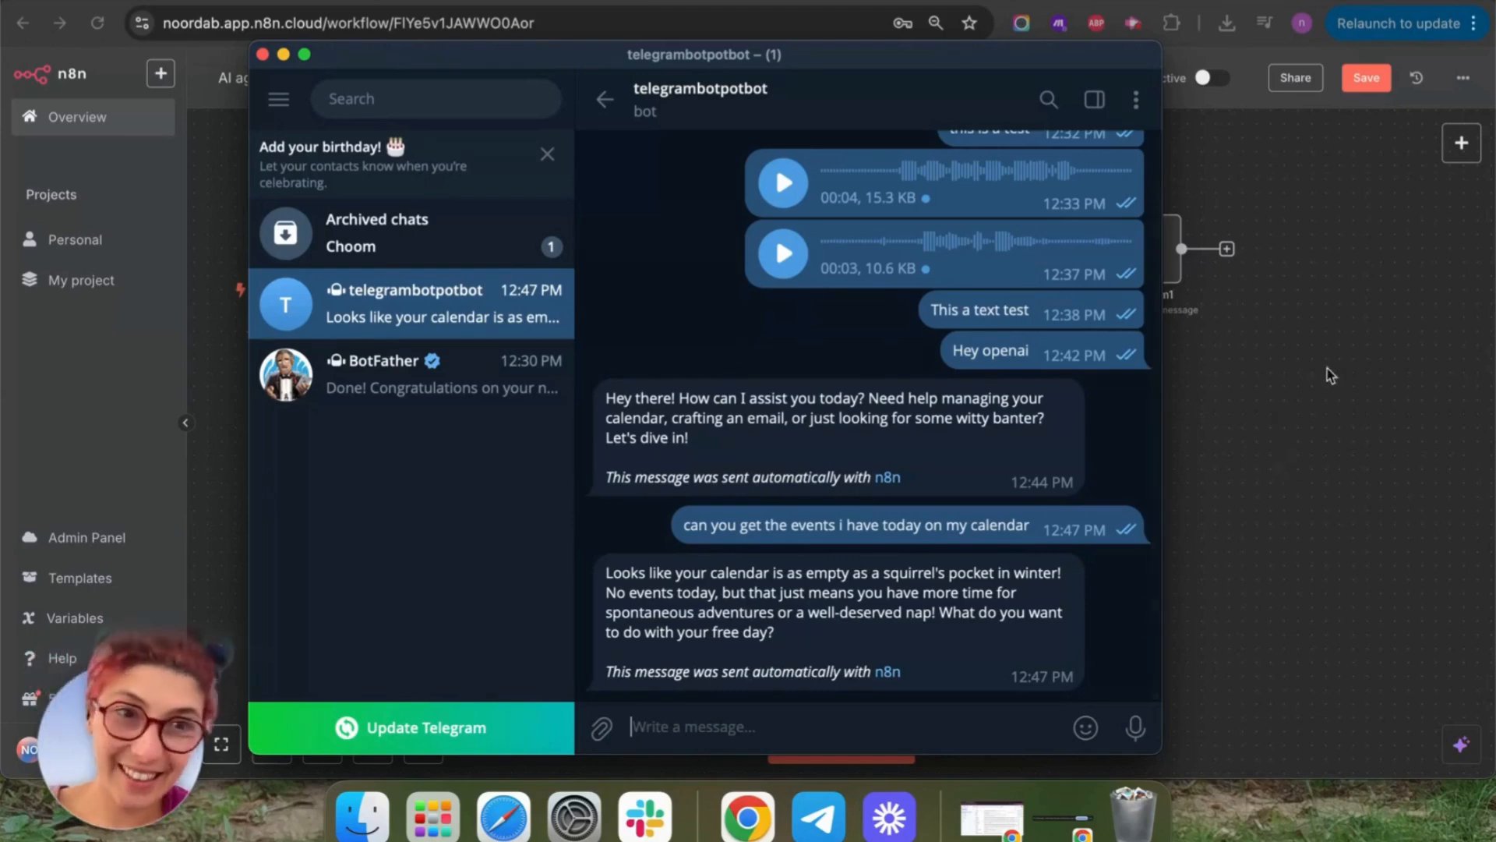
{"action": "left_click", "coordinate": [1361, 366]}
Add 'Remember the date is {{ $now }}' to the AI Agent's system message as an expression.
{"action": "double_click", "coordinate": [977, 265]}
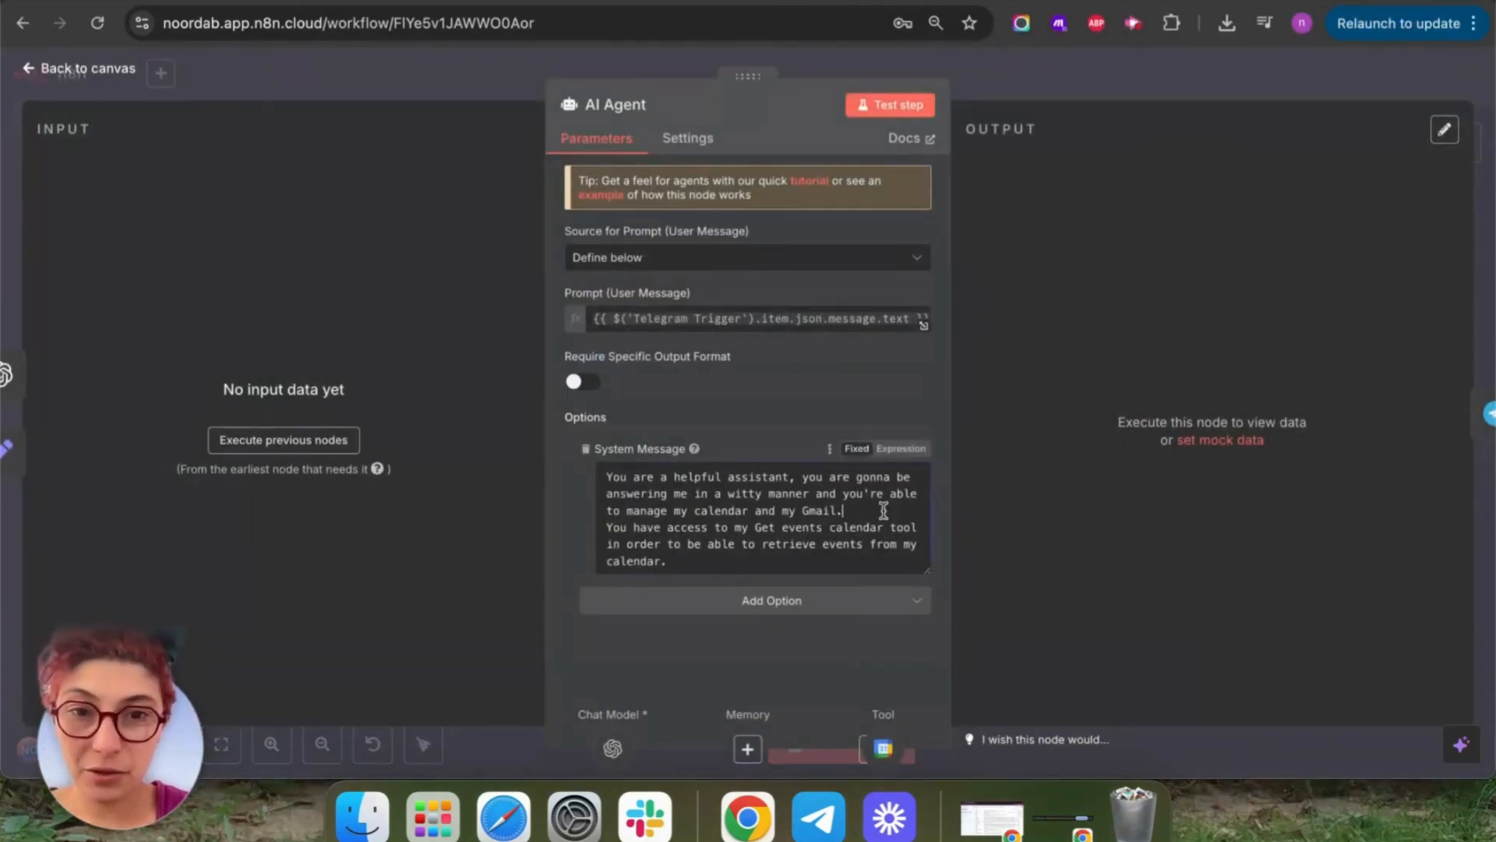
{"action": "key", "text": "Return"}
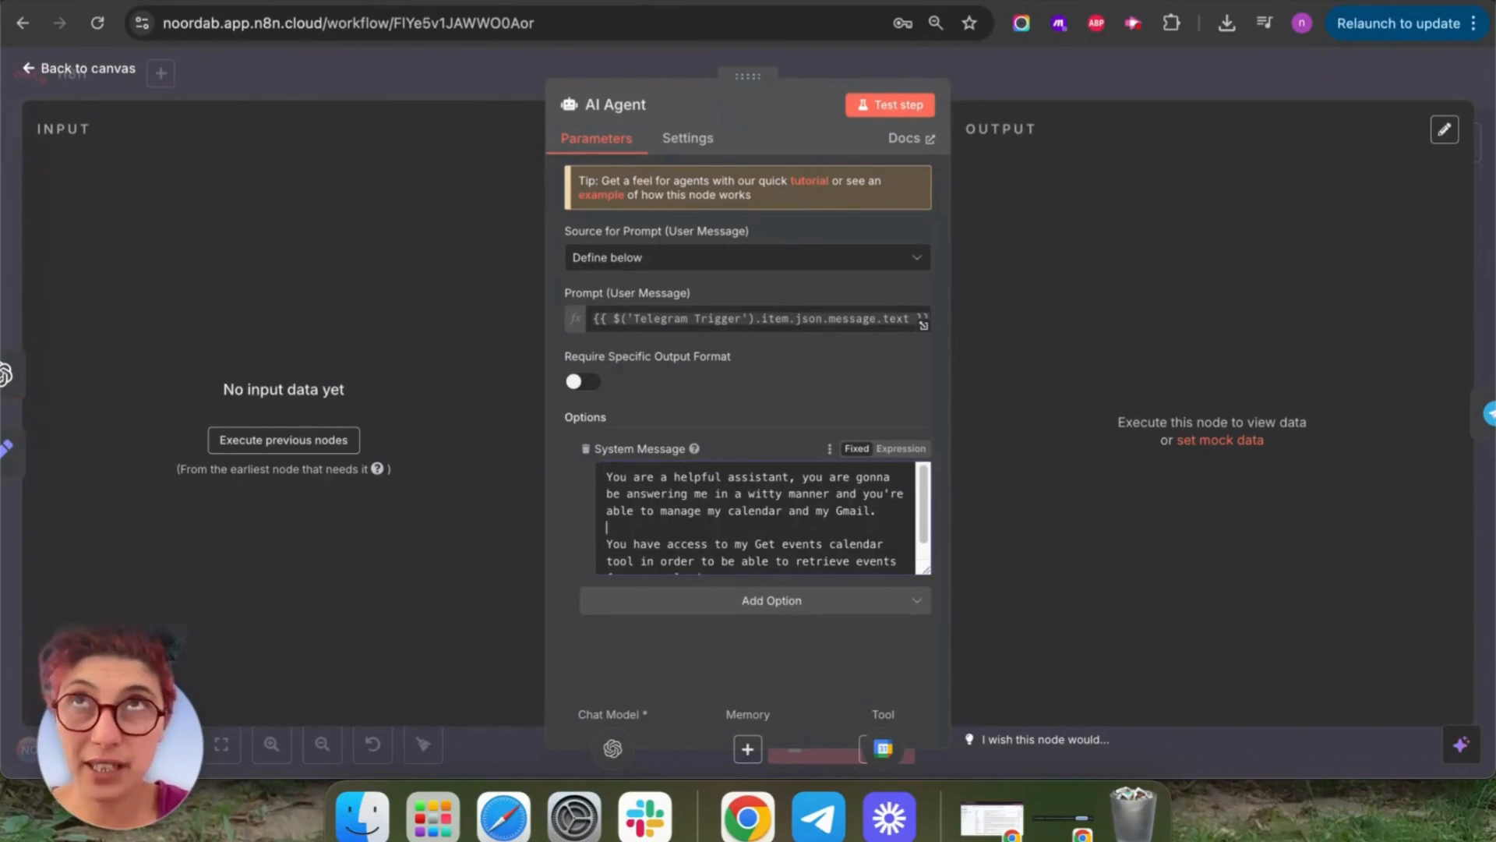
{"action": "type", "text": "Remember the date is"}
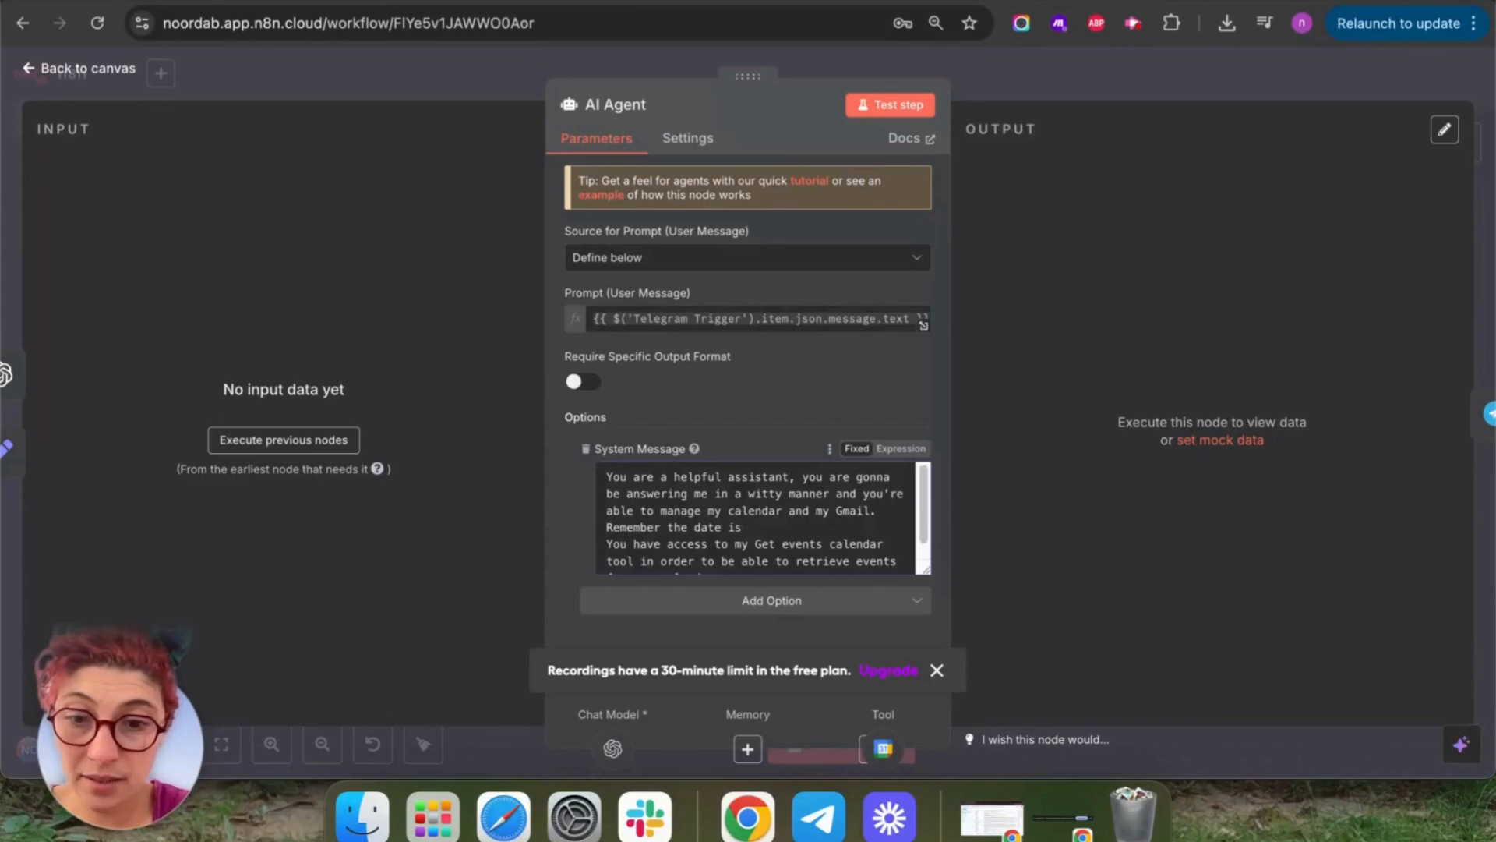
{"action": "type", "text": "v"}
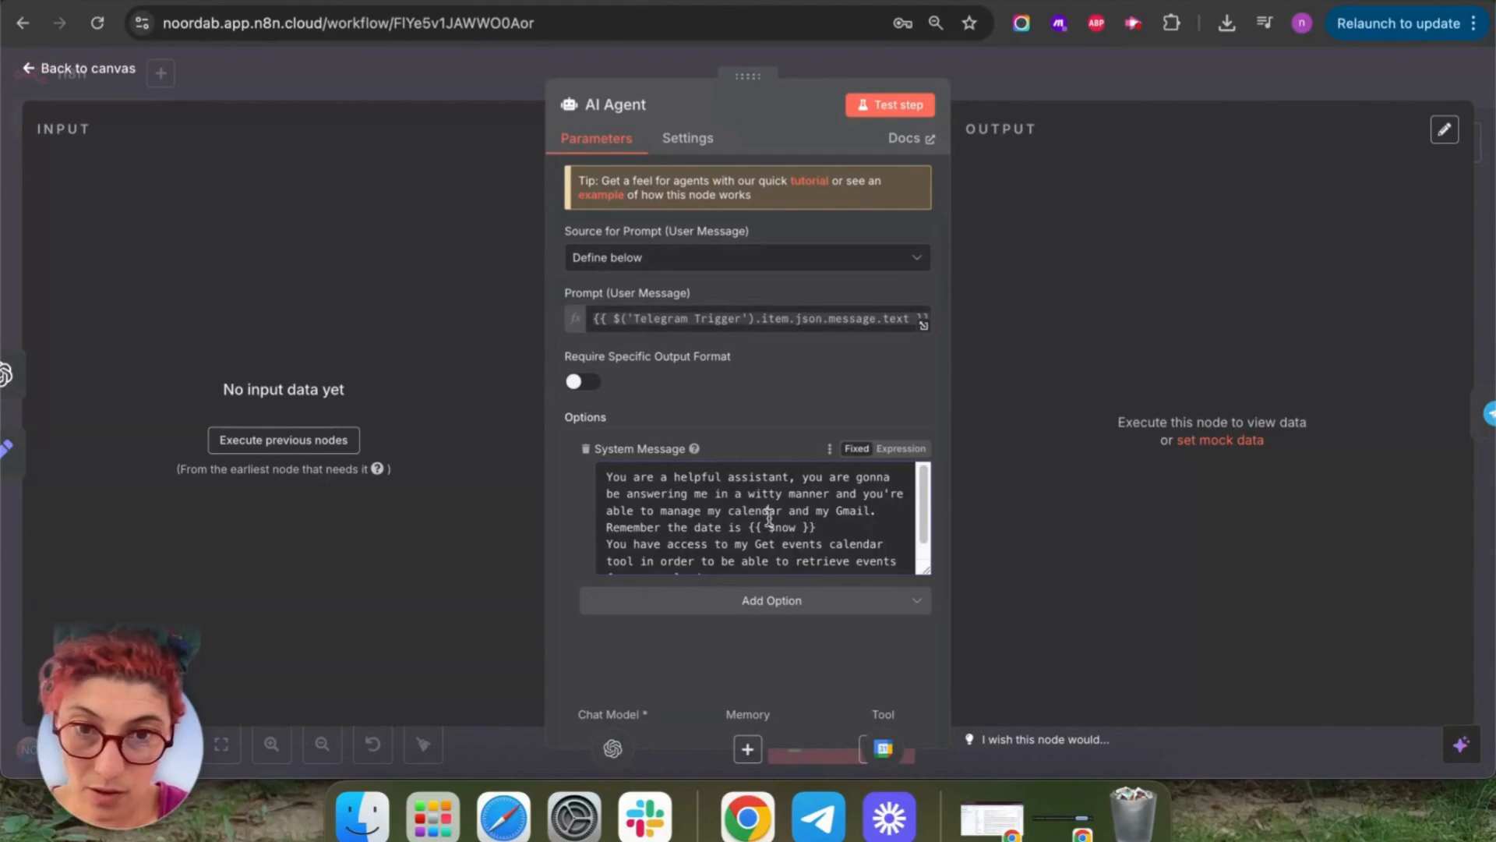
{"action": "left_click", "coordinate": [901, 448]}
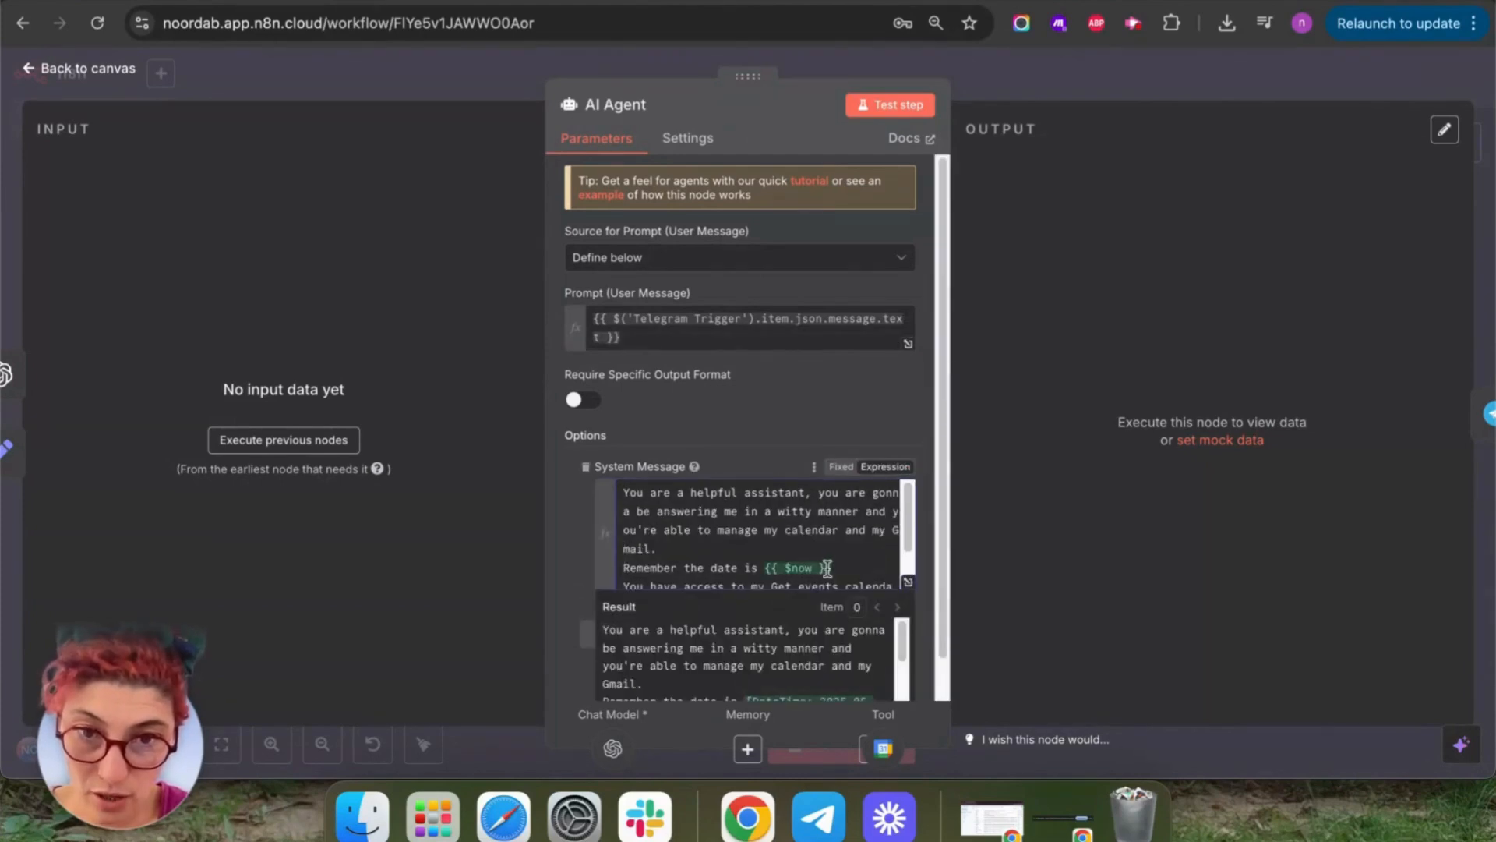
{"action": "scroll", "coordinate": [837, 564], "scroll_direction": "down", "scroll_amount": 3}
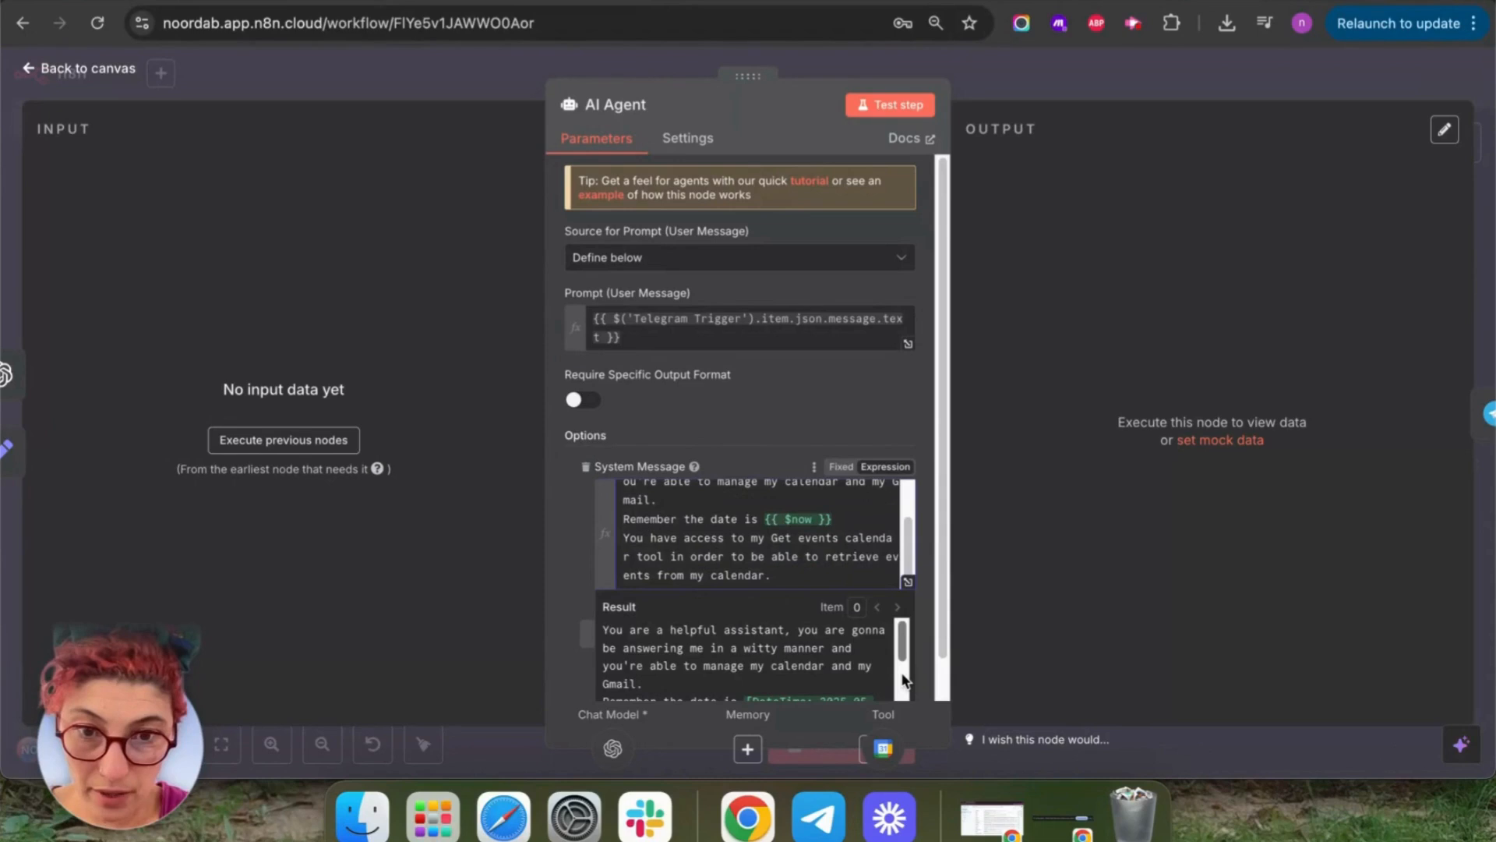
{"action": "left_click_drag", "start_coordinate": [903, 640], "coordinate": [904, 680]}
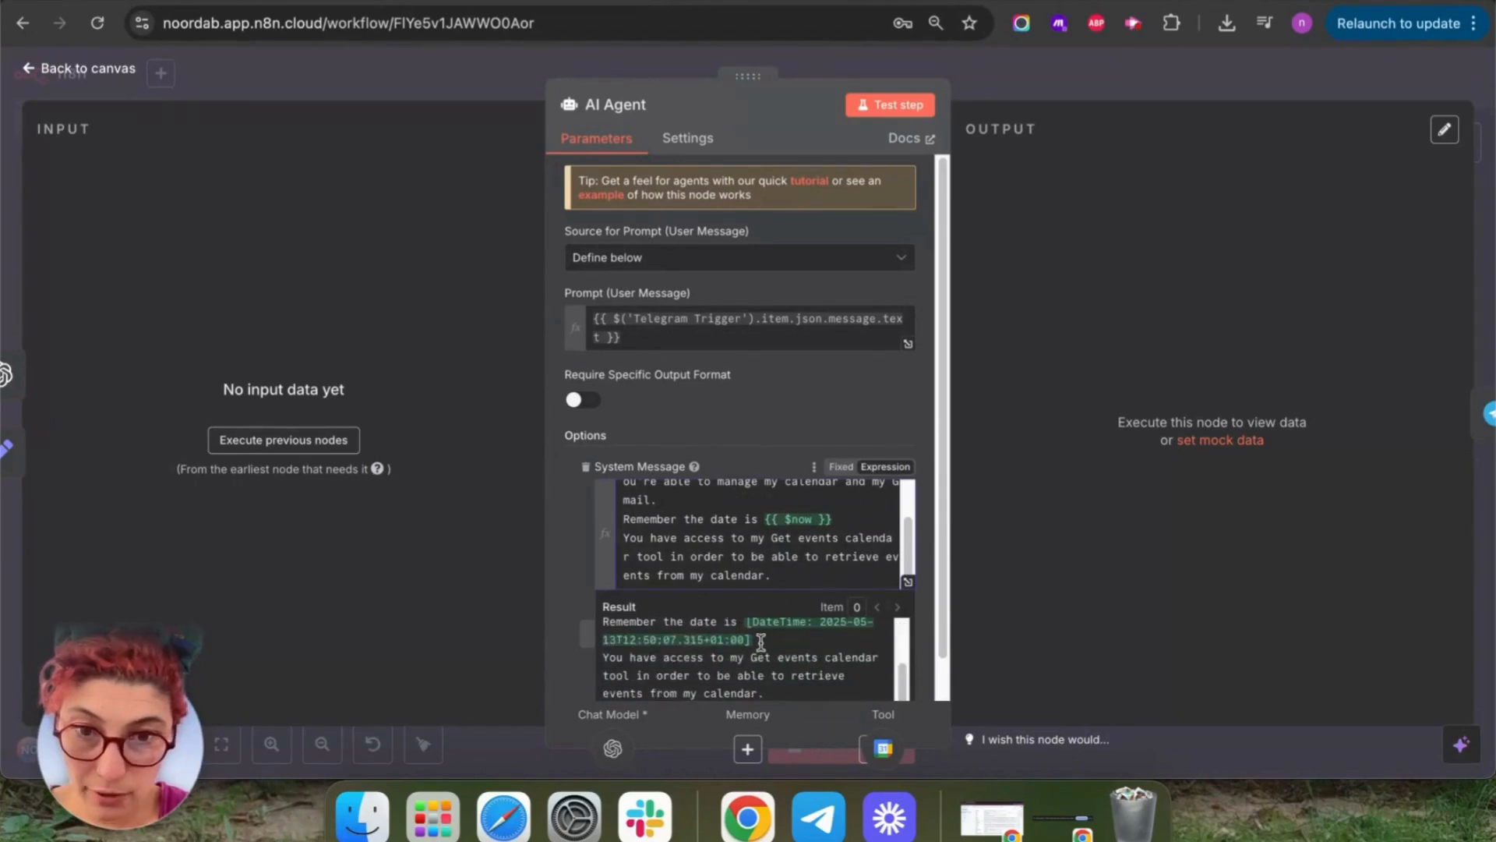
{"action": "scroll", "coordinate": [761, 640], "scroll_direction": "up", "scroll_amount": 1}
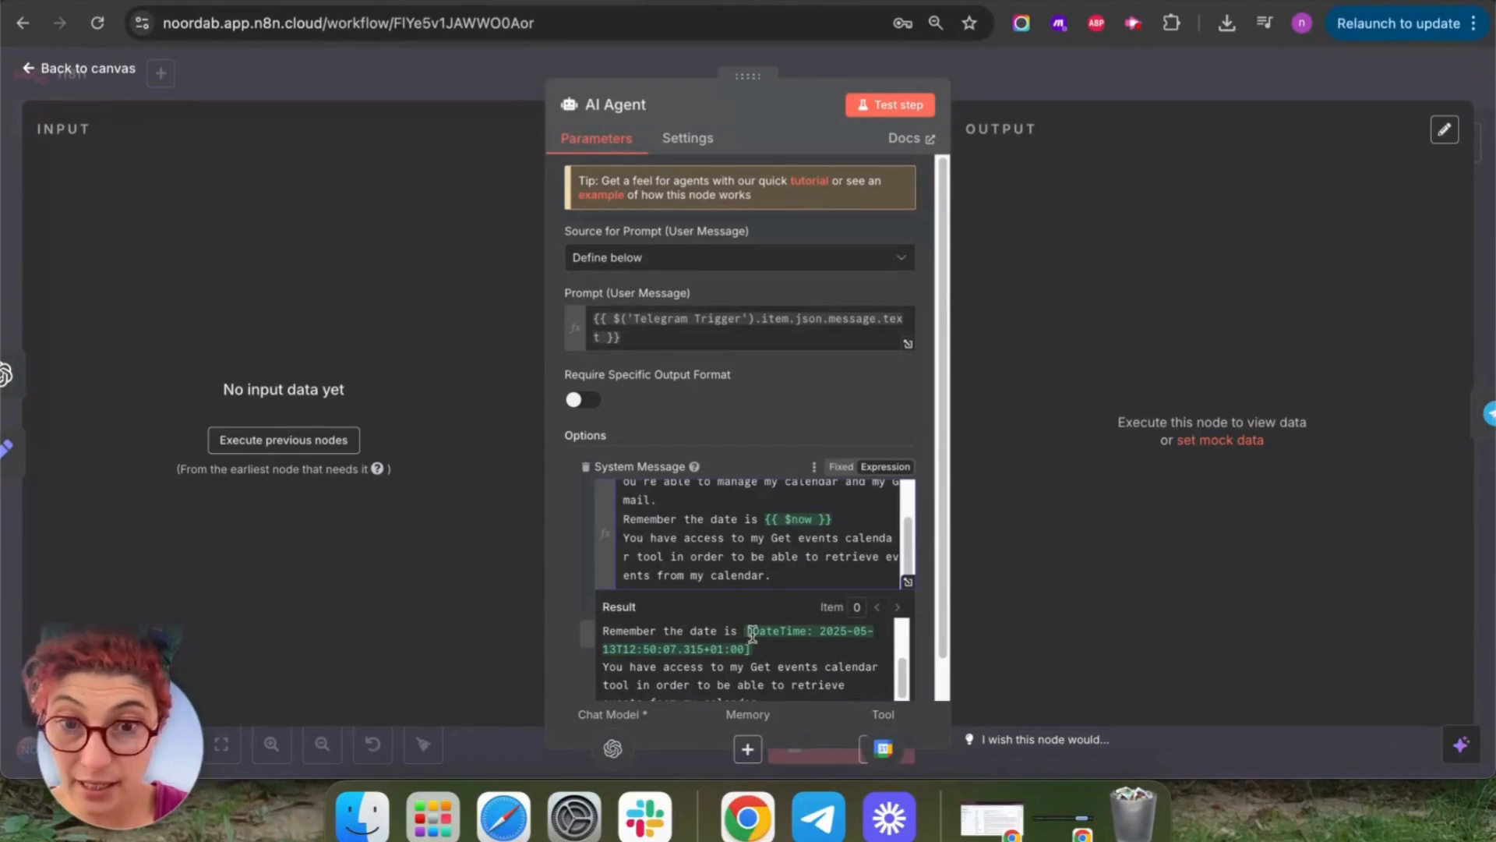
Remove the stray space inside {{ $now }} and run a test of the AI Agent step.
{"action": "scroll", "coordinate": [752, 636], "scroll_direction": "down", "scroll_amount": 1}
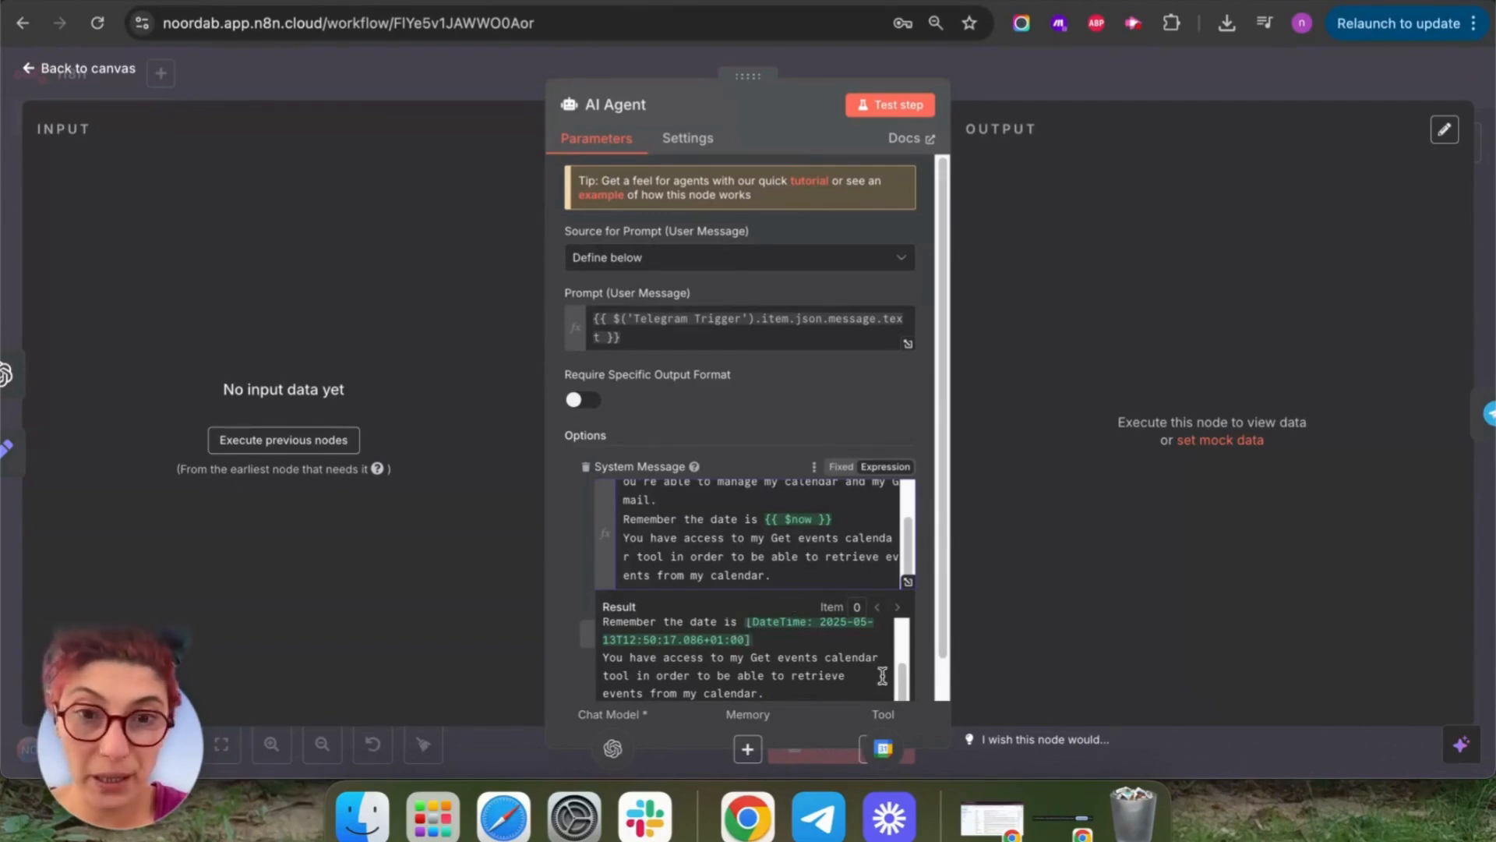
{"action": "scroll", "coordinate": [832, 662], "scroll_direction": "up", "scroll_amount": 5}
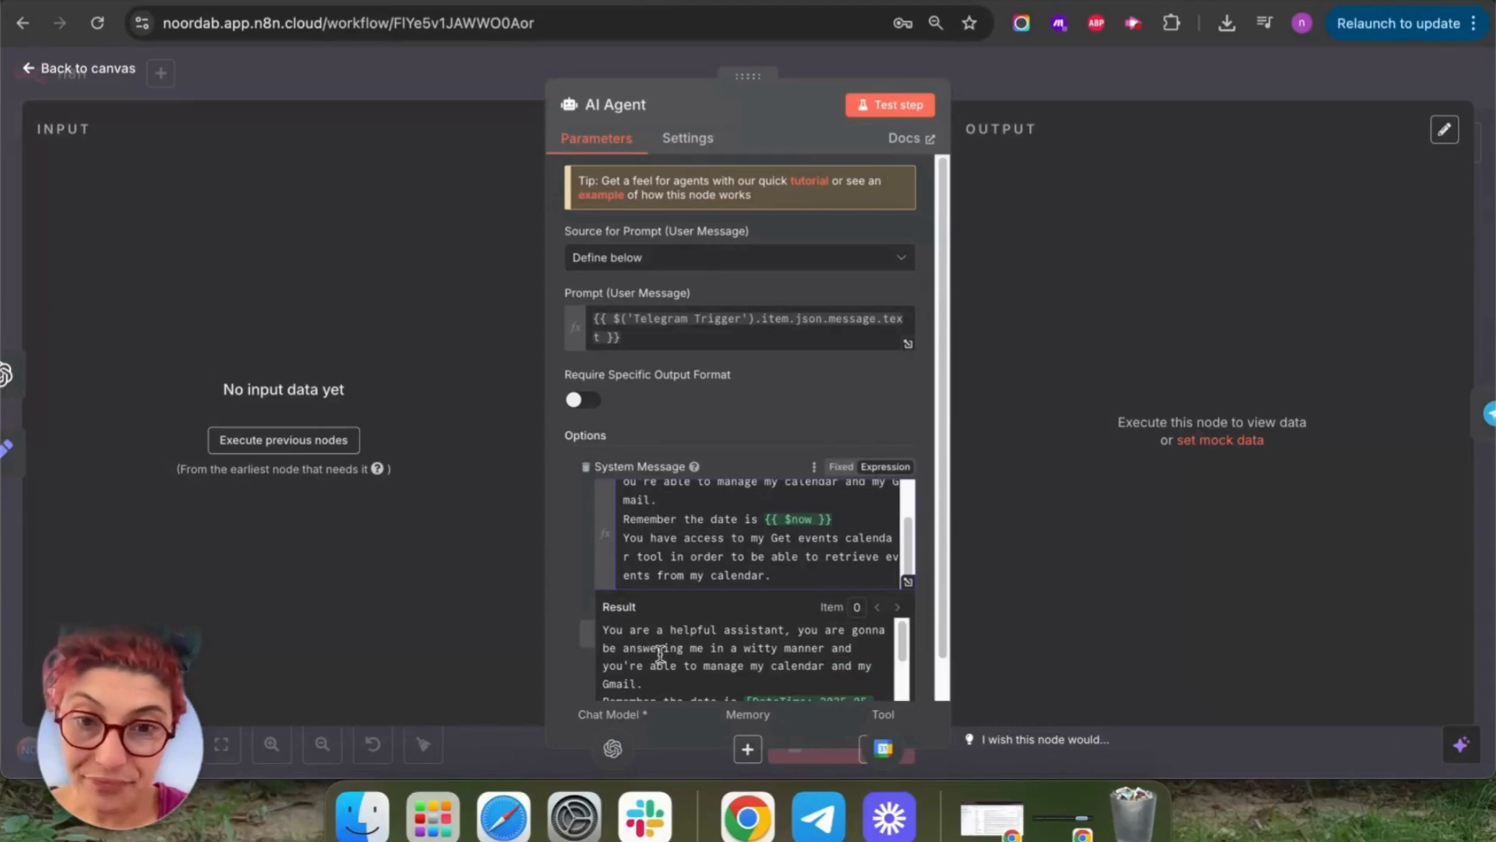
{"action": "scroll", "coordinate": [810, 662], "scroll_direction": "down", "scroll_amount": 3}
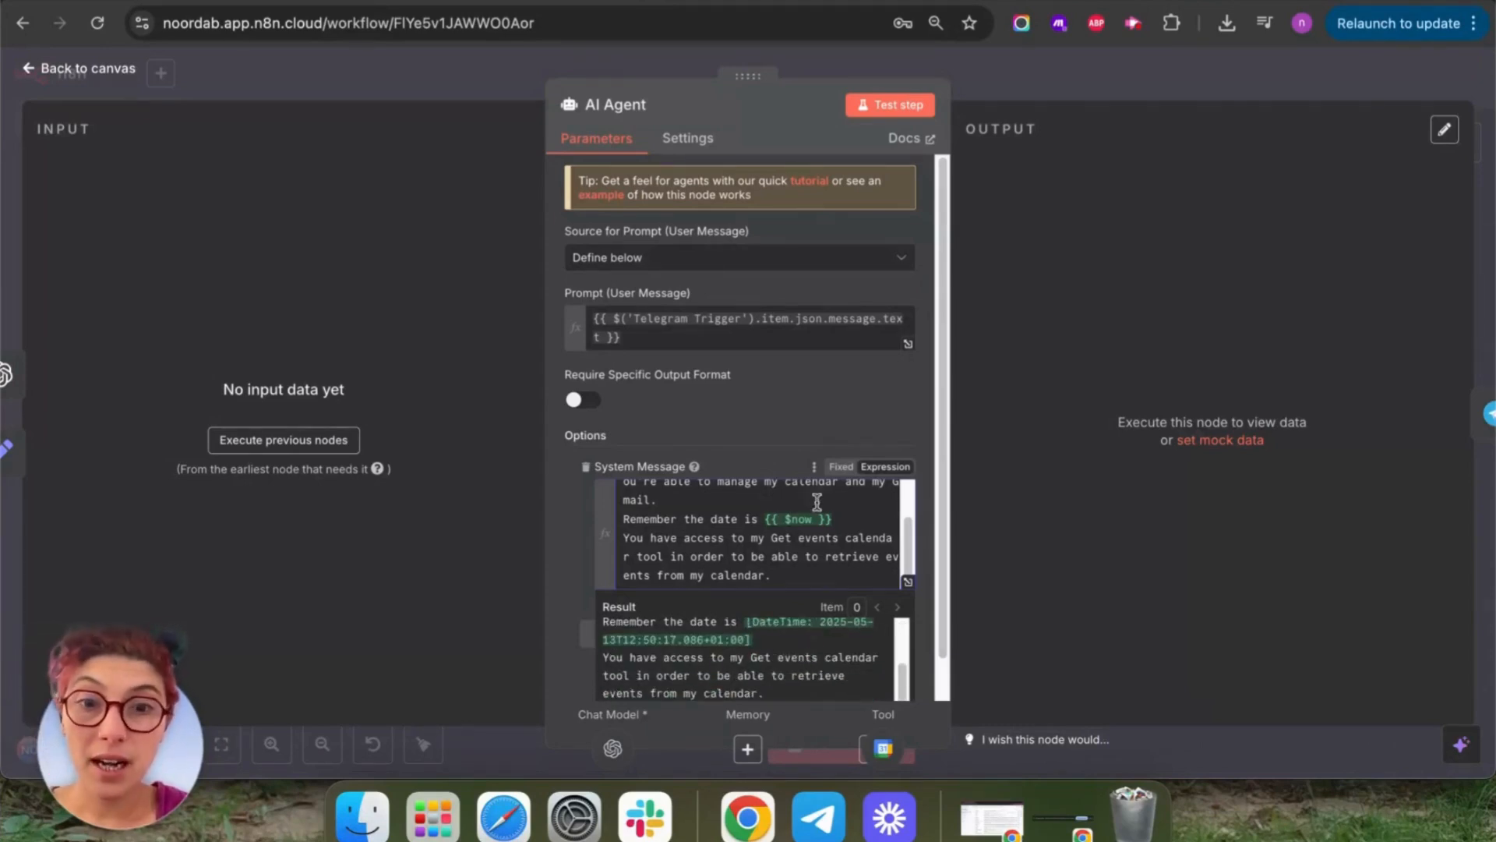
{"action": "left_click", "coordinate": [793, 519]}
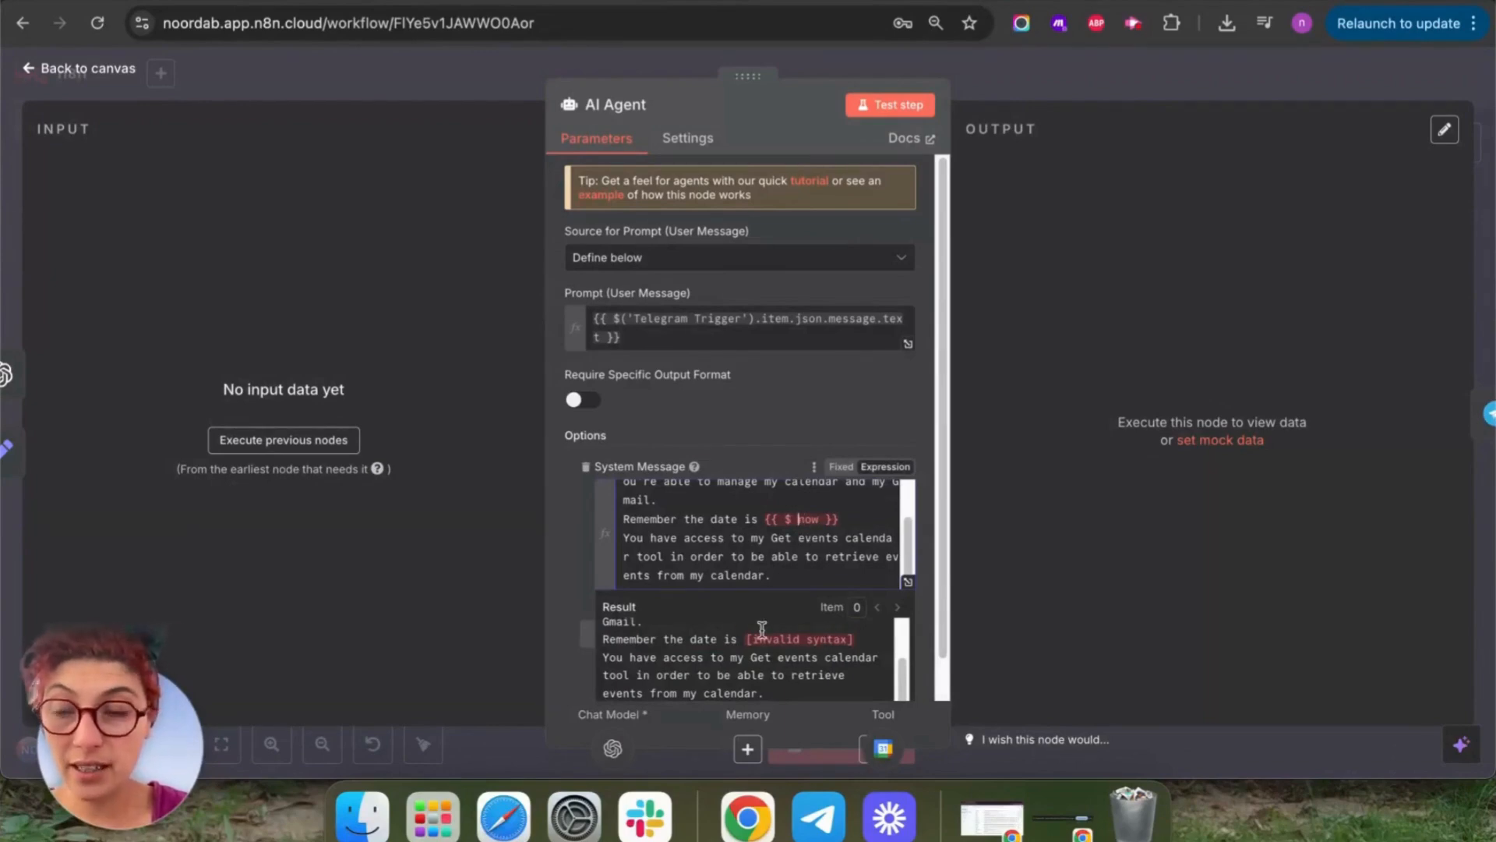
{"action": "left_click", "coordinate": [789, 518]}
{"action": "key", "text": "BackSpace"}
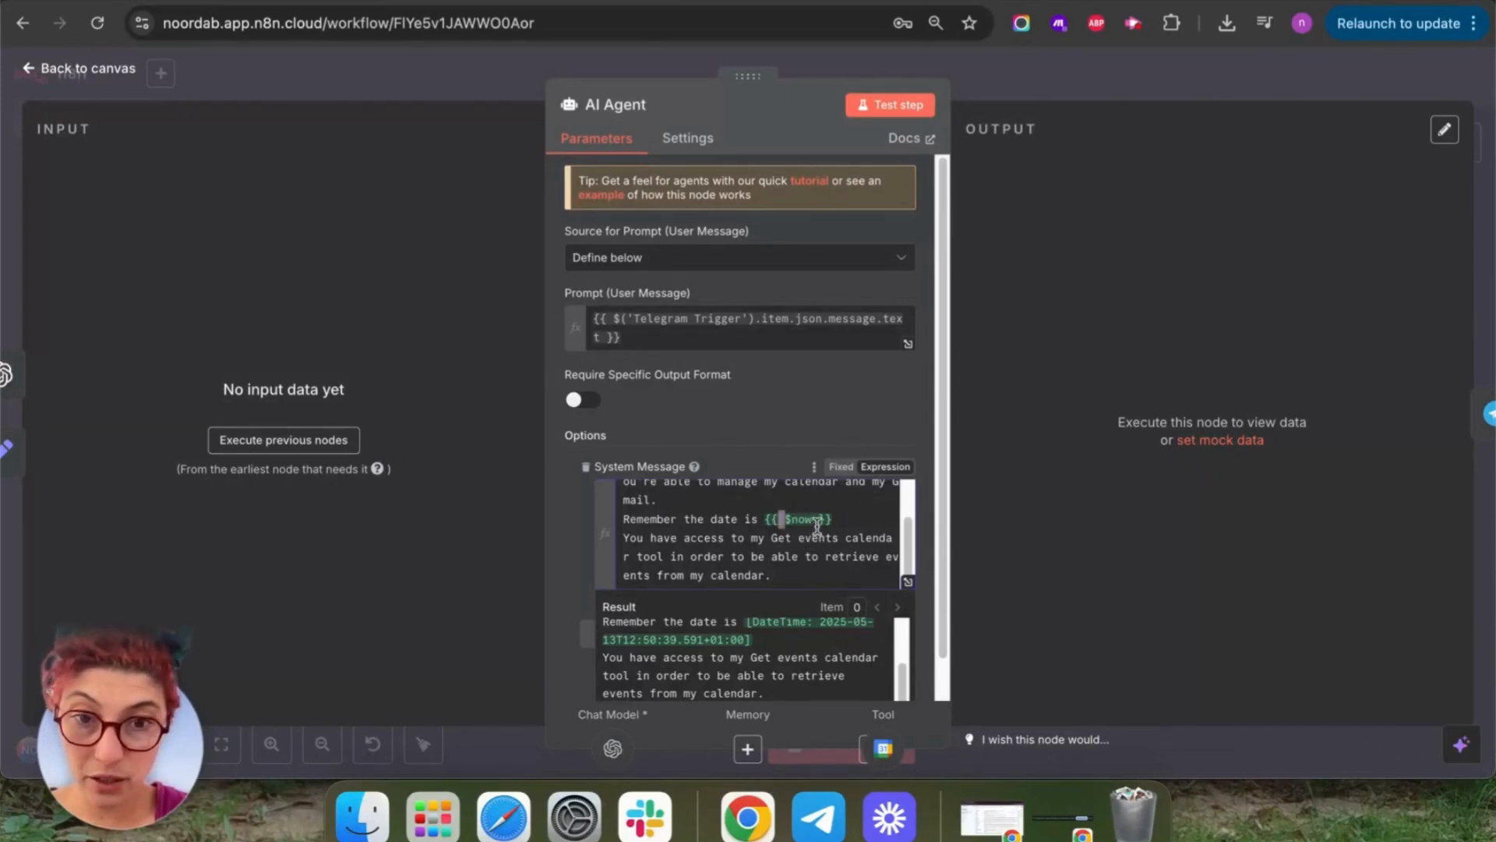
{"action": "left_click_drag", "start_coordinate": [817, 520], "coordinate": [800, 520]}
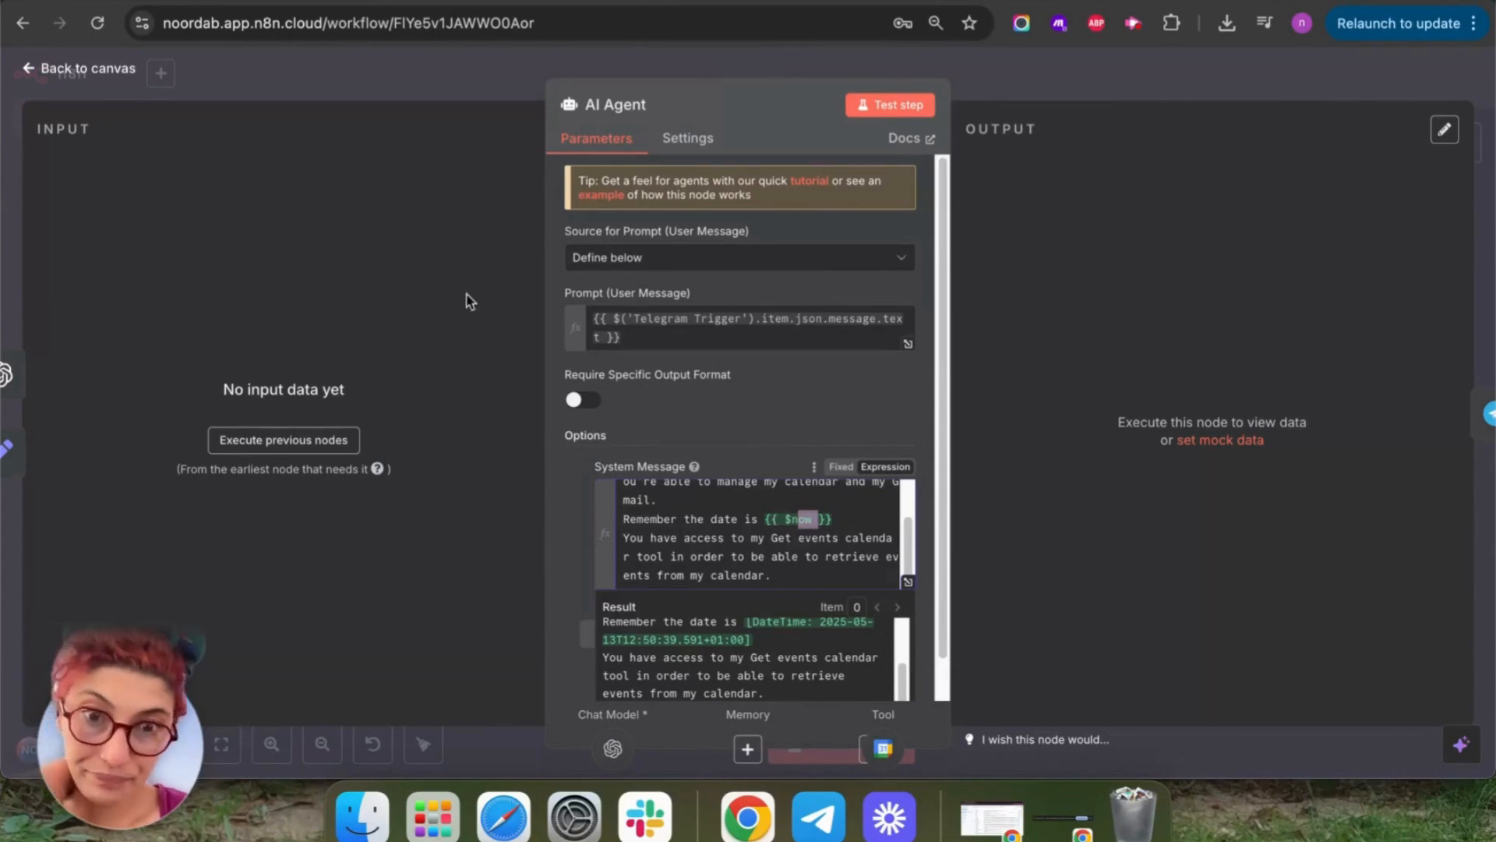
{"action": "left_click", "coordinate": [890, 105]}
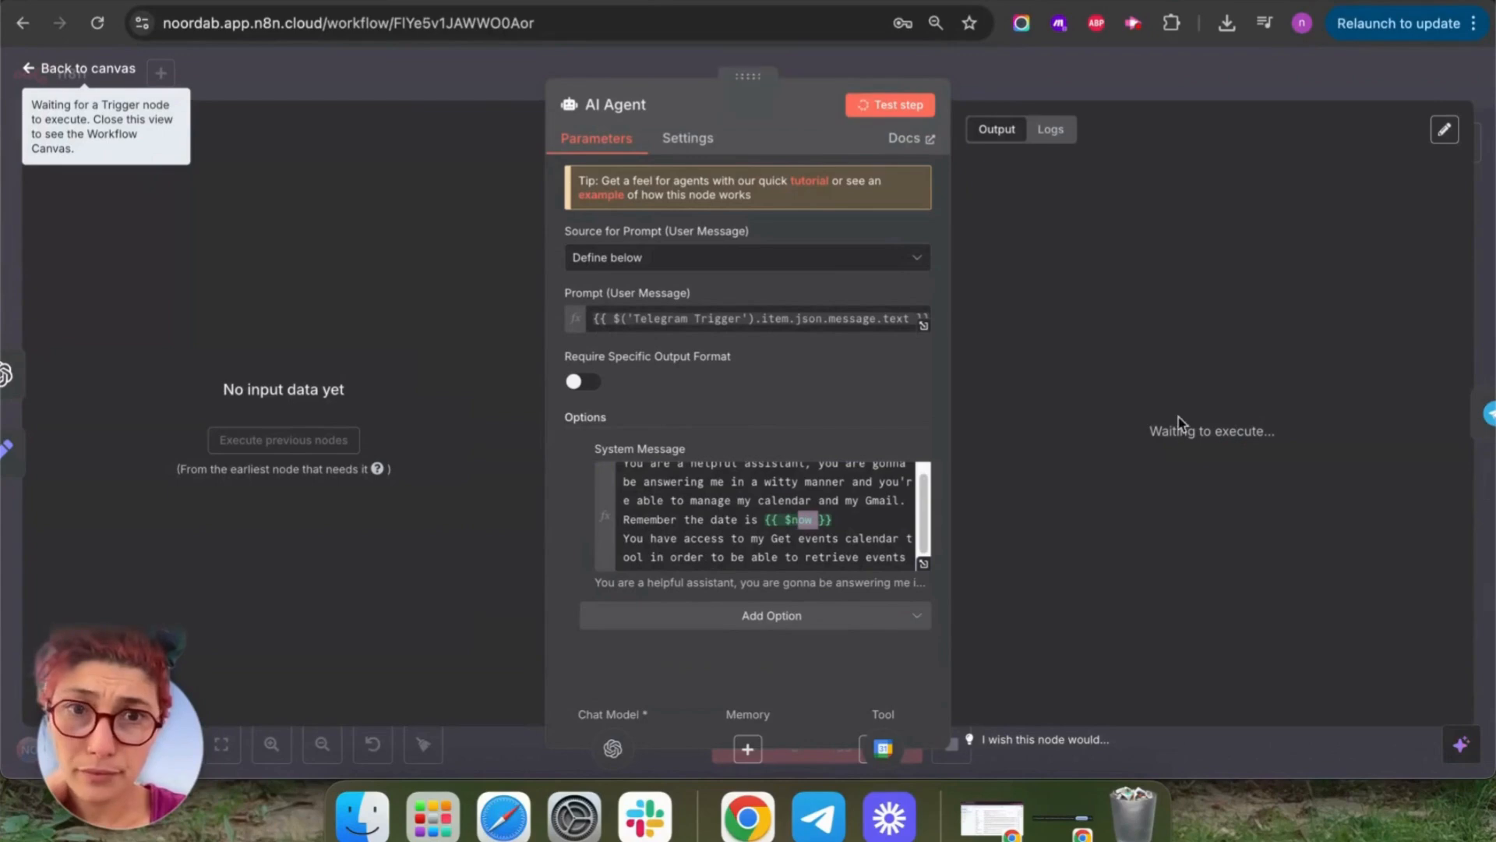
Send 'retrieve my events for today' to the bot in Telegram.
{"action": "left_click", "coordinate": [56, 69]}
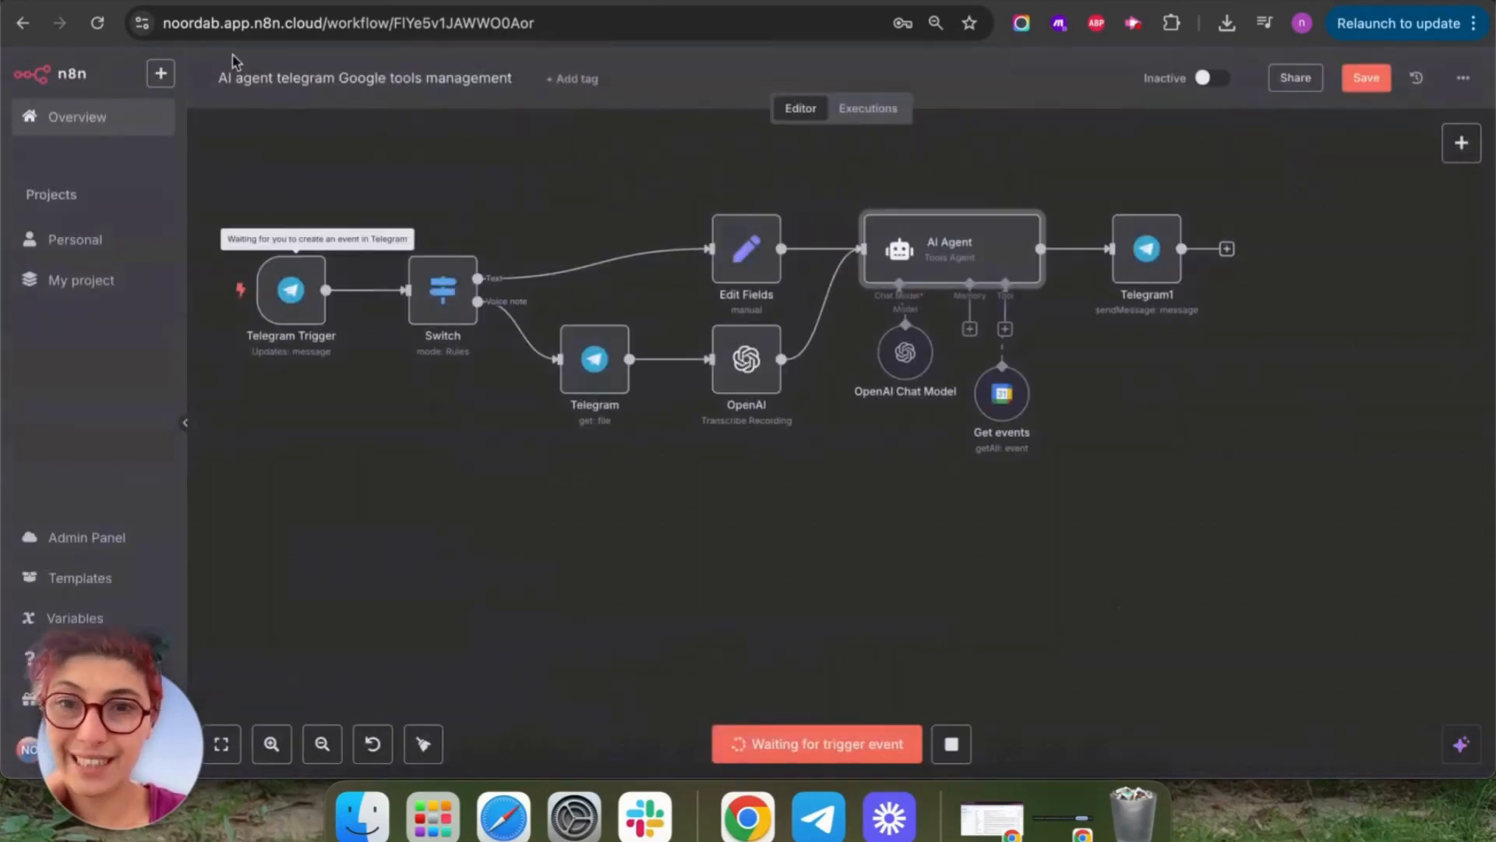
{"action": "left_click", "coordinate": [818, 816]}
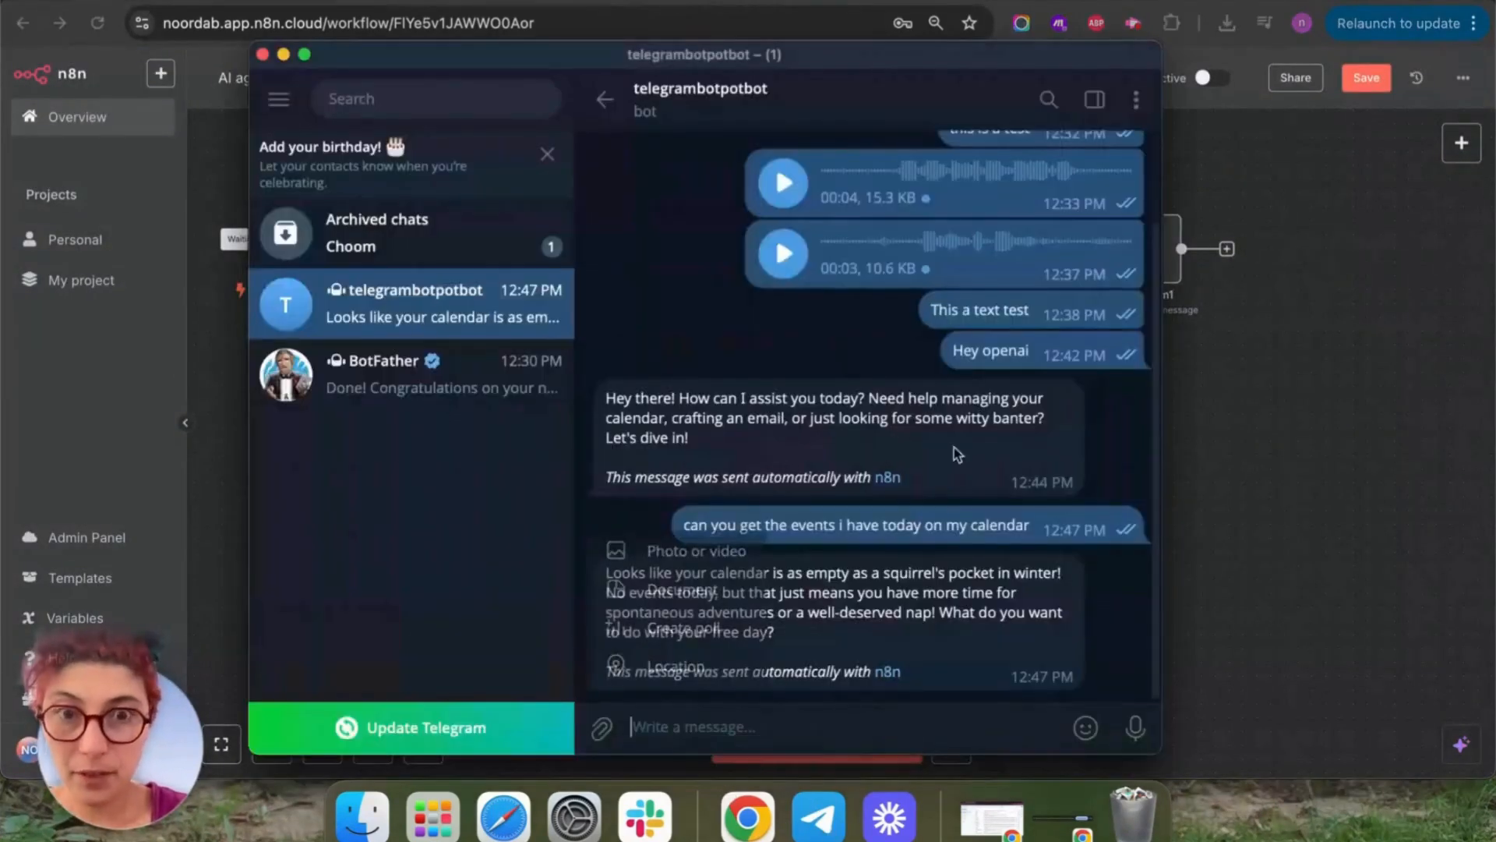
{"action": "left_click", "coordinate": [876, 717]}
{"action": "type", "text": "retrieve my events f"}
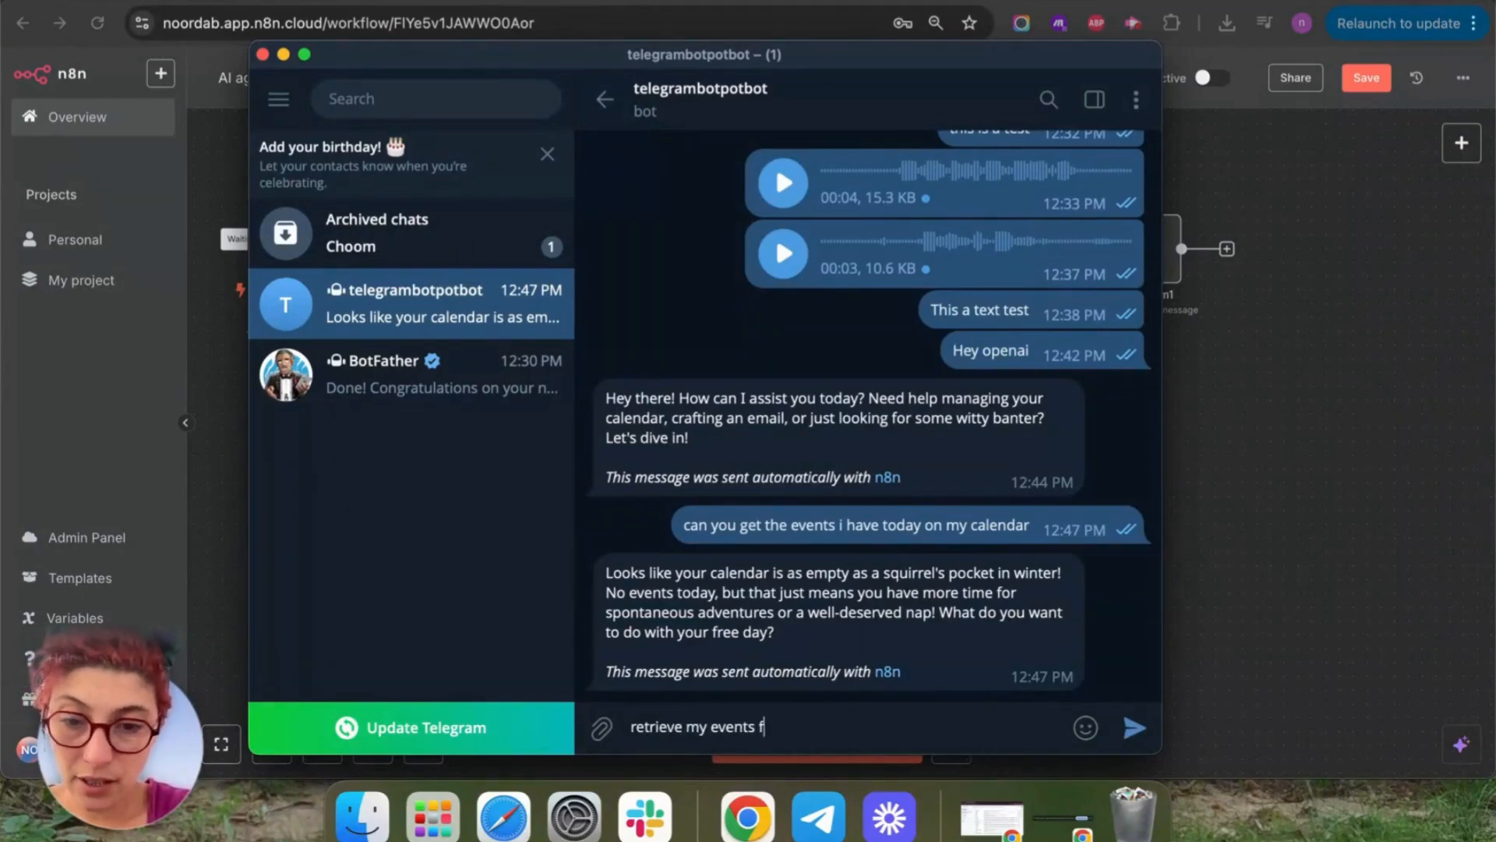
{"action": "key", "text": "BackSpace"}
{"action": "key", "text": "BackSpace"}
{"action": "type", "text": "today"}
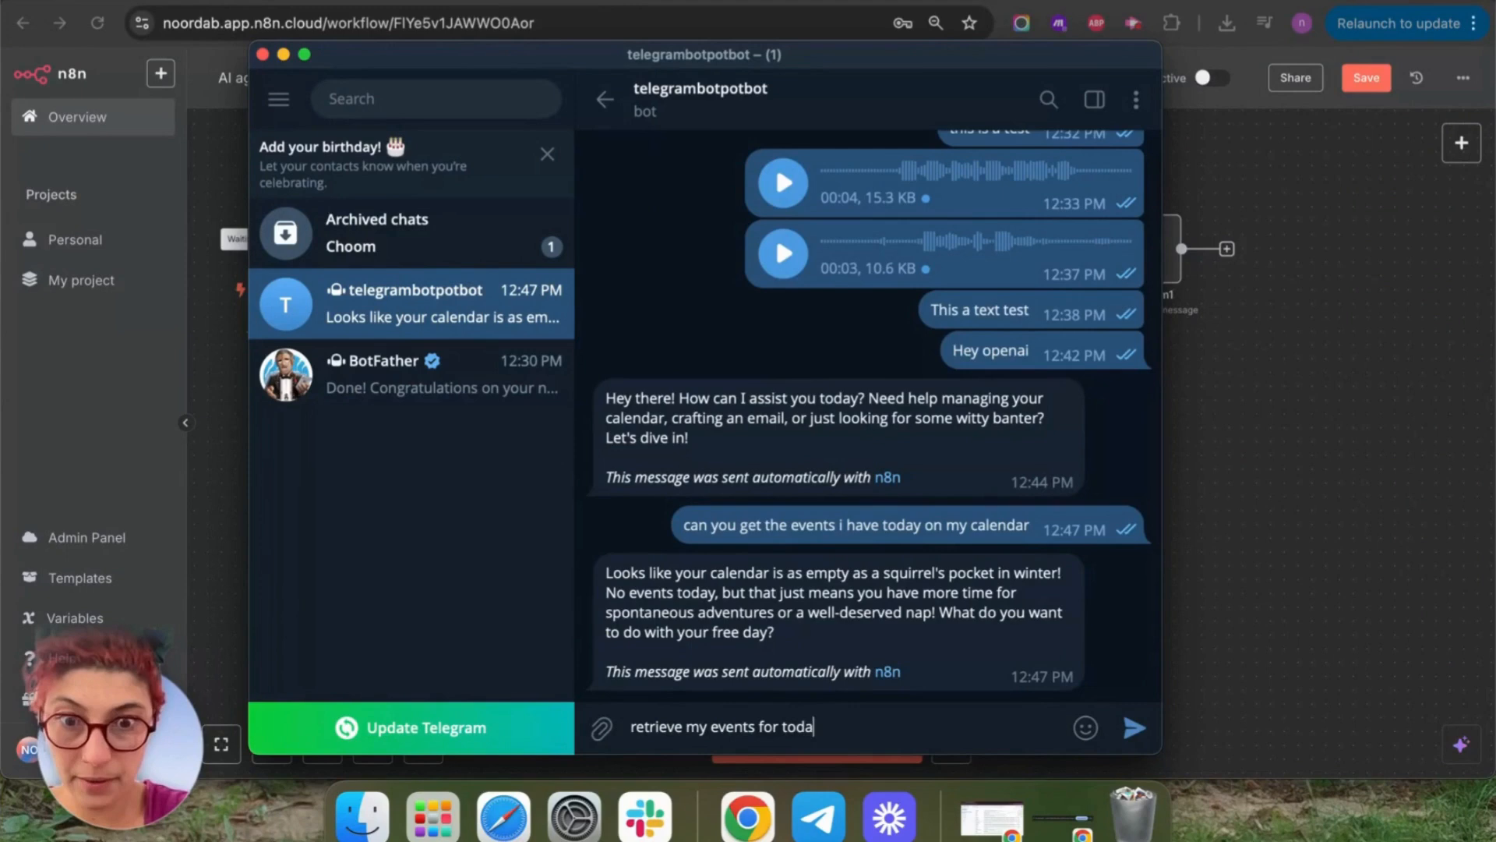
{"action": "key", "text": "Return"}
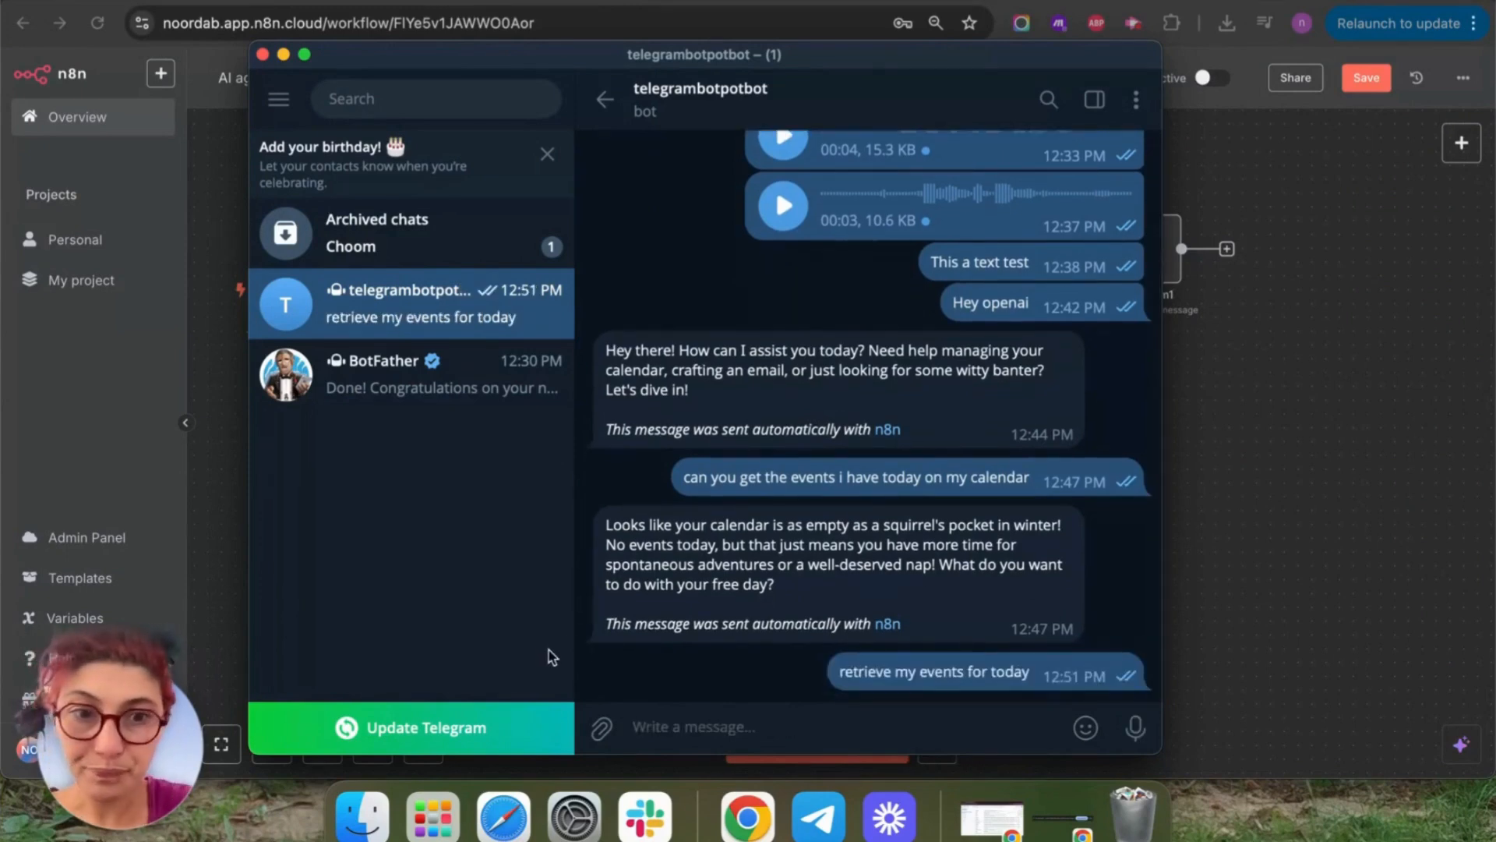
React with a heart to the bot's reply and return to the n8n workflow.
{"action": "double_click", "coordinate": [903, 516]}
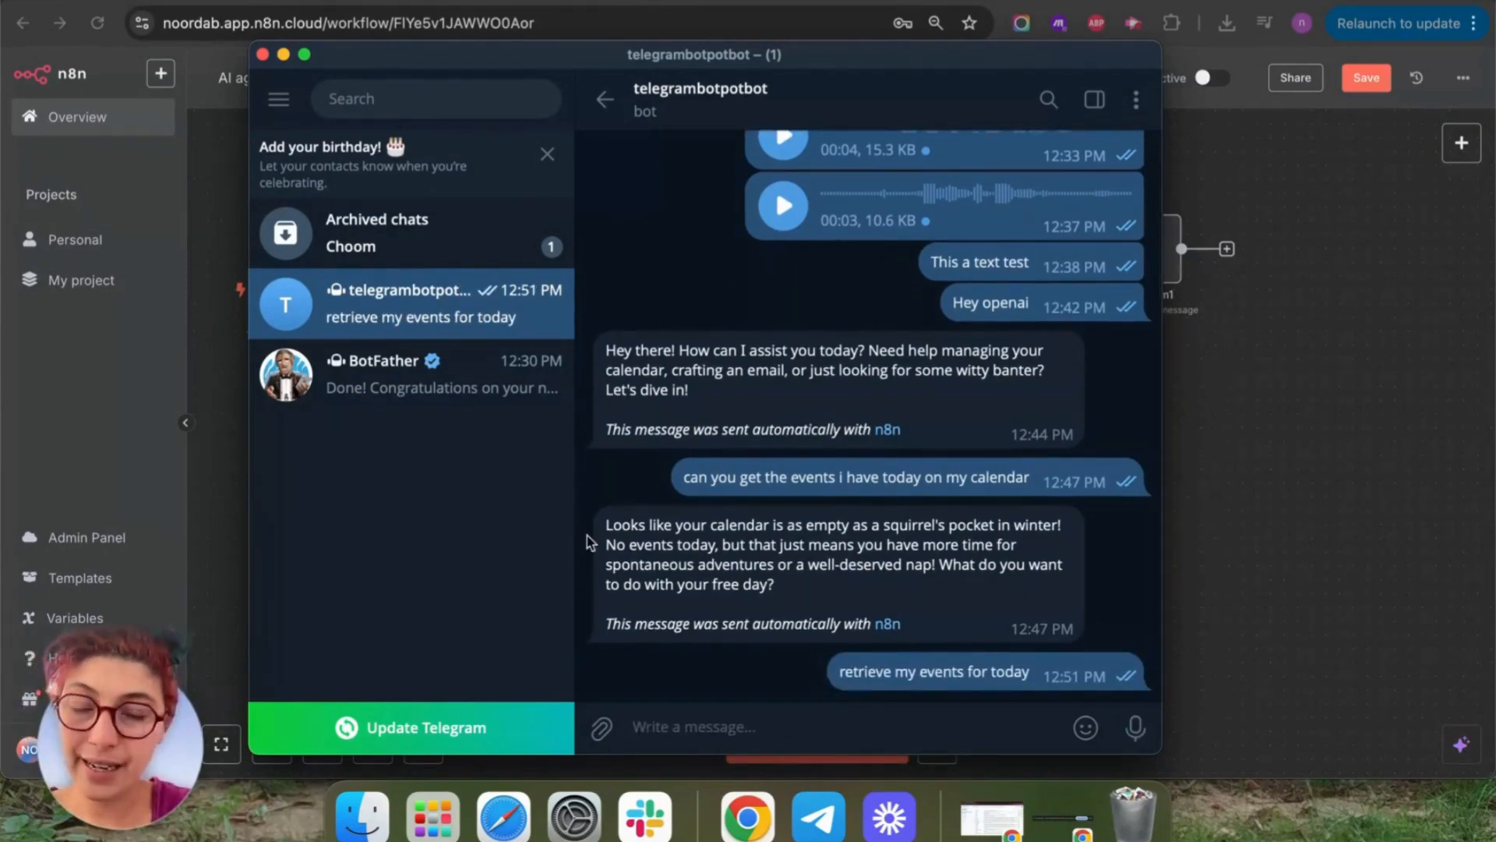
{"action": "left_click", "coordinate": [1353, 508]}
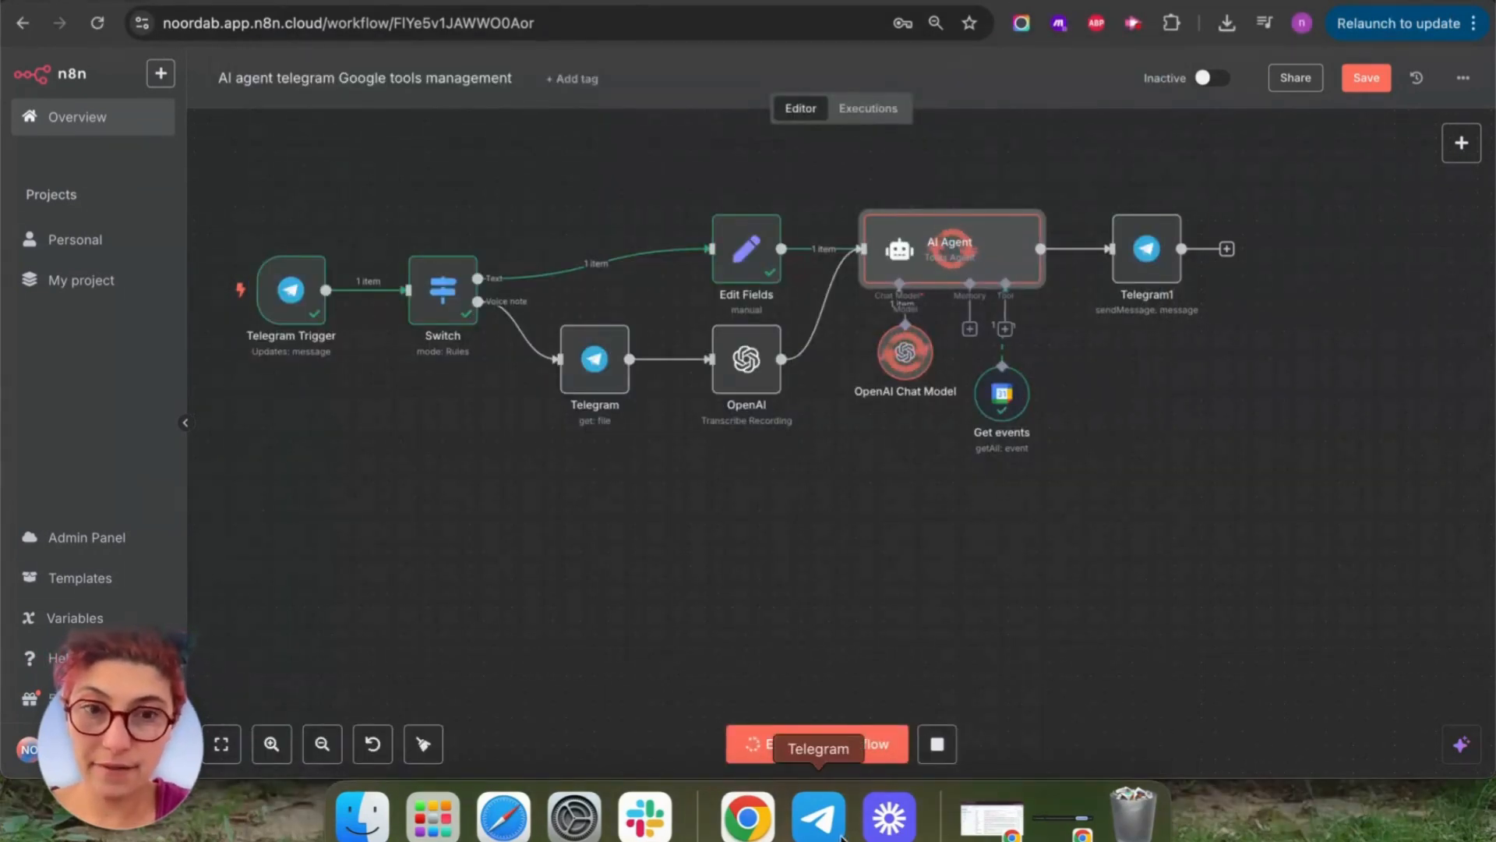
{"action": "left_click", "coordinate": [818, 814]}
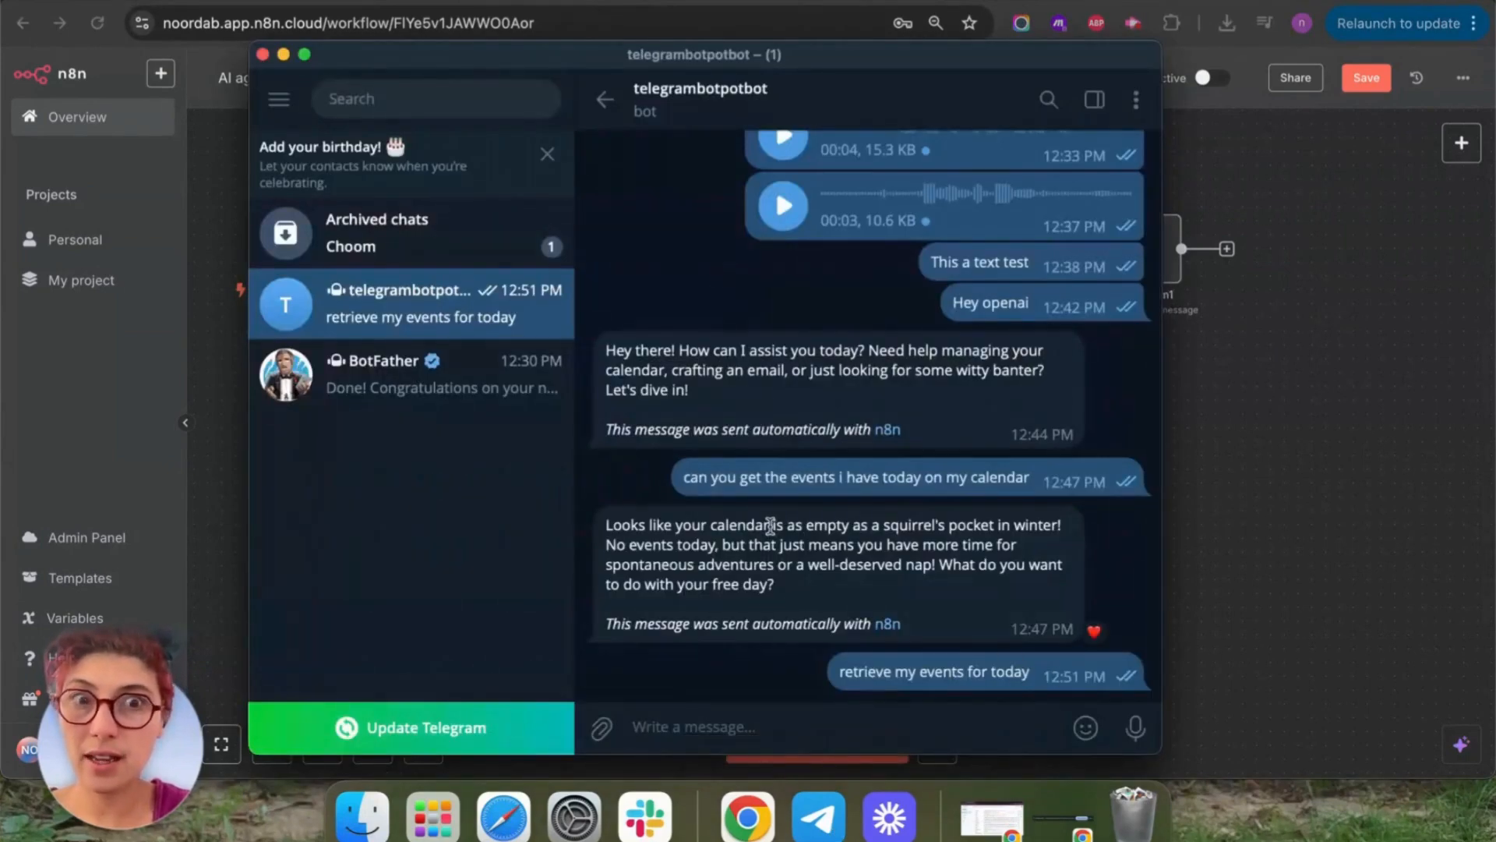
{"action": "left_click", "coordinate": [1300, 597]}
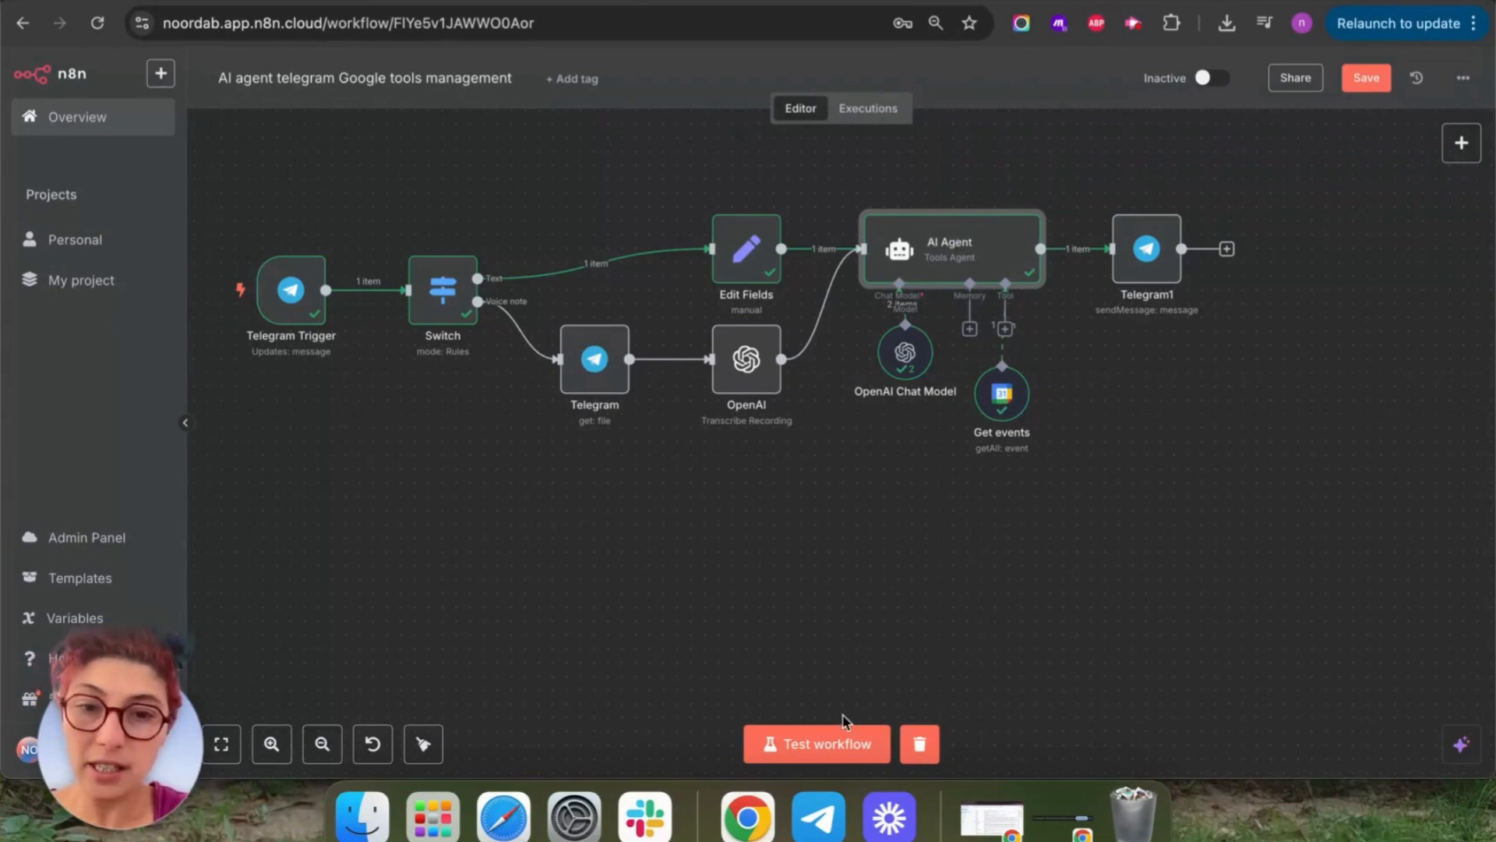
Start a test run of the workflow that listens for a Telegram message.
{"action": "key", "text": "F2"}
{"action": "key", "text": "Escape"}
{"action": "left_click", "coordinate": [809, 747]}
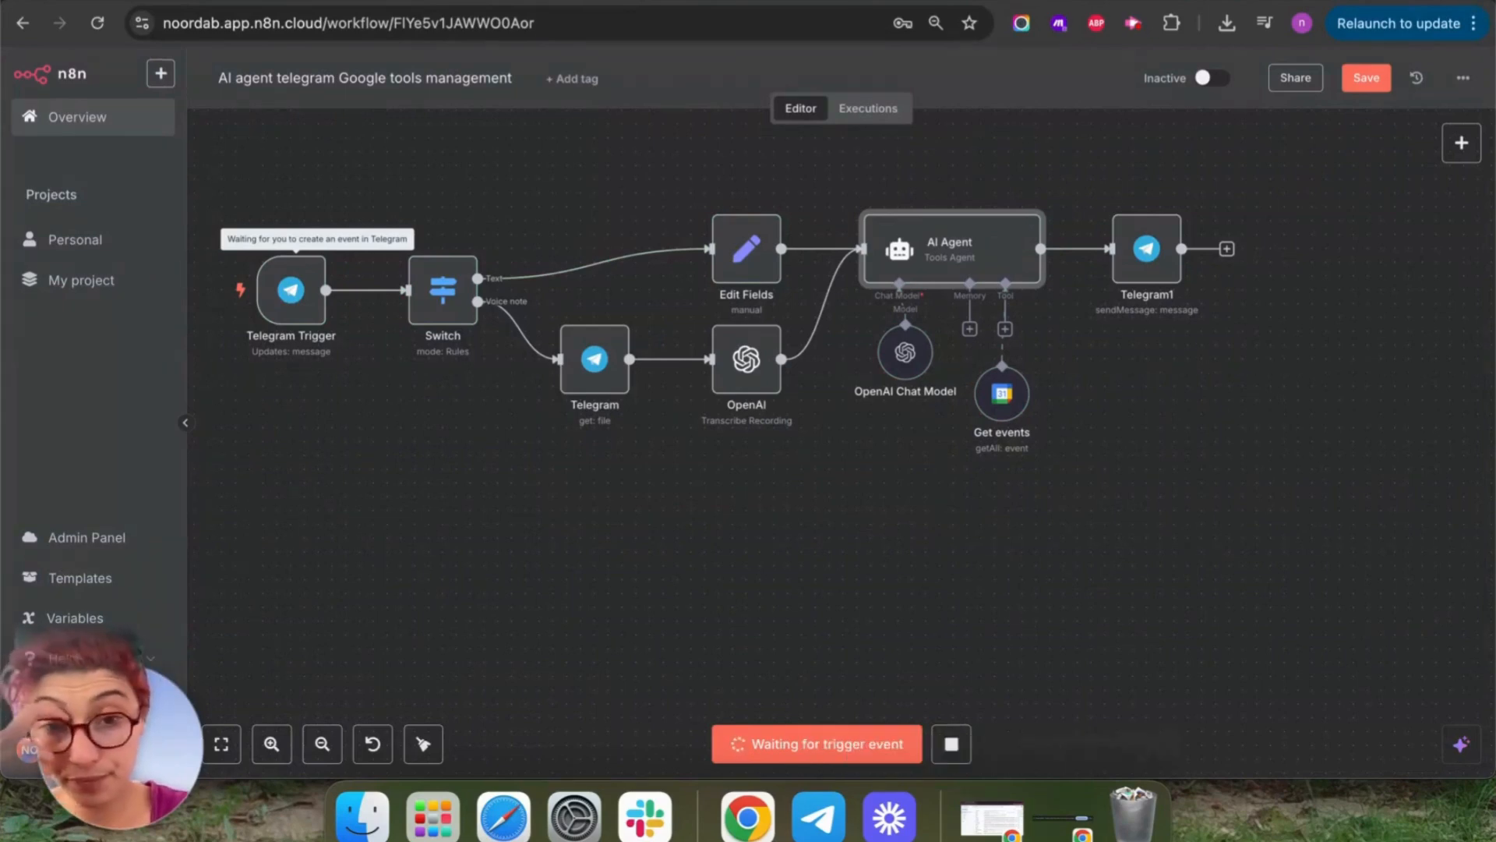
Resend the earlier 'retrieve my events for today' request to the bot and return to n8n.
{"action": "left_click", "coordinate": [818, 816]}
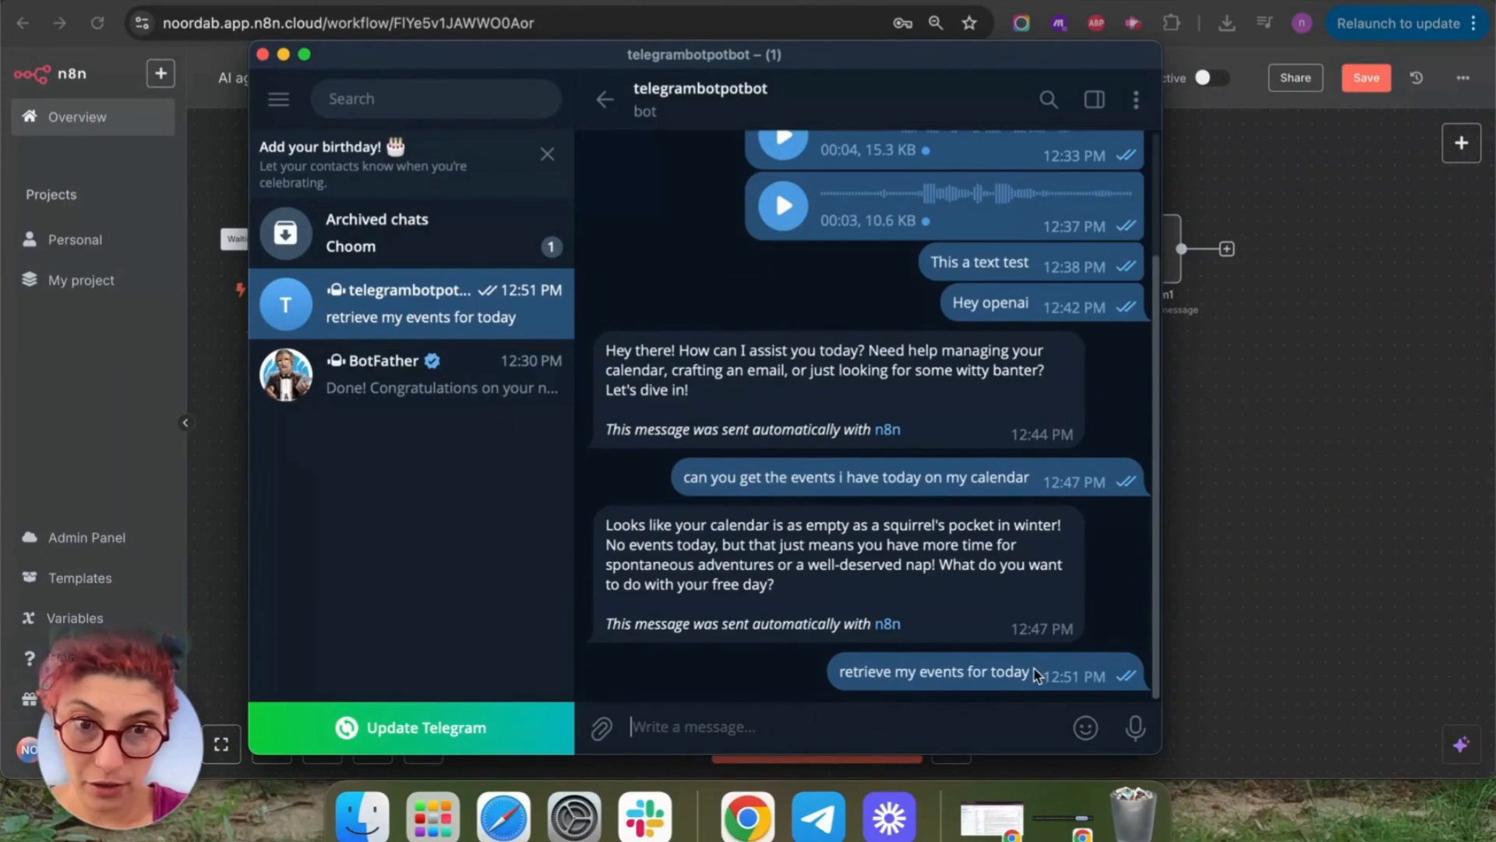
{"action": "left_click_drag", "start_coordinate": [1040, 669], "coordinate": [826, 672]}
{"action": "key", "text": "super+c"}
{"action": "left_click", "coordinate": [865, 726]}
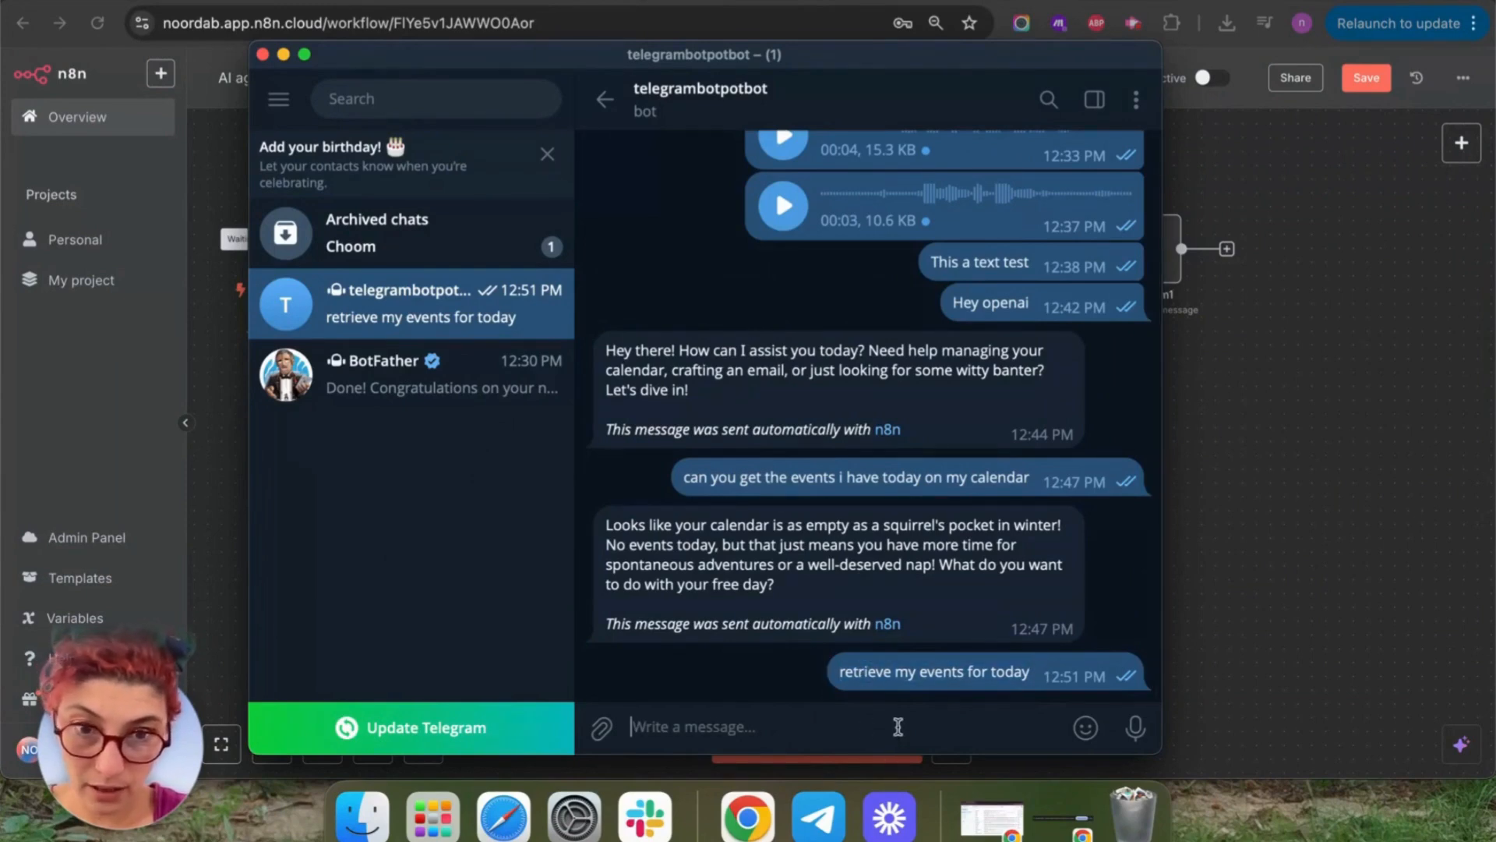
{"action": "key", "text": "super+v"}
{"action": "key", "text": "Return"}
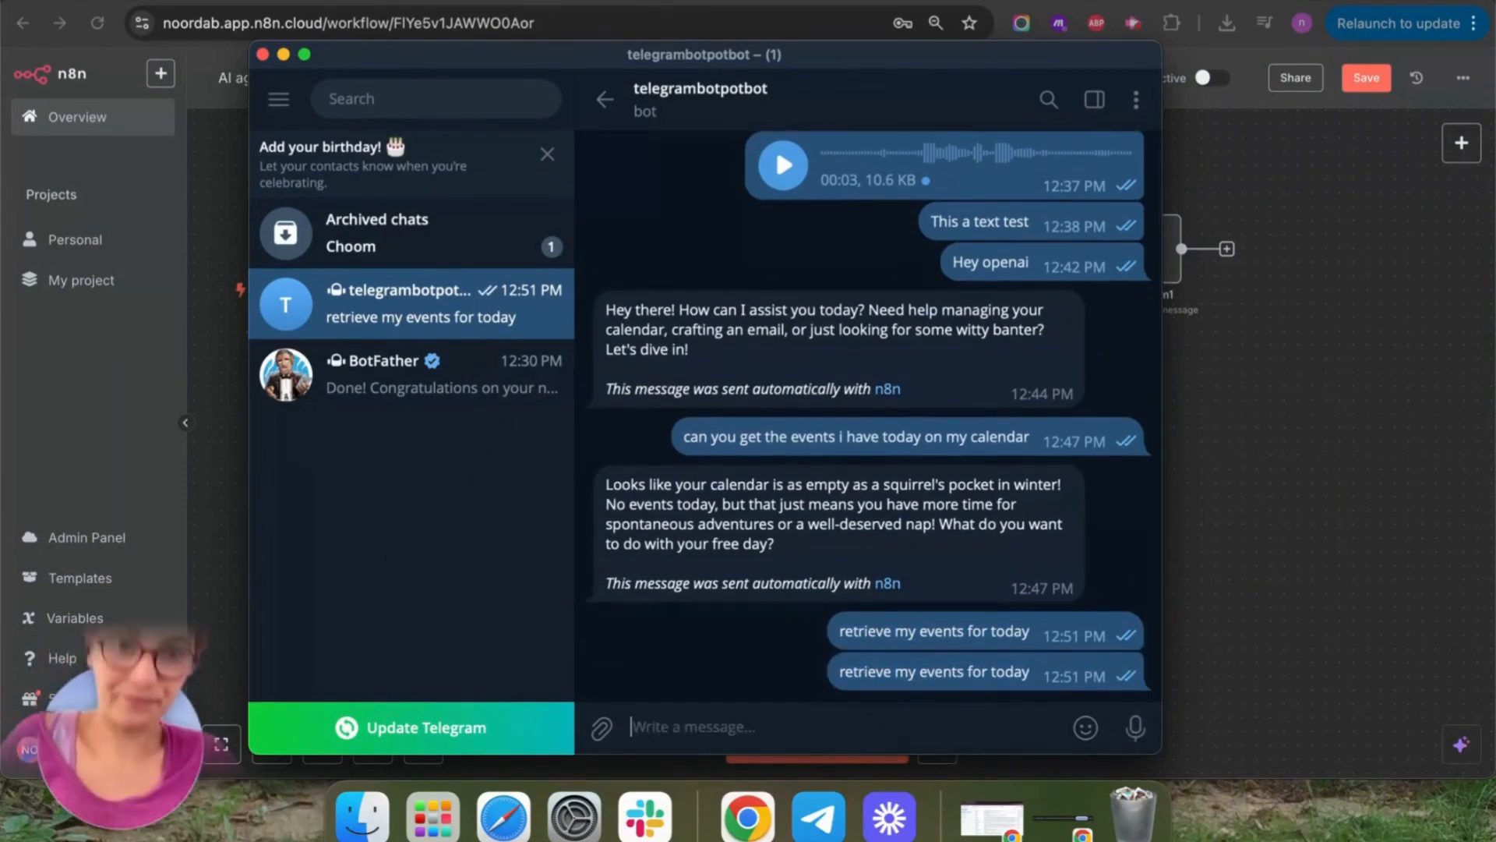
{"action": "left_click", "coordinate": [1352, 425]}
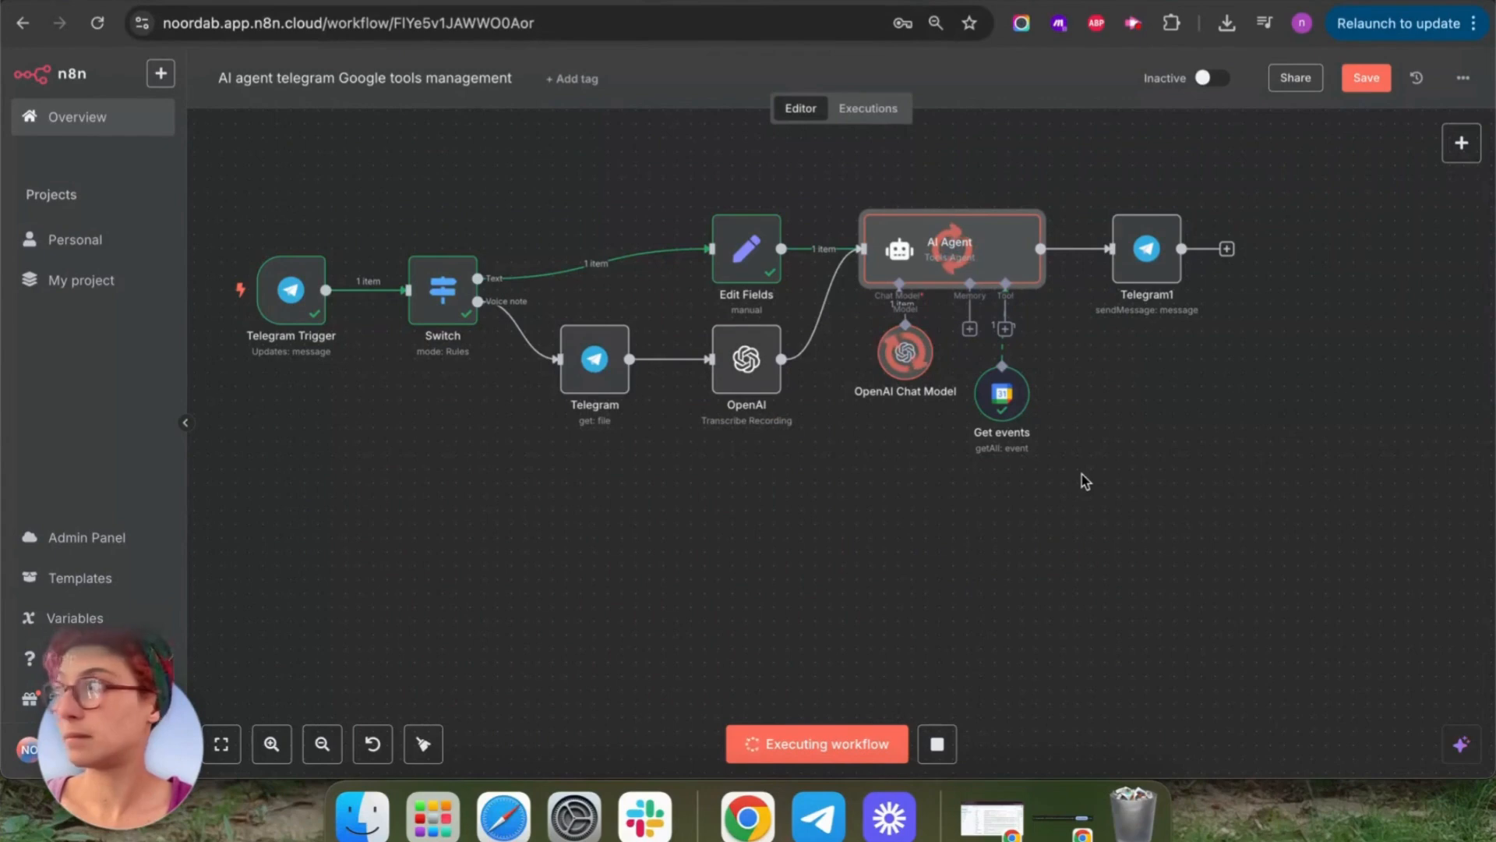
Read the bot's reply listing five May 13th events, then return to the n8n canvas.
{"action": "left_click", "coordinate": [819, 817]}
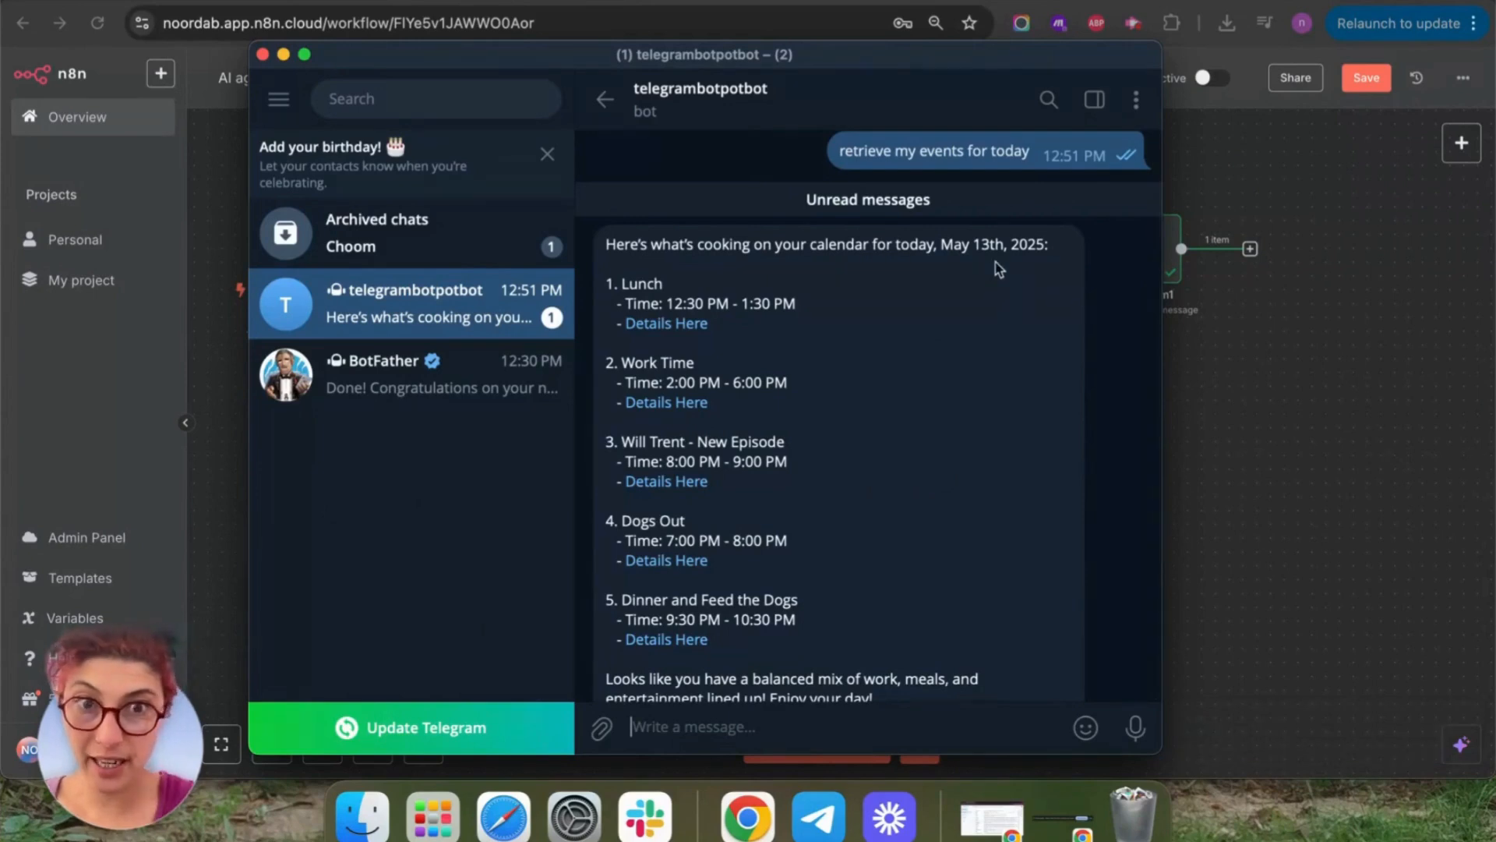
{"action": "scroll", "coordinate": [872, 442], "scroll_direction": "down", "scroll_amount": 2}
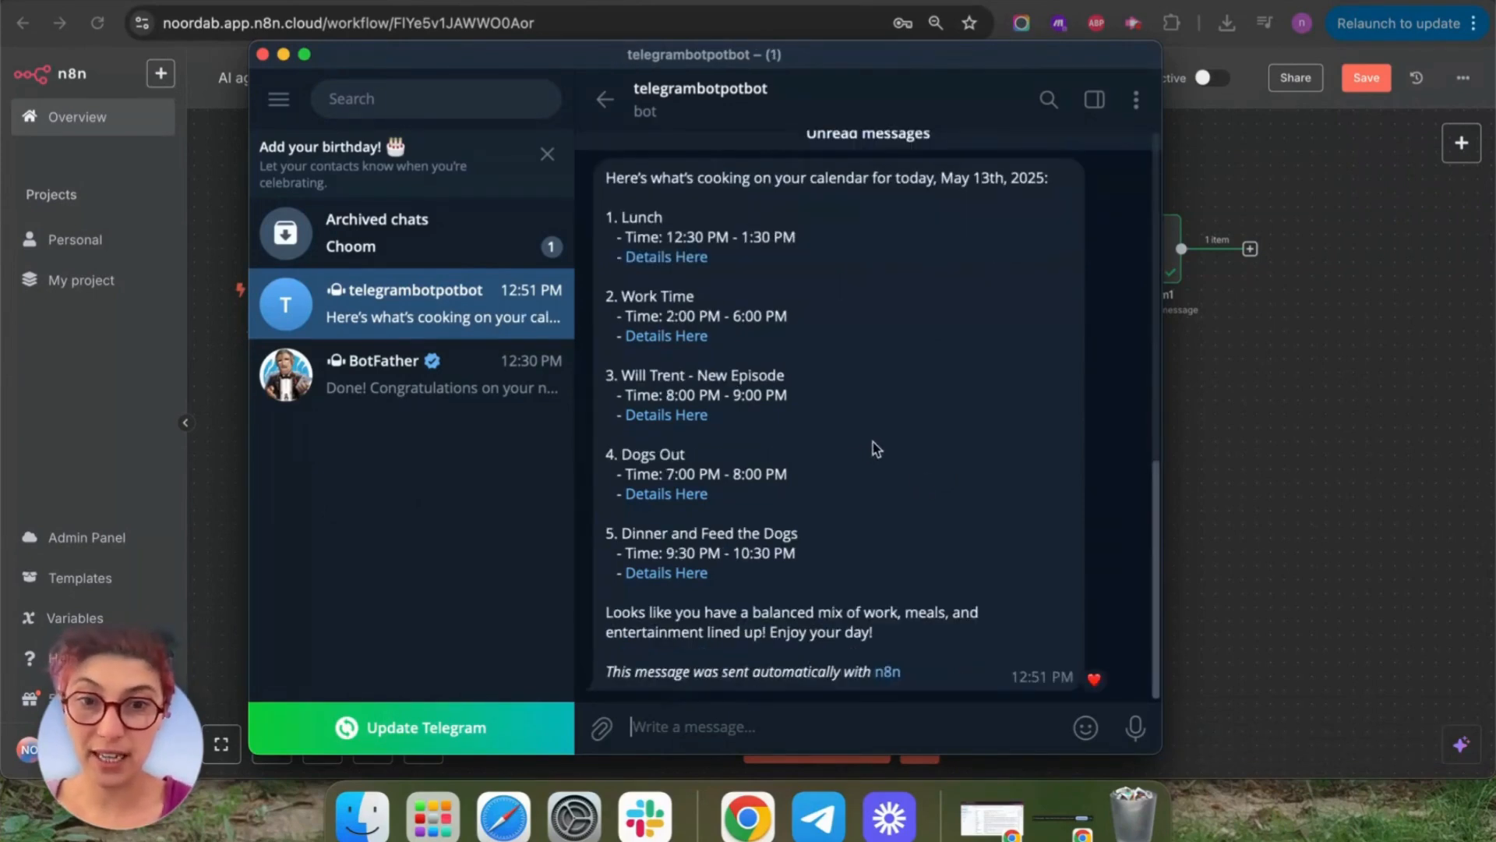
{"action": "scroll", "coordinate": [896, 444], "scroll_direction": "up", "scroll_amount": 5}
{"action": "scroll", "coordinate": [922, 450], "scroll_direction": "down", "scroll_amount": 5}
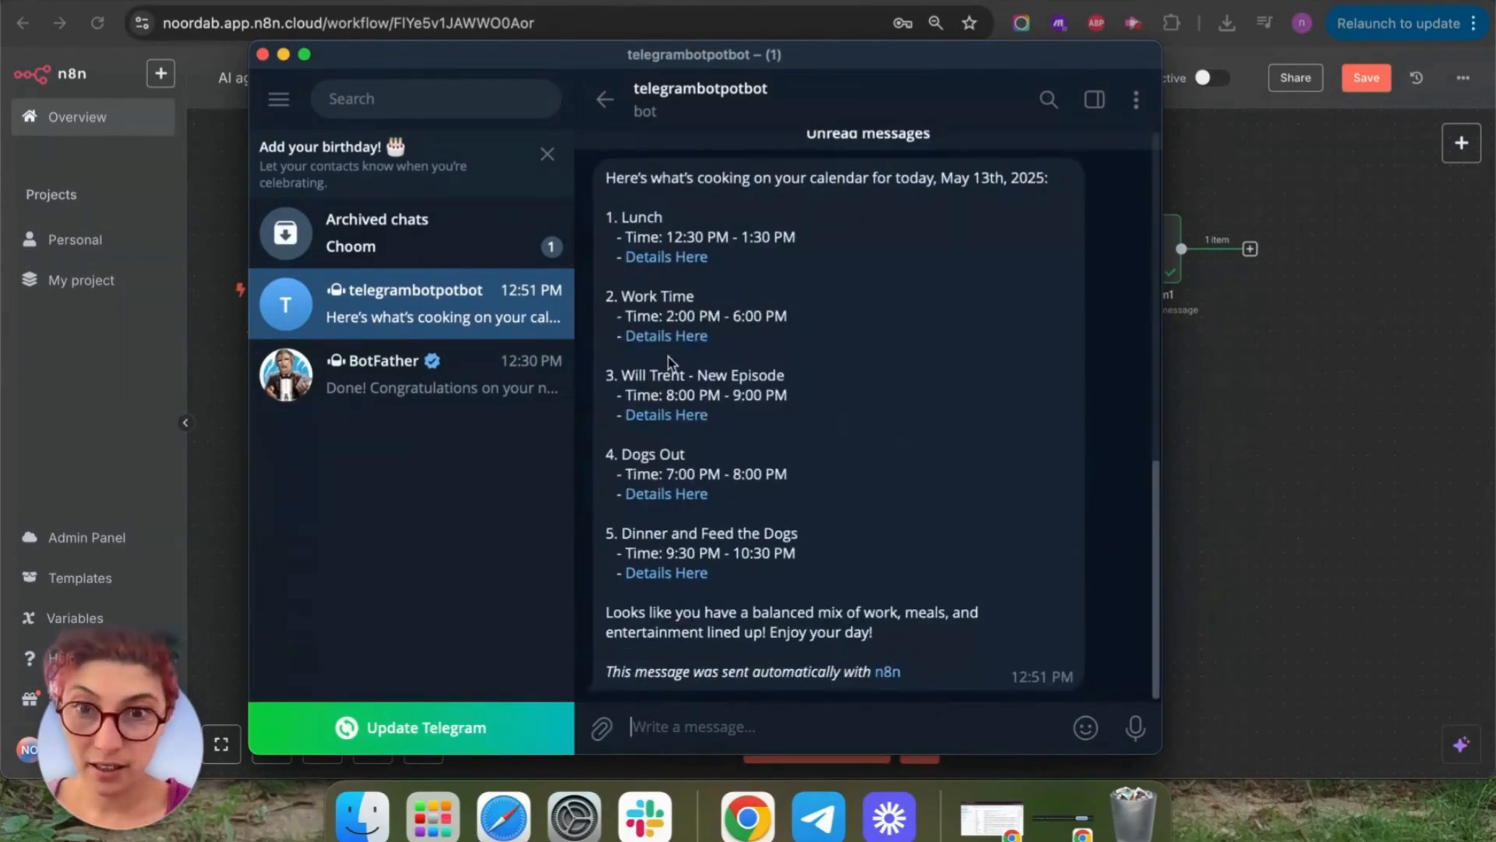
{"action": "left_click_drag", "start_coordinate": [621, 375], "coordinate": [817, 382]}
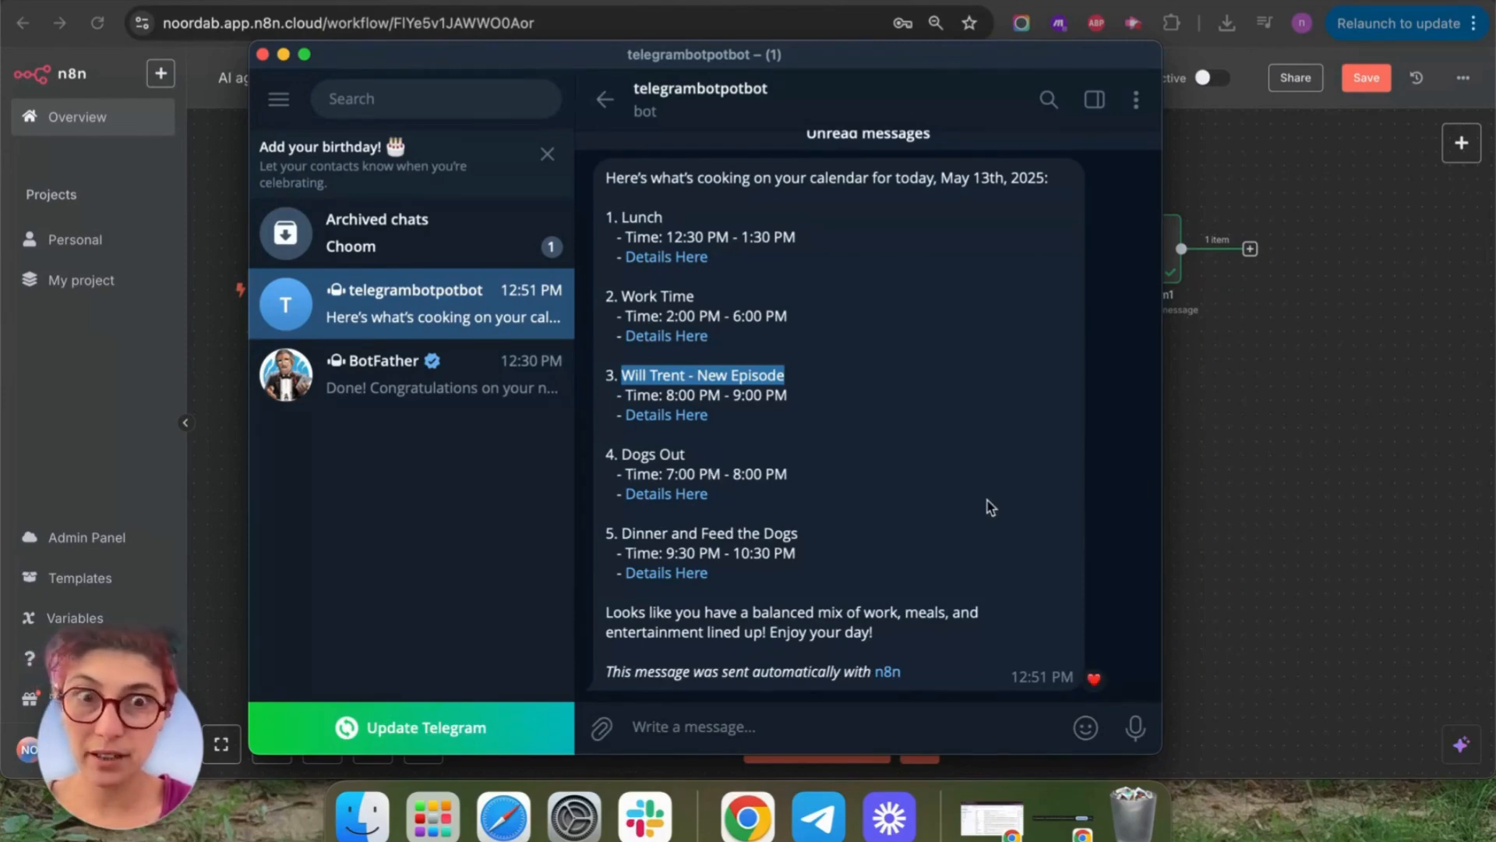
{"action": "left_click", "coordinate": [1329, 522]}
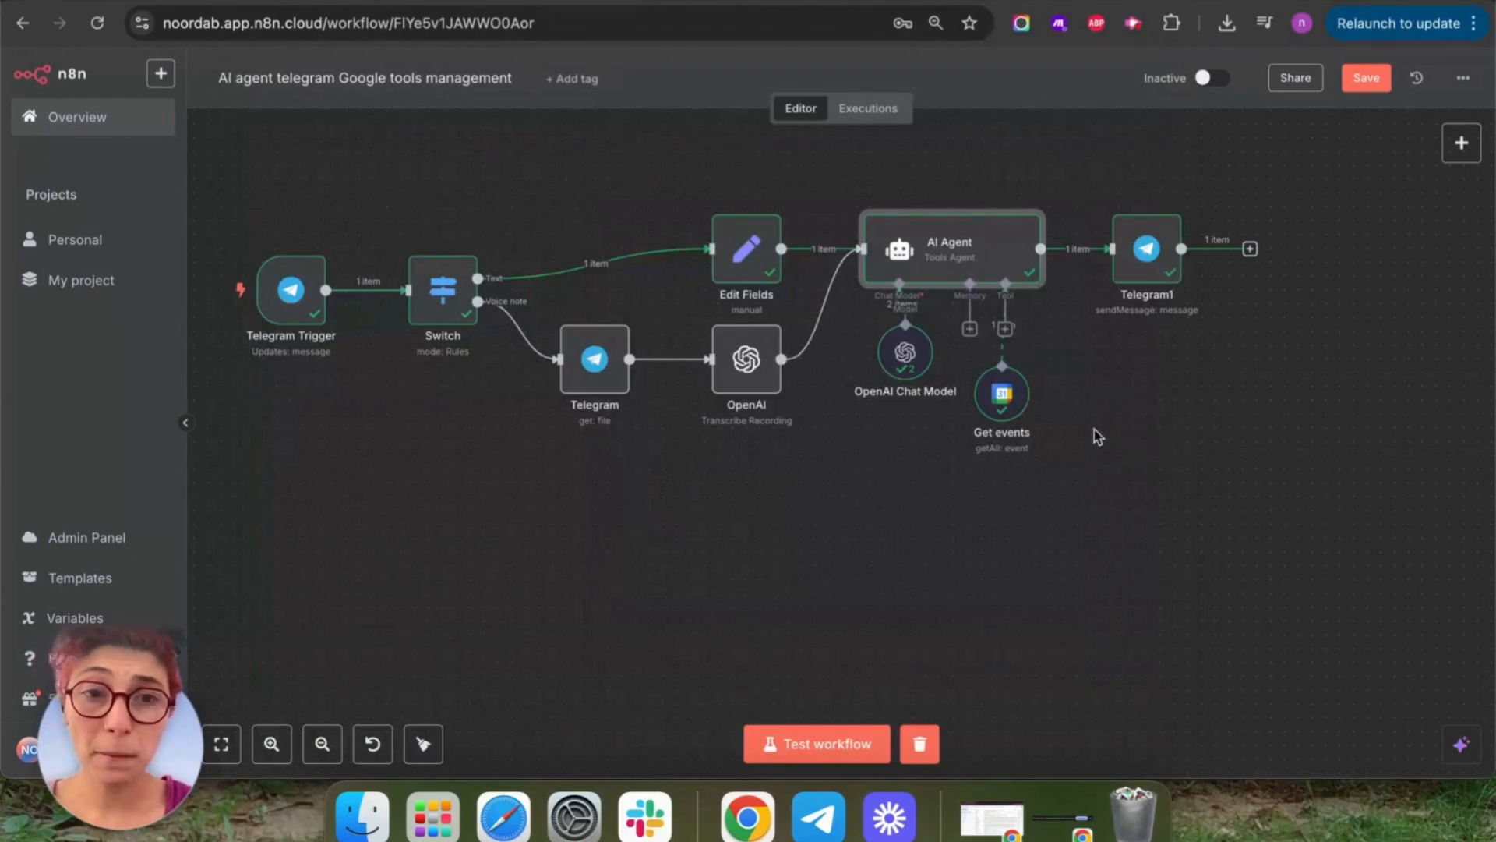
{"action": "left_click_drag", "start_coordinate": [1186, 460], "coordinate": [1077, 453]}
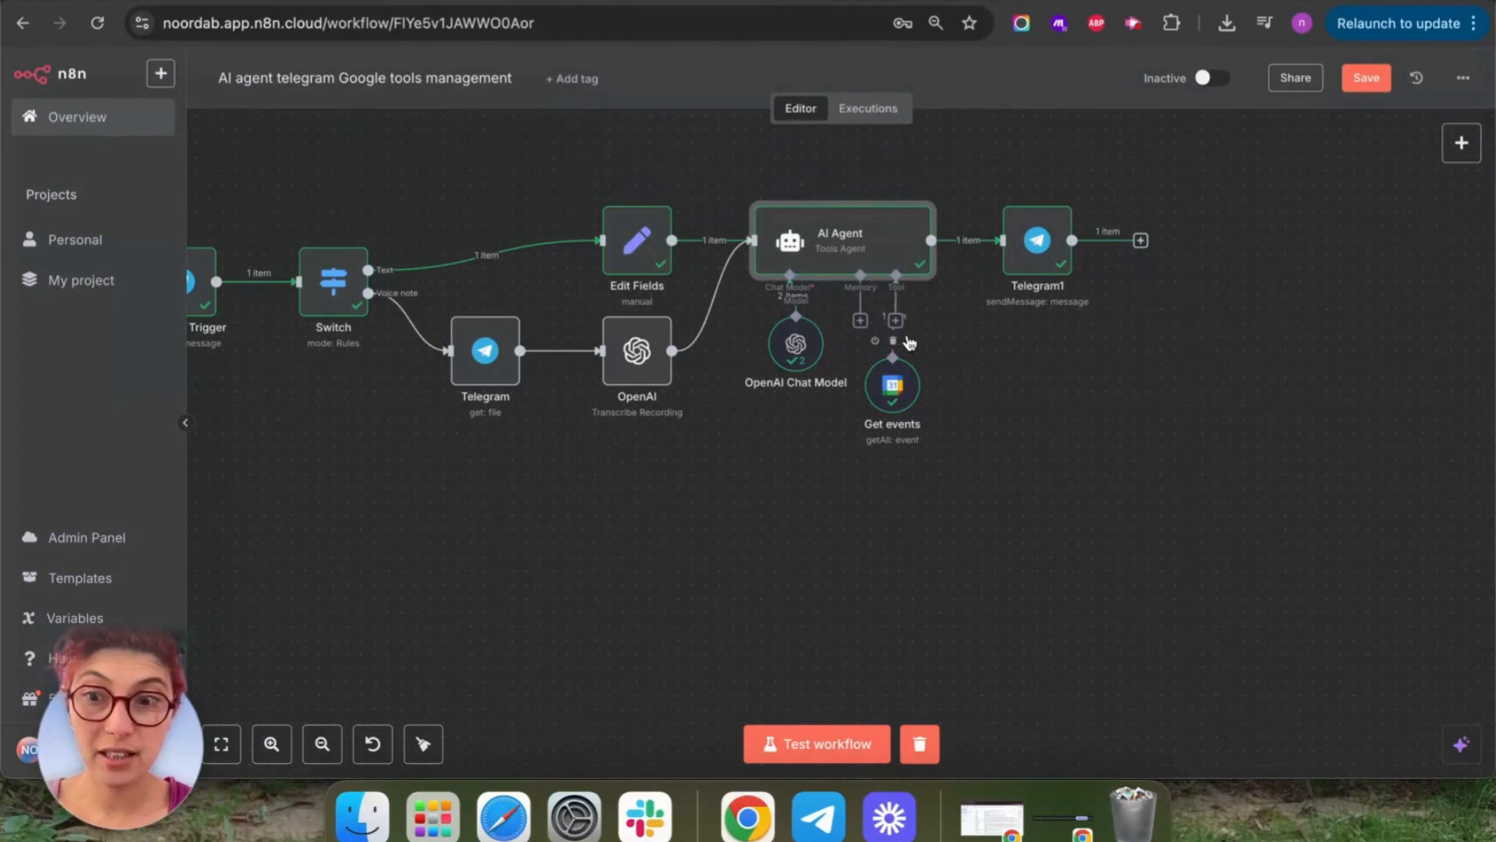
Add a Google Calendar Tool to the AI Agent by searching 'calend'.
{"action": "left_click", "coordinate": [895, 320]}
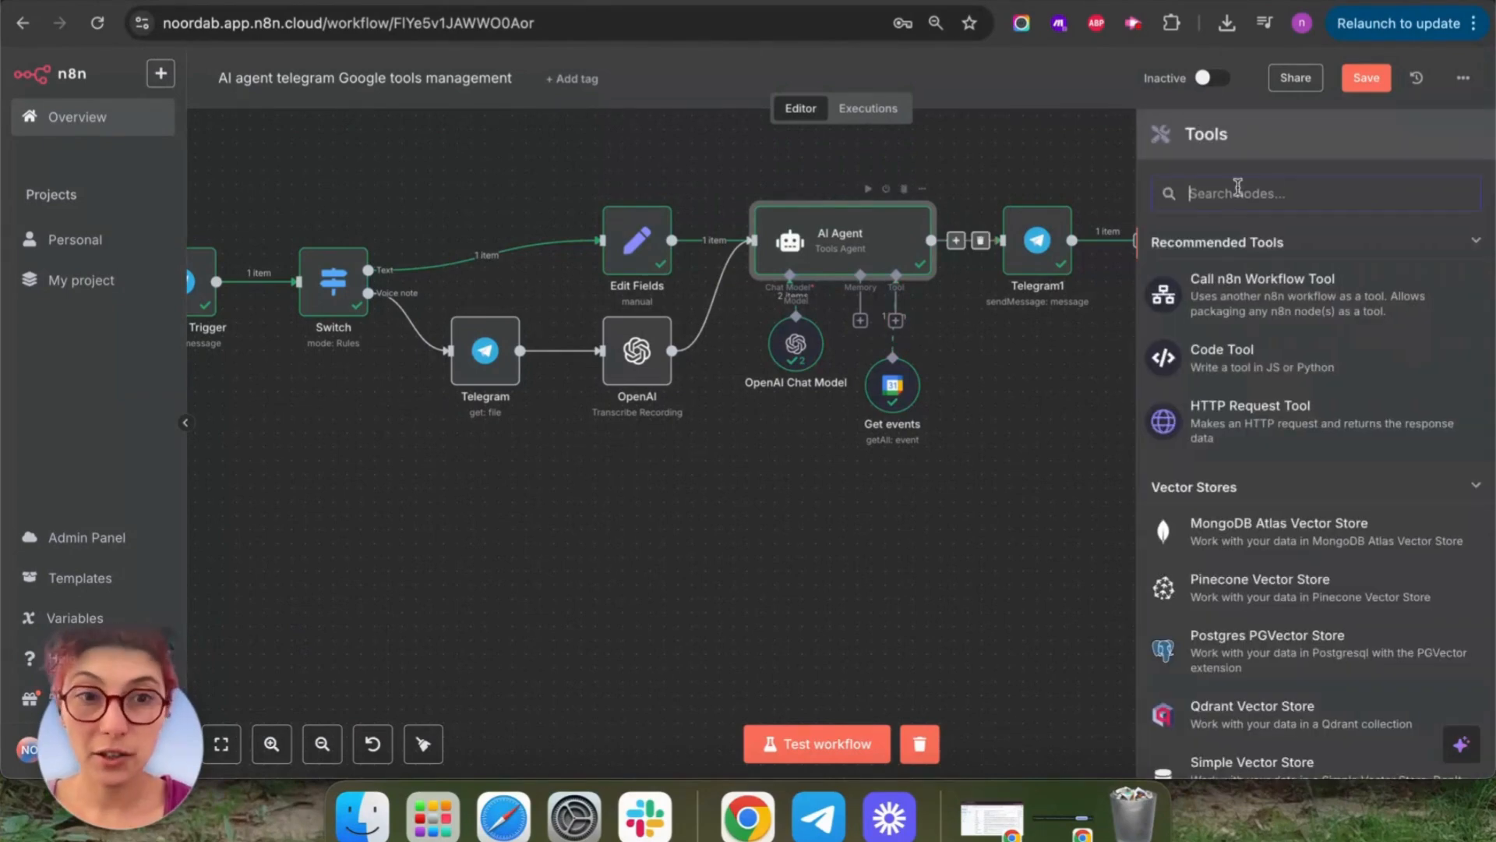
{"action": "type", "text": "calendar"}
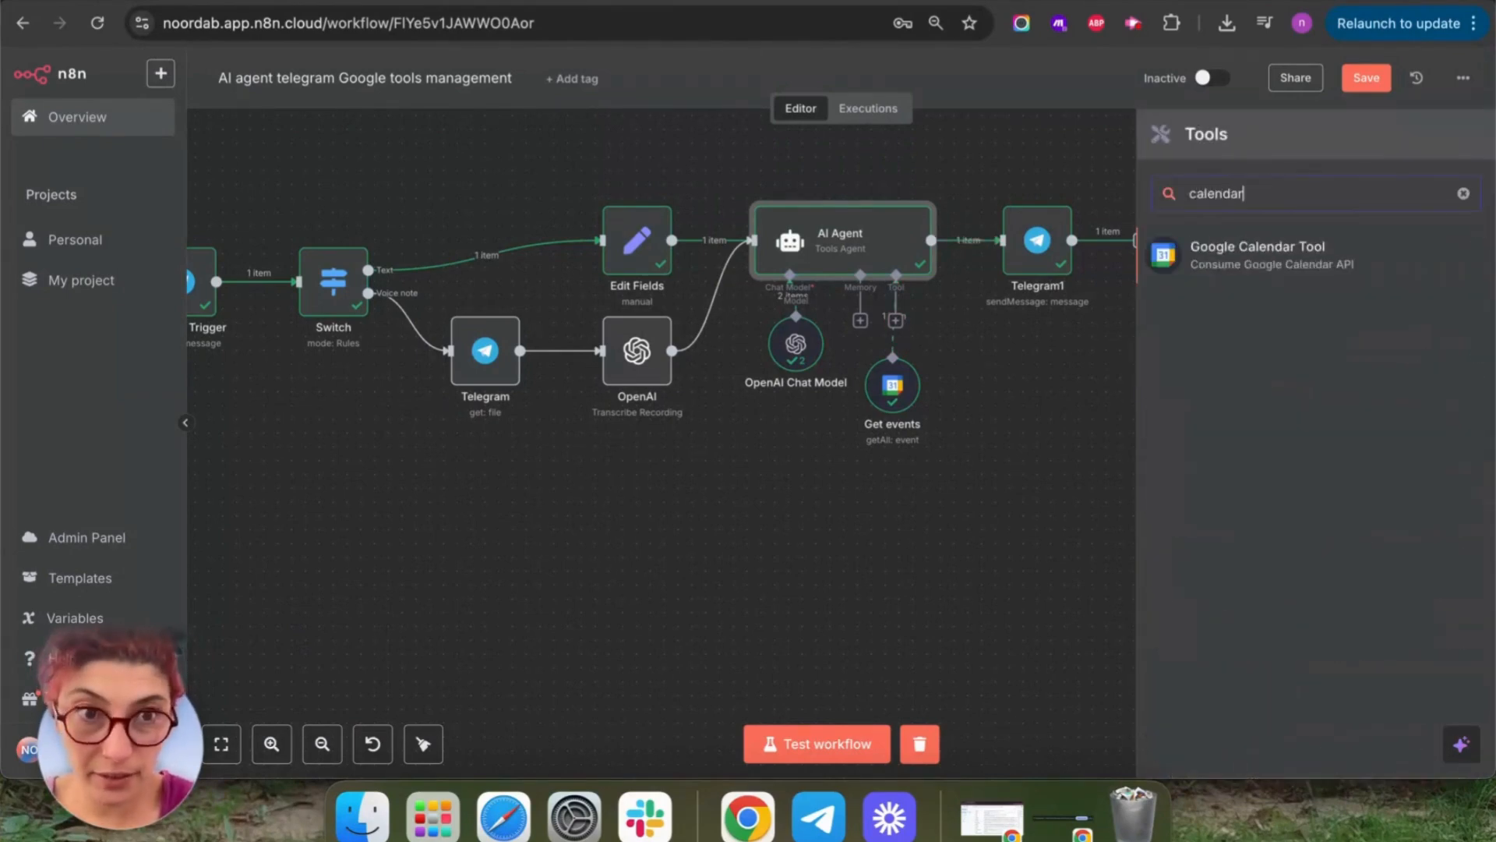
{"action": "left_click", "coordinate": [1256, 251]}
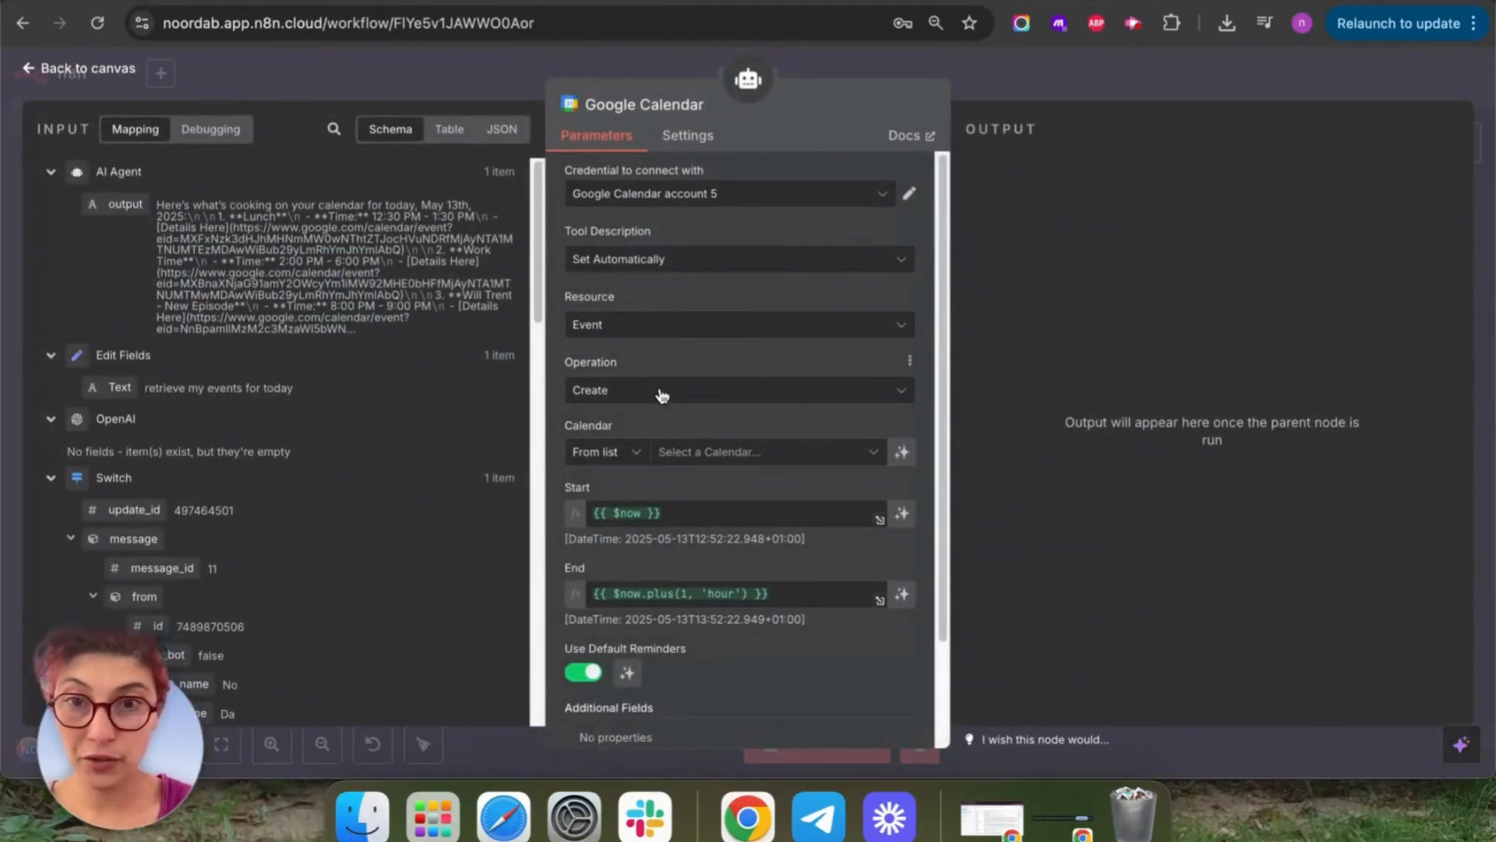
Select the account's own calendar and let the model define the event Start and End.
{"action": "scroll", "coordinate": [615, 326], "scroll_direction": "down", "scroll_amount": 3}
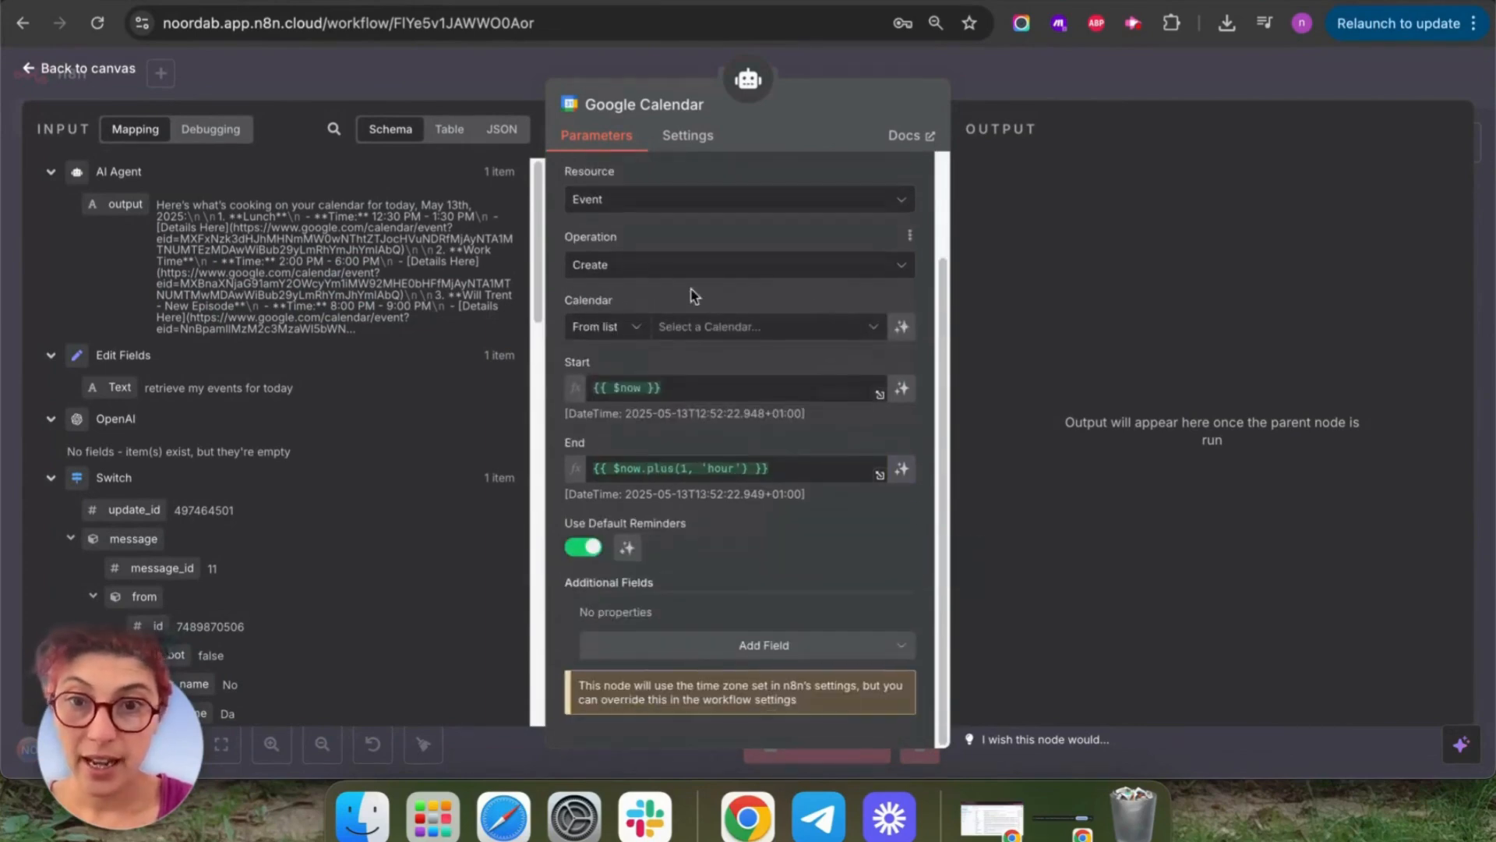
{"action": "left_click", "coordinate": [830, 328]}
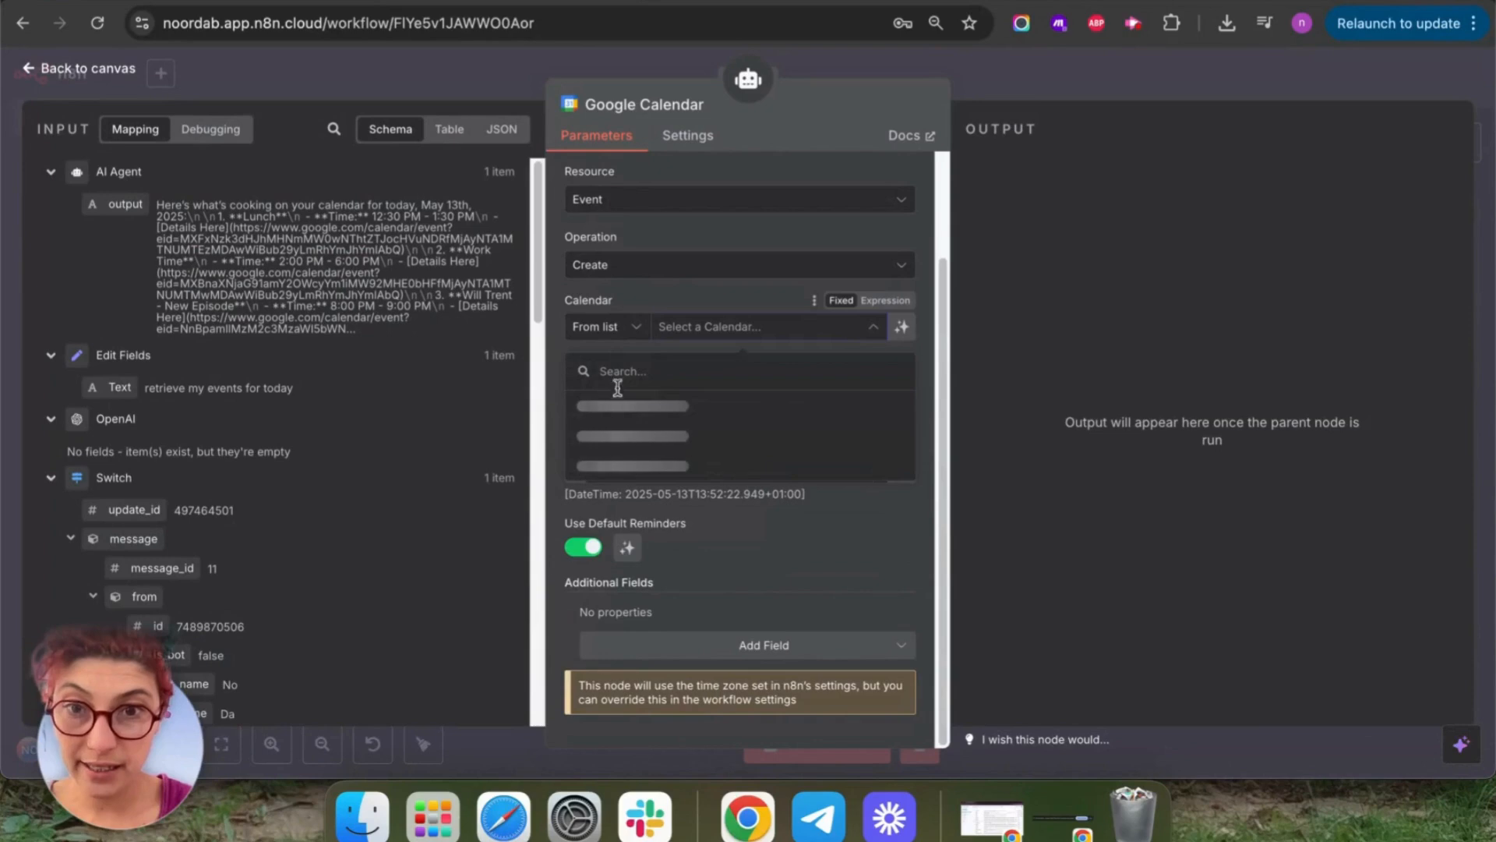
{"action": "left_click", "coordinate": [637, 436]}
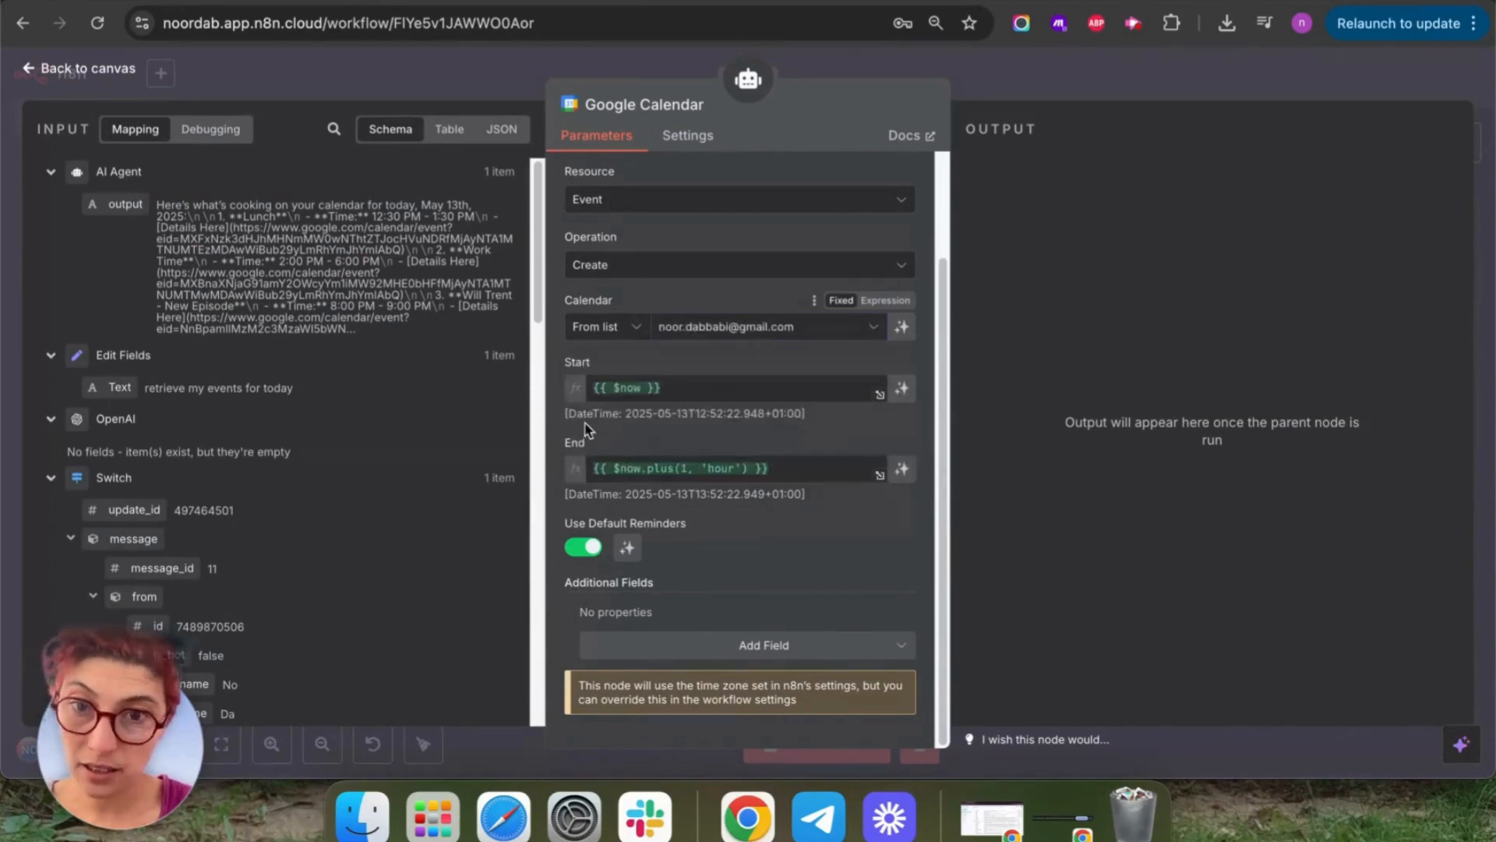
{"action": "left_click", "coordinate": [904, 389]}
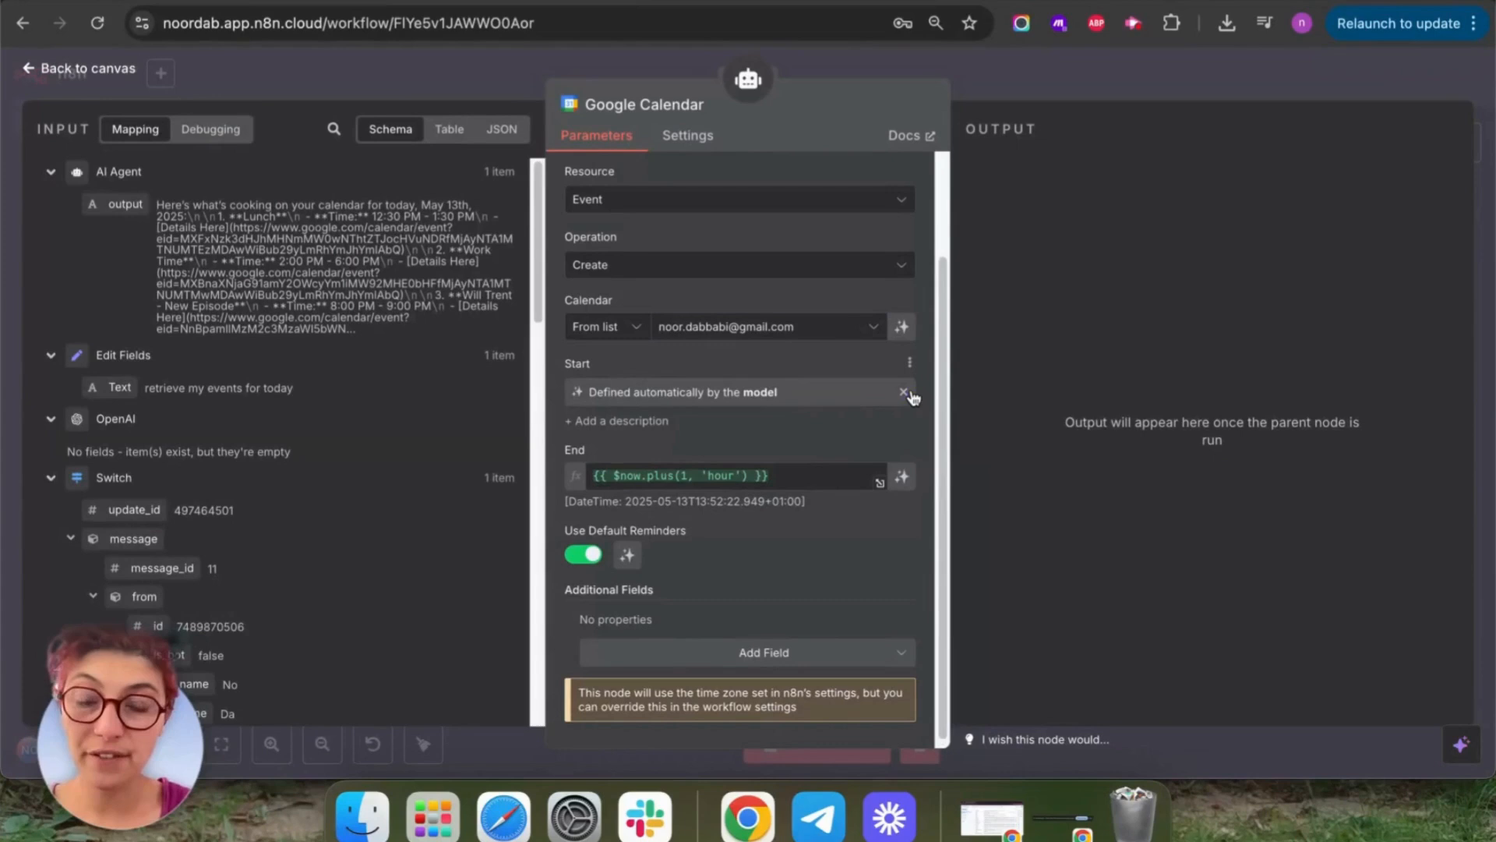
{"action": "left_click", "coordinate": [902, 478]}
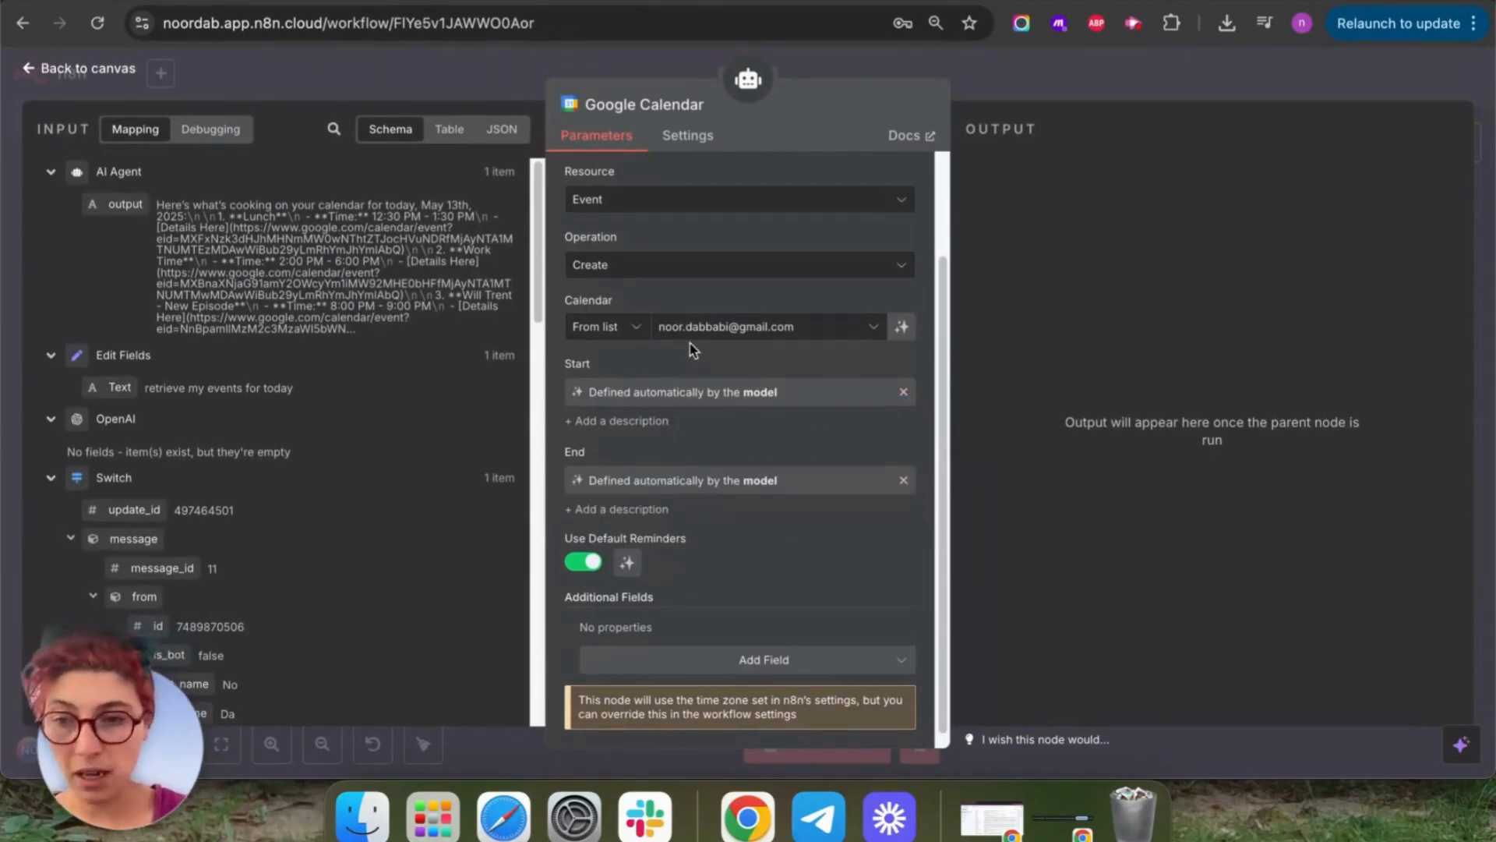
{"action": "scroll", "coordinate": [637, 370], "scroll_direction": "down", "scroll_amount": 1}
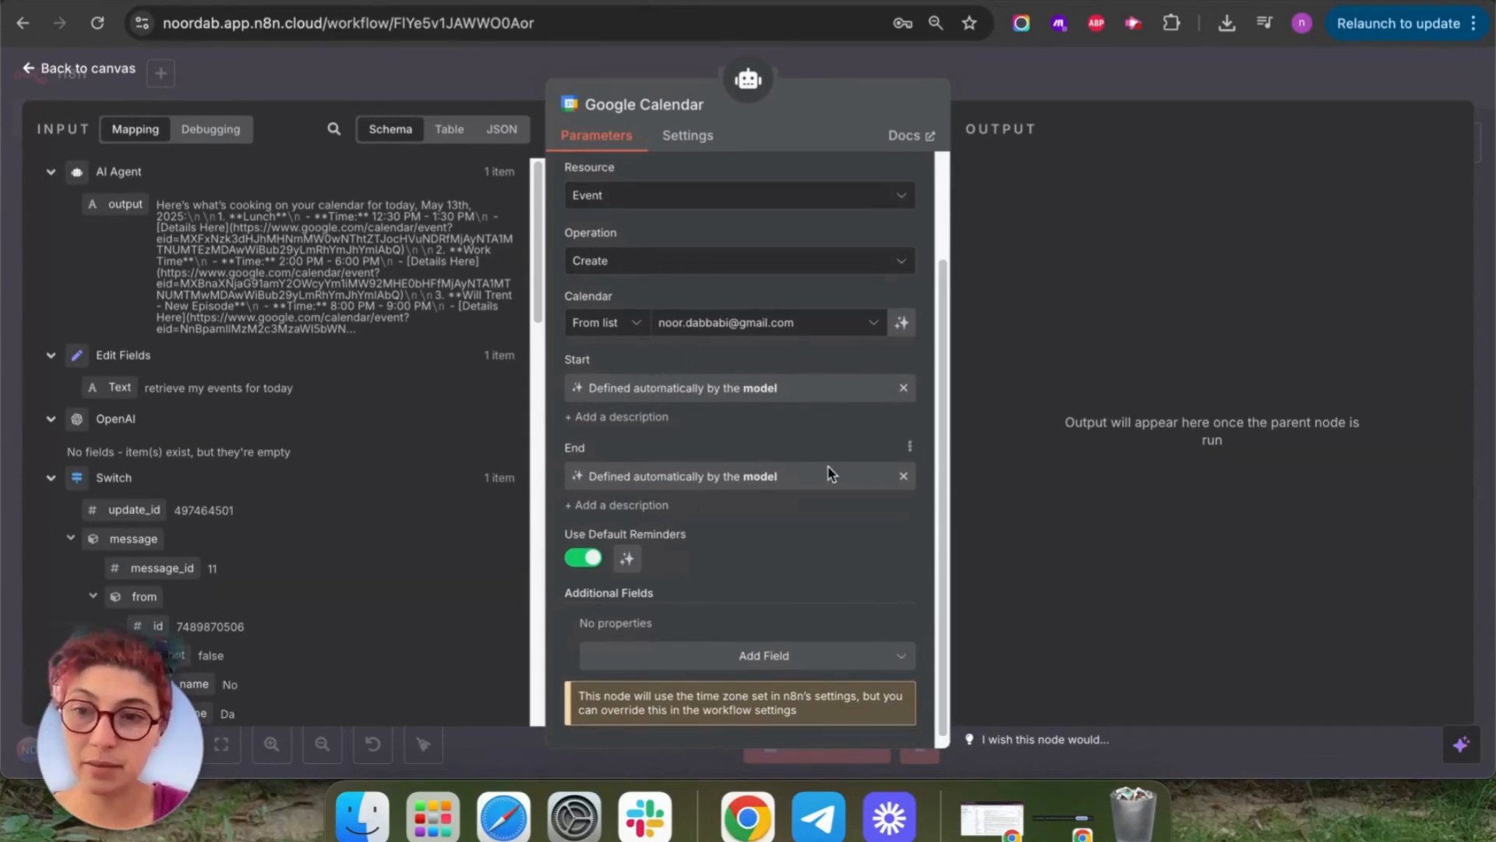
{"action": "scroll", "coordinate": [831, 471], "scroll_direction": "down", "scroll_amount": 1}
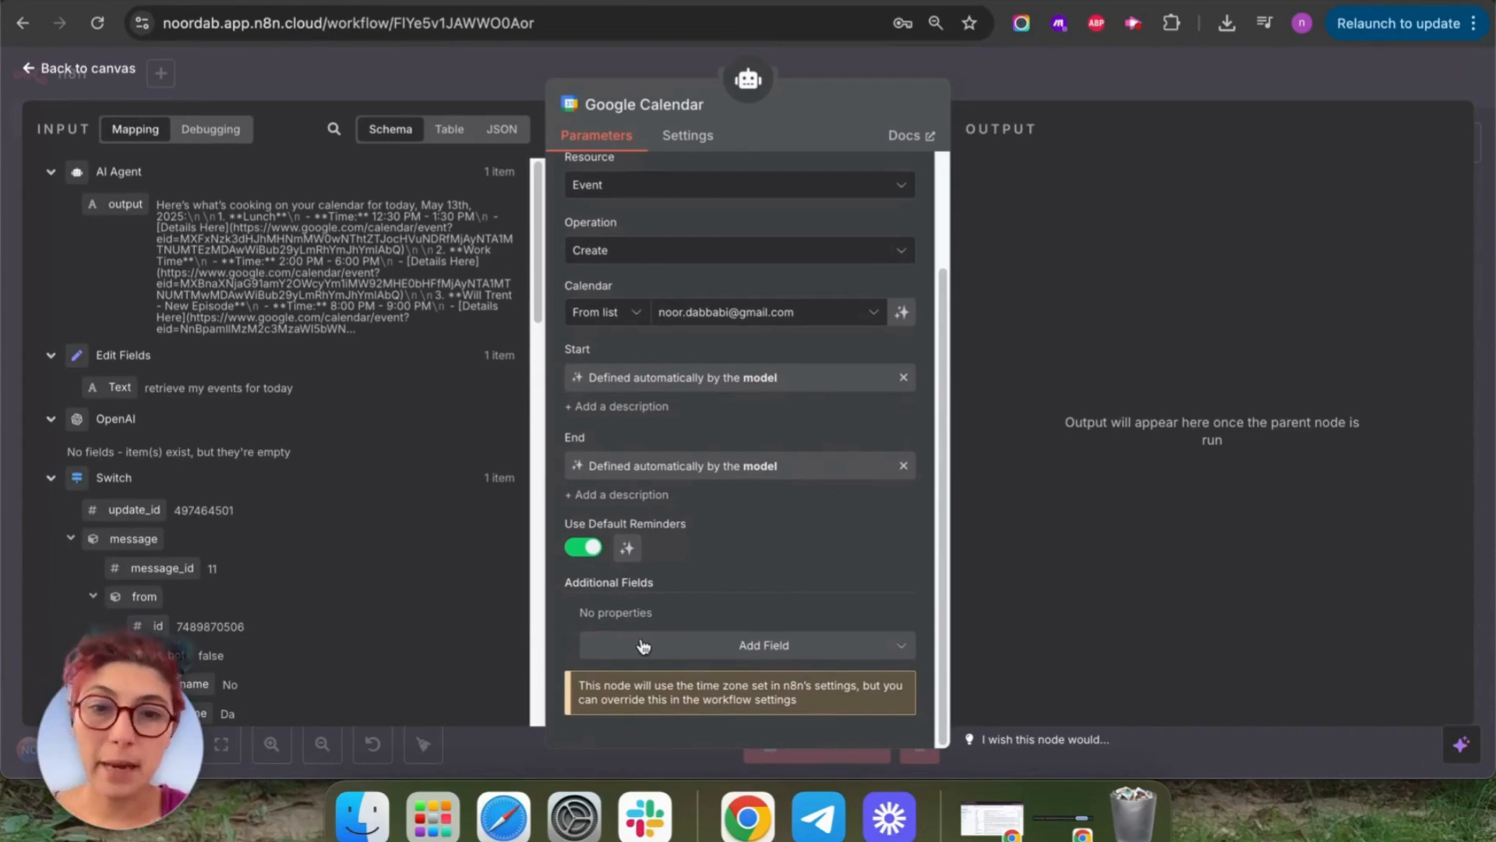
Add Description and Summary fields to the create-event tool, both defined by the model.
{"action": "left_click", "coordinate": [756, 645]}
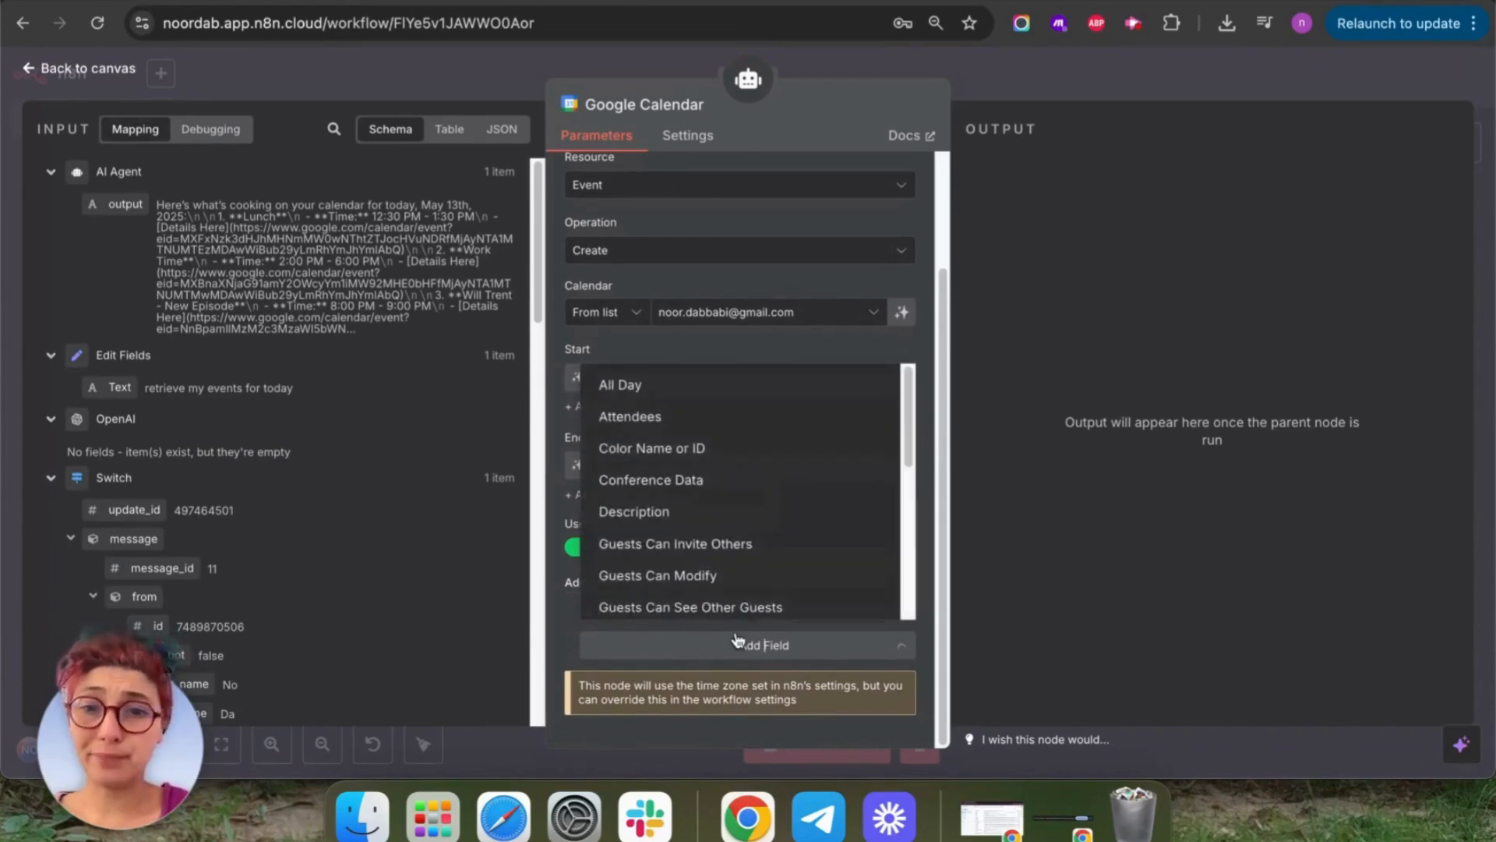
{"action": "scroll", "coordinate": [794, 479], "scroll_direction": "down", "scroll_amount": 4}
{"action": "scroll", "coordinate": [708, 418], "scroll_direction": "up", "scroll_amount": 5}
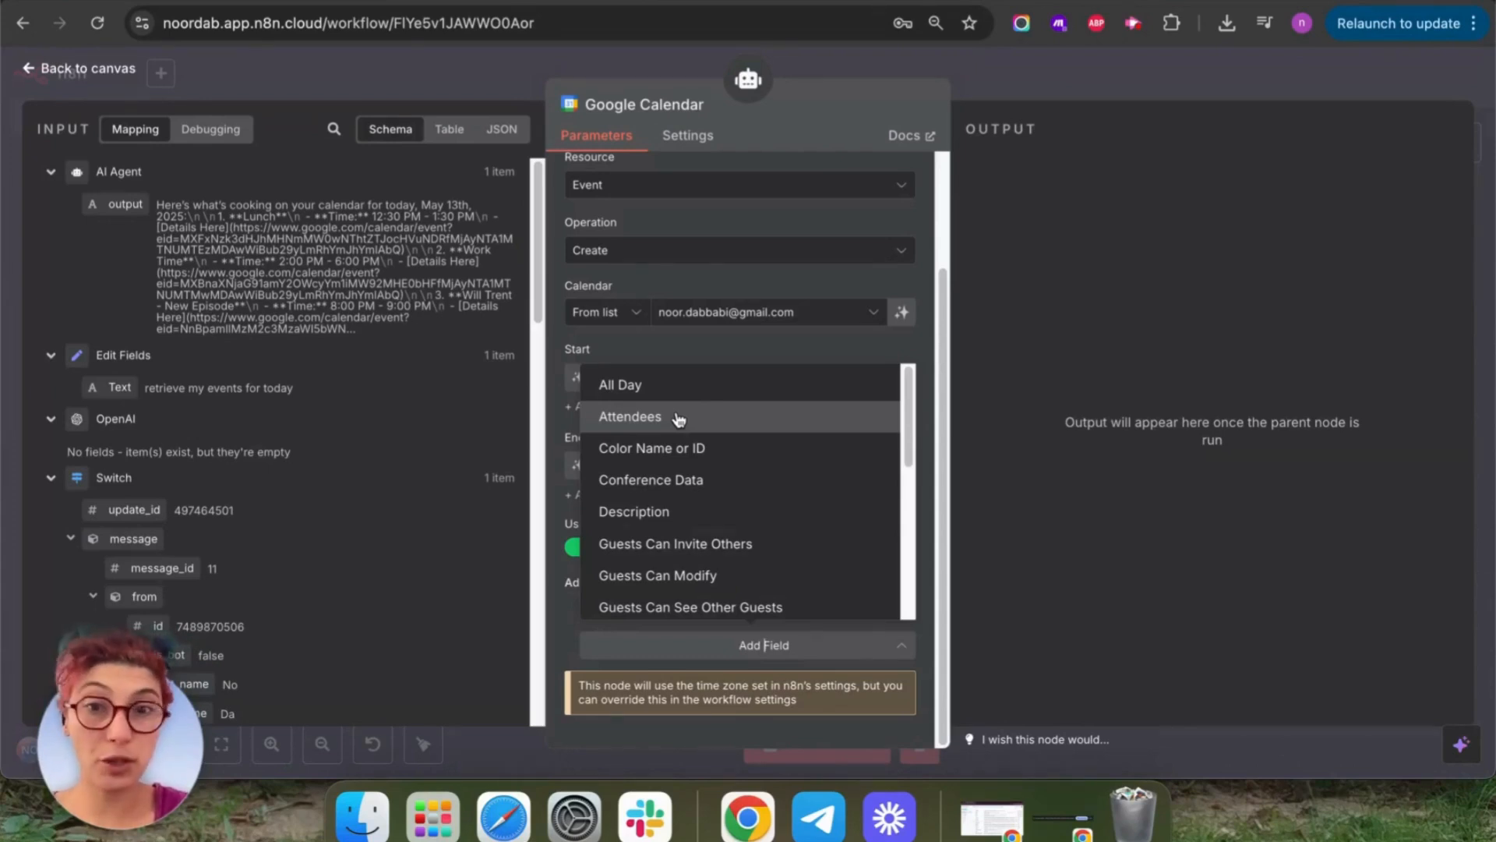
{"action": "left_click", "coordinate": [633, 511]}
{"action": "scroll", "coordinate": [761, 552], "scroll_direction": "down", "scroll_amount": 1}
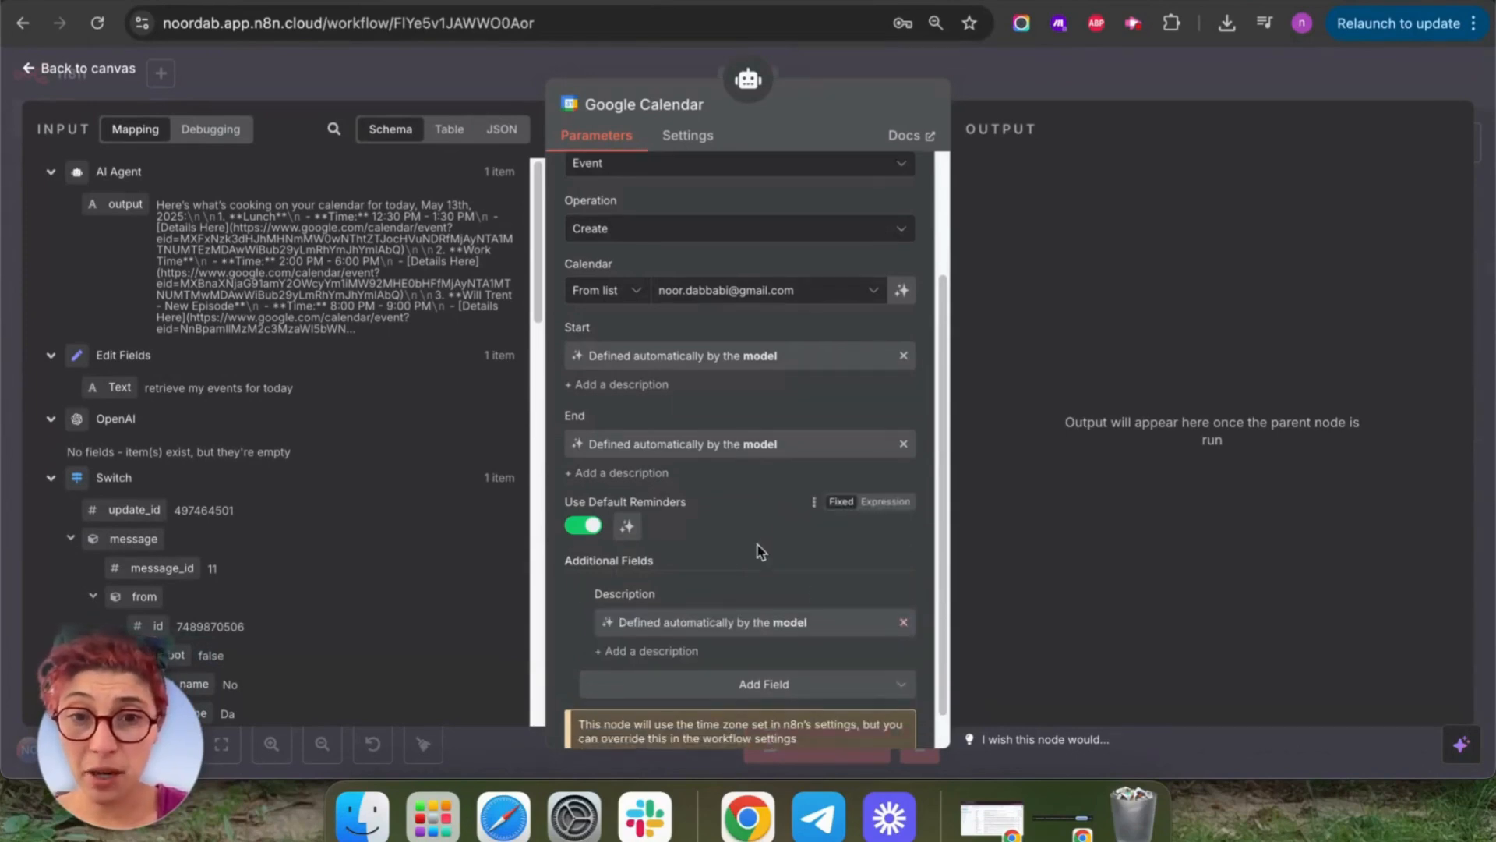
{"action": "left_click", "coordinate": [856, 648]}
{"action": "scroll", "coordinate": [740, 510], "scroll_direction": "down", "scroll_amount": 5}
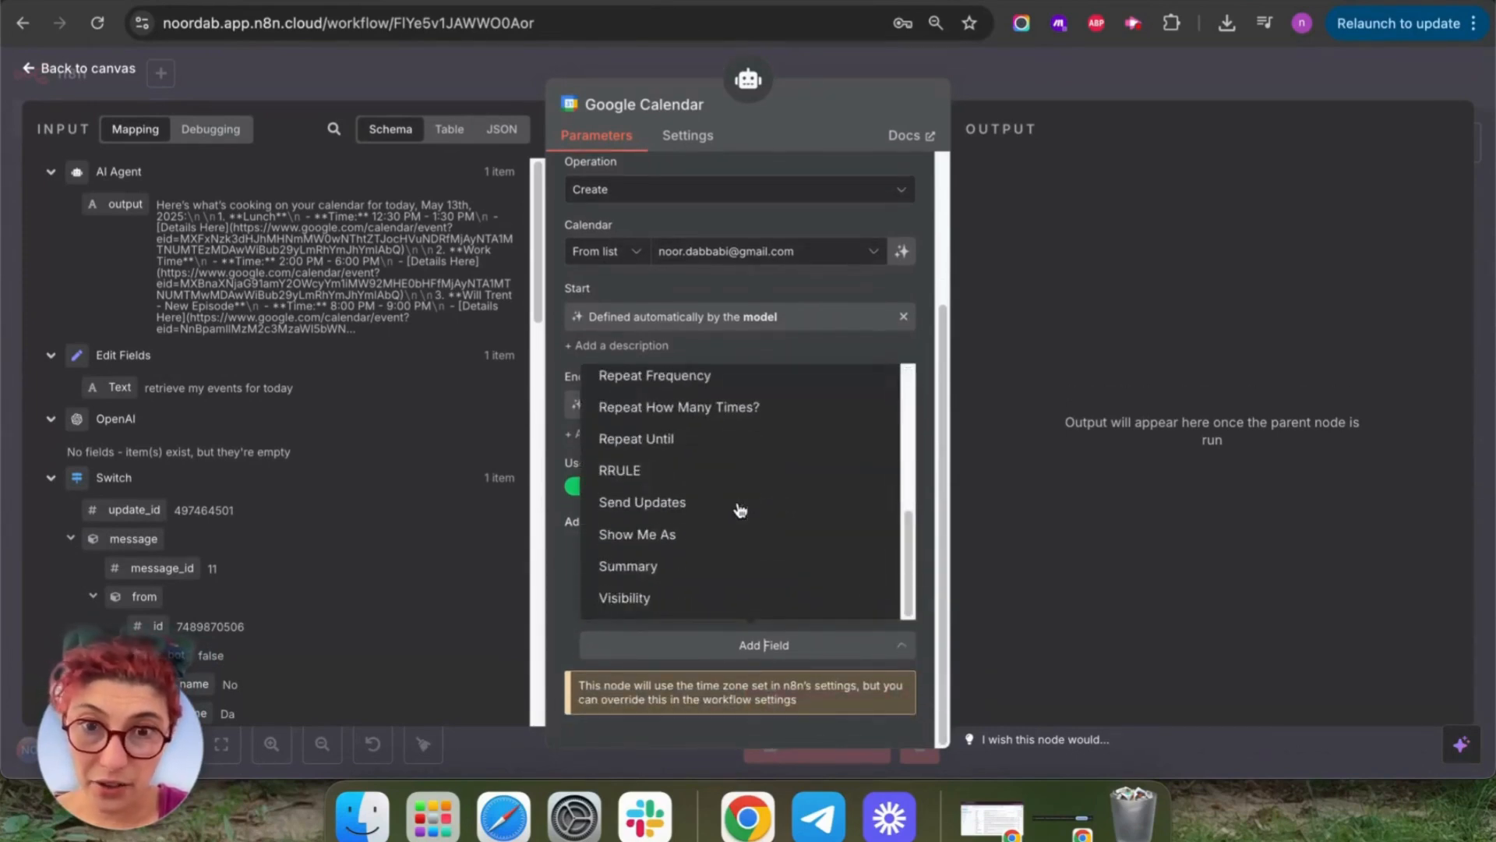
{"action": "left_click", "coordinate": [603, 567]}
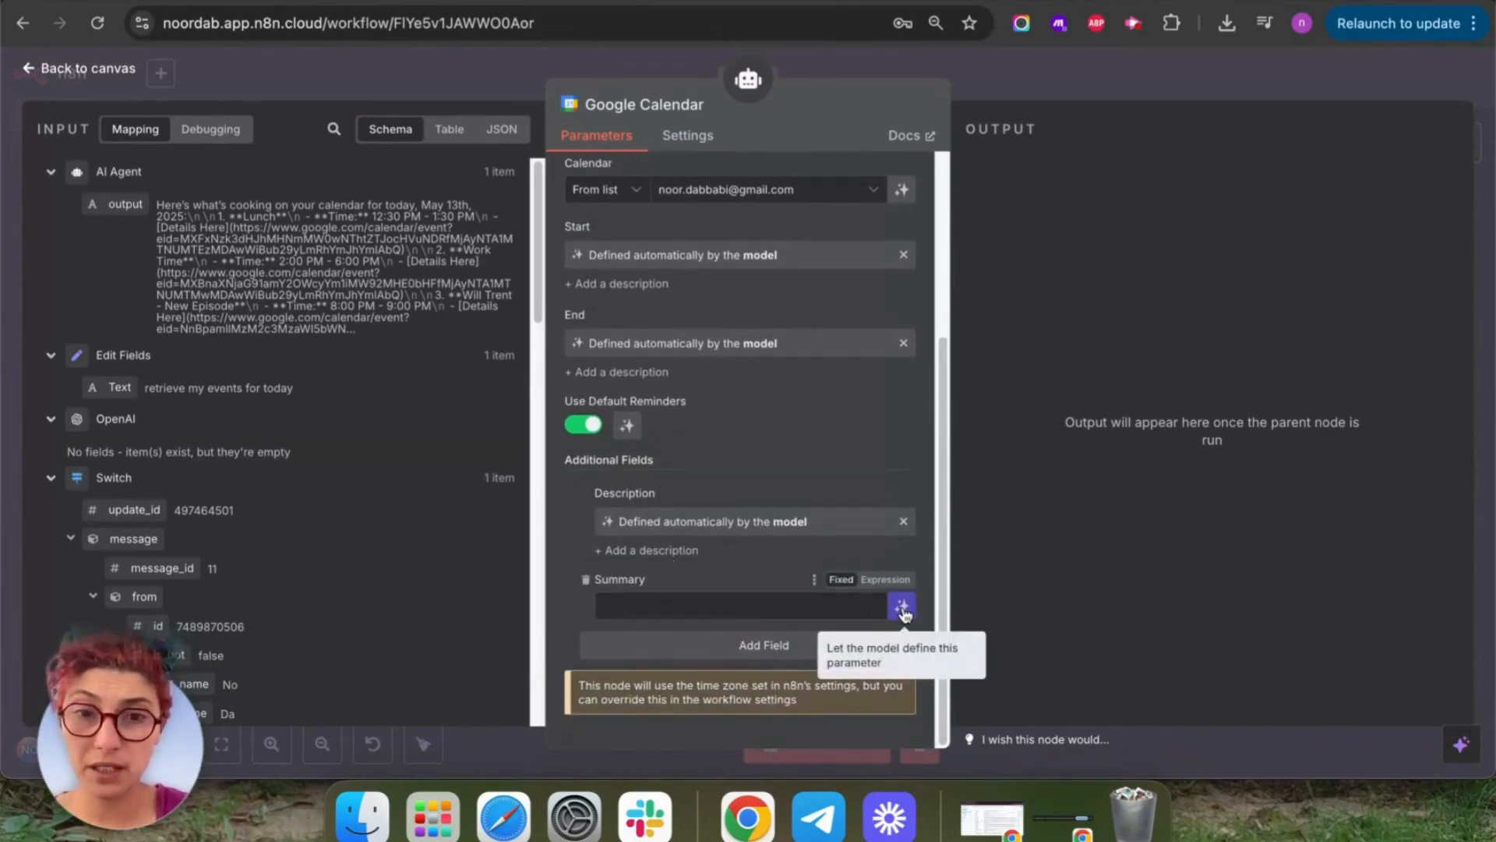
{"action": "left_click", "coordinate": [902, 608]}
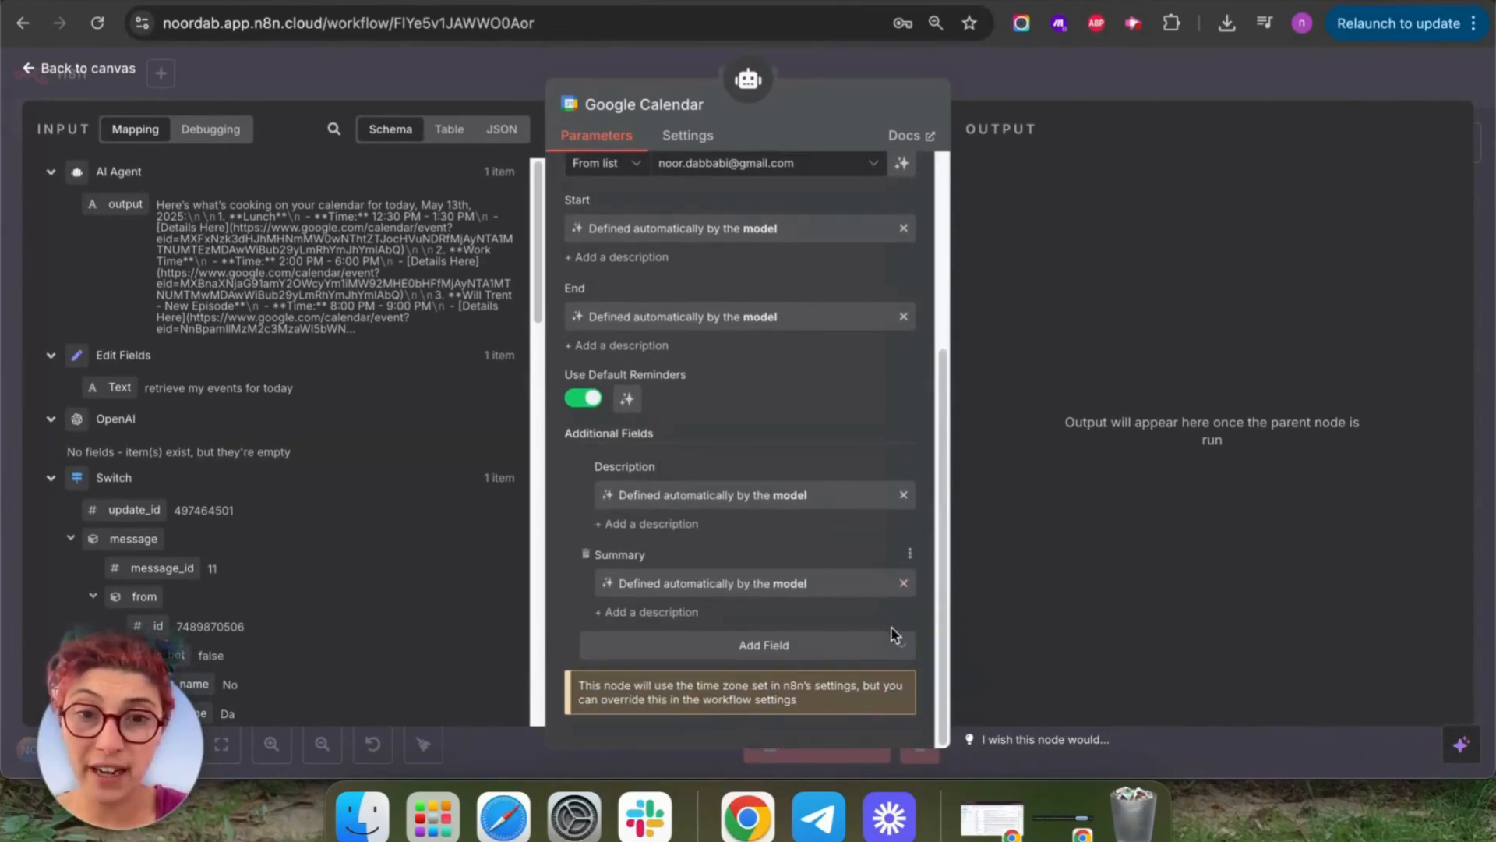
Add an Attendees field whose value is defined automatically by the model.
{"action": "left_click", "coordinate": [895, 644]}
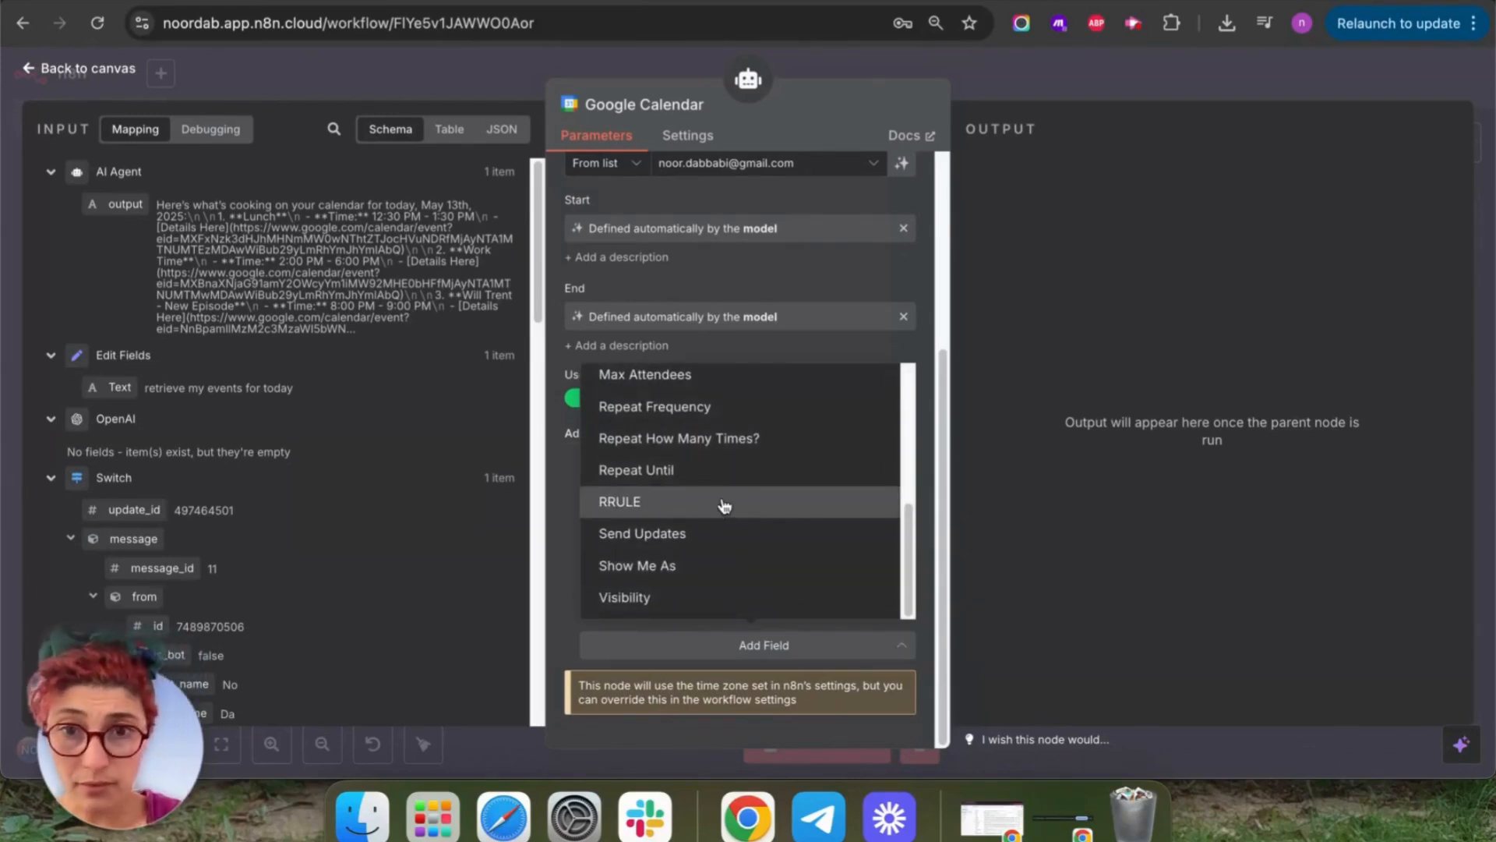
{"action": "scroll", "coordinate": [721, 510], "scroll_direction": "up", "scroll_amount": 3}
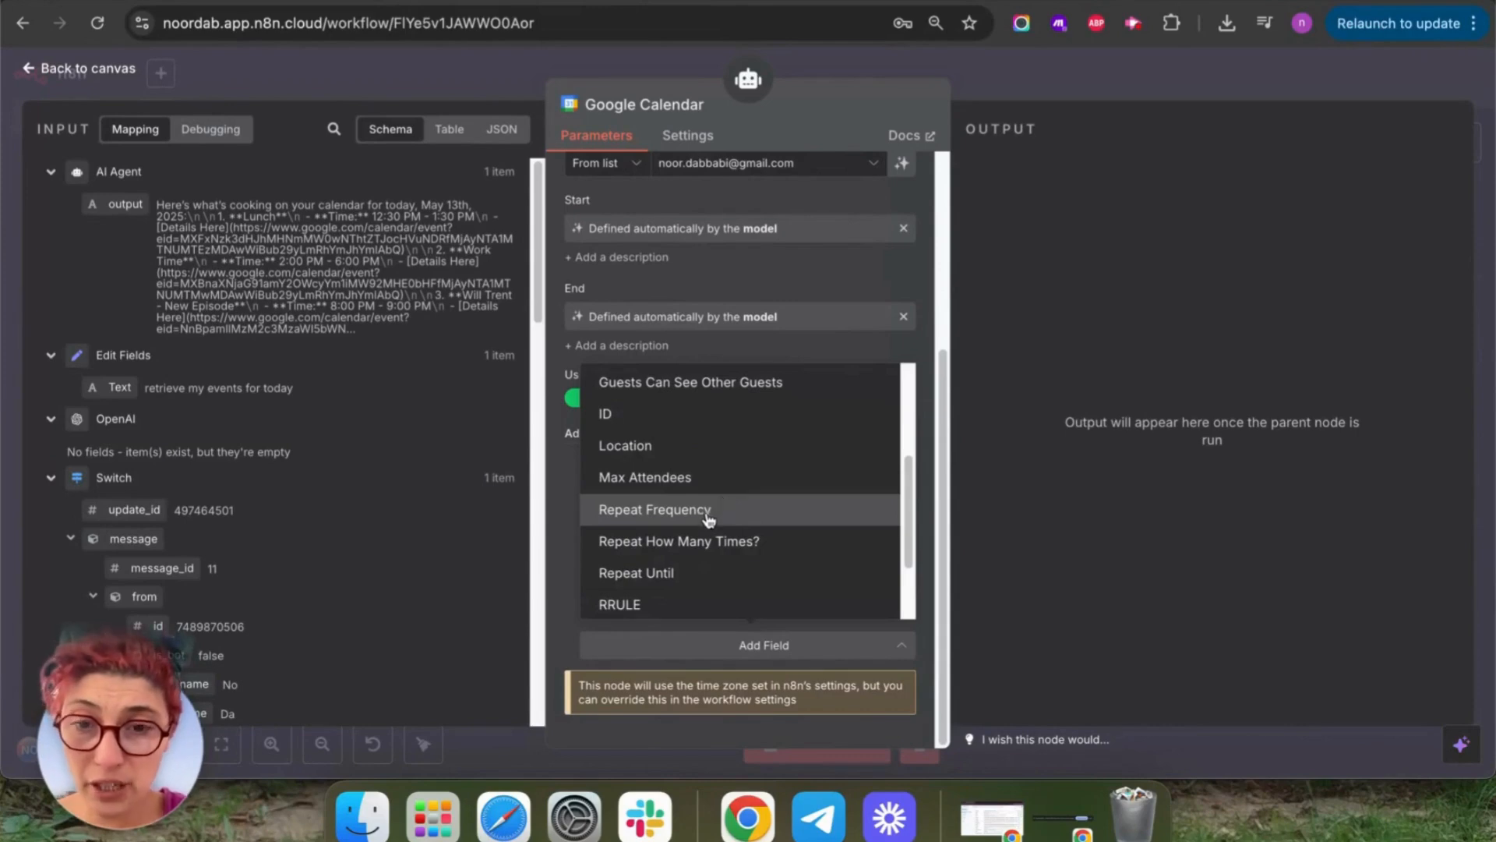
{"action": "scroll", "coordinate": [705, 495], "scroll_direction": "up", "scroll_amount": 4}
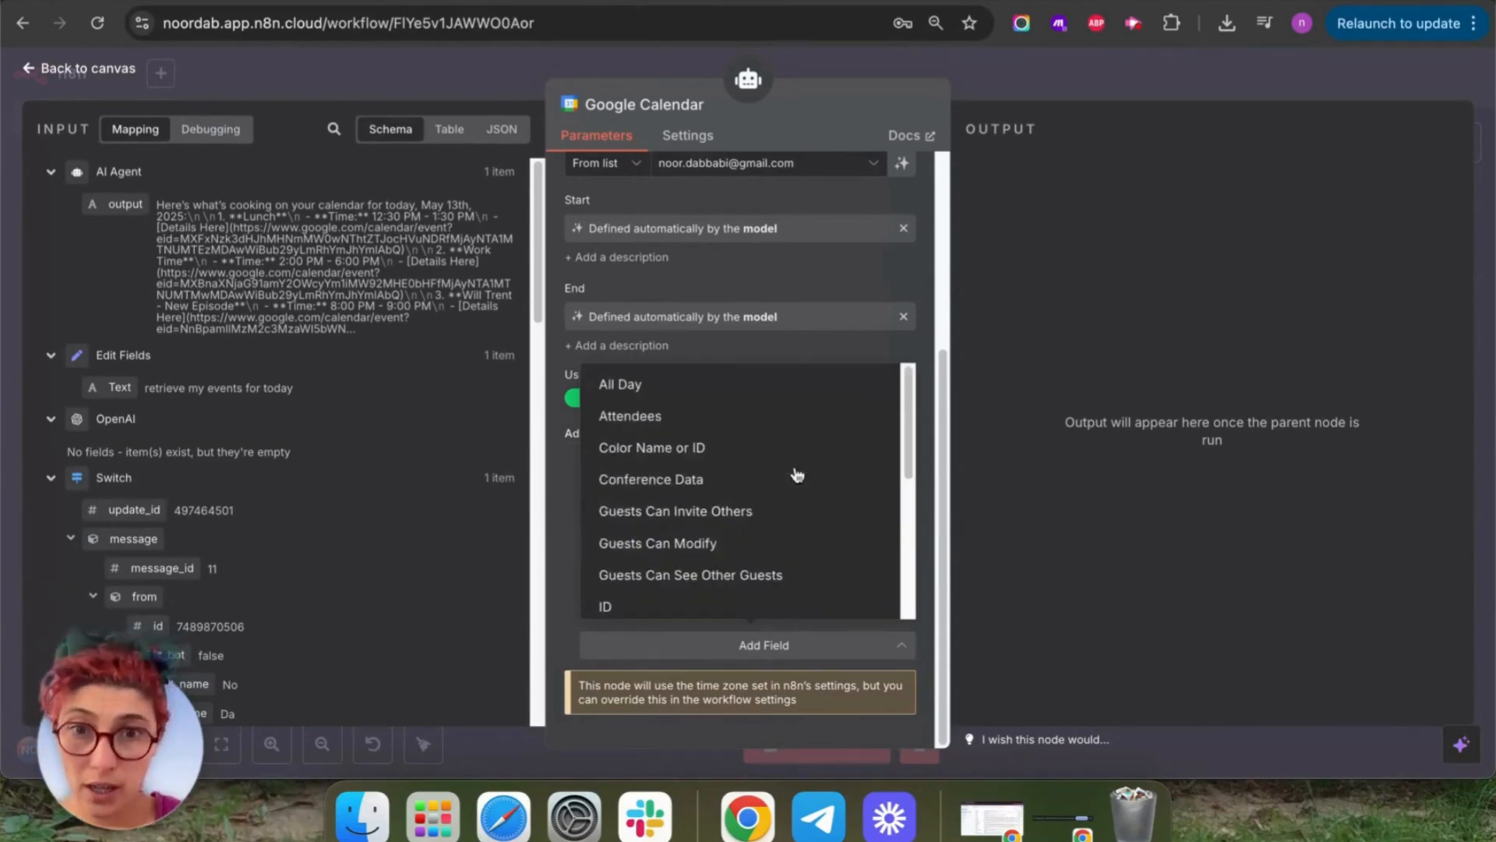
{"action": "left_click", "coordinate": [626, 421]}
{"action": "scroll", "coordinate": [810, 522], "scroll_direction": "down", "scroll_amount": 3}
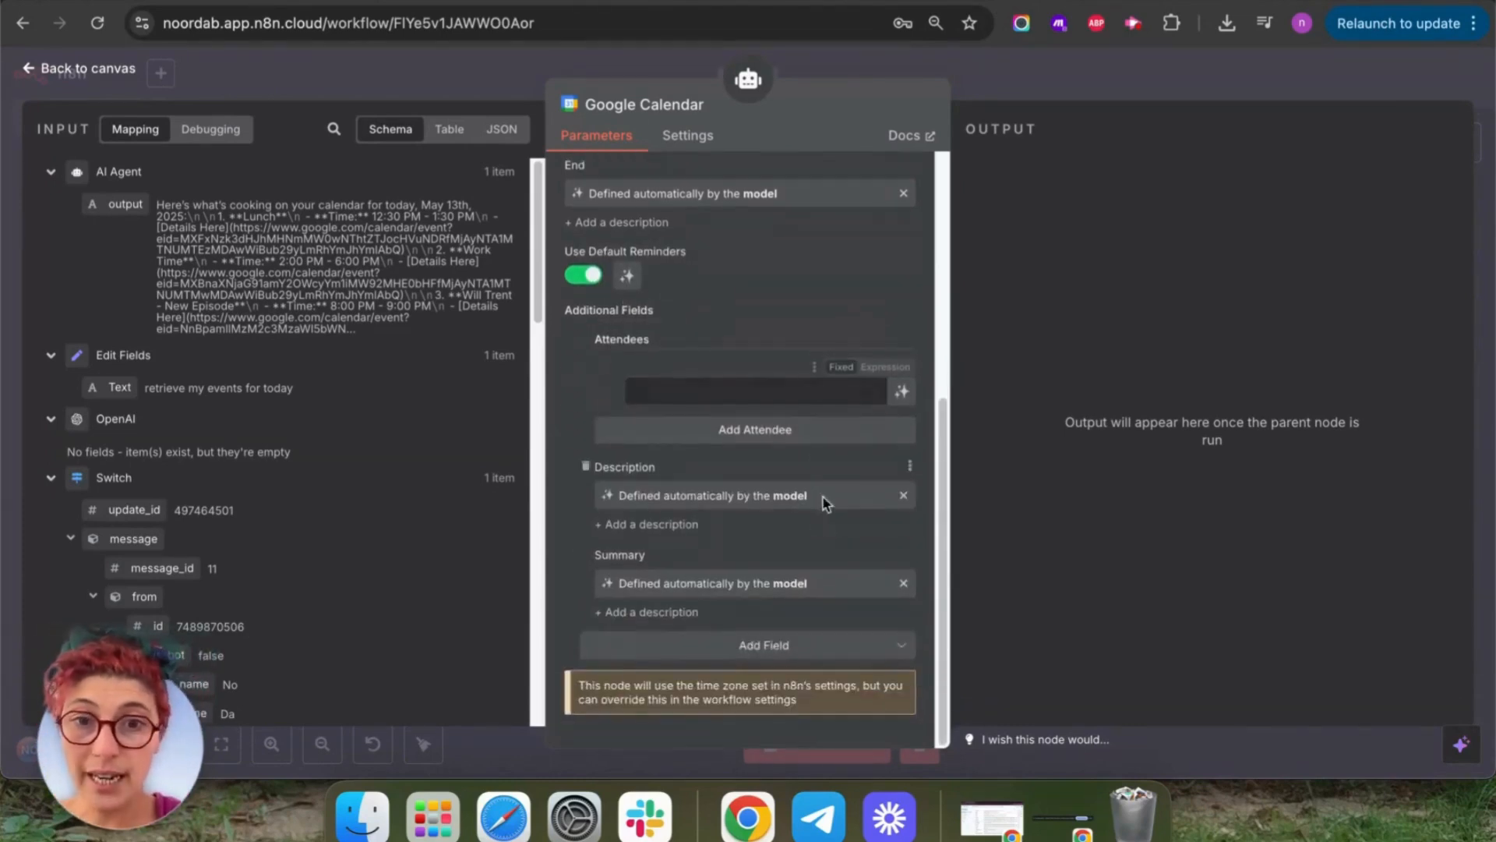
{"action": "left_click", "coordinate": [904, 388]}
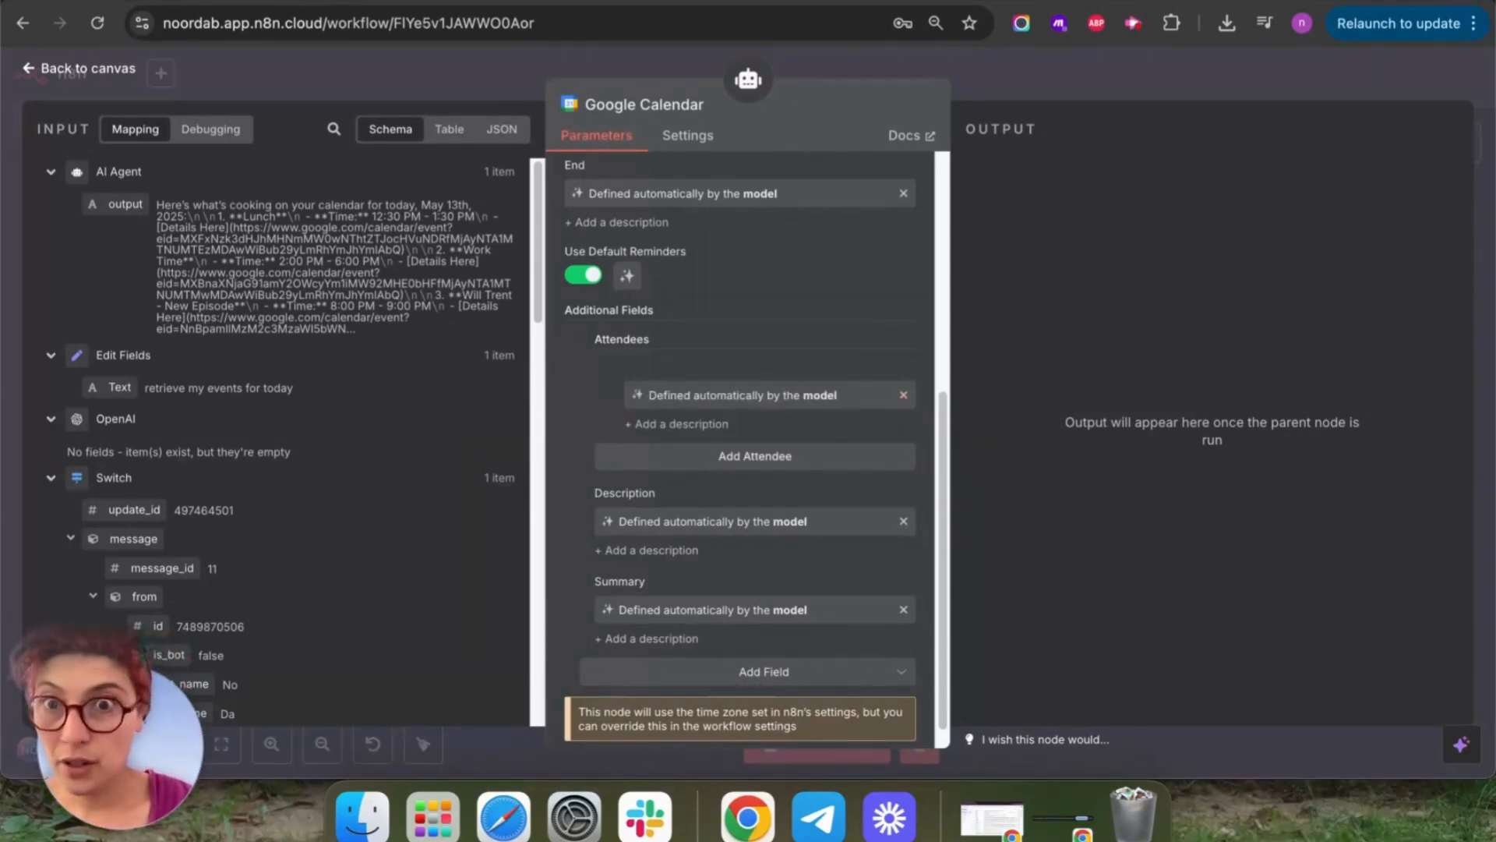
{"action": "scroll", "coordinate": [827, 446], "scroll_direction": "down", "scroll_amount": 1}
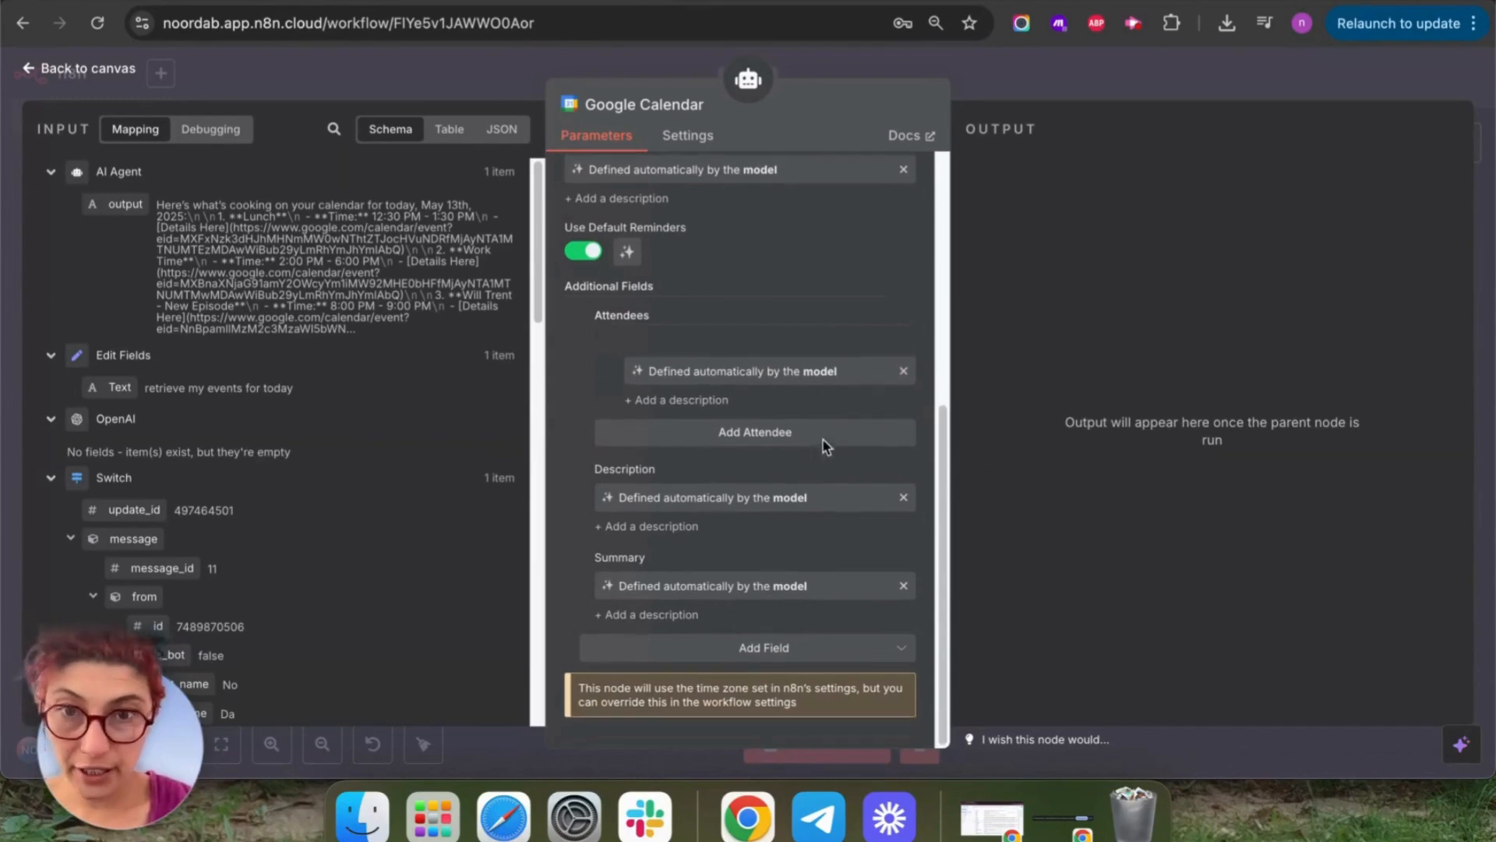
Rename the Google Calendar tool node on the canvas to 'Create events'.
{"action": "left_click", "coordinate": [49, 71]}
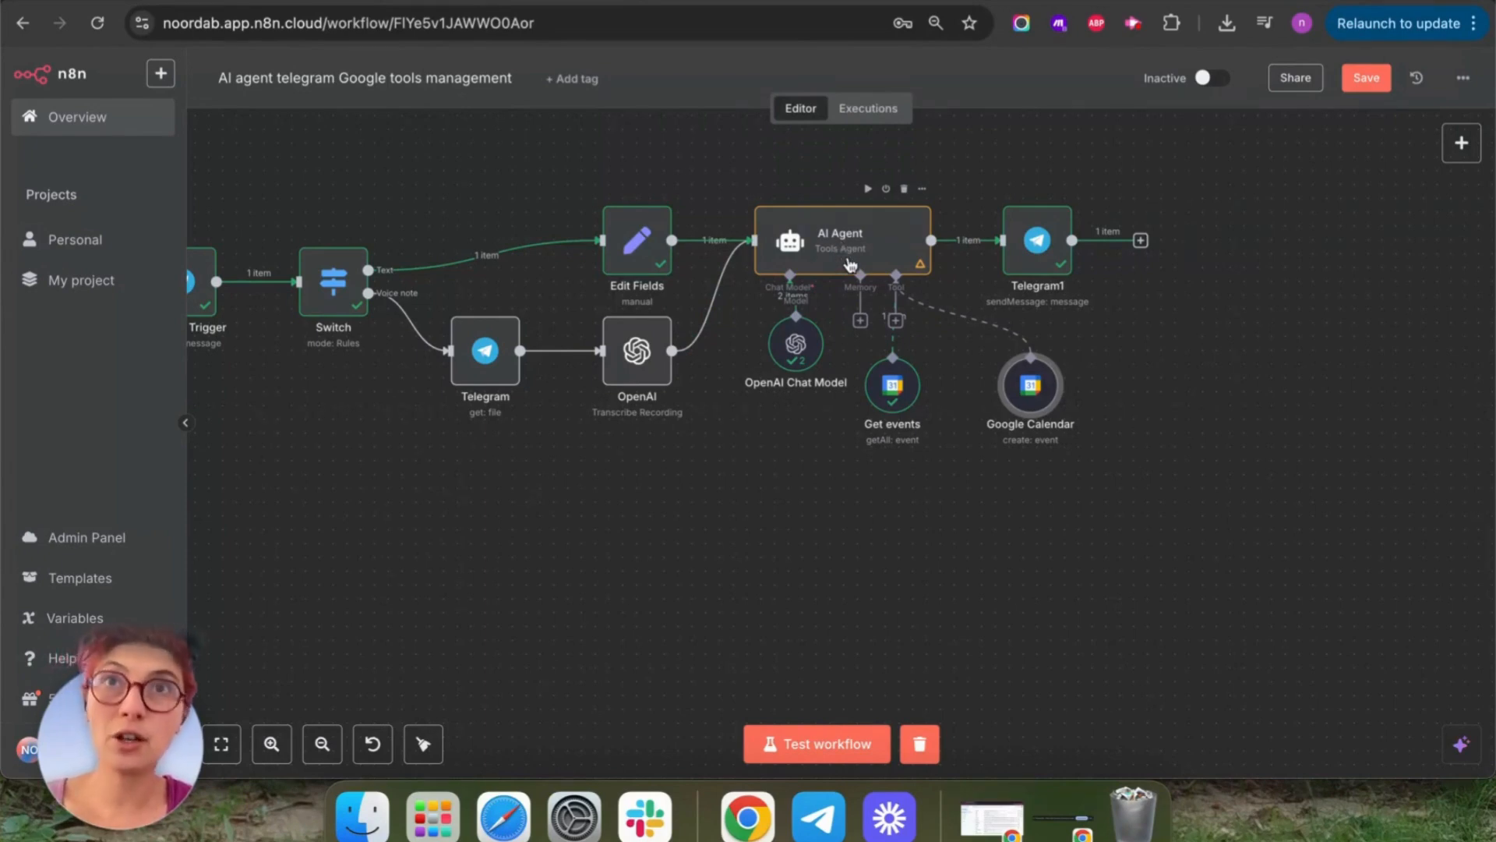
{"action": "right_click", "coordinate": [1033, 405]}
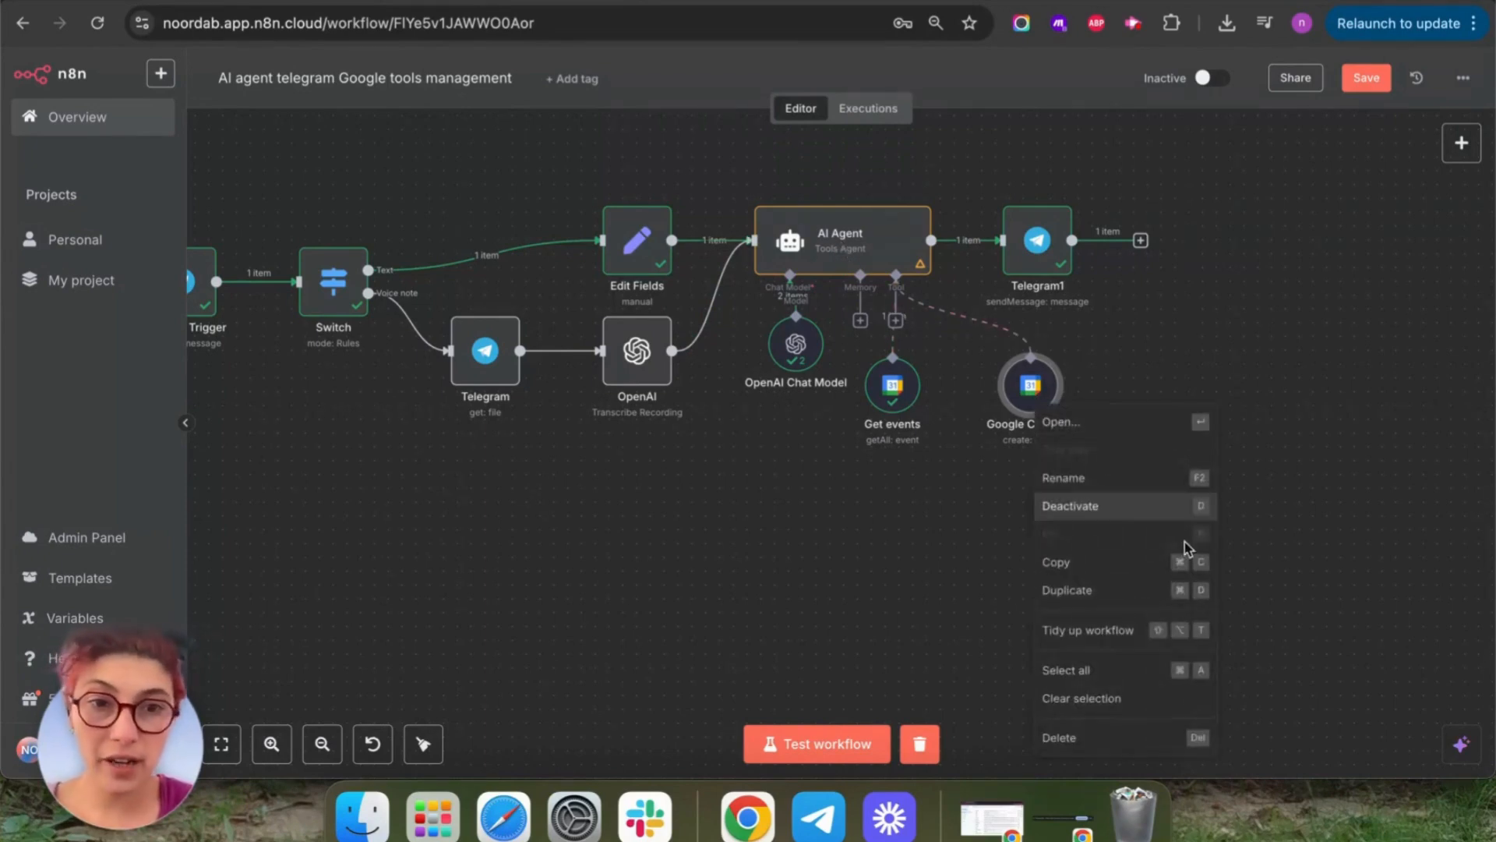
{"action": "left_click", "coordinate": [1118, 497]}
{"action": "key", "text": "BackSpace"}
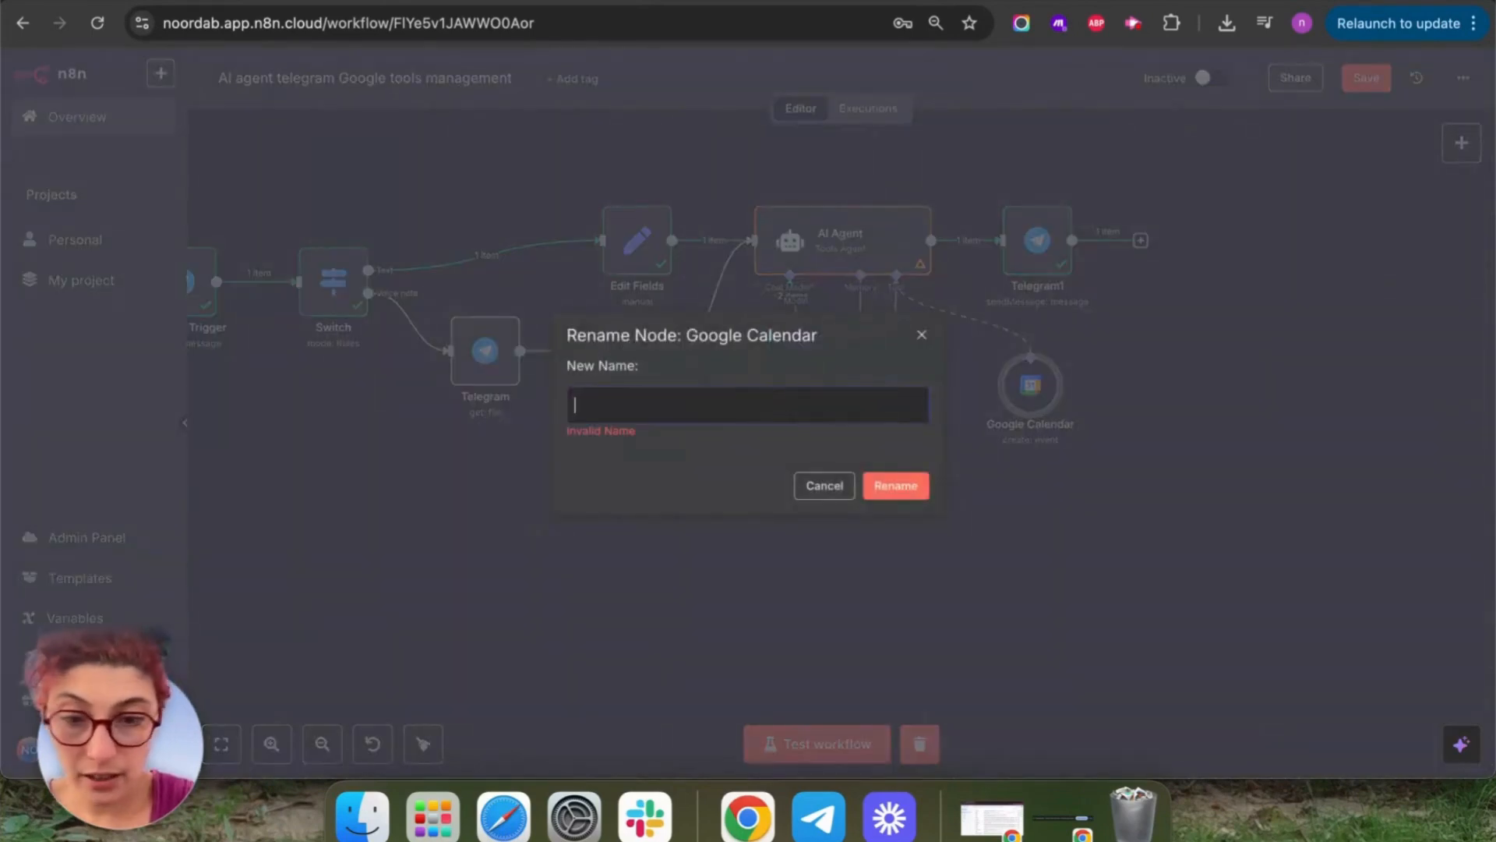
{"action": "type", "text": "create events"}
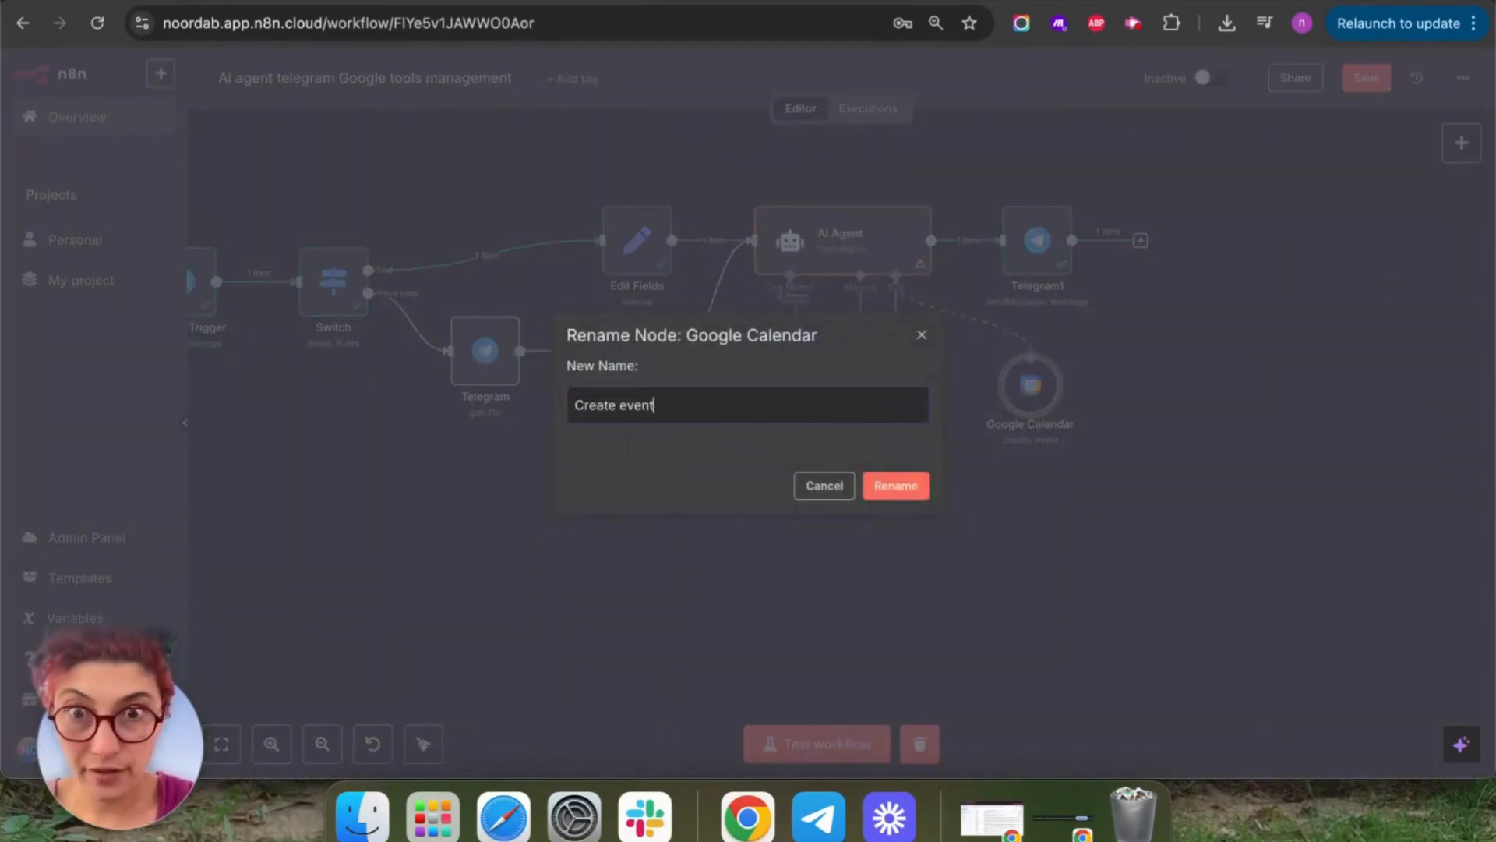
{"action": "triple_click", "coordinate": [772, 407]}
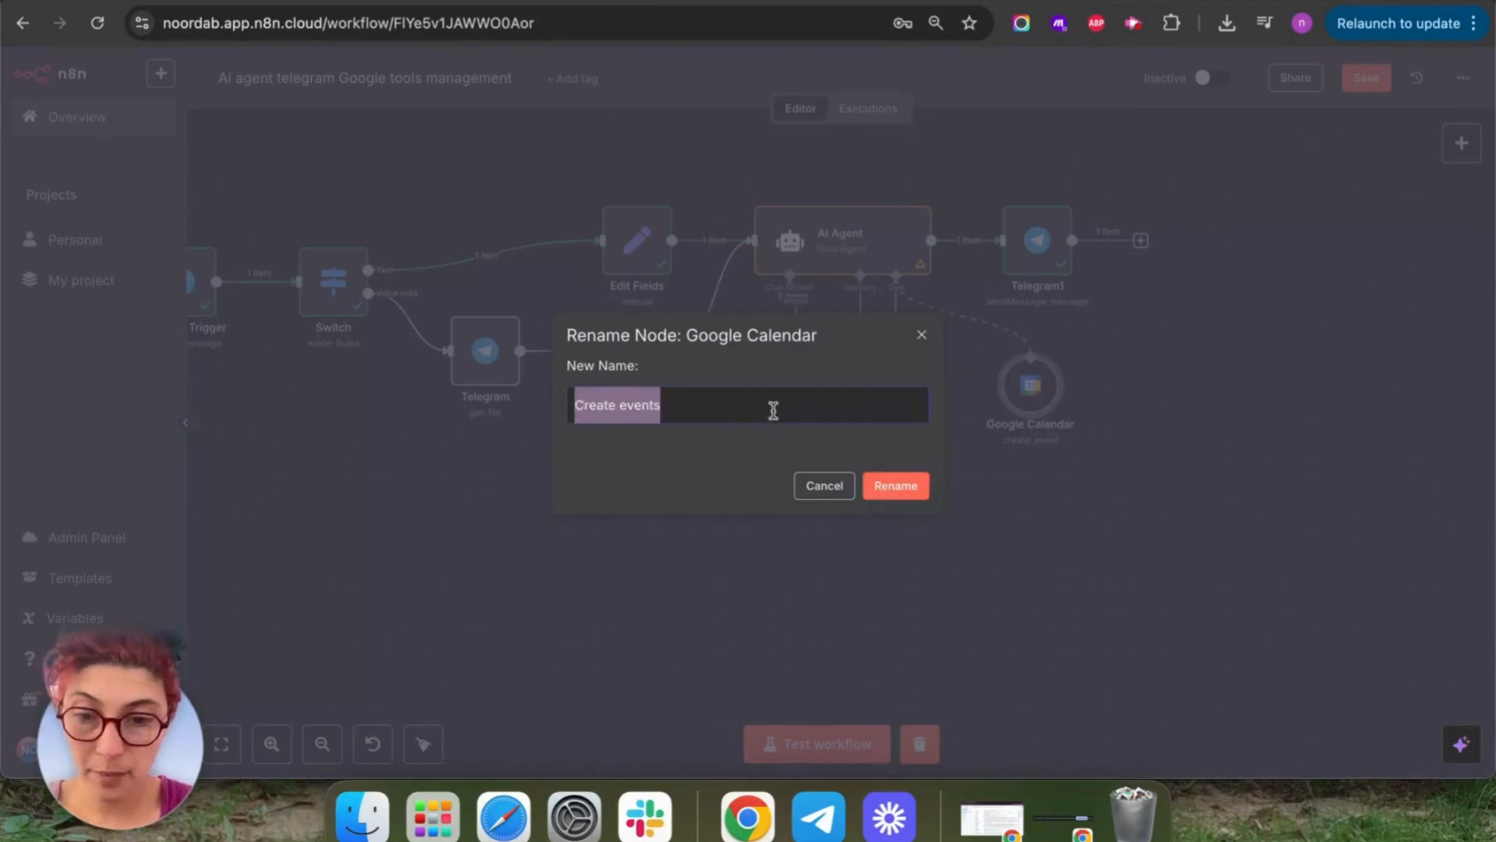
{"action": "left_click", "coordinate": [903, 489]}
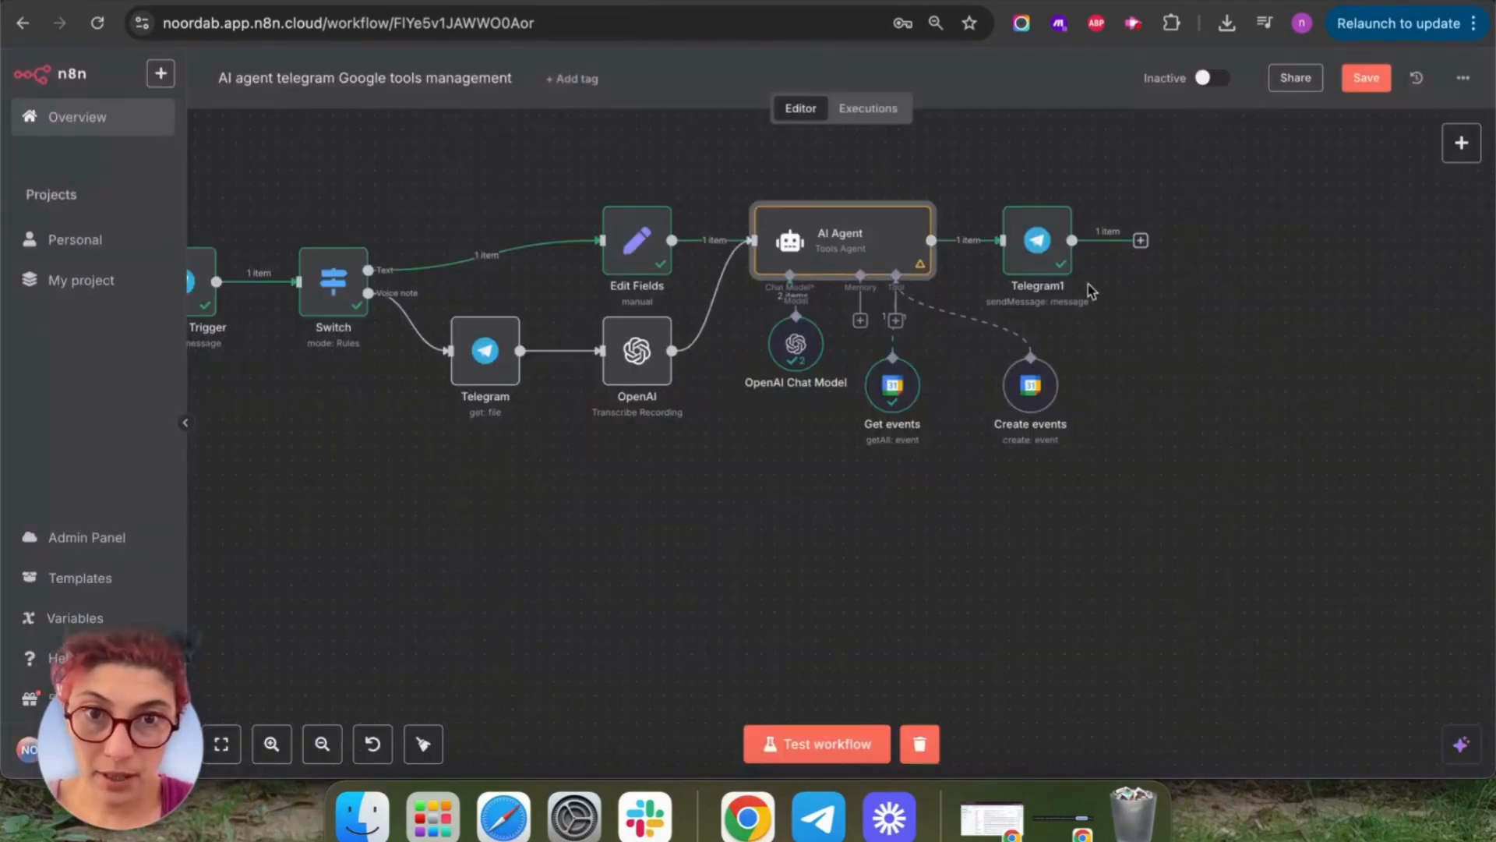
Append 'You have access to my Create events calendar tool… to create events for me on my calendar' to the system message.
{"action": "double_click", "coordinate": [793, 227]}
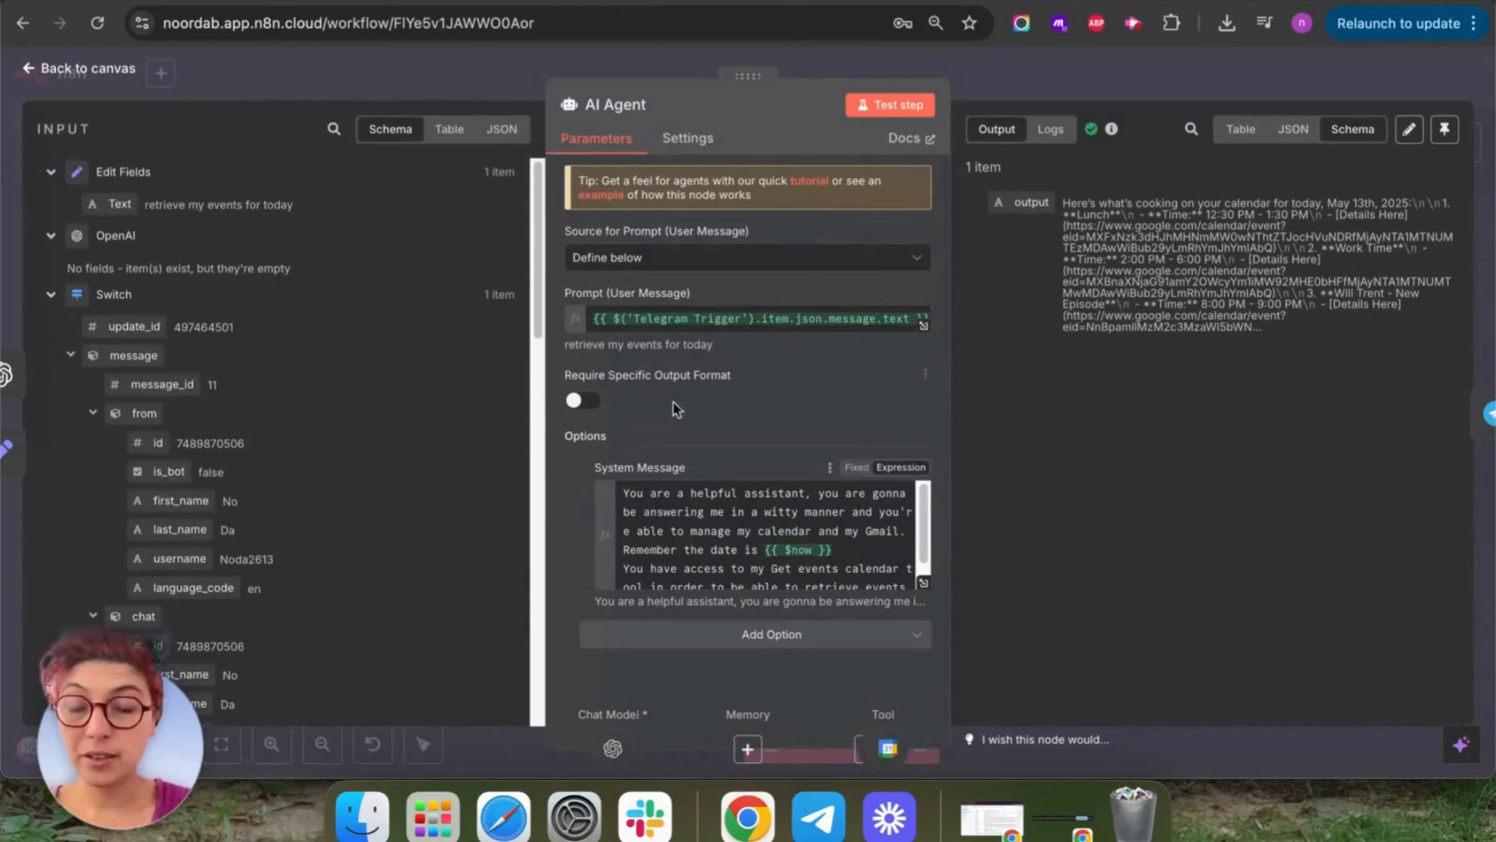
{"action": "scroll", "coordinate": [762, 543], "scroll_direction": "down", "scroll_amount": 2}
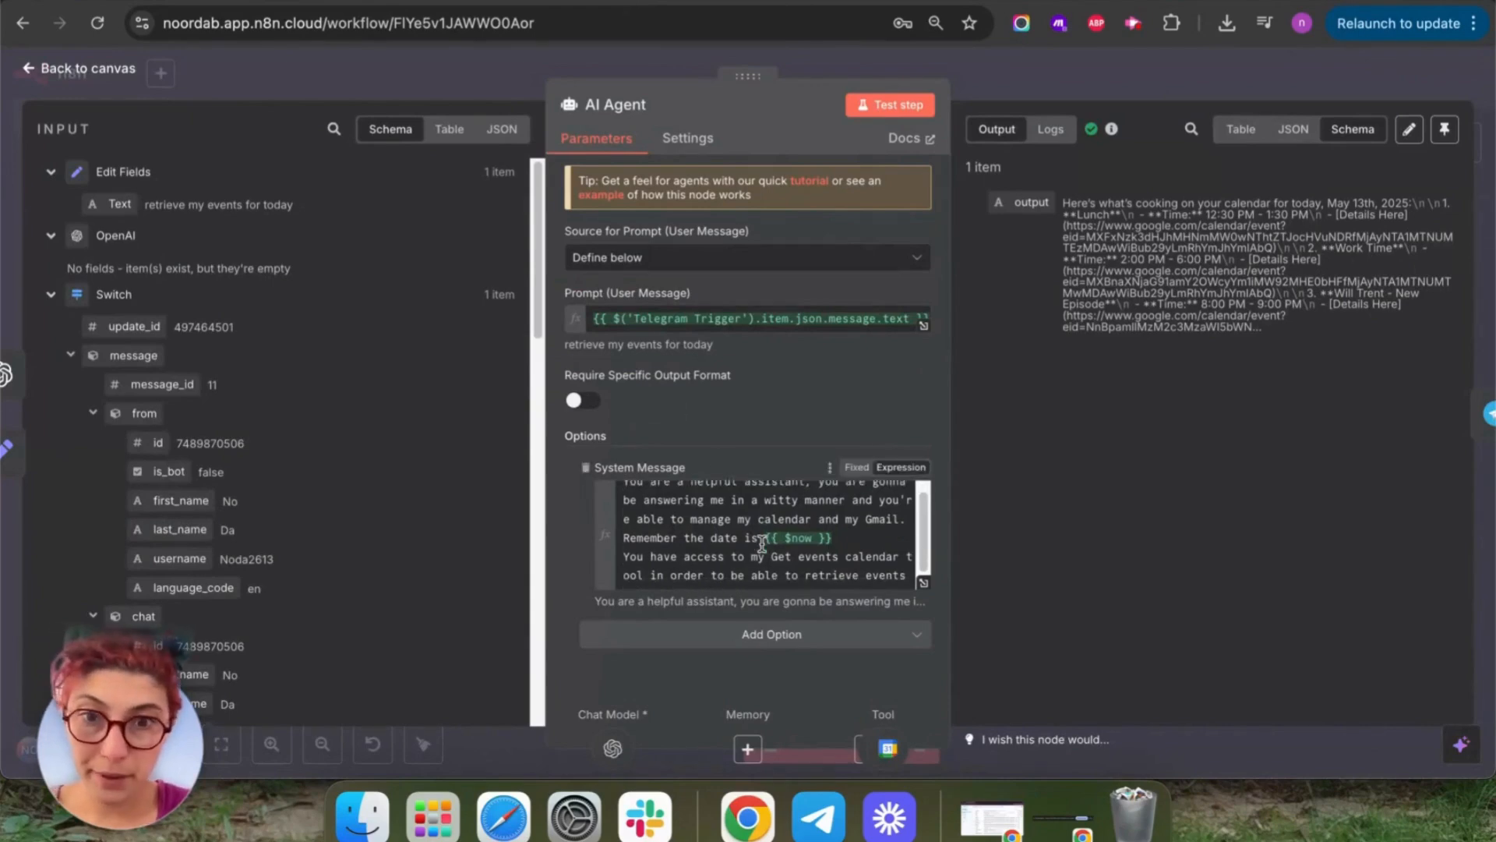
{"action": "left_click", "coordinate": [784, 575]}
{"action": "key", "text": "Return"}
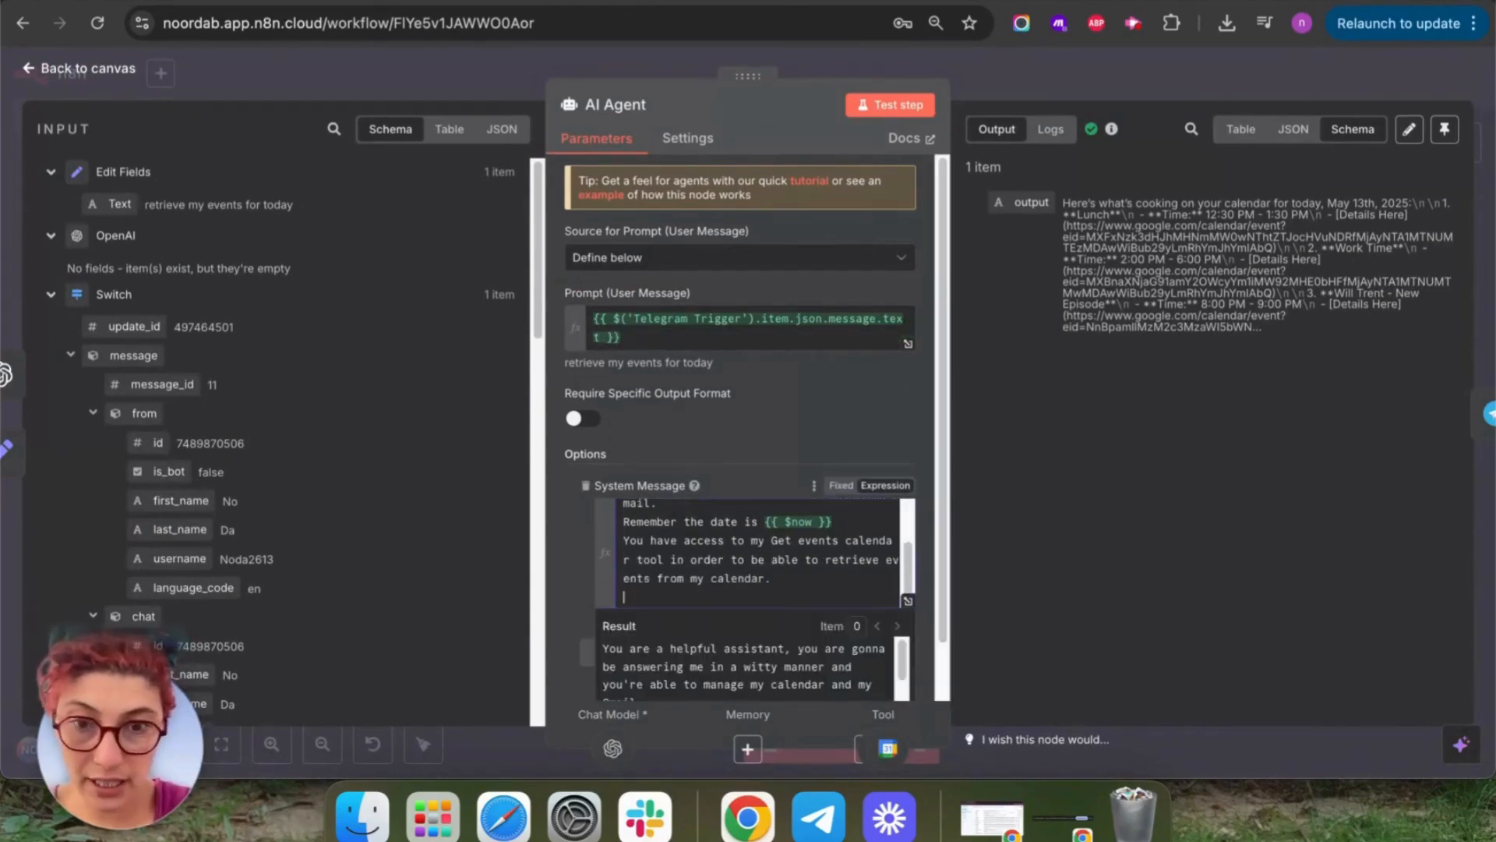
{"action": "type", "text": "You have "}
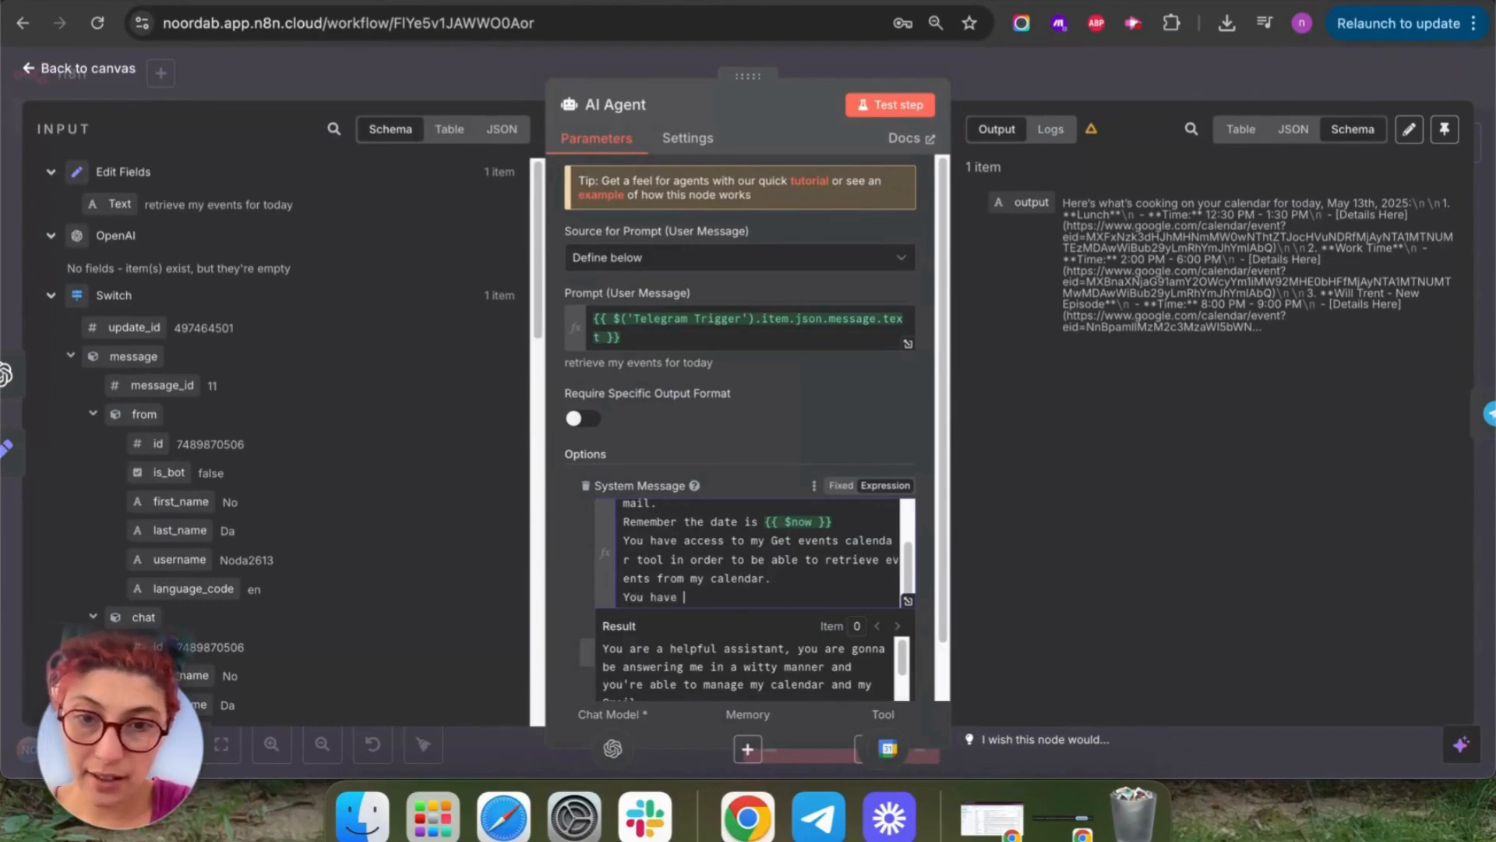
{"action": "type", "text": "access to my"}
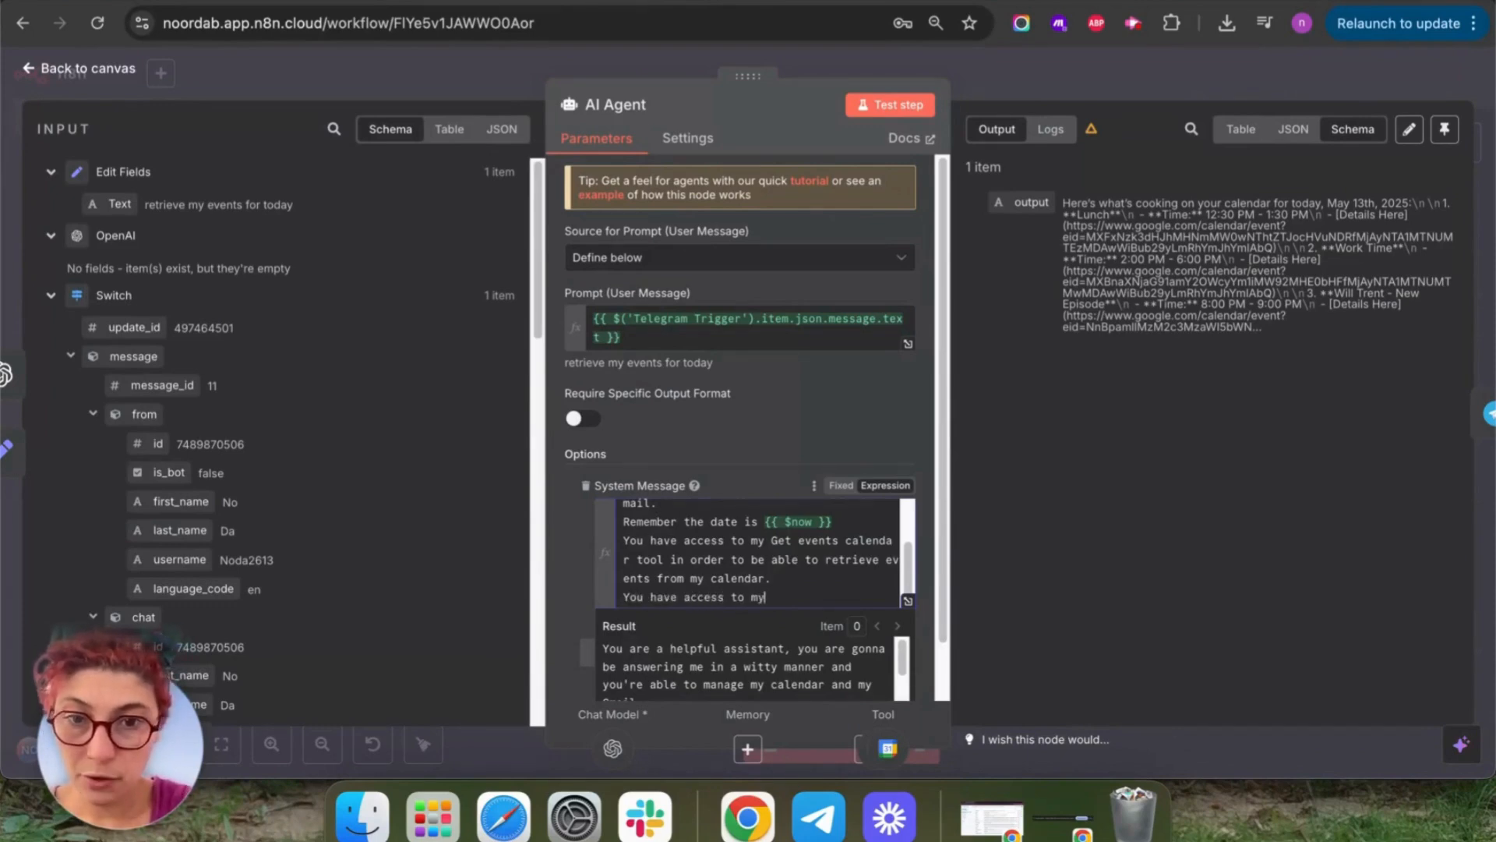
{"action": "type", "text": " Create events"}
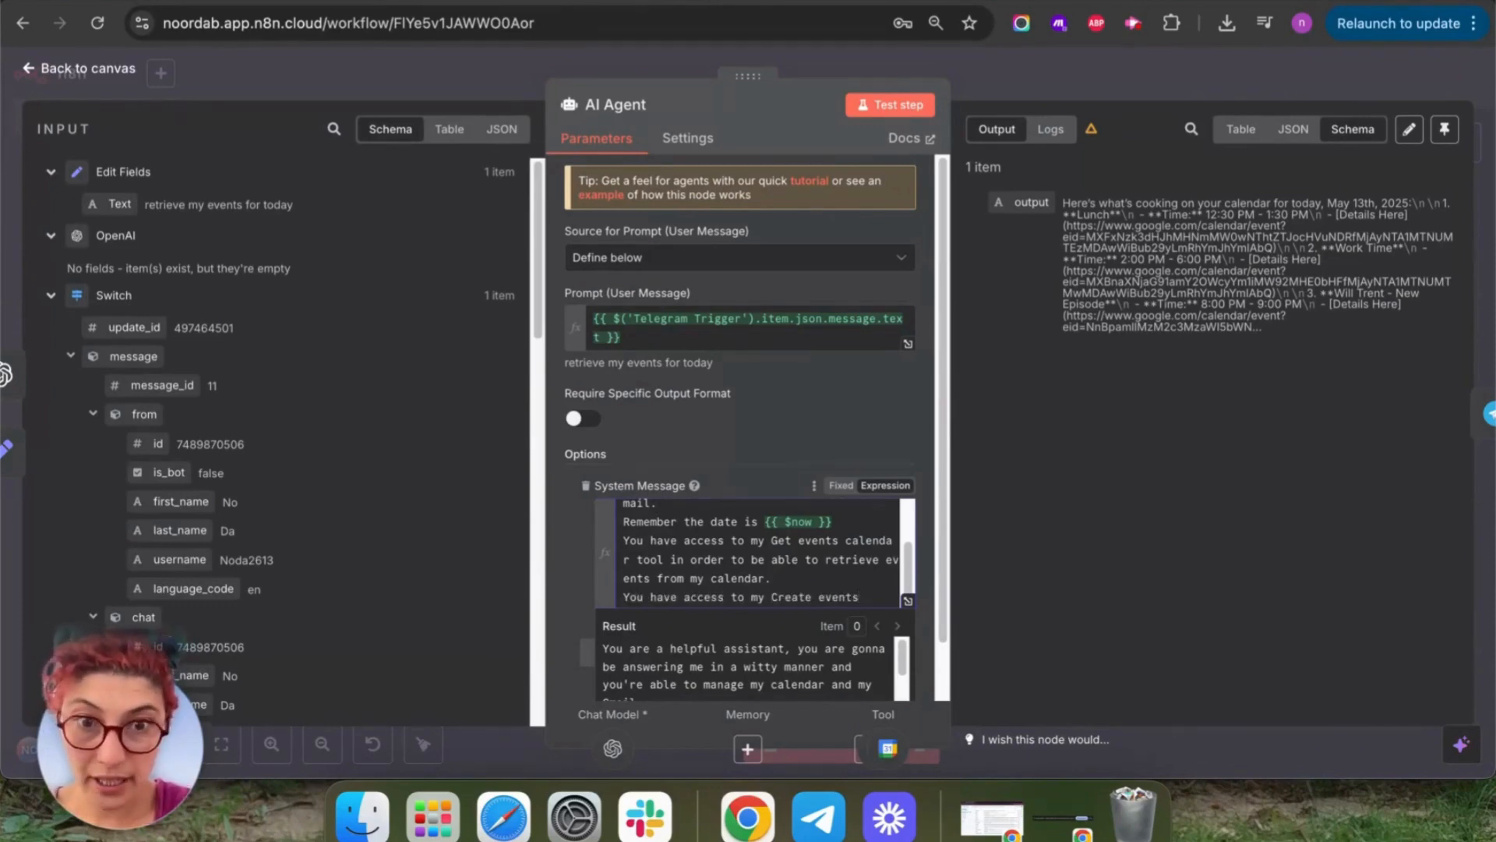
{"action": "type", "text": " calendar "}
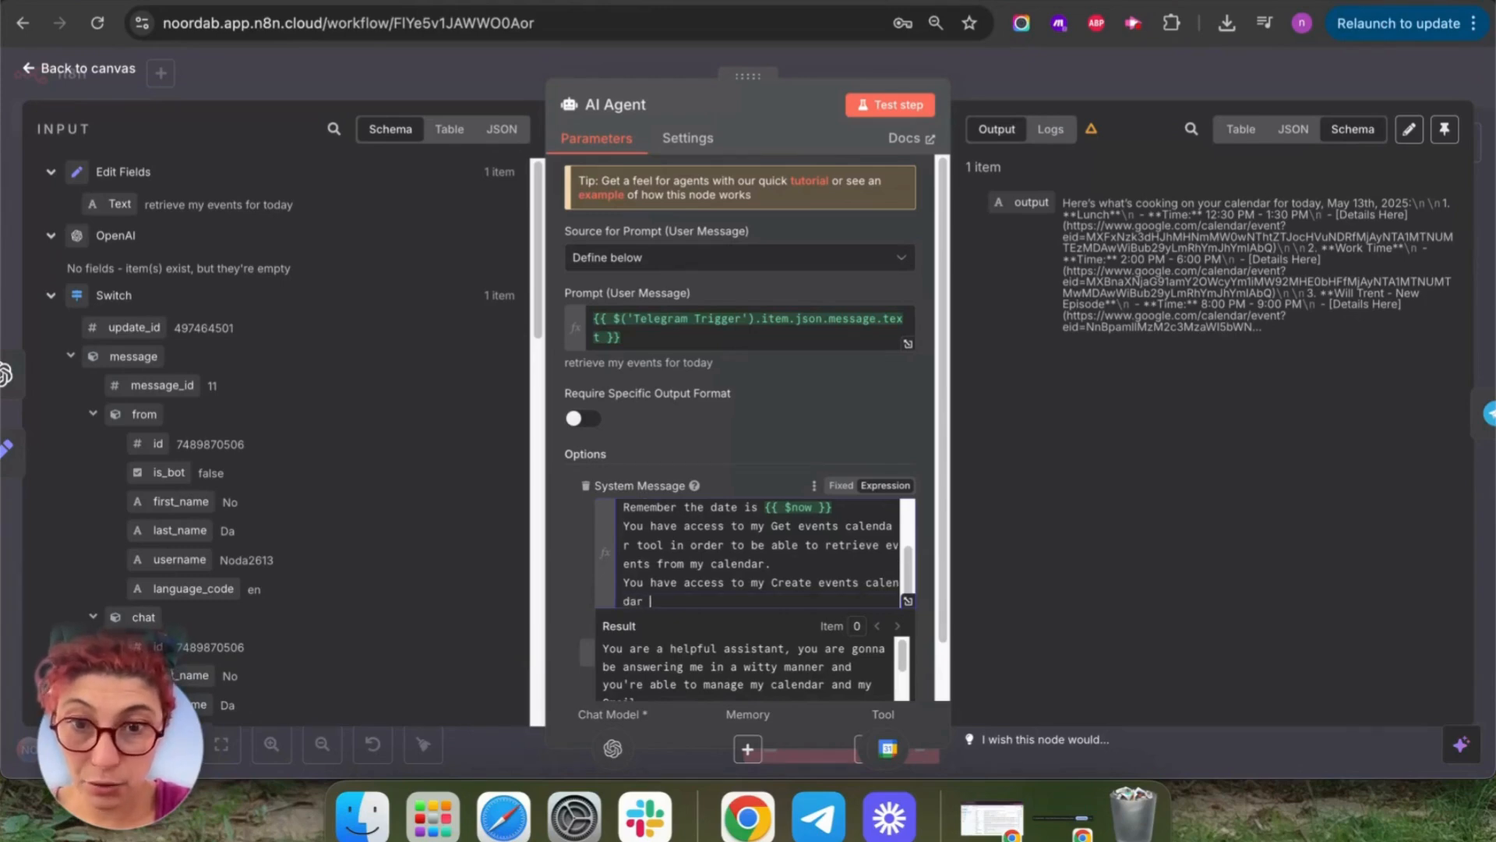
{"action": "type", "text": "tool"}
{"action": "key", "text": "BackSpace"}
{"action": "key", "text": "BackSpace"}
{"action": "key", "text": "BackSpace"}
{"action": "key", "text": "BackSpace"}
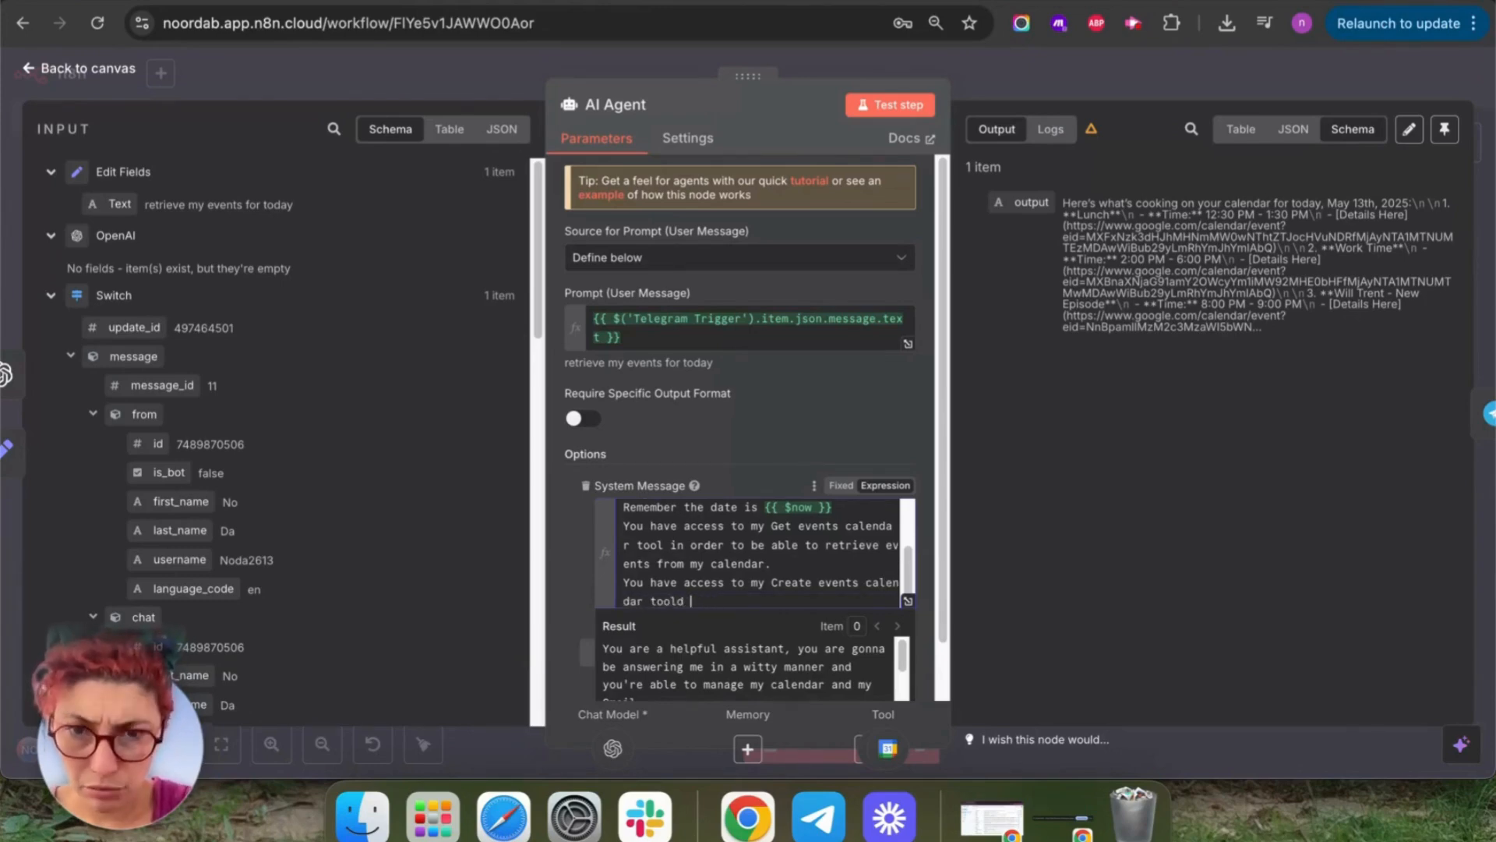
{"action": "type", "text": "in order to"}
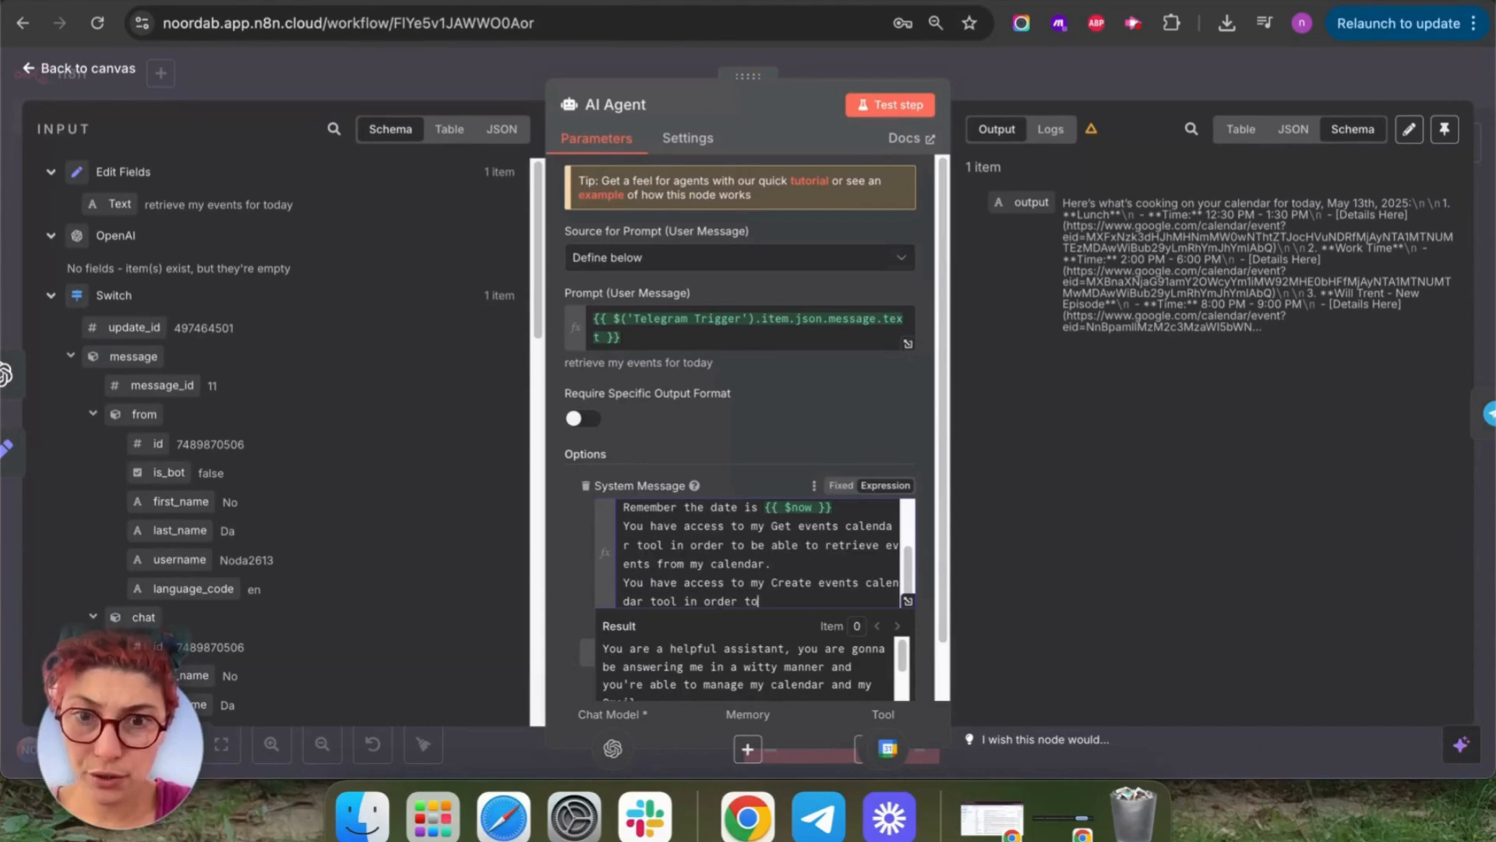
{"action": "type", "text": " be able to"}
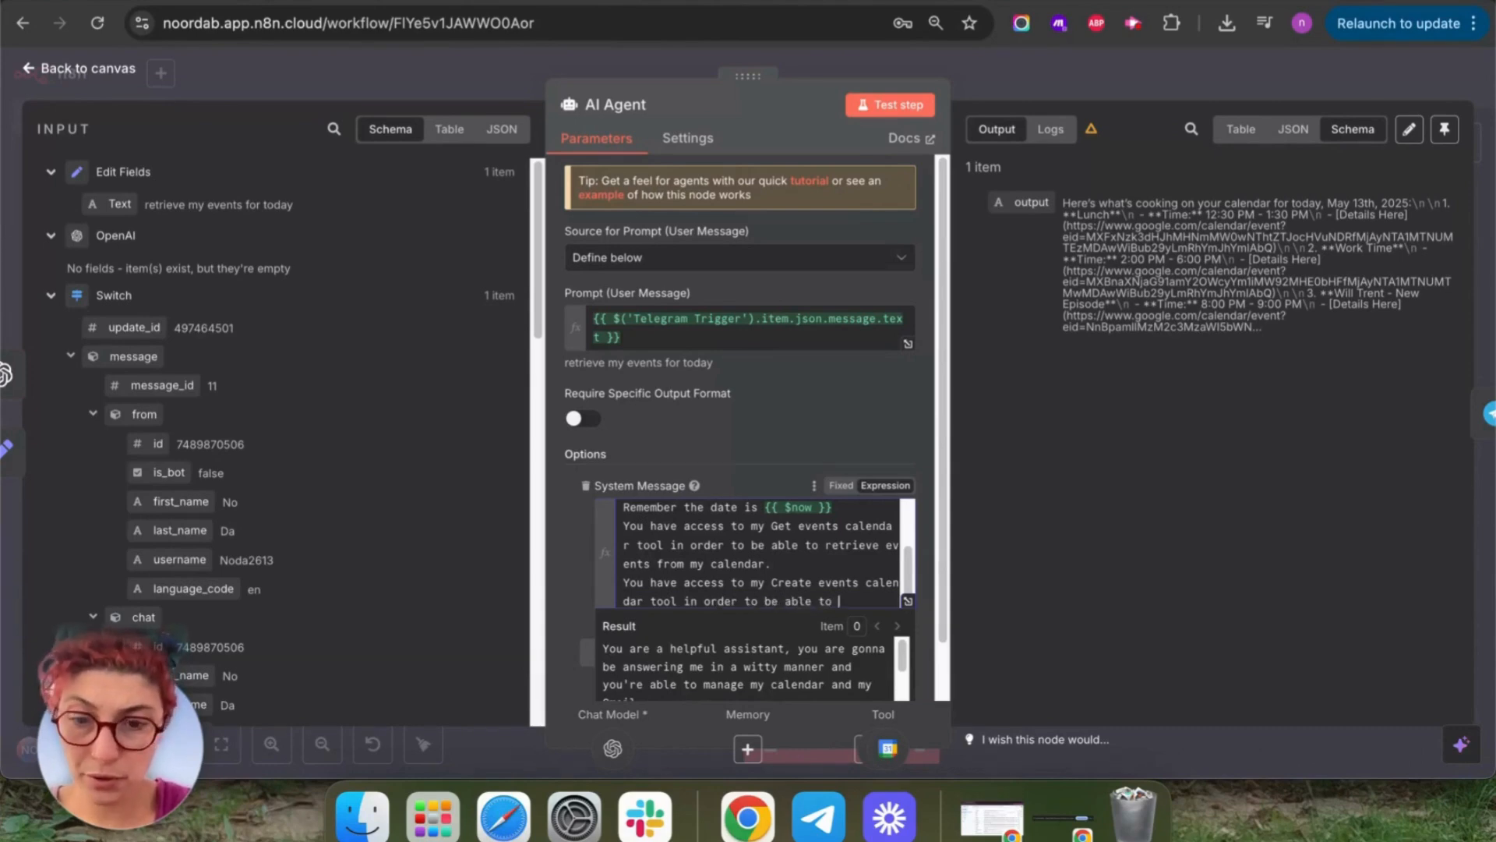
{"action": "type", "text": " create event"}
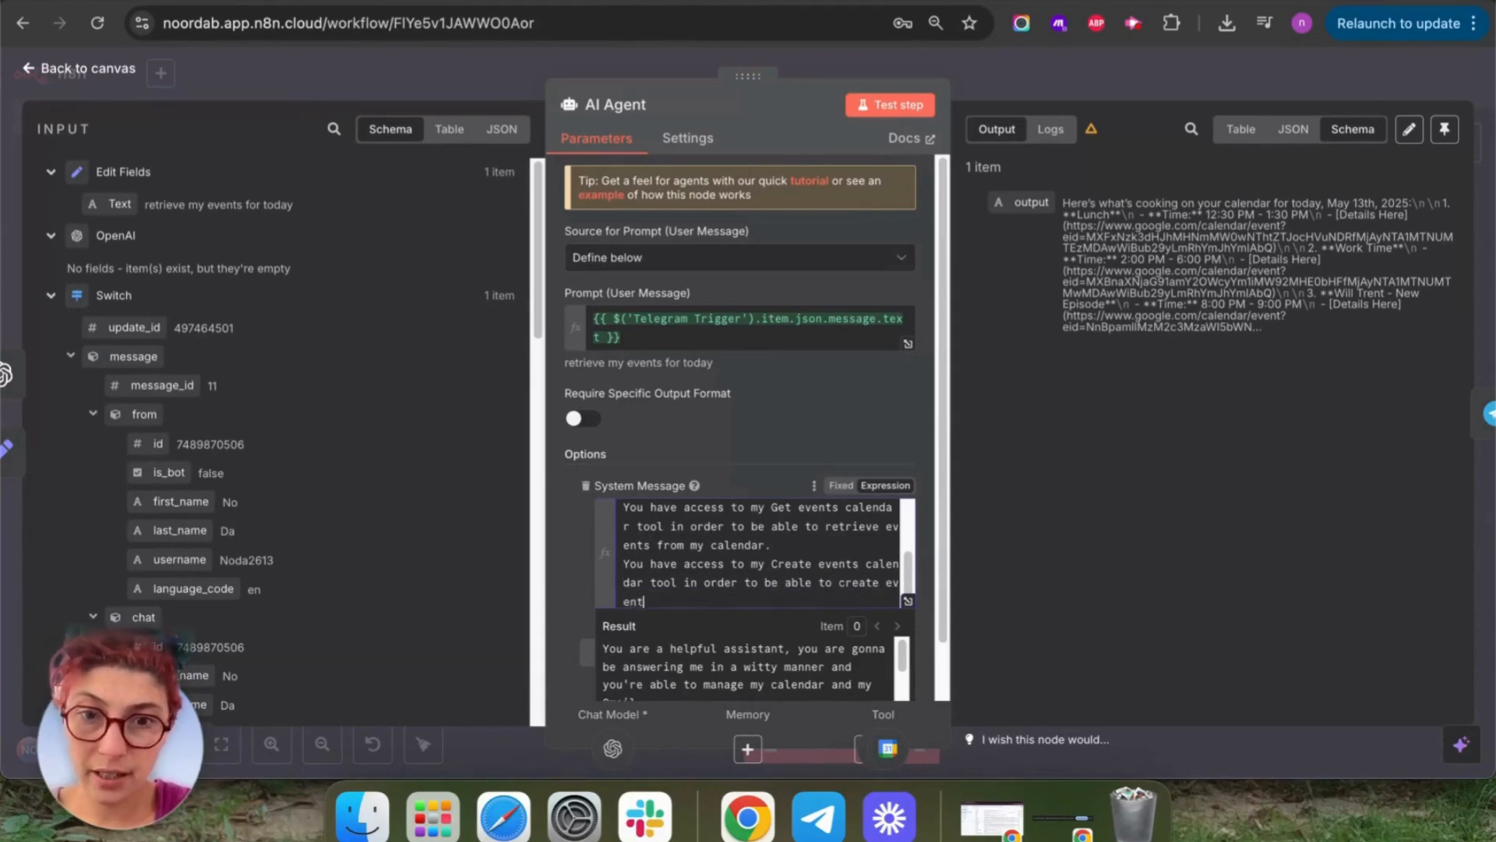
{"action": "type", "text": "s for me"}
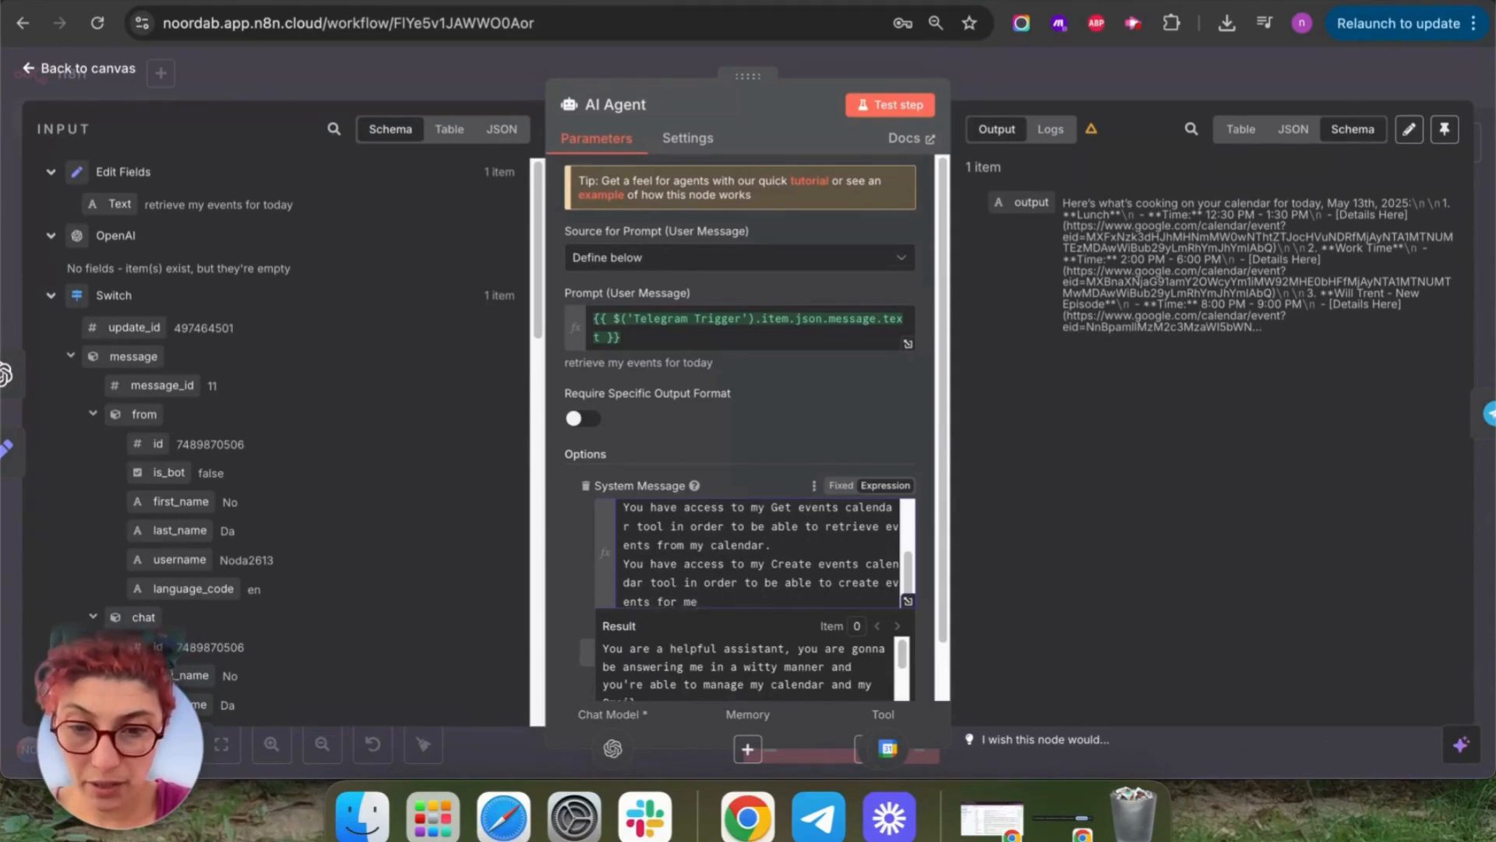
{"action": "type", "text": " on my calendar."}
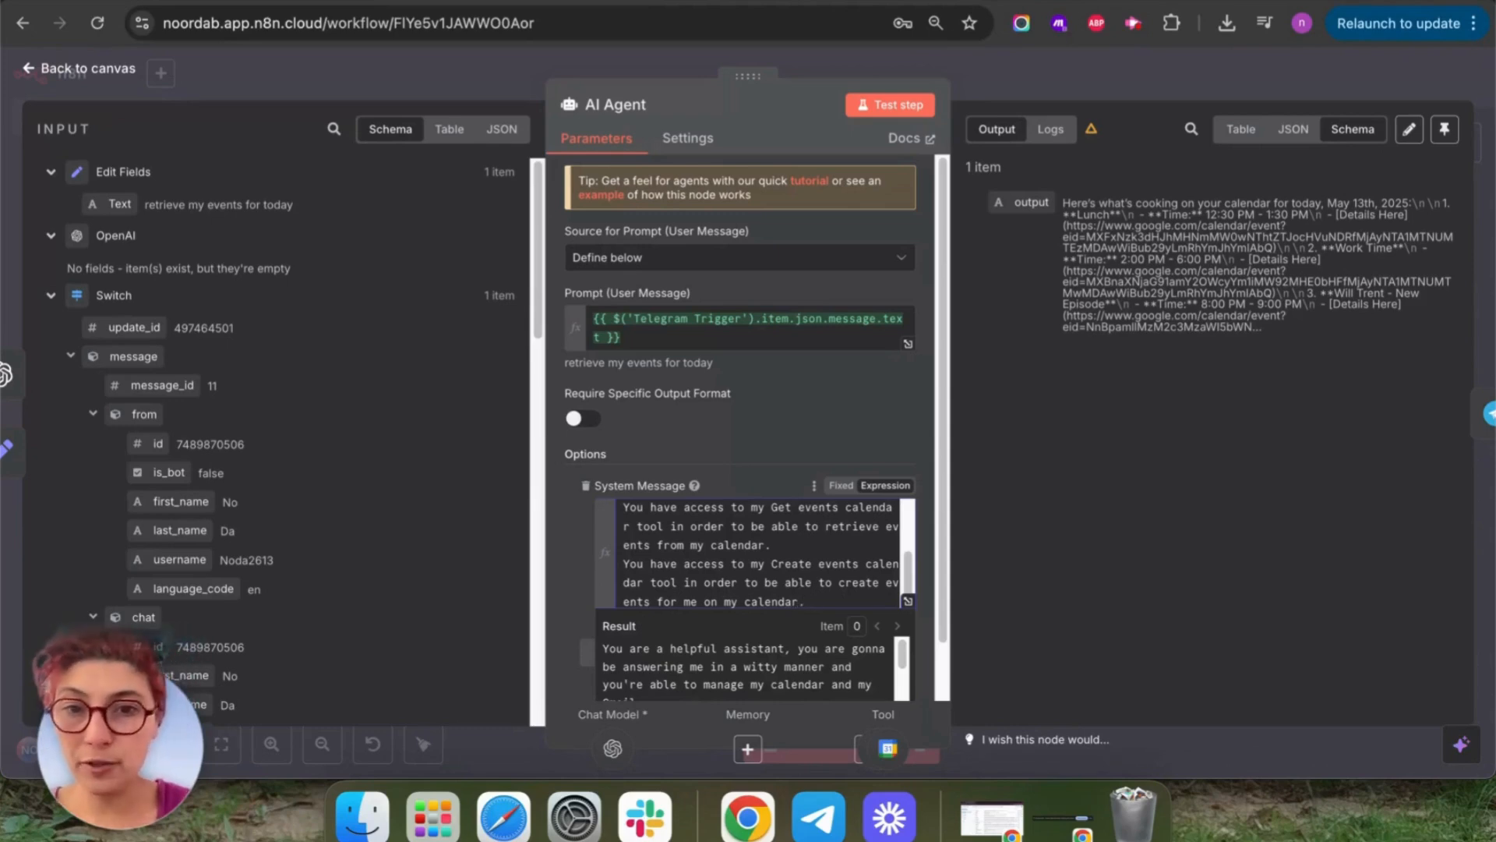
Review the system message in the full expression editor, then run a test of the AI Agent step.
{"action": "left_click", "coordinate": [907, 603]}
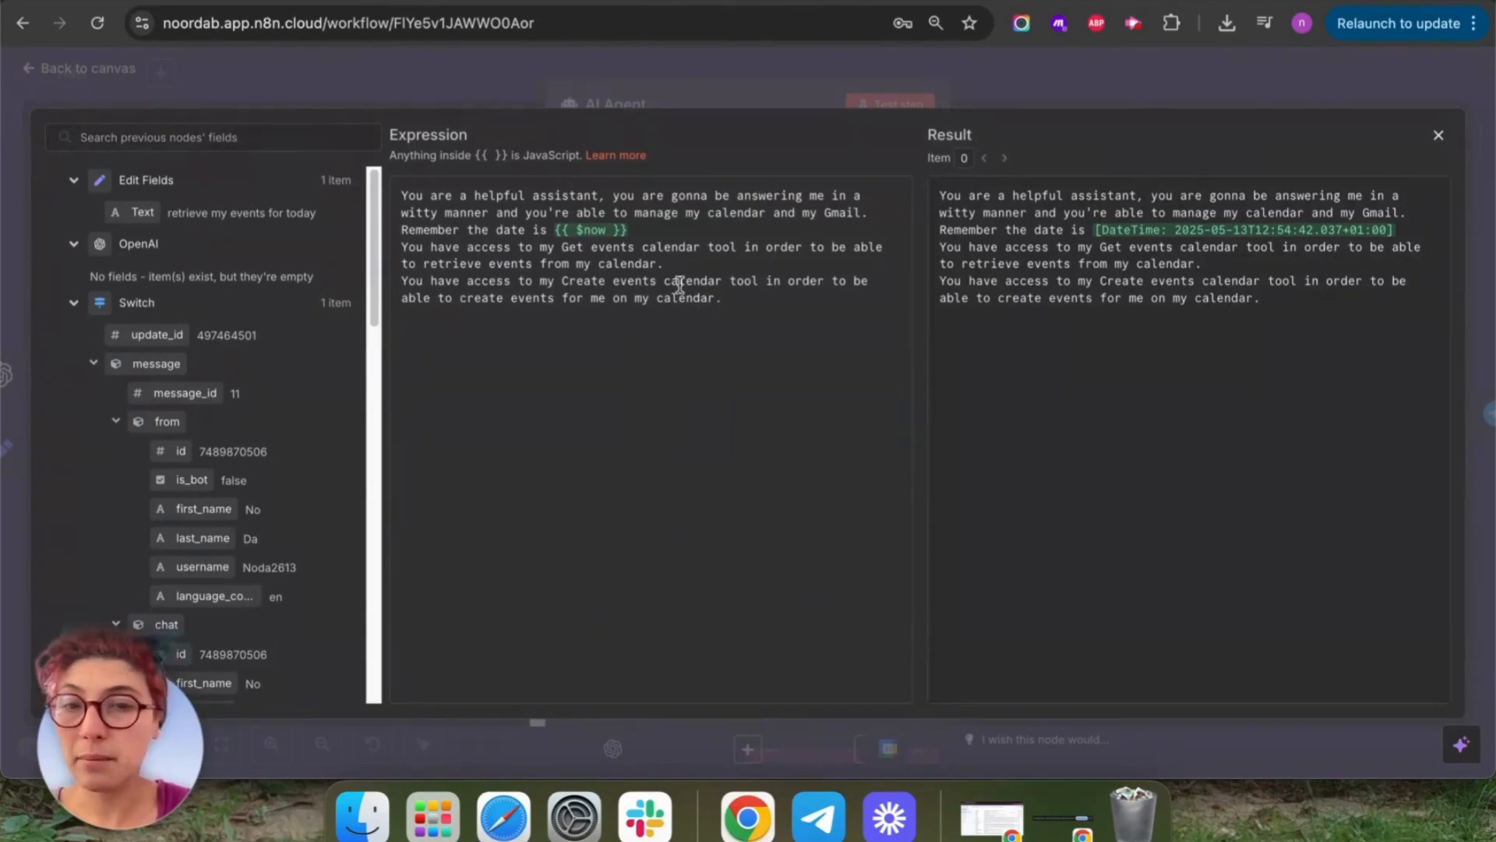
{"action": "left_click_drag", "start_coordinate": [402, 247], "coordinate": [677, 267]}
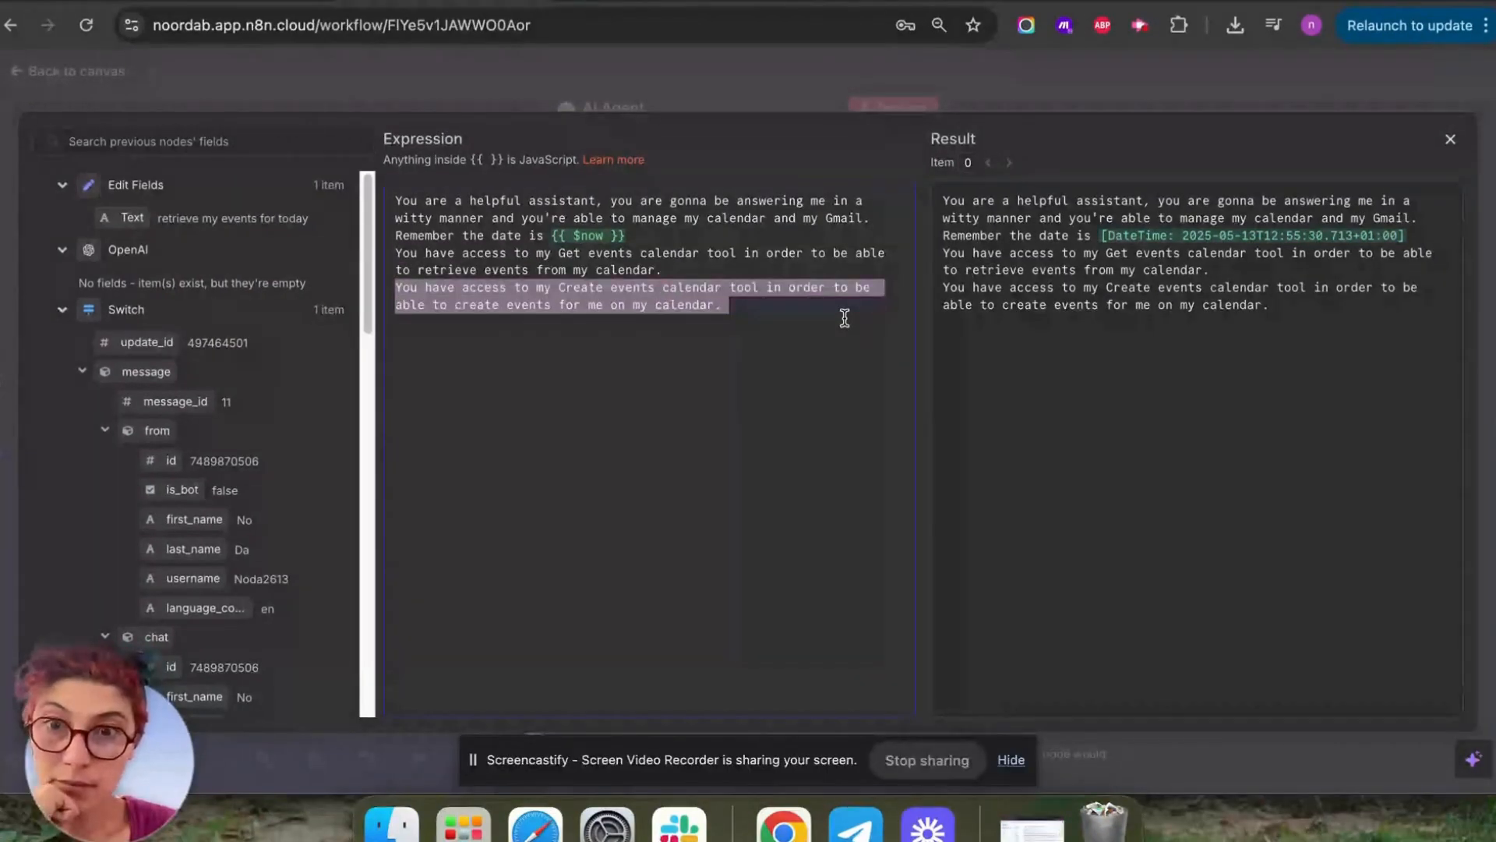
{"action": "left_click", "coordinate": [844, 318]}
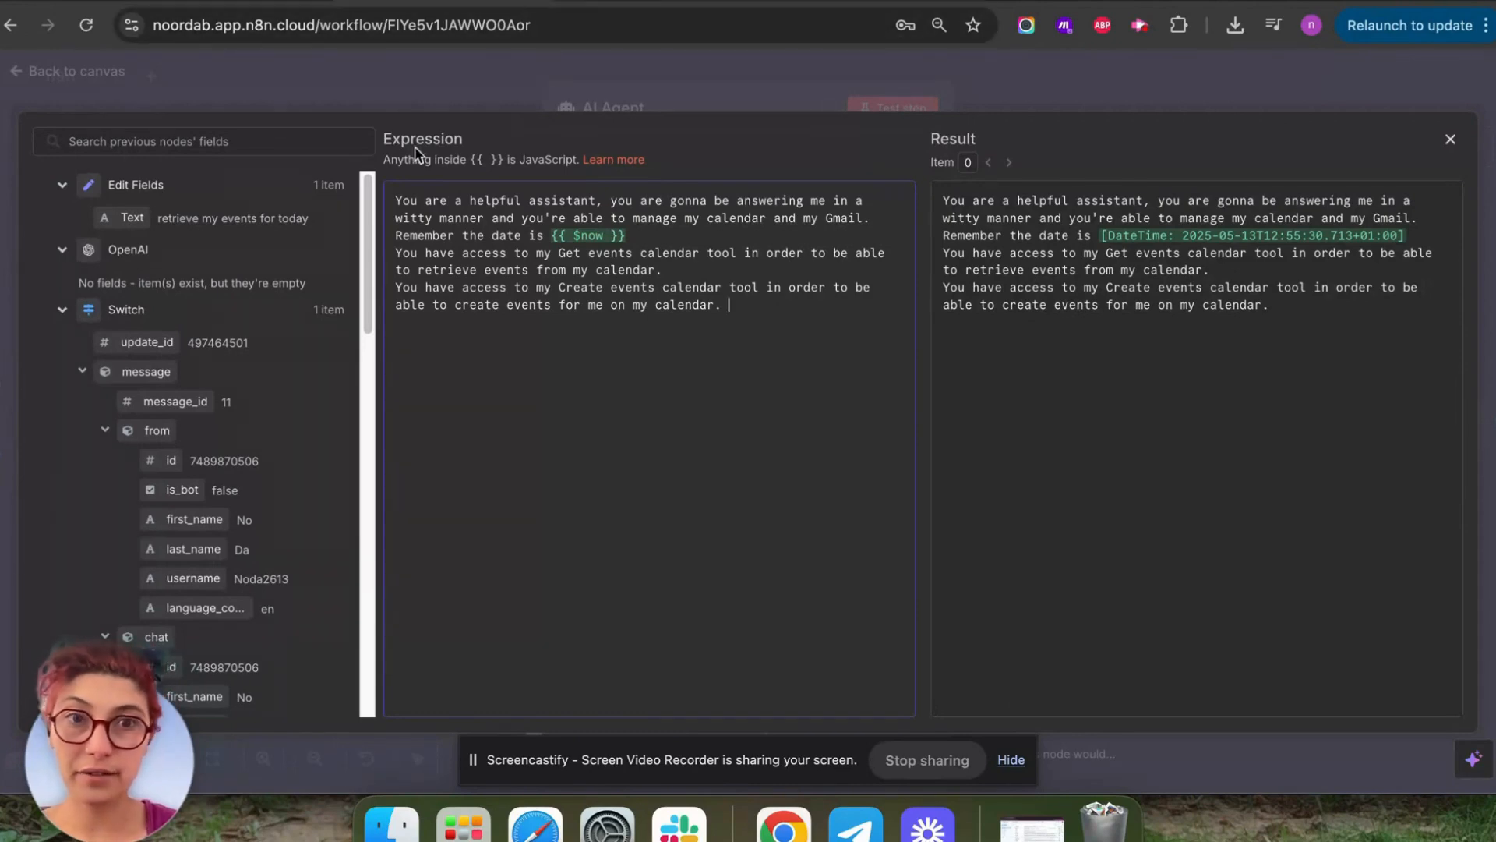
{"action": "left_click", "coordinate": [1452, 143]}
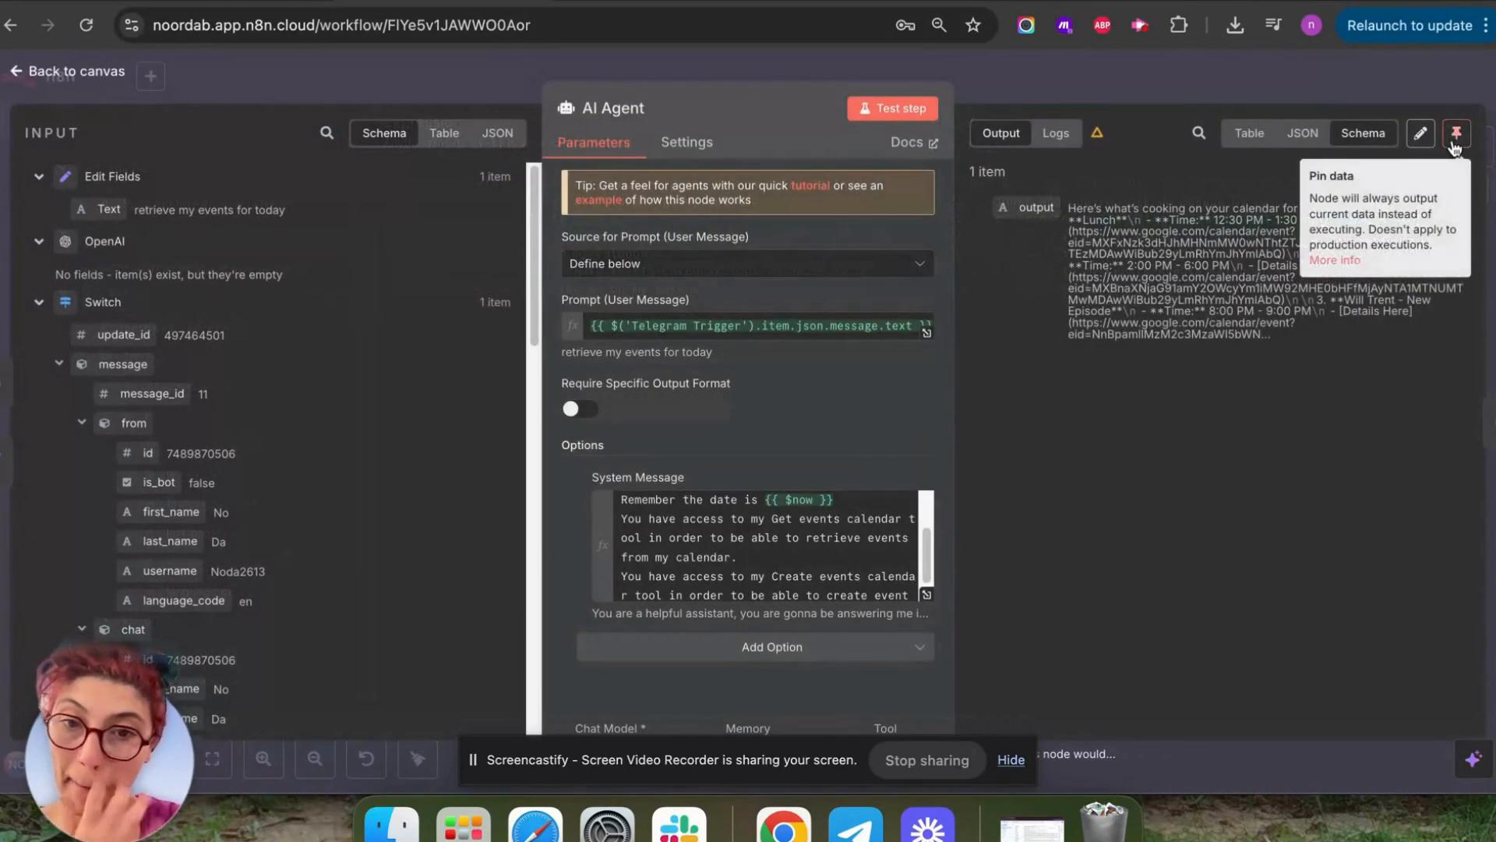
{"action": "left_click", "coordinate": [896, 115]}
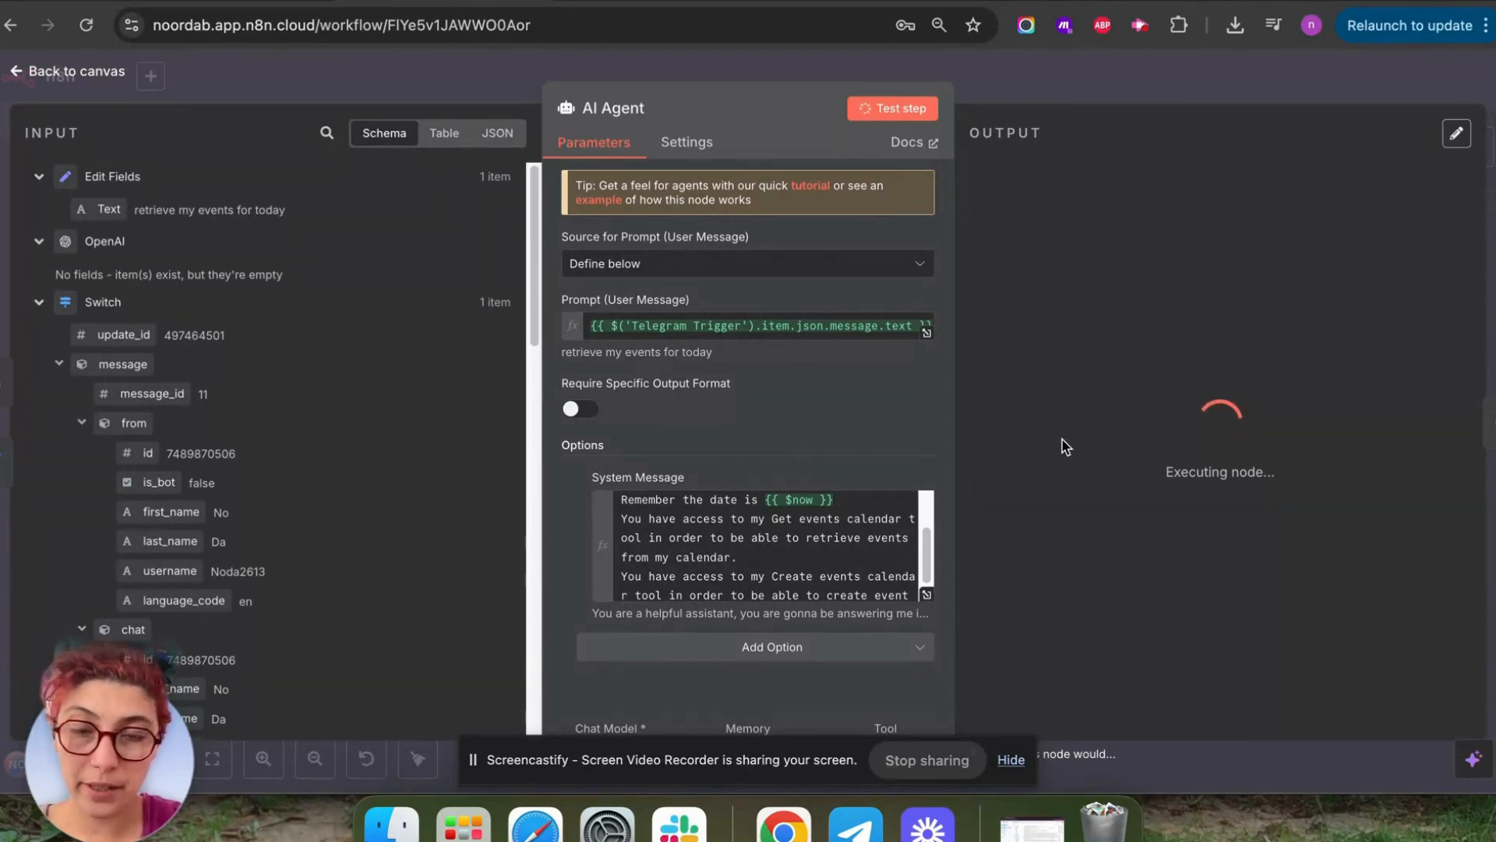
Clear the finished run's execution data on the canvas and save the workflow.
{"action": "left_click", "coordinate": [19, 74]}
{"action": "left_click_drag", "start_coordinate": [844, 564], "coordinate": [936, 425]}
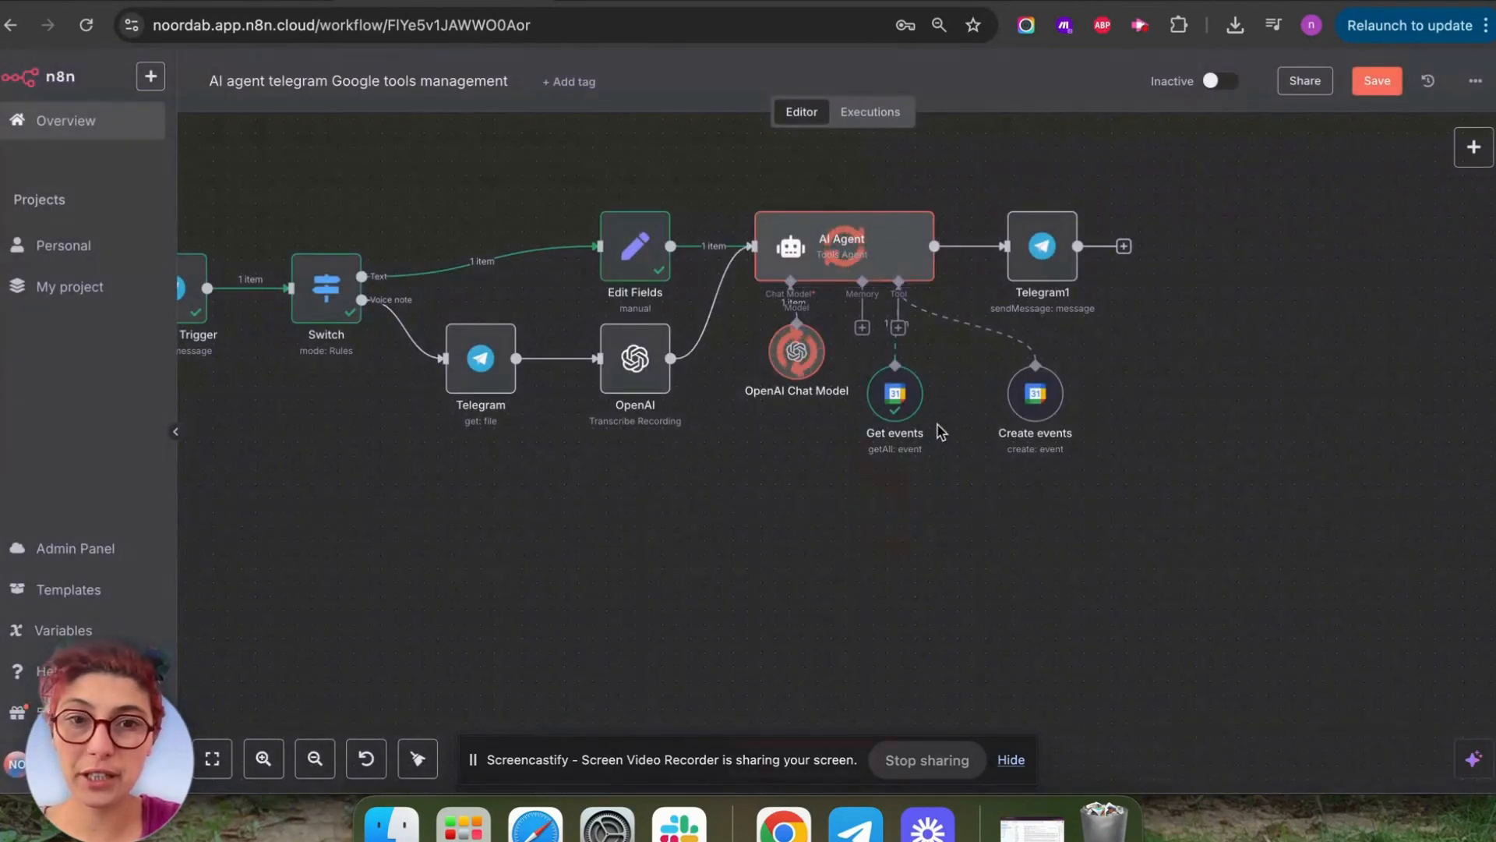
{"action": "left_click_drag", "start_coordinate": [696, 598], "coordinate": [776, 516]}
{"action": "left_click_drag", "start_coordinate": [656, 593], "coordinate": [728, 507]}
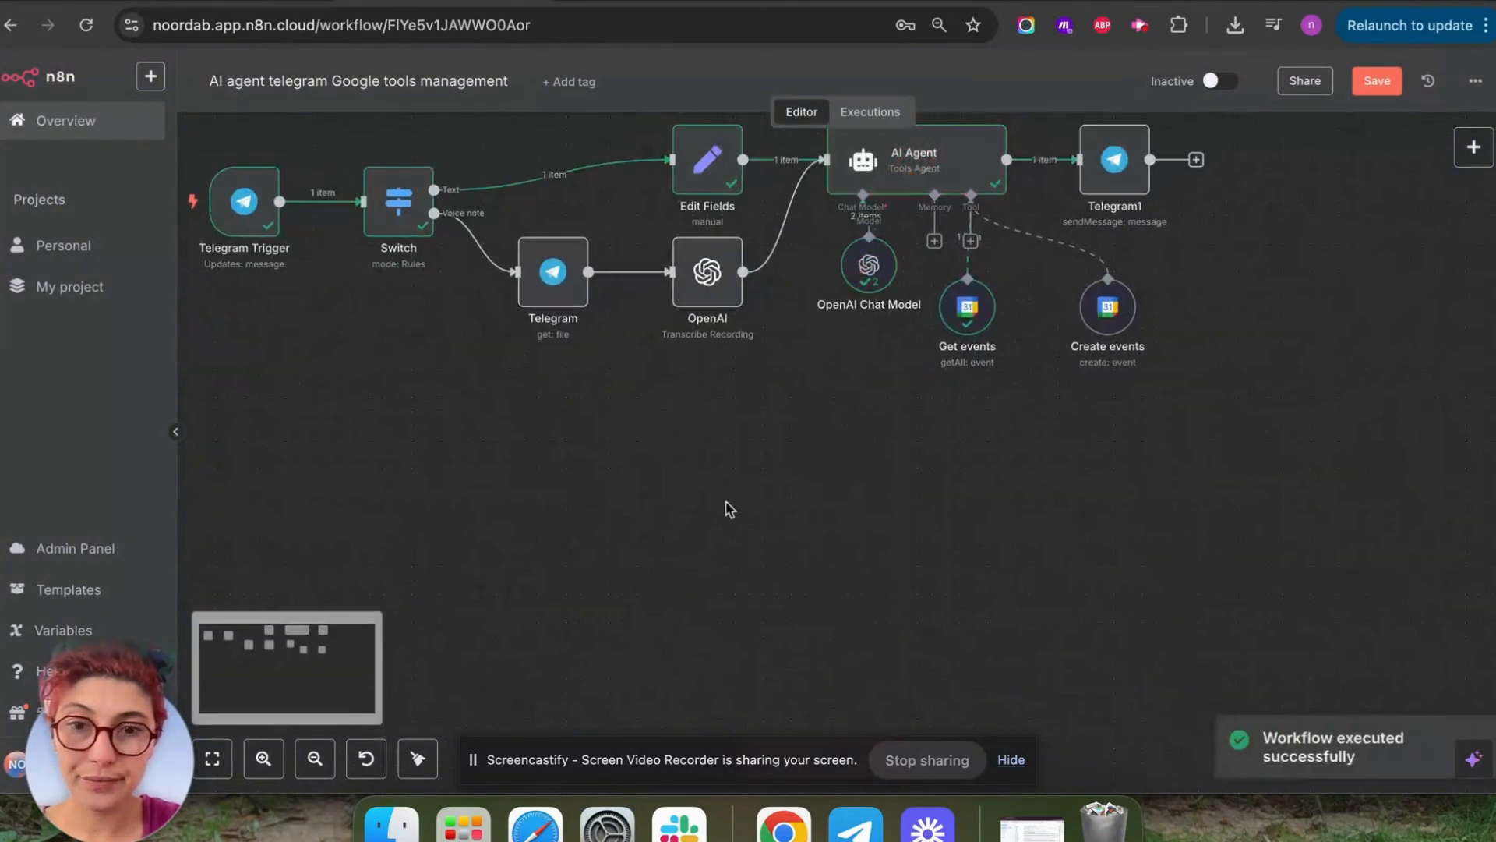
{"action": "left_click", "coordinate": [1015, 764]}
{"action": "left_click", "coordinate": [923, 766]}
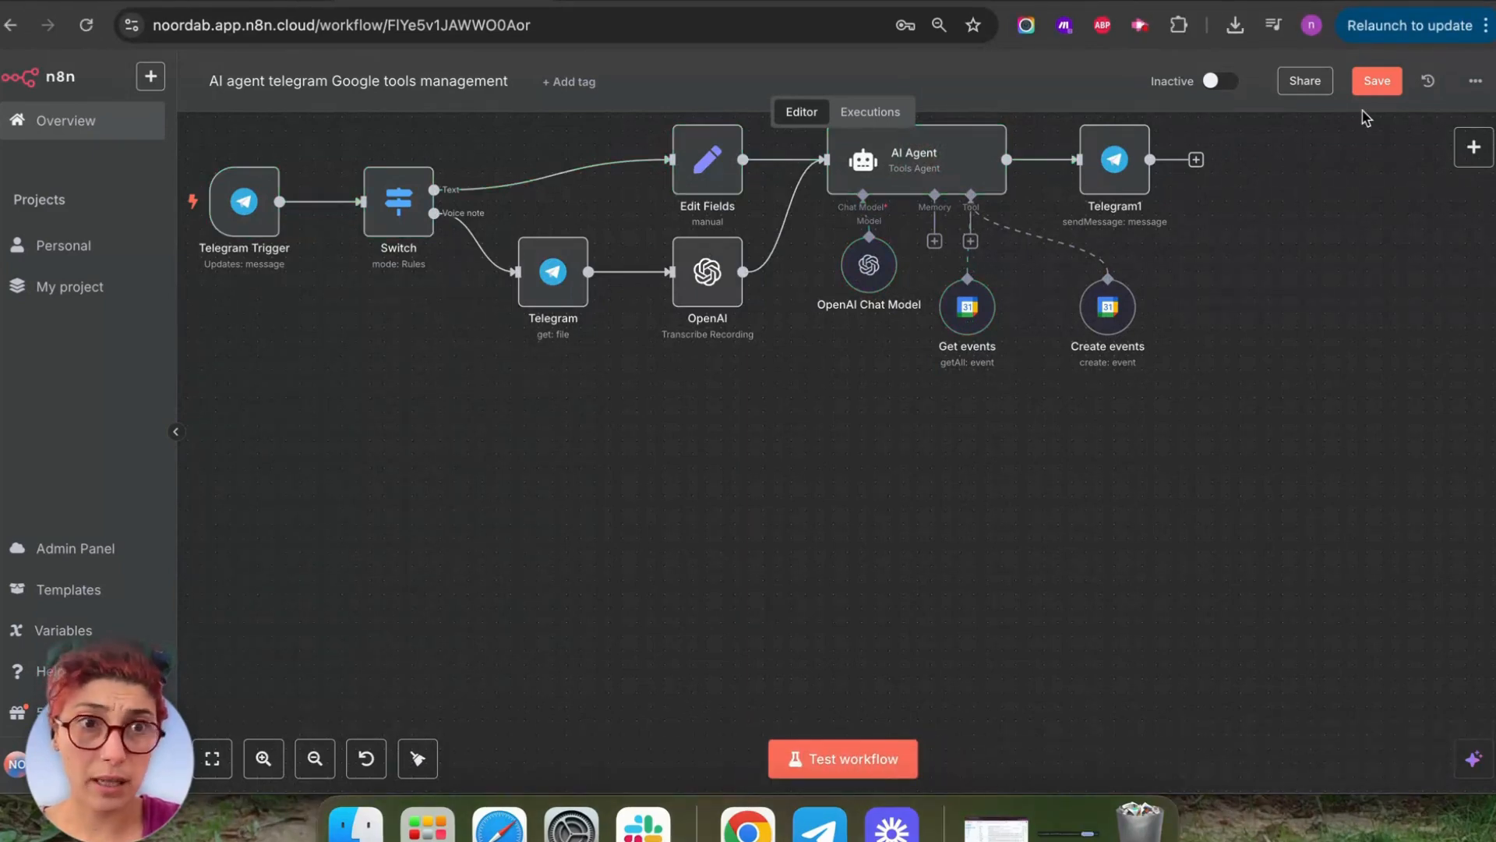
{"action": "left_click", "coordinate": [1375, 81]}
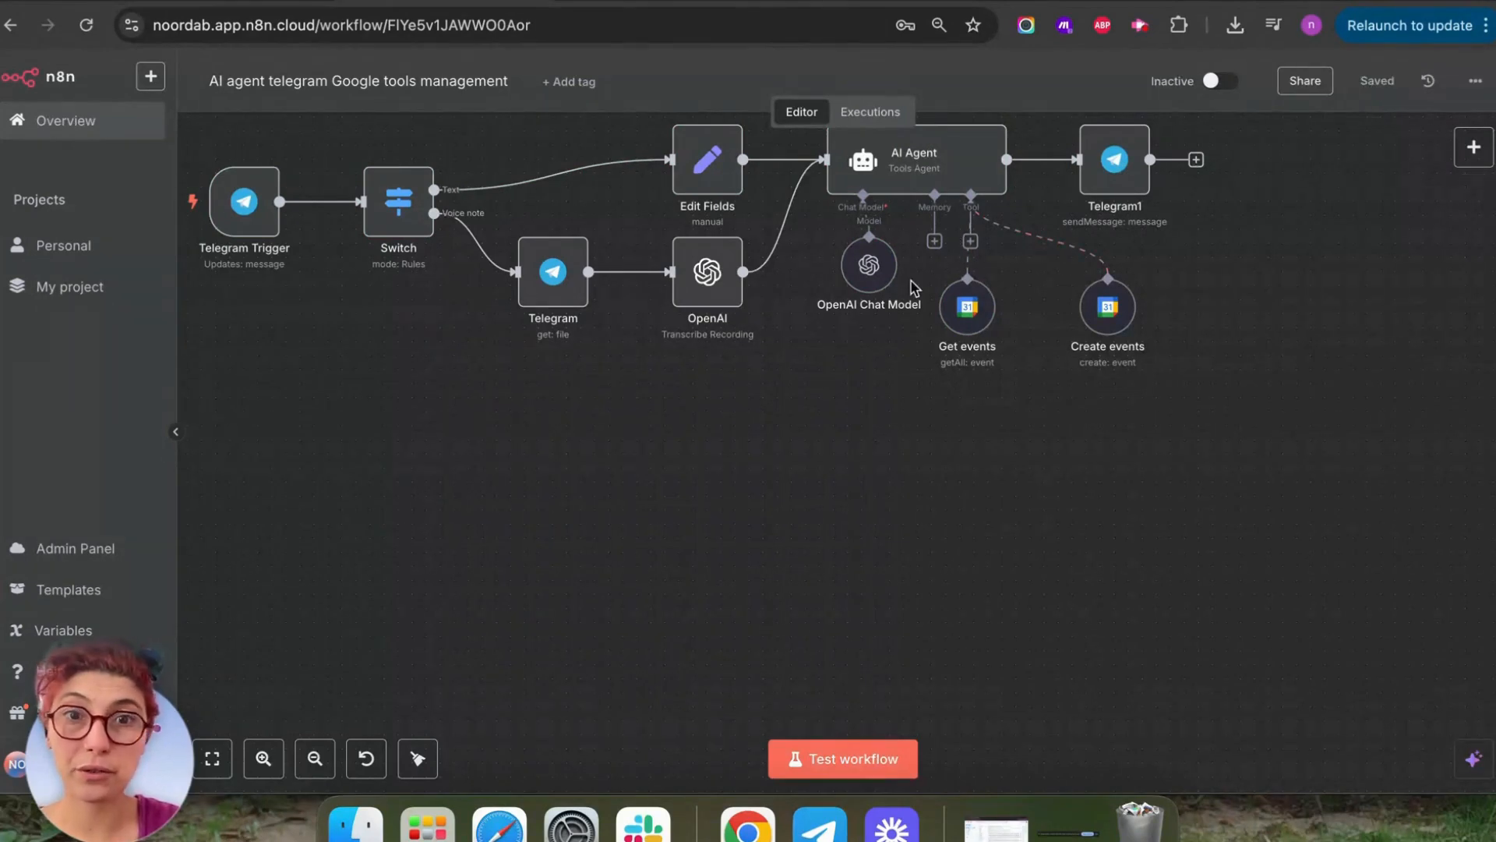
{"action": "left_click", "coordinate": [820, 826]}
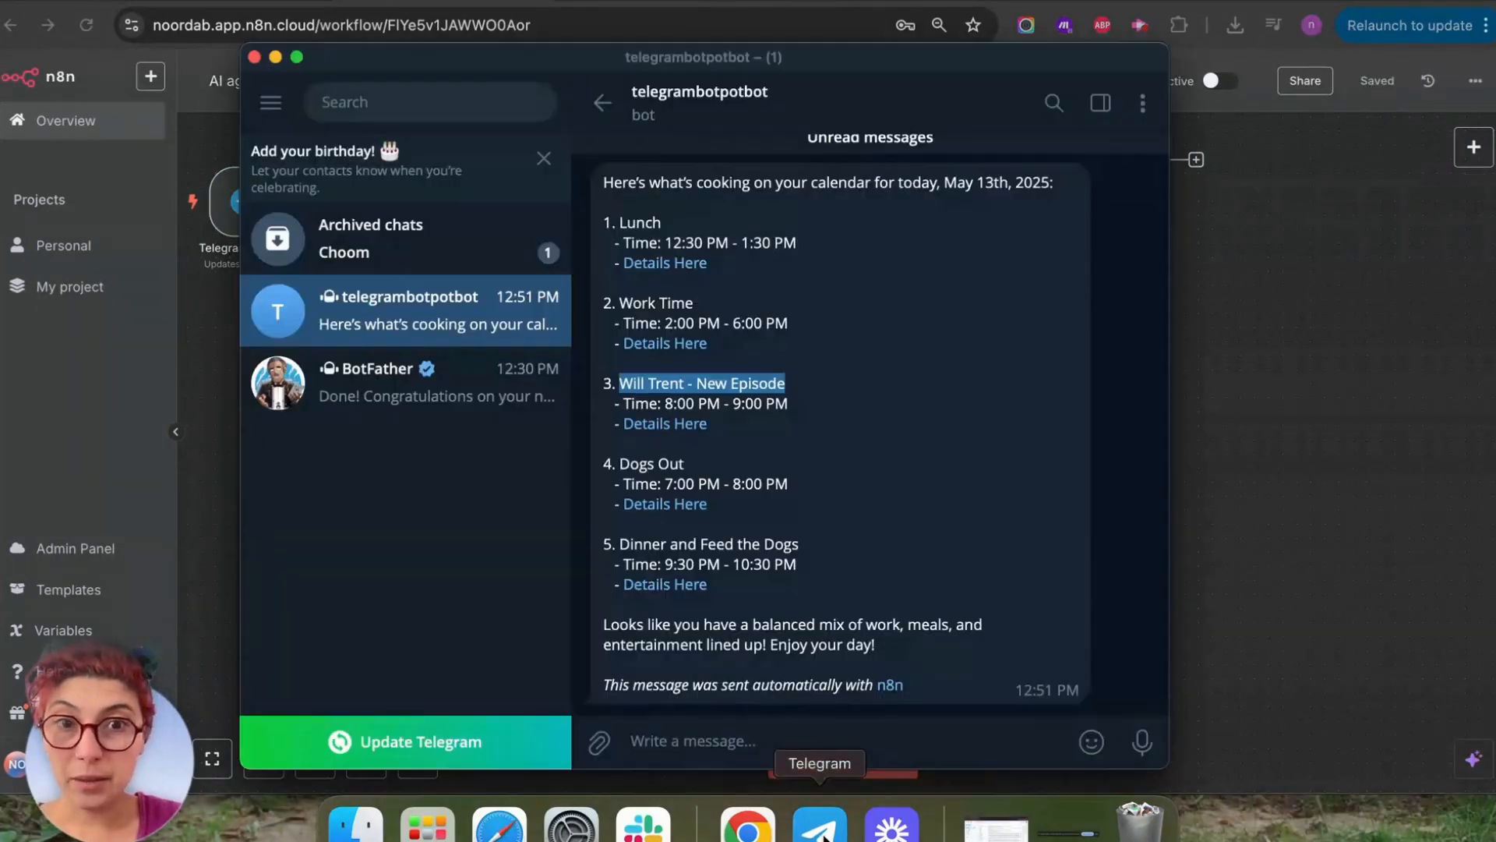
Send the bot a 'roomba dance with the dogs' event request for tomorrow at 4pm inviting a friend's e-mail, and run the workflow.
{"action": "left_click", "coordinate": [853, 737]}
{"action": "type", "text": "create an event on my"}
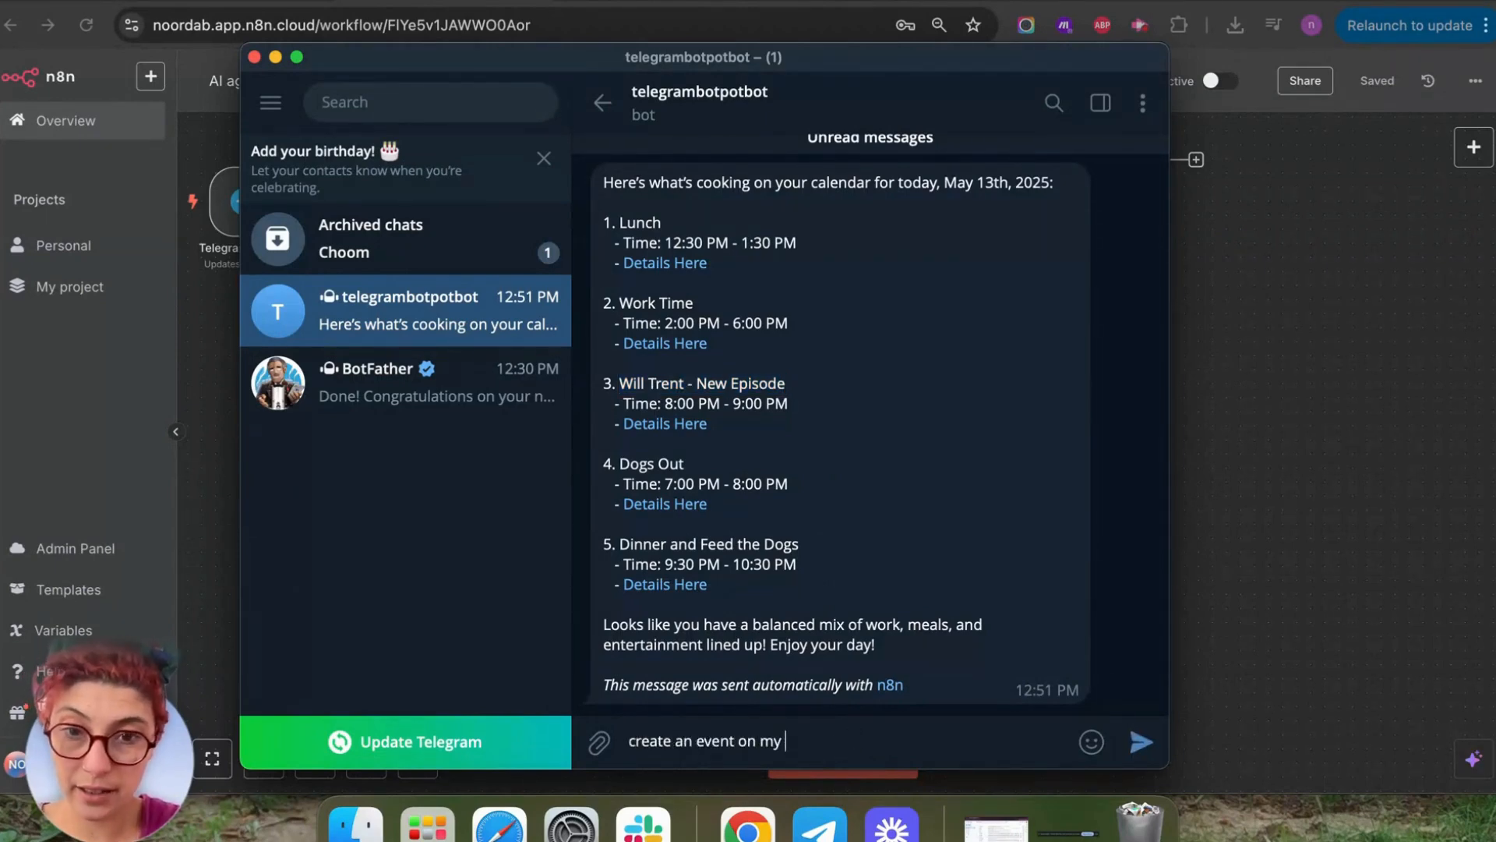
{"action": "type", "text": "tcalendar , to"}
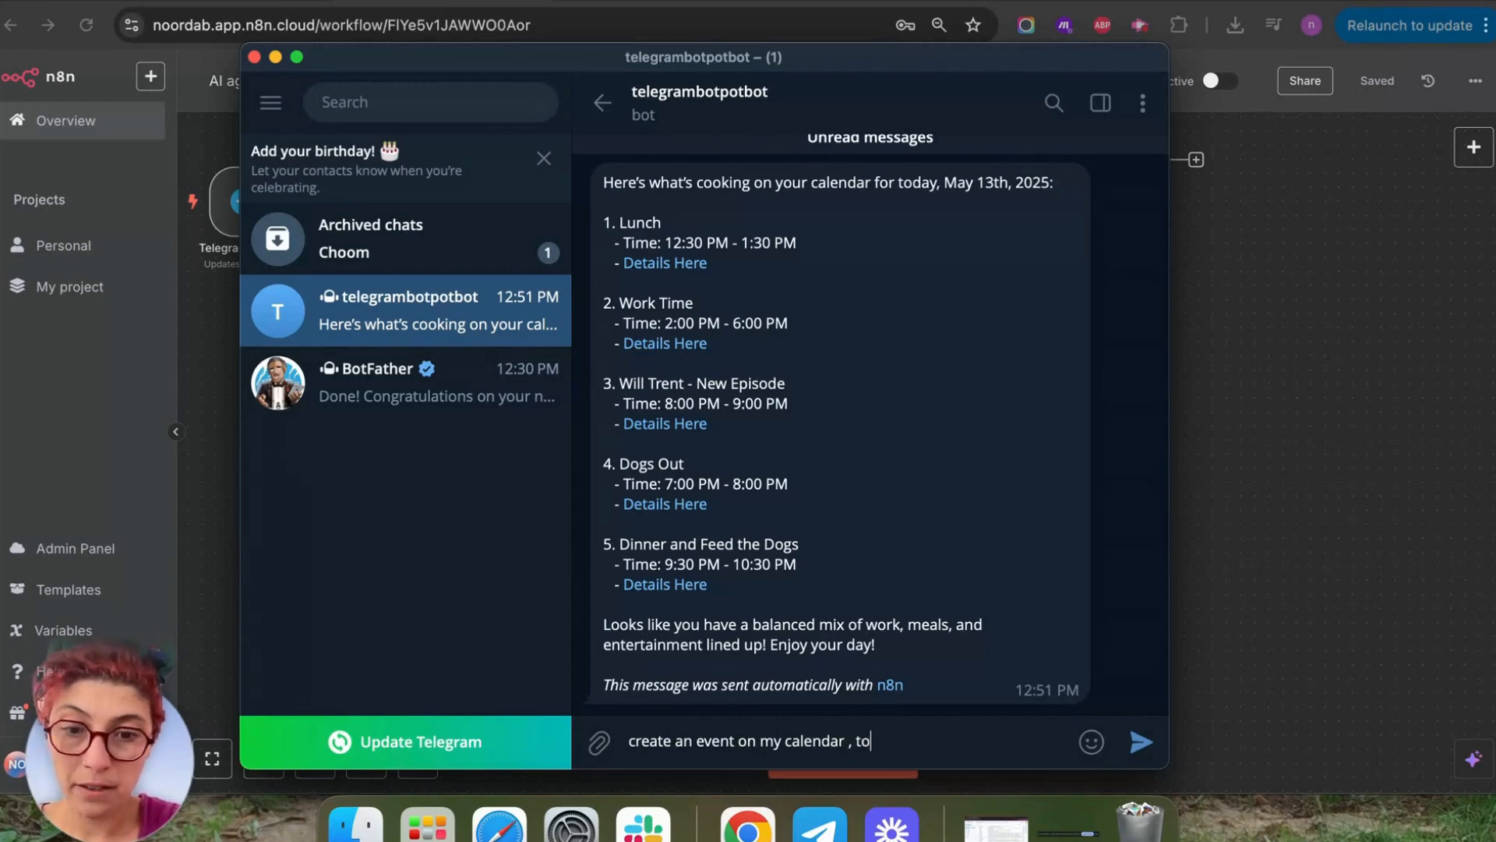
{"action": "type", "text": "morrow at 4"}
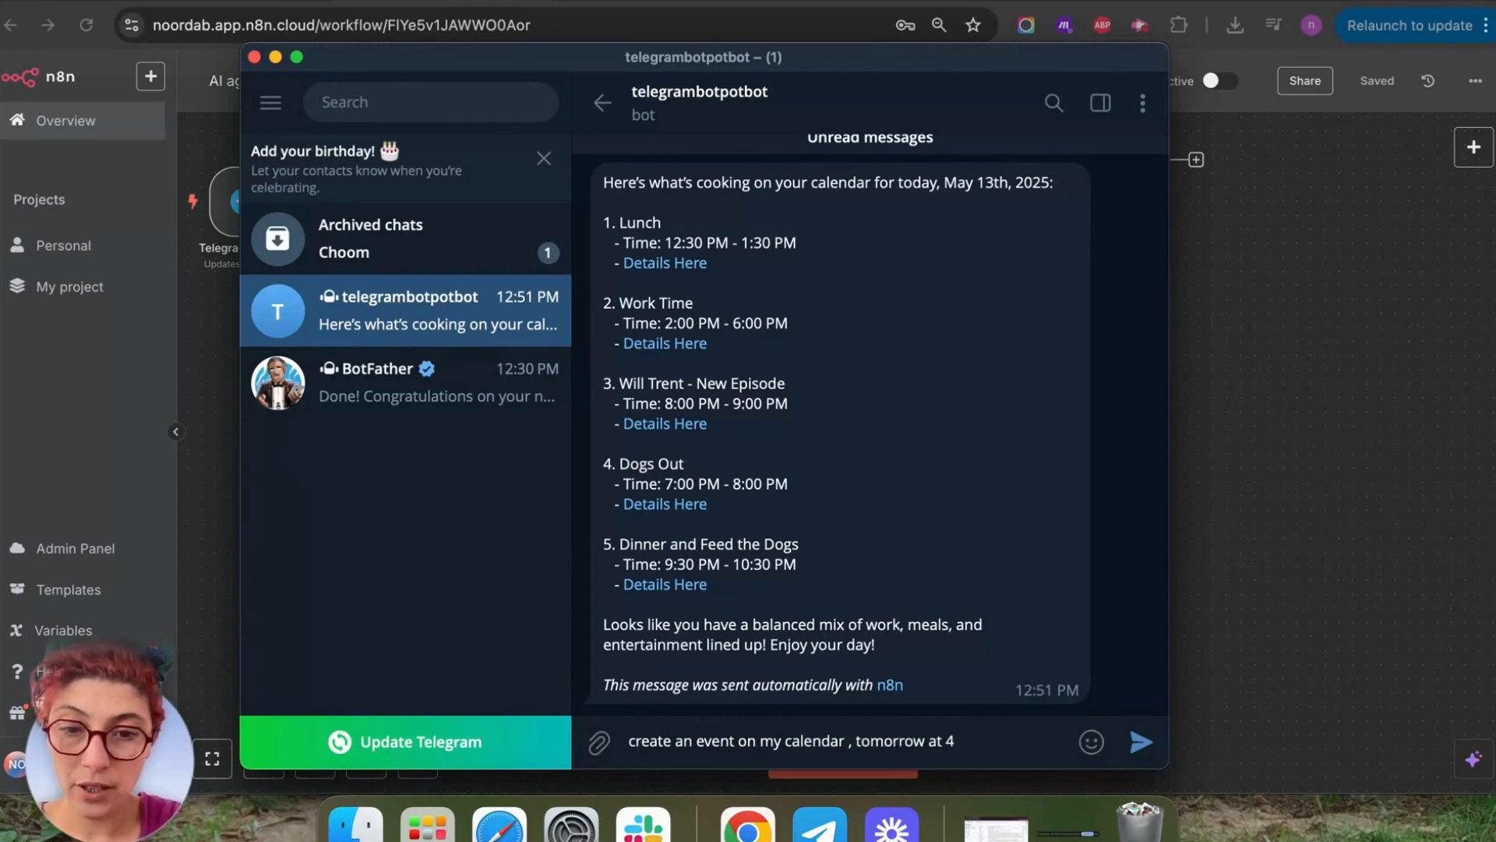
{"action": "type", "text": "pm and"}
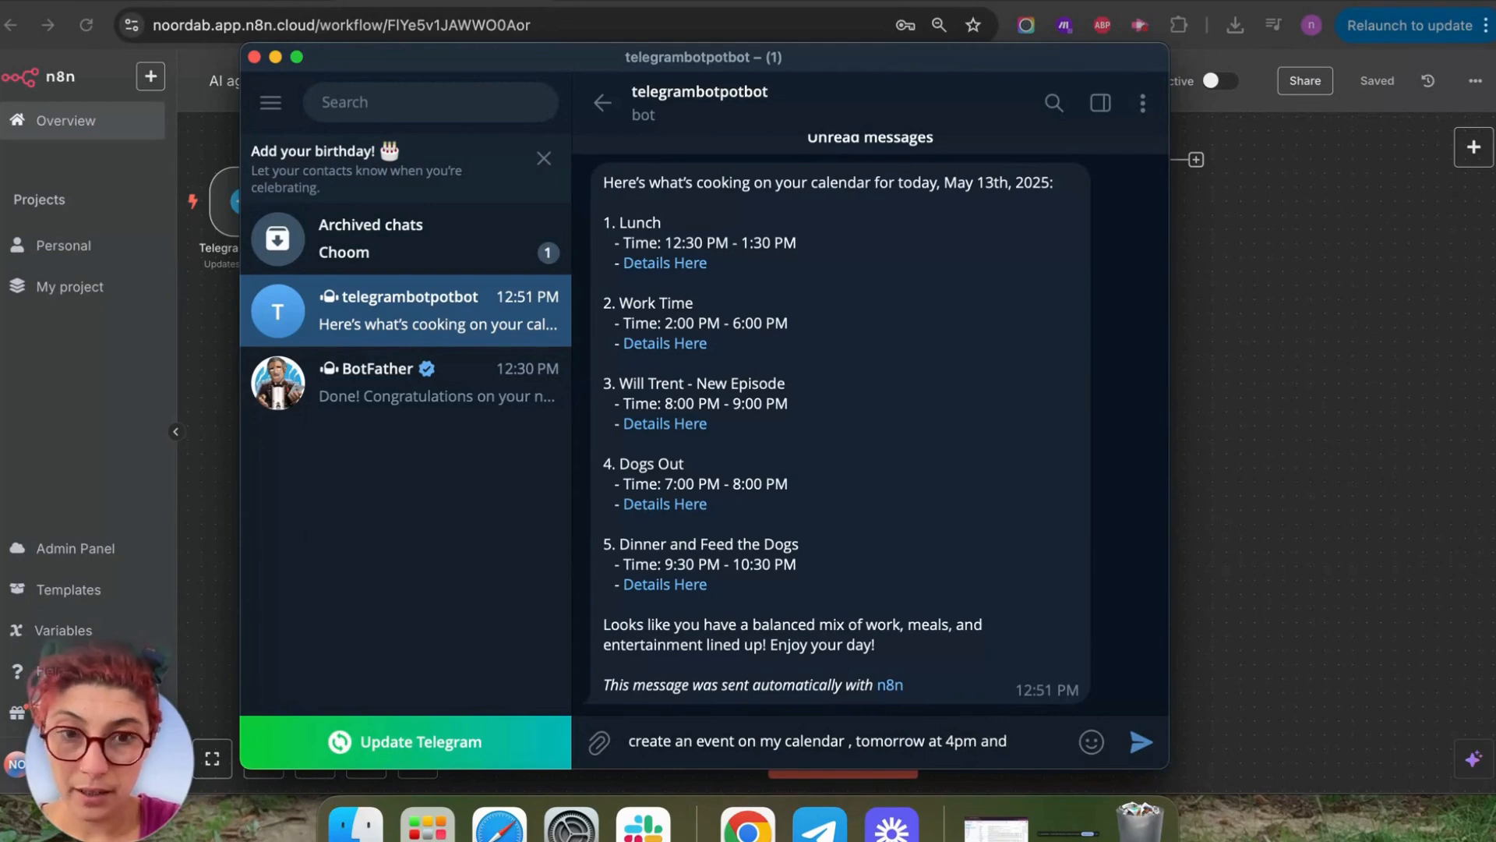
{"action": "key", "text": "BackSpace"}
{"action": "key", "text": "BackSpace"}
{"action": "key", "text": "BackSpace"}
{"action": "key", "text": "BackSpace"}
{"action": "type", "text": ", call i"}
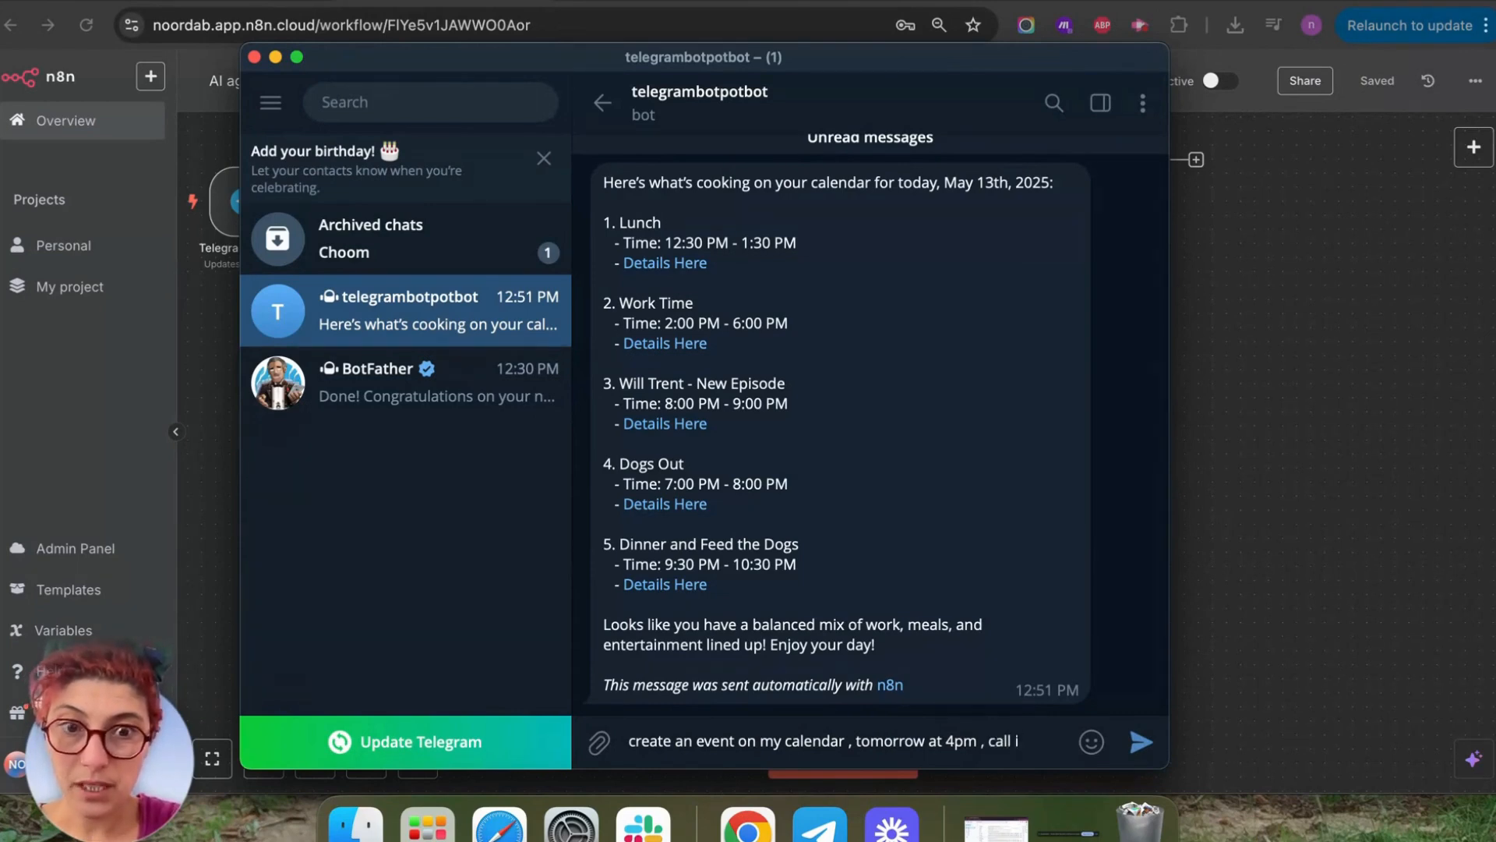
{"action": "type", "text": "t do ther"}
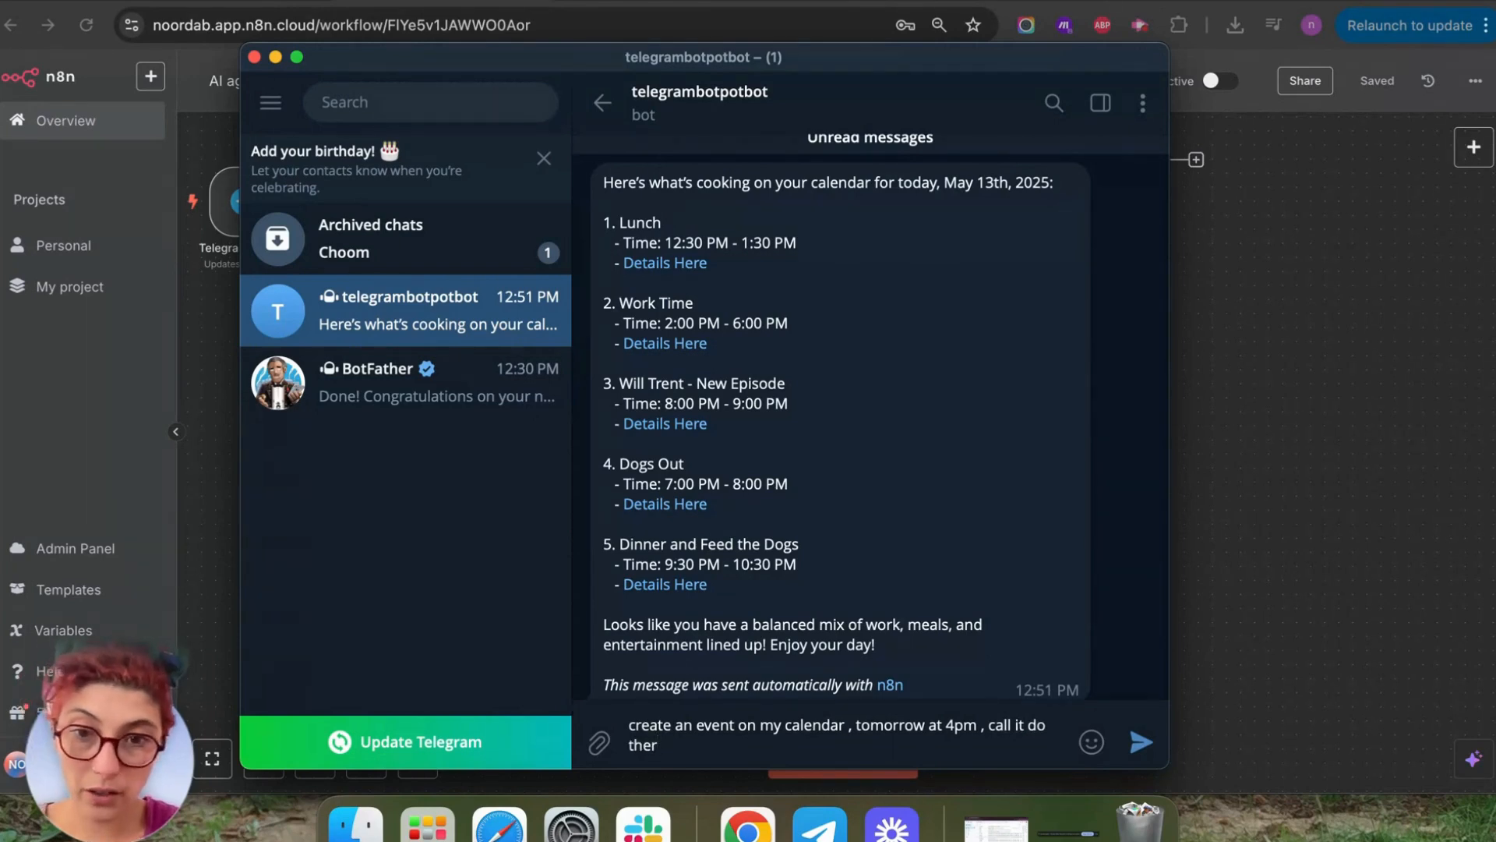
{"action": "key", "text": "BackSpace"}
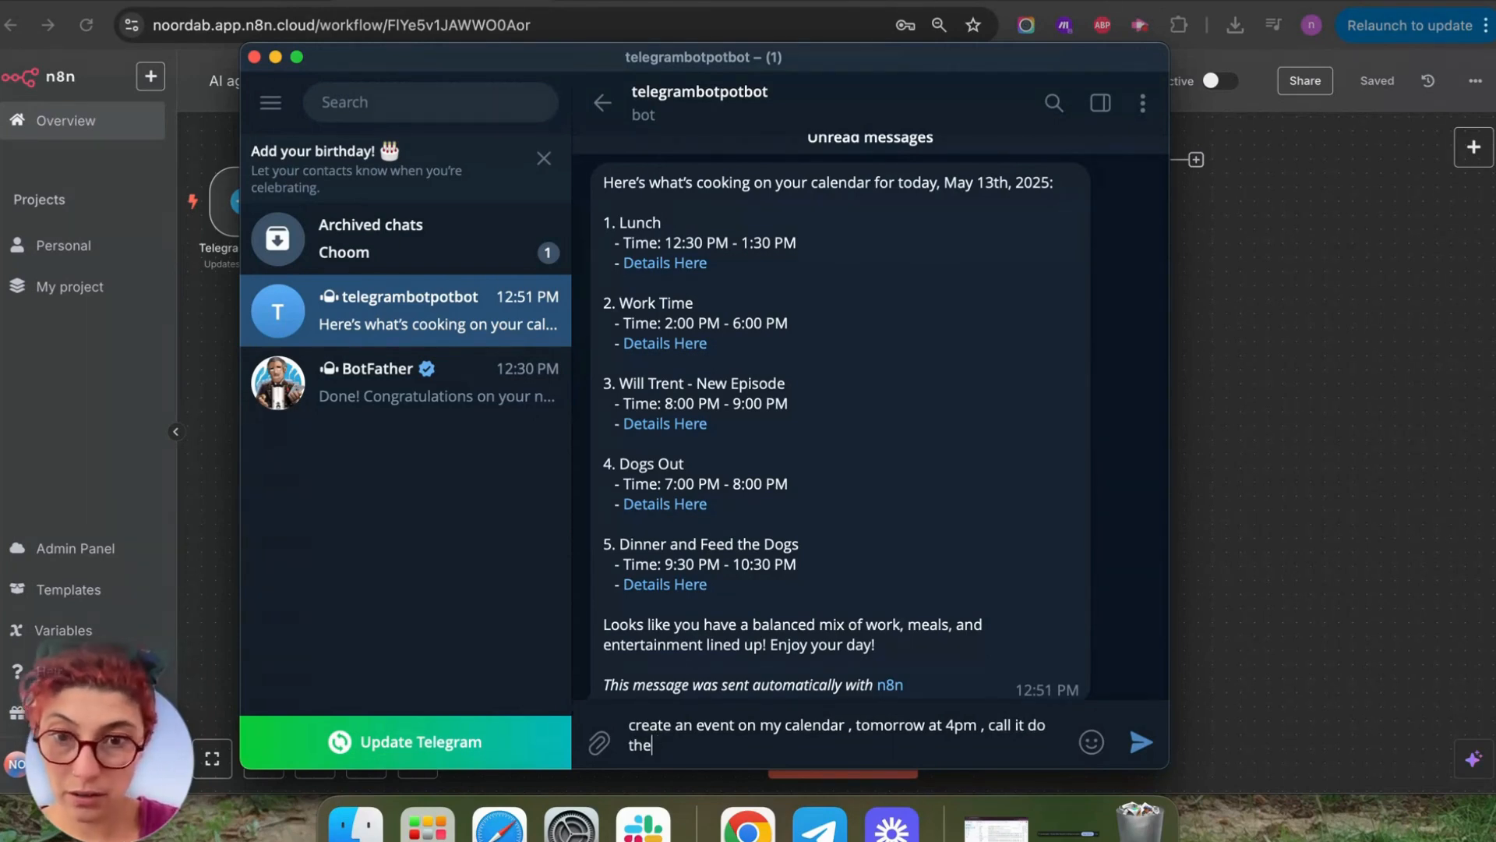
{"action": "type", "text": "roomba"}
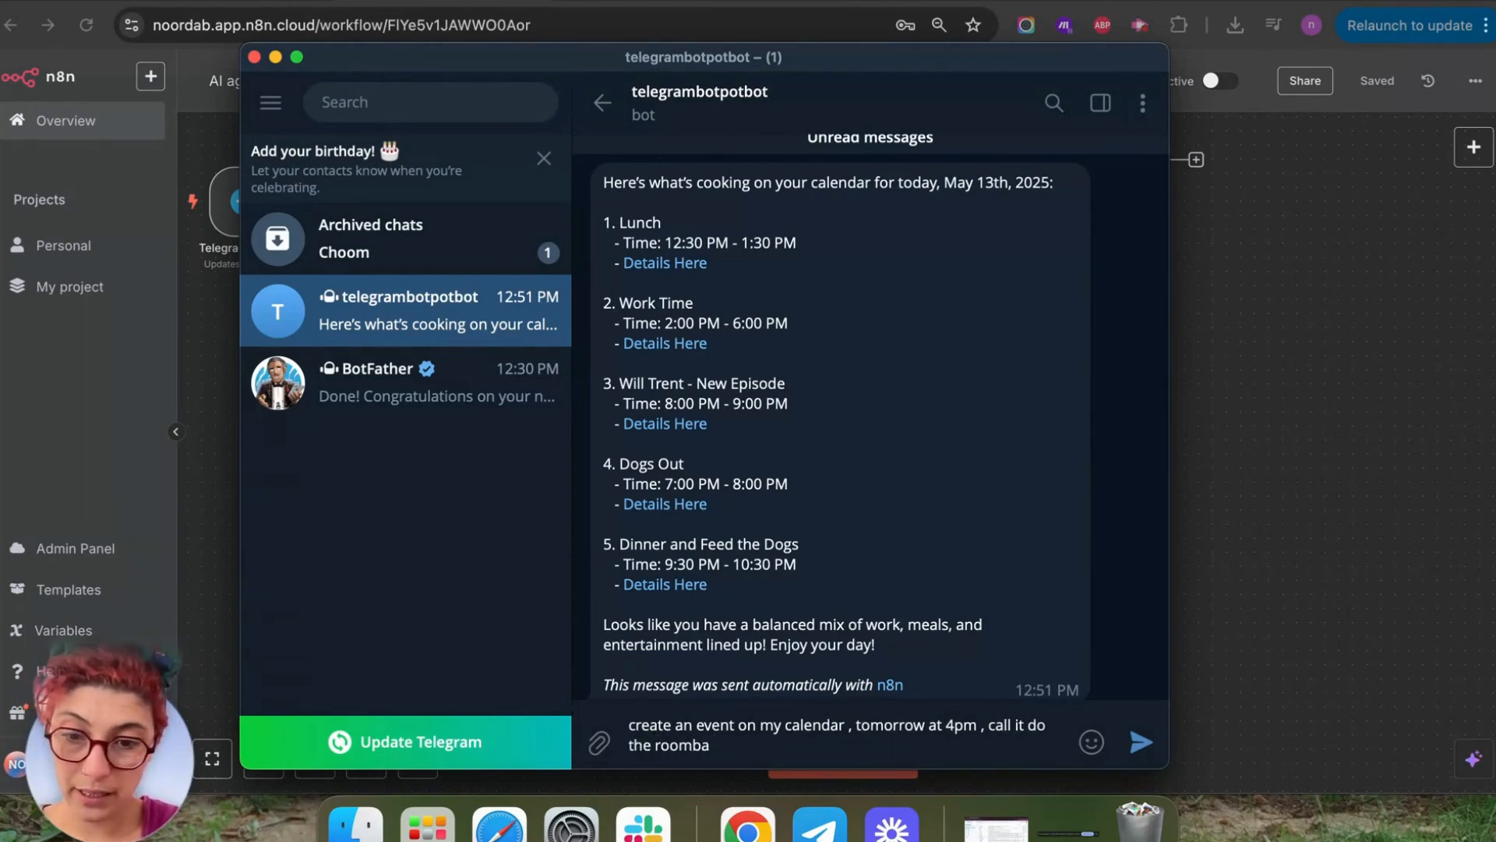
{"action": "type", "text": " da,c"}
{"action": "key", "text": "BackSpace"}
{"action": "key", "text": "BackSpace"}
{"action": "key", "text": "BackSpace"}
{"action": "type", "text": "nc"}
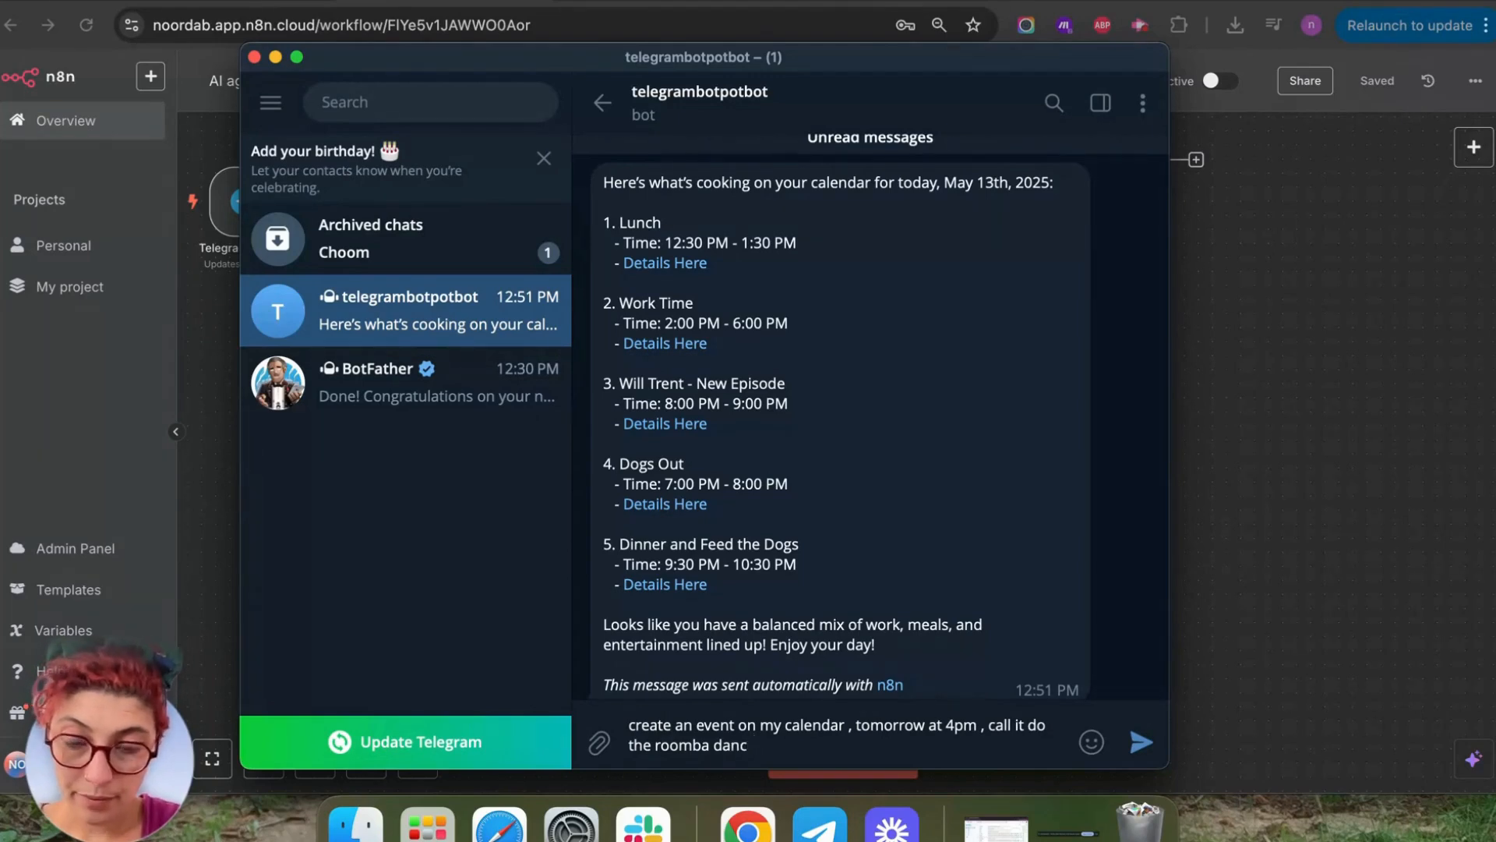
{"action": "type", "text": "e with the dogs"}
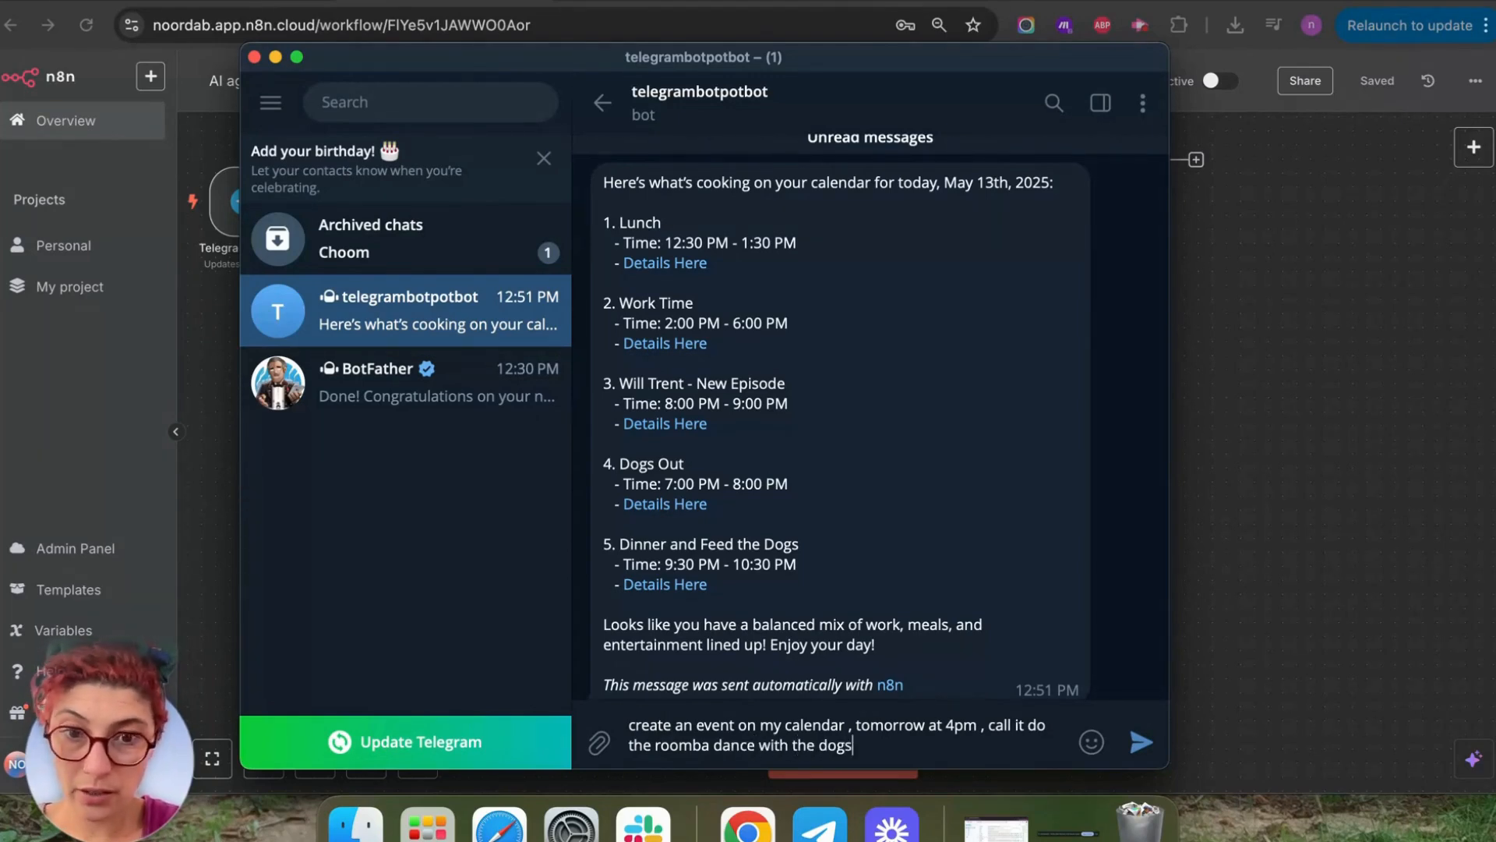
{"action": "type", "text": " and invite my"}
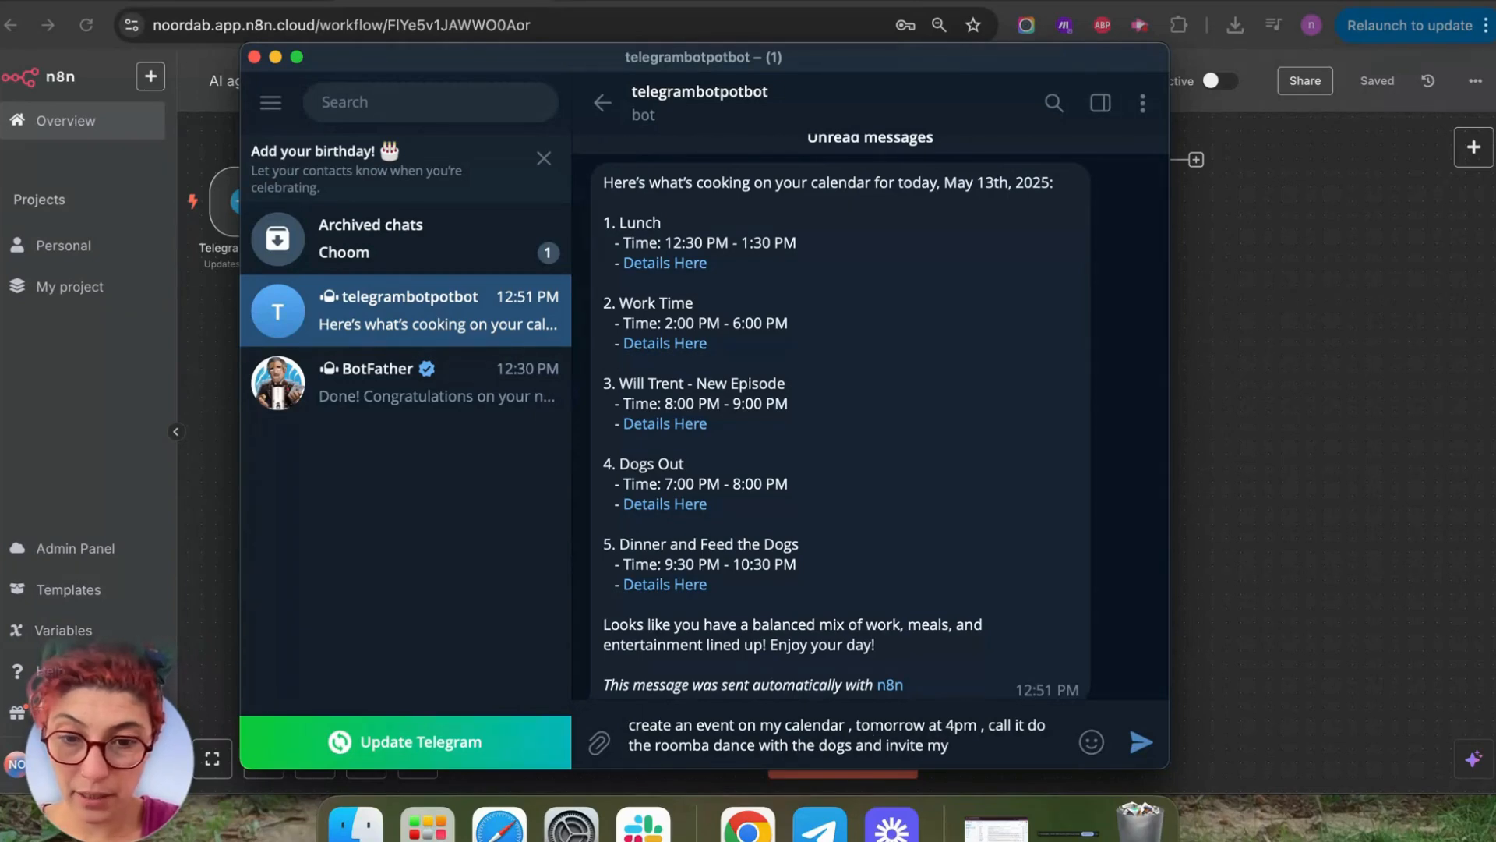
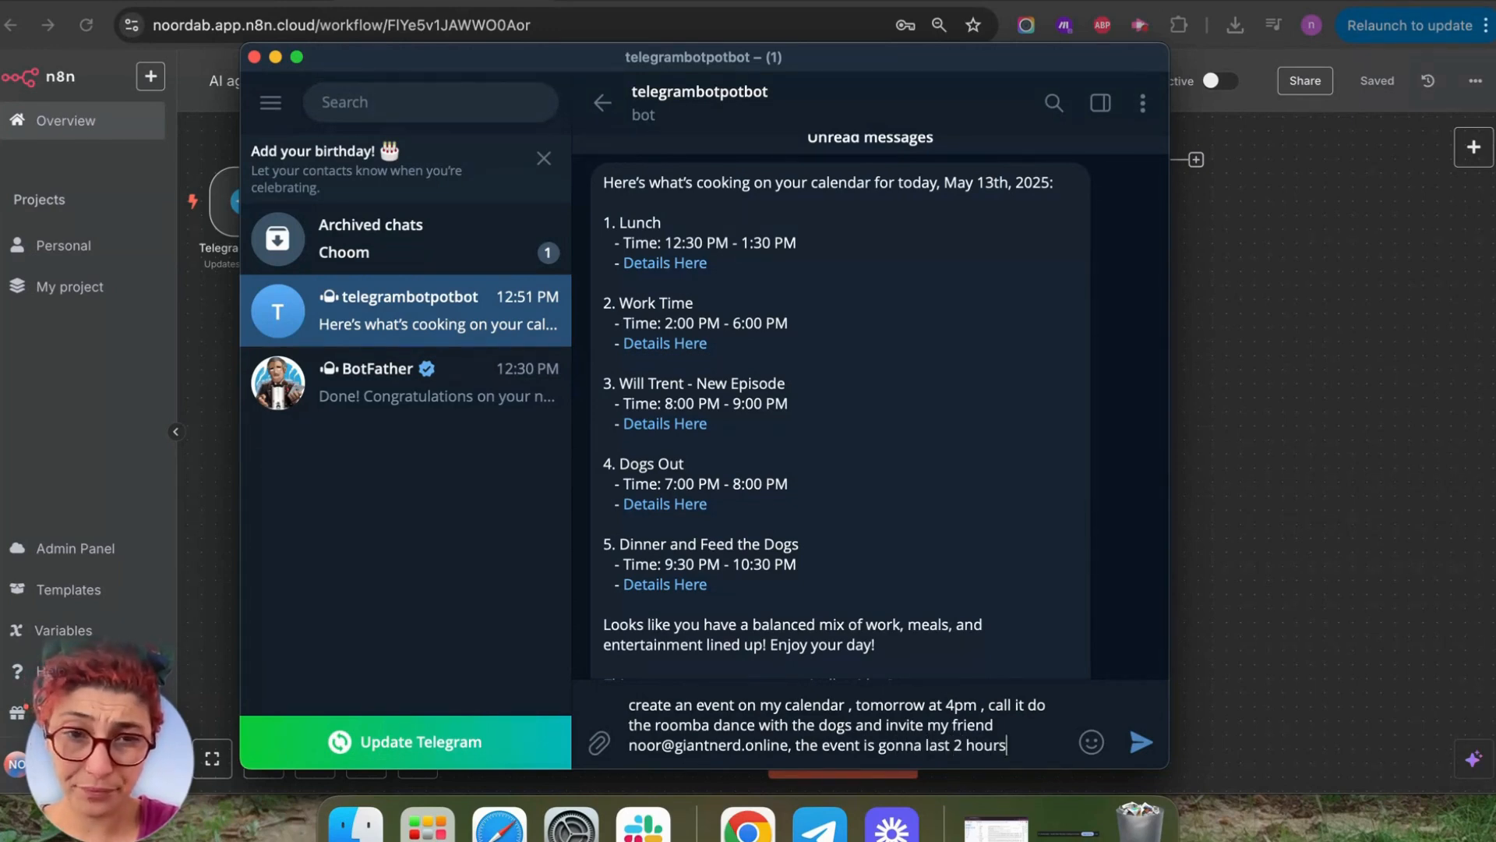
{"action": "key", "text": "Return"}
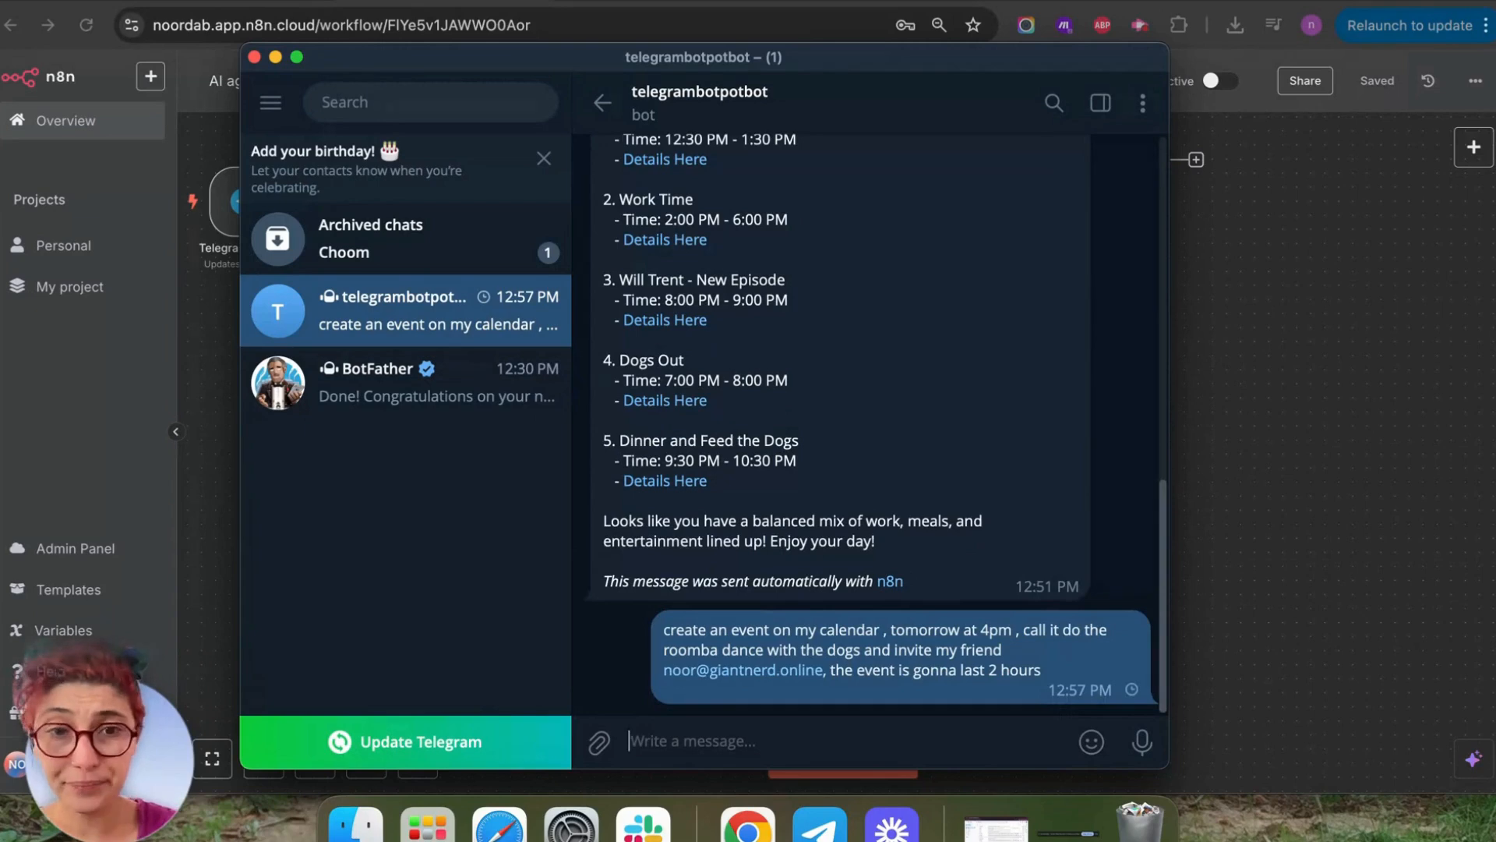
{"action": "left_click", "coordinate": [1185, 637]}
{"action": "left_click", "coordinate": [822, 756]}
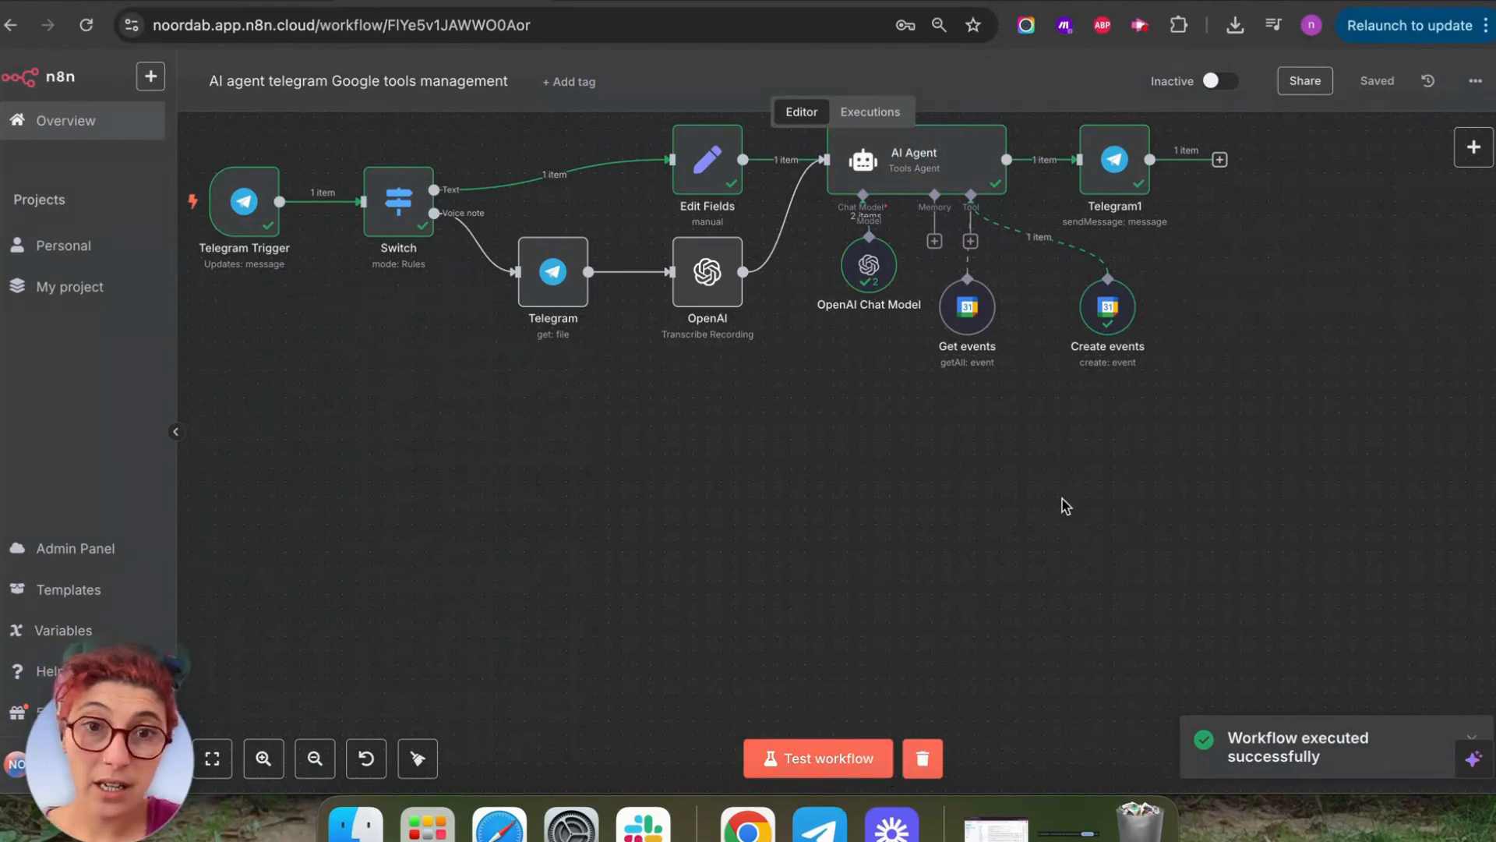
Read the bot's confirmation of the Roomba Dance event on May 14, 4–6 PM, and open its calendar link.
{"action": "left_click", "coordinate": [818, 825]}
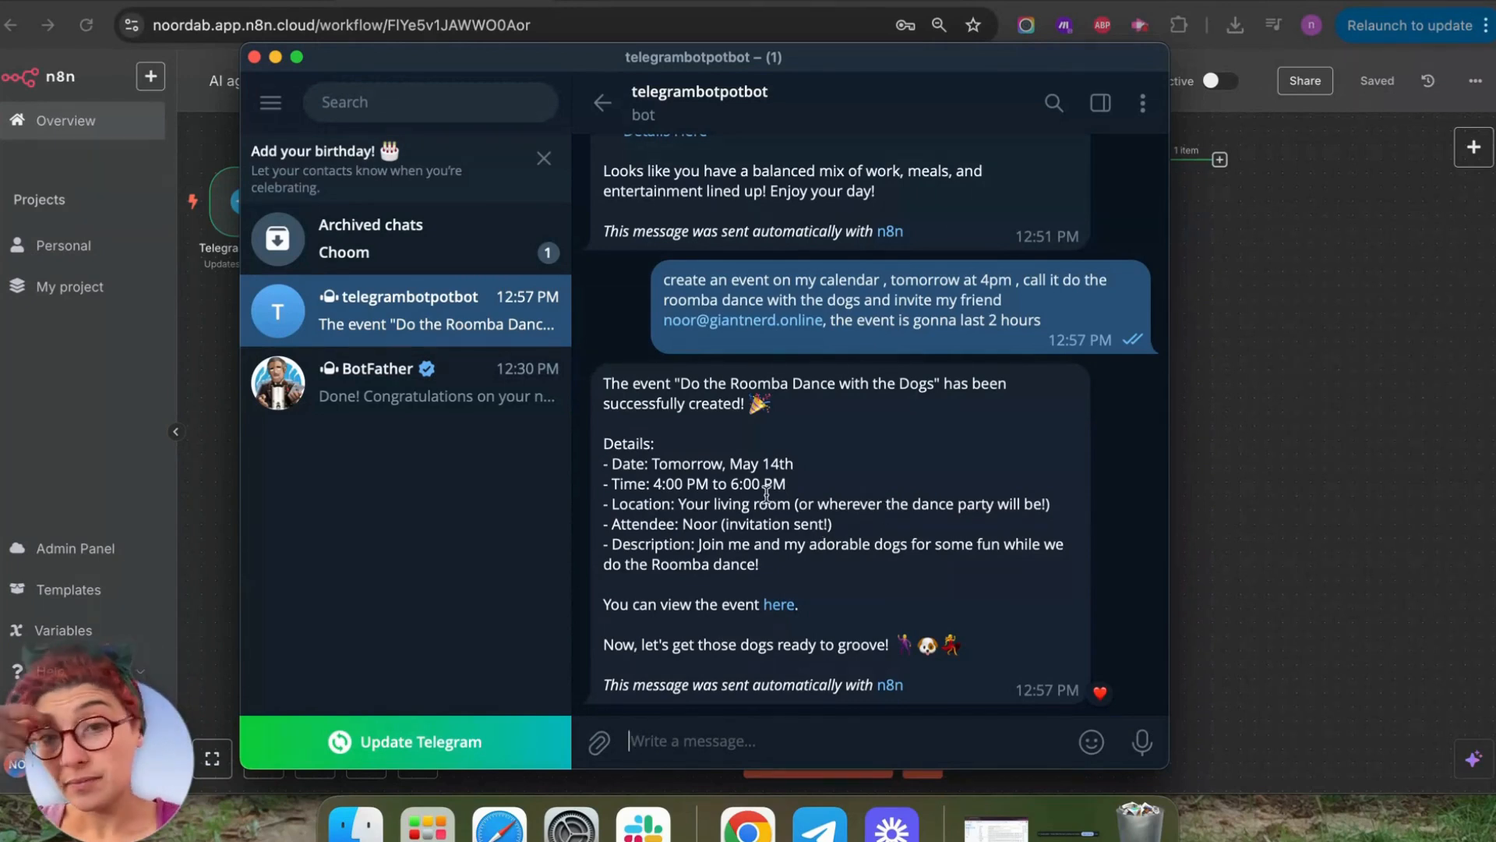
{"action": "left_click", "coordinate": [782, 616]}
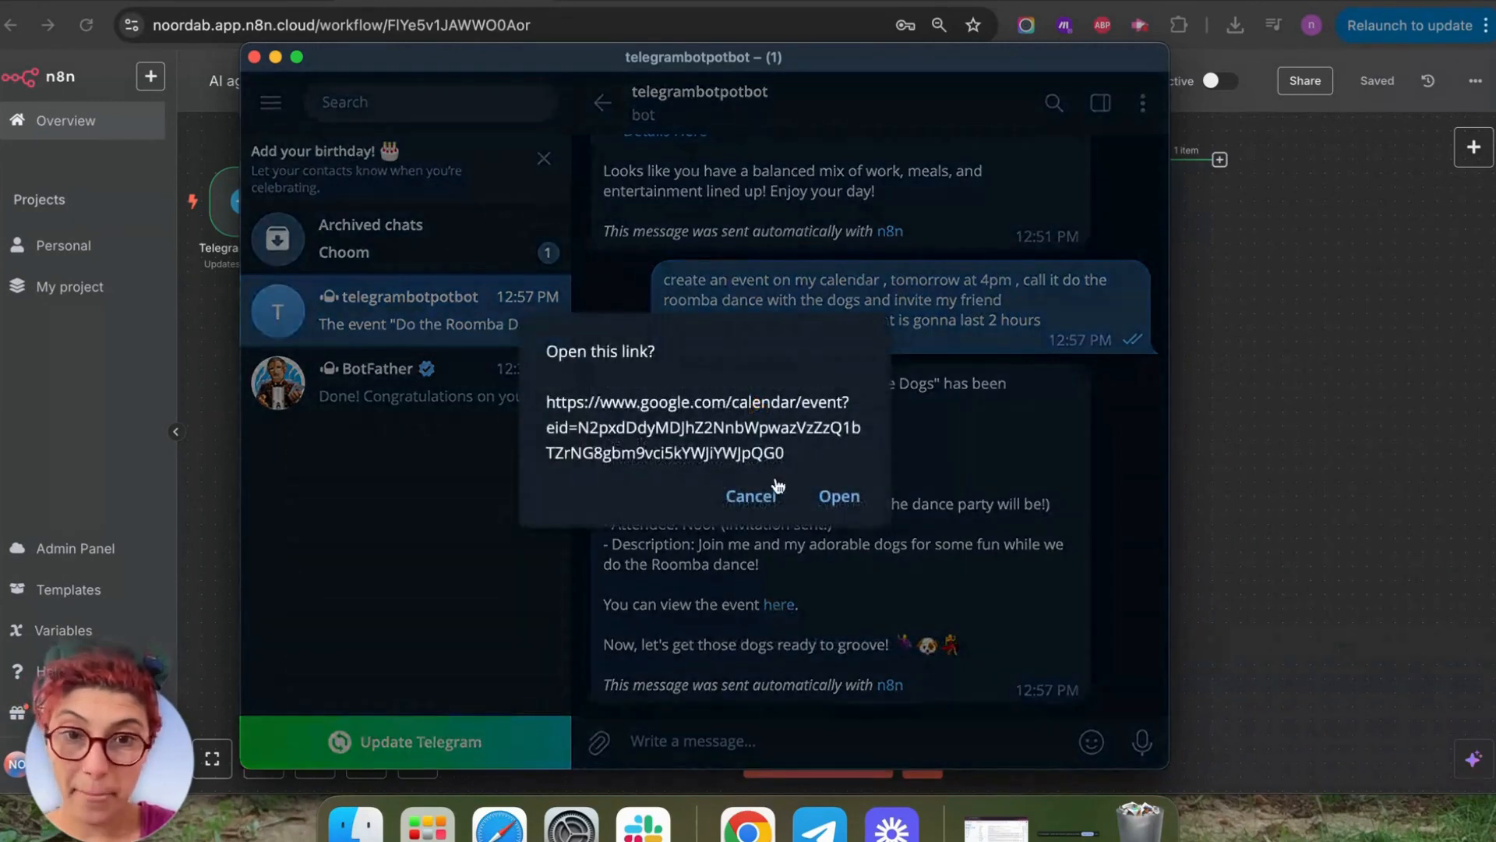
Open the event link and view the Roomba Dance event on Wednesday May 14, 4–6pm, with one guest.
{"action": "left_click", "coordinate": [840, 494]}
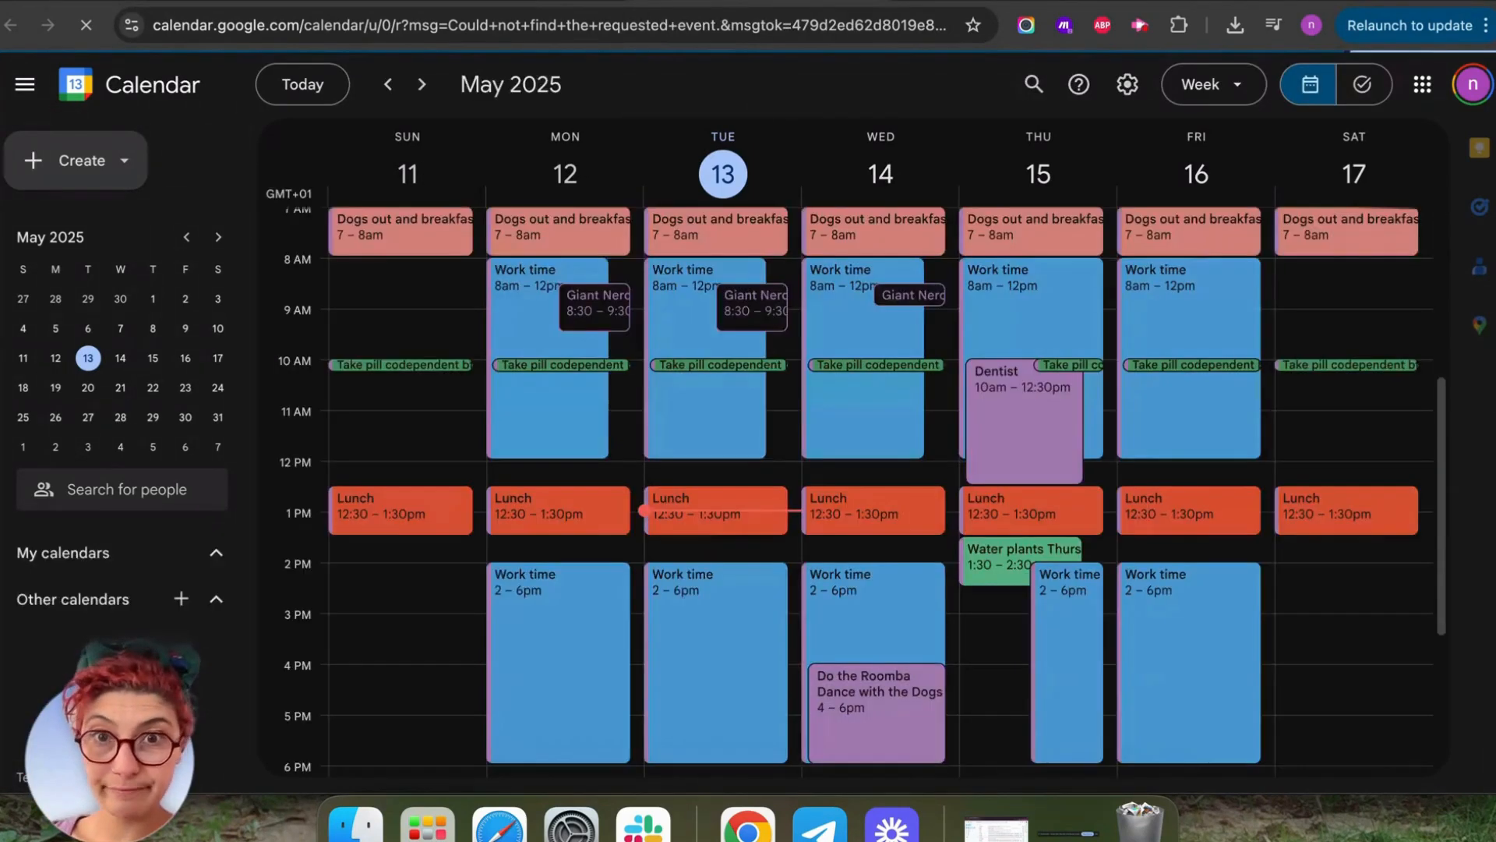
{"action": "scroll", "coordinate": [1044, 399], "scroll_direction": "down", "scroll_amount": 5}
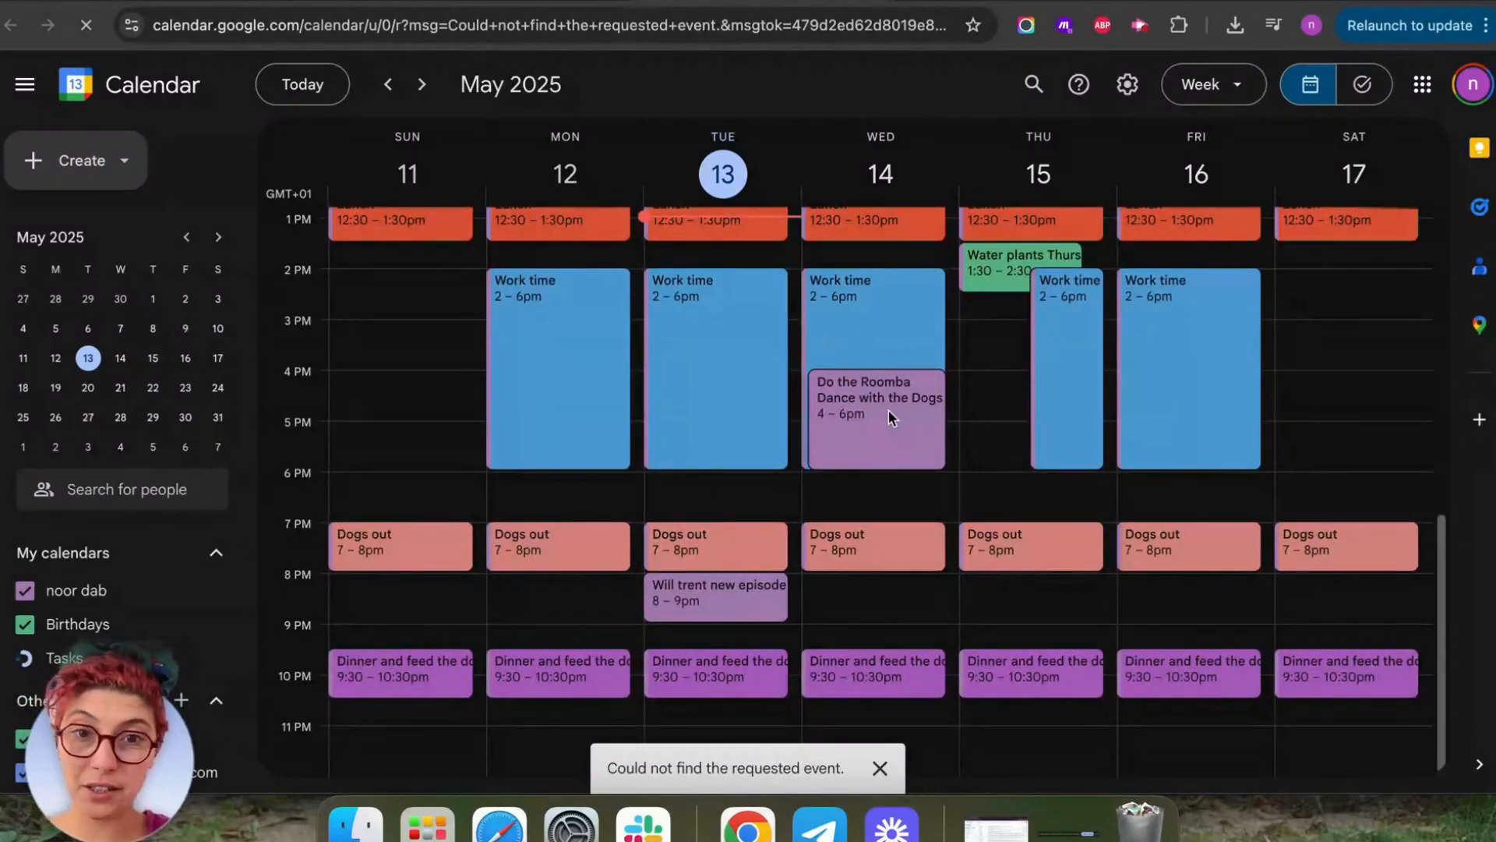
{"action": "left_click", "coordinate": [889, 409]}
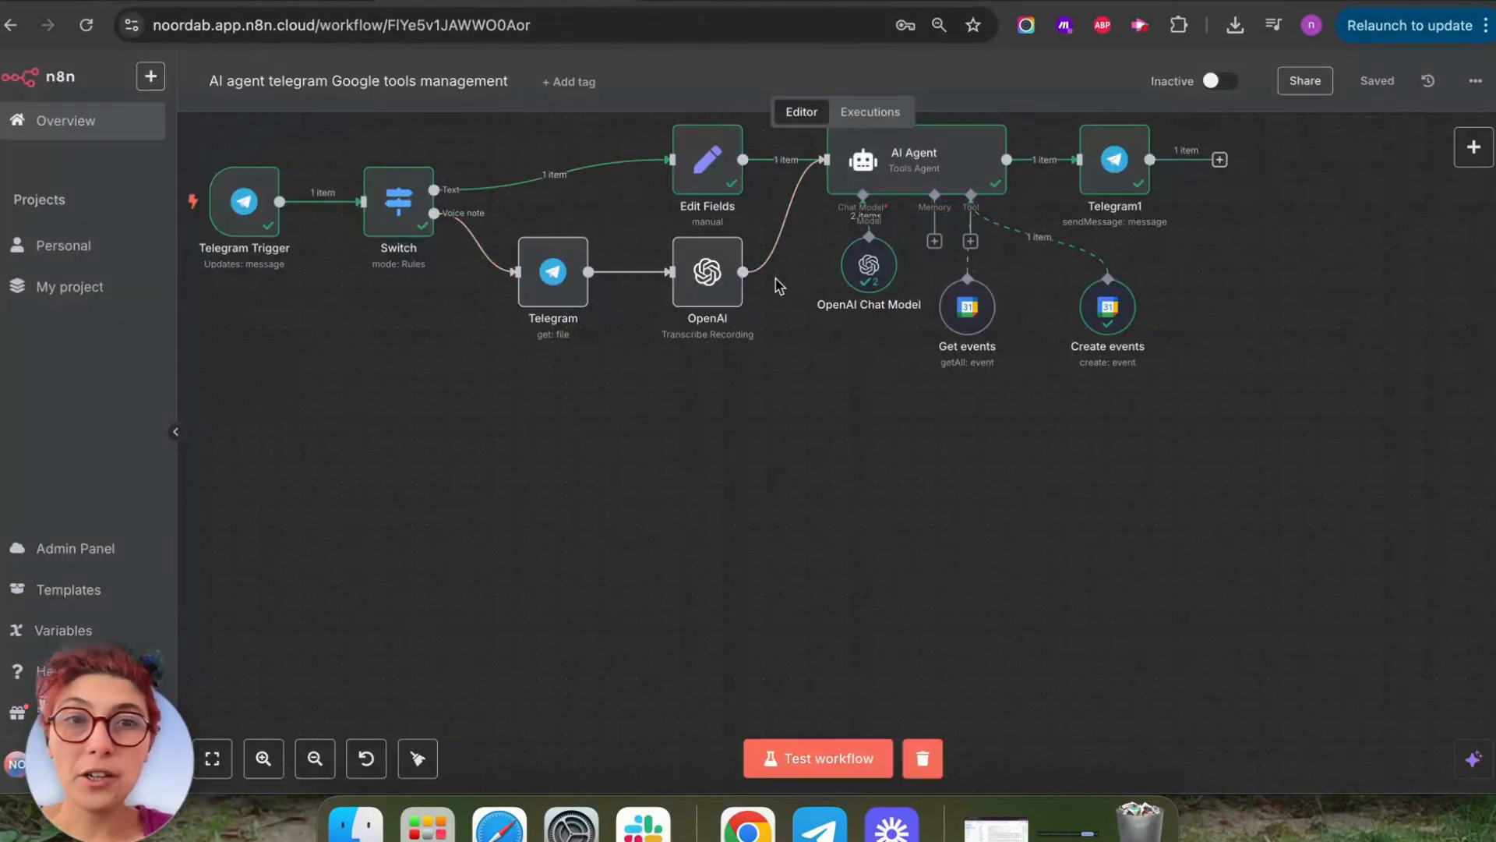
Move the Create events and Get events nodes lower on the canvas and open the AI Agent's tool list.
{"action": "left_click_drag", "start_coordinate": [1269, 327], "coordinate": [1028, 441]}
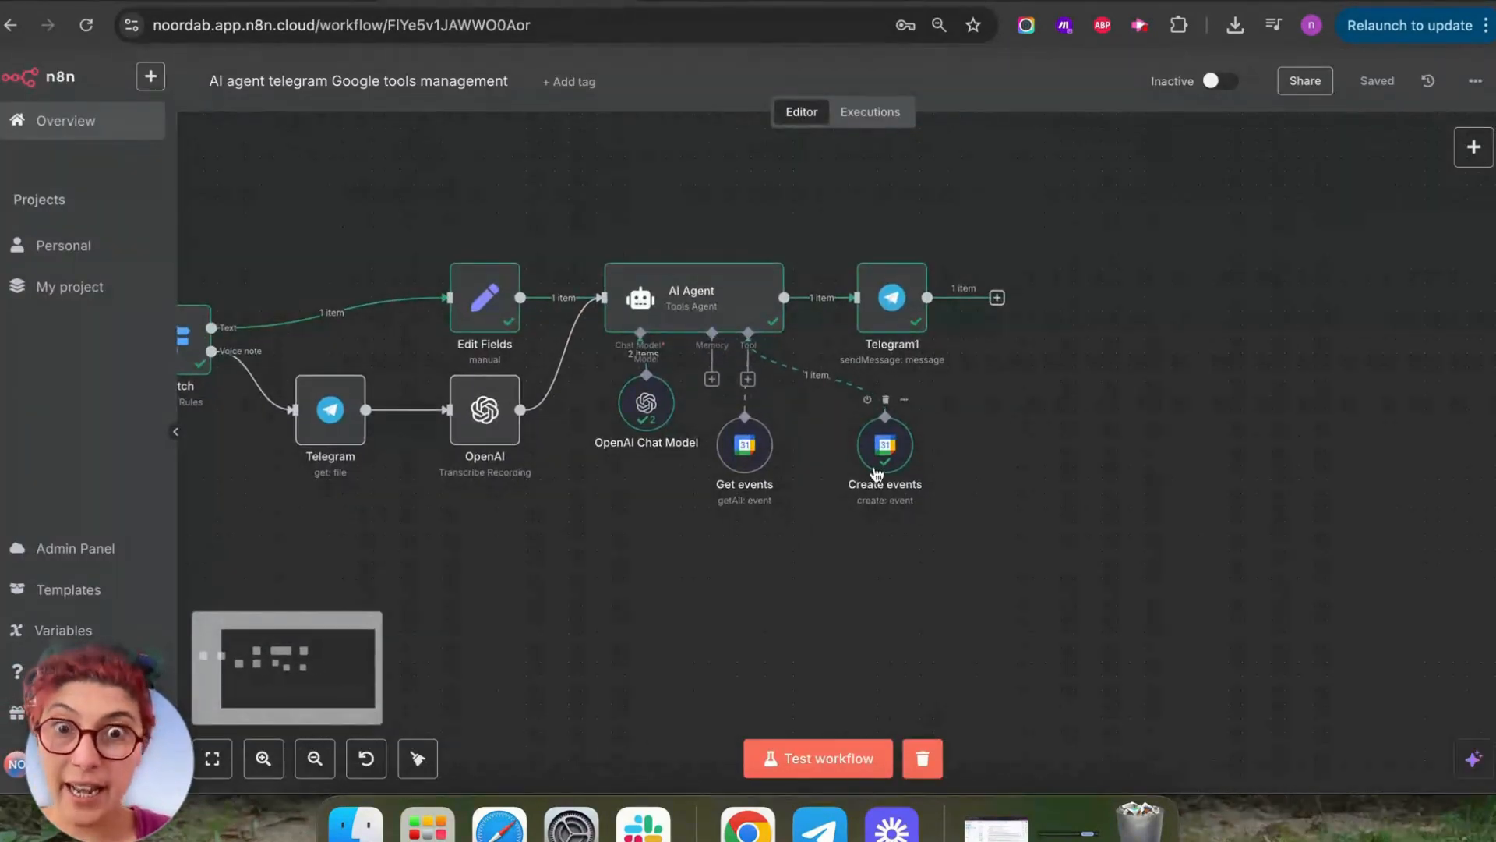
{"action": "left_click_drag", "start_coordinate": [894, 467], "coordinate": [993, 503]}
{"action": "left_click_drag", "start_coordinate": [745, 454], "coordinate": [636, 547]}
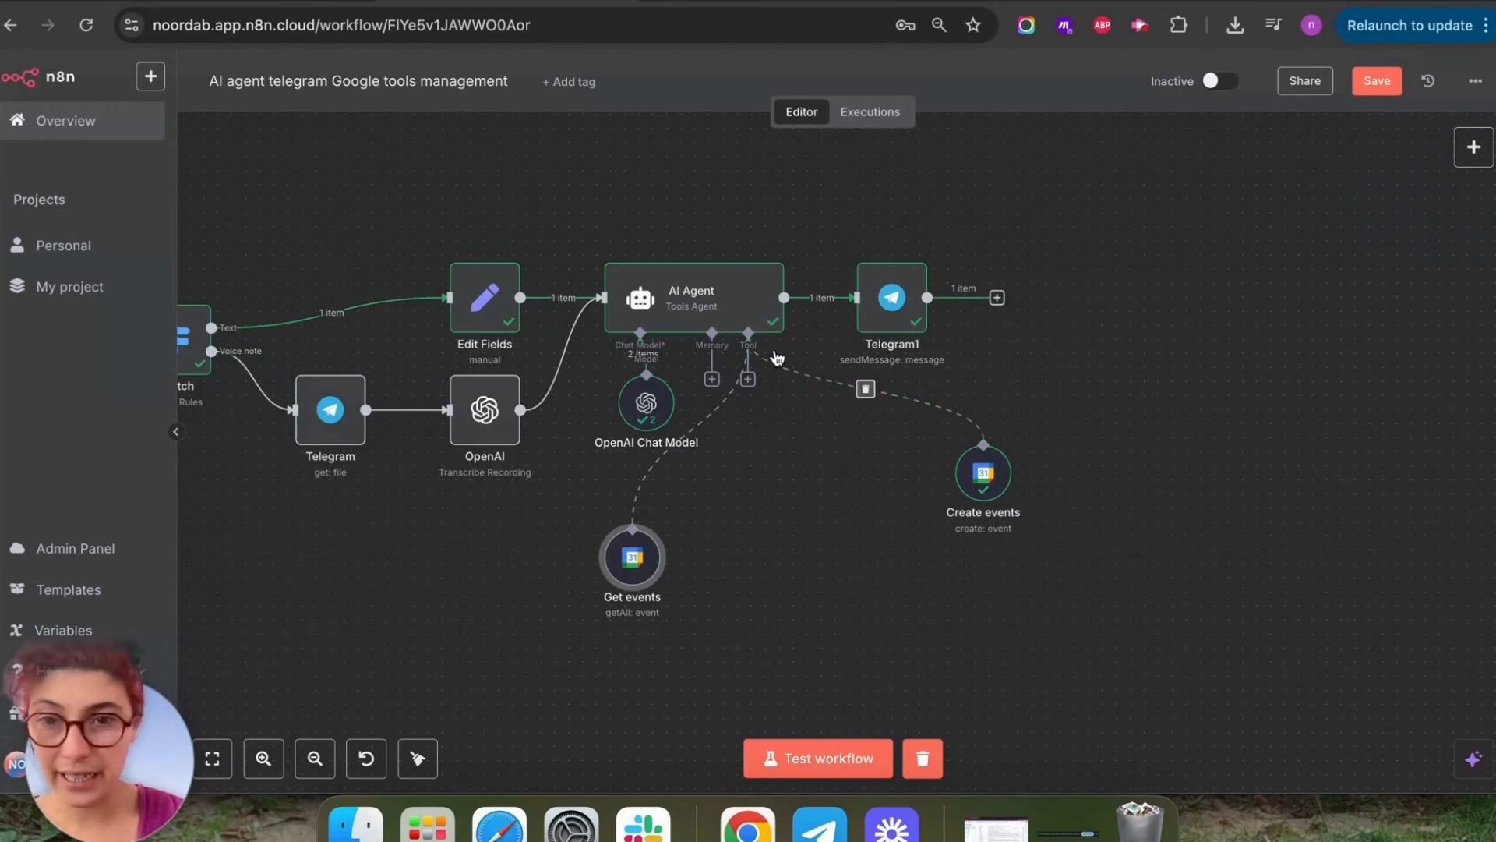
{"action": "left_click", "coordinate": [748, 380]}
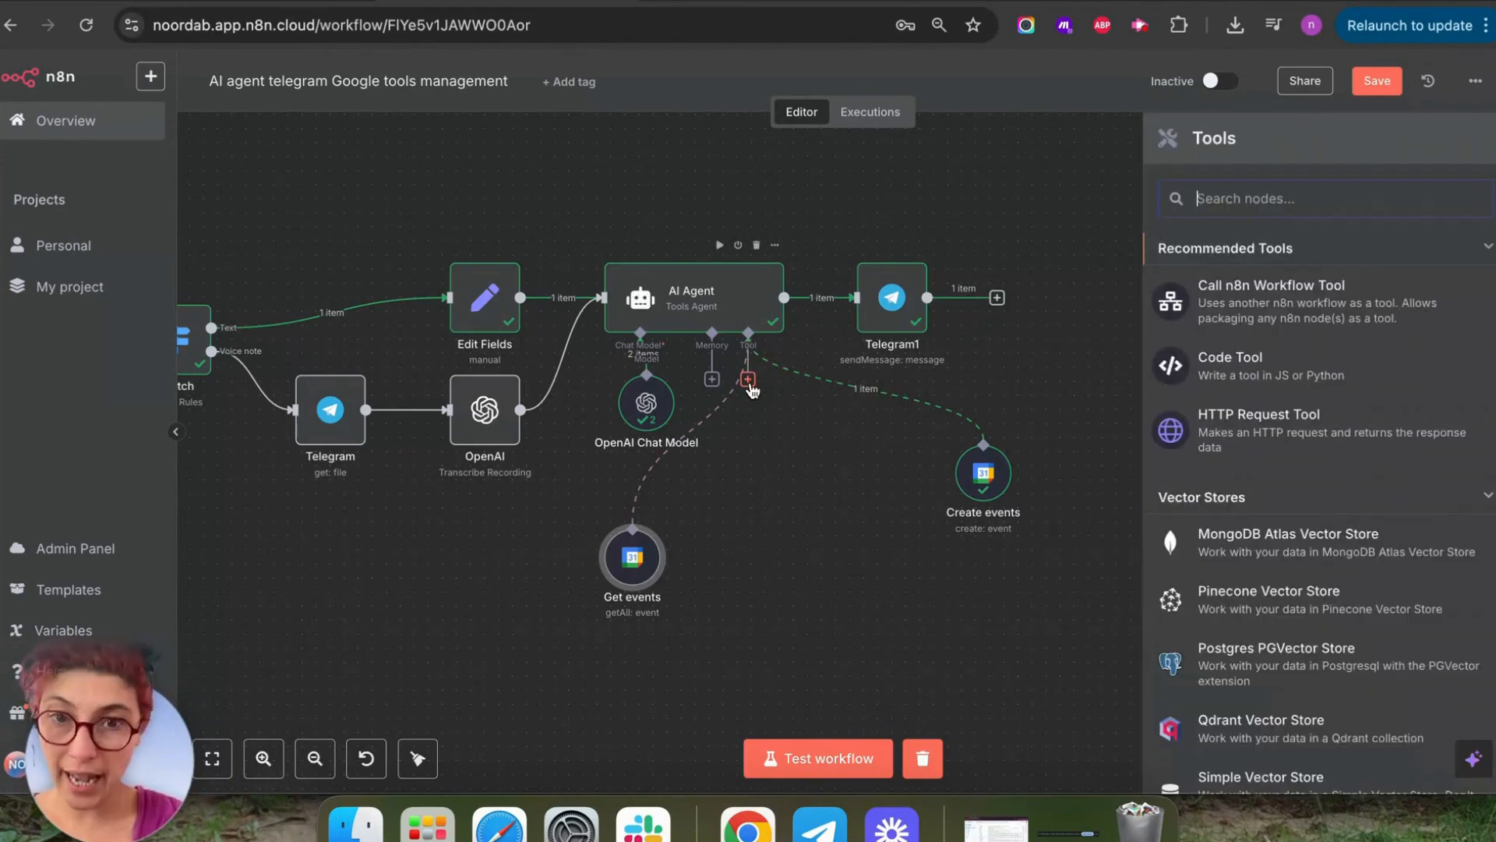
Add a Gmail Tool to the agent, set to Get Many with a model-defined limit.
{"action": "type", "text": "Gmail"}
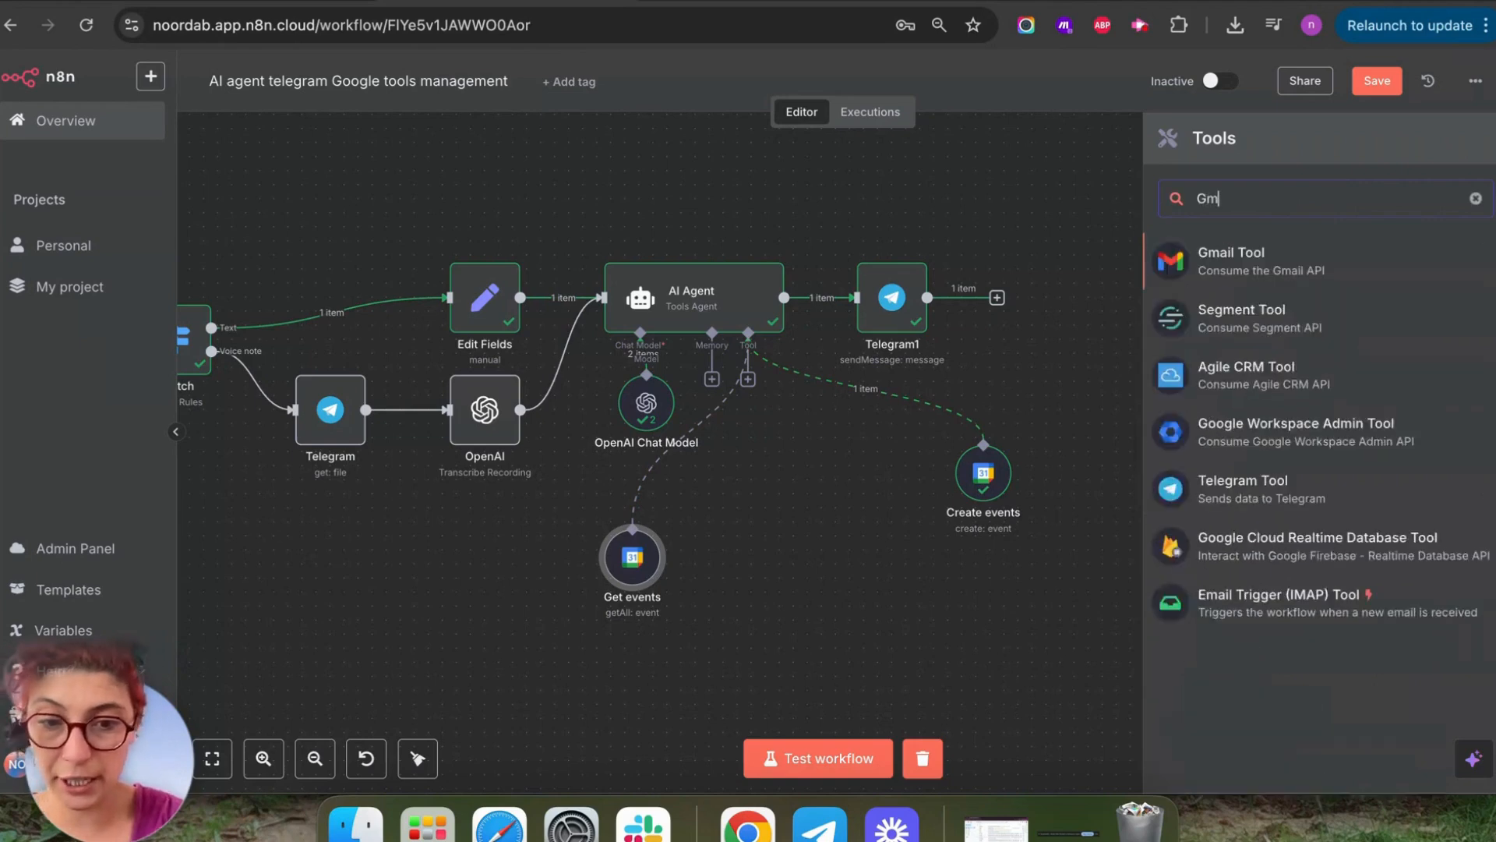
{"action": "left_click", "coordinate": [1279, 271]}
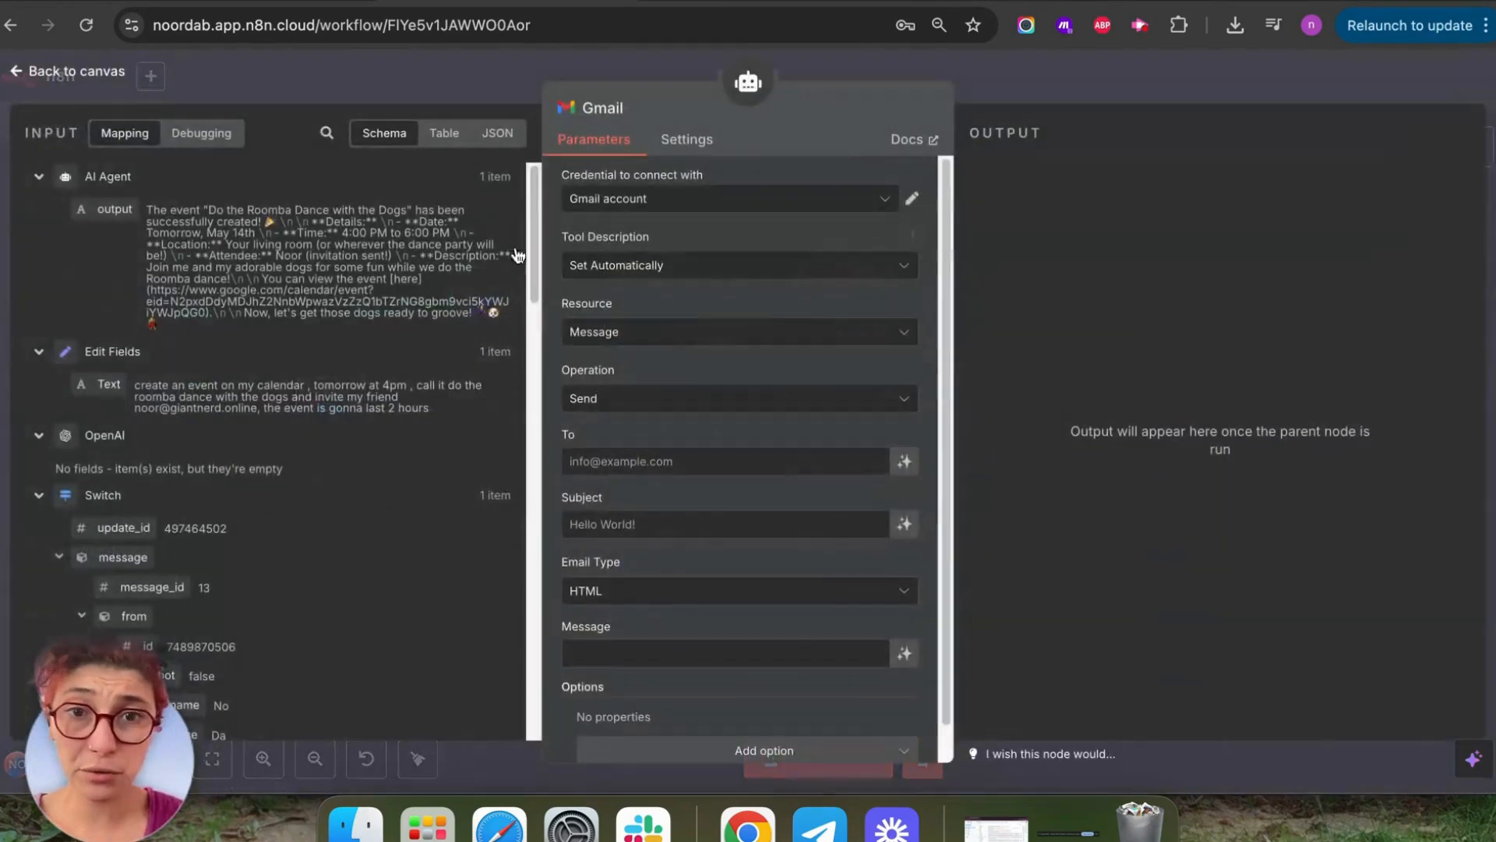
{"action": "left_click", "coordinate": [658, 401]}
{"action": "left_click", "coordinate": [626, 505]}
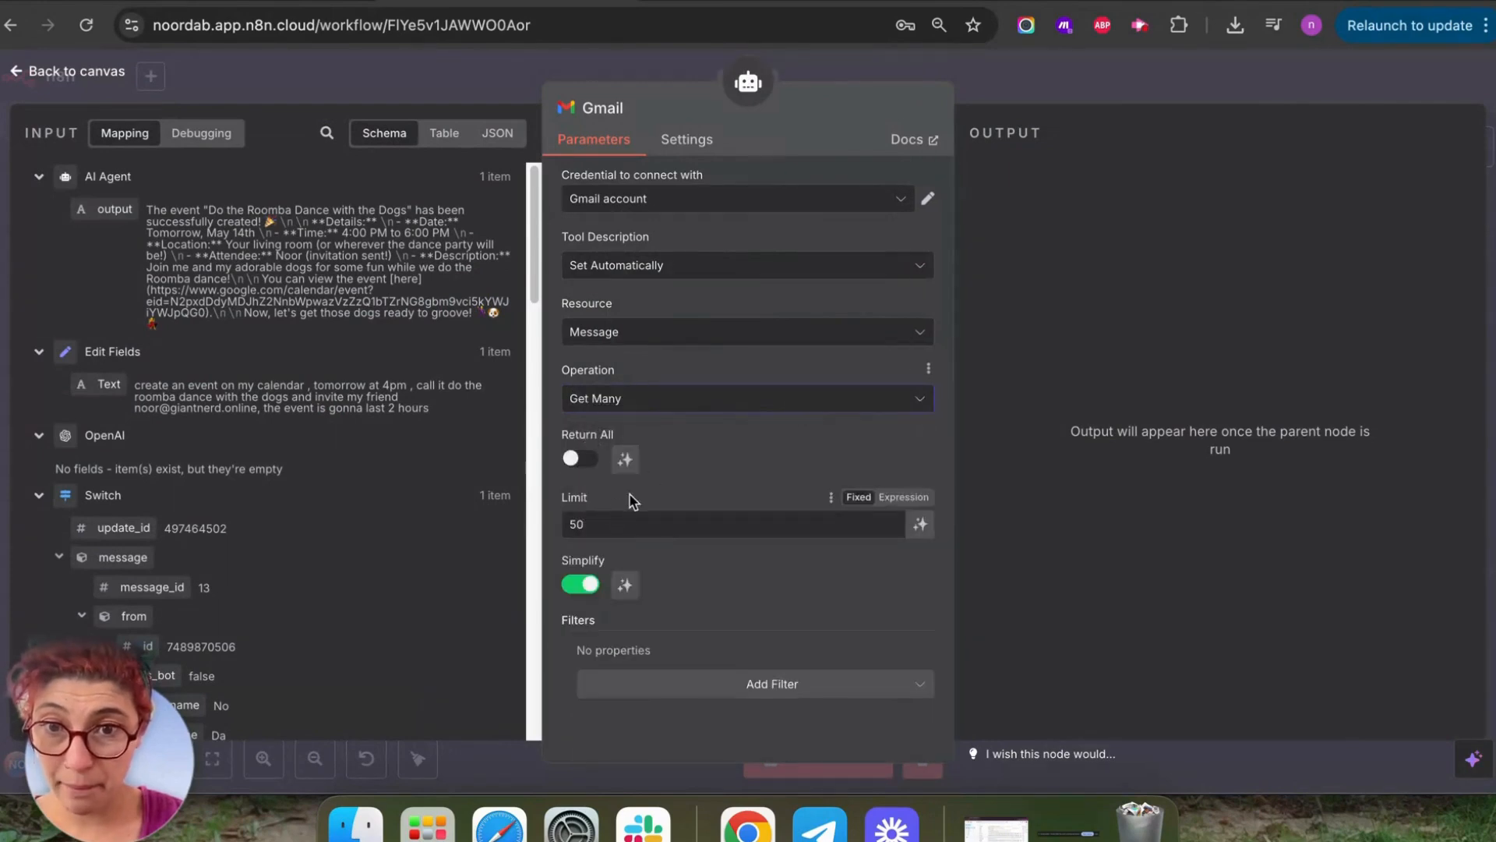
{"action": "left_click", "coordinate": [921, 524]}
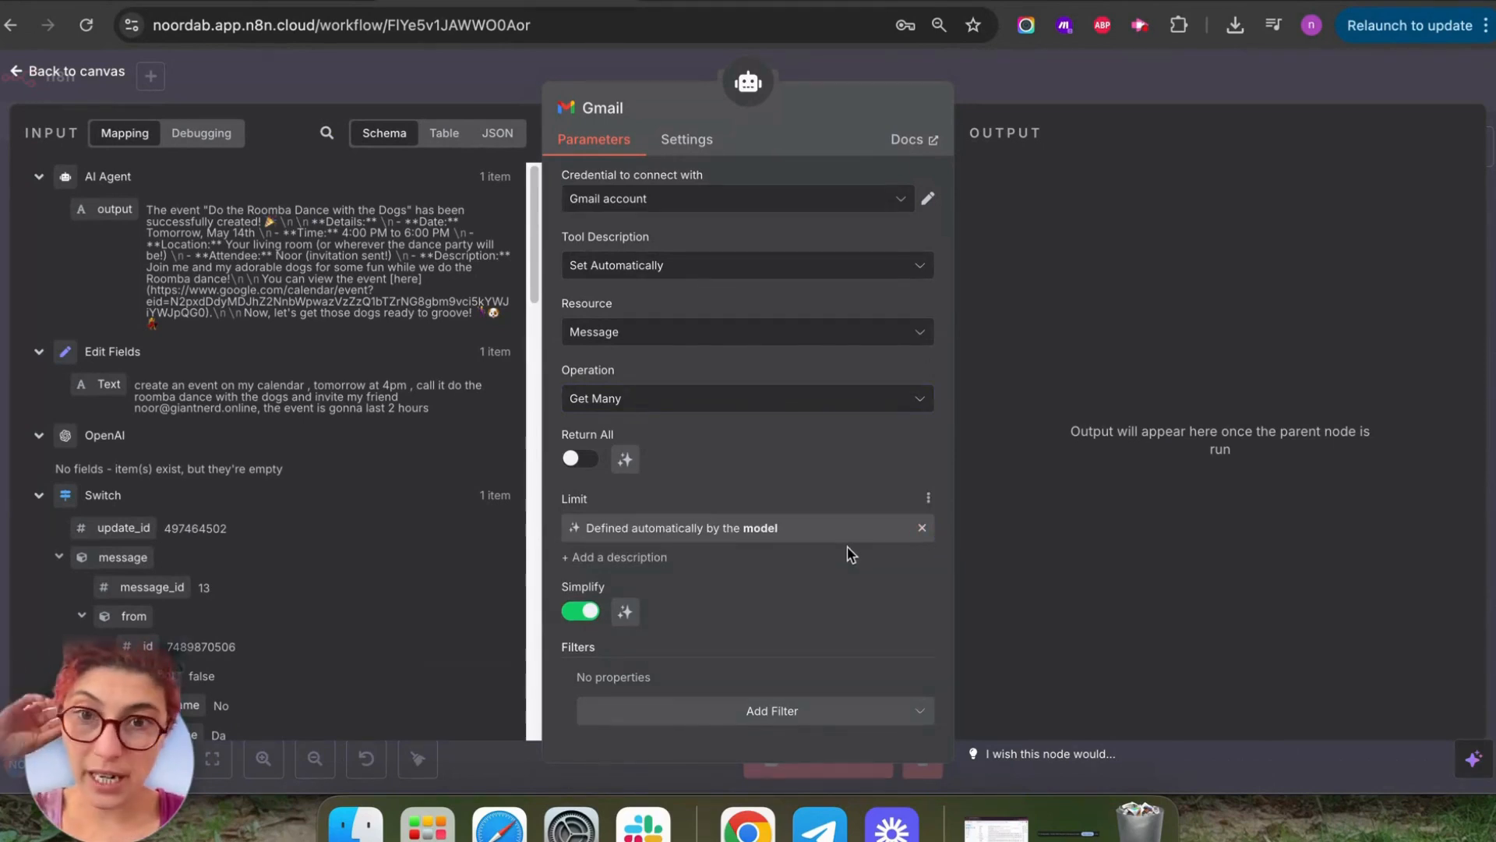
Try the Label resource, then return to Message with Get Many and a model-defined limit.
{"action": "left_click", "coordinate": [903, 346]}
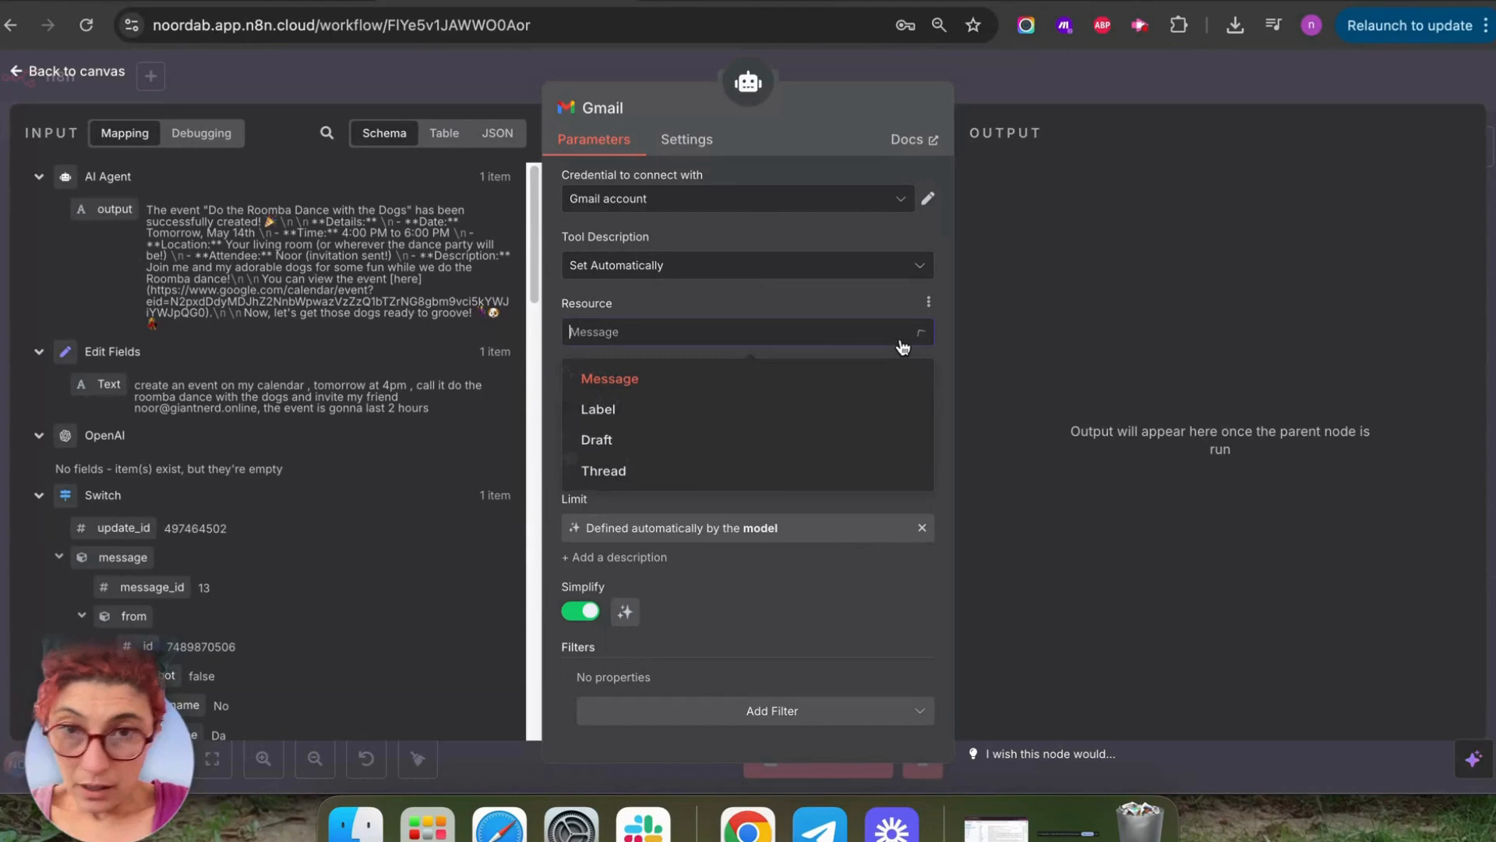
{"action": "left_click", "coordinate": [608, 411]}
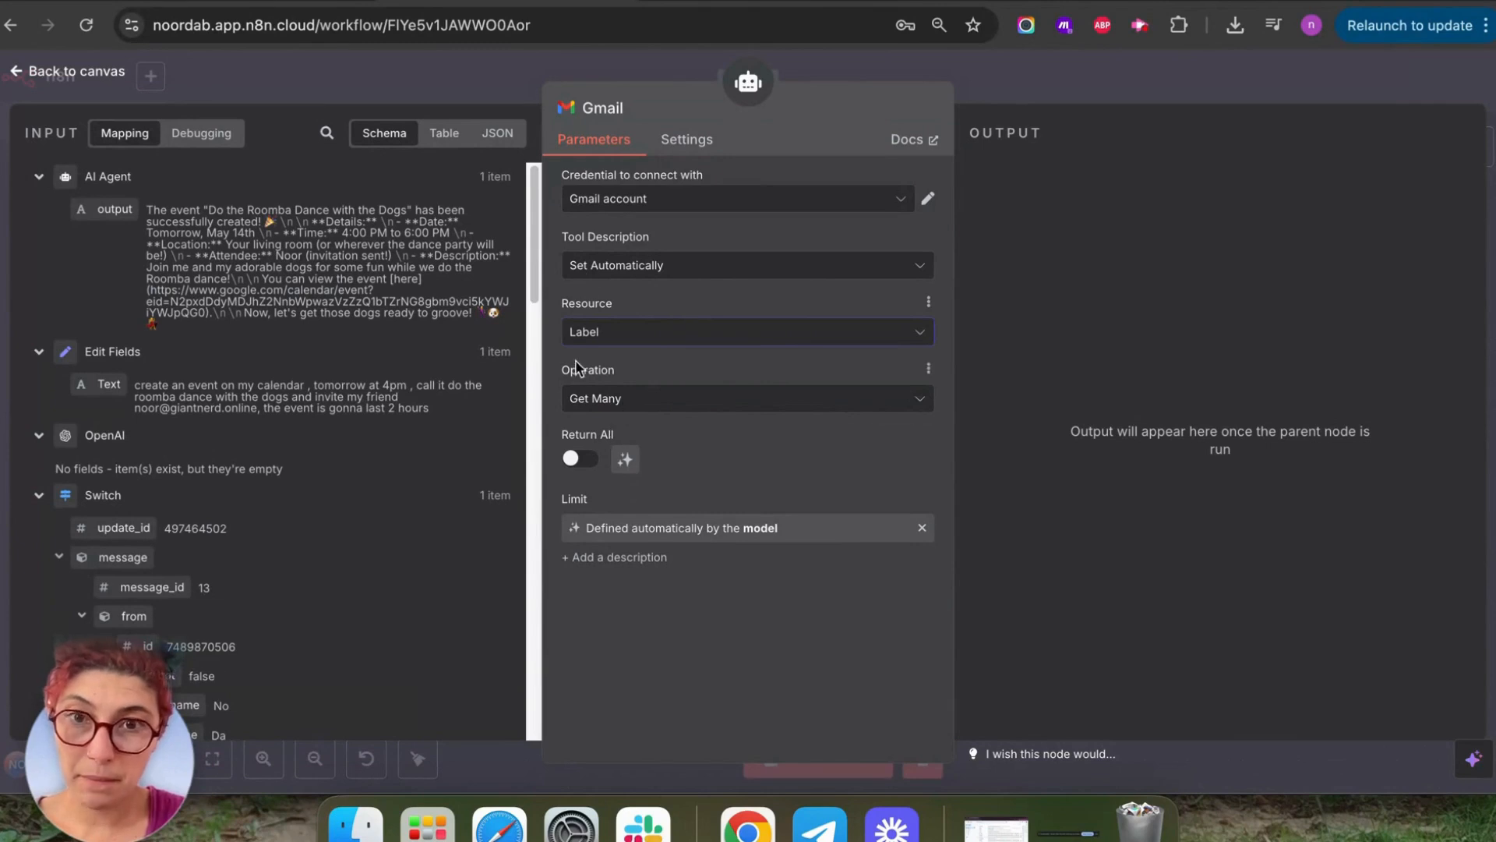
{"action": "left_click", "coordinate": [661, 266]}
{"action": "left_click", "coordinate": [669, 314]}
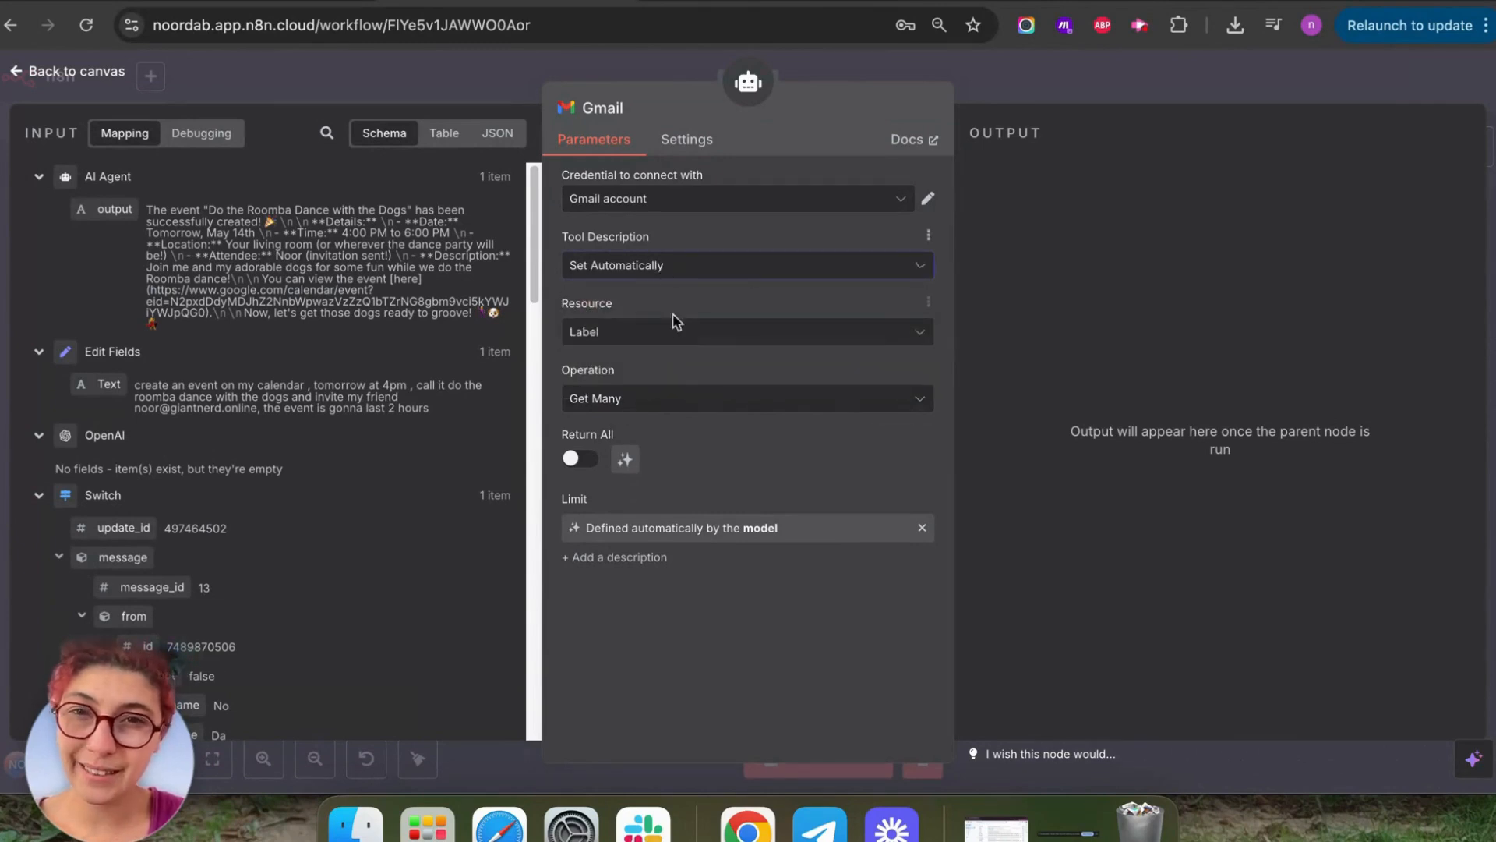
{"action": "left_click", "coordinate": [679, 331]}
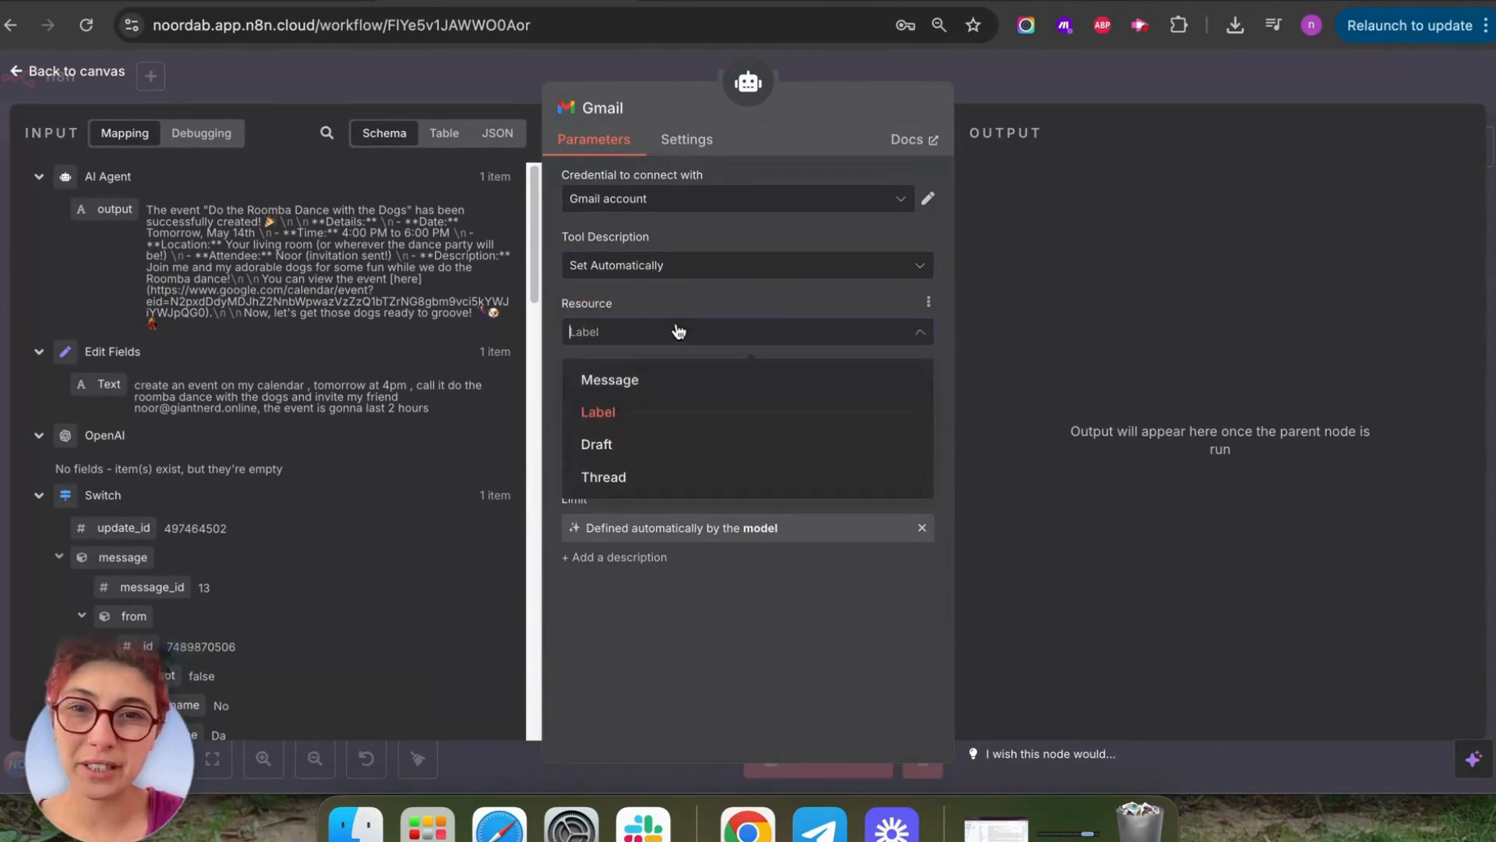
{"action": "left_click", "coordinate": [628, 381]}
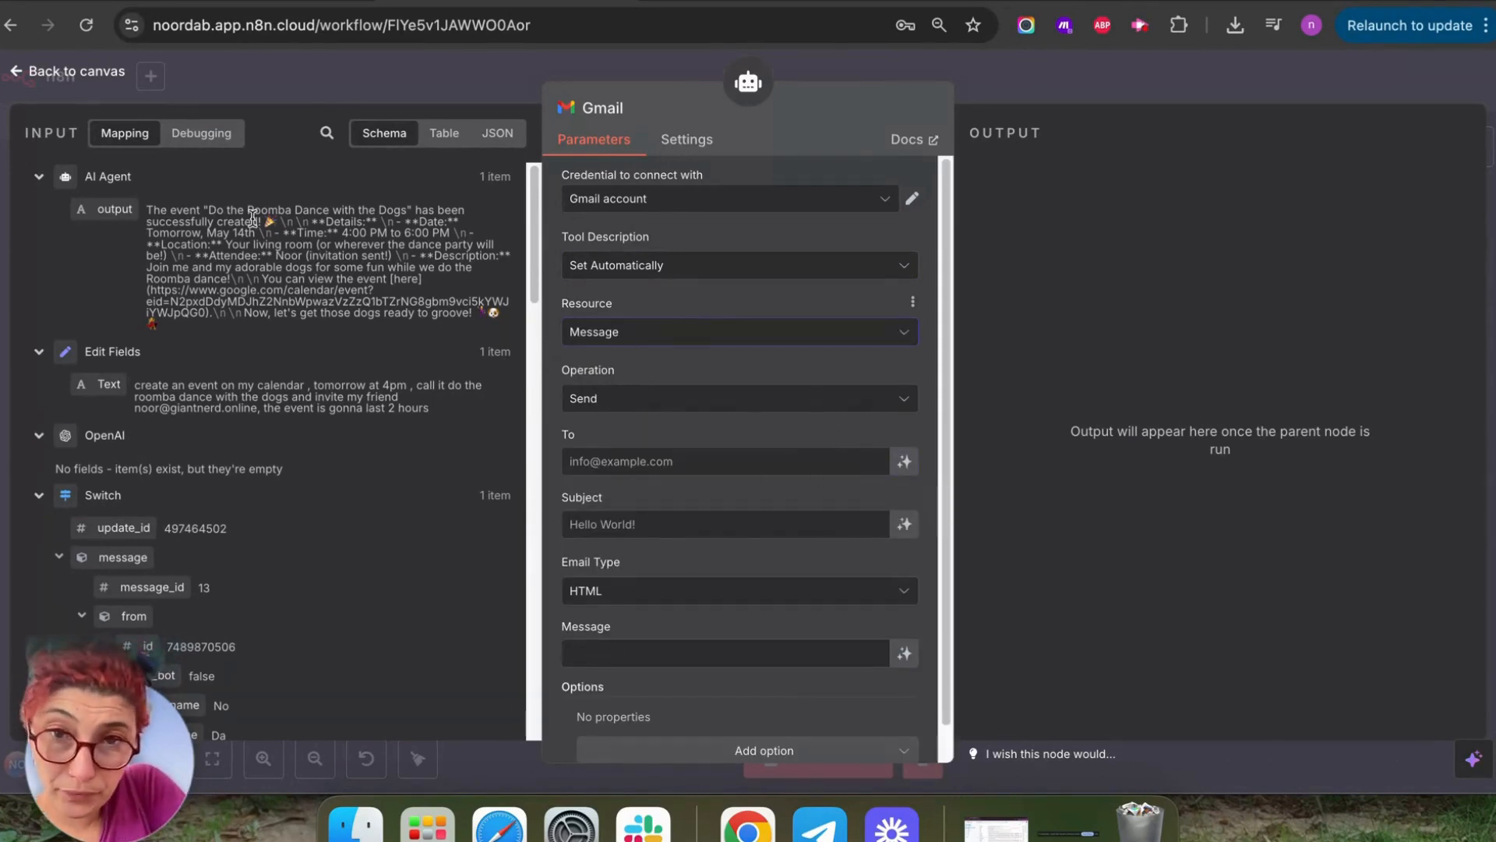
{"action": "left_click", "coordinate": [671, 335]}
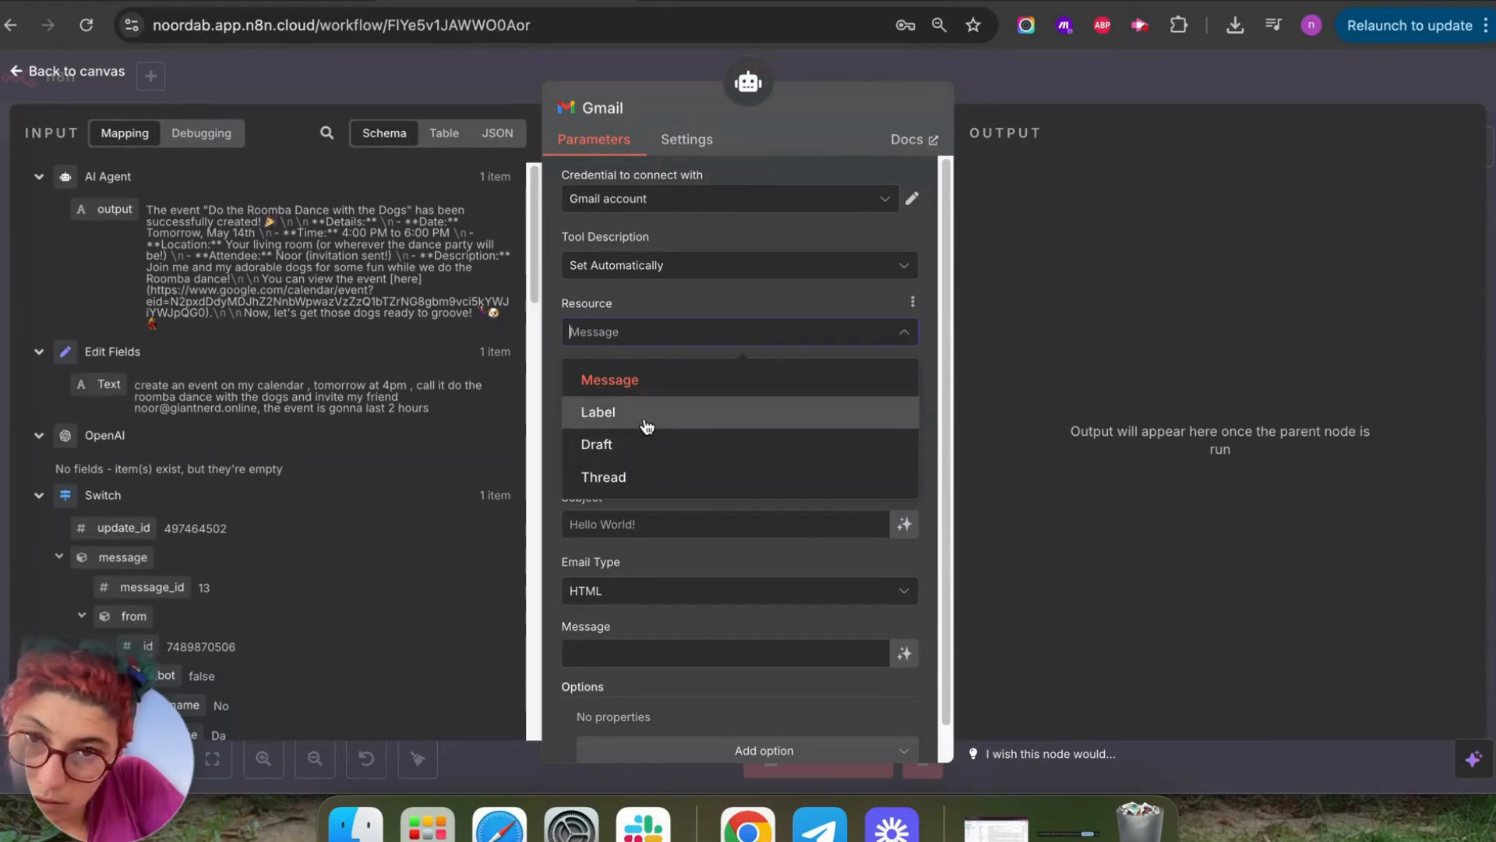
{"action": "left_click", "coordinate": [682, 300]}
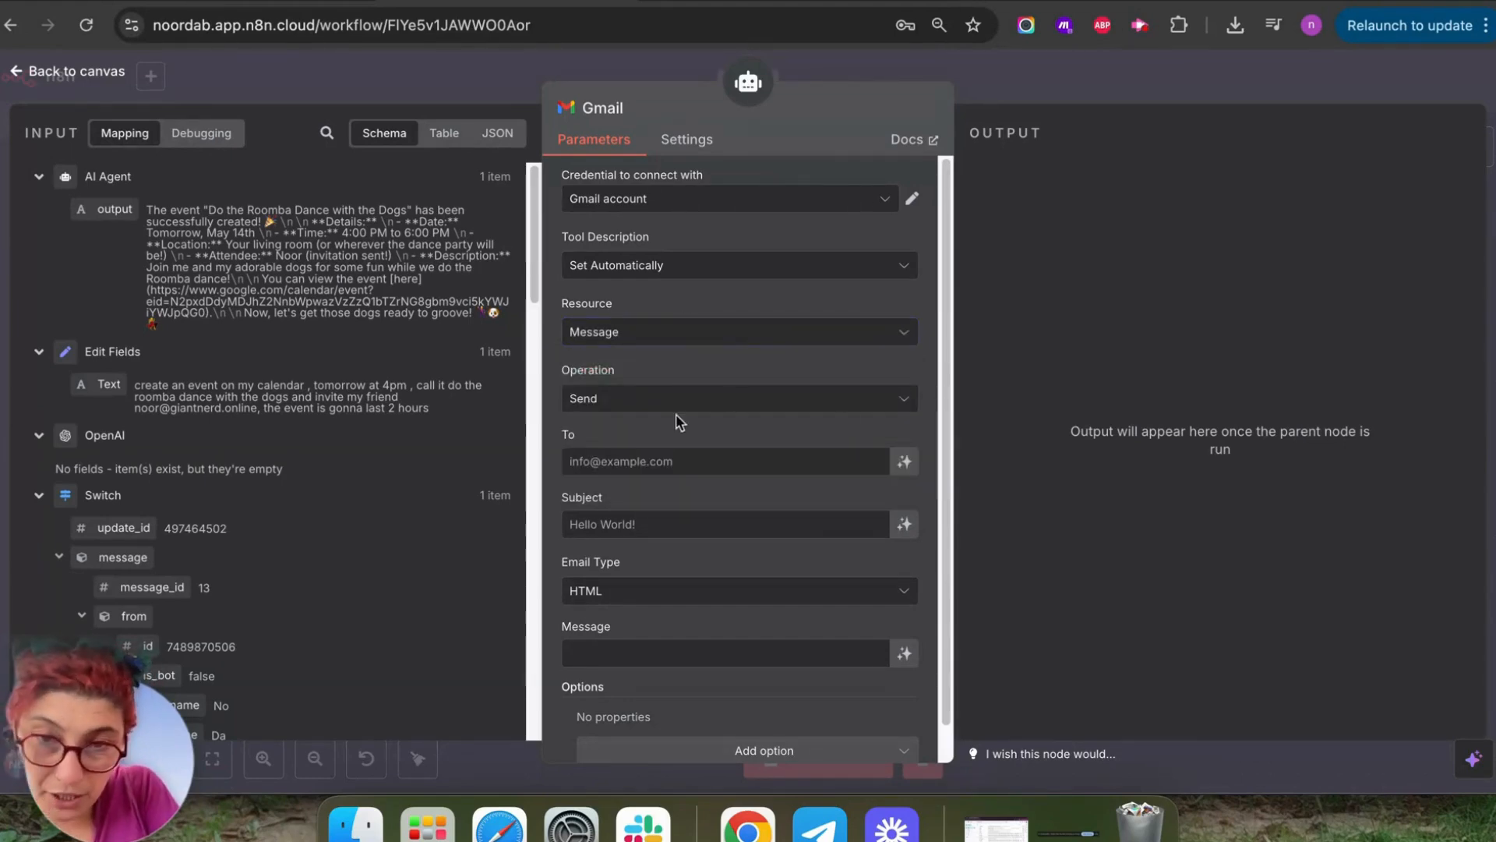
{"action": "left_click", "coordinate": [695, 406]}
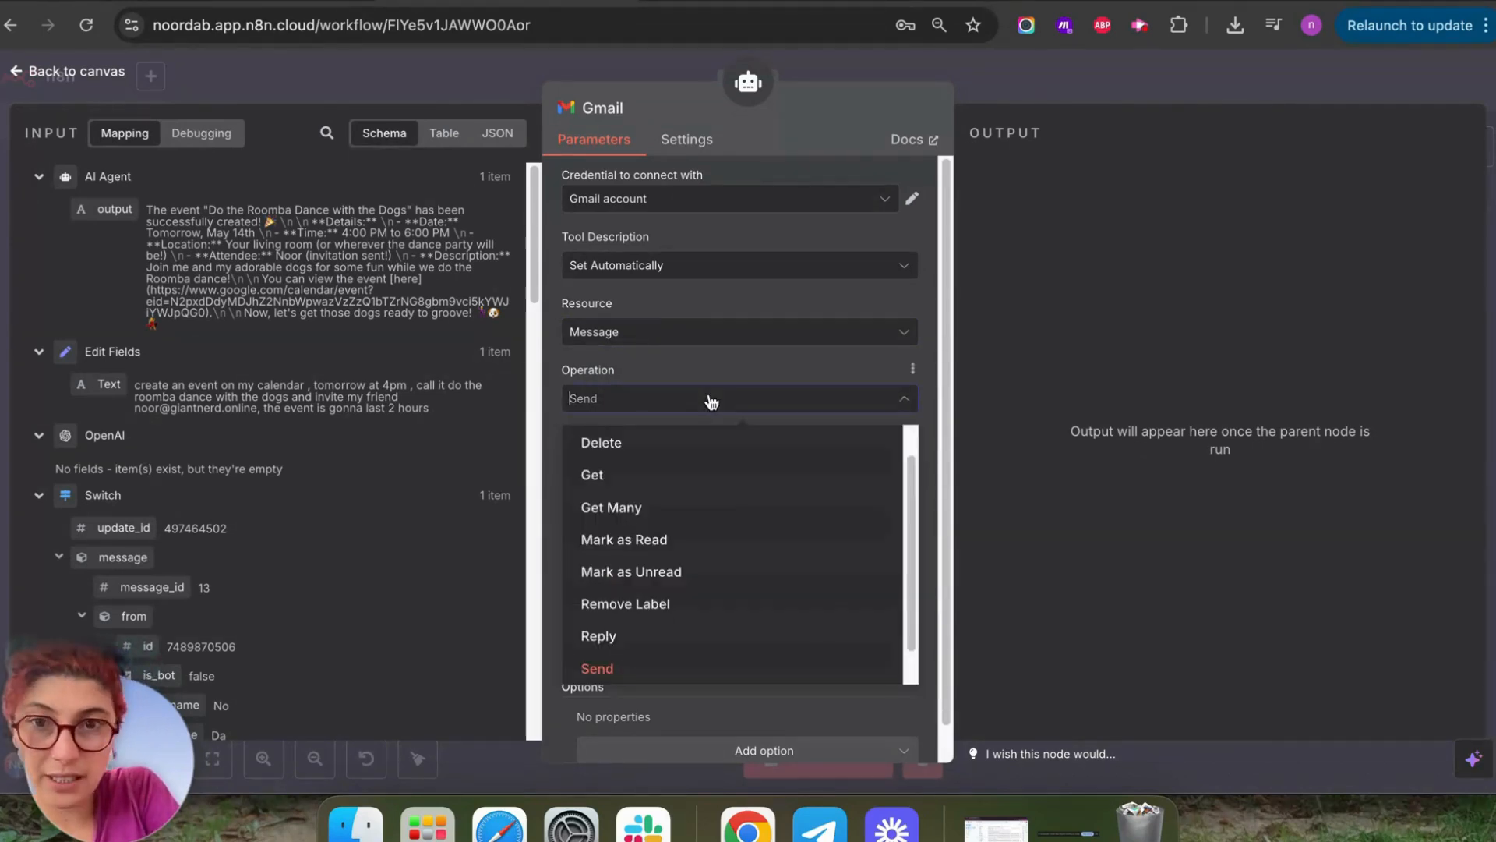
{"action": "left_click", "coordinate": [679, 519]}
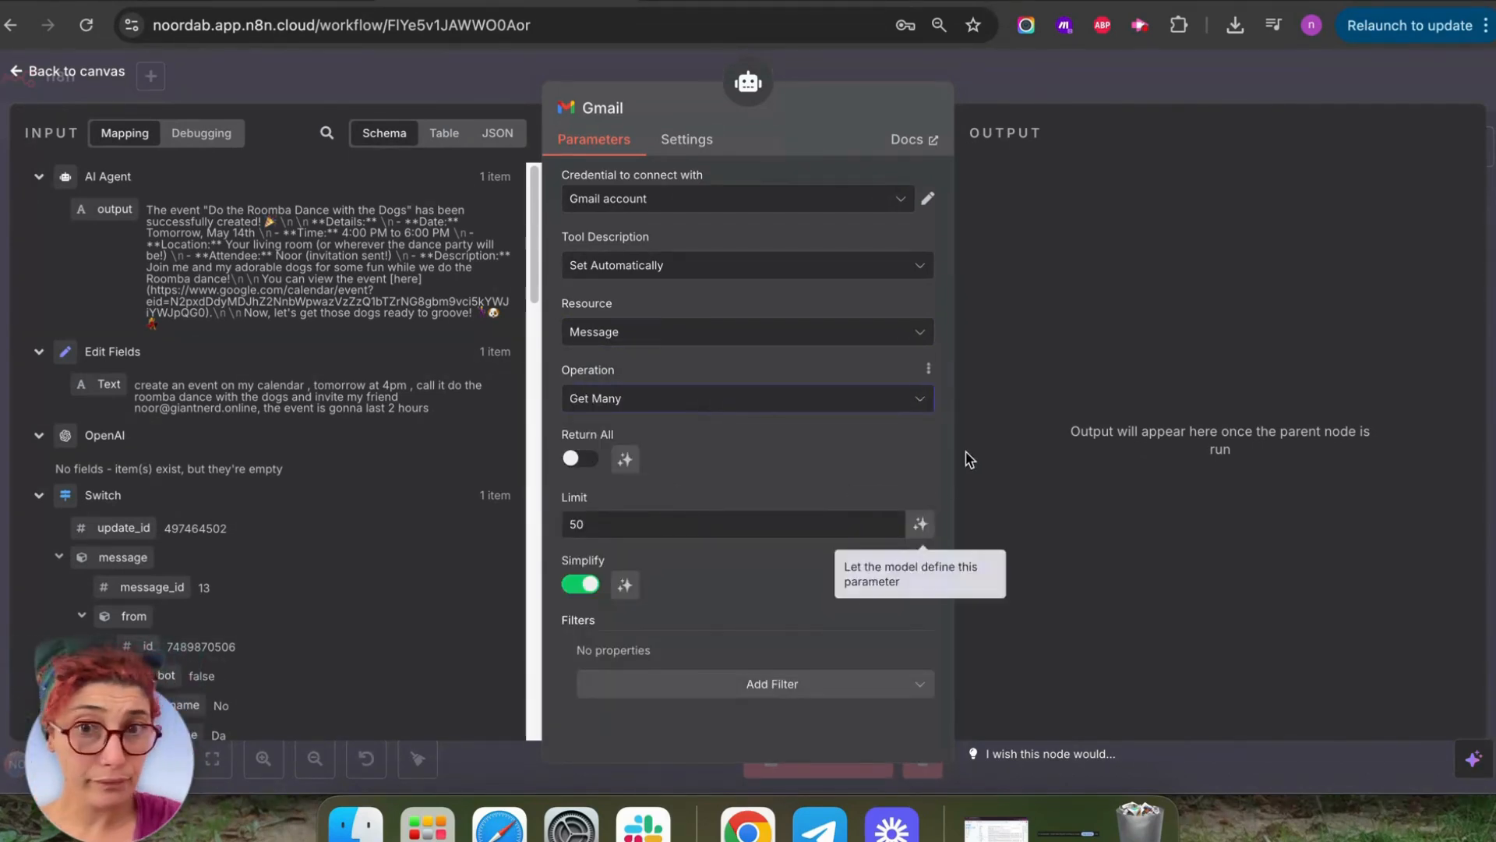
{"action": "left_click", "coordinate": [920, 524]}
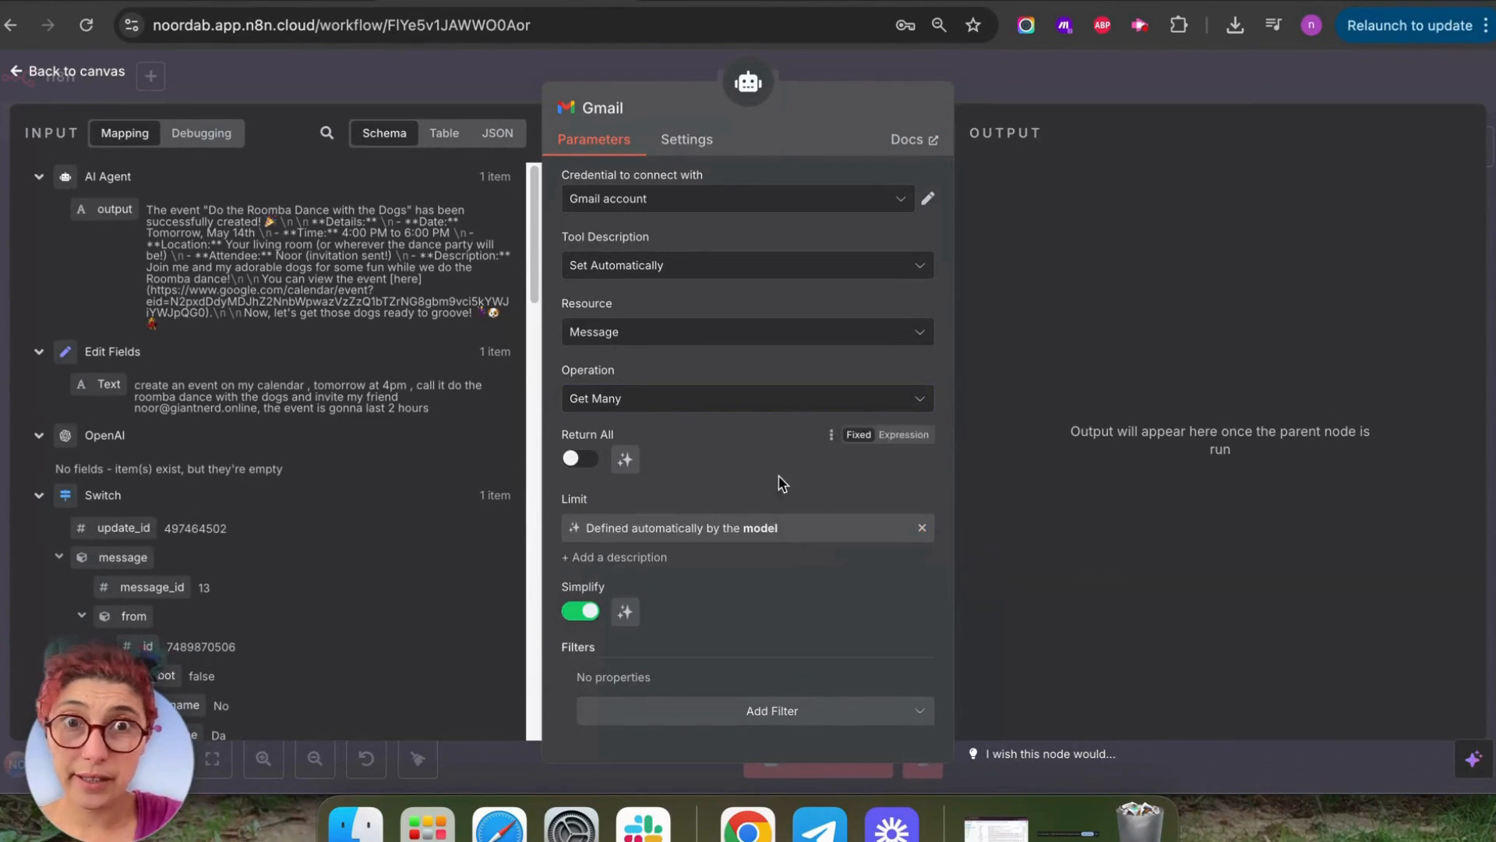
{"action": "left_click", "coordinate": [25, 72]}
Rename the Gmail tool node to 'Get emails'.
{"action": "right_click", "coordinate": [740, 446]}
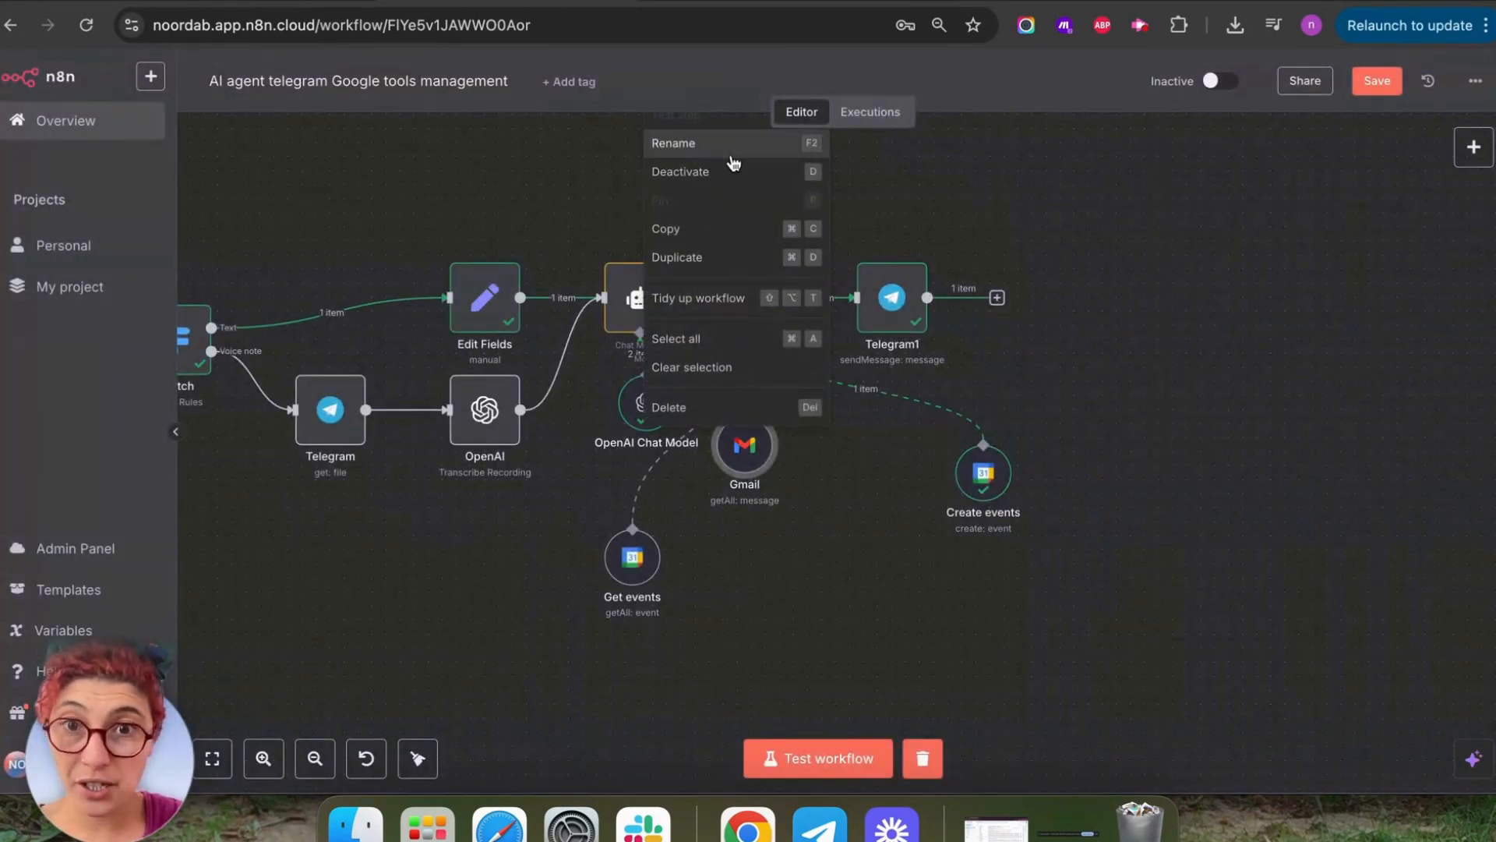
{"action": "left_click", "coordinate": [734, 161]}
{"action": "left_click", "coordinate": [696, 409]}
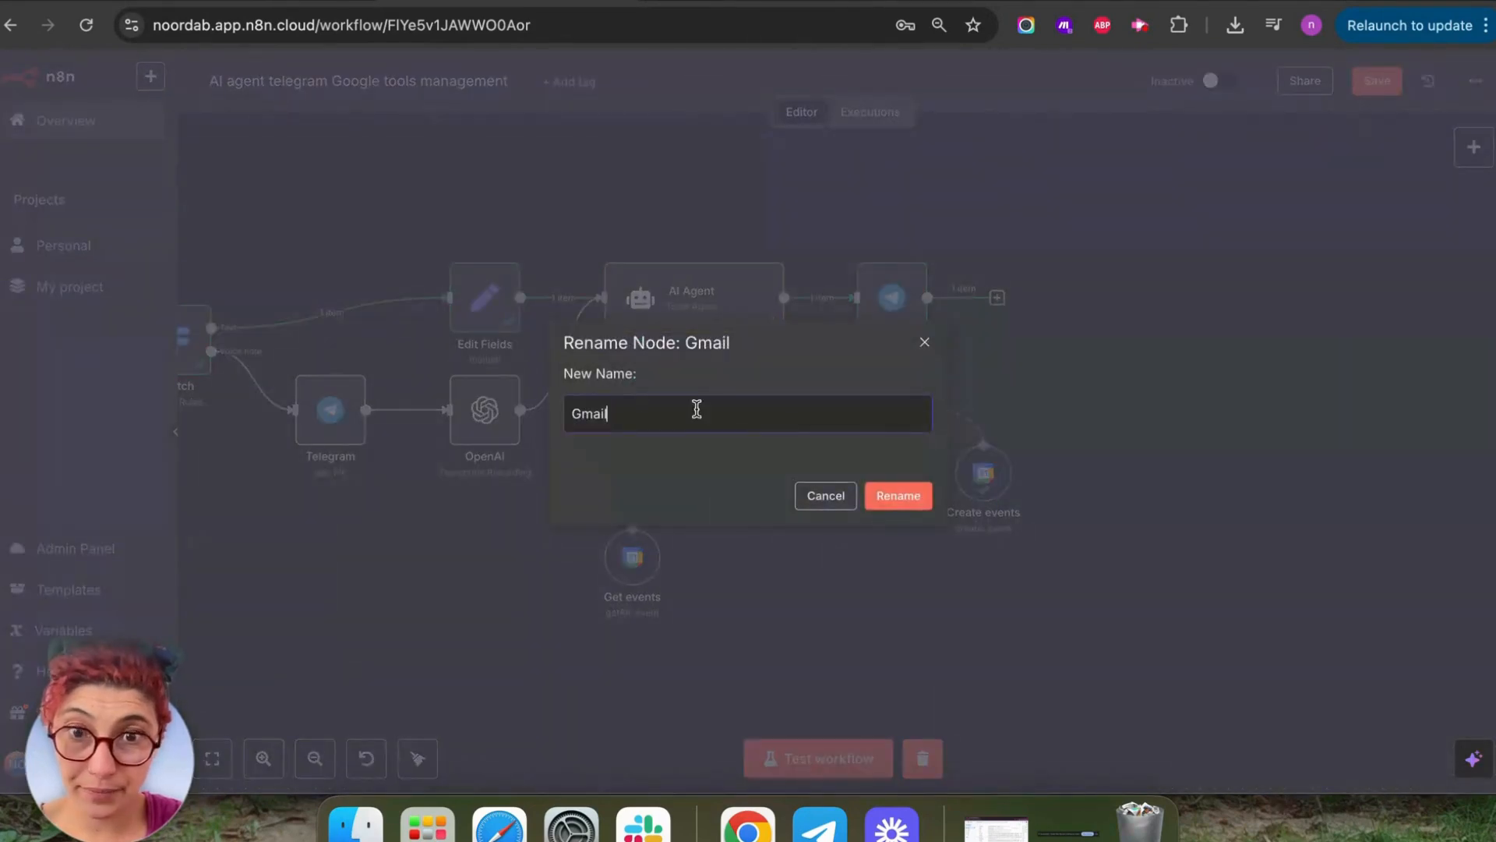
{"action": "key", "text": "BackSpace"}
{"action": "type", "text": "Get emauis"}
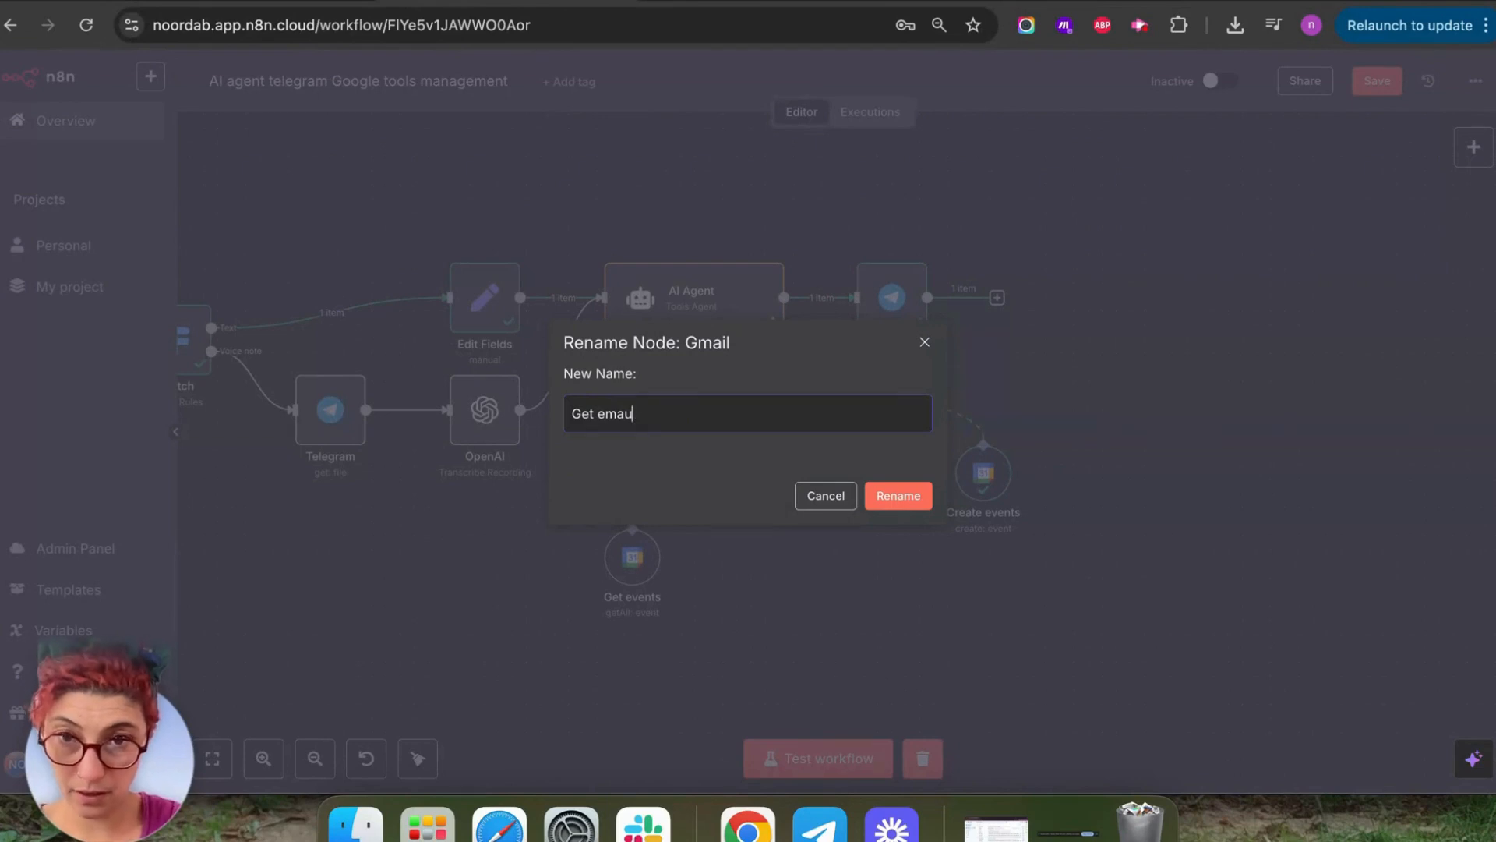
{"action": "triple_click", "coordinate": [678, 428]}
{"action": "left_click", "coordinate": [896, 496]}
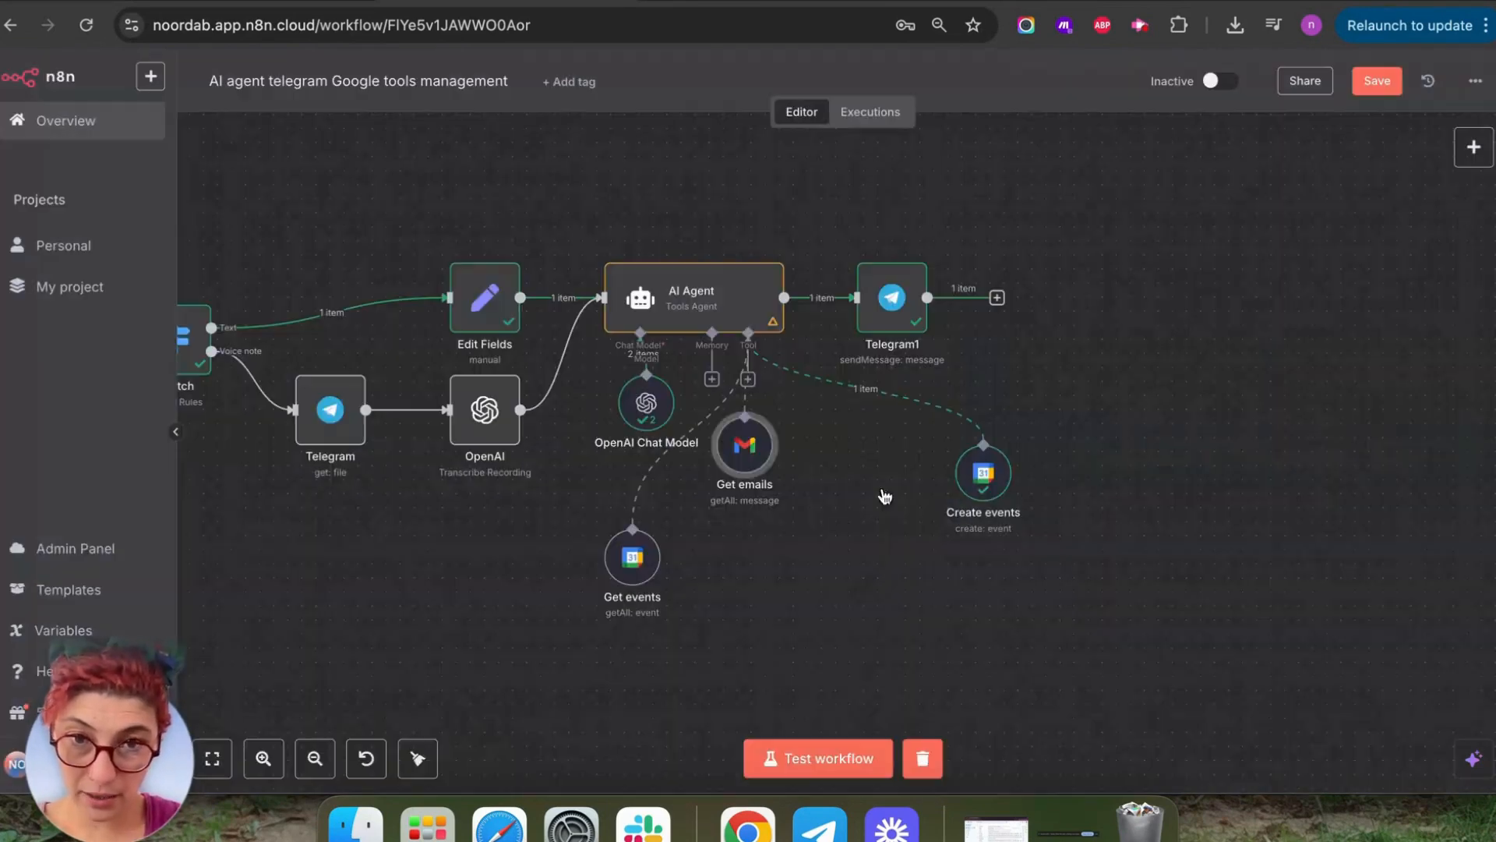
Append a system message line saying the Get emails Gmail tool retrieves my inbox emails.
{"action": "double_click", "coordinate": [699, 284]}
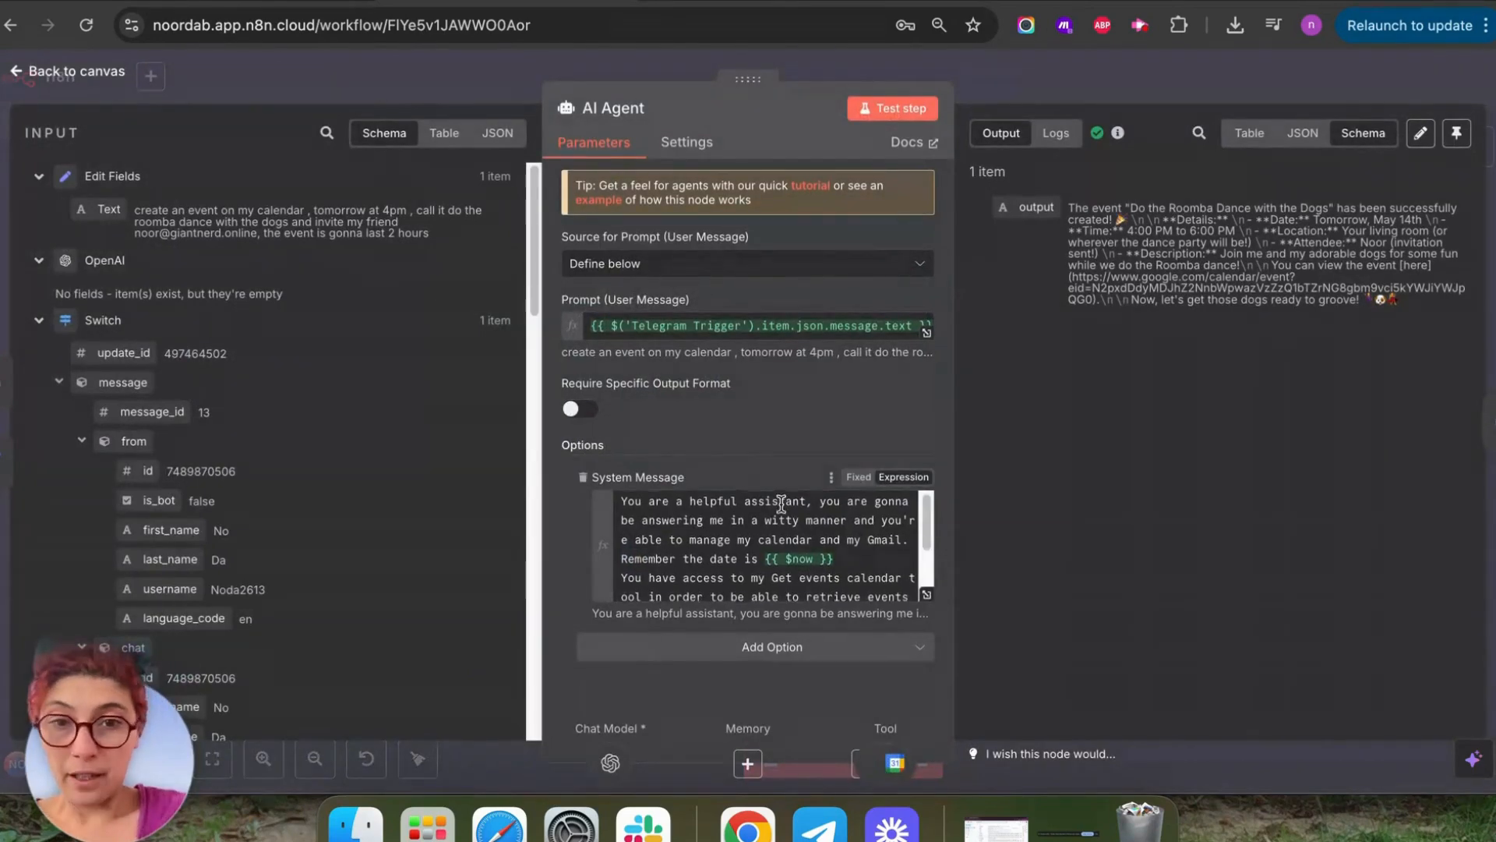
{"action": "left_click", "coordinate": [927, 600]}
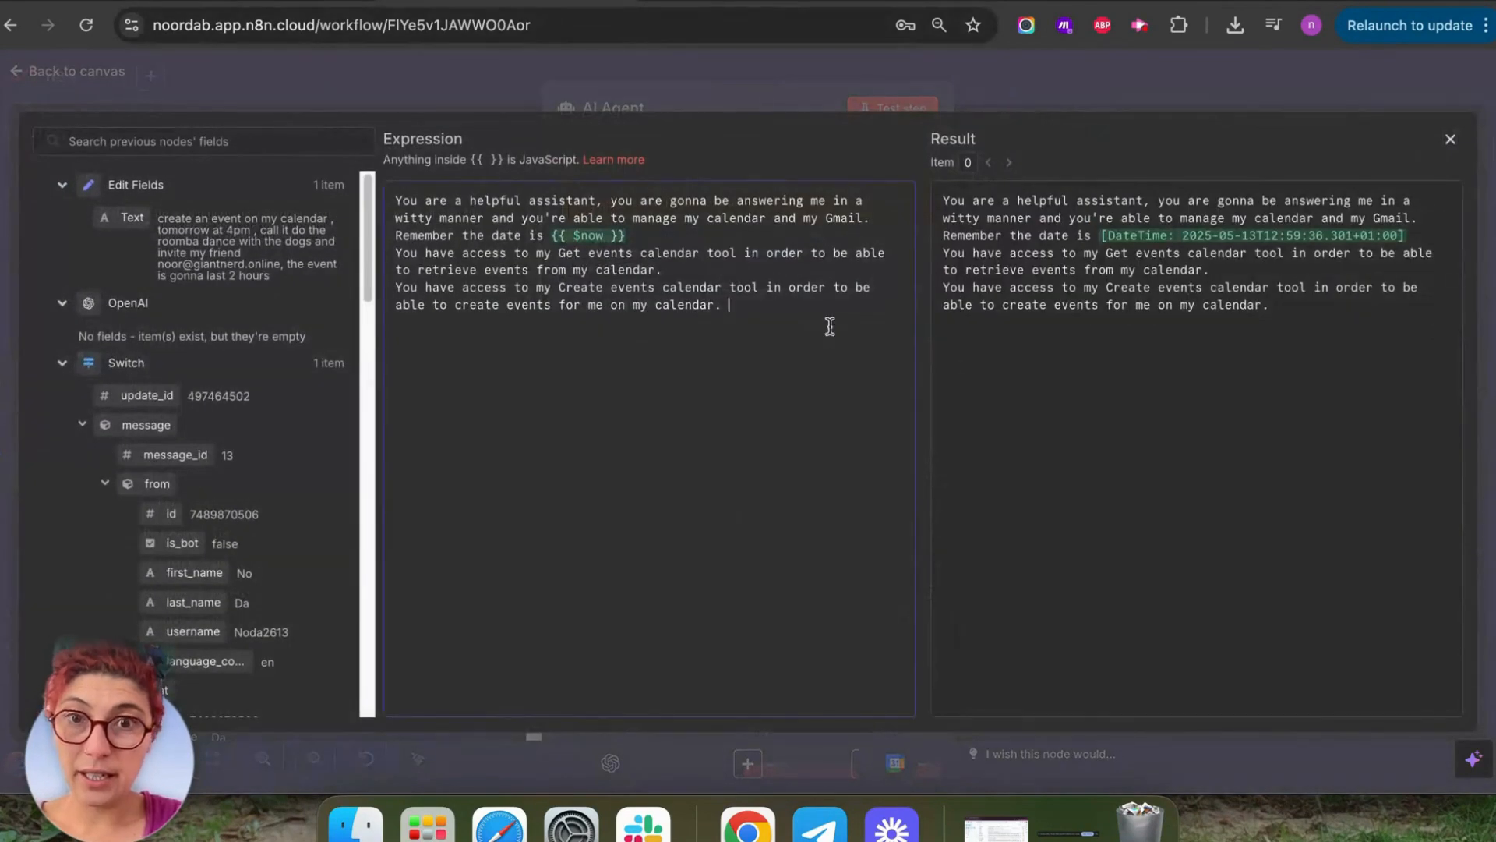
{"action": "type", "text": "You ha"}
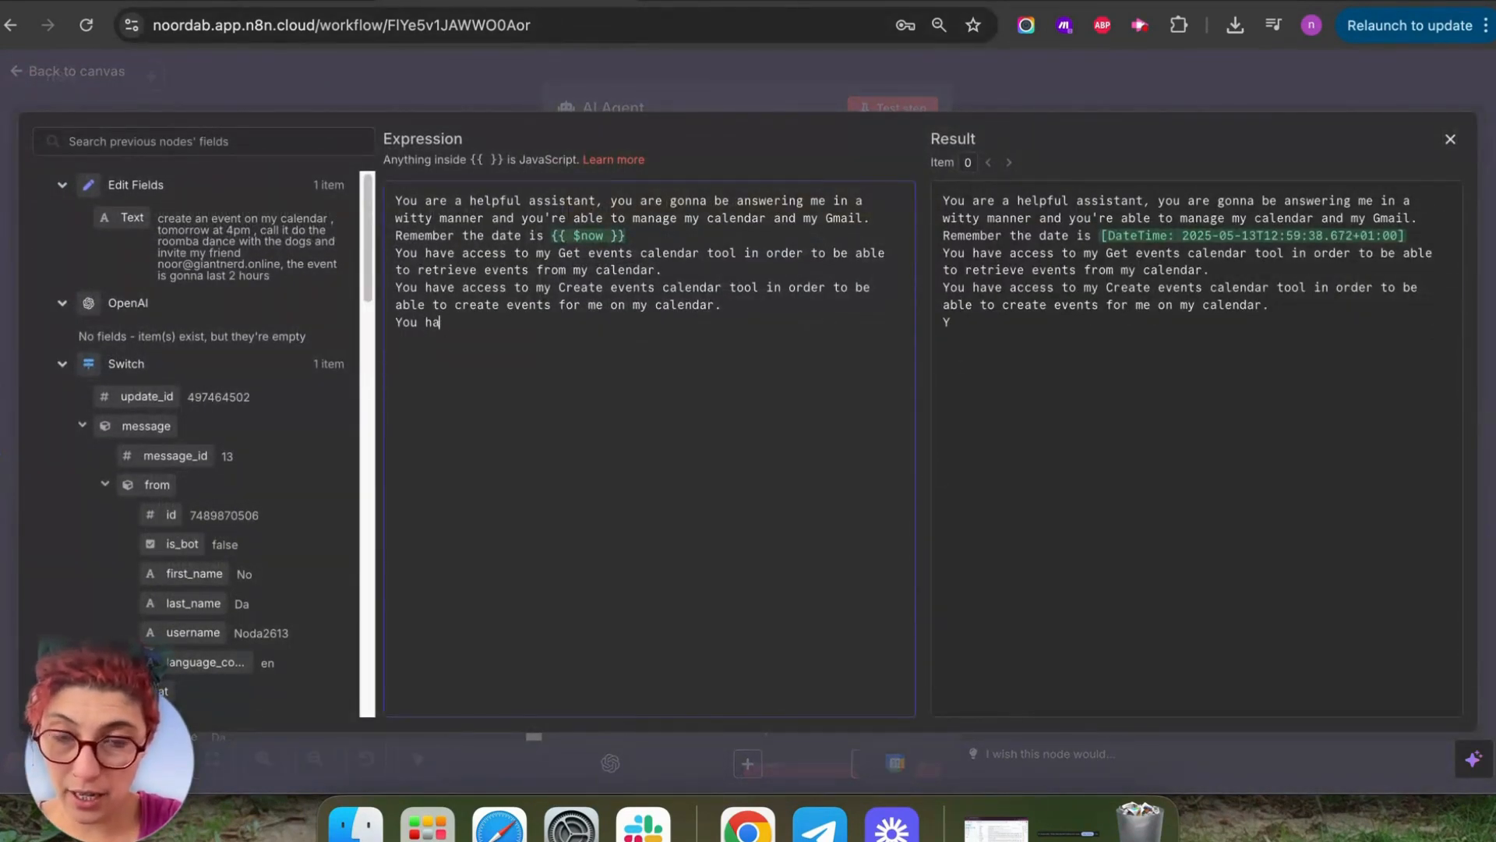
{"action": "type", "text": "ve access to m"}
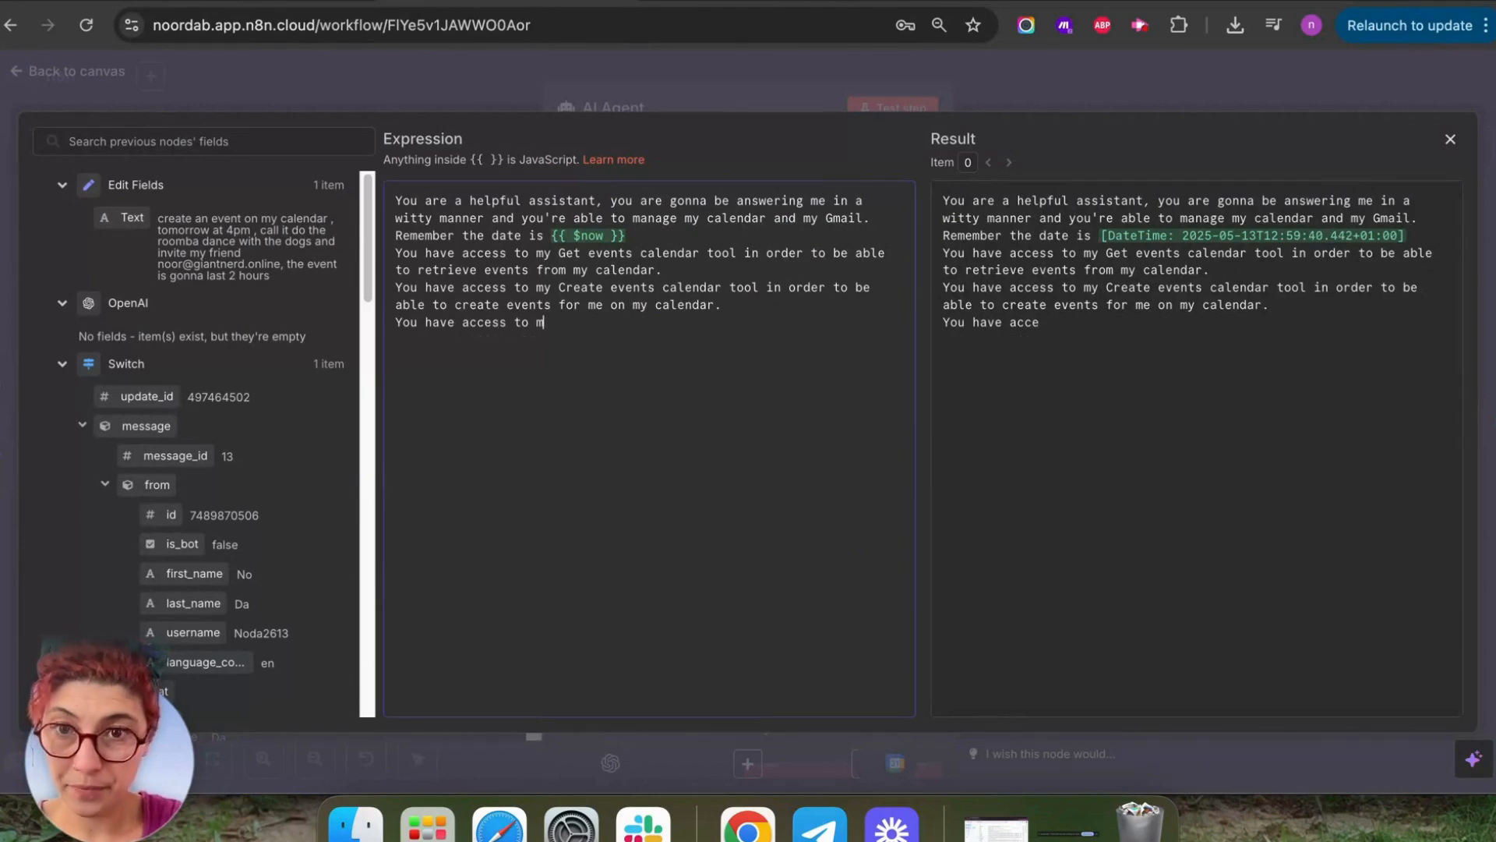
{"action": "type", "text": "y Get emails"}
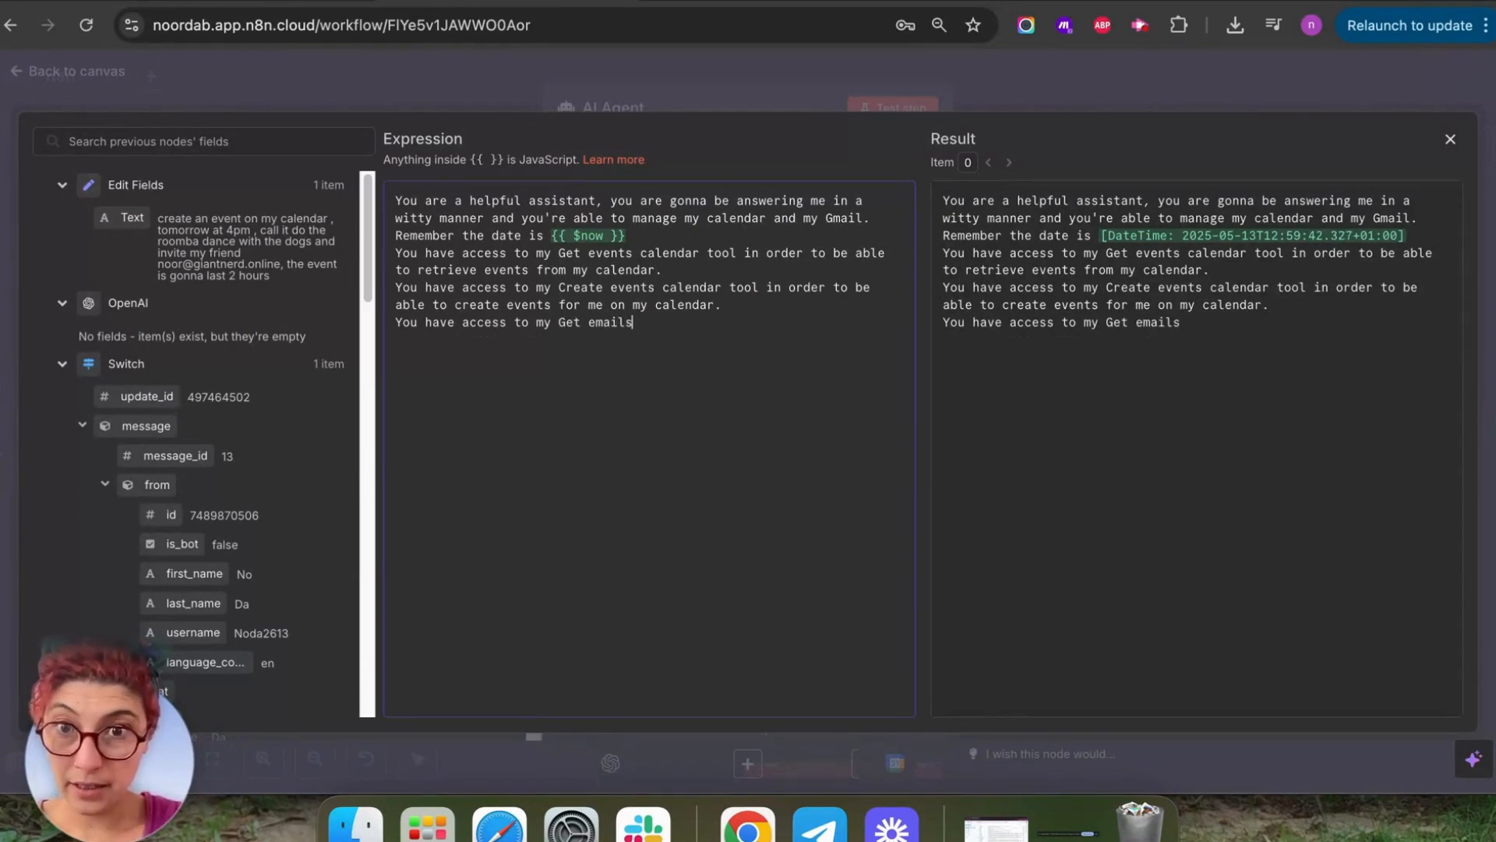
{"action": "type", "text": " G"}
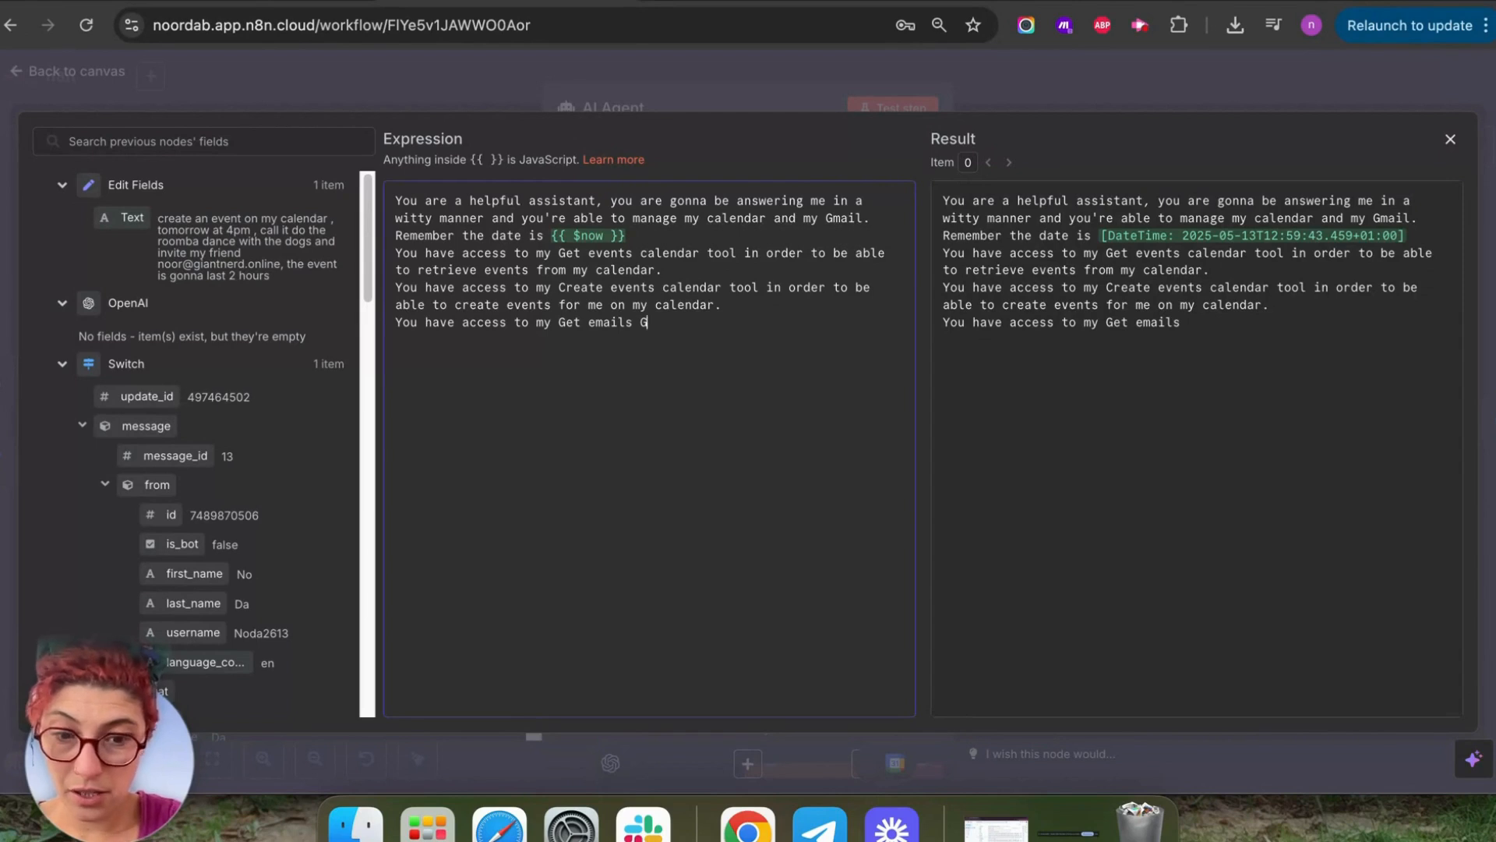
{"action": "type", "text": "meila"}
{"action": "key", "text": "BackSpace"}
{"action": "key", "text": "BackSpace"}
{"action": "key", "text": "BackSpace"}
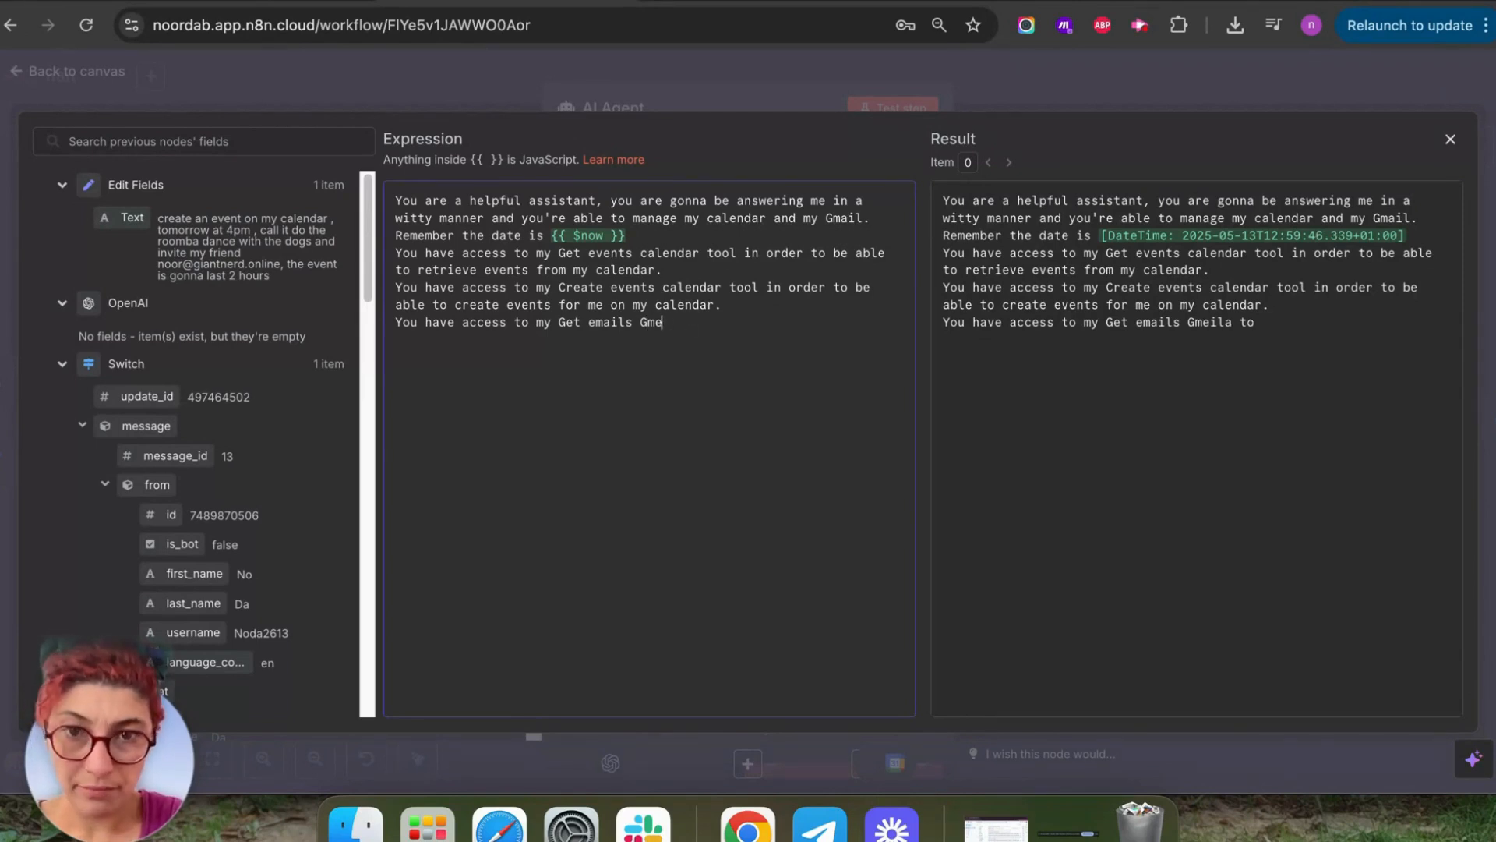
{"action": "type", "text": "ail"}
{"action": "key", "text": "BackSpace"}
{"action": "key", "text": "BackSpace"}
{"action": "type", "text": "a"}
{"action": "key", "text": "BackSpace"}
{"action": "type", "text": "m"}
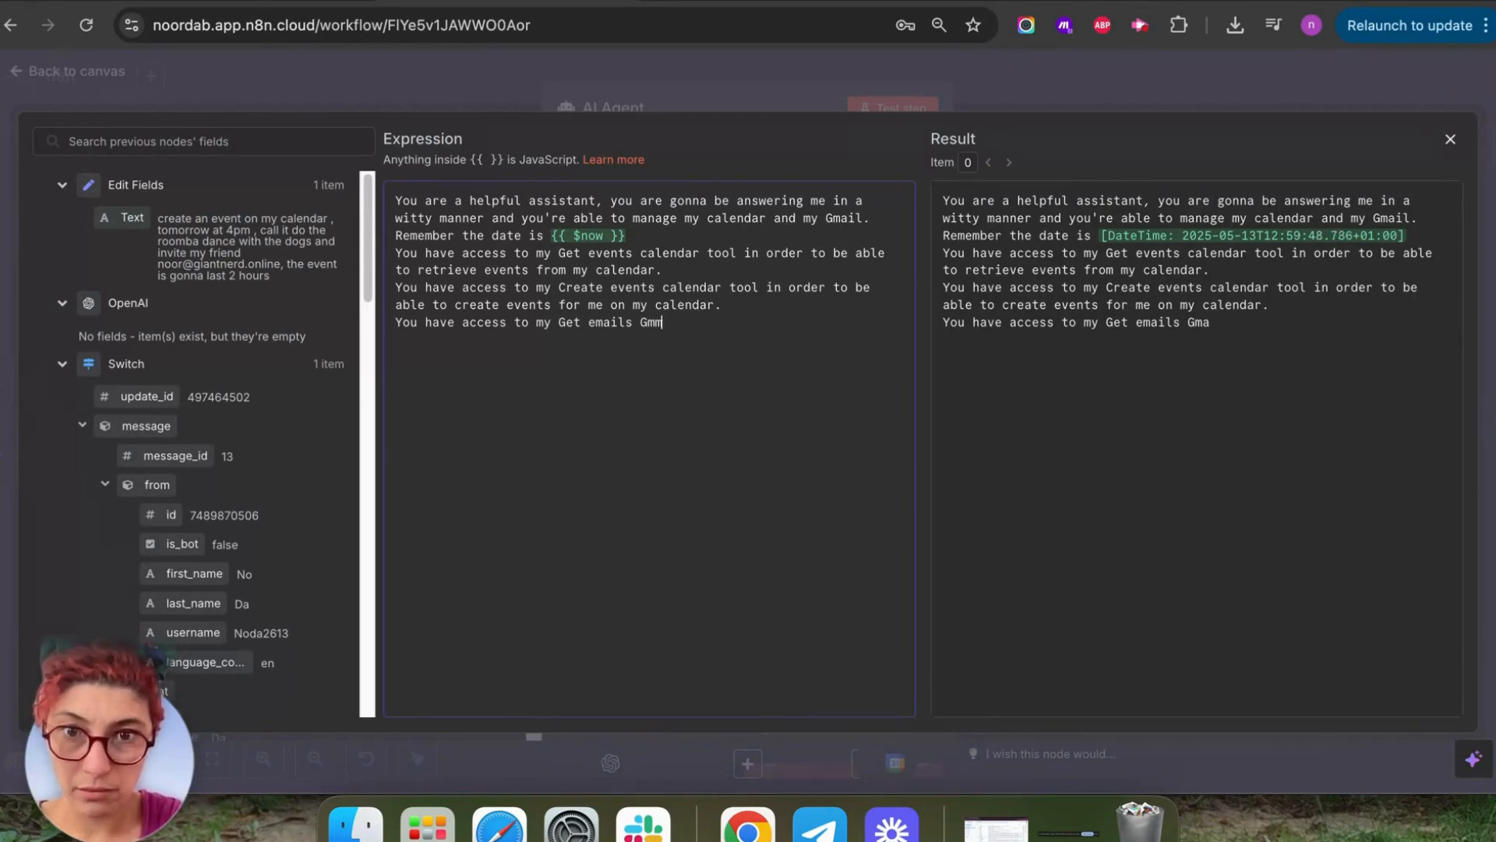
{"action": "type", "text": "ail. R"}
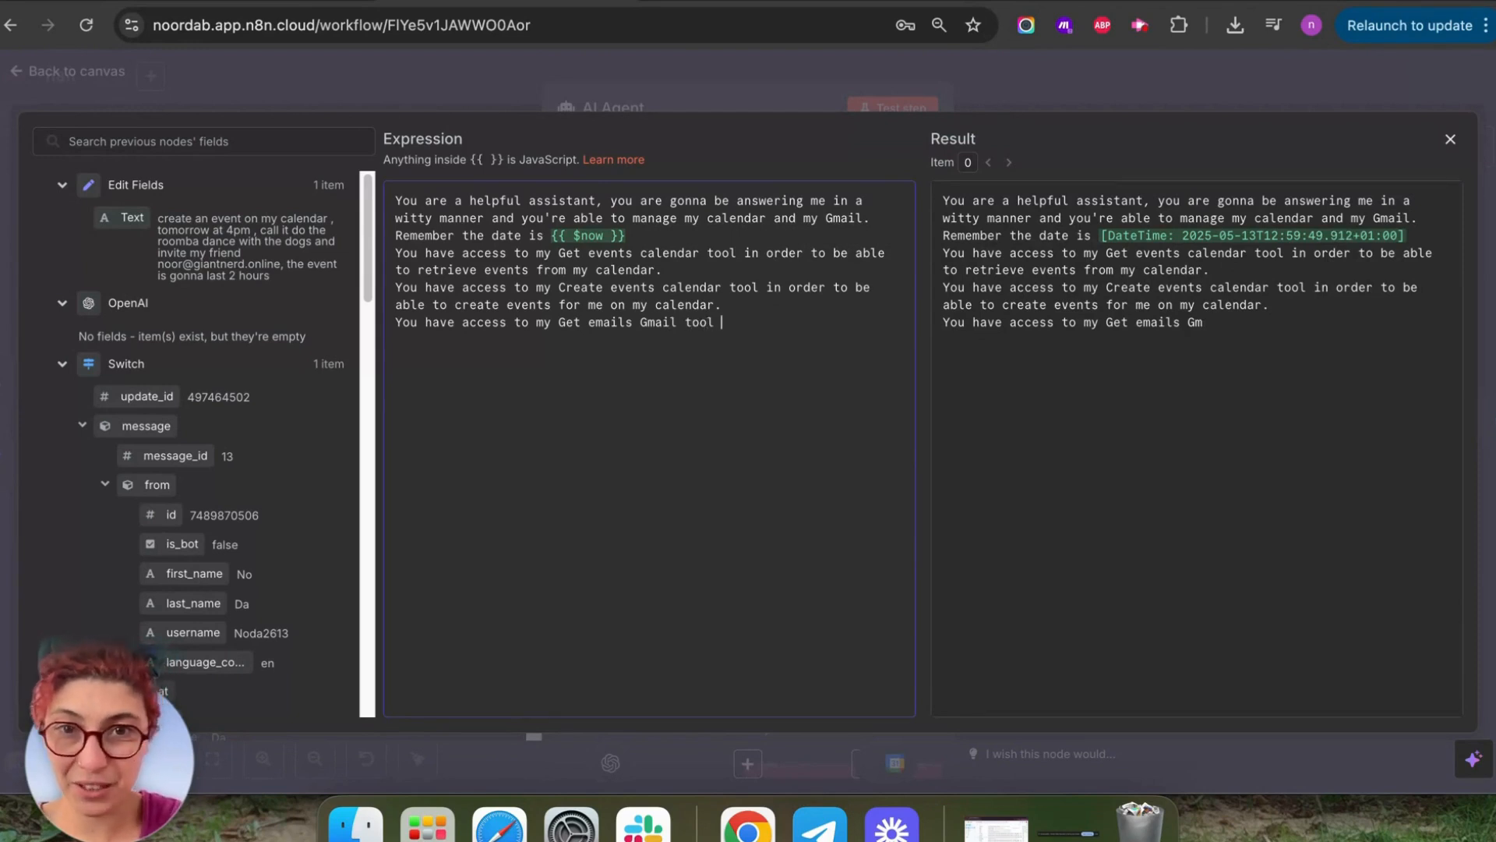
{"action": "type", "text": "e"}
{"action": "key", "text": "BackSpace"}
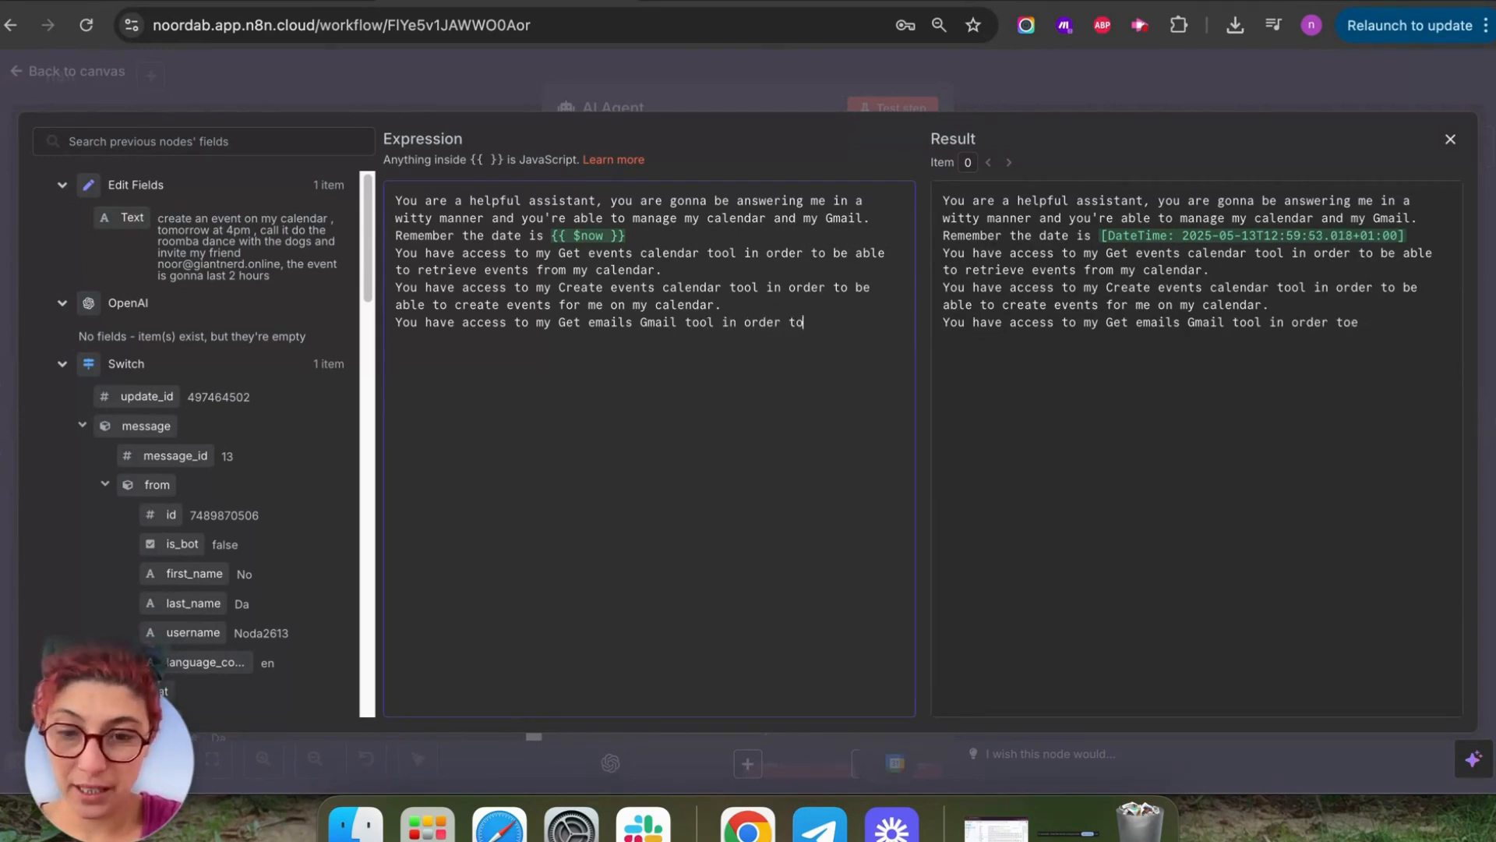
{"action": "type", "text": "be able to reteiev"}
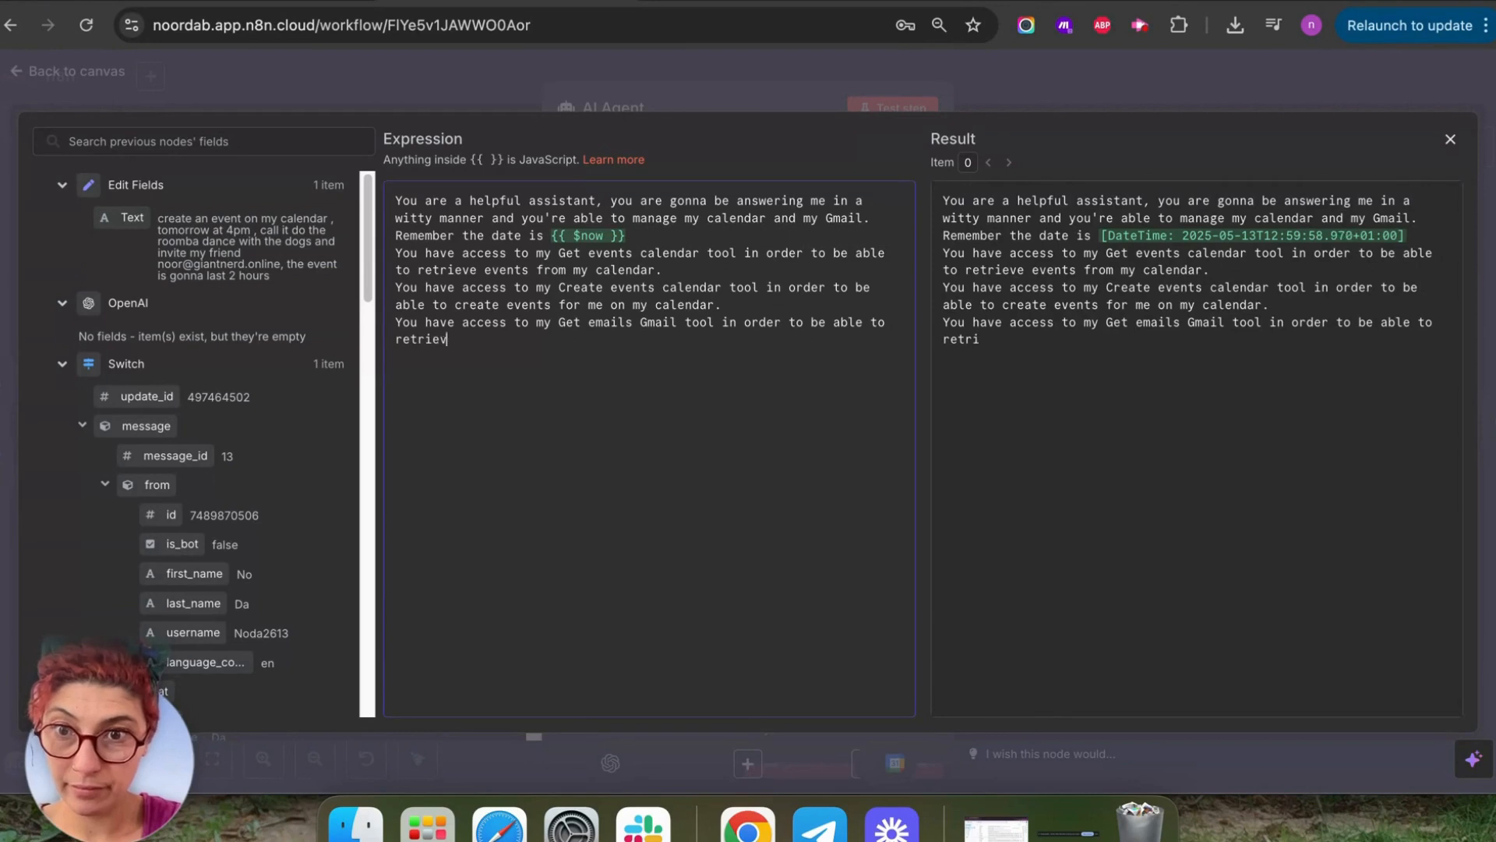
{"action": "type", "text": "e my emails"}
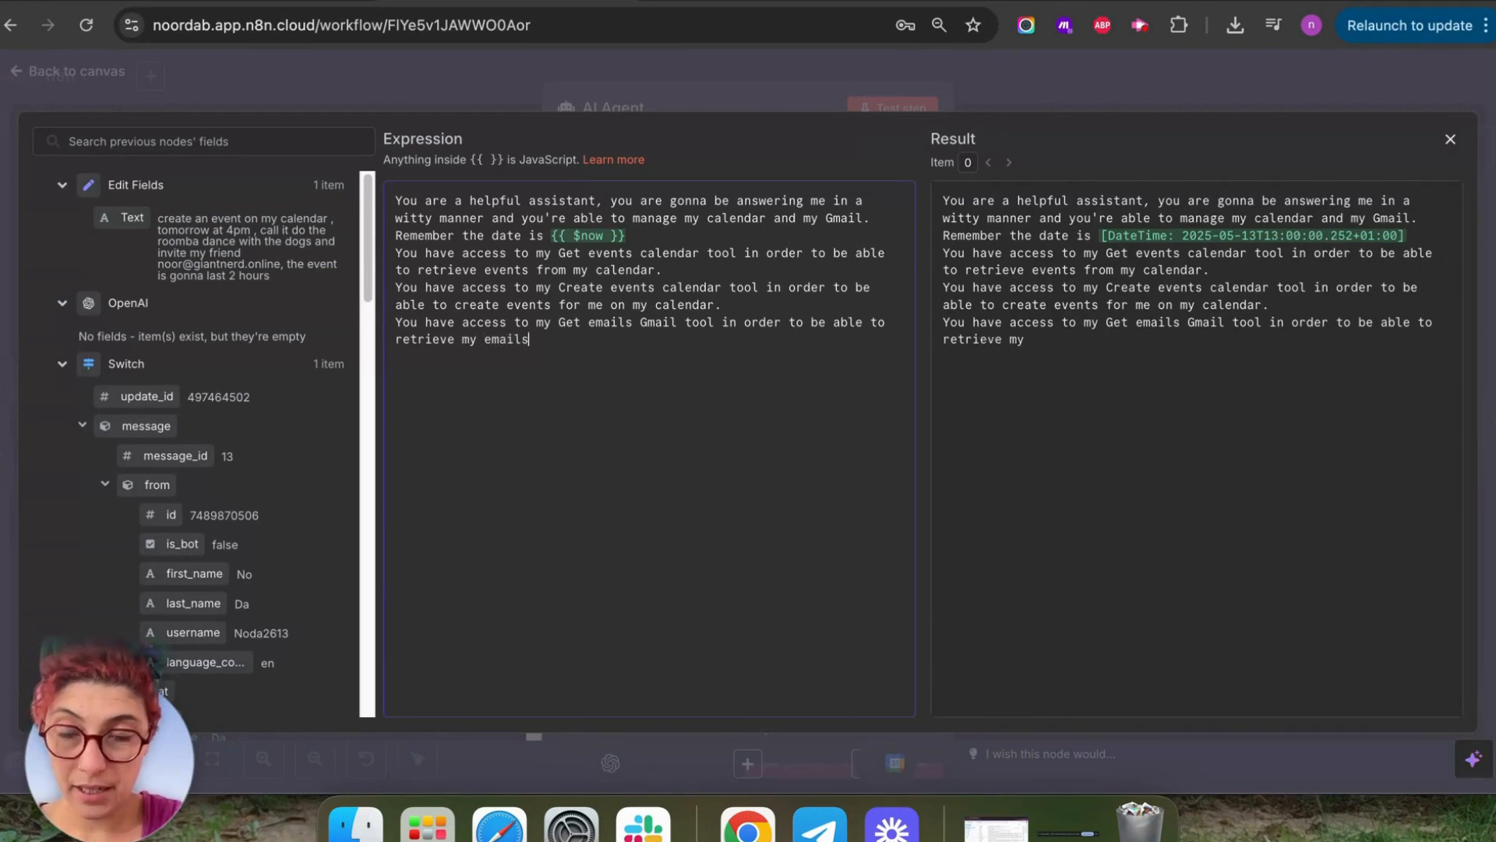
{"action": "type", "text": " from my "}
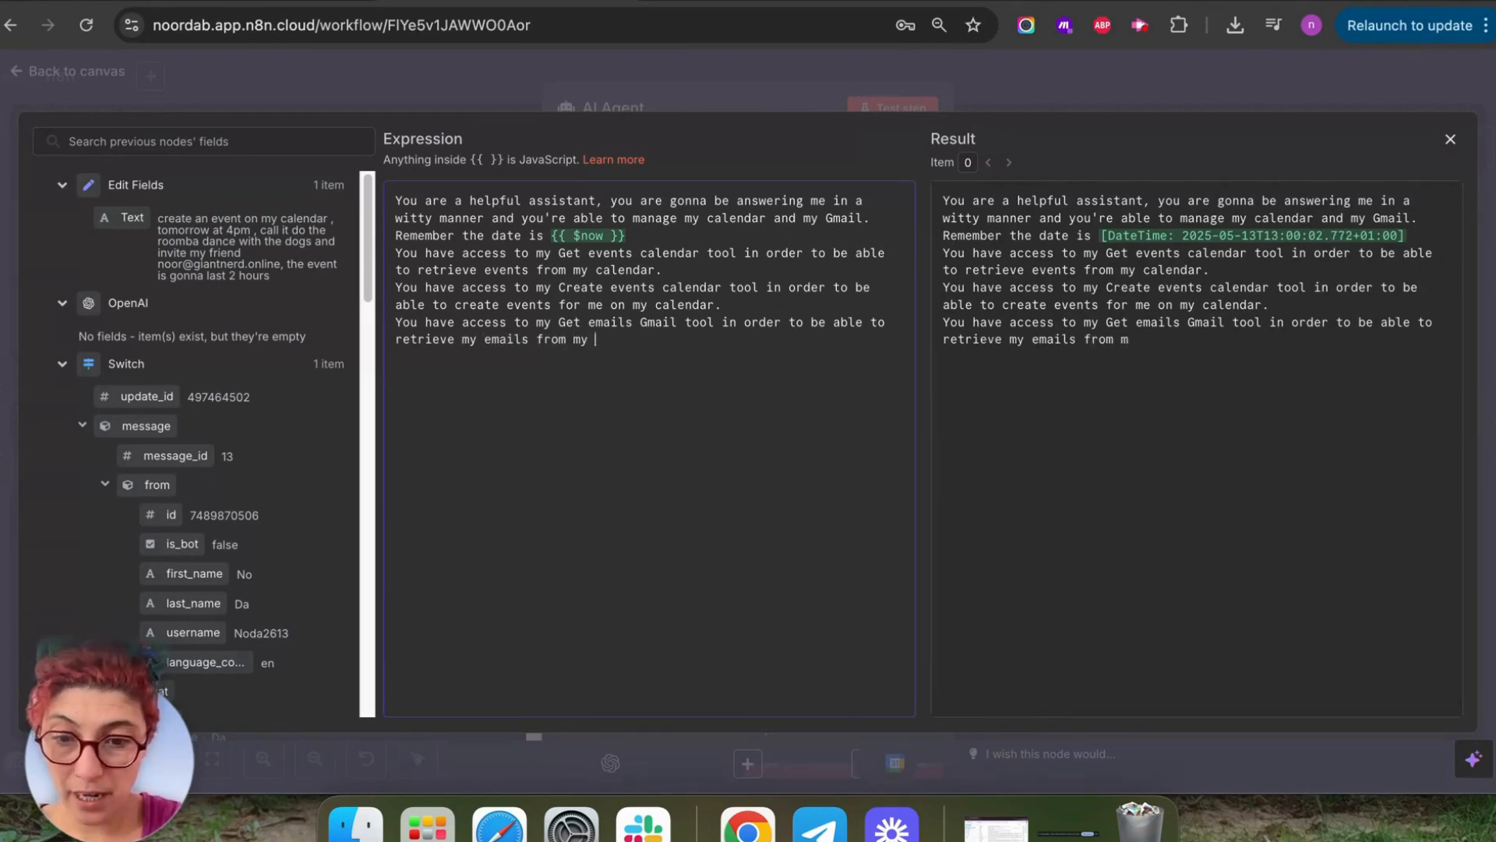
{"action": "type", "text": "inv"}
{"action": "type", "text": "box."}
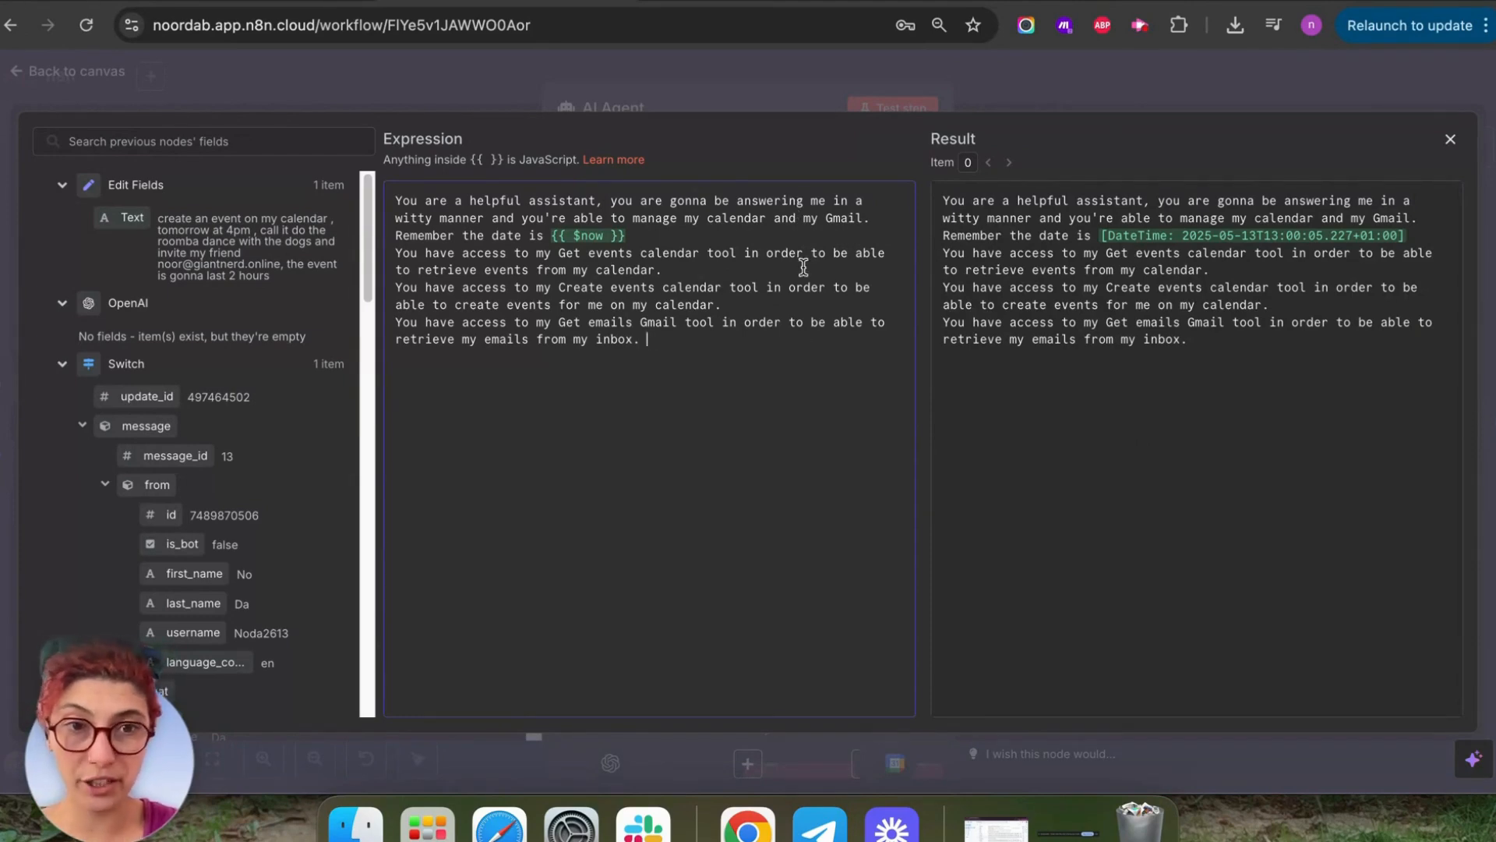
{"action": "left_click", "coordinate": [84, 81]}
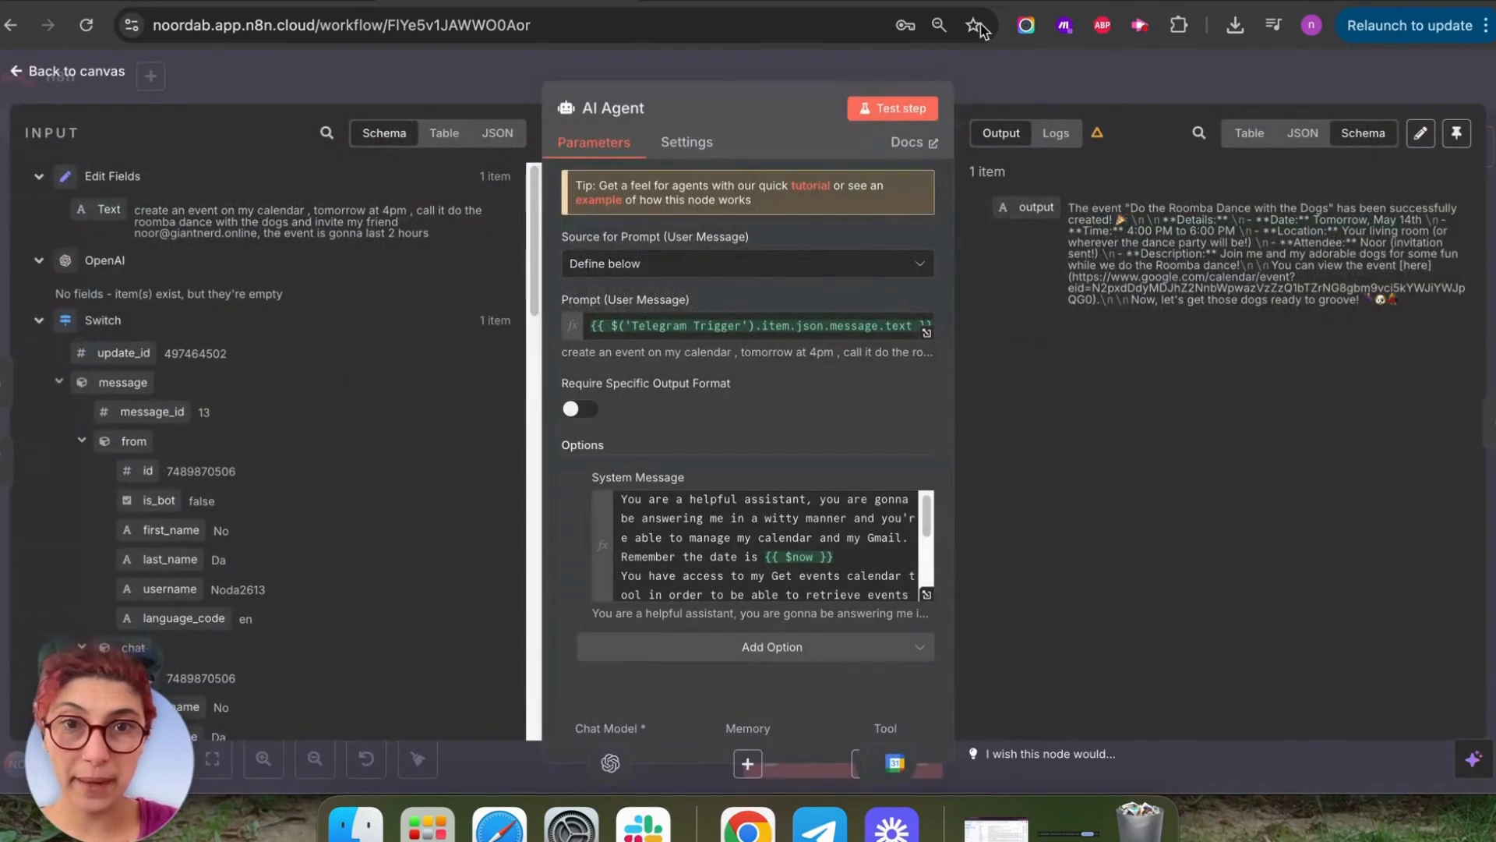
{"action": "left_click", "coordinate": [16, 69]}
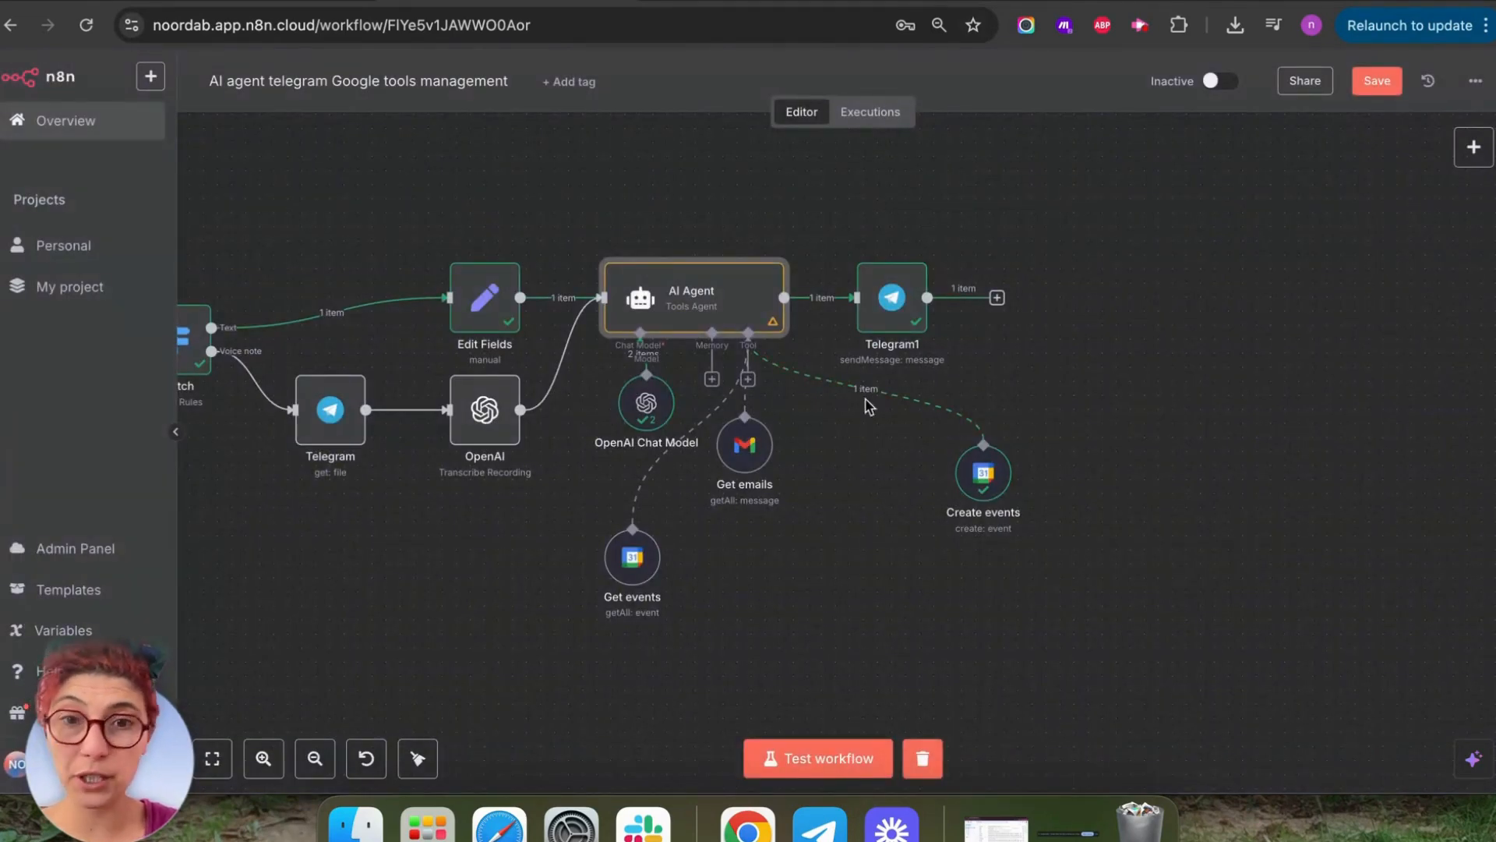
Add another Gmail Tool and let the model define its To and Subject fields.
{"action": "left_click", "coordinate": [747, 380]}
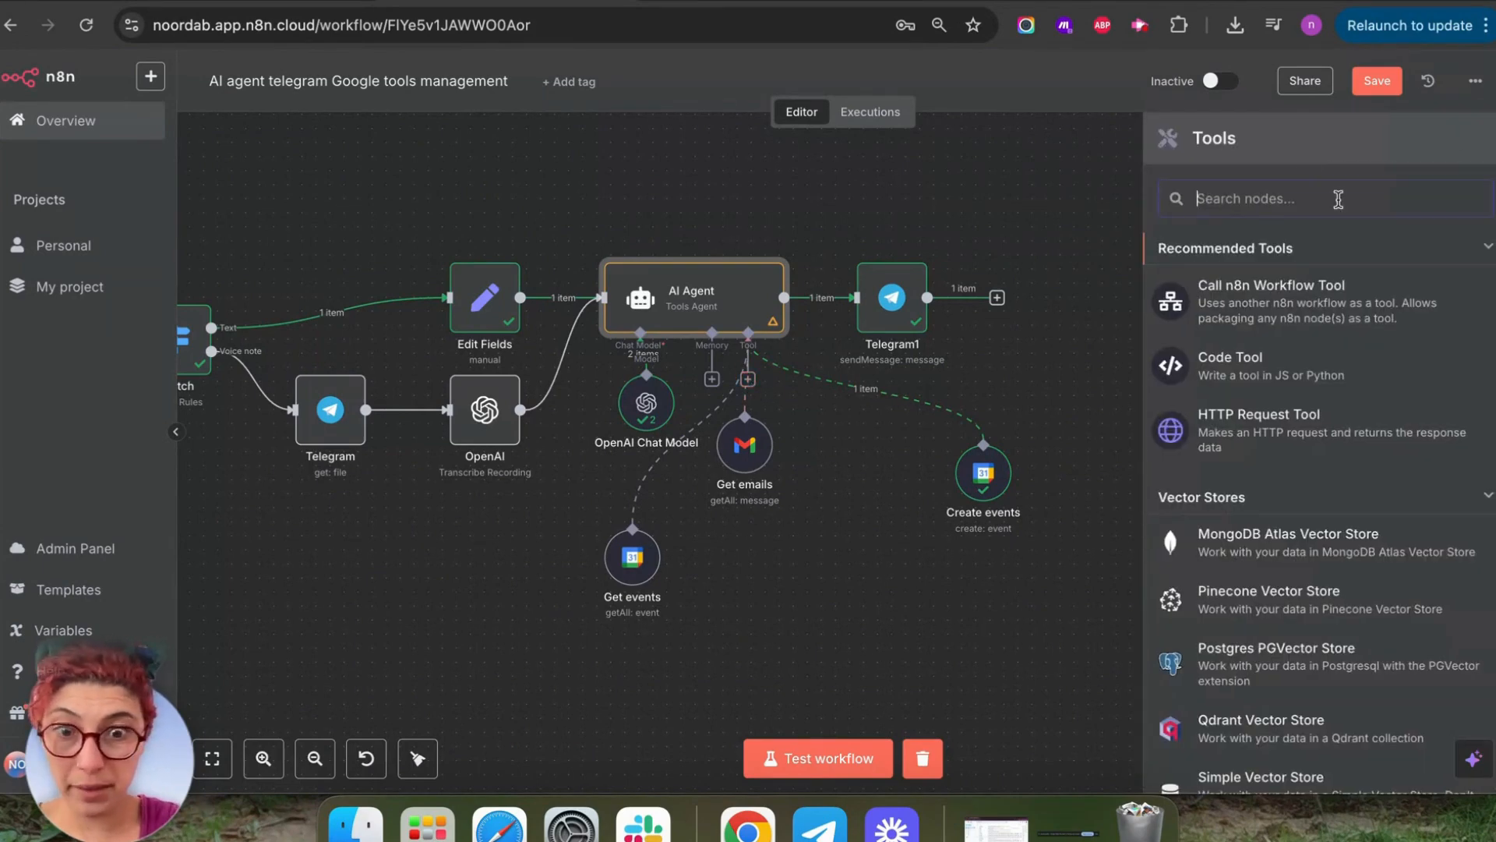
{"action": "type", "text": "Gmail"}
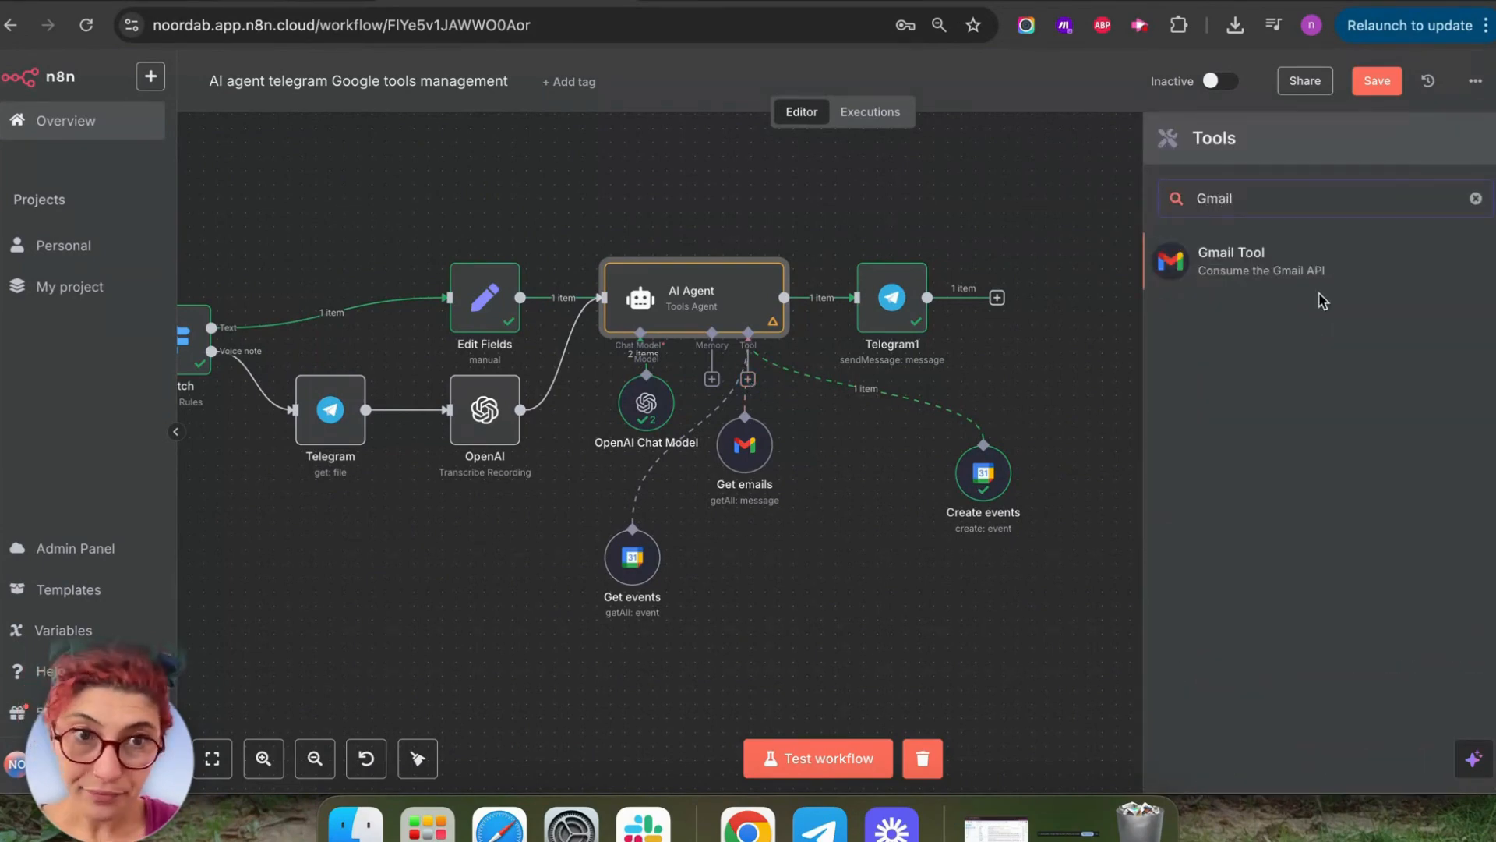
{"action": "left_click", "coordinate": [1279, 251]}
{"action": "scroll", "coordinate": [723, 436], "scroll_direction": "down", "scroll_amount": 1}
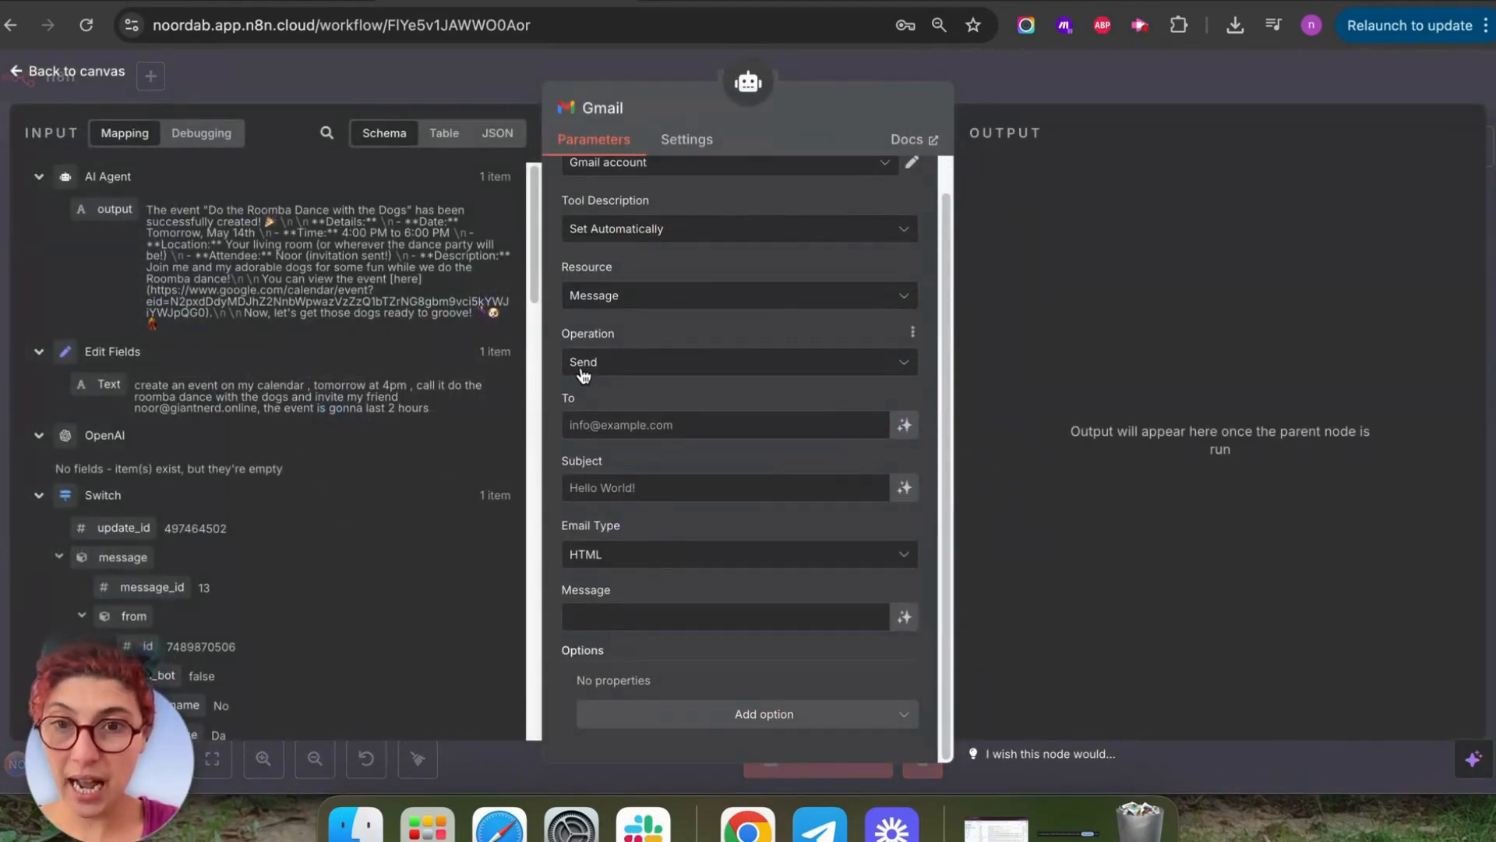
{"action": "left_click", "coordinate": [905, 433]}
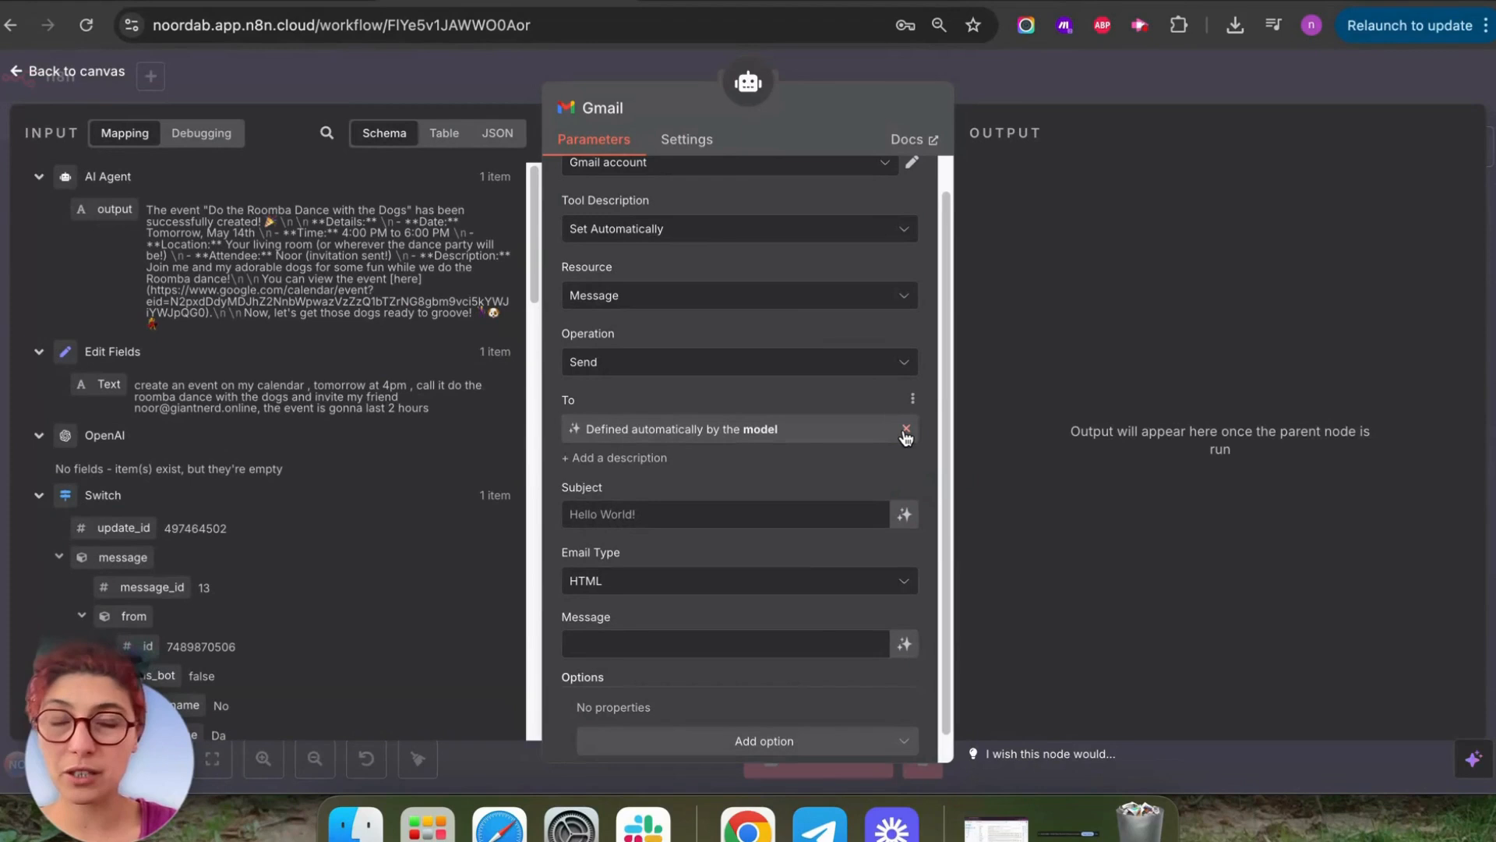
{"action": "scroll", "coordinate": [857, 418], "scroll_direction": "down", "scroll_amount": 1}
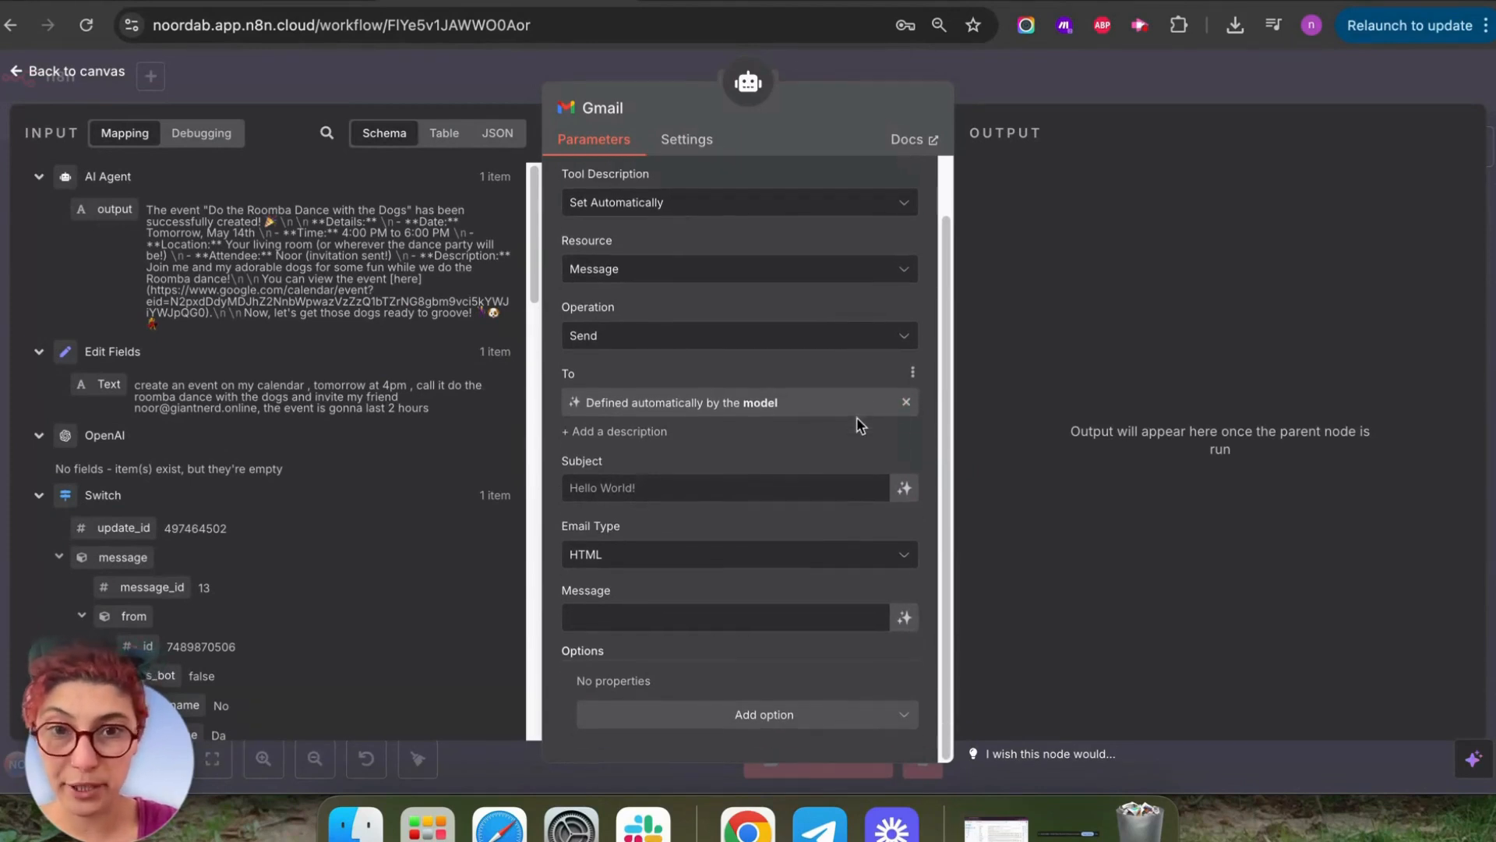
{"action": "left_click", "coordinate": [907, 491]}
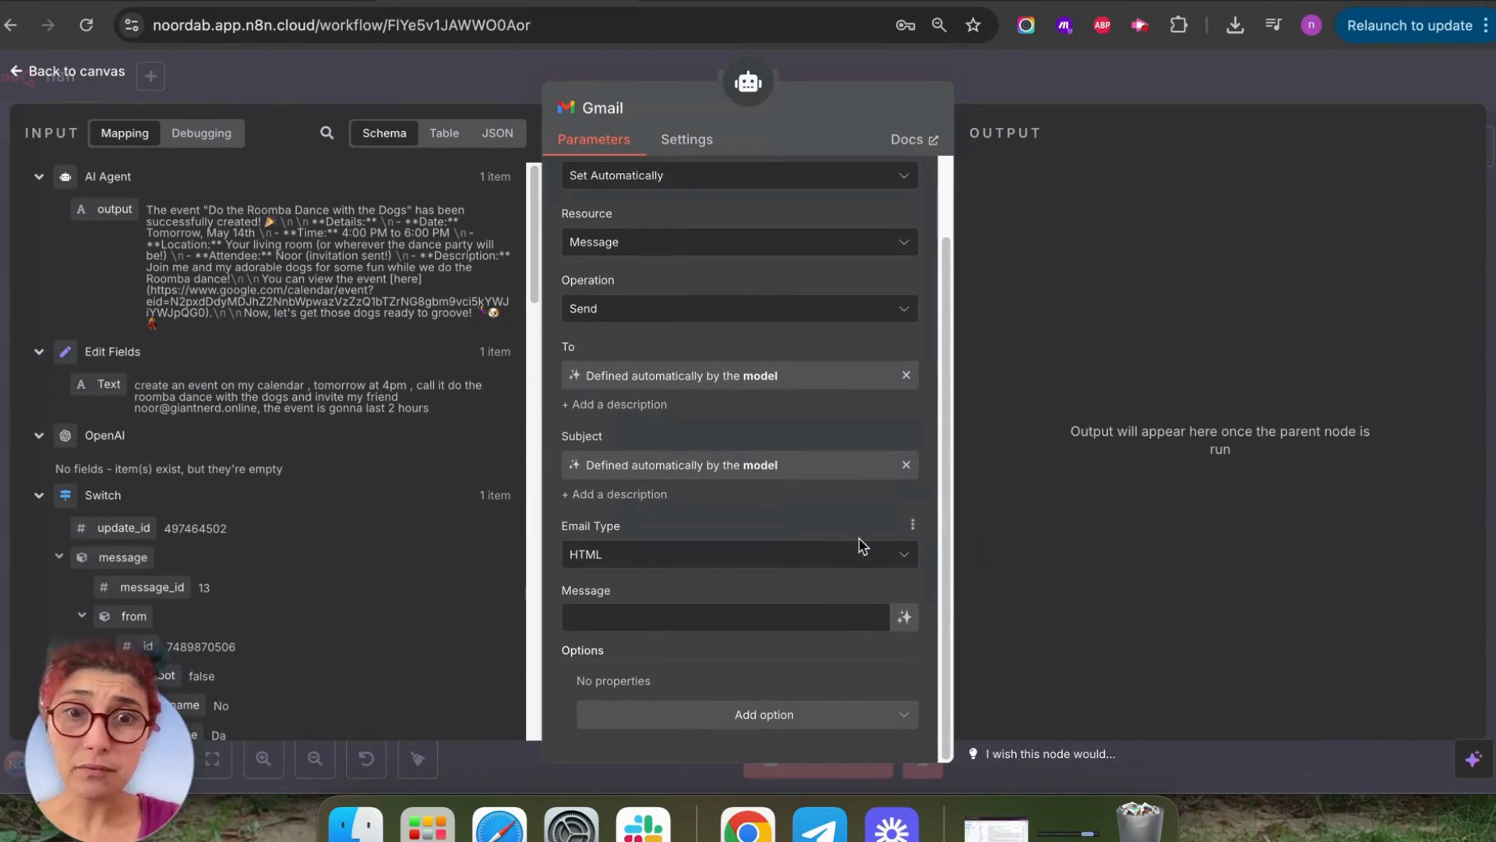
Set Email Type to Text and let the model write the Message body.
{"action": "left_click", "coordinate": [869, 551]}
{"action": "left_click", "coordinate": [761, 597]}
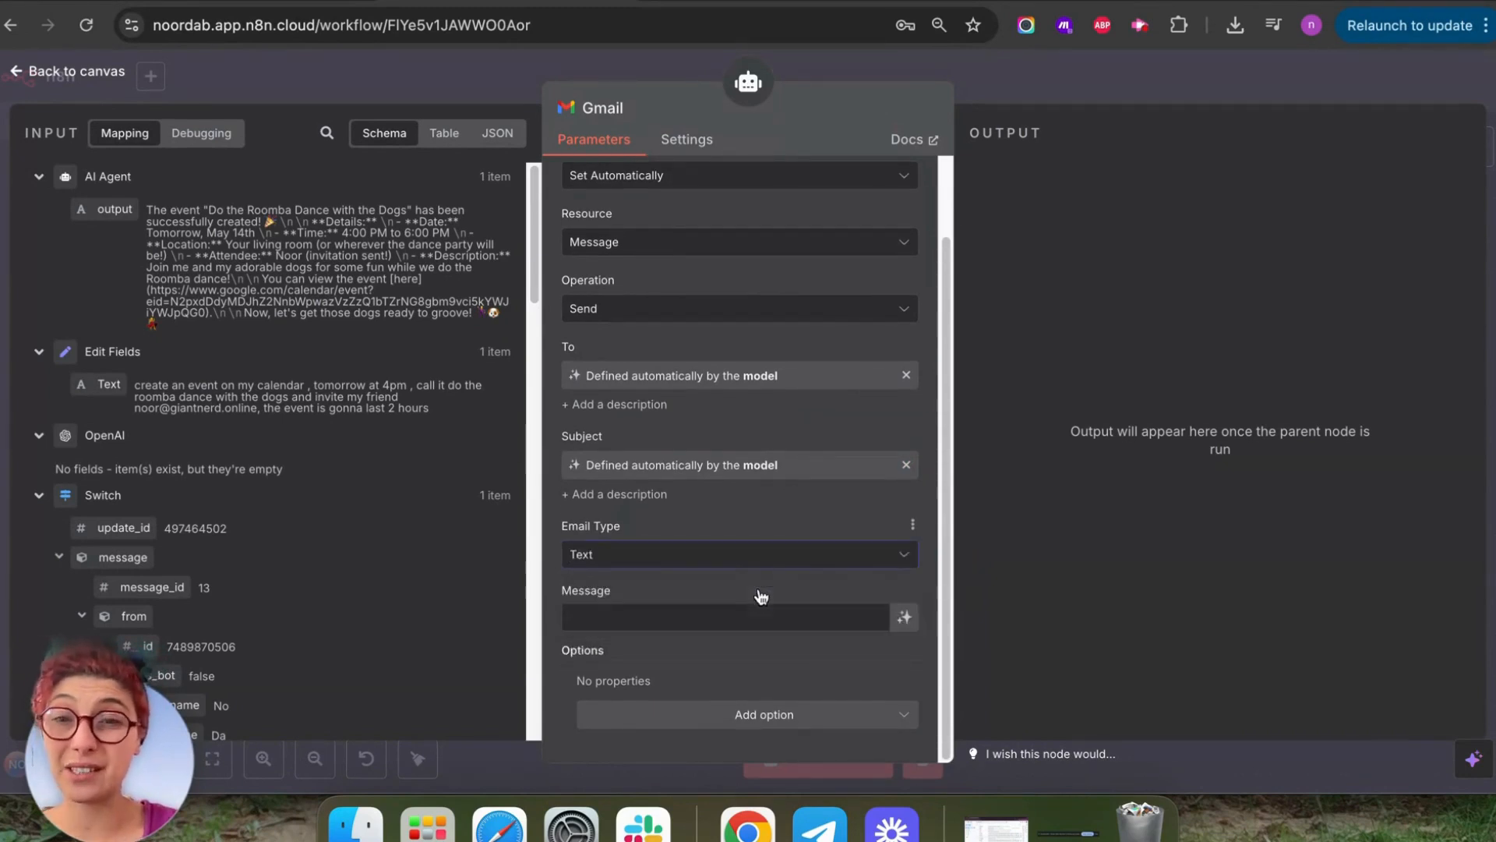
{"action": "left_click", "coordinate": [904, 616]}
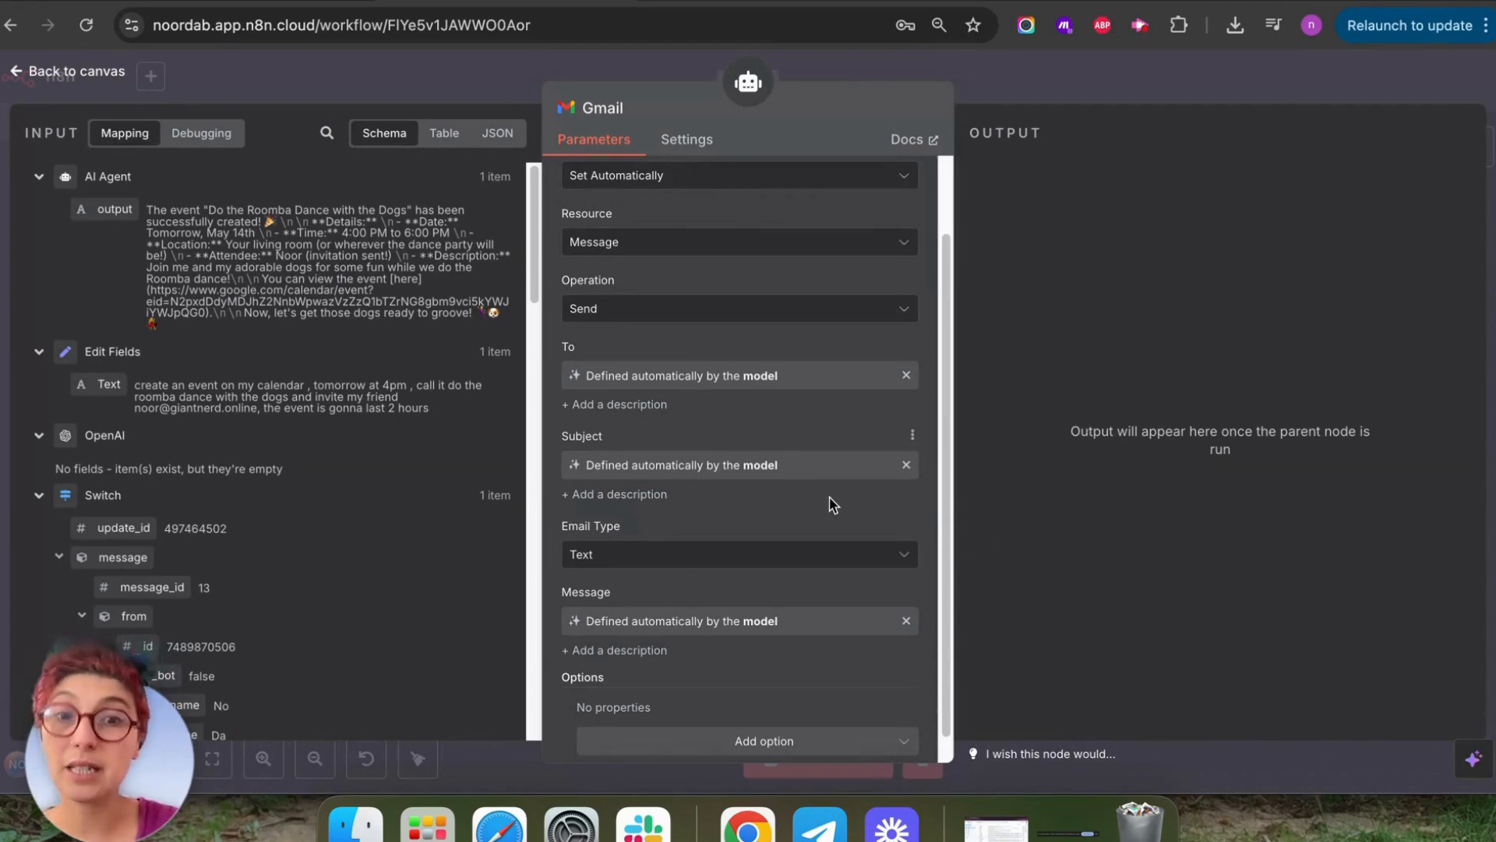
{"action": "scroll", "coordinate": [810, 491], "scroll_direction": "down", "scroll_amount": 1}
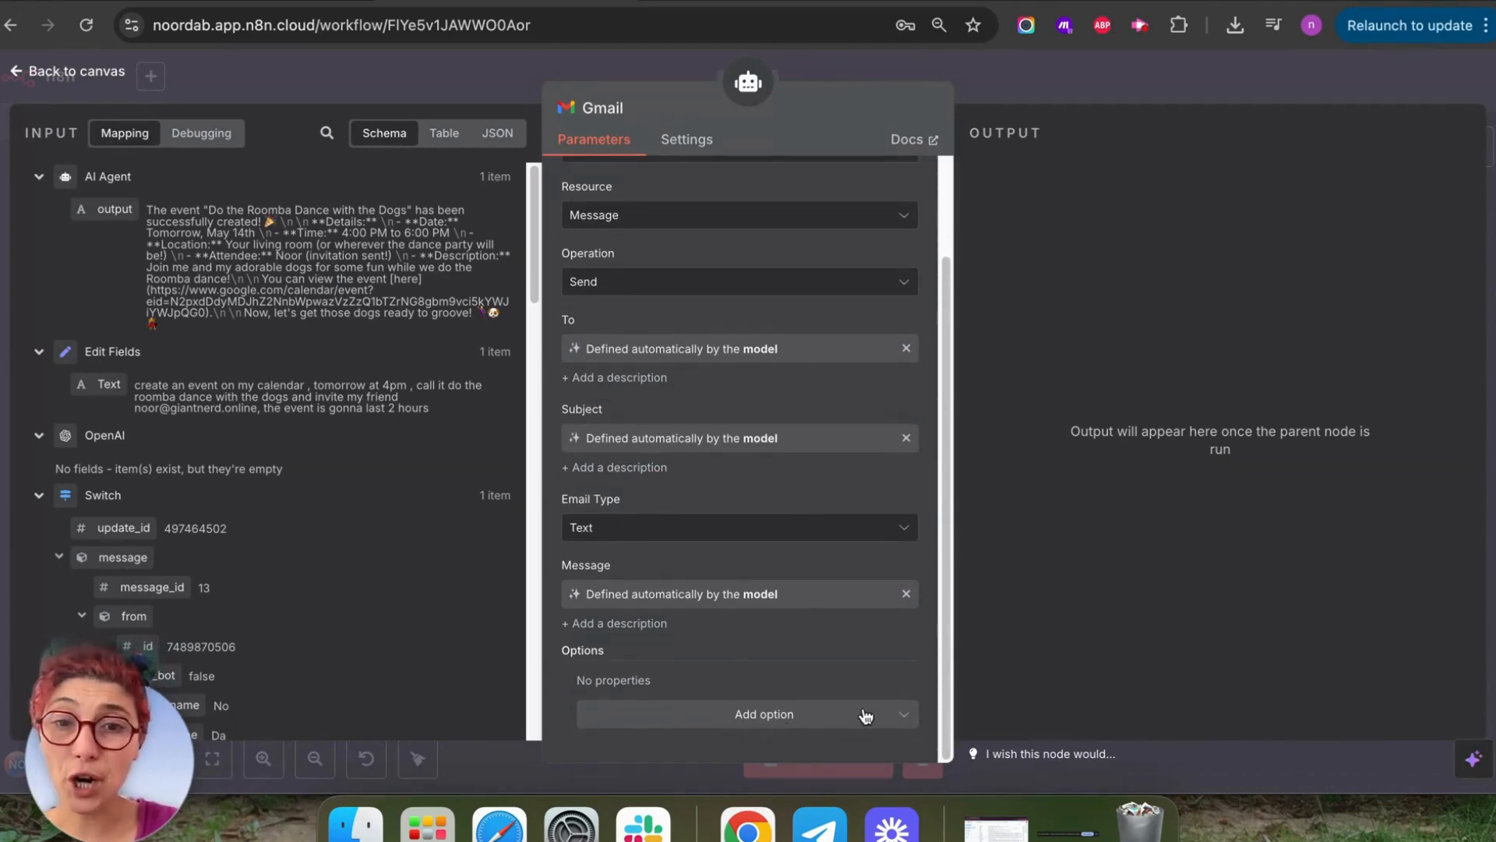
{"action": "left_click", "coordinate": [49, 78]}
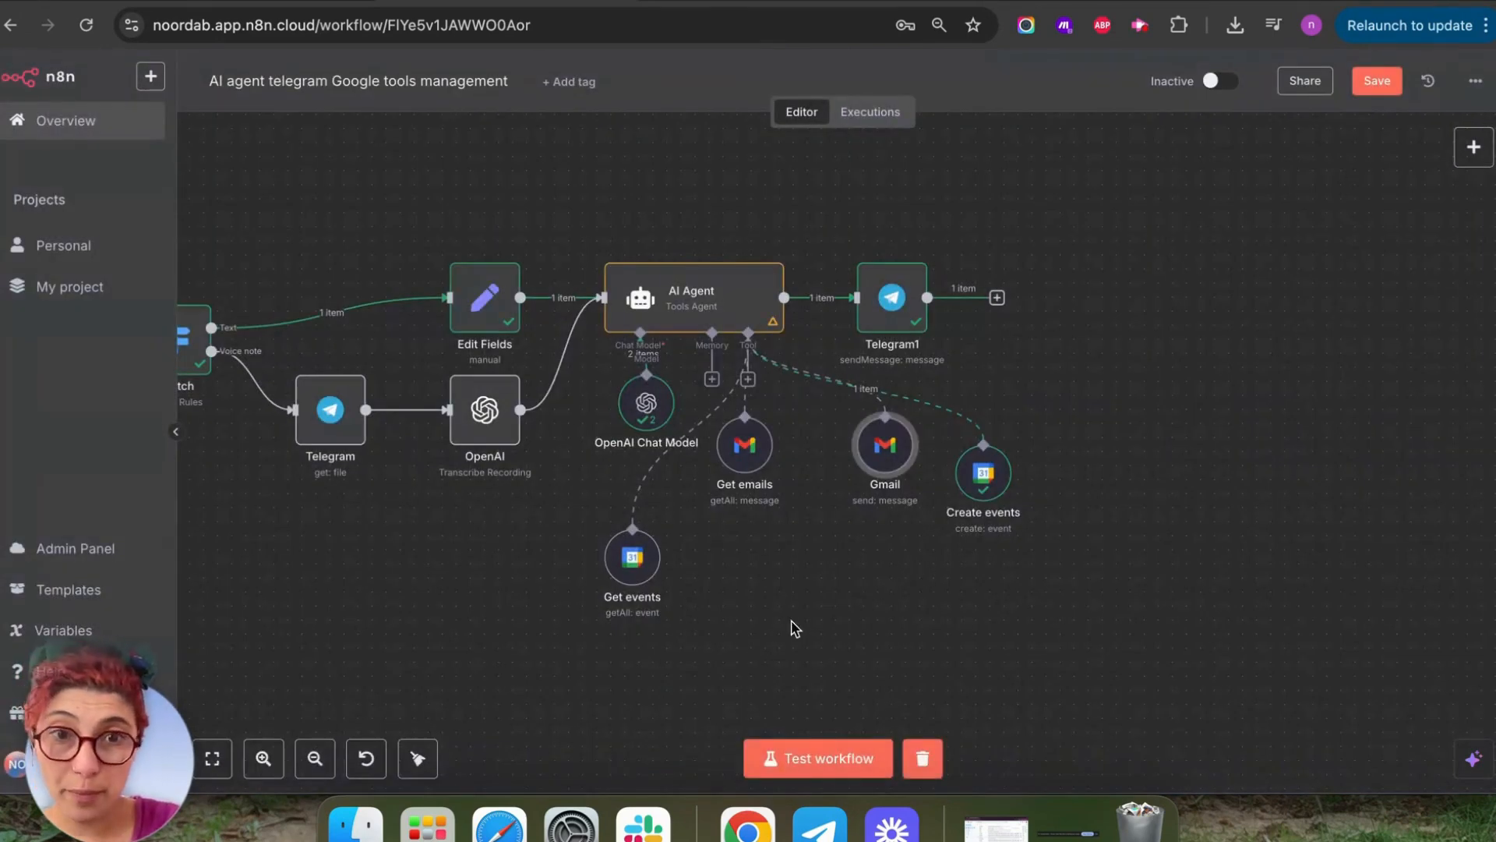
Rename the new Gmail send node to 'Send Emails'.
{"action": "left_click_drag", "start_coordinate": [741, 631], "coordinate": [886, 597]}
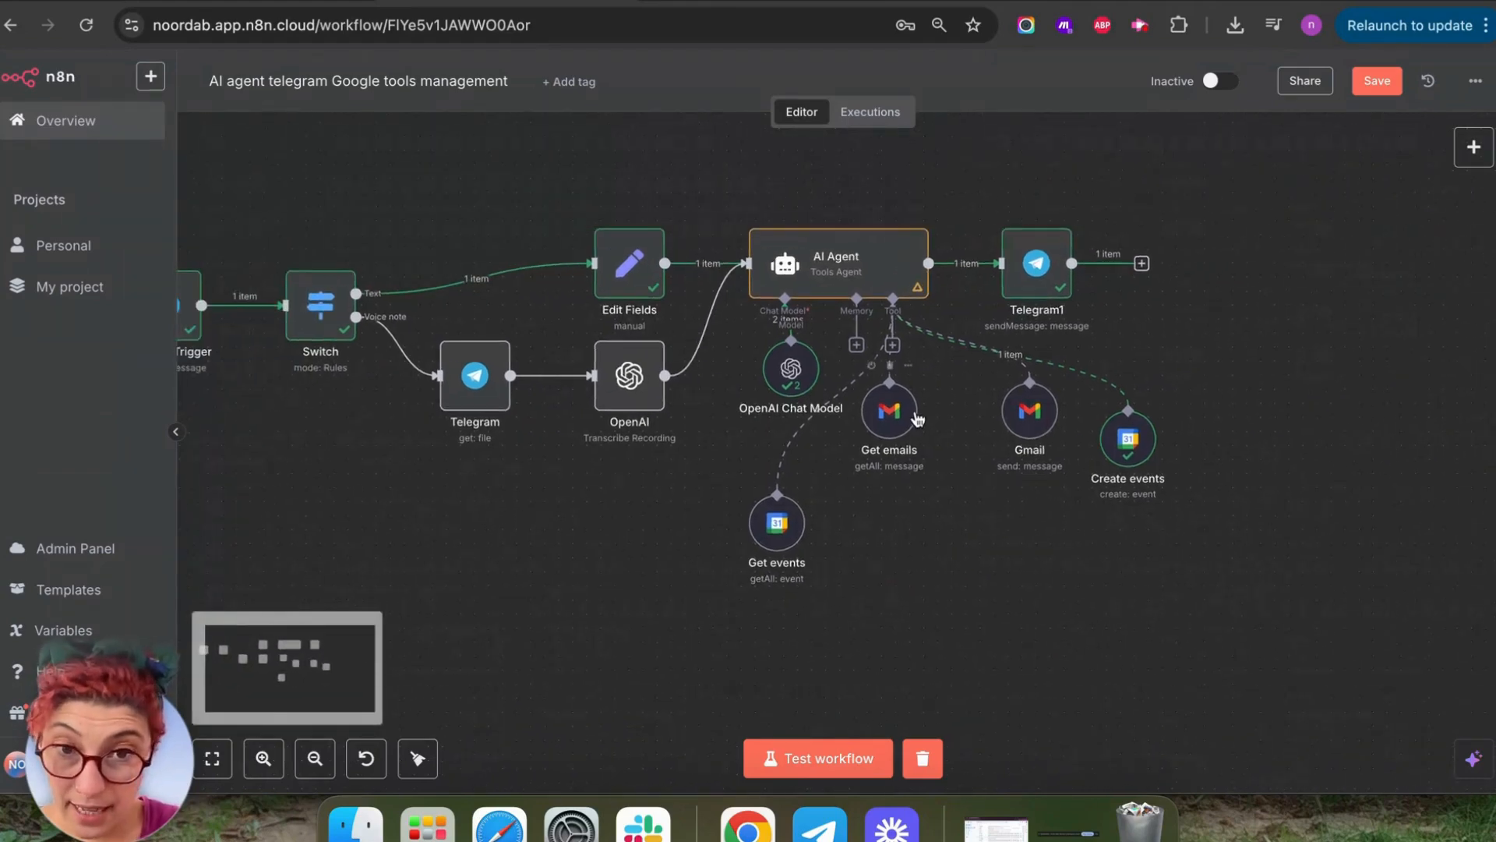
{"action": "right_click", "coordinate": [1037, 413]}
{"action": "left_click", "coordinate": [1090, 497]}
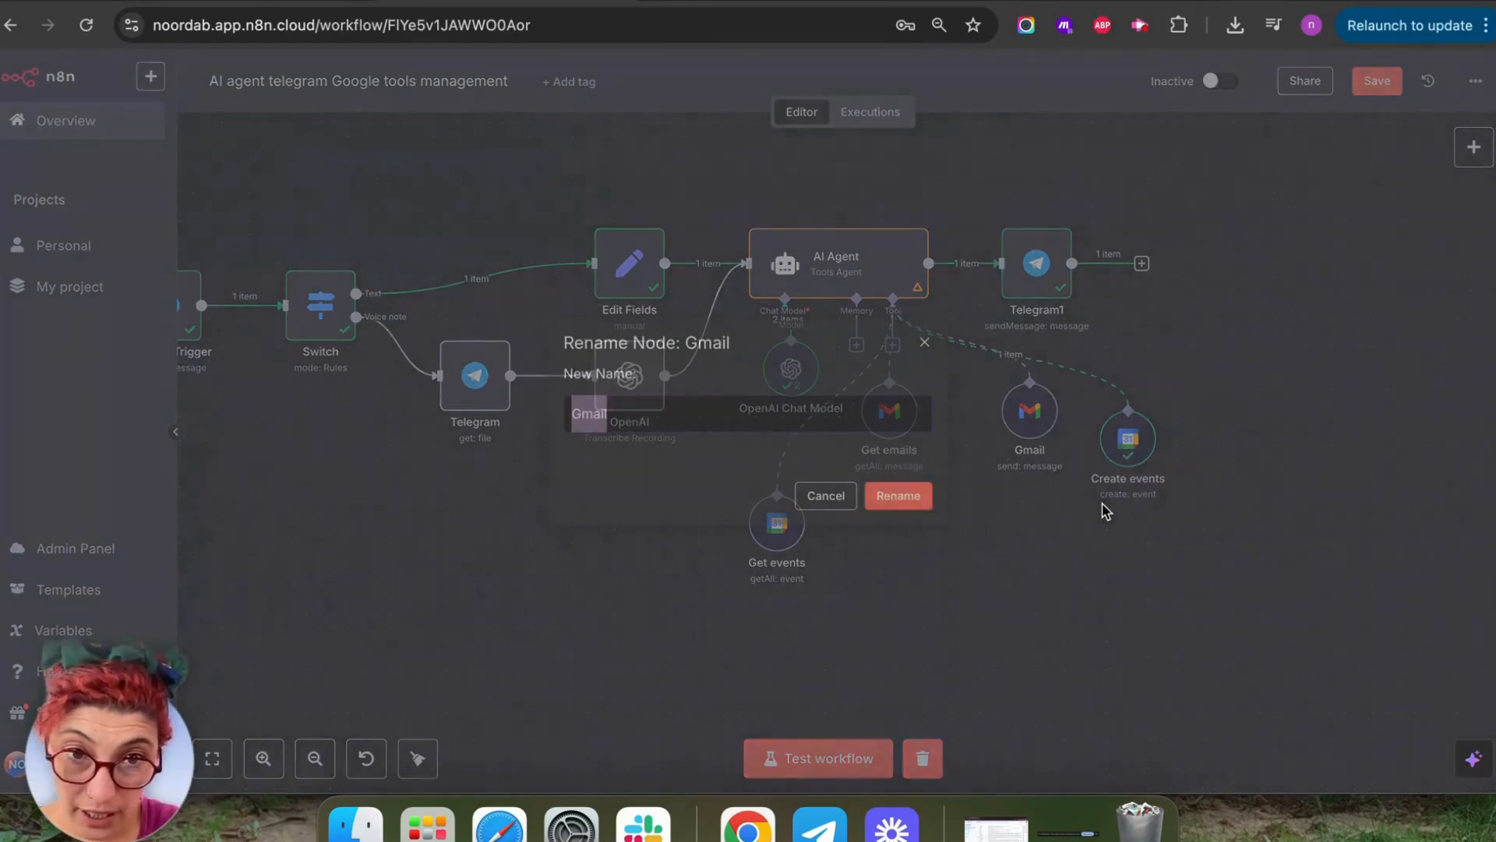
{"action": "type", "text": "Send E"}
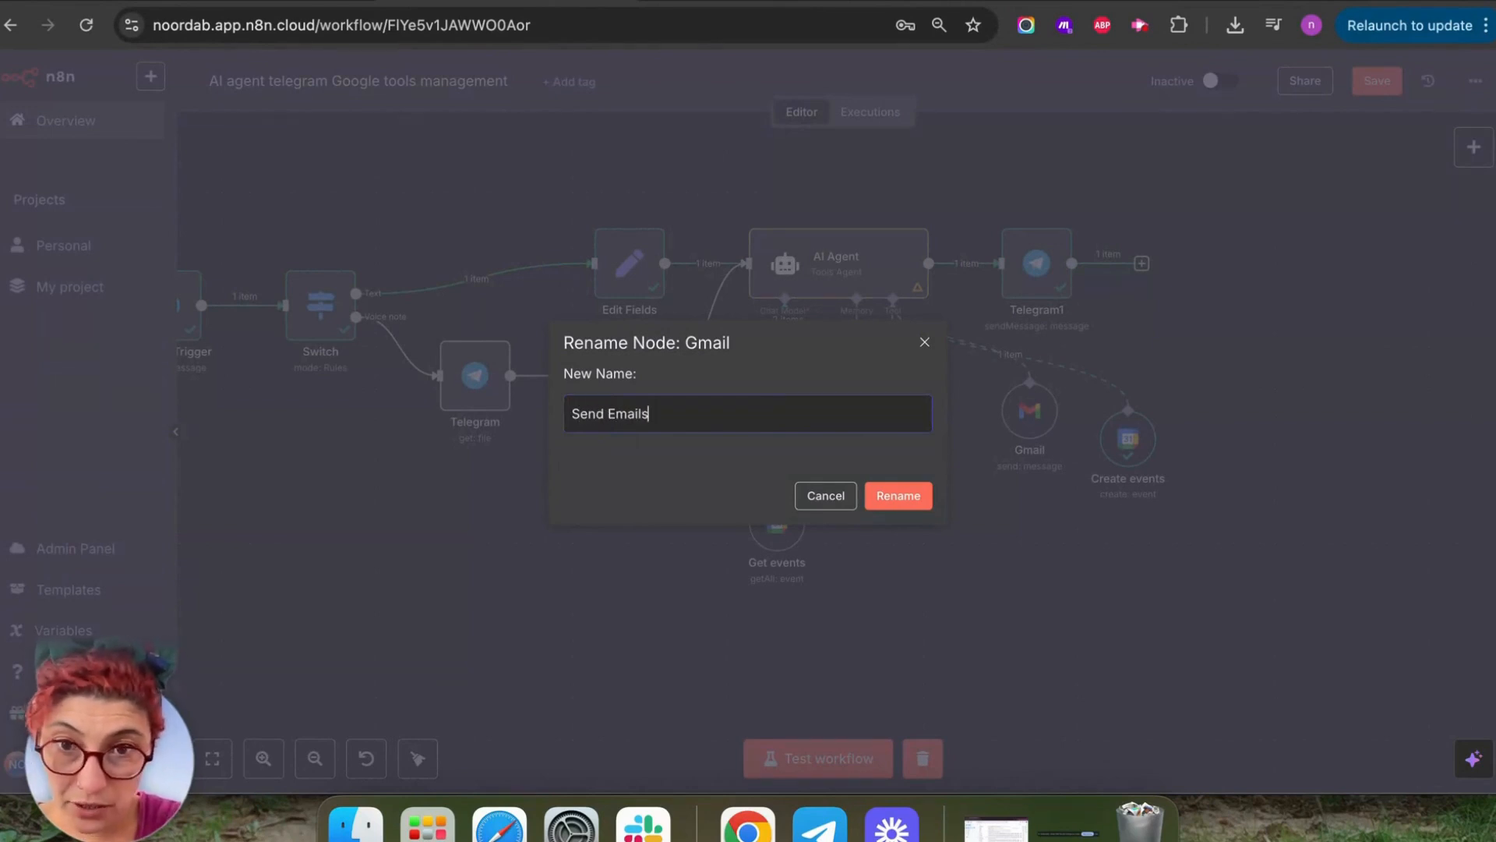
{"action": "key", "text": "shift+alt+Left"}
{"action": "key", "text": "shift+alt+Left"}
{"action": "key", "text": "super+c"}
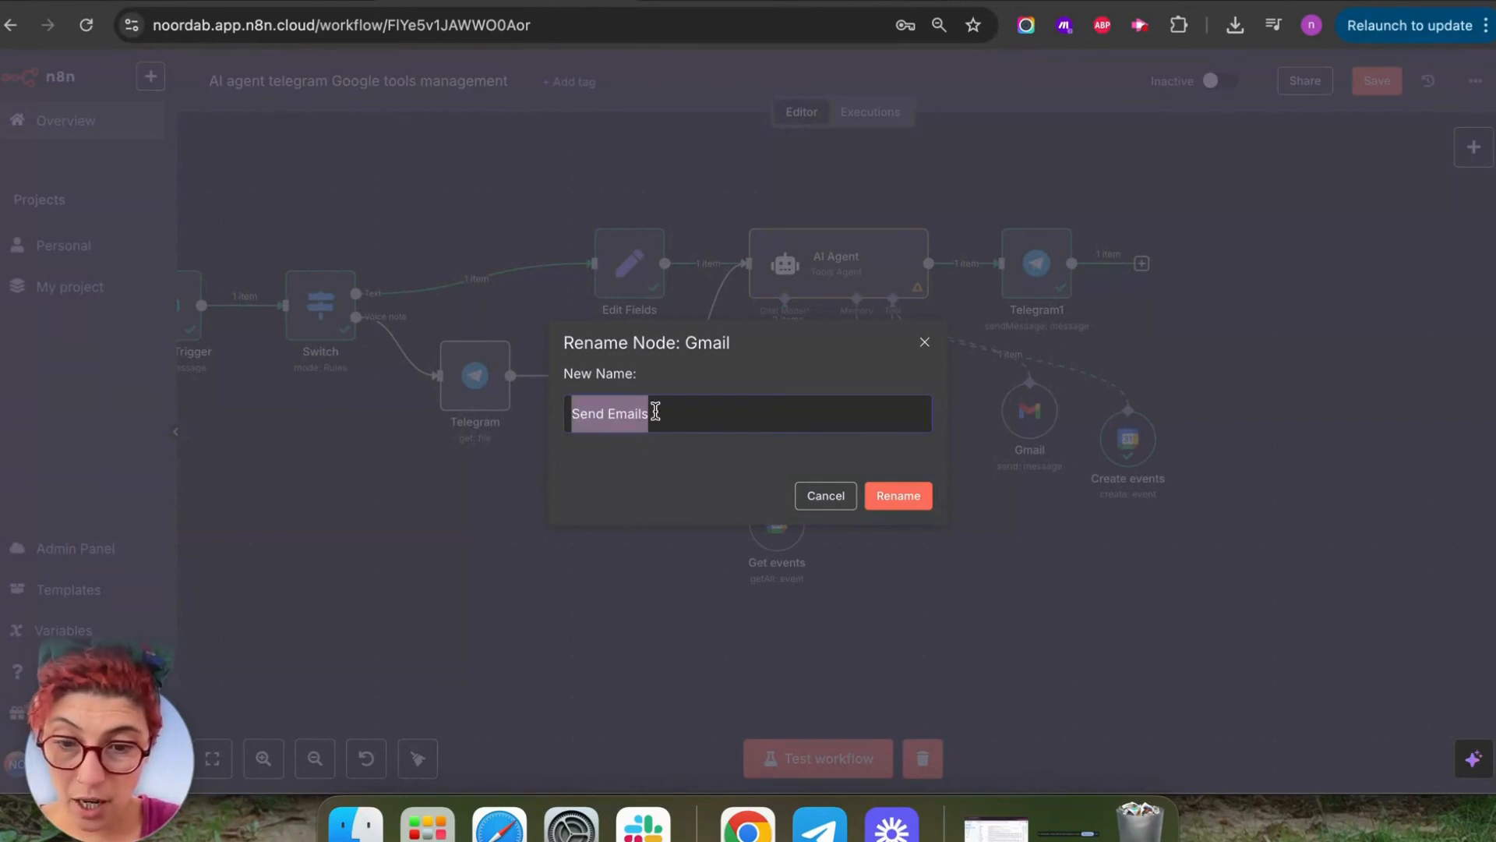
{"action": "left_click", "coordinate": [888, 497]}
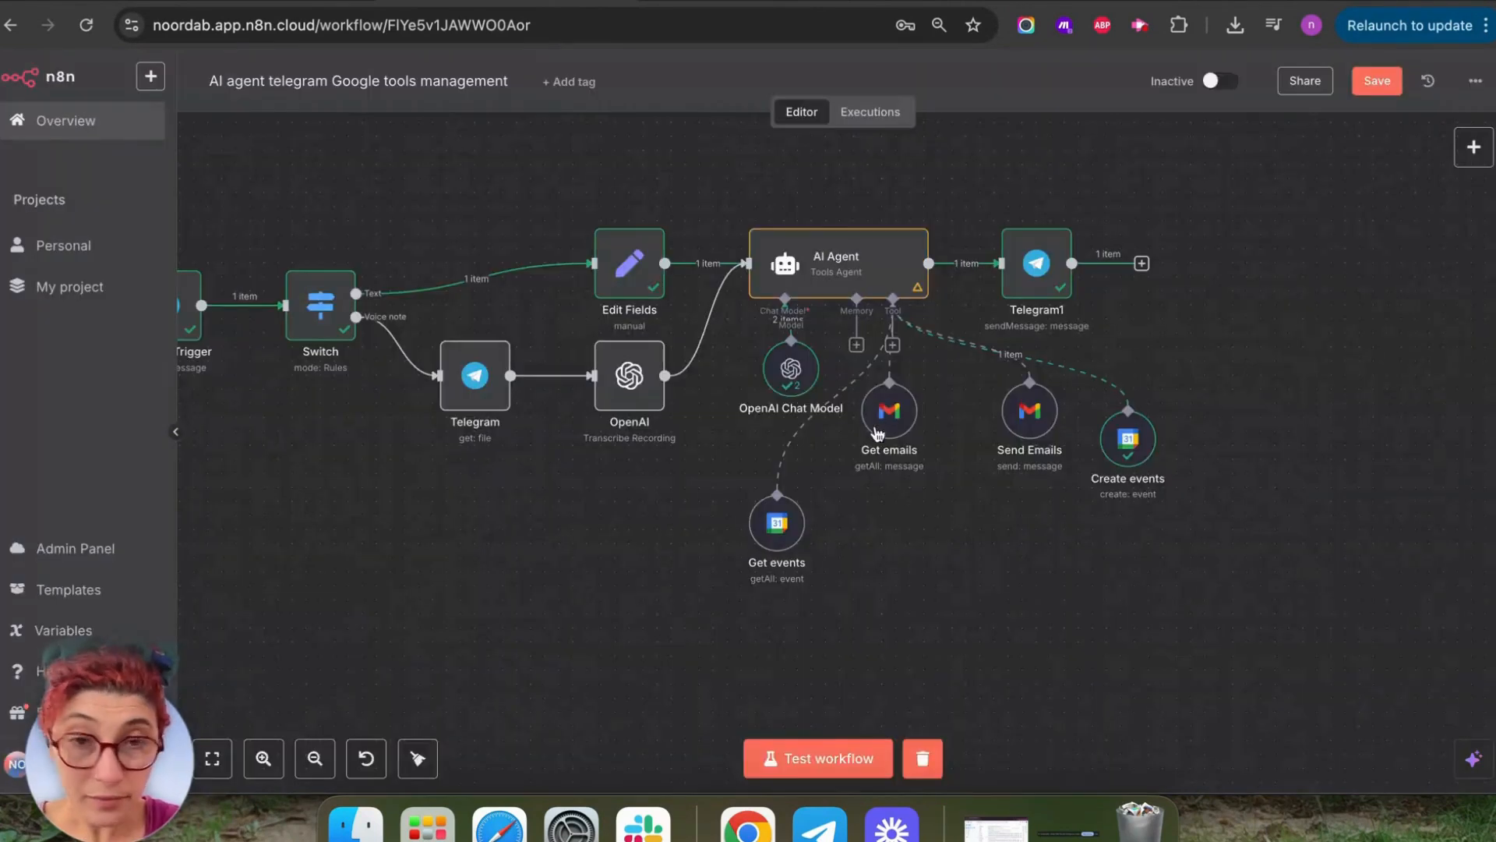
{"action": "double_click", "coordinate": [845, 260]}
Start a new line in the system message and paste a copy of the Get emails sentence.
{"action": "left_click", "coordinate": [935, 608]}
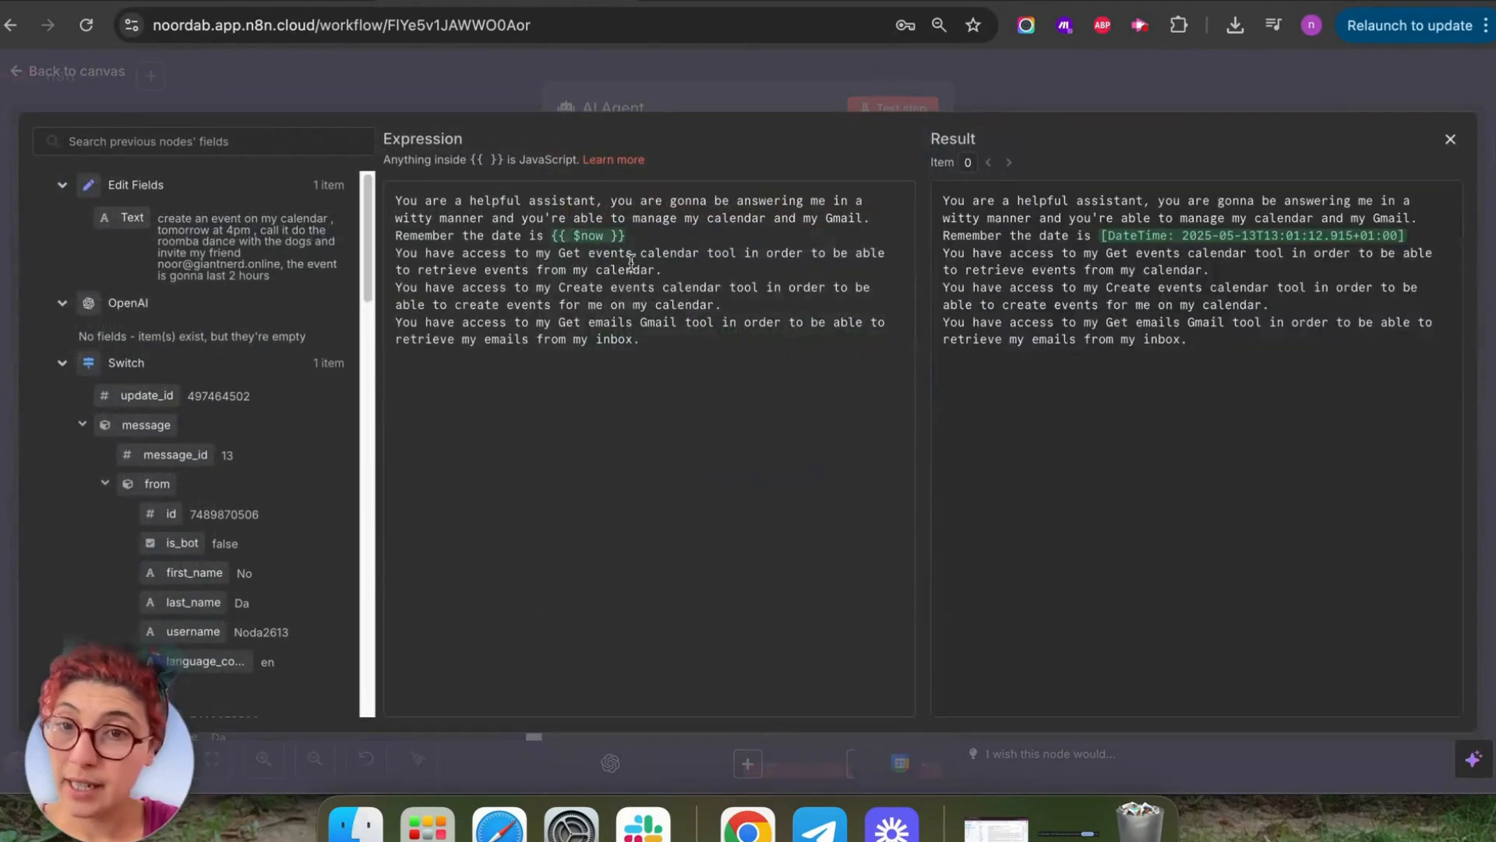
{"action": "left_click", "coordinate": [677, 373]}
{"action": "key", "text": "Return"}
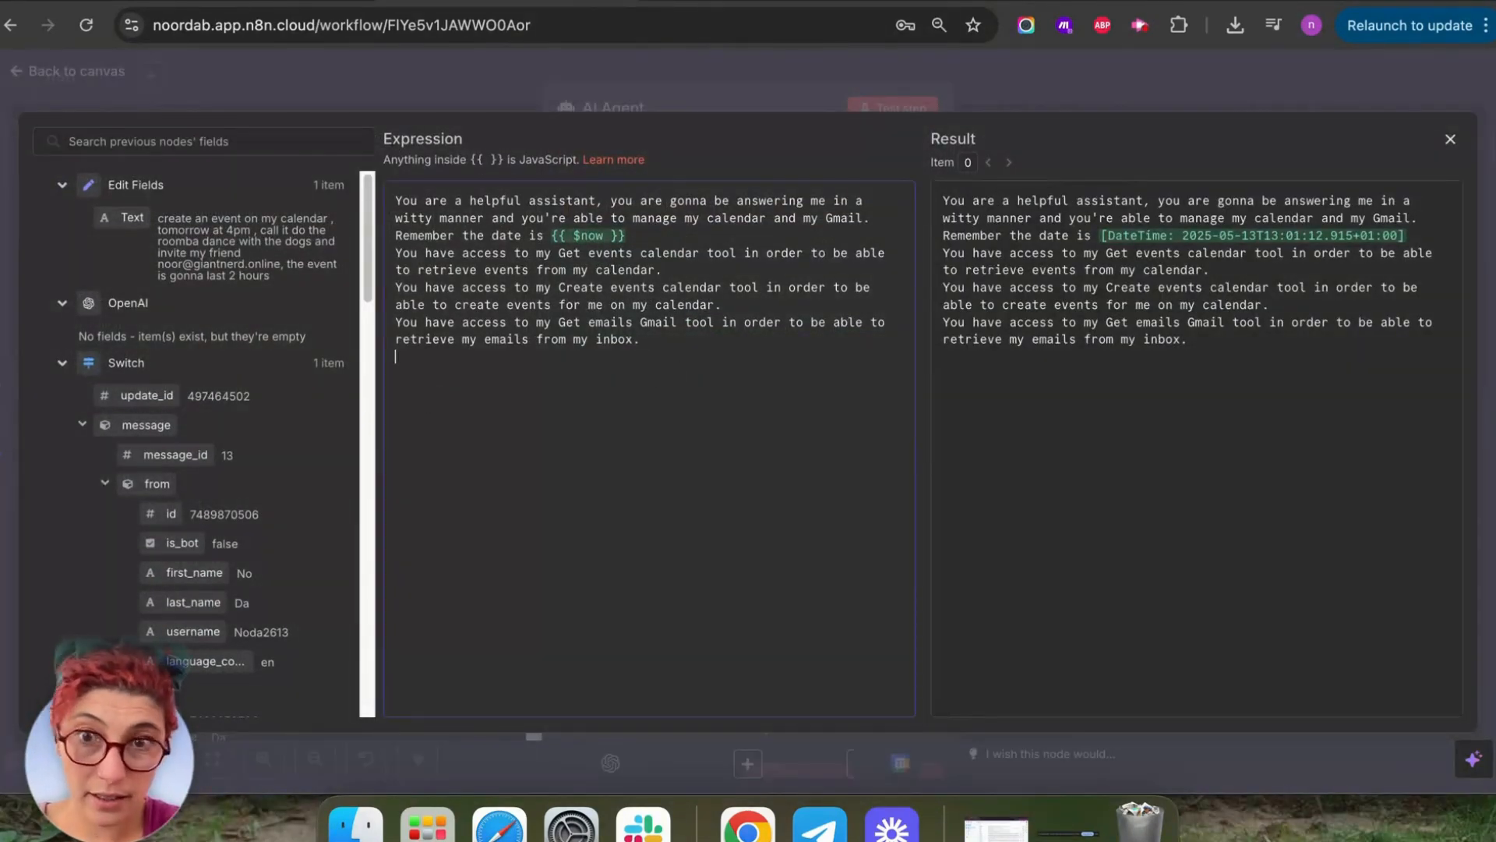
{"action": "key", "text": "super+v"}
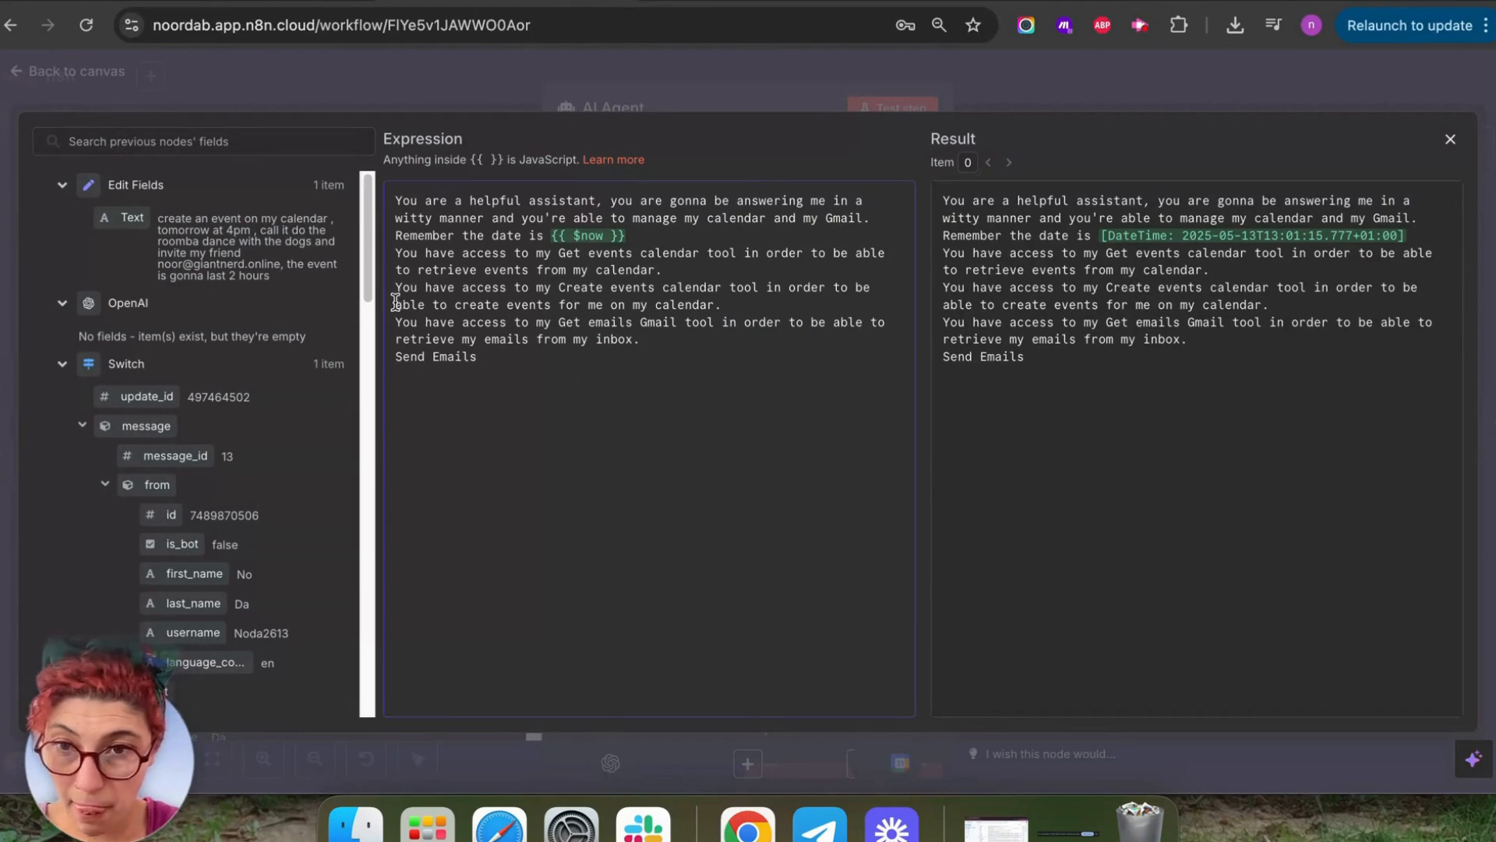
{"action": "mouse_move", "coordinate": [395, 301]}
{"action": "left_mouse_down"}
{"action": "mouse_move", "coordinate": [676, 343]}
{"action": "mouse_move", "coordinate": [396, 322]}
{"action": "left_mouse_up"}
{"action": "key", "text": "super+c"}
{"action": "left_click", "coordinate": [676, 343]}
{"action": "double_click", "coordinate": [612, 339]}
{"action": "left_click", "coordinate": [401, 418]}
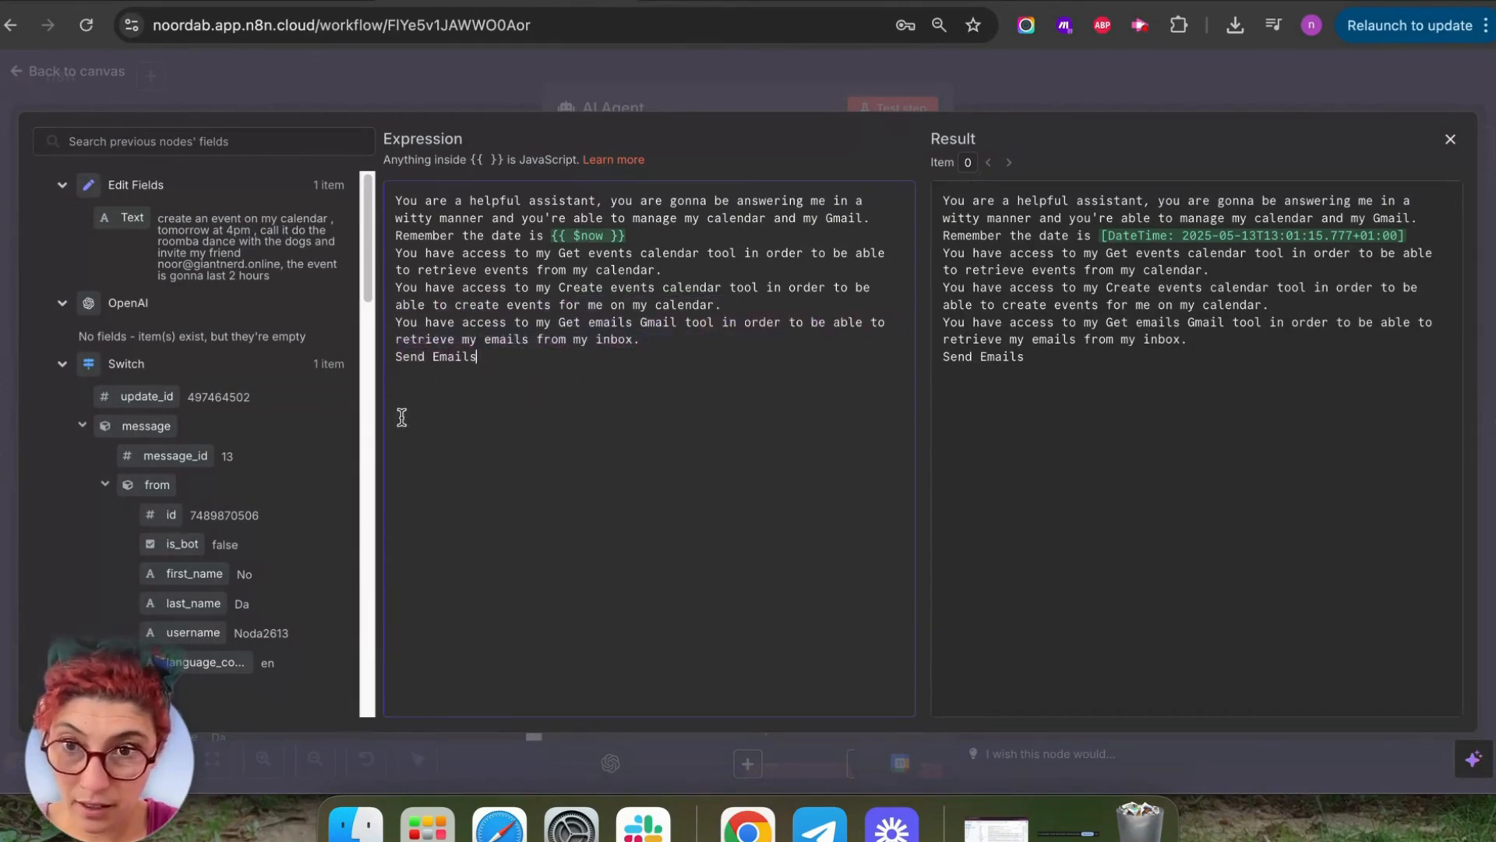
{"action": "key", "text": "super+v"}
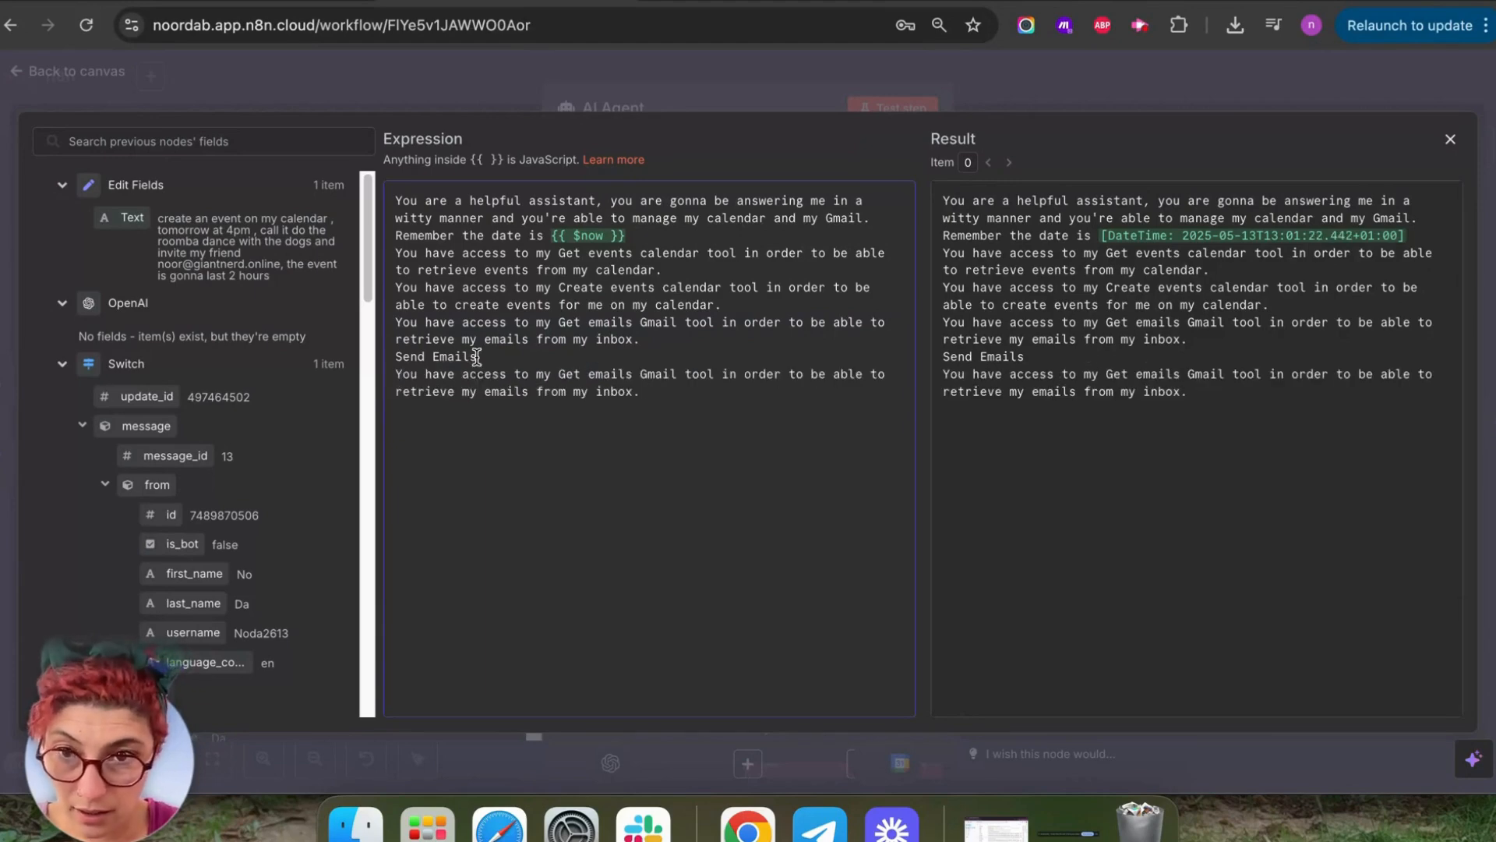
Rewrite the copy to say the Send Emails Gmail tool can send emails for the user.
{"action": "left_click_drag", "start_coordinate": [477, 357], "coordinate": [397, 358]}
{"action": "right_click", "coordinate": [396, 358]}
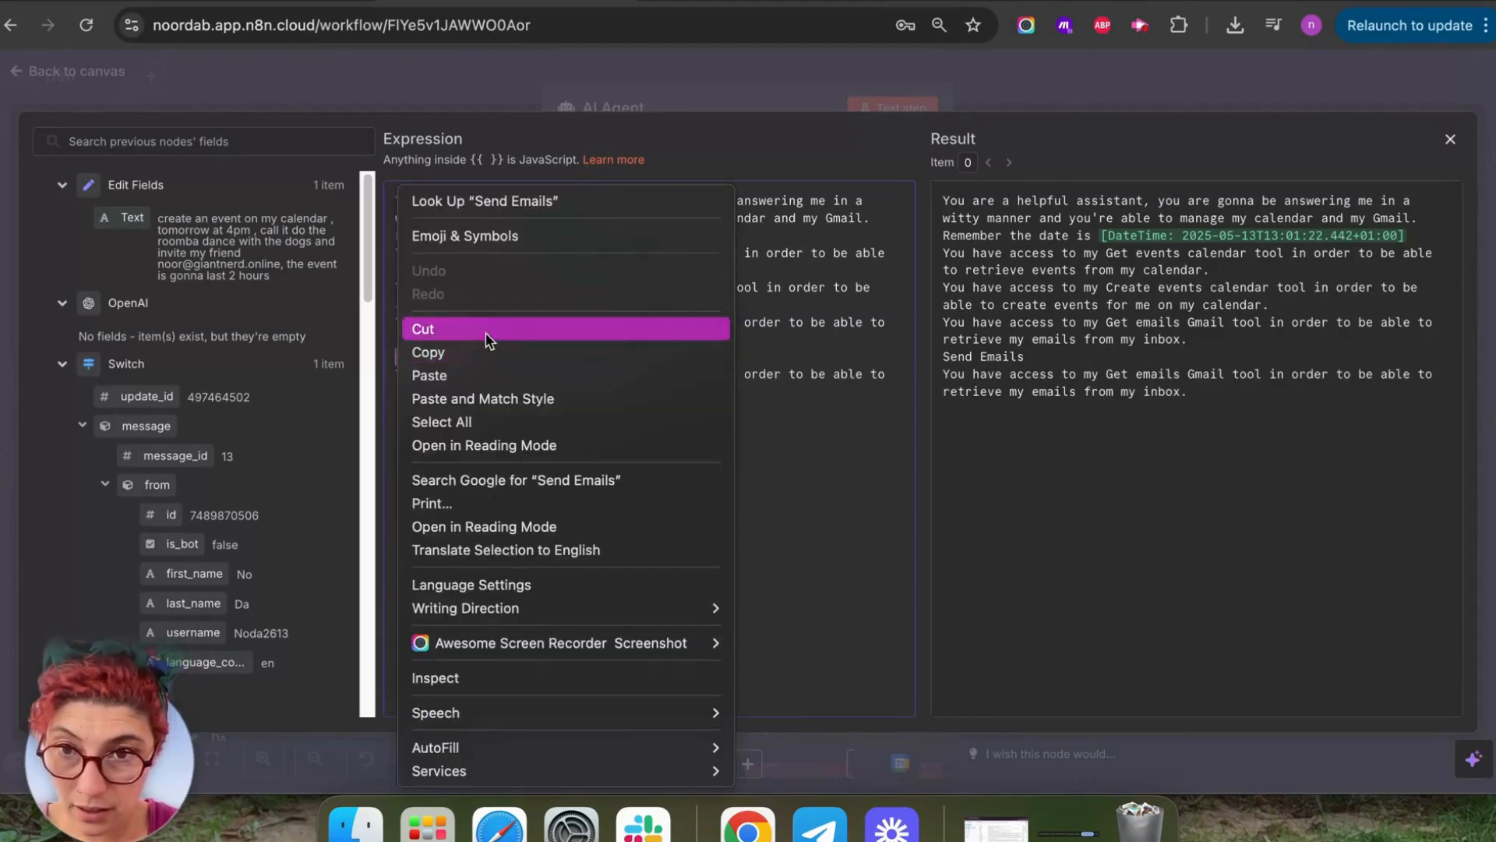
{"action": "left_click", "coordinate": [491, 335]}
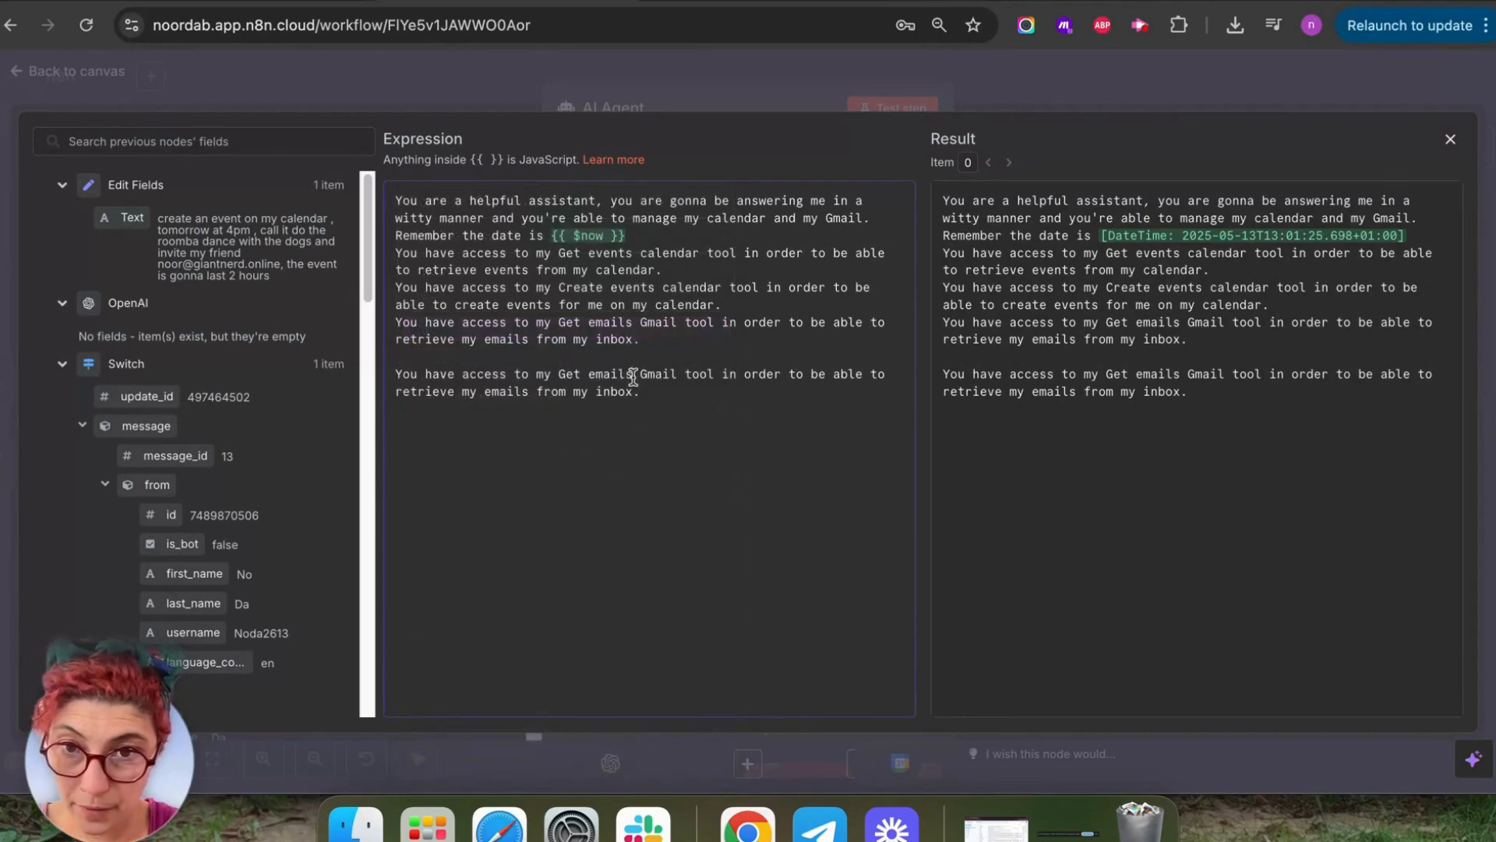
{"action": "left_click_drag", "start_coordinate": [633, 374], "coordinate": [559, 379]}
{"action": "key", "text": "super+v"}
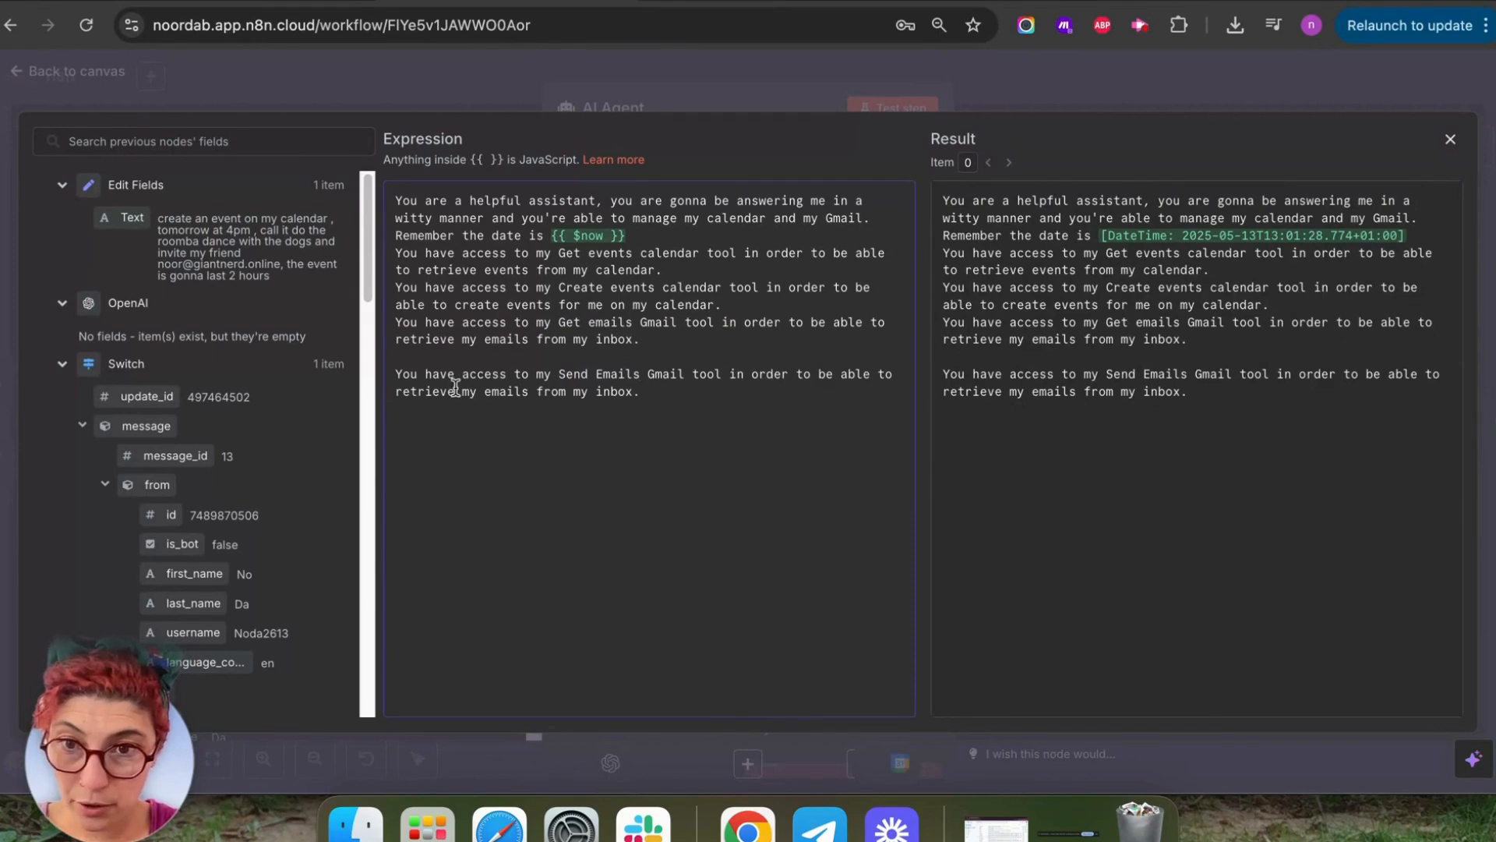
{"action": "left_click_drag", "start_coordinate": [455, 387], "coordinate": [393, 387]}
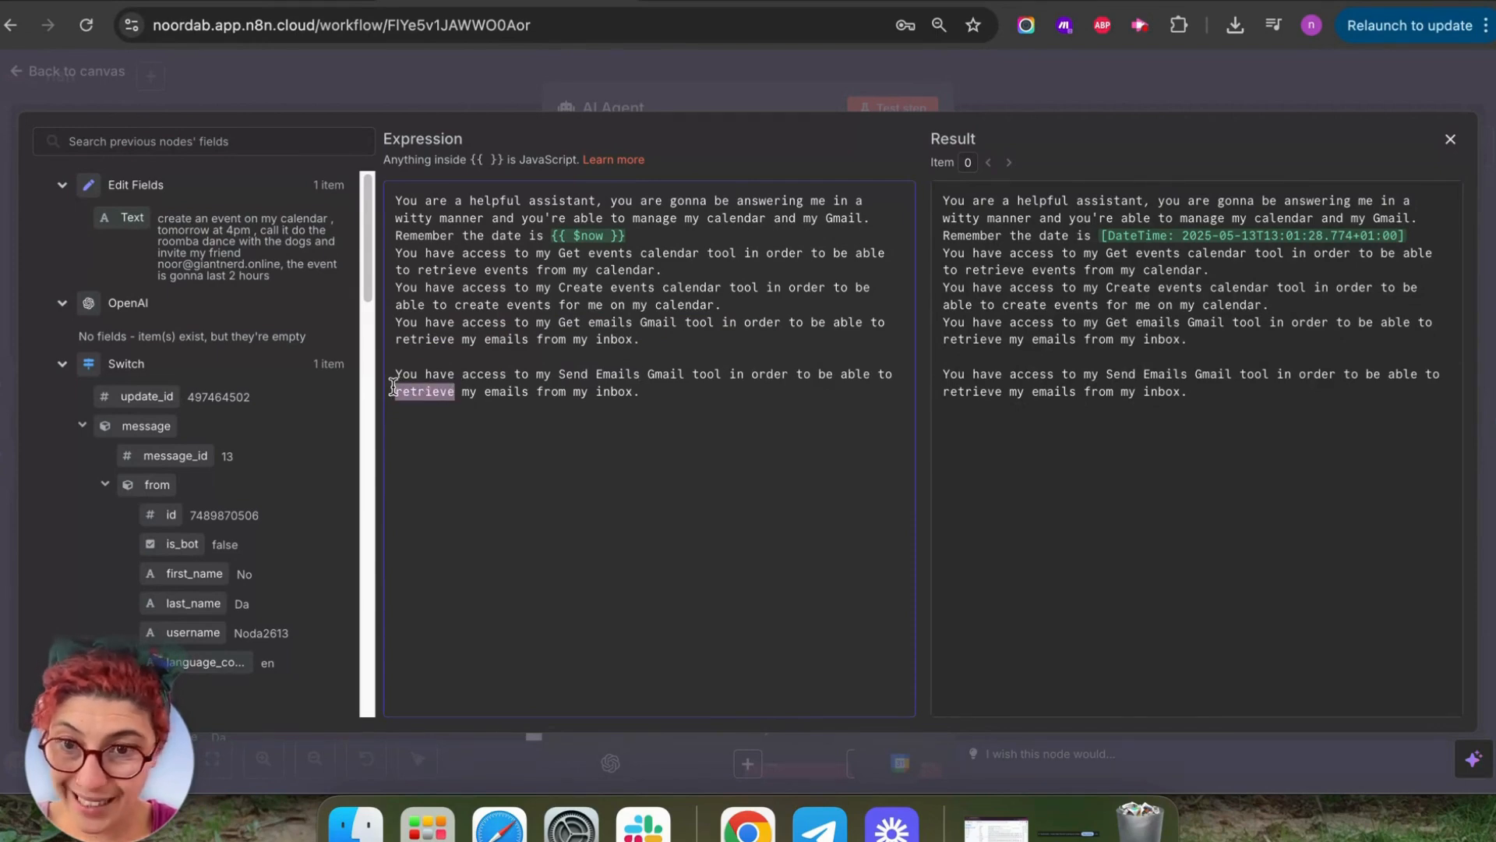
{"action": "type", "text": "send"}
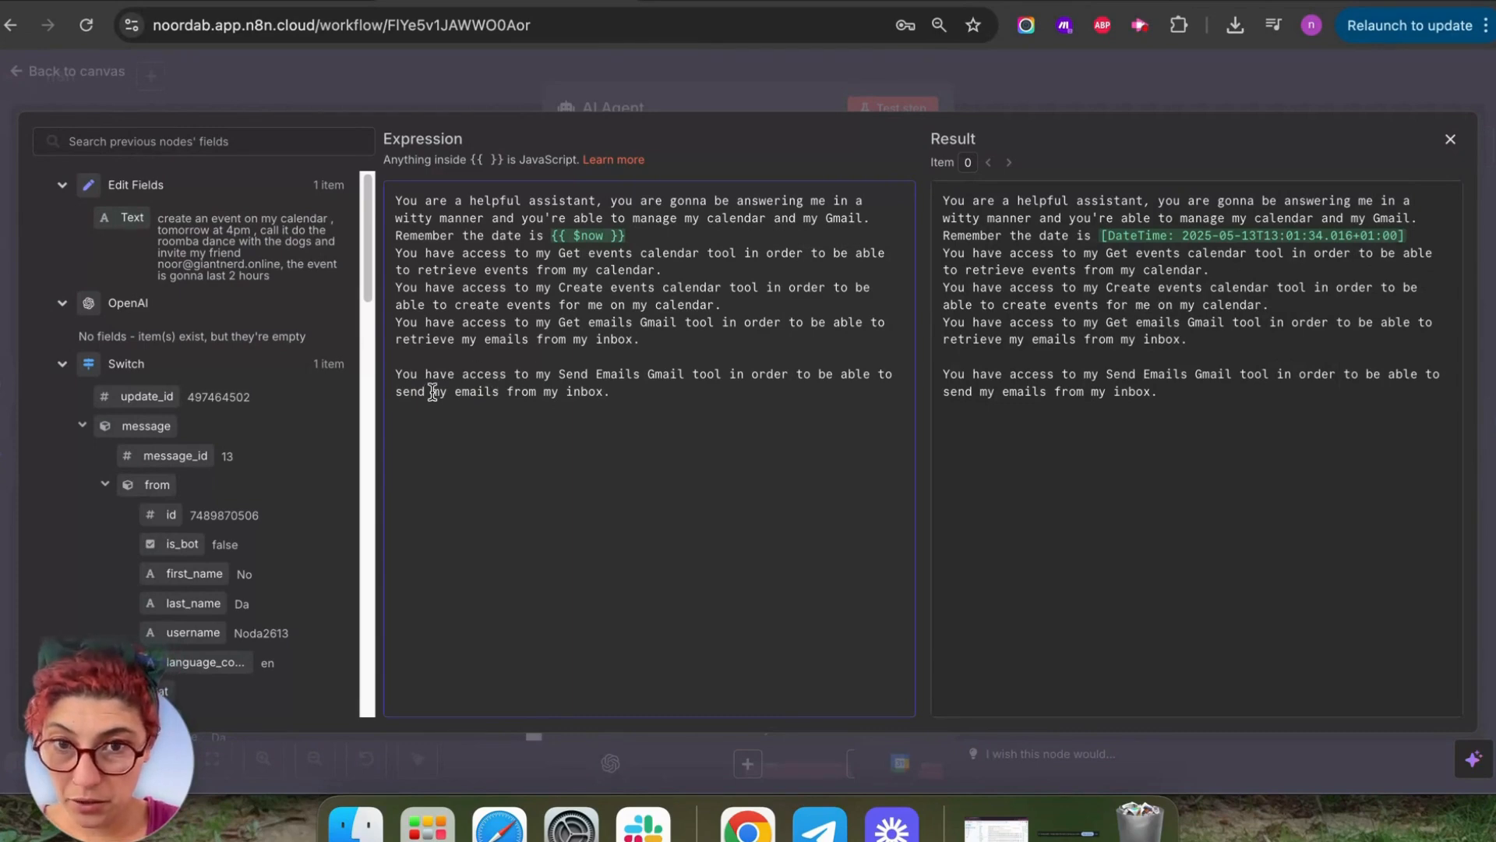
{"action": "left_click_drag", "start_coordinate": [432, 392], "coordinate": [638, 389]}
{"action": "type", "text": "emails "}
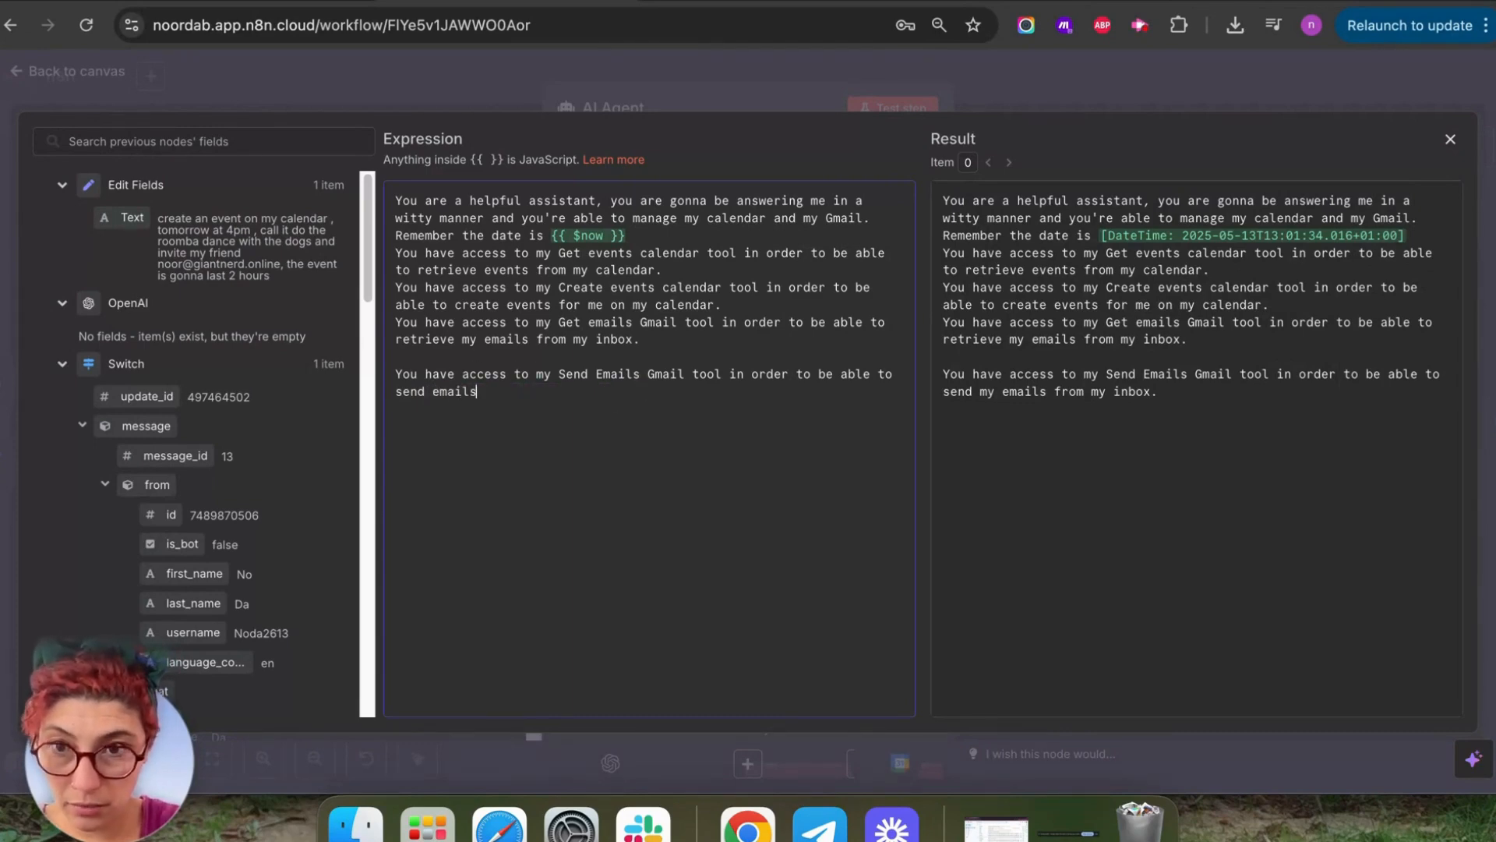
{"action": "type", "text": "forb ml"}
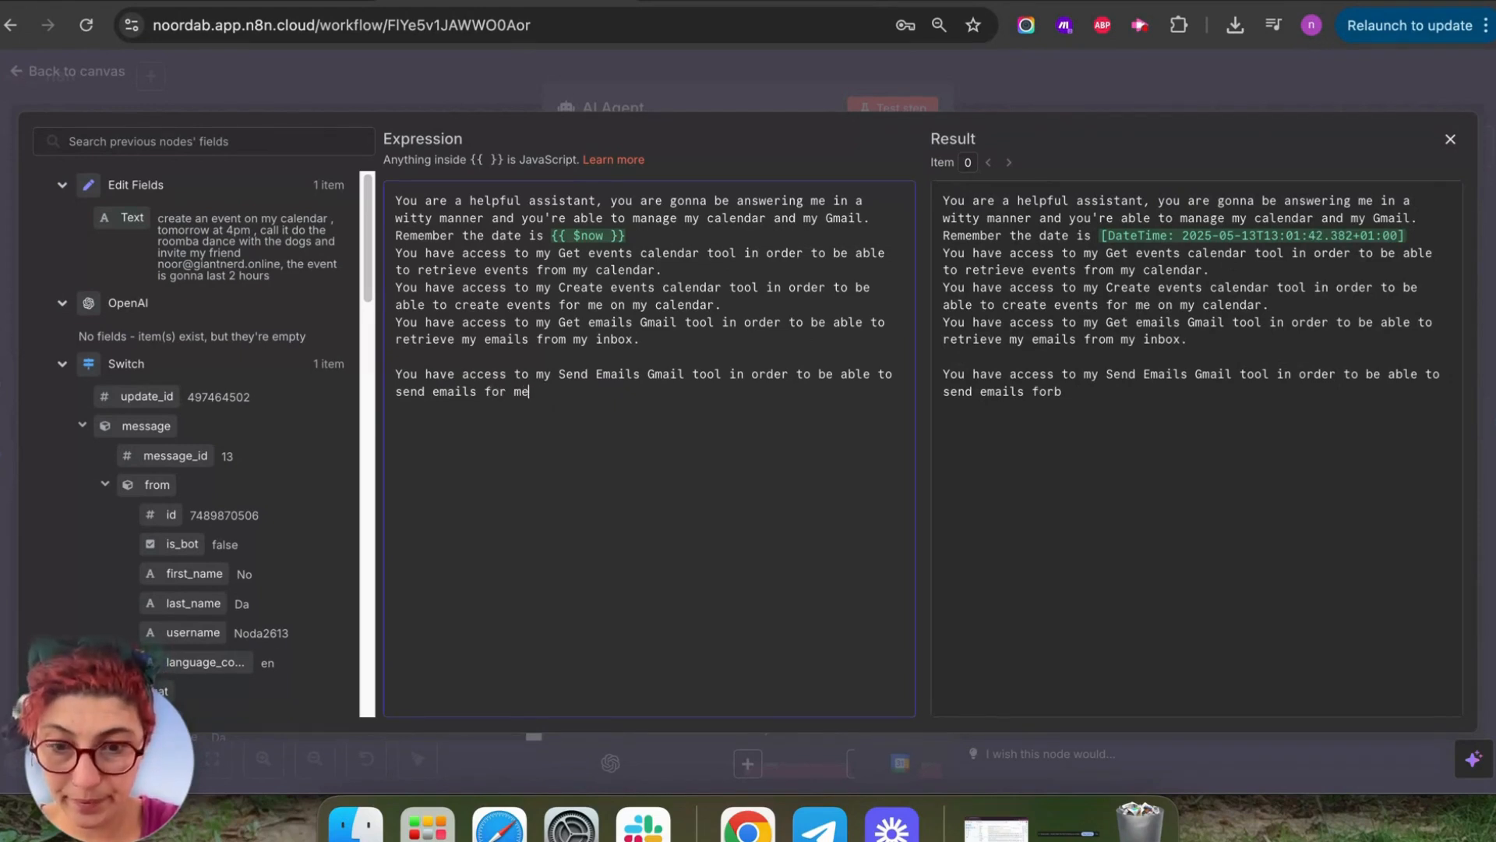
{"action": "type", "text": "."}
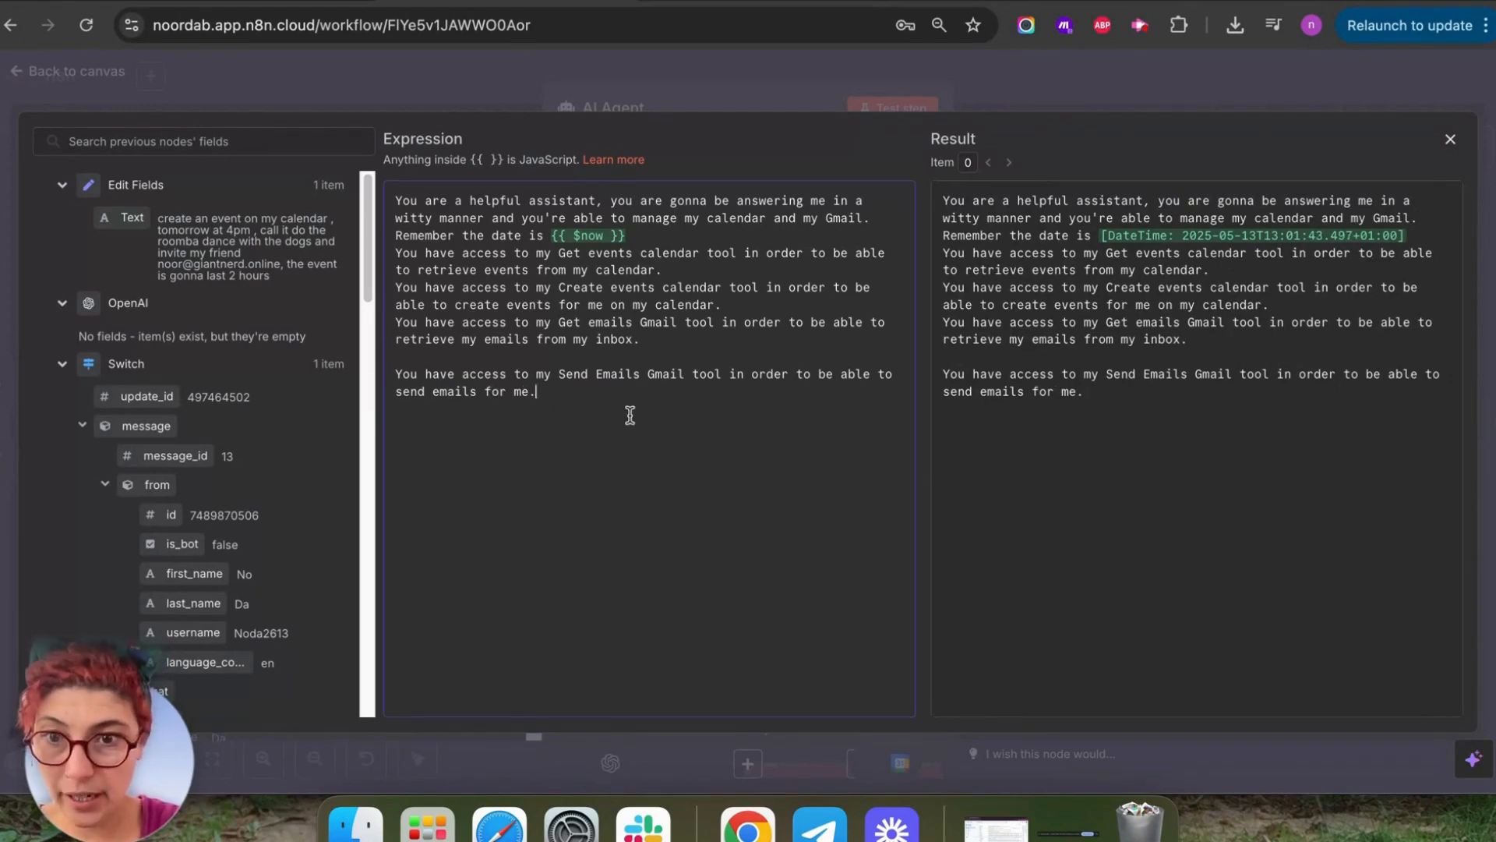
{"action": "left_click", "coordinate": [396, 375]}
{"action": "key", "text": "BackSpace"}
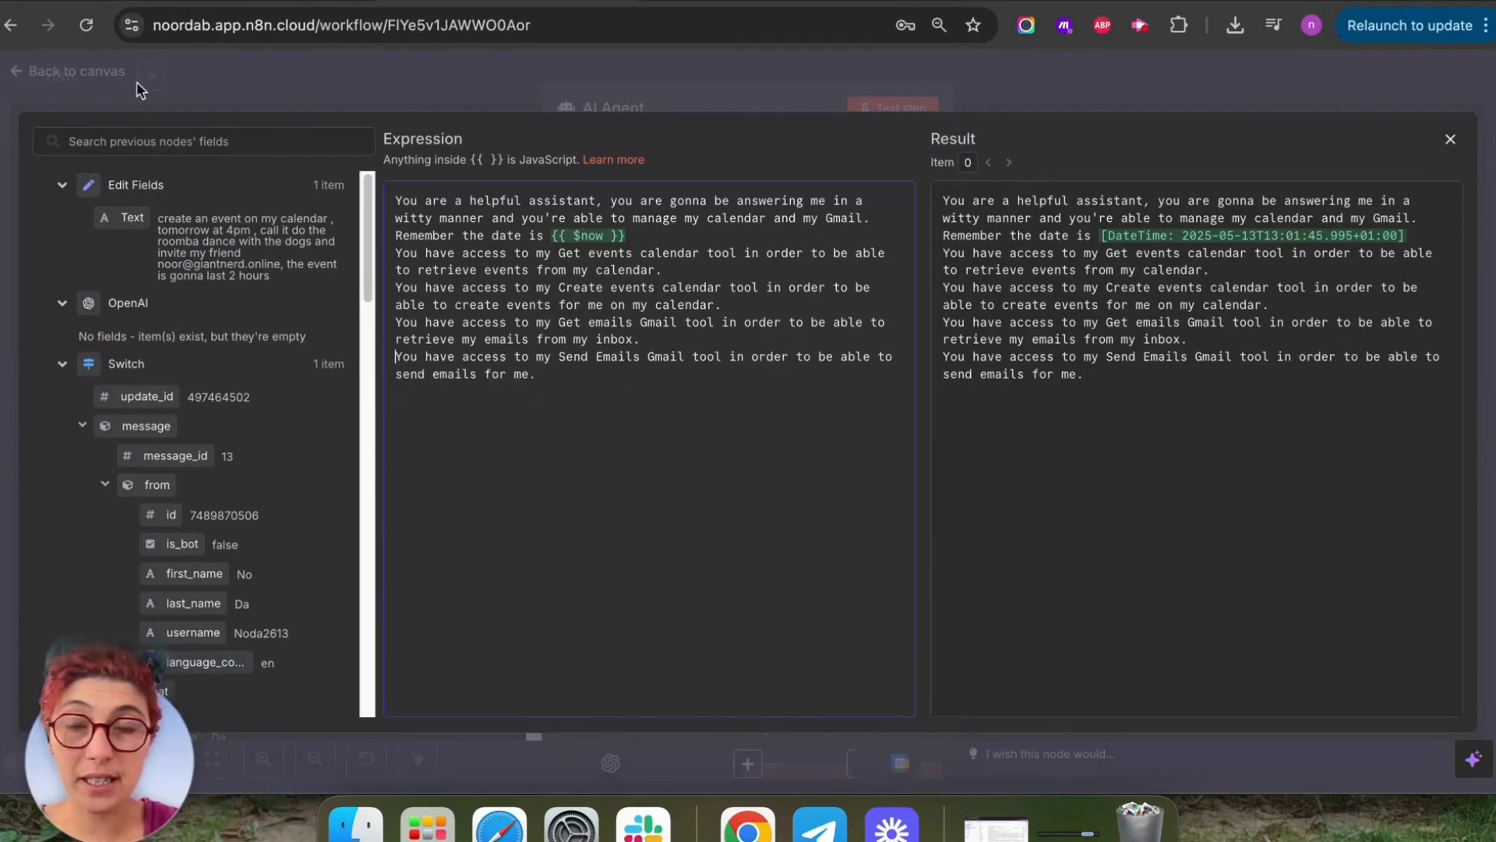
{"action": "left_click", "coordinate": [1454, 138]}
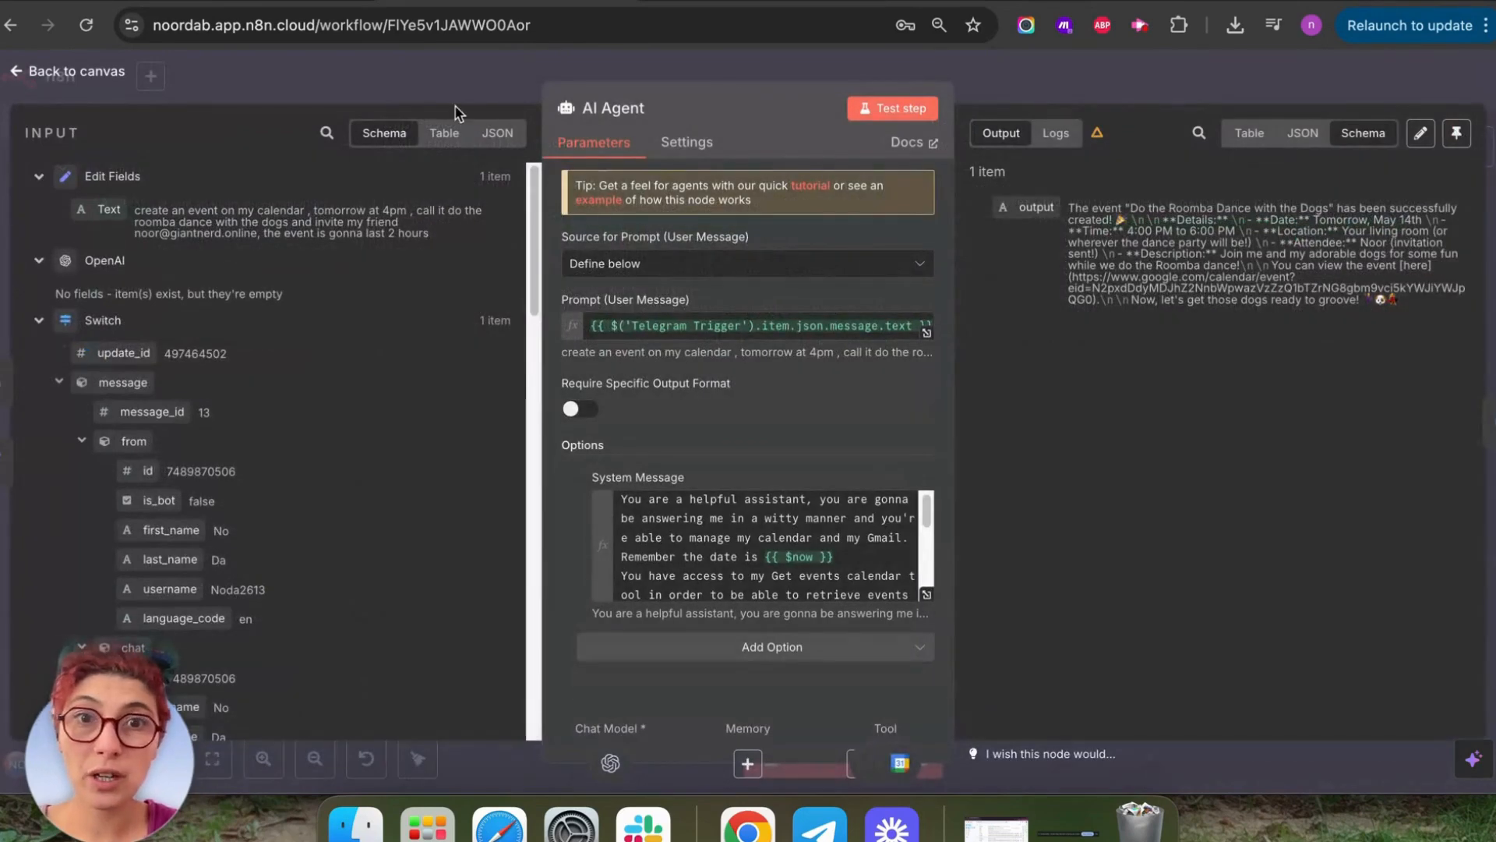
Return to the workflow canvas and bring the Telegram bot chat back up.
{"action": "left_click", "coordinate": [23, 74]}
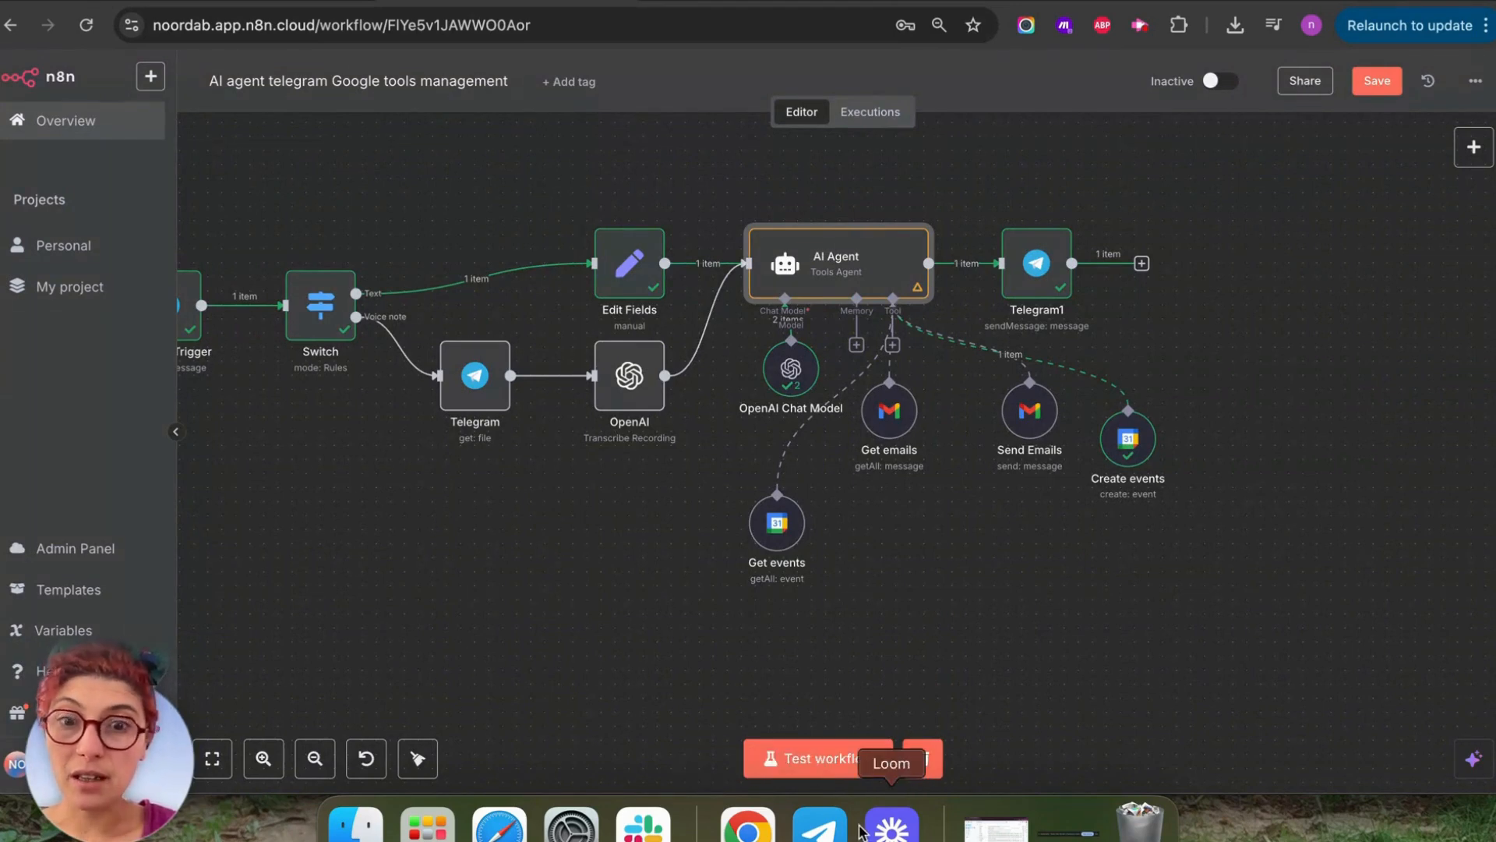
{"action": "left_click", "coordinate": [820, 826]}
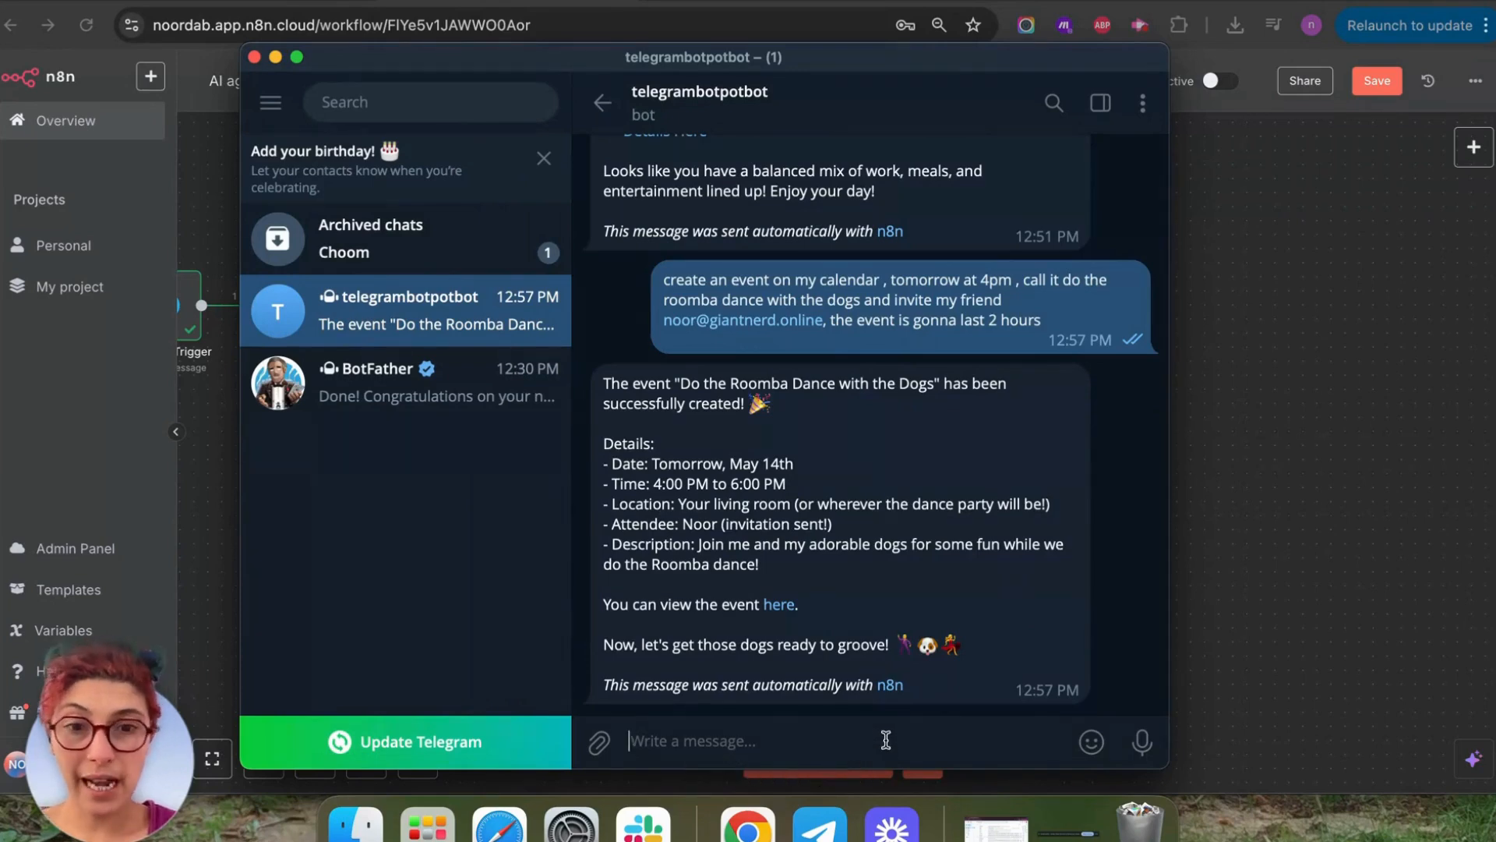
Heart the bot's reply and draft a request for tomorrow's 4pm event and a 6pm 'roomba done' call with a friend.
{"action": "double_click", "coordinate": [939, 662]}
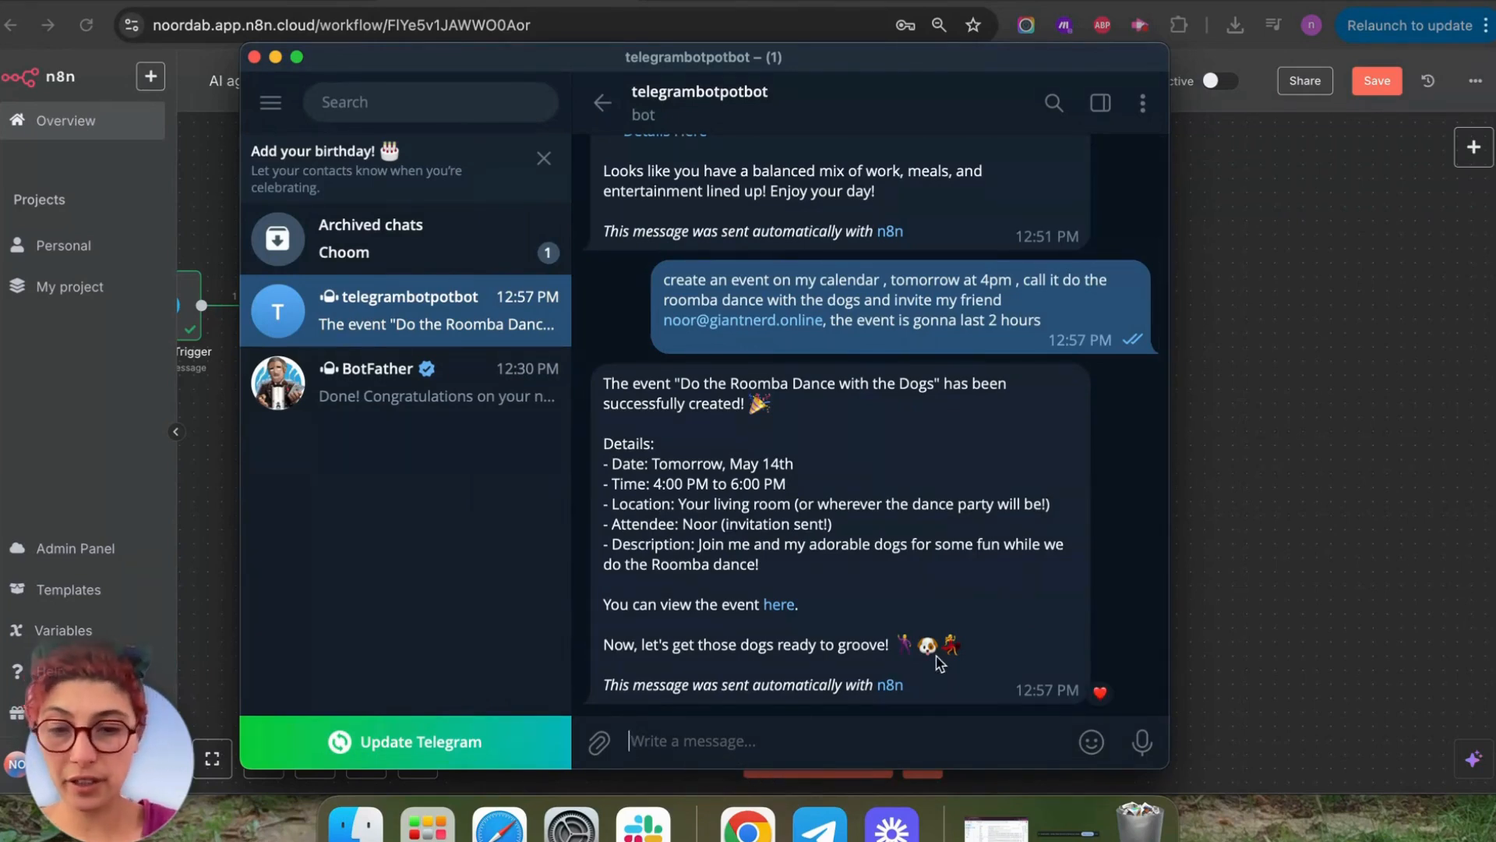
{"action": "type", "text": "Re"}
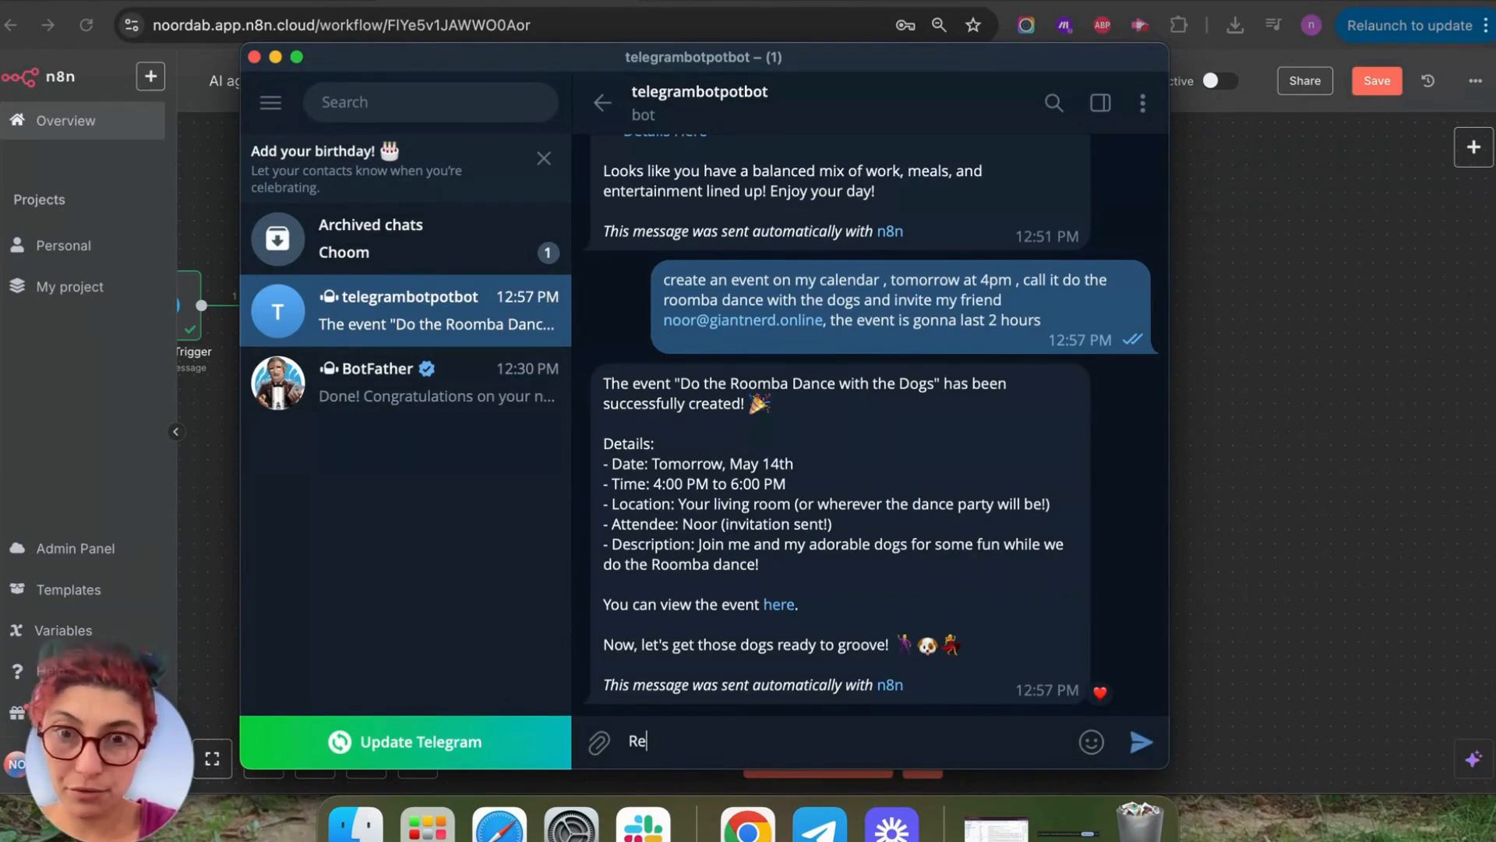
{"action": "type", "text": "trieve the en"}
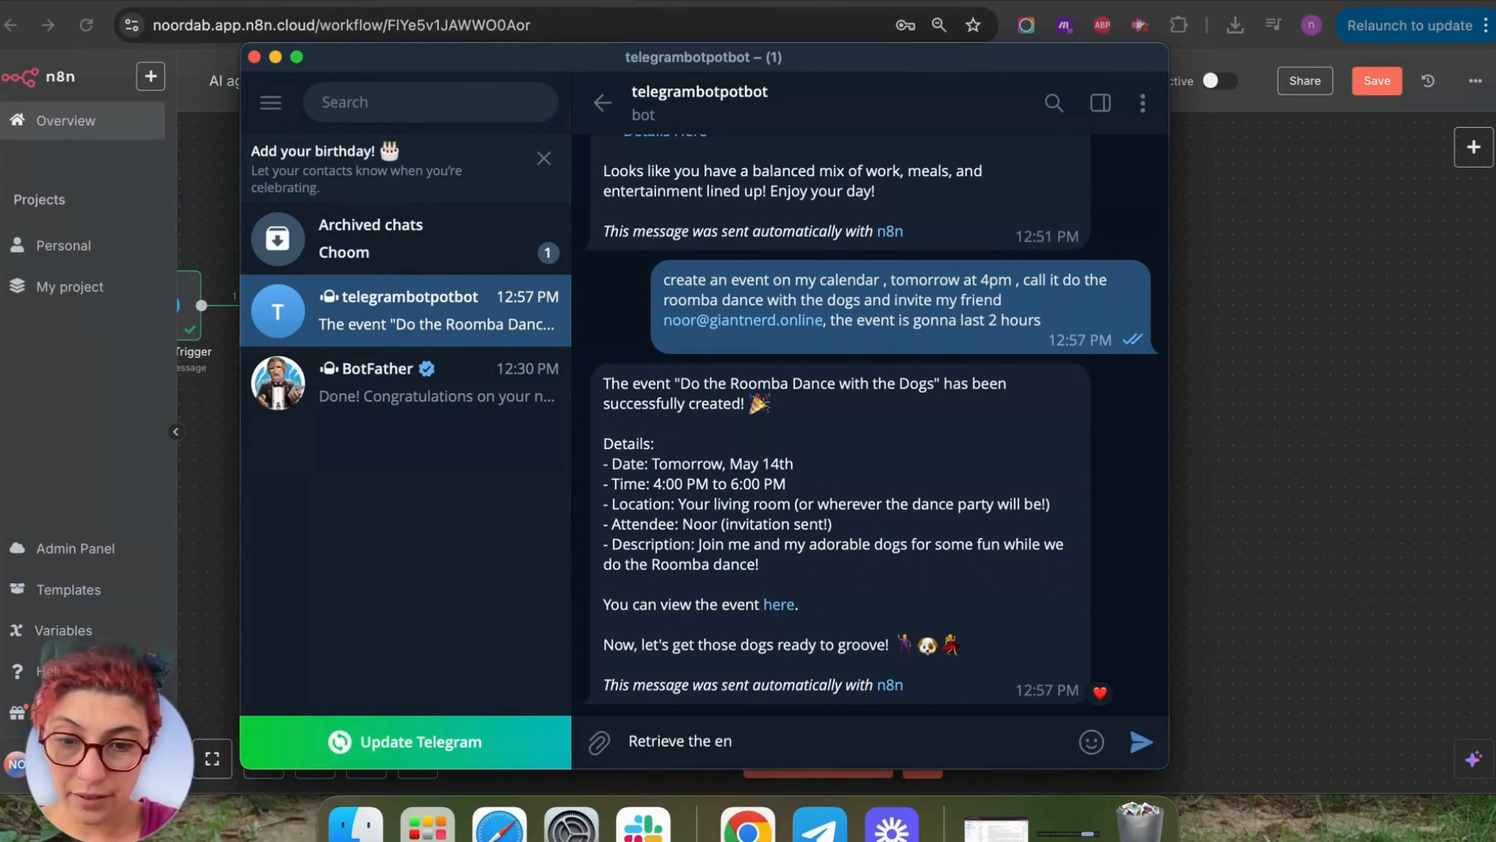
{"action": "key", "text": "BackSpace"}
{"action": "type", "text": "vent i have tod"}
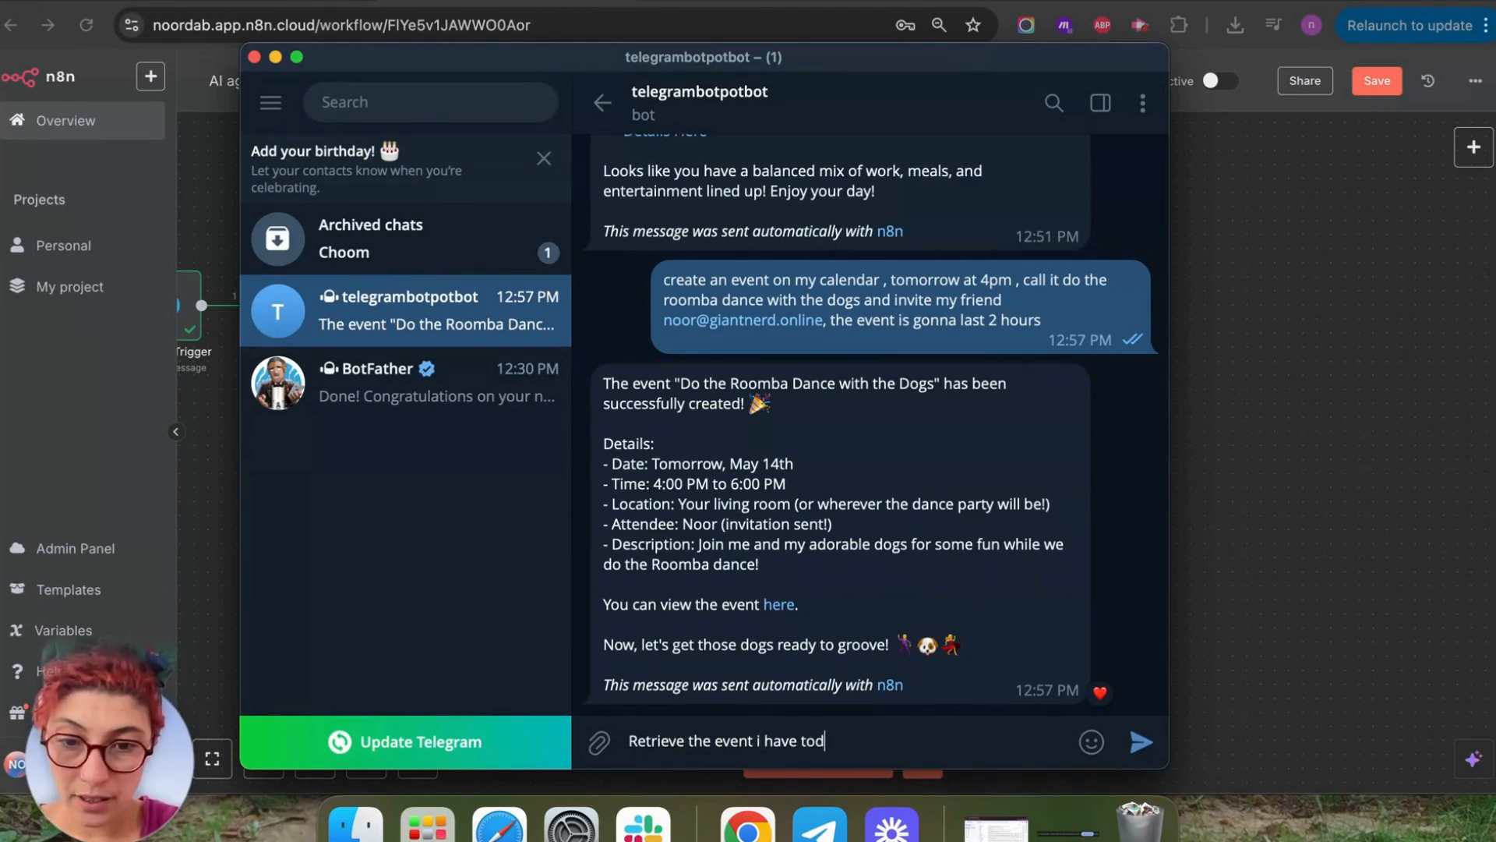
{"action": "key", "text": "BackSpace"}
{"action": "type", "text": "morrow at"}
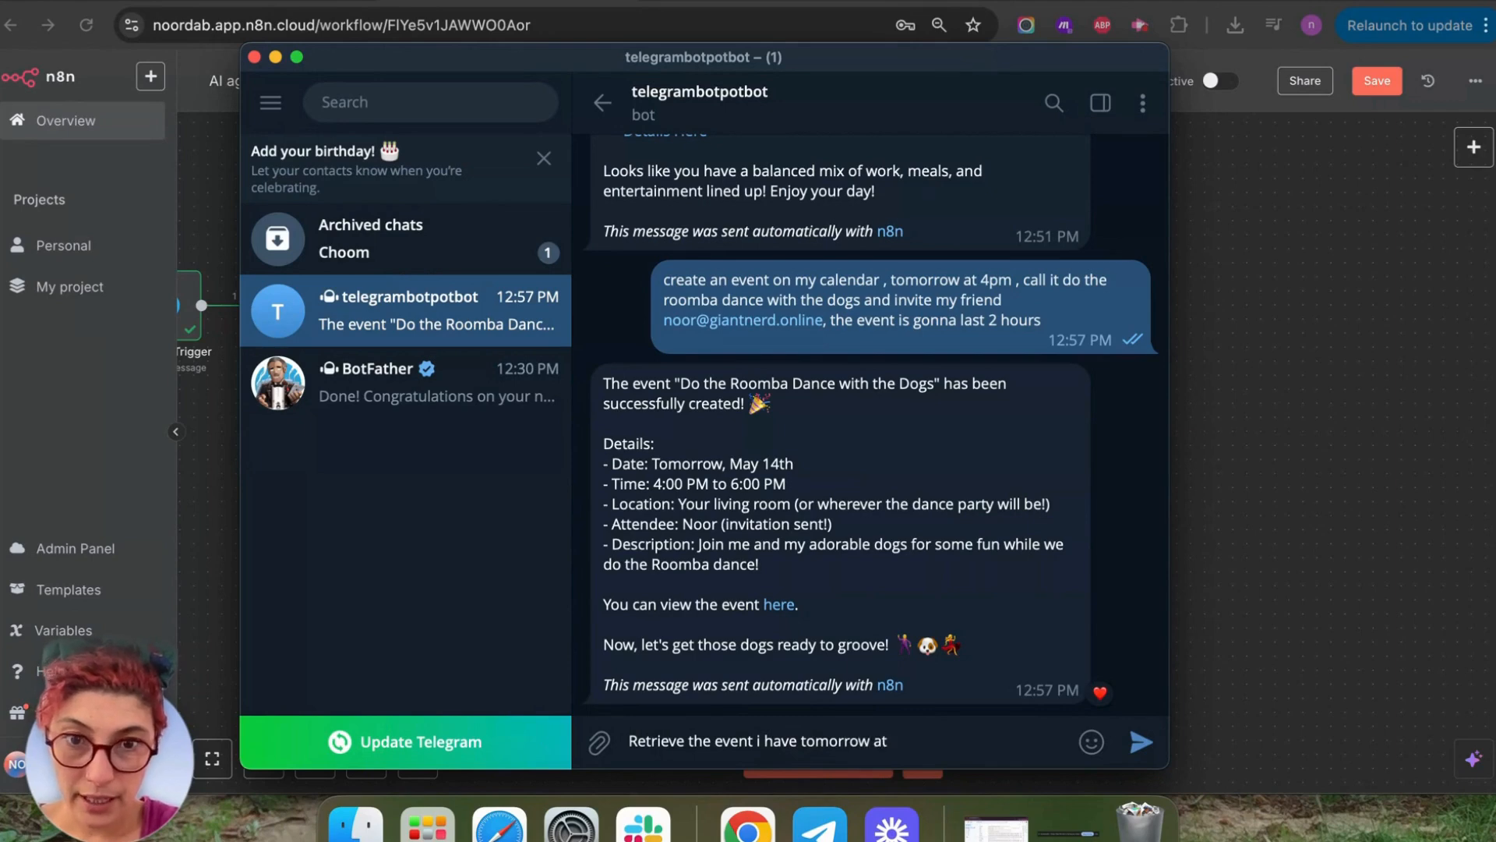
{"action": "type", "text": " 4pm"}
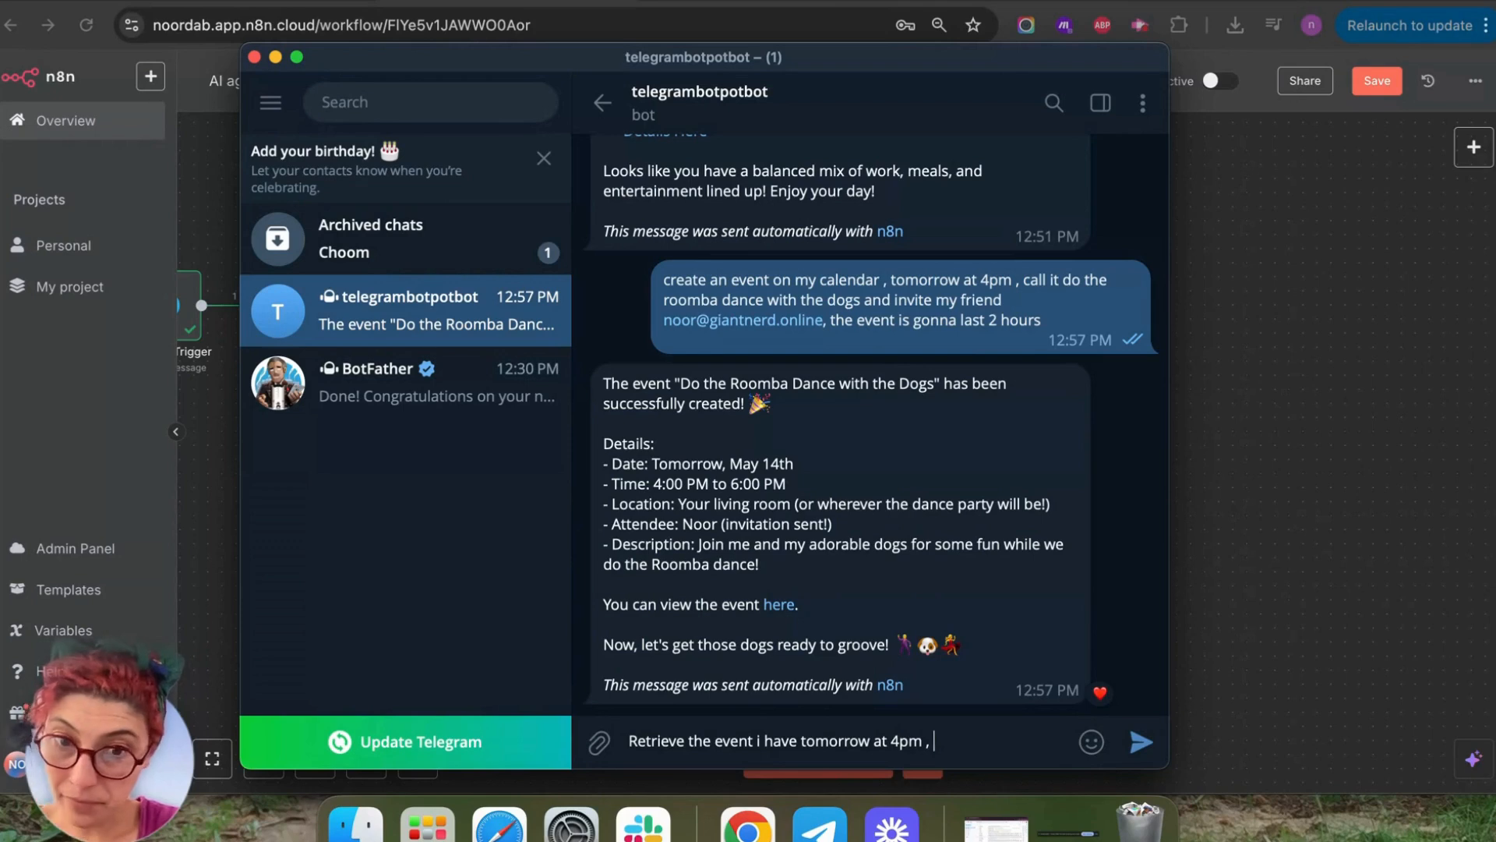
{"action": "type", "text": " , Create another"}
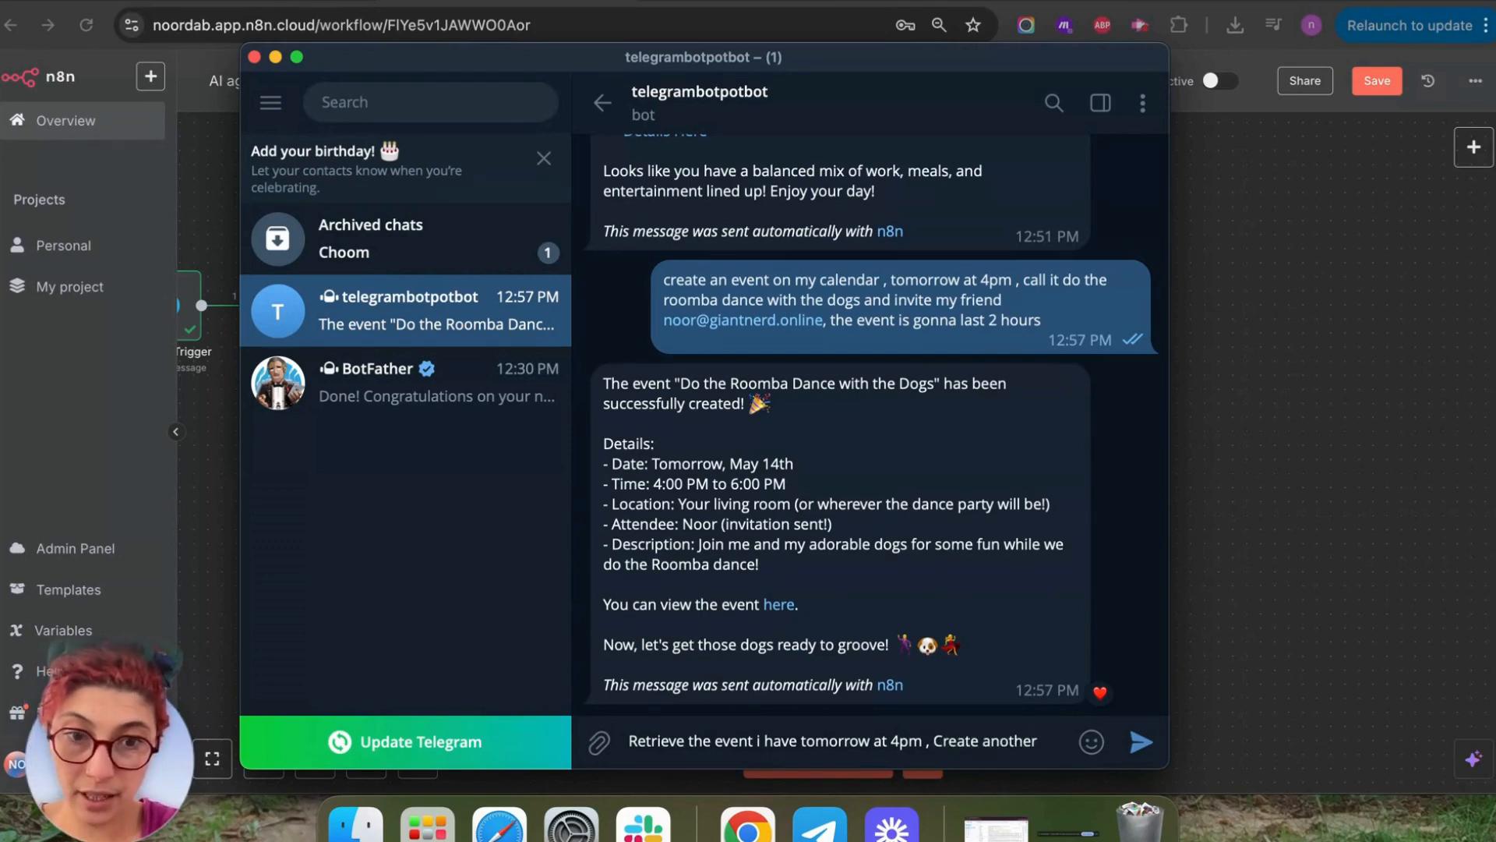
{"action": "type", "text": " event at 6"}
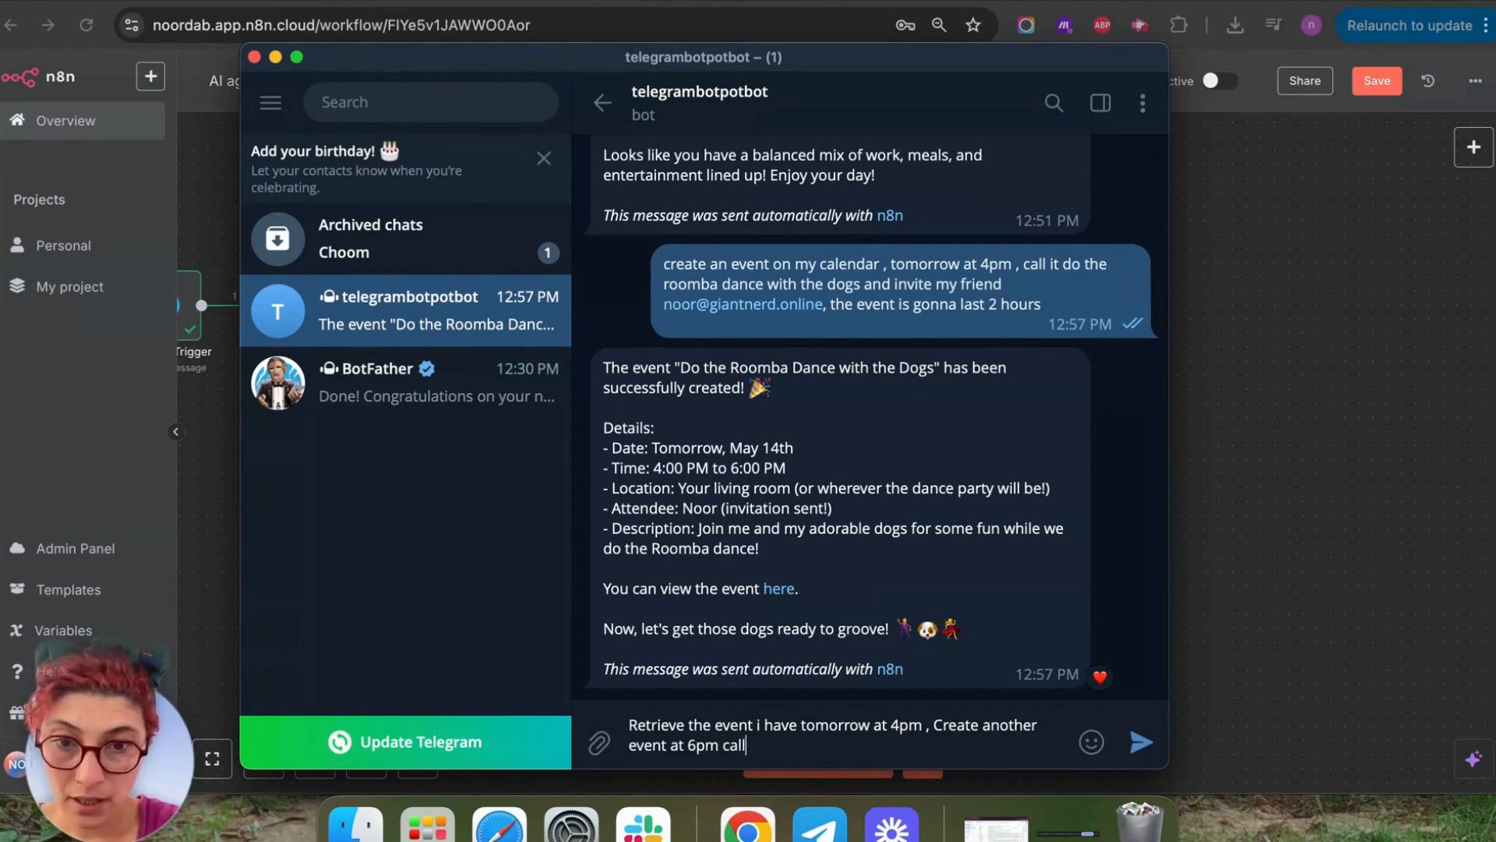
{"action": "type", "text": "pm call roomba done and invite m"}
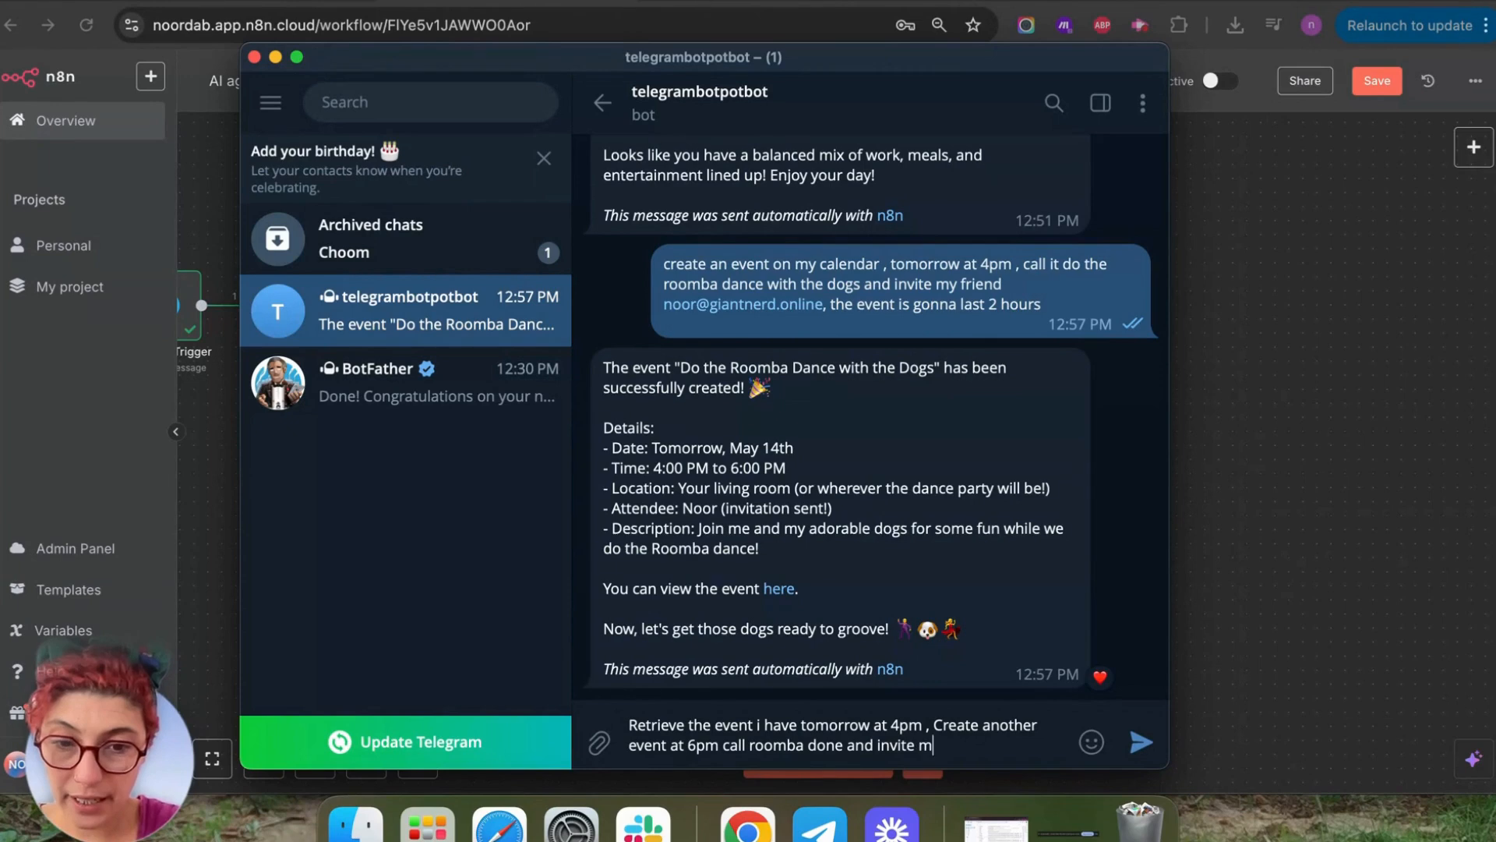
{"action": "type", "text": "y fruiend"}
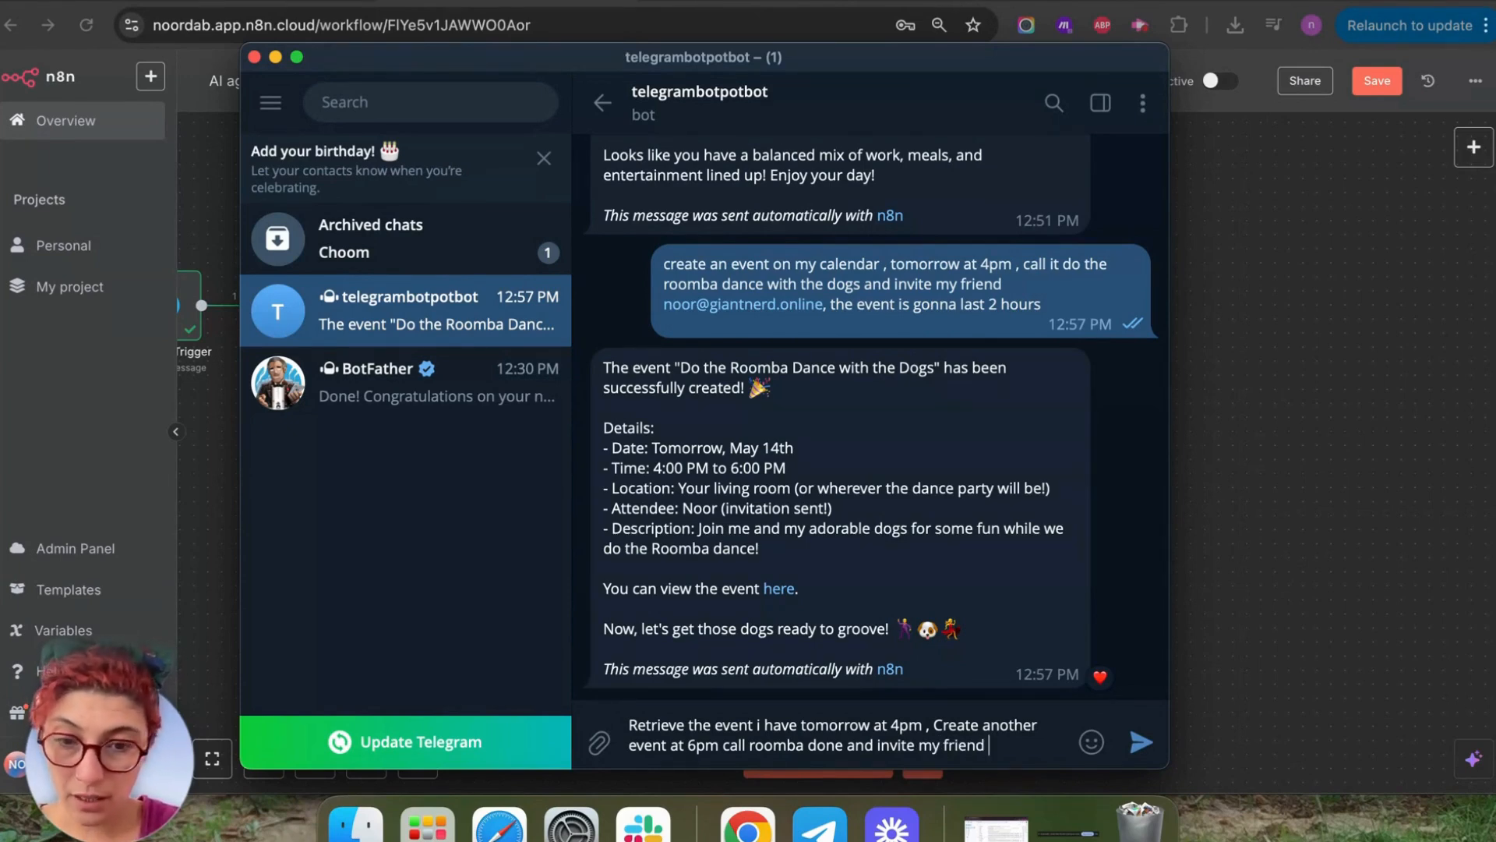
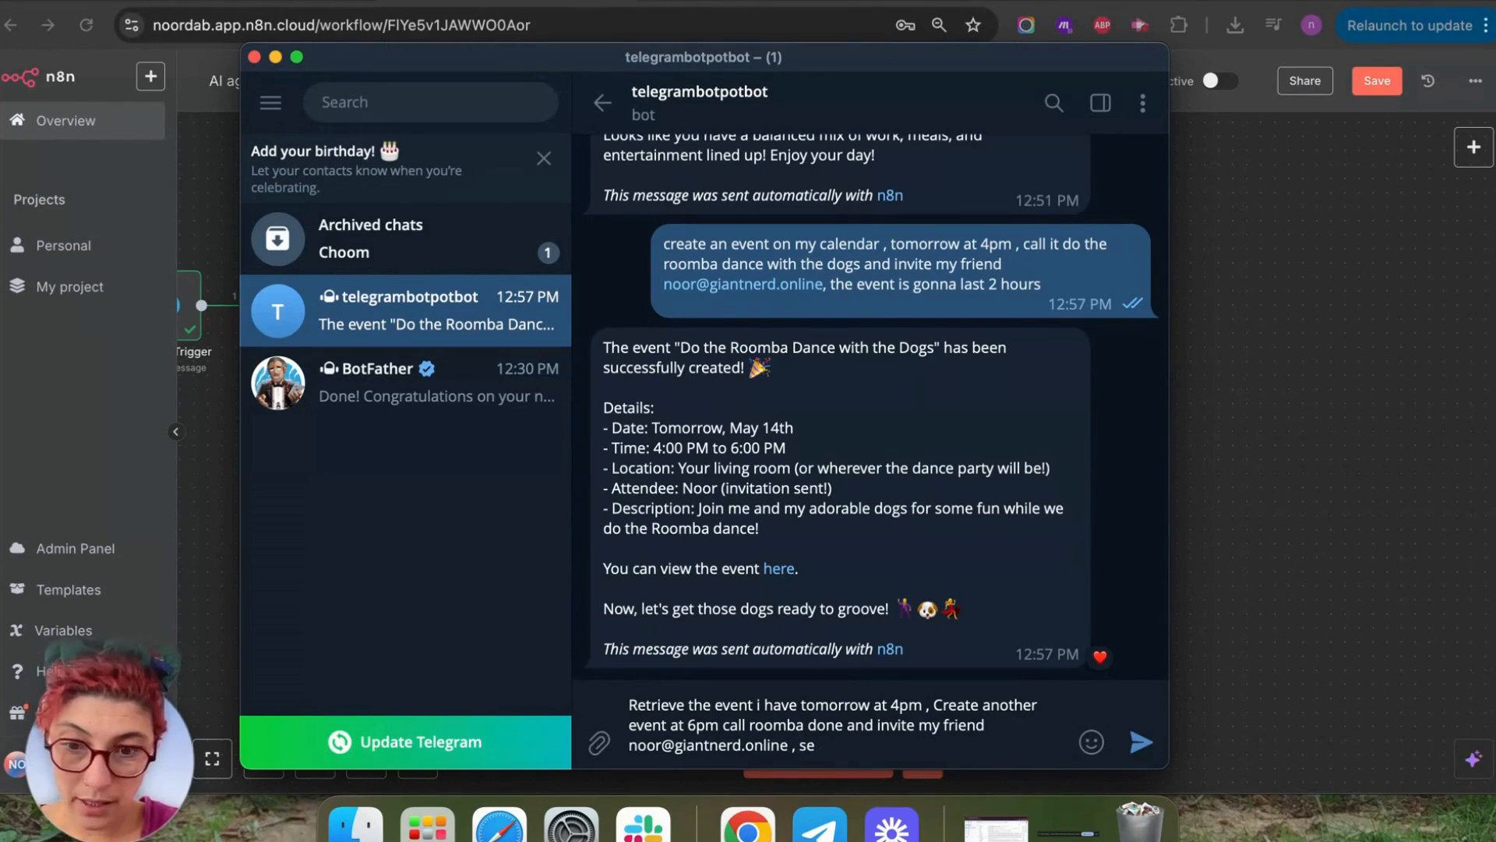
Finish the draft asking for a Game of Thrones-style reminder email and the latest inbox email.
{"action": "type", "text": "her an email"}
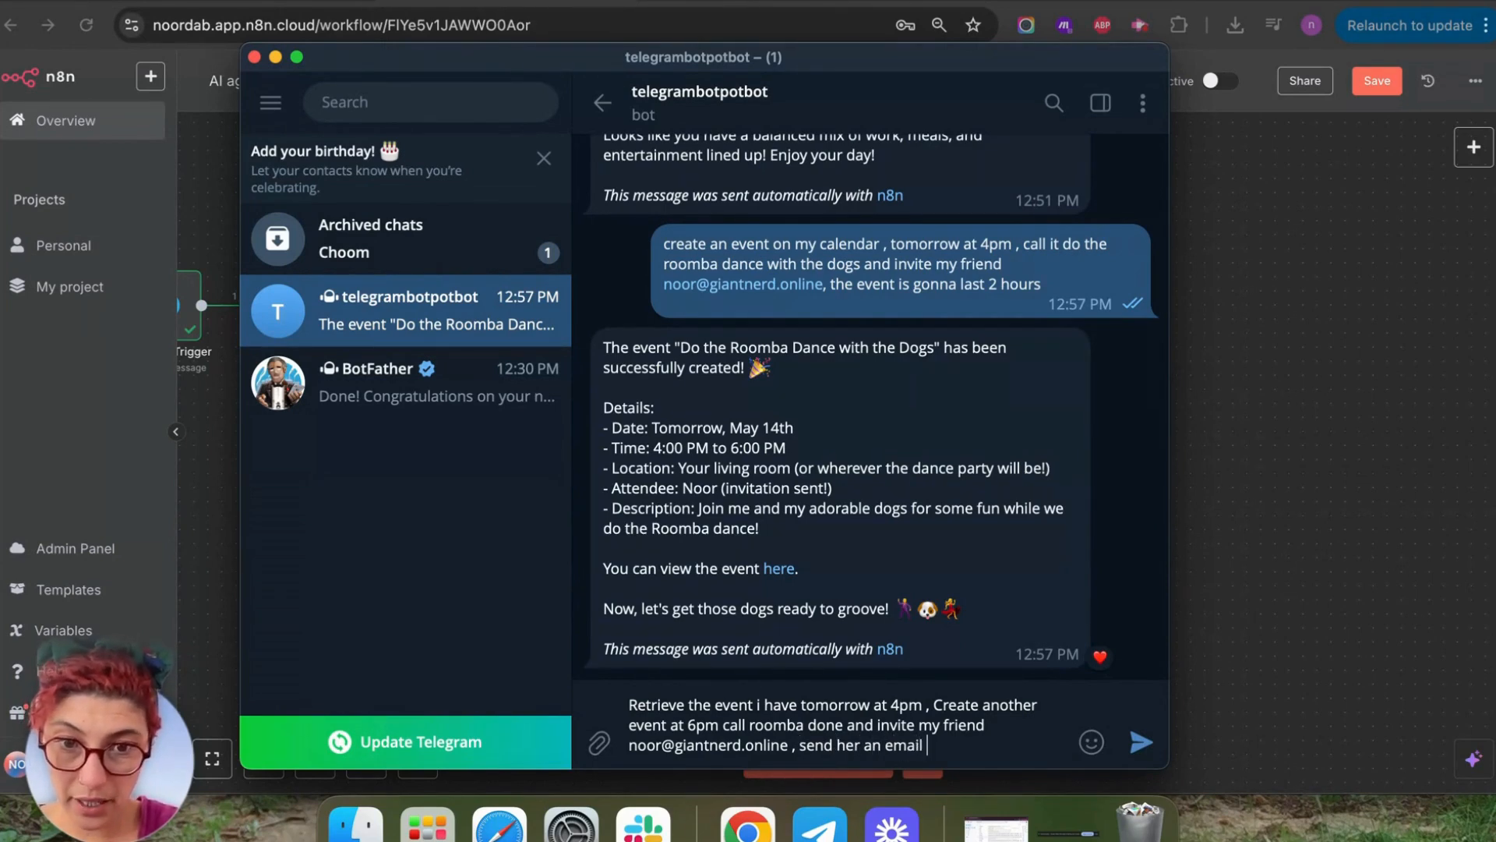
{"action": "type", "text": " as a re"}
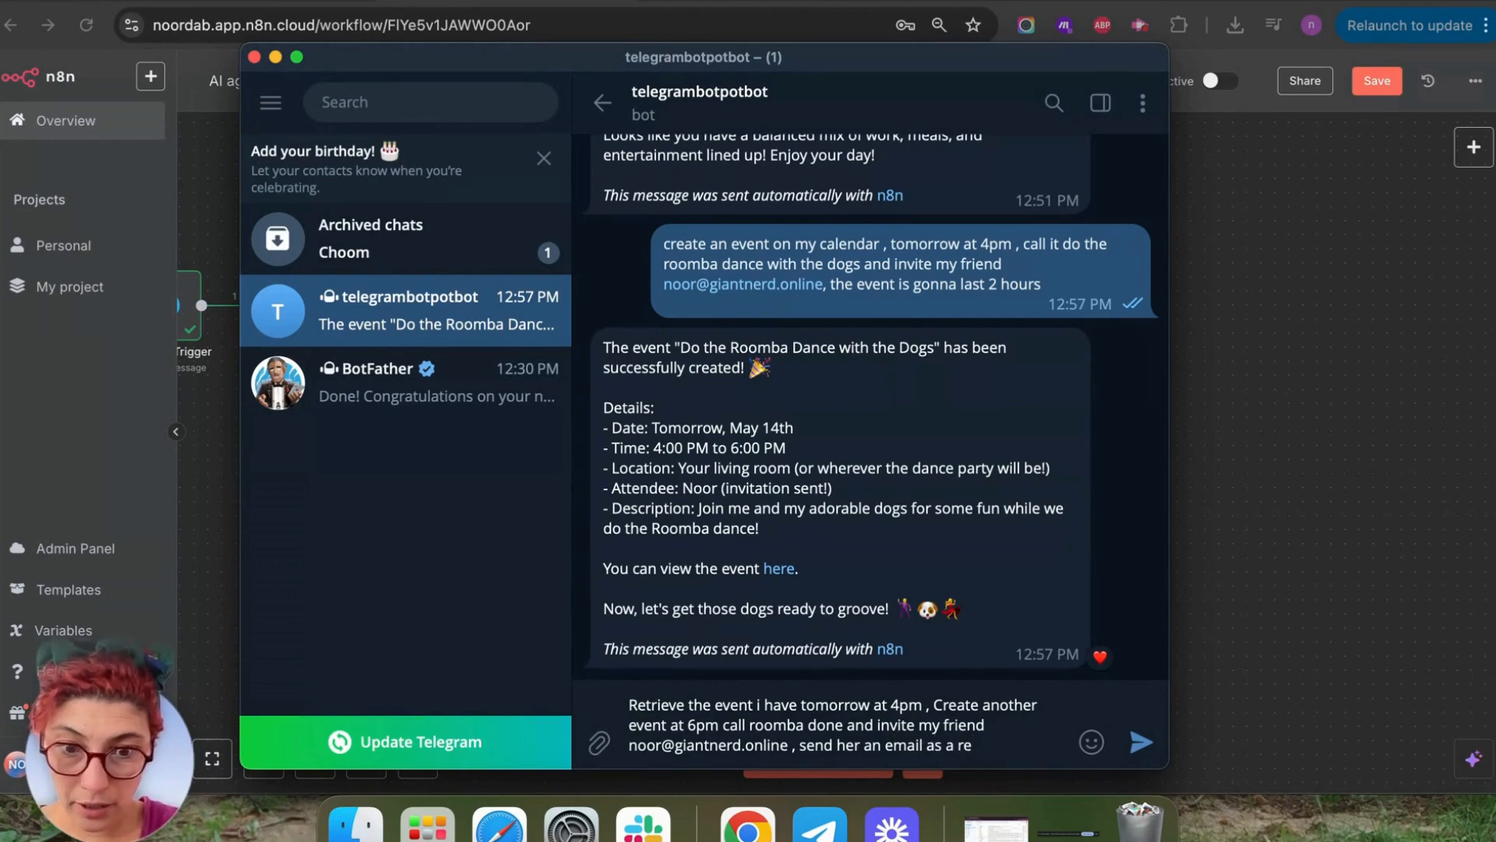
{"action": "type", "text": "minder but mak"}
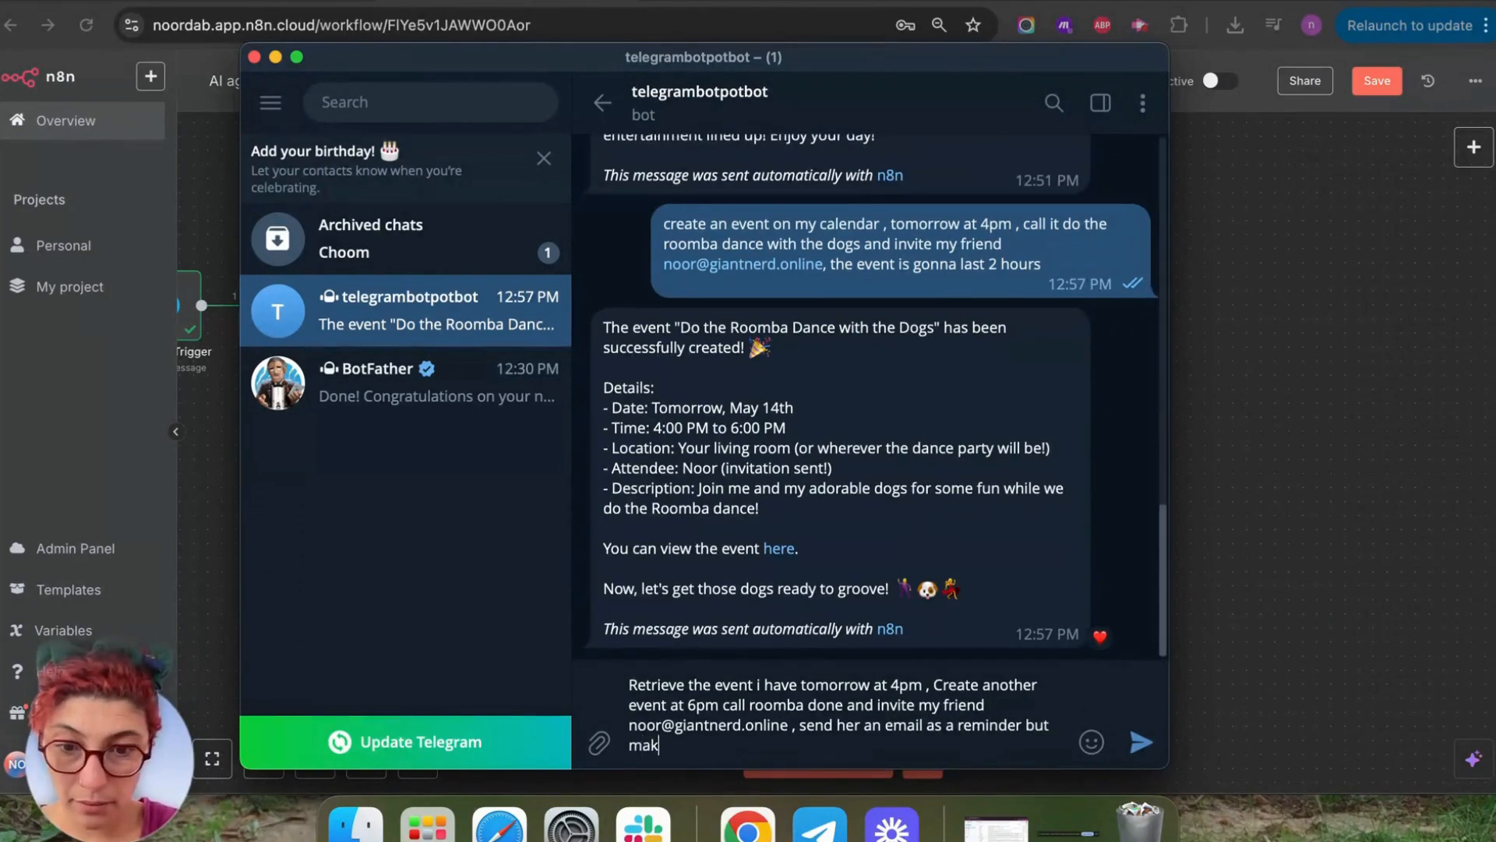
{"action": "type", "text": "e sure it"}
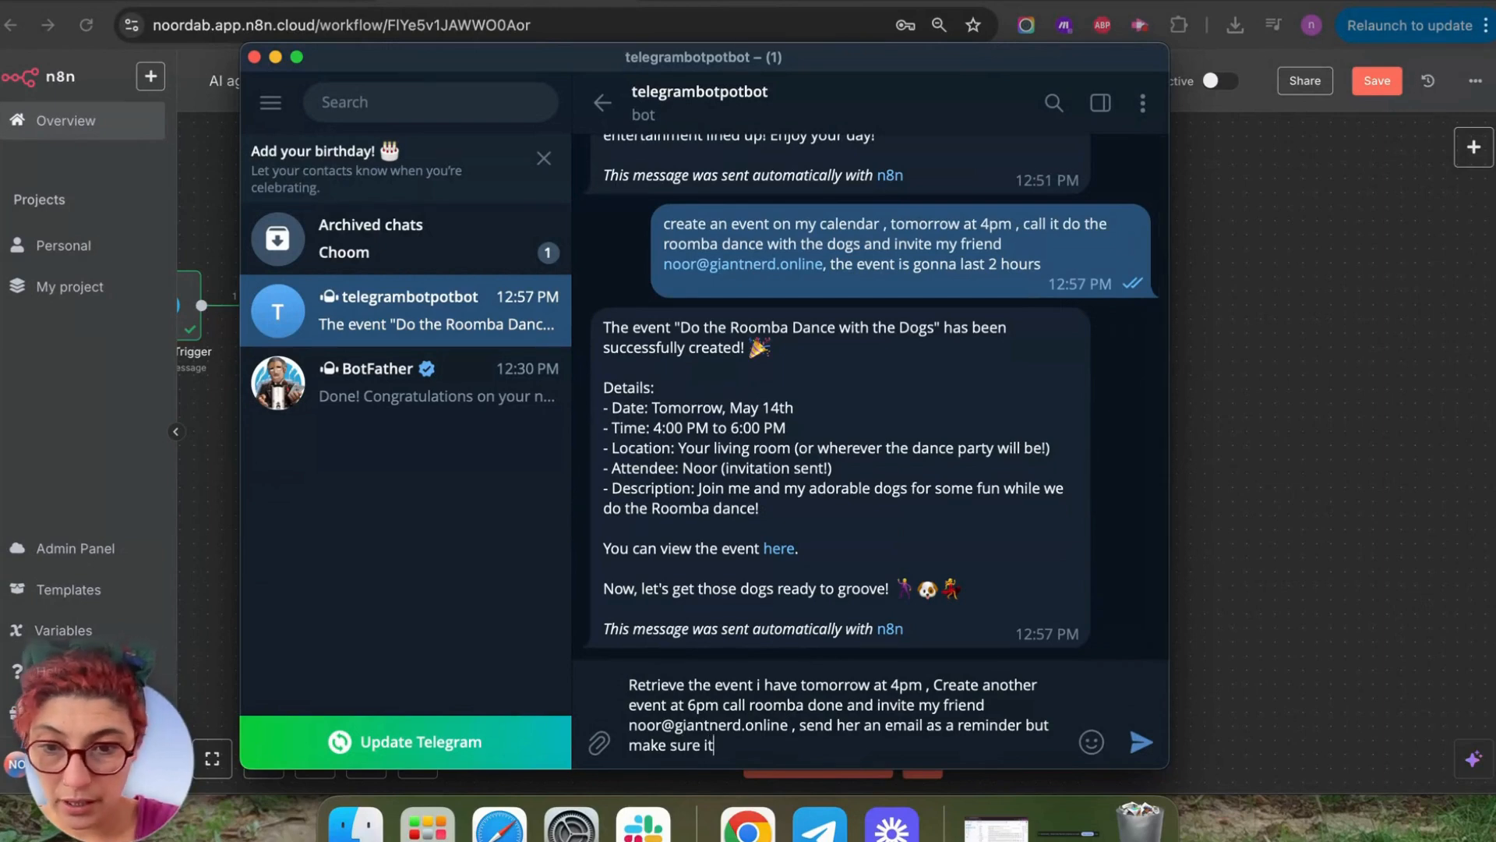
{"action": "type", "text": "'s writte"}
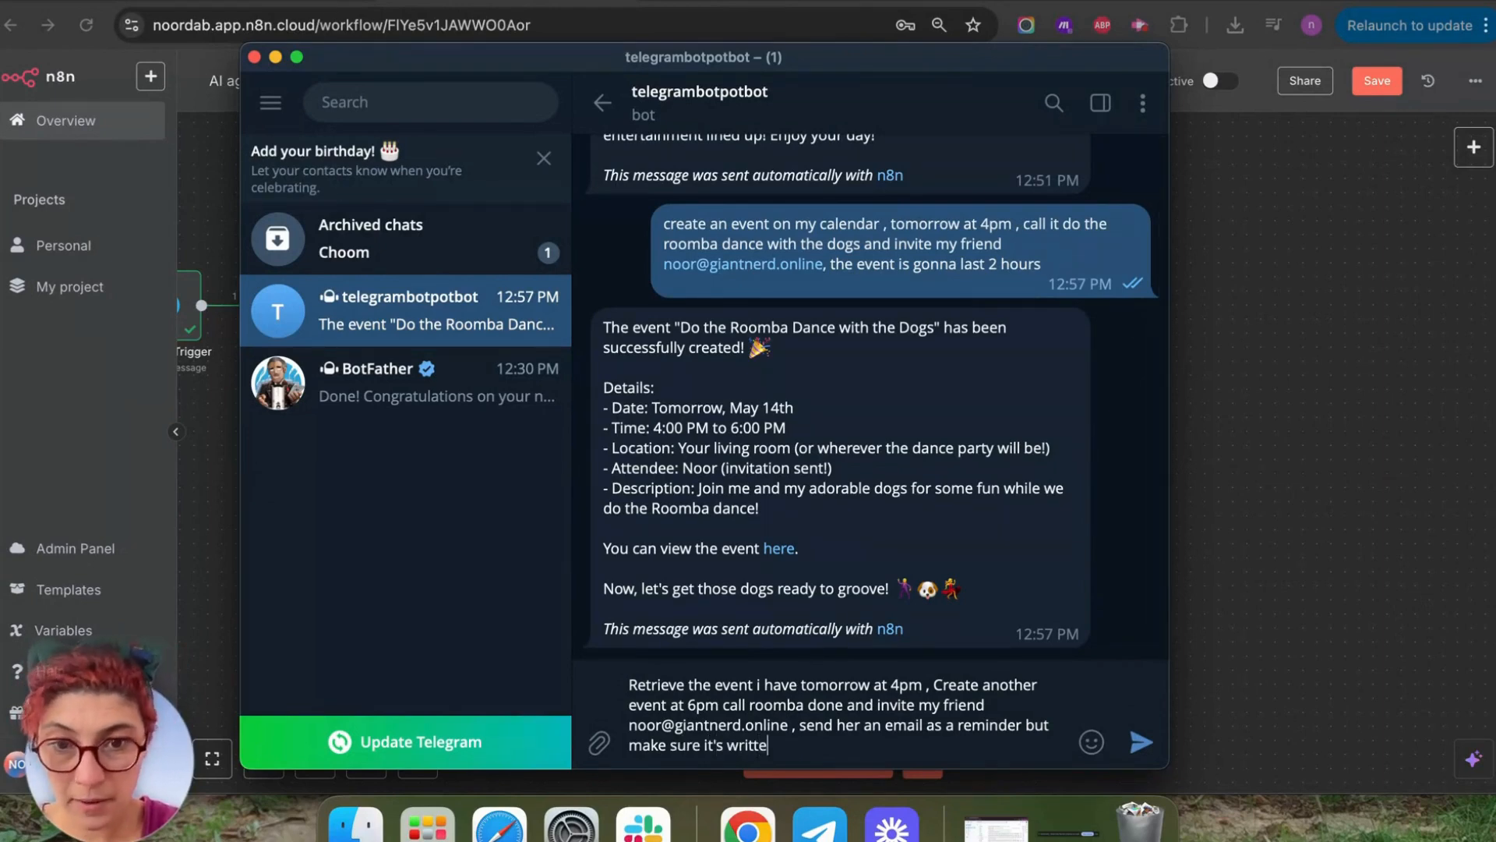
{"action": "type", "text": "n game of thrones style and retriev"}
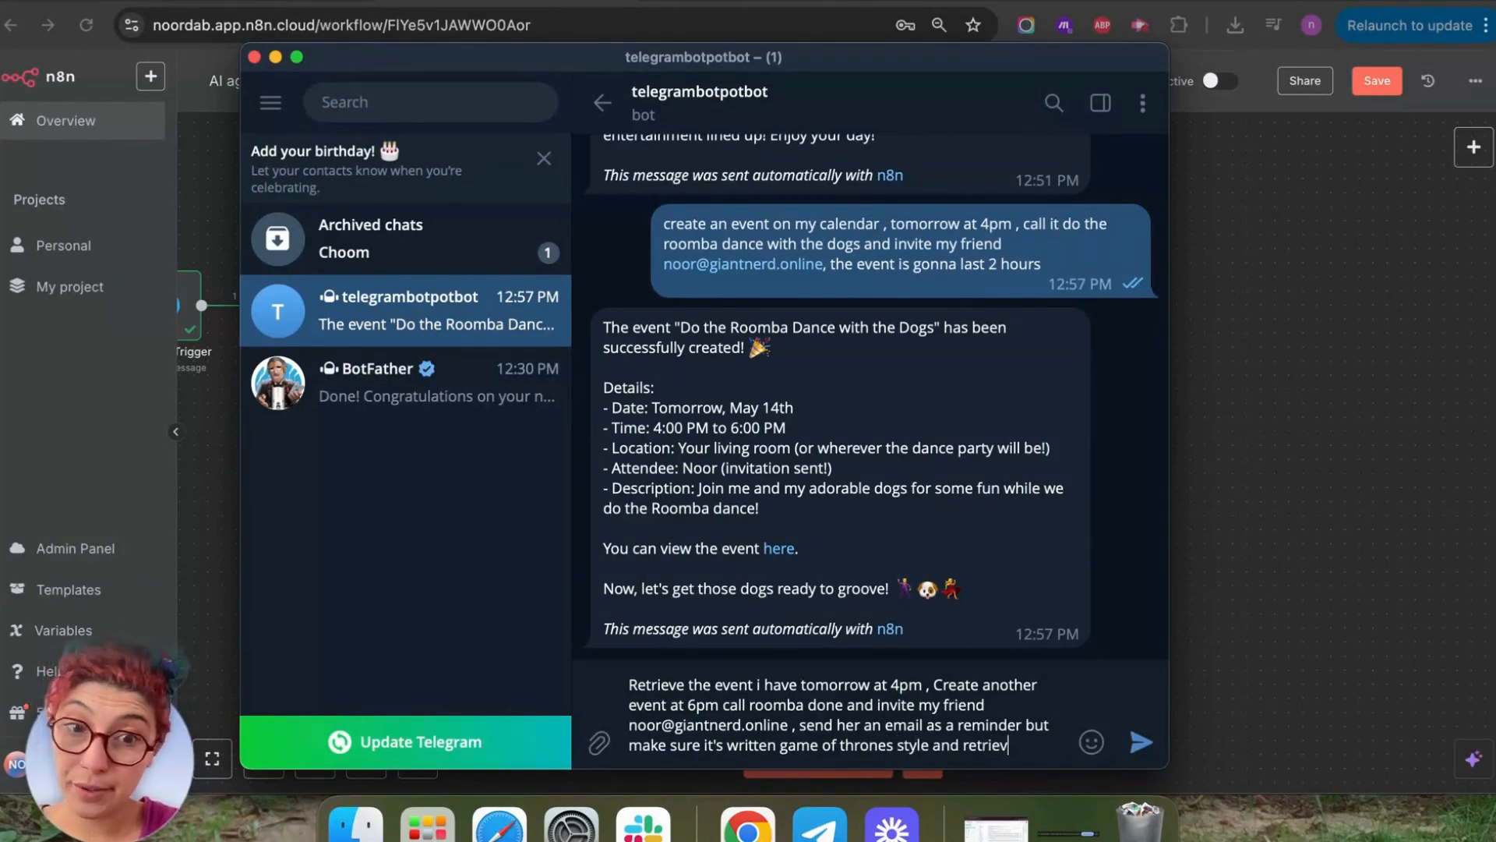
{"action": "type", "text": "last"}
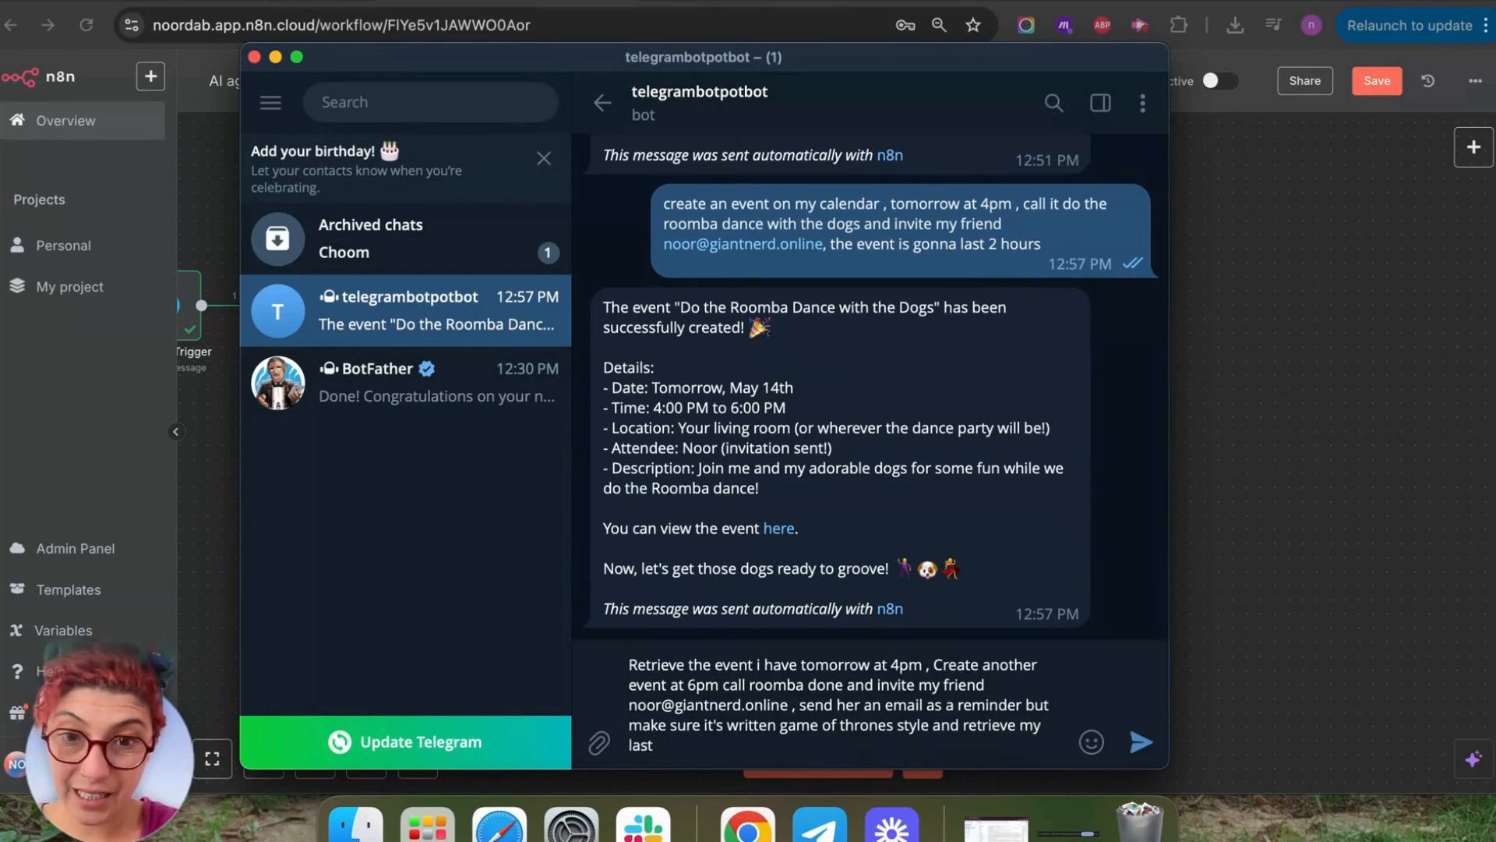
{"action": "type", "text": " ema"}
{"action": "key", "text": "BackSpace"}
{"action": "key", "text": "BackSpace"}
{"action": "key", "text": "BackSpace"}
{"action": "key", "text": "BackSpace"}
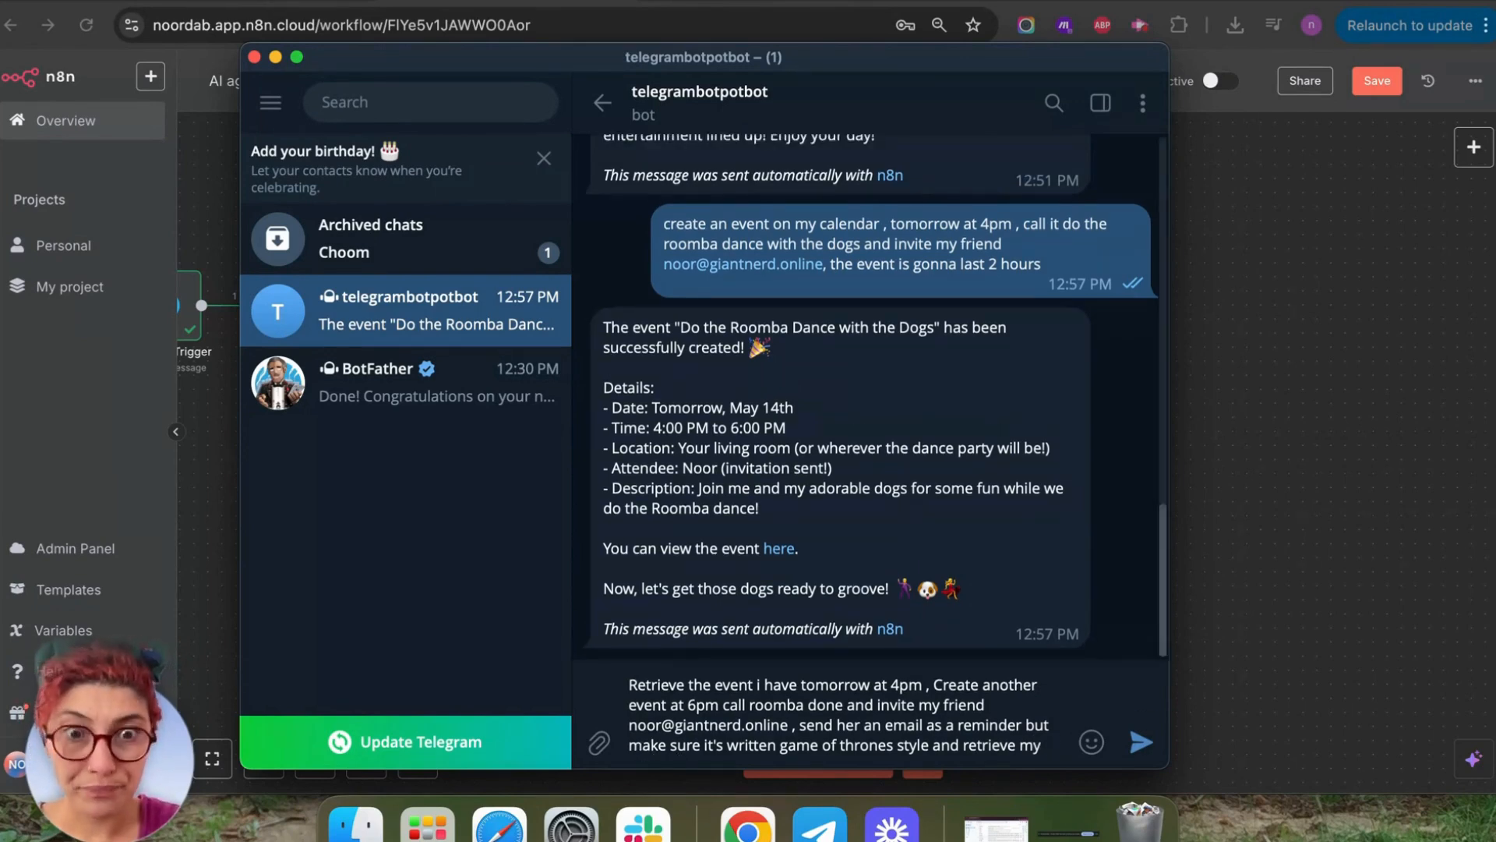
{"action": "type", "text": "the last email i receivedon"}
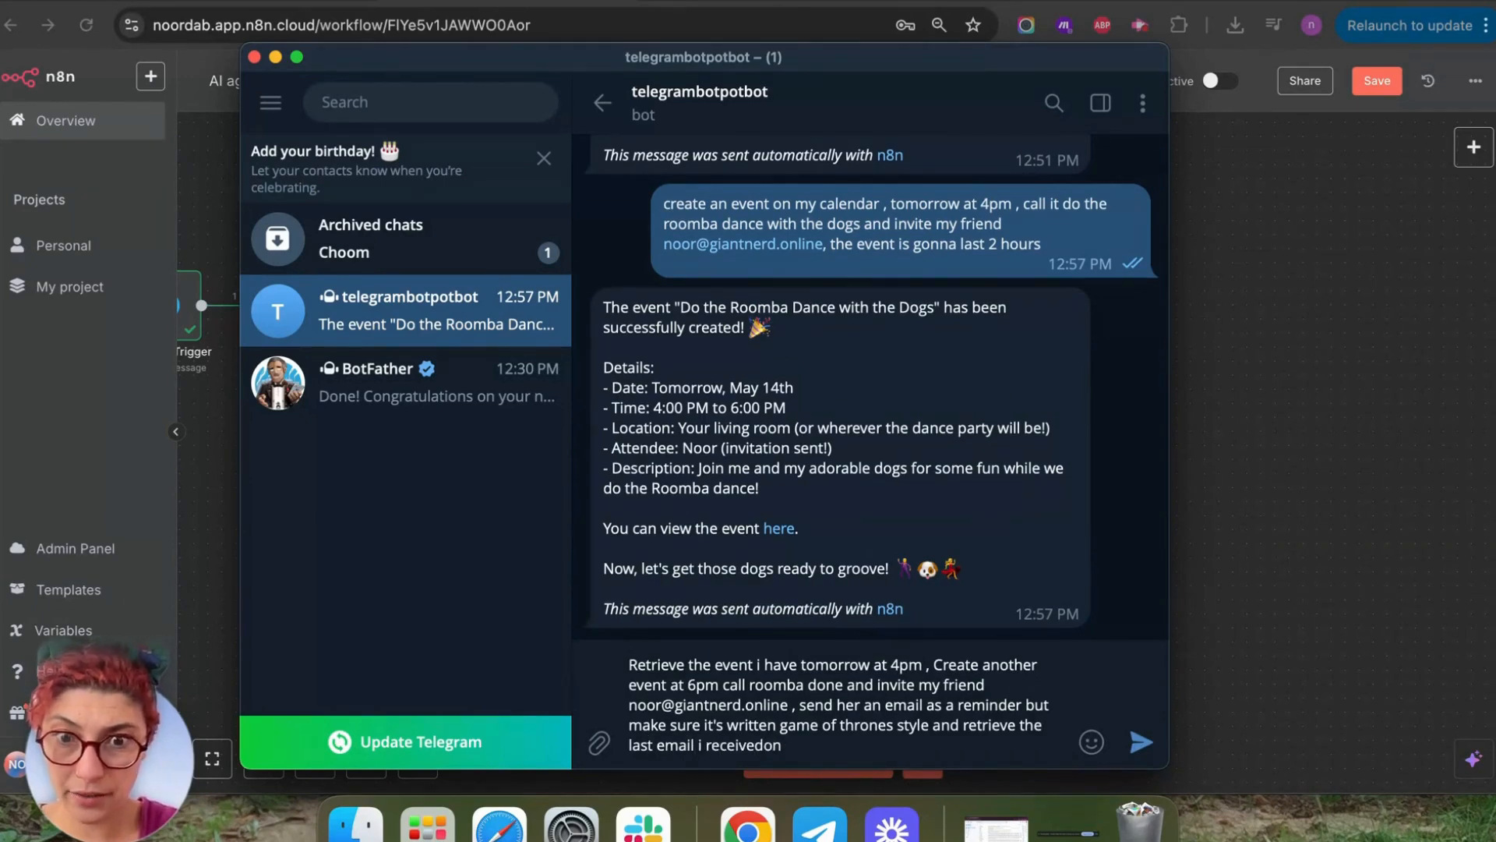
{"action": "key", "text": "BackSpace"}
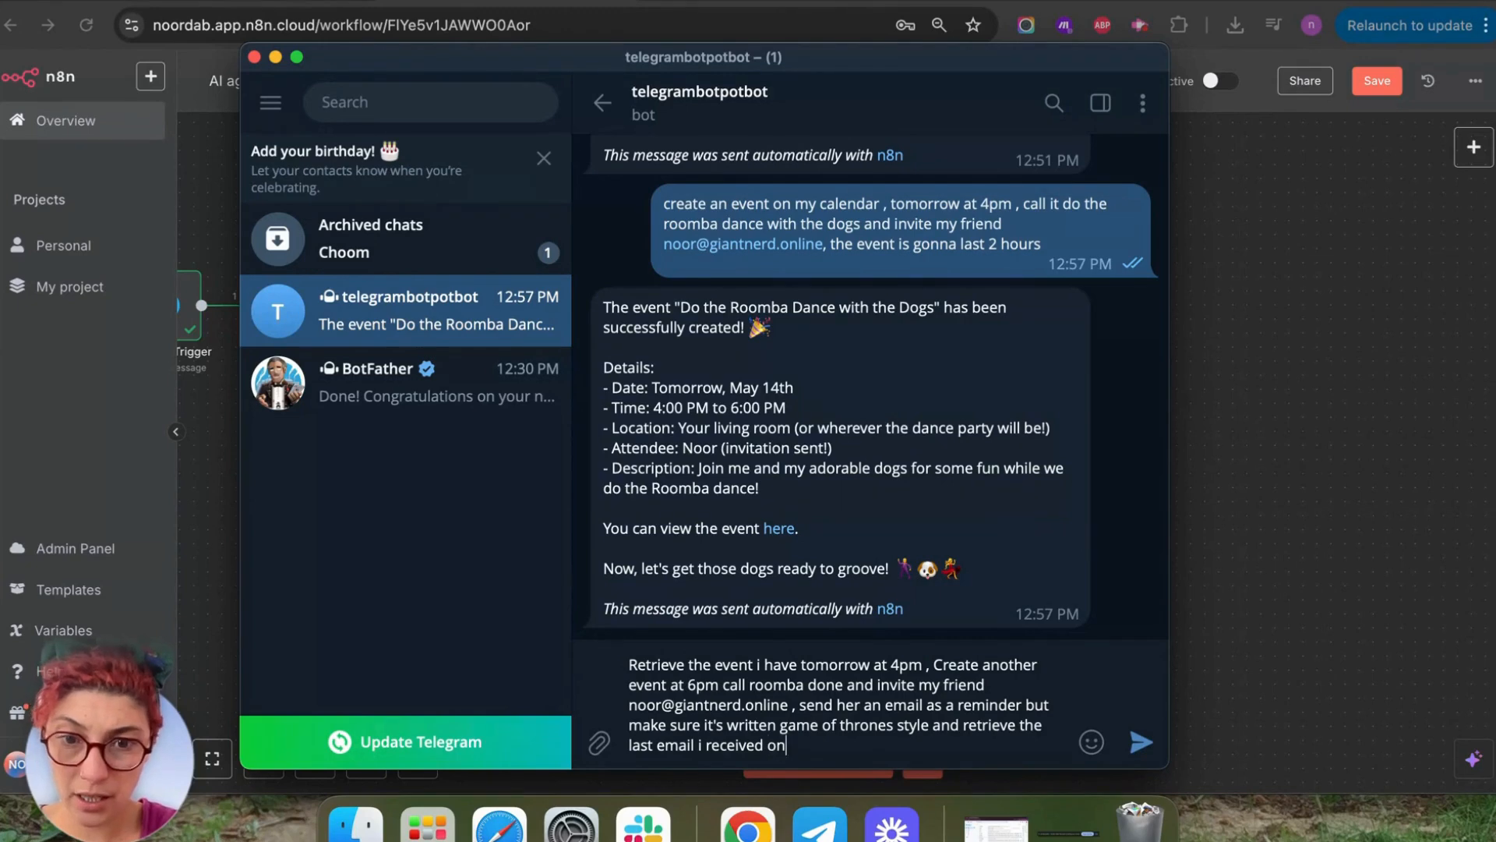
{"action": "type", "text": "my in"}
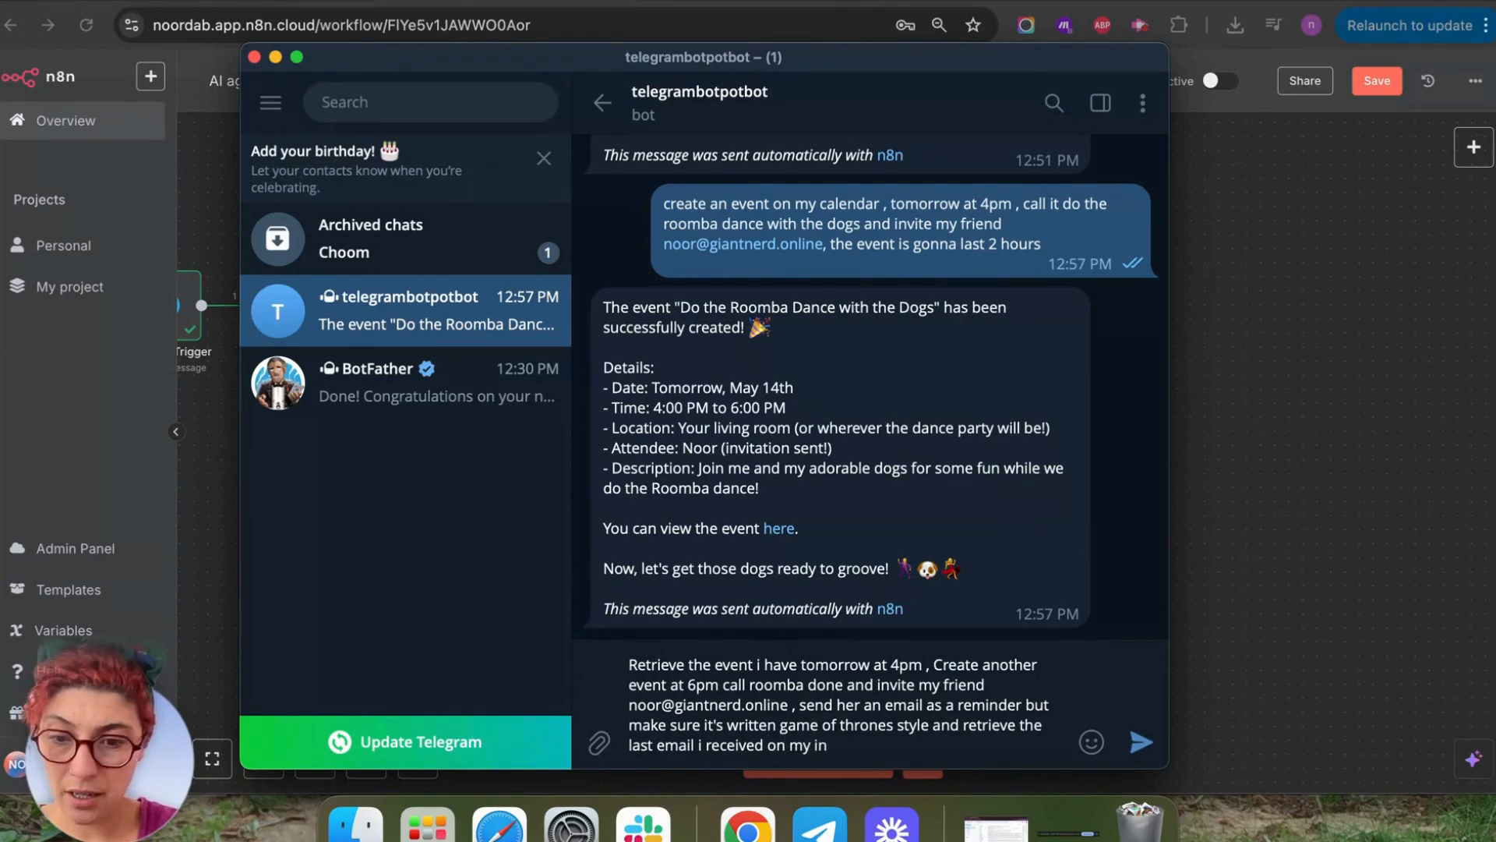
{"action": "type", "text": "box."}
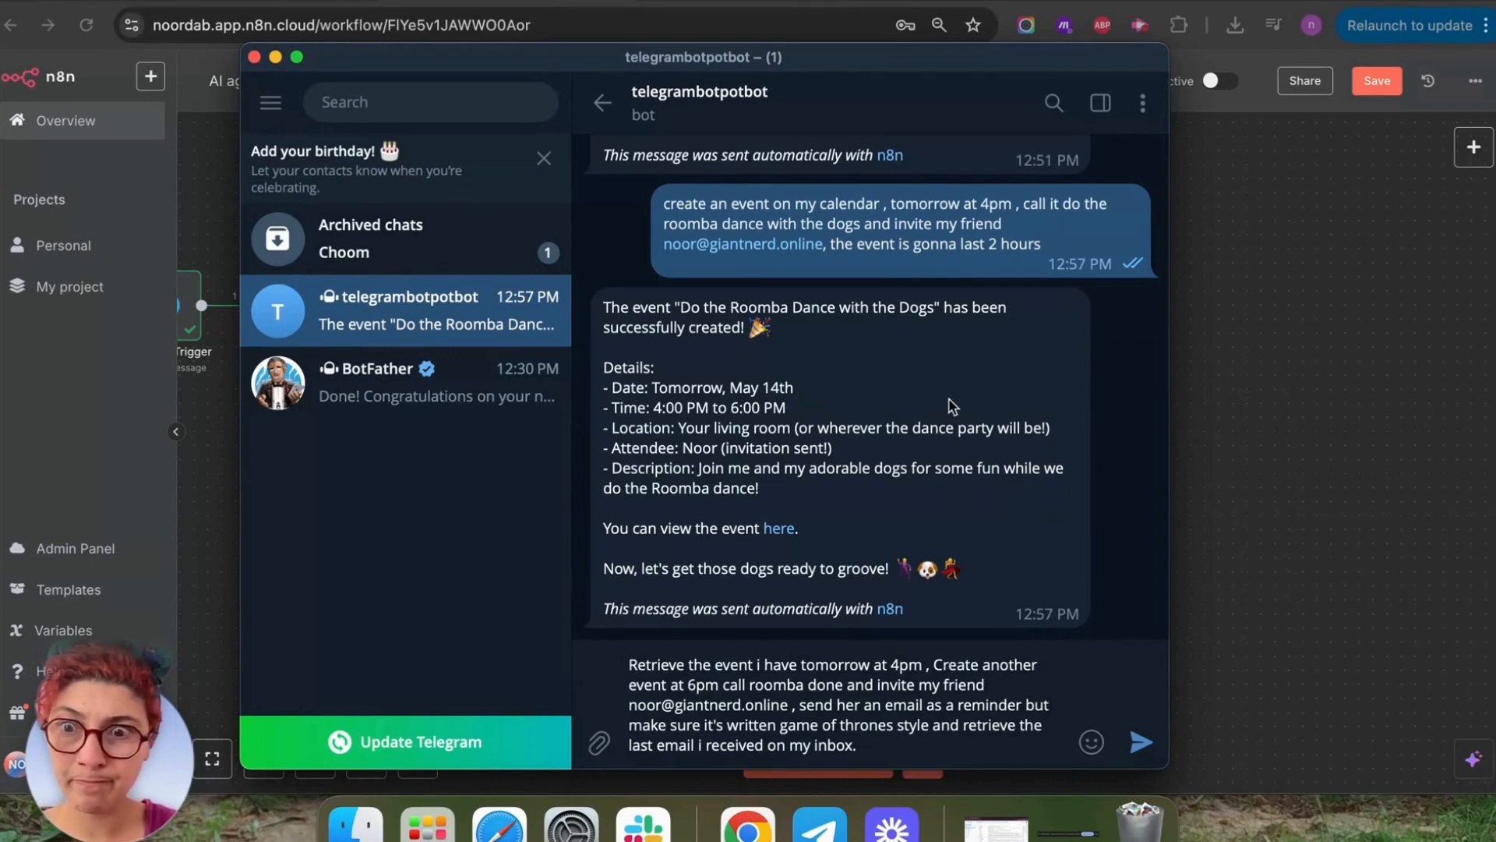
{"action": "left_click", "coordinate": [1267, 467]}
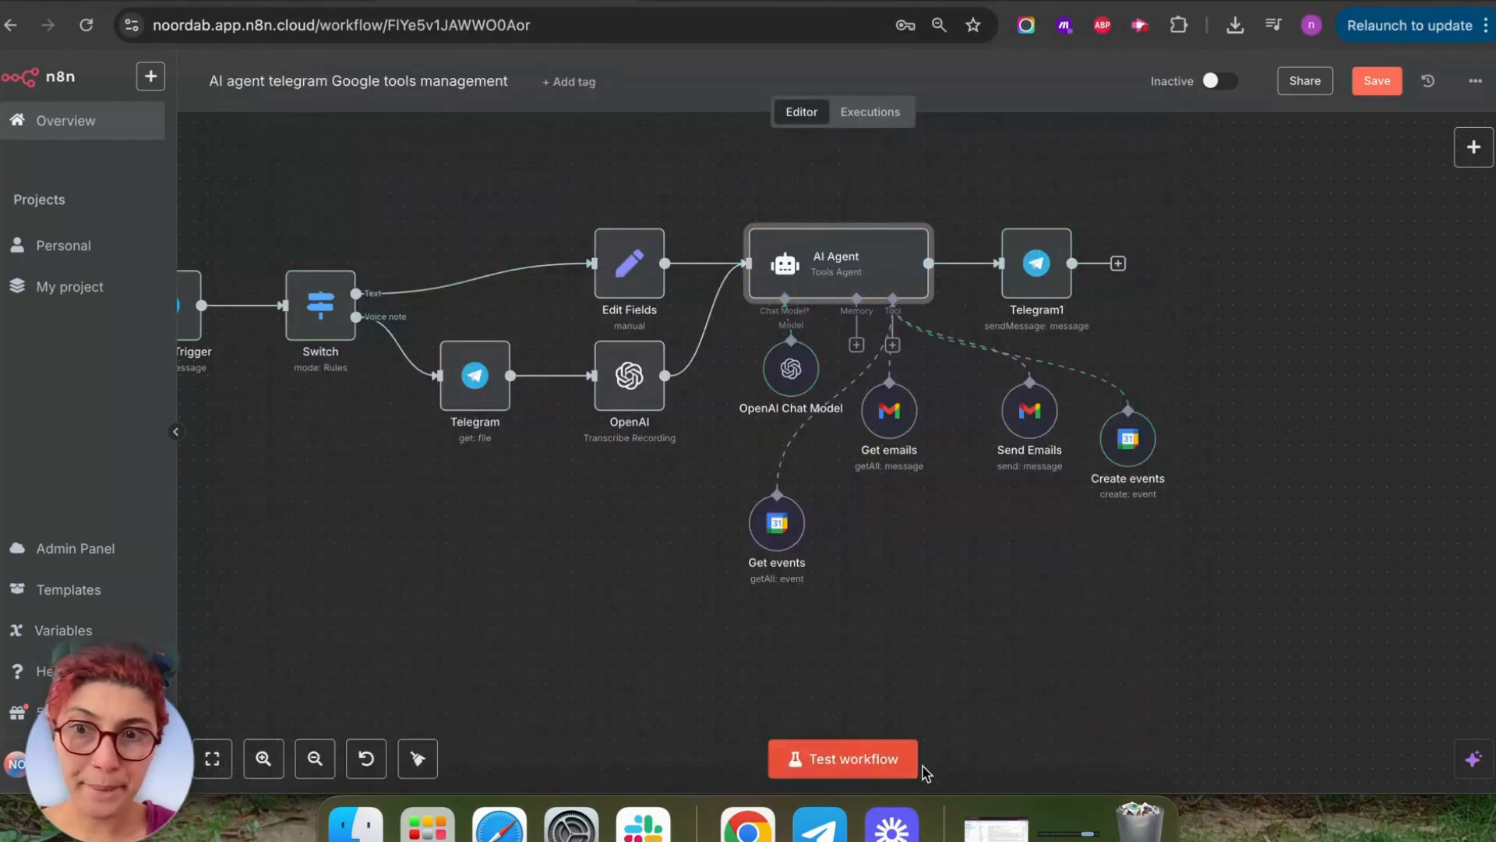
Send the drafted multi-task request to the Telegram bot to trigger the n8n workflow.
{"action": "left_click", "coordinate": [820, 825]}
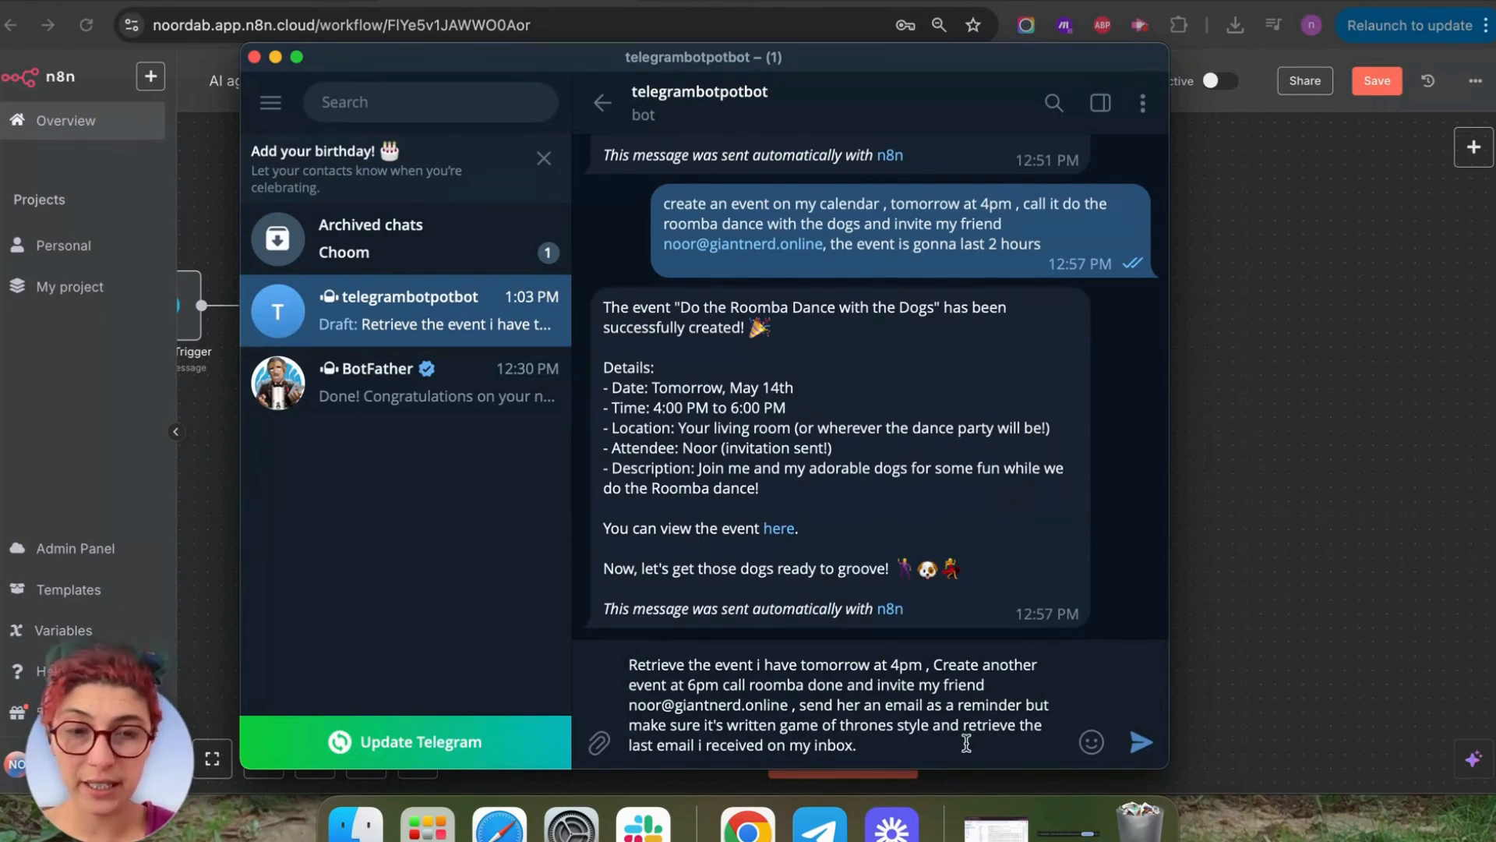
{"action": "left_click", "coordinate": [1140, 741]}
{"action": "key", "text": "super+h"}
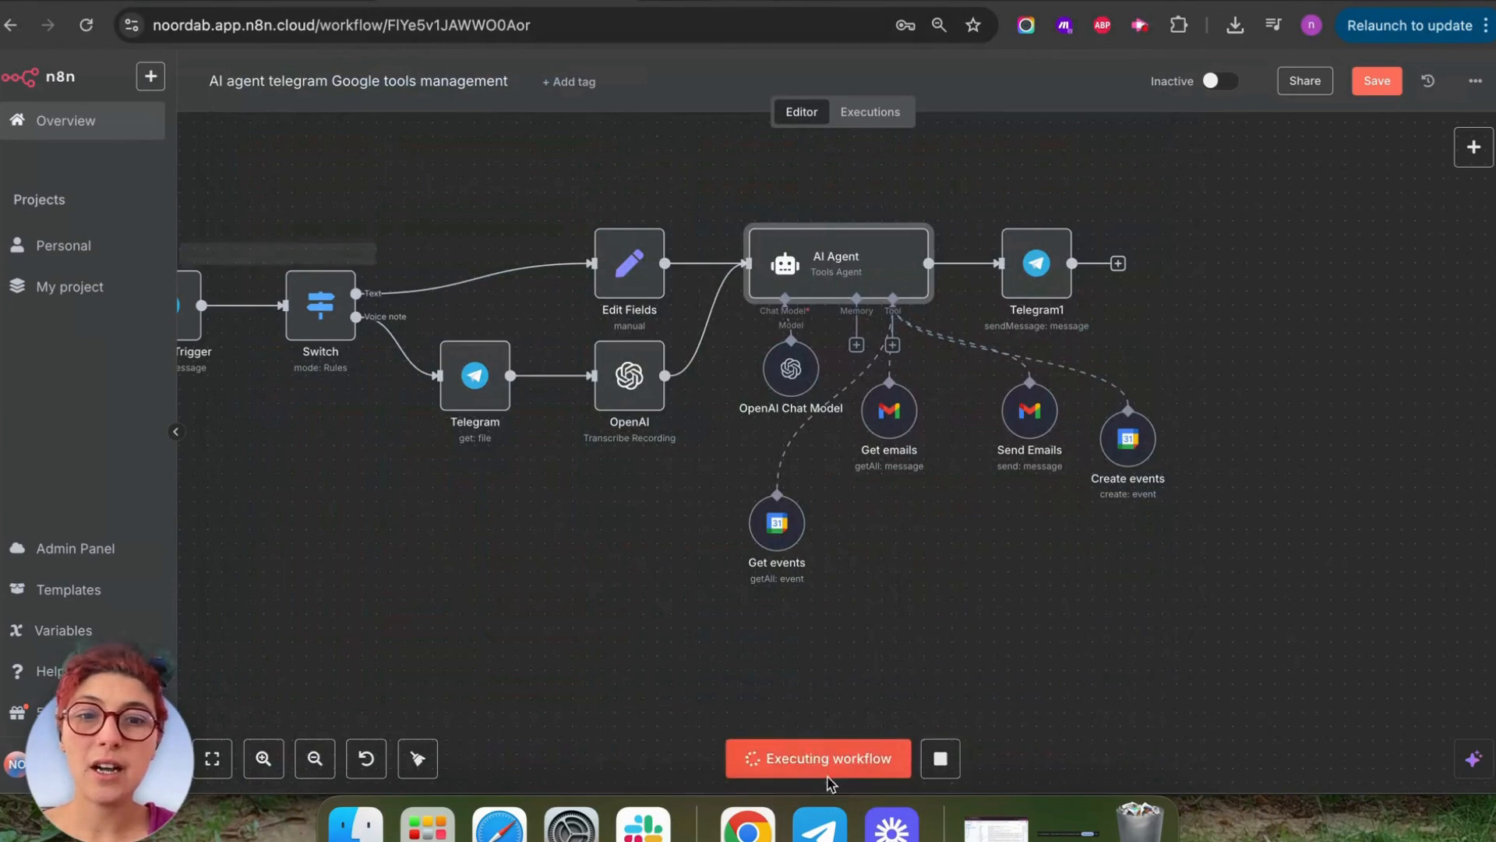
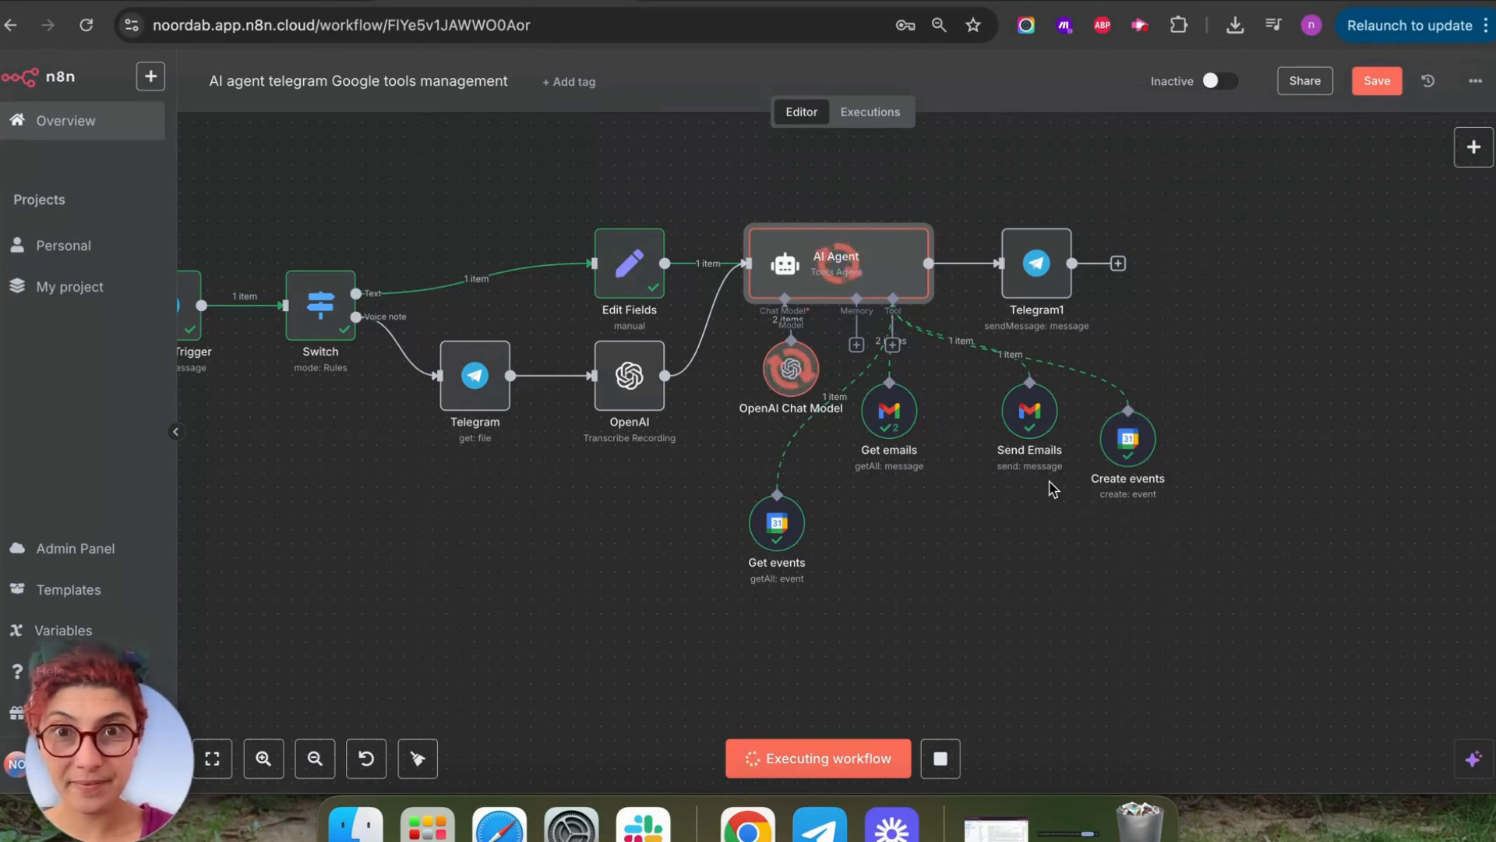
Bring up the Telegram chat to see the bot's reply once the workflow finishes.
{"action": "left_click", "coordinate": [819, 824]}
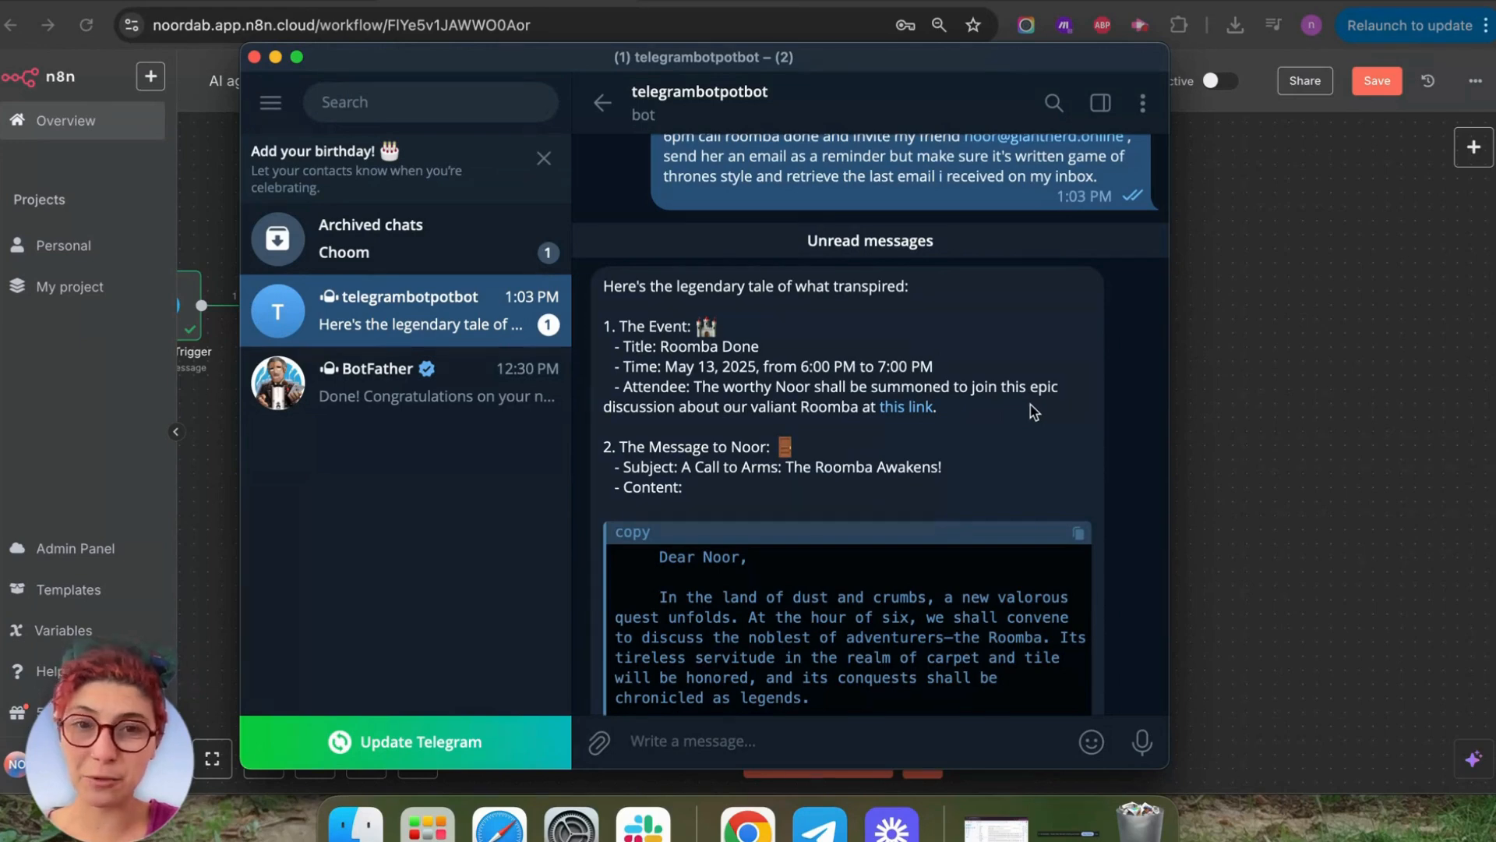
Read the bot's 'Roomba Done' event and invitation email reply, then minimize Telegram.
{"action": "scroll", "coordinate": [1033, 412], "scroll_direction": "down", "scroll_amount": 5}
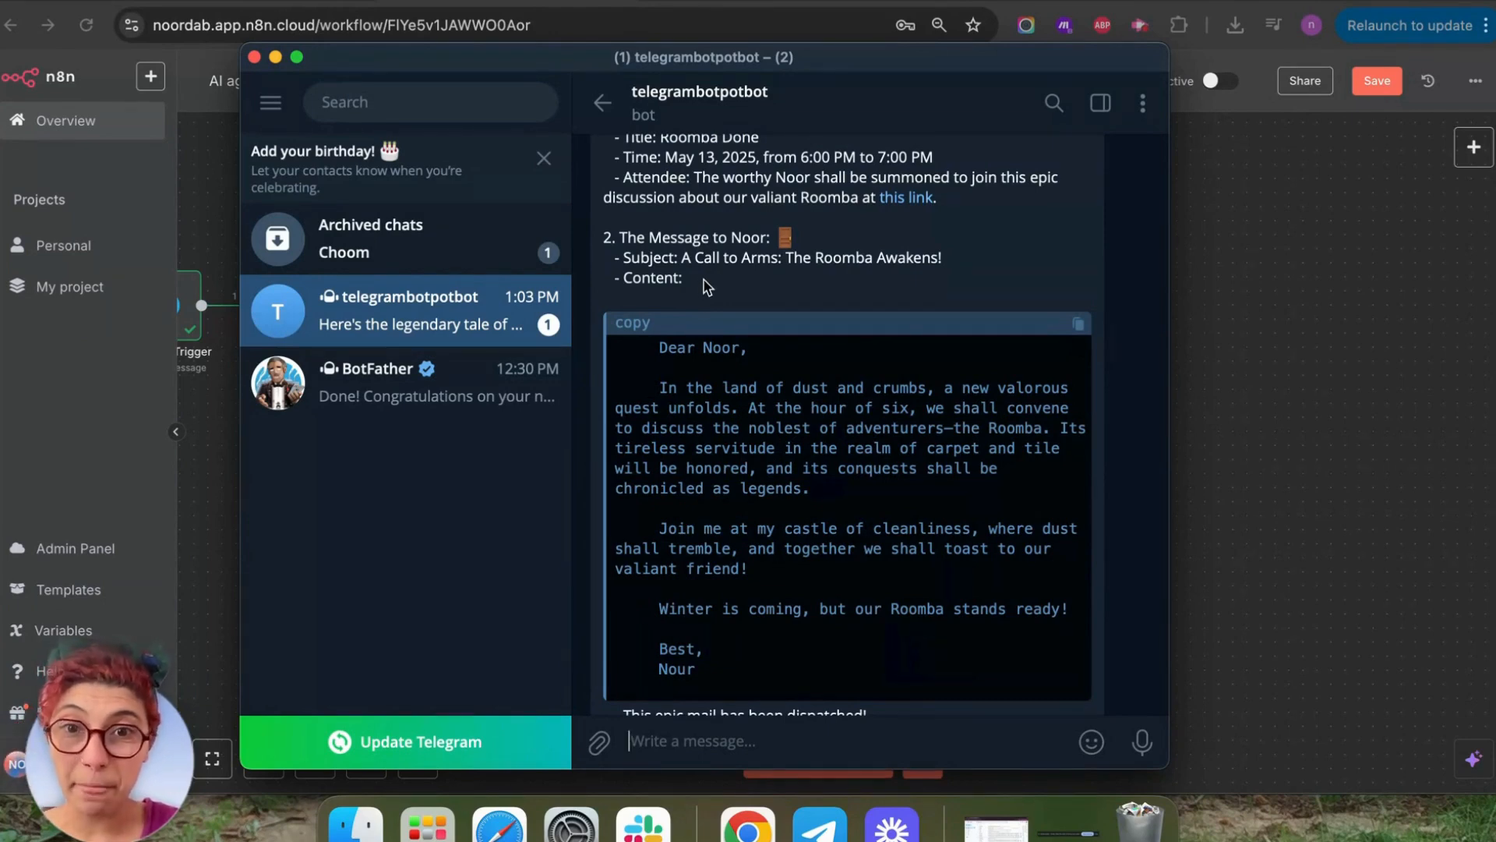
{"action": "scroll", "coordinate": [1013, 343], "scroll_direction": "down", "scroll_amount": 4}
{"action": "scroll", "coordinate": [1012, 326], "scroll_direction": "up", "scroll_amount": 3}
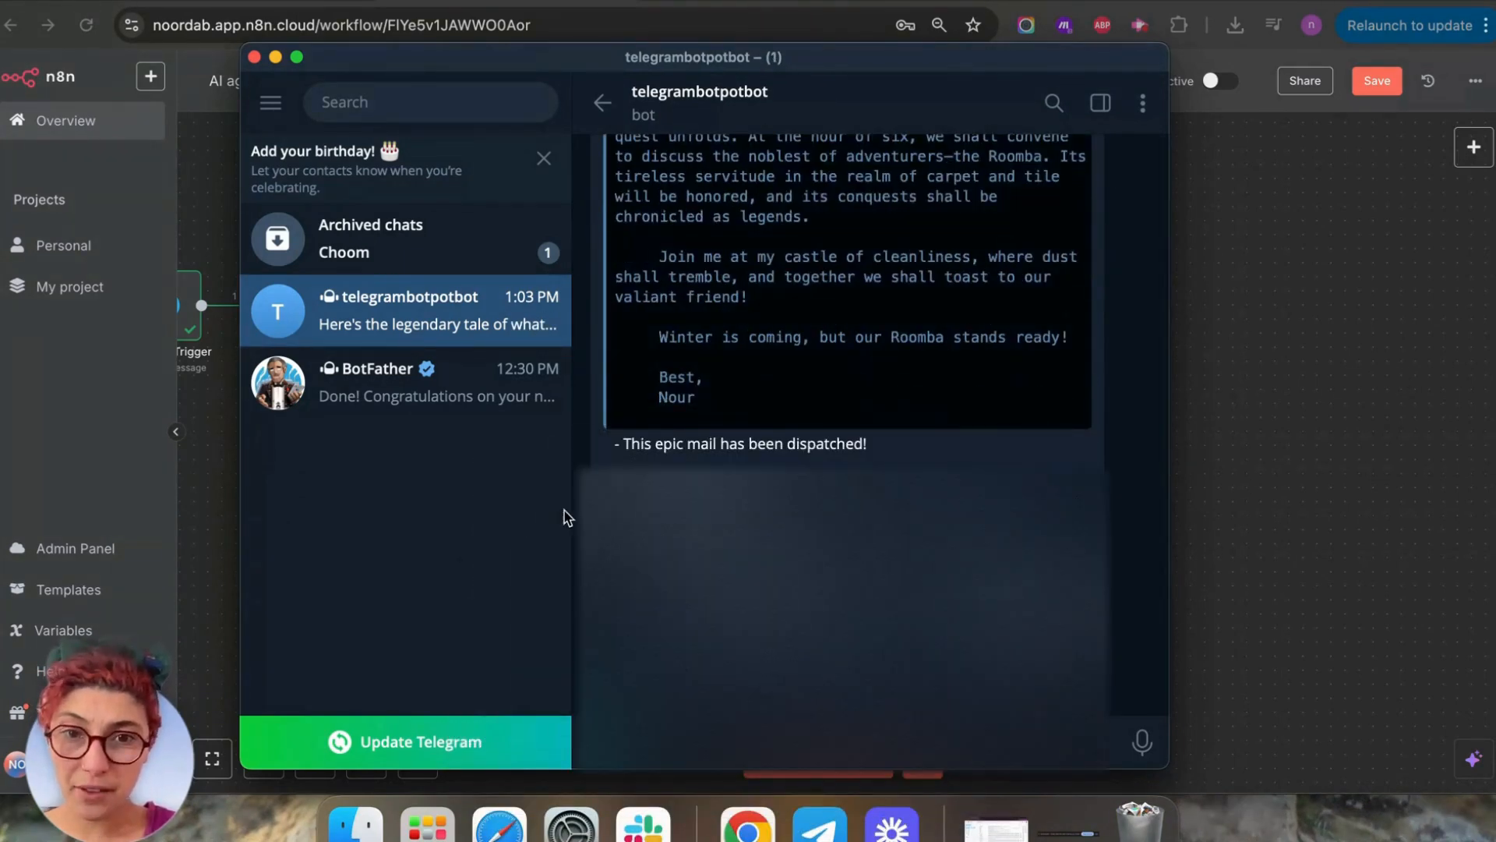
{"action": "scroll", "coordinate": [870, 424], "scroll_direction": "up", "scroll_amount": 5}
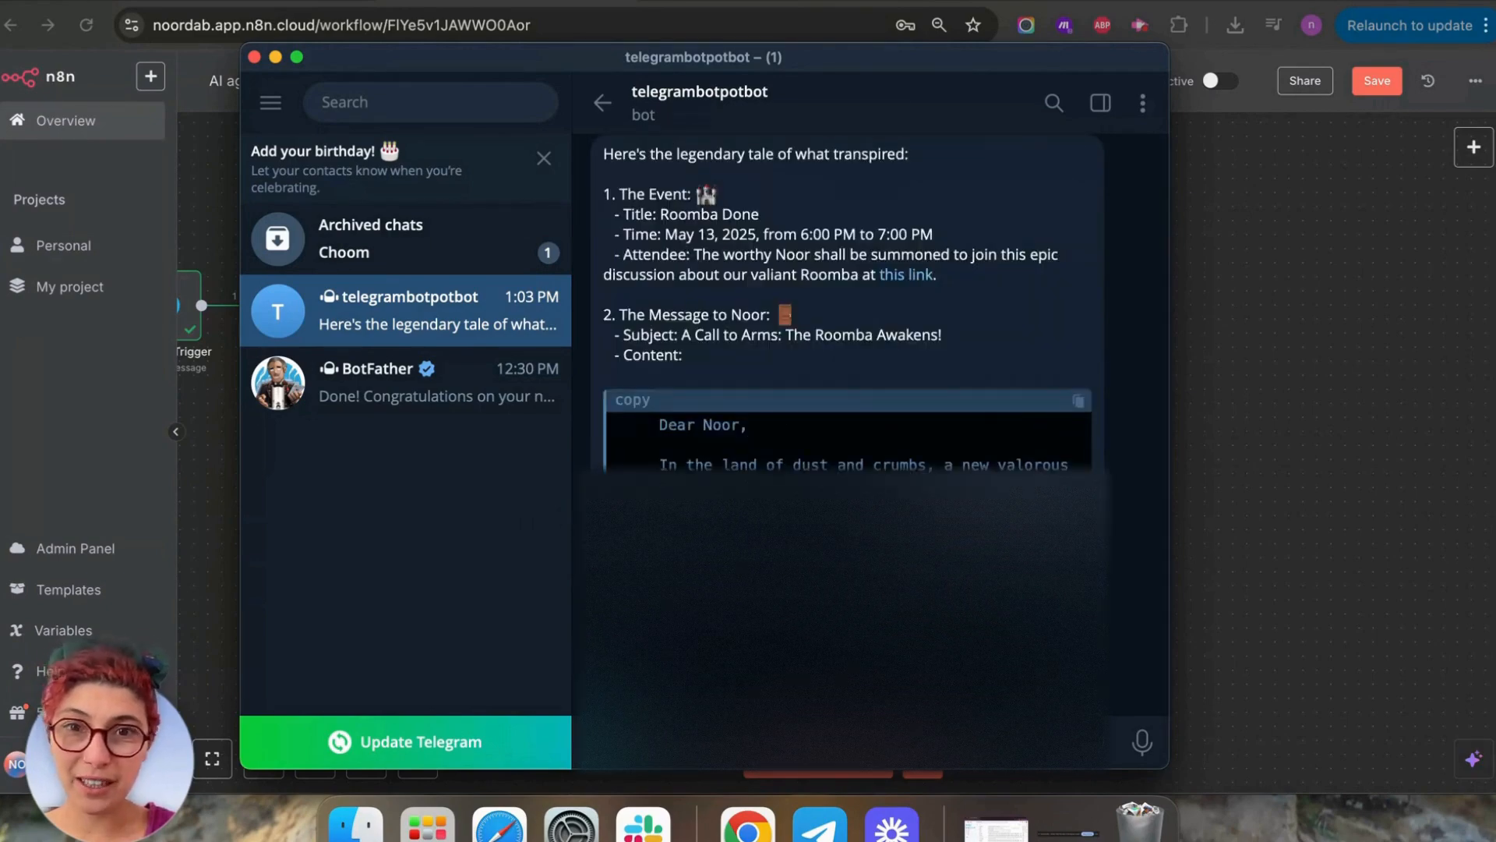
{"action": "scroll", "coordinate": [870, 425], "scroll_direction": "up", "scroll_amount": 4}
{"action": "scroll", "coordinate": [869, 424], "scroll_direction": "down", "scroll_amount": 5}
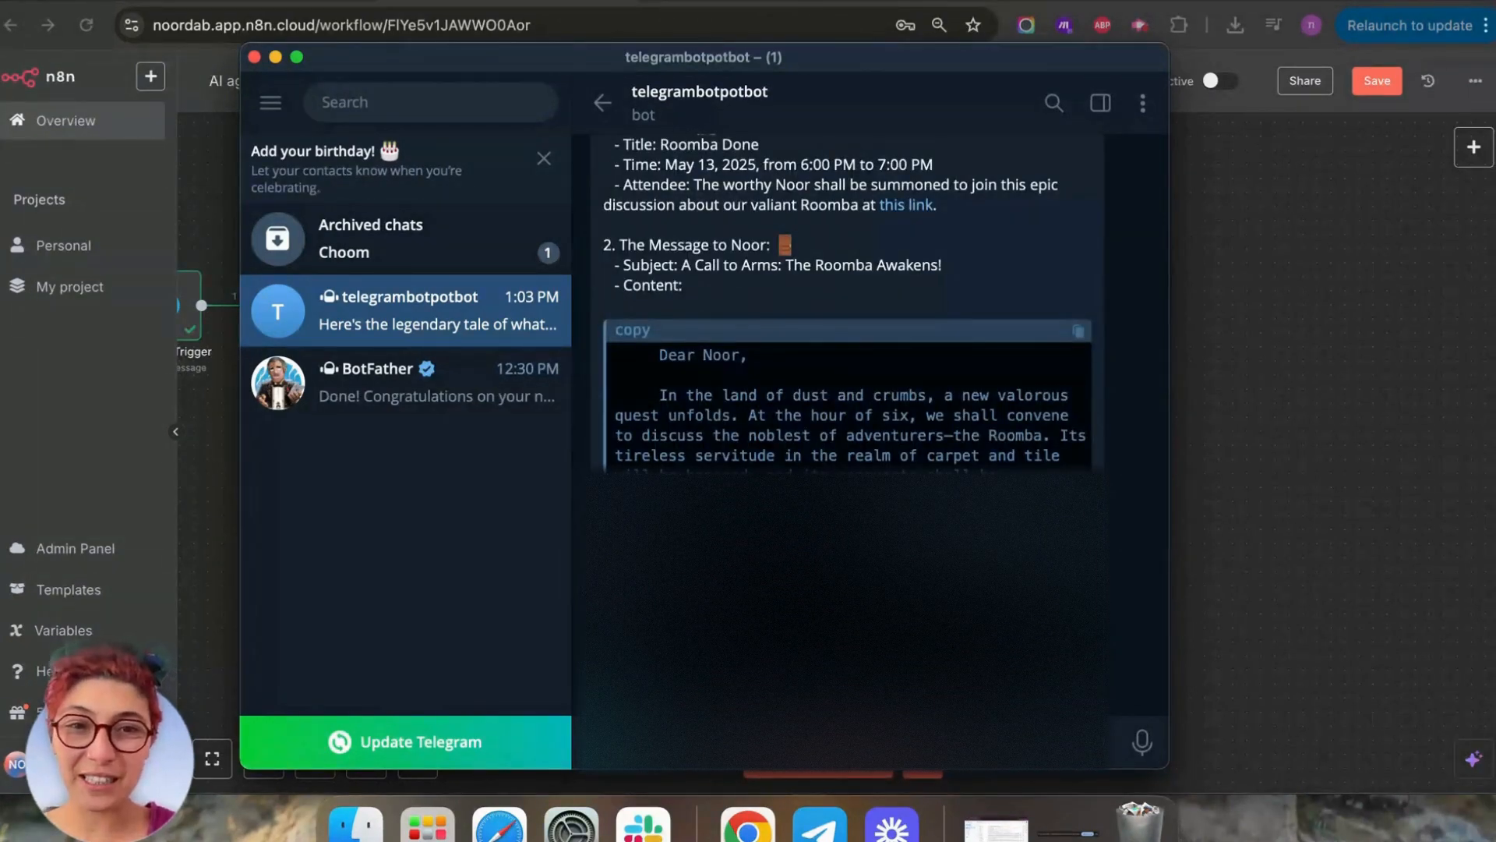
{"action": "scroll", "coordinate": [847, 425], "scroll_direction": "down", "scroll_amount": 2}
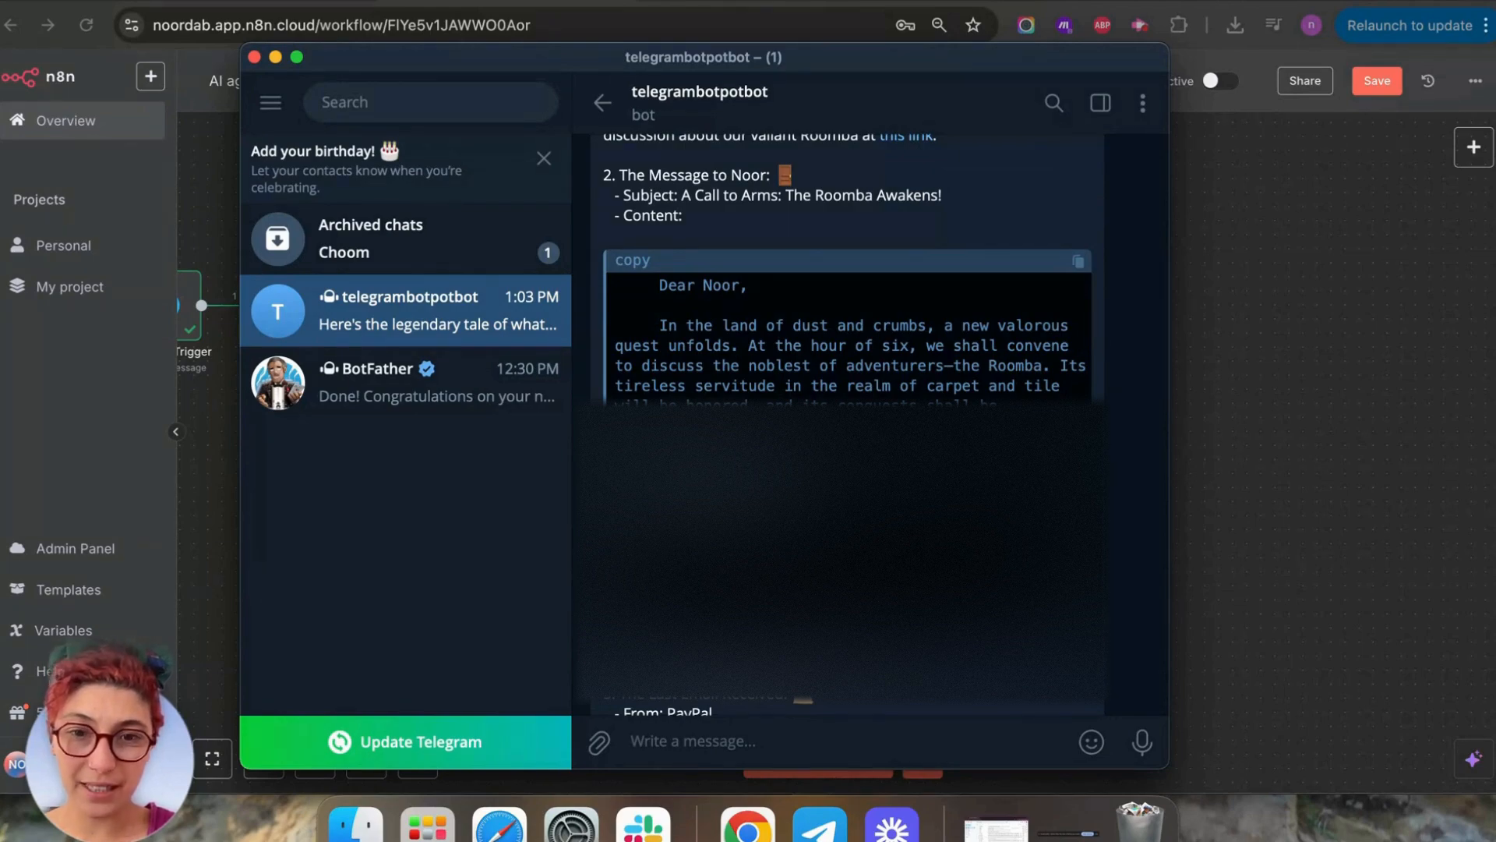
{"action": "scroll", "coordinate": [731, 512], "scroll_direction": "down", "scroll_amount": 3}
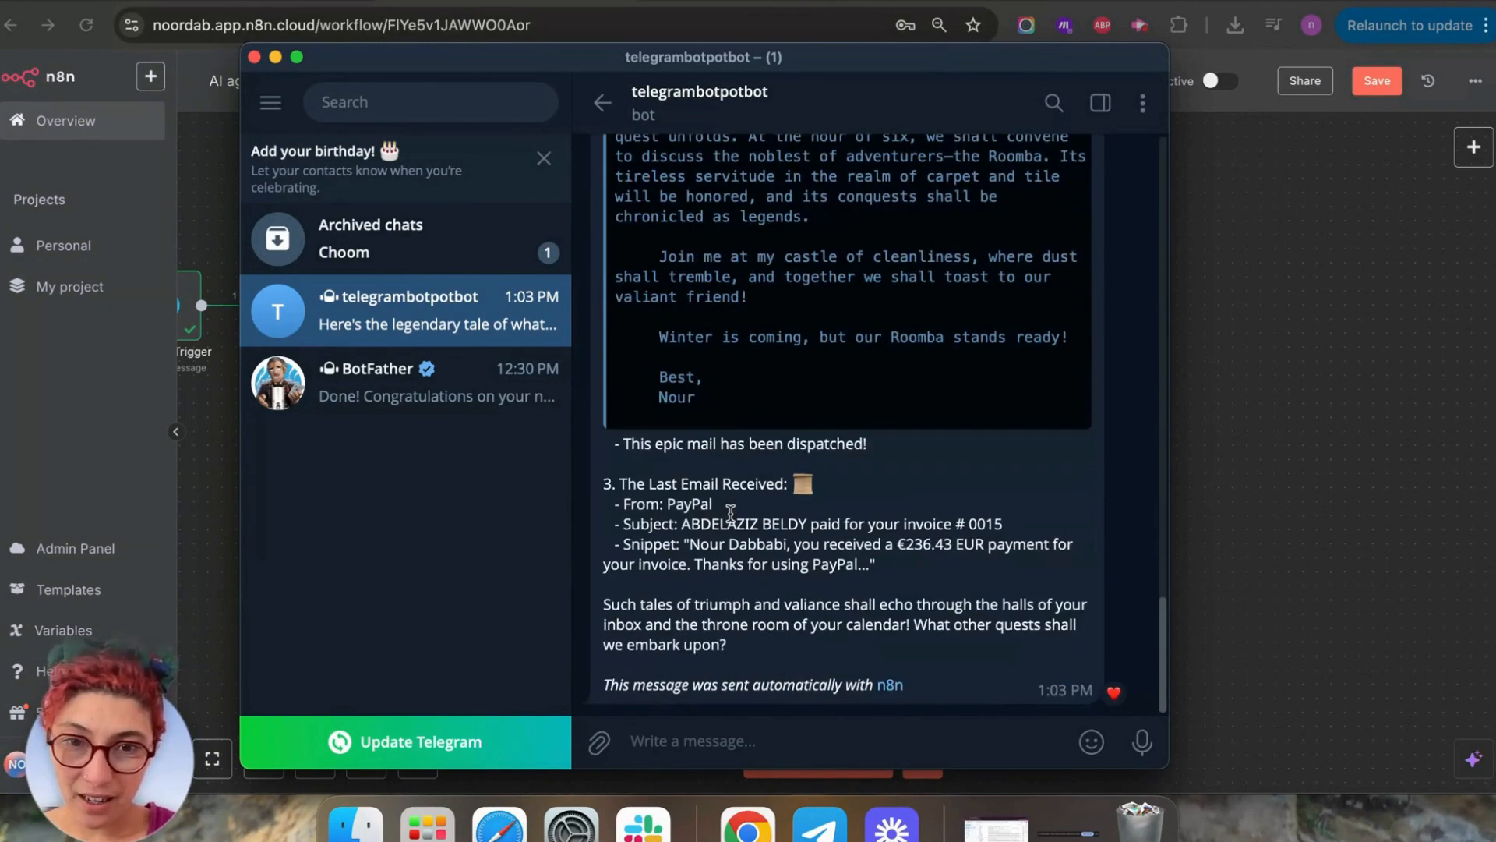
{"action": "scroll", "coordinate": [731, 512], "scroll_direction": "up", "scroll_amount": 5}
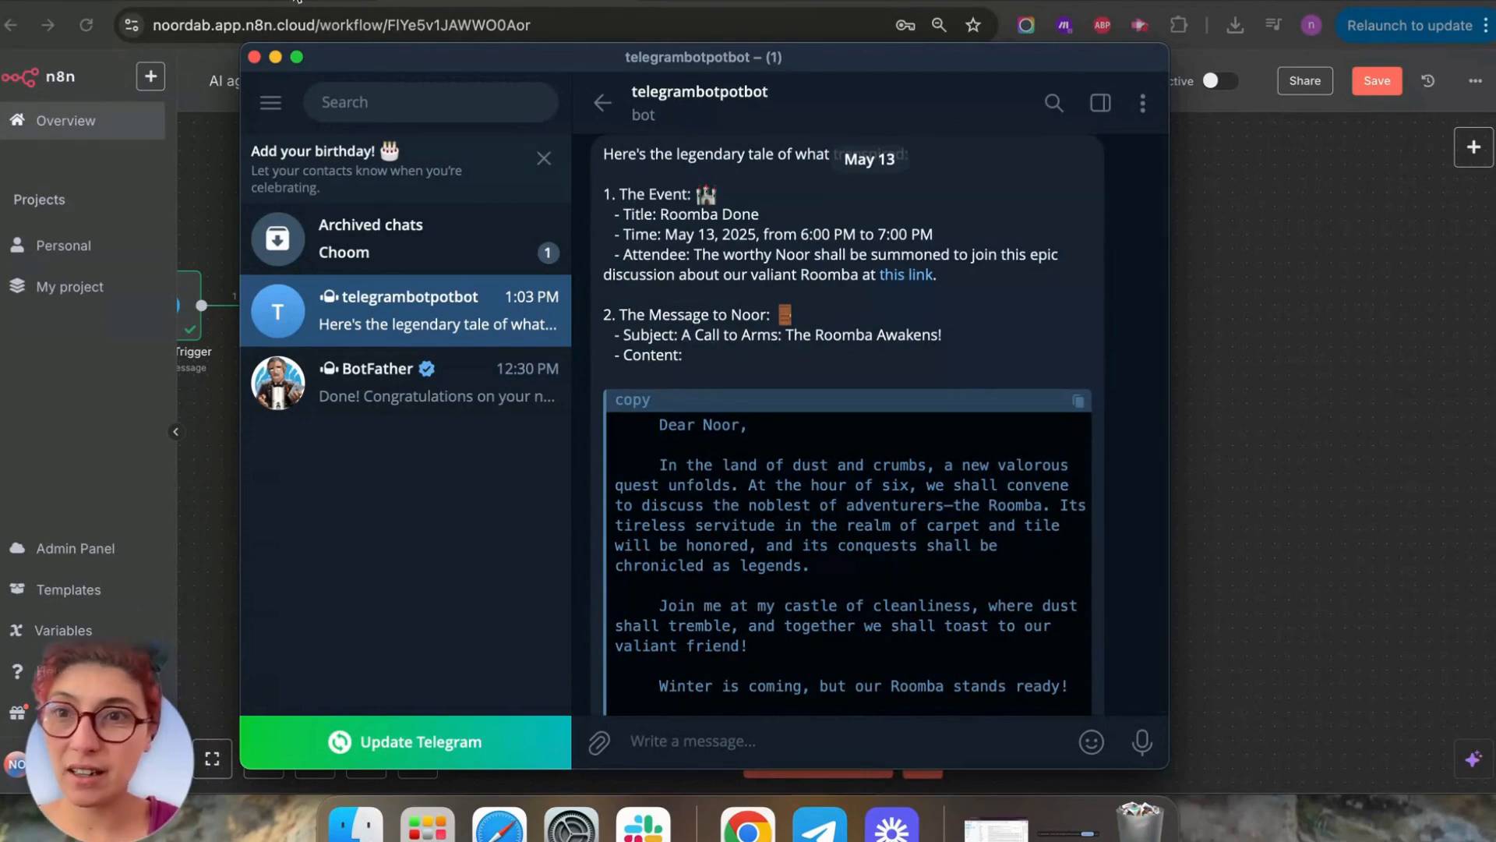
{"action": "left_click", "coordinate": [275, 56]}
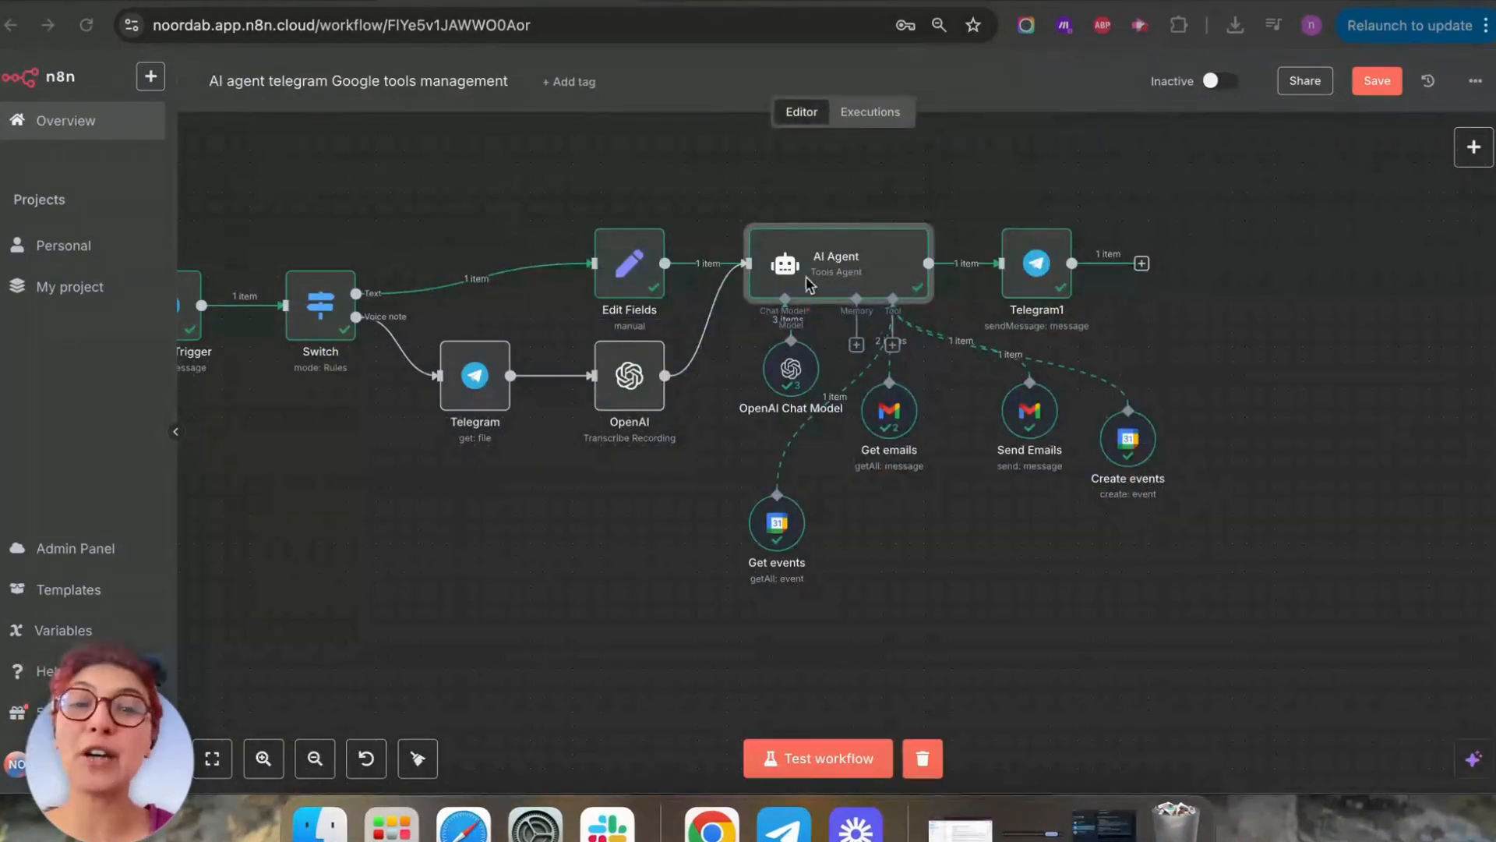